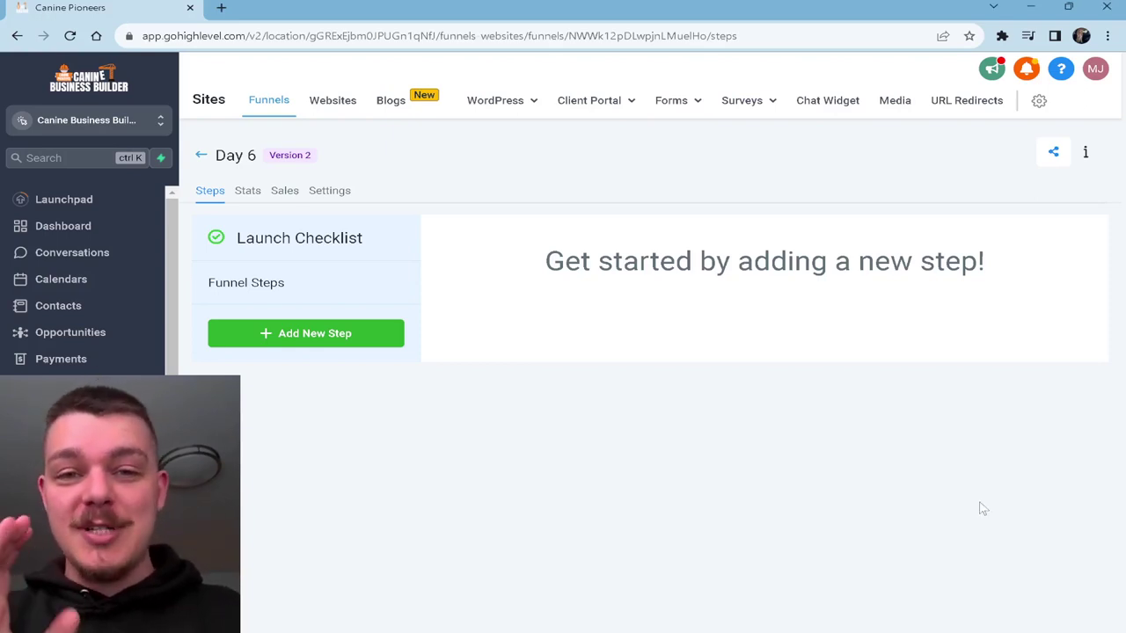
# - Add a funnel step named Step 1 and open its blank control page in the page builder
pyautogui.click(335, 343)
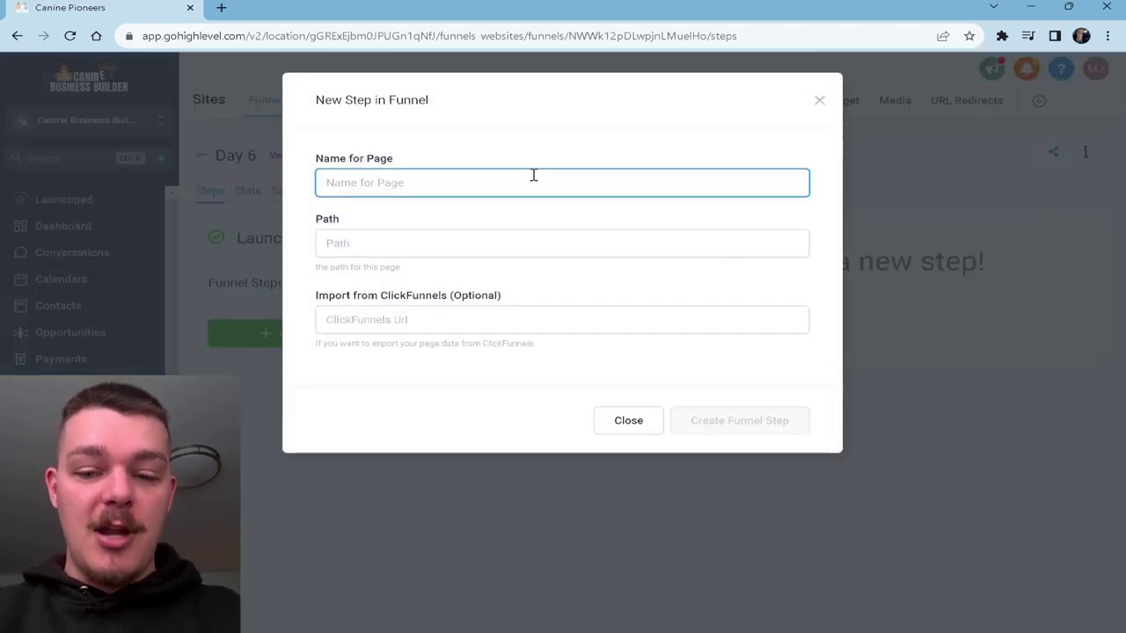
pyautogui.write('Step 1')
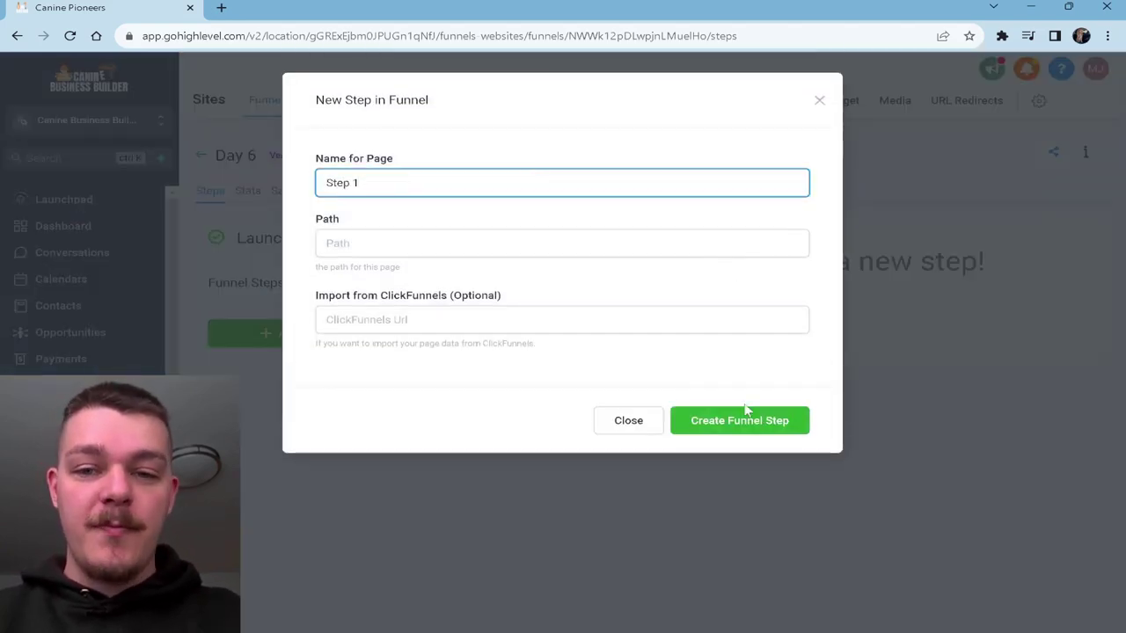
pyautogui.click(745, 411)
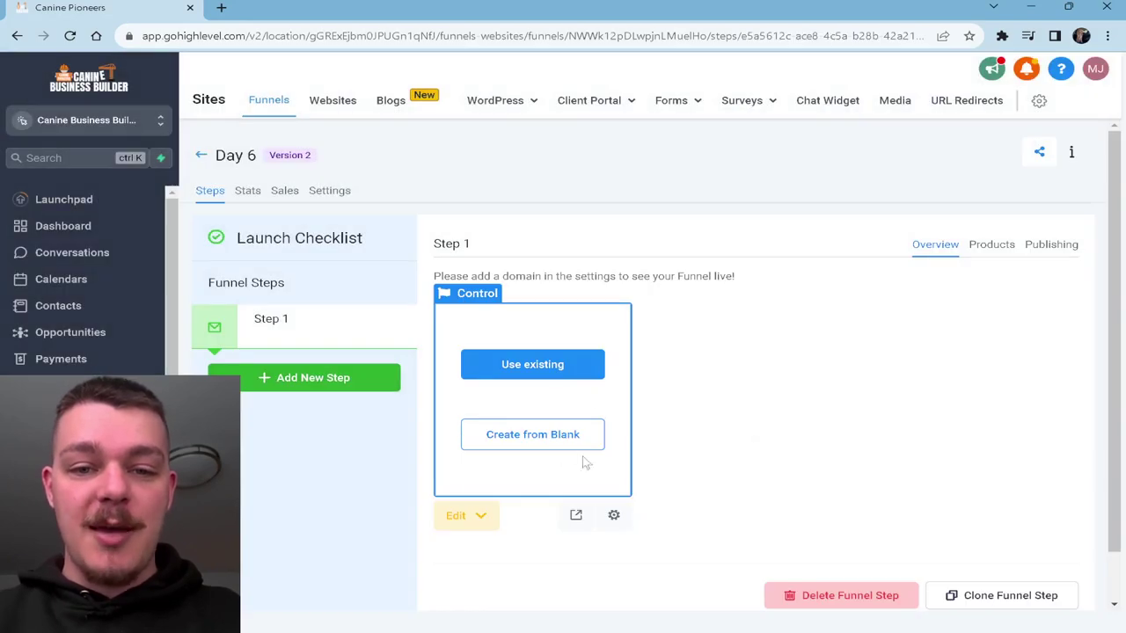
pyautogui.click(482, 519)
pyautogui.click(506, 473)
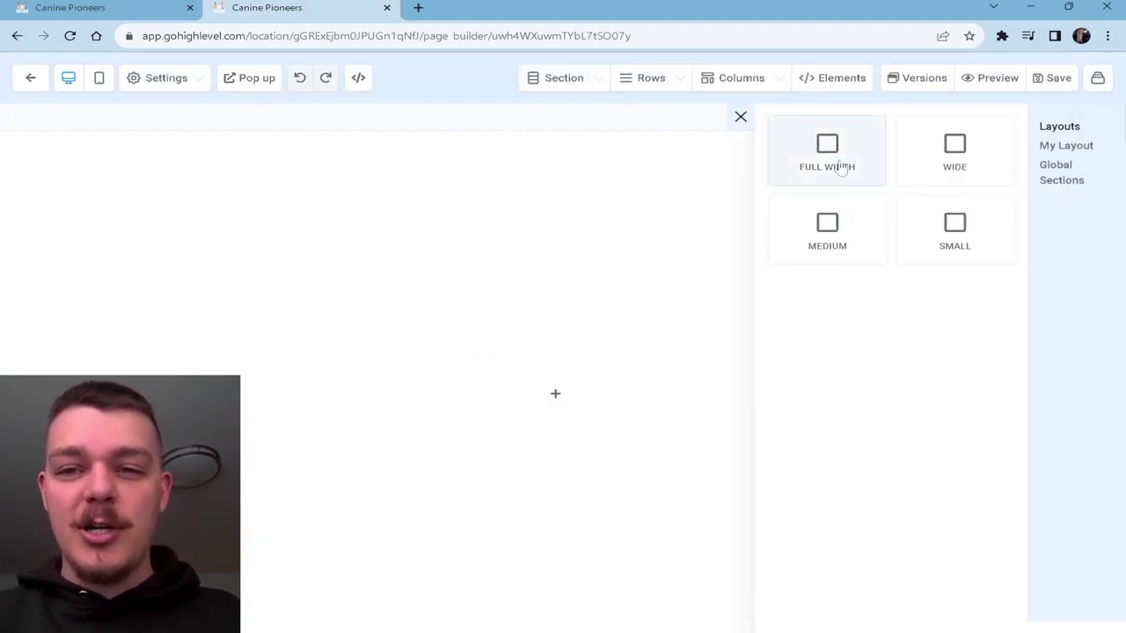
# - Add a full-width section to the empty page and give it a two-column row
pyautogui.click(828, 162)
pyautogui.click(692, 187)
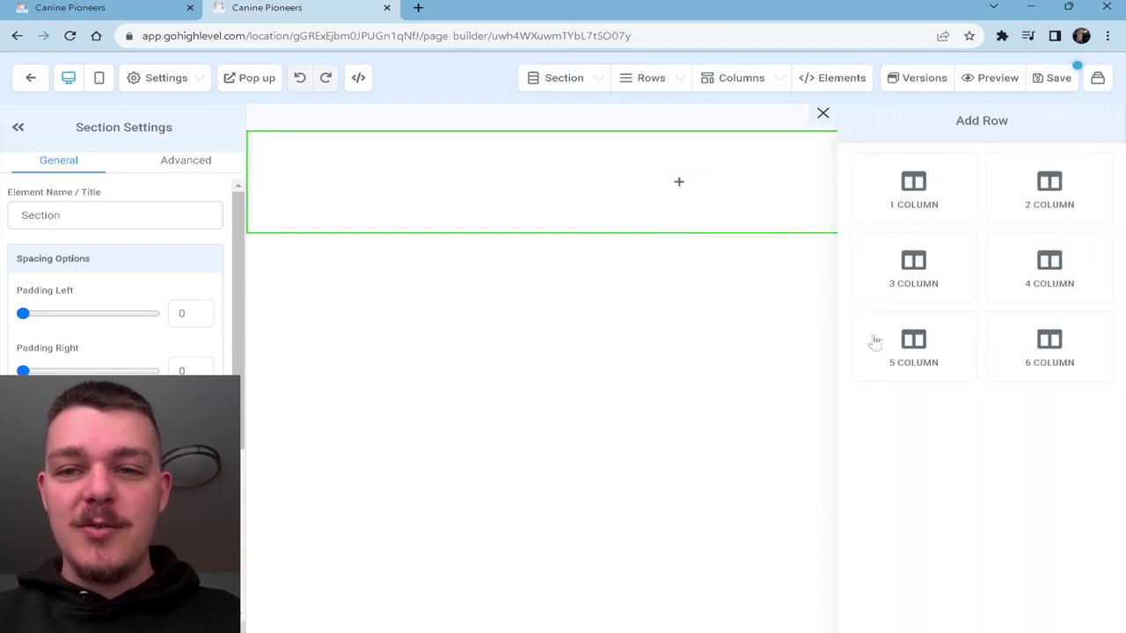
pyautogui.click(1025, 205)
# - Add an image element to the first column, using the red-shirt man with hexagons from the 30 Funnels in 30 Days > Day 6 media folder
pyautogui.click(497, 200)
pyautogui.scroll(-4, 932, 316)
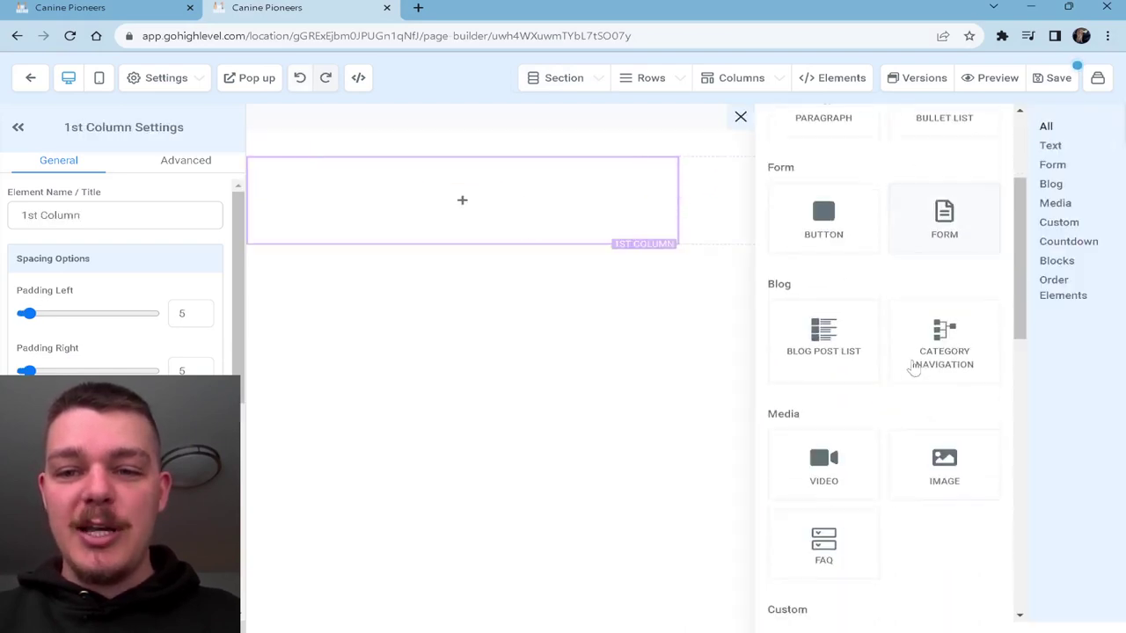
pyautogui.click(945, 314)
pyautogui.scroll(-5, 148, 335)
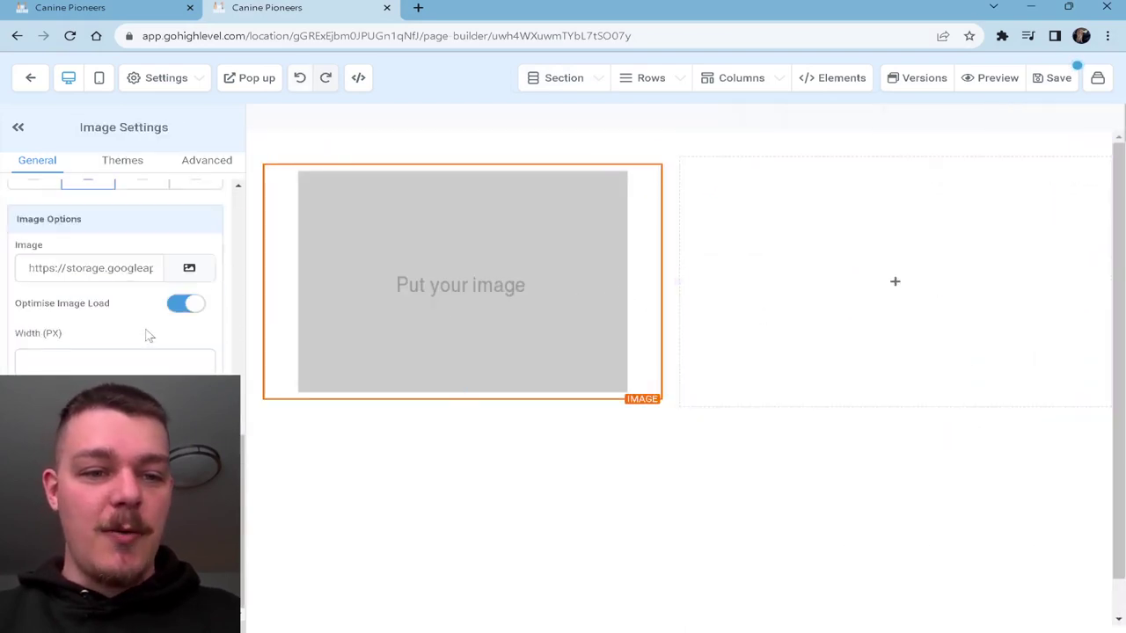
pyautogui.click(187, 270)
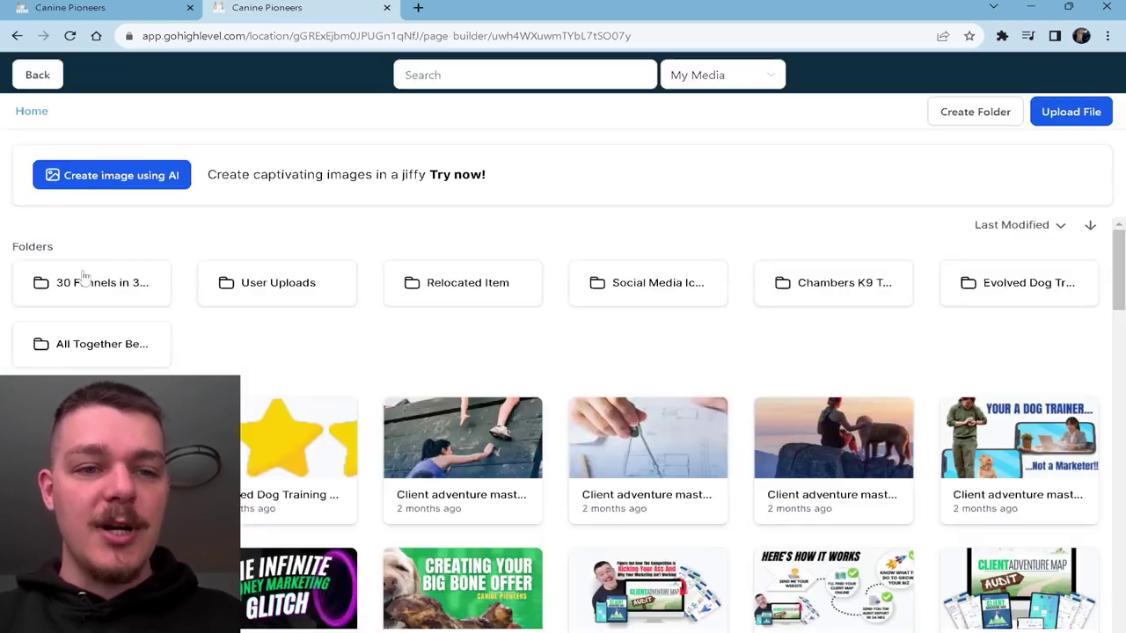
pyautogui.click(82, 279)
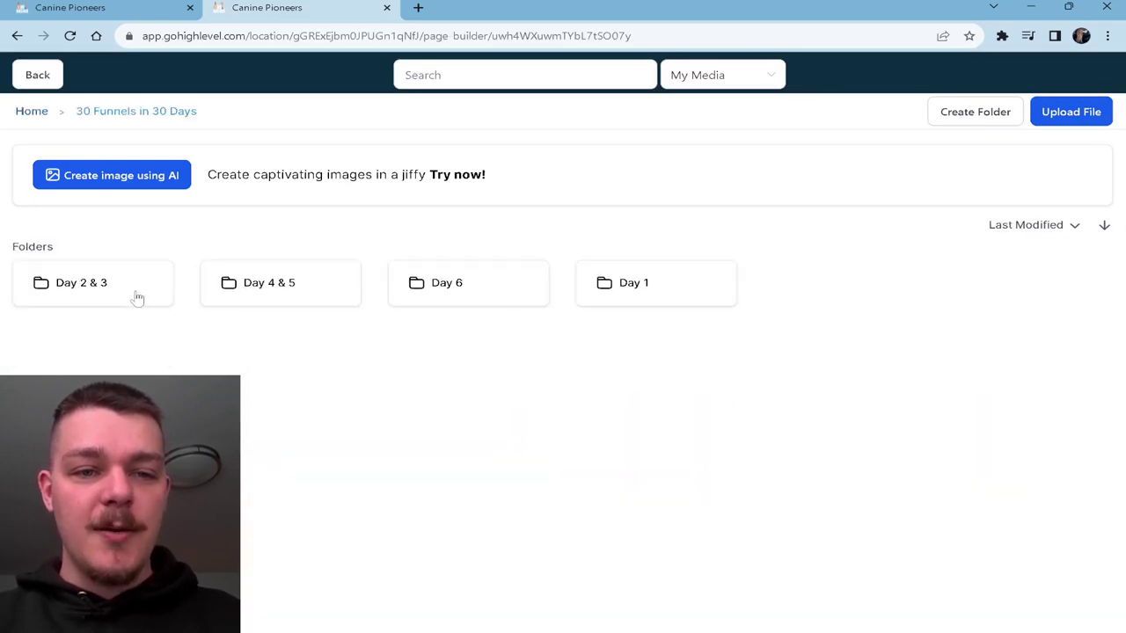
pyautogui.click(448, 283)
pyautogui.scroll(-1, 537, 439)
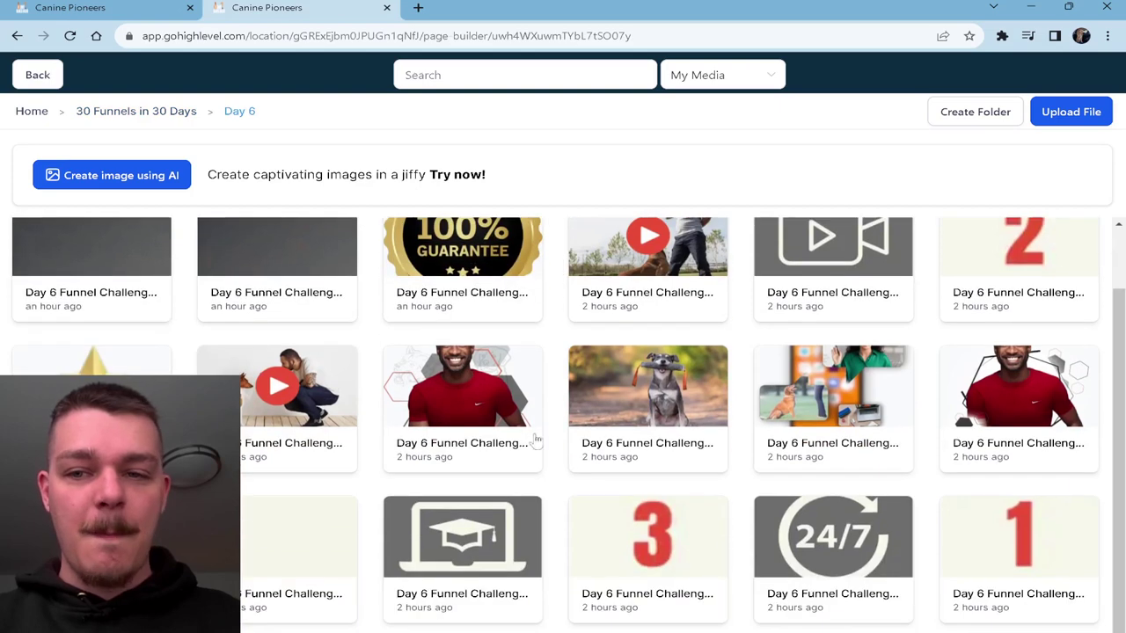
pyautogui.click(457, 403)
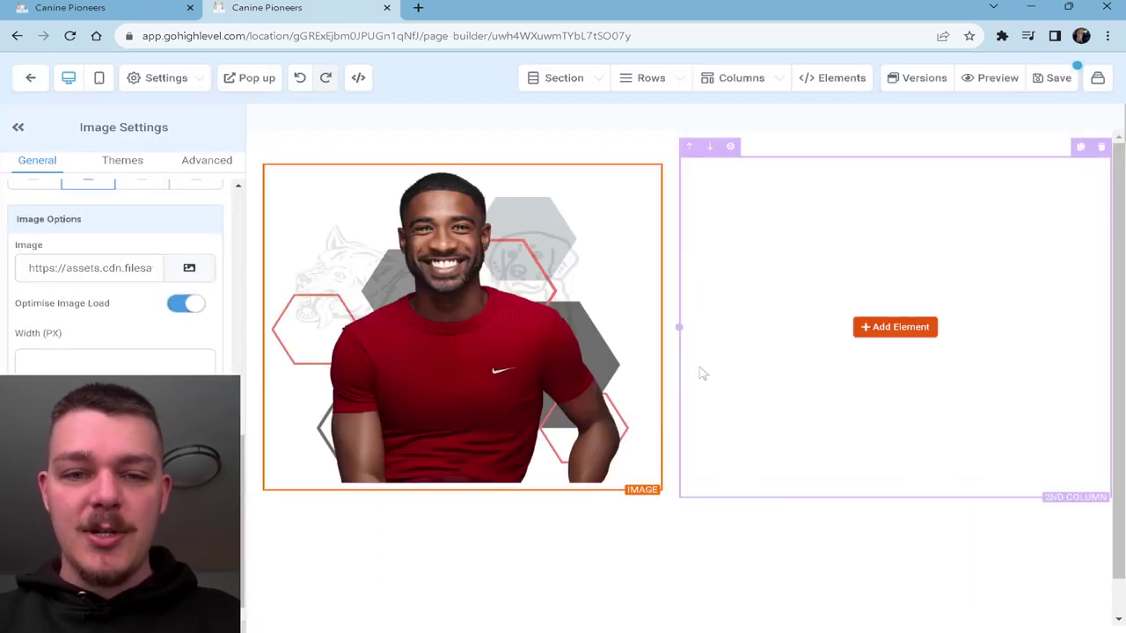
# - Fill the second column with a sub-headline, a headline, a paragraph and a button, stacked in that order
pyautogui.click(894, 327)
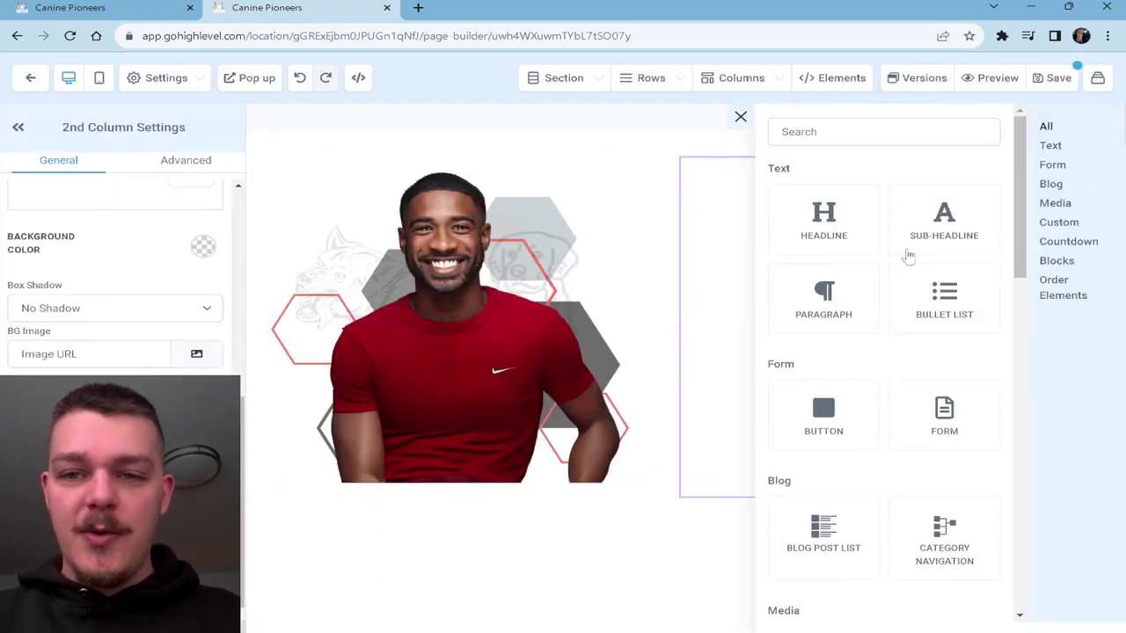
pyautogui.click(897, 220)
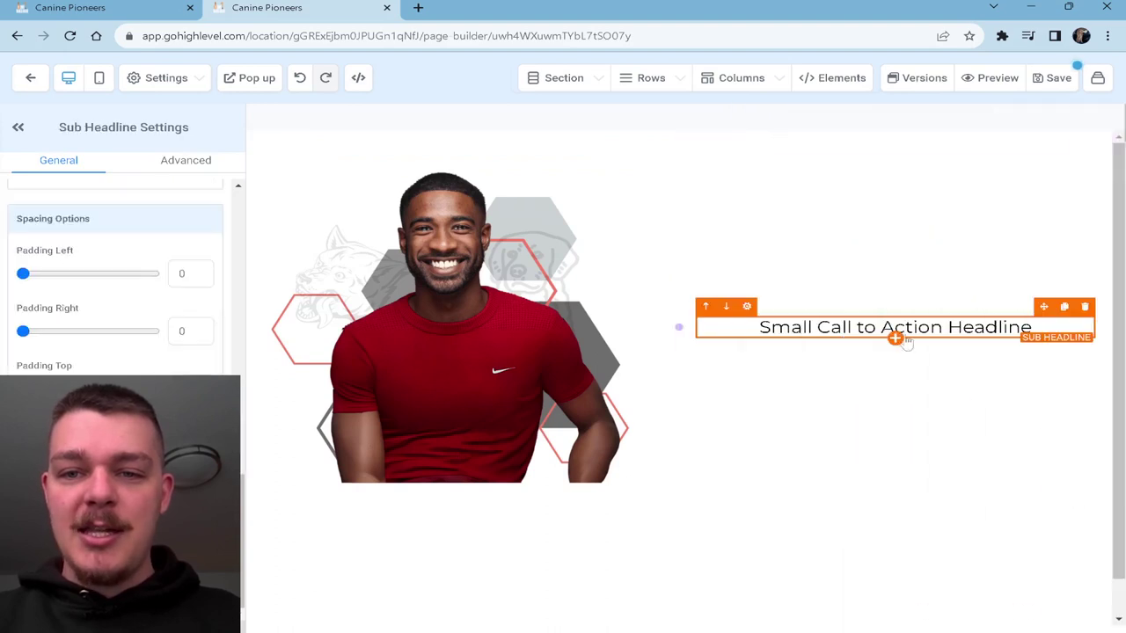
pyautogui.click(817, 215)
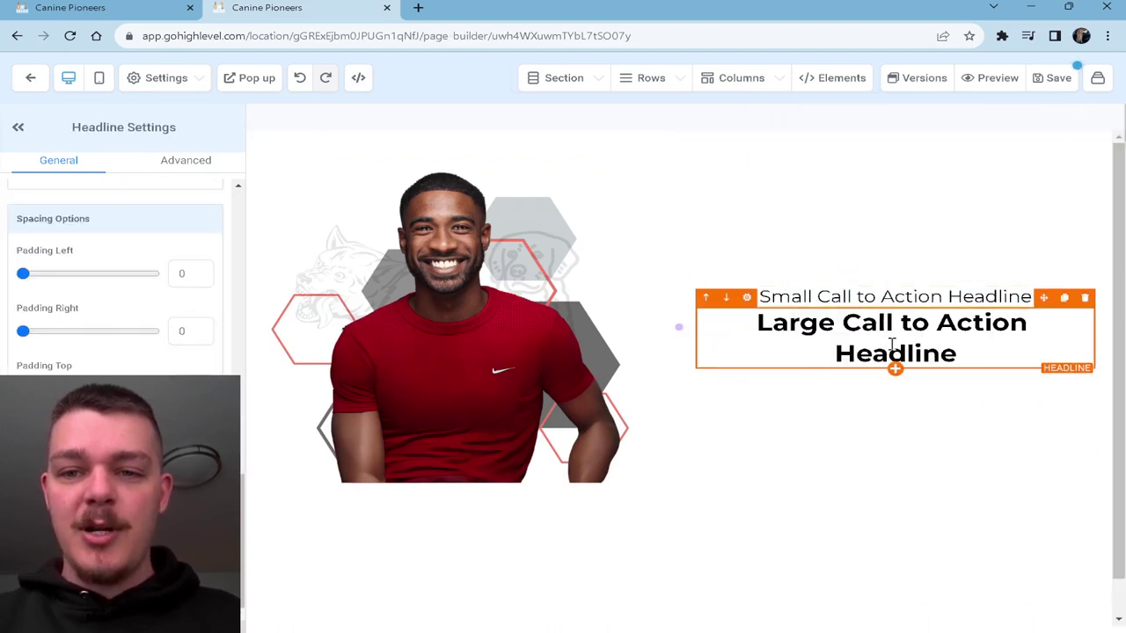
pyautogui.click(894, 371)
pyautogui.click(827, 299)
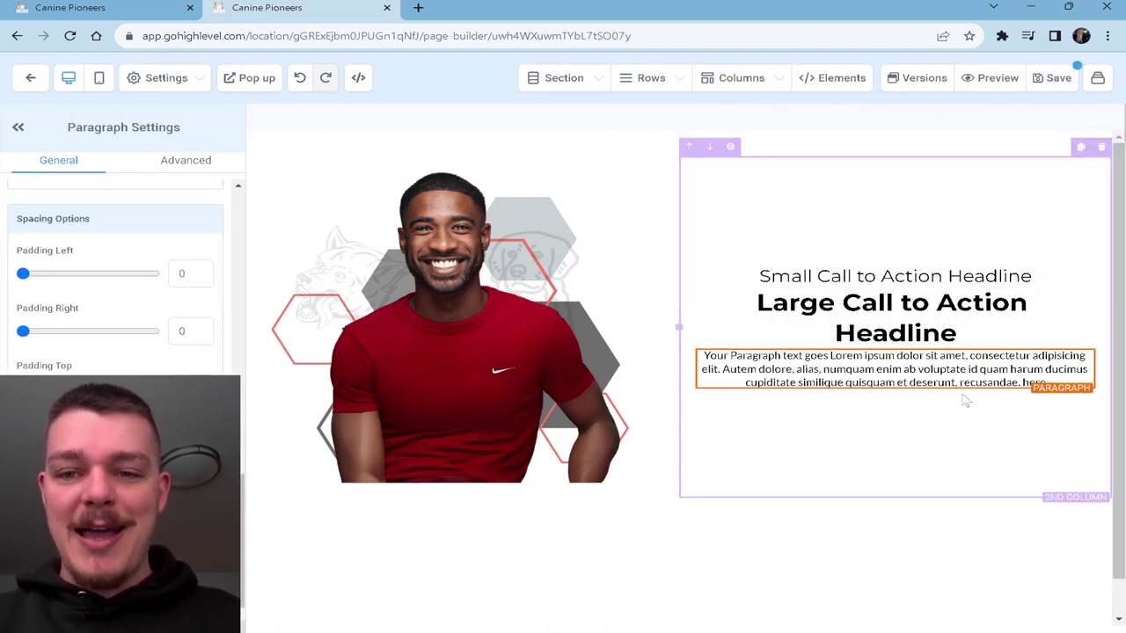
pyautogui.click(895, 388)
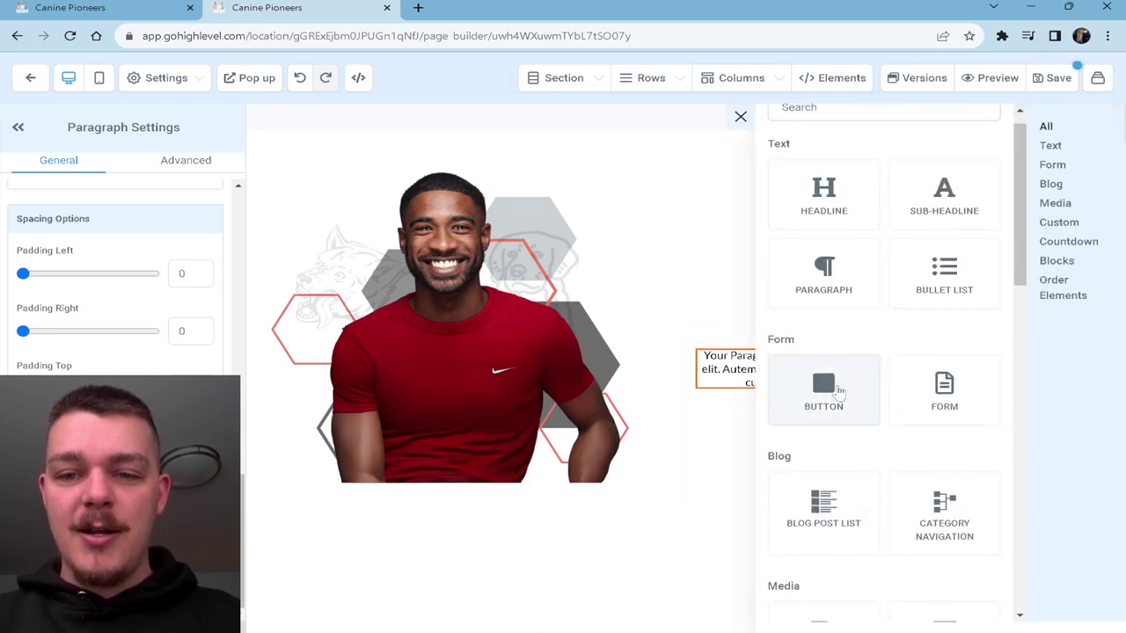
pyautogui.click(827, 392)
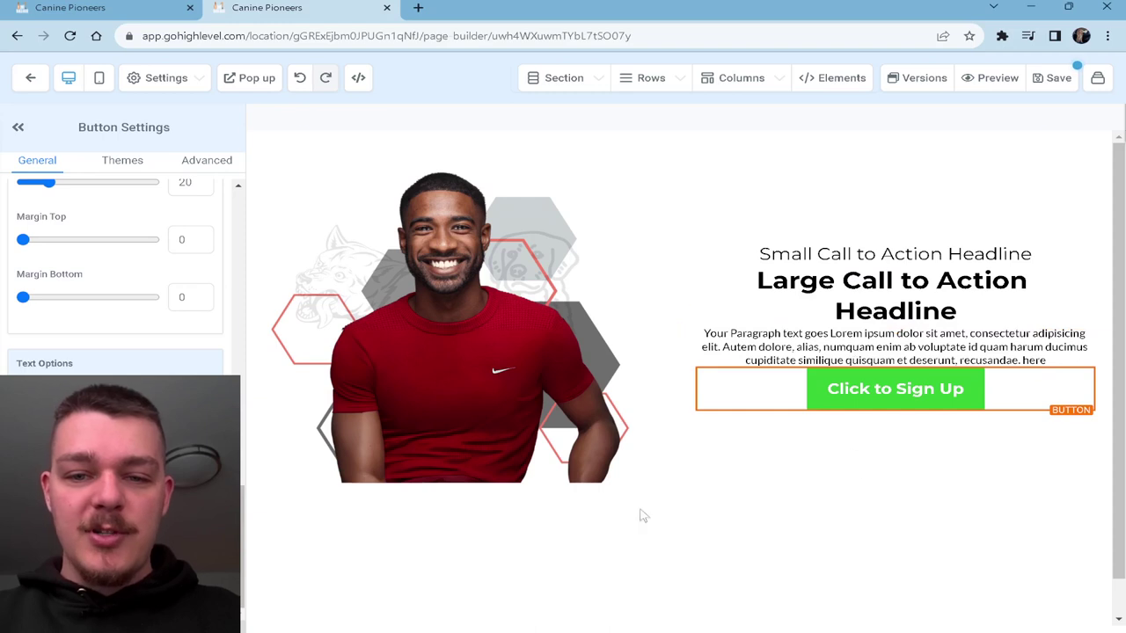
# - Add a second full-width section below the hero section and set its background color to dark gray
pyautogui.click(680, 525)
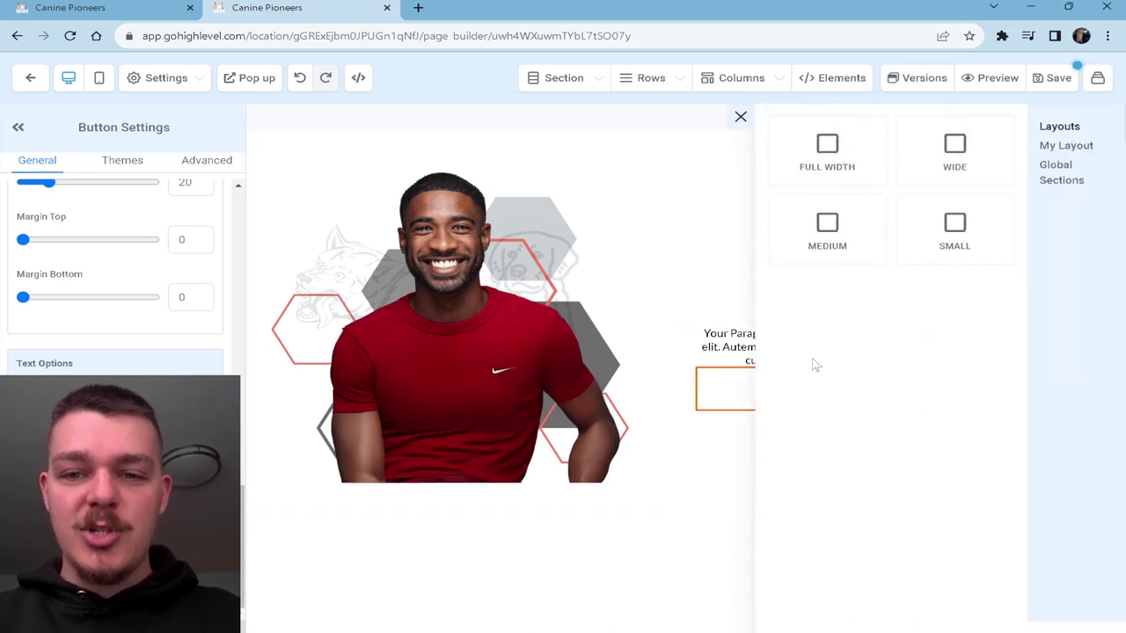
pyautogui.click(834, 160)
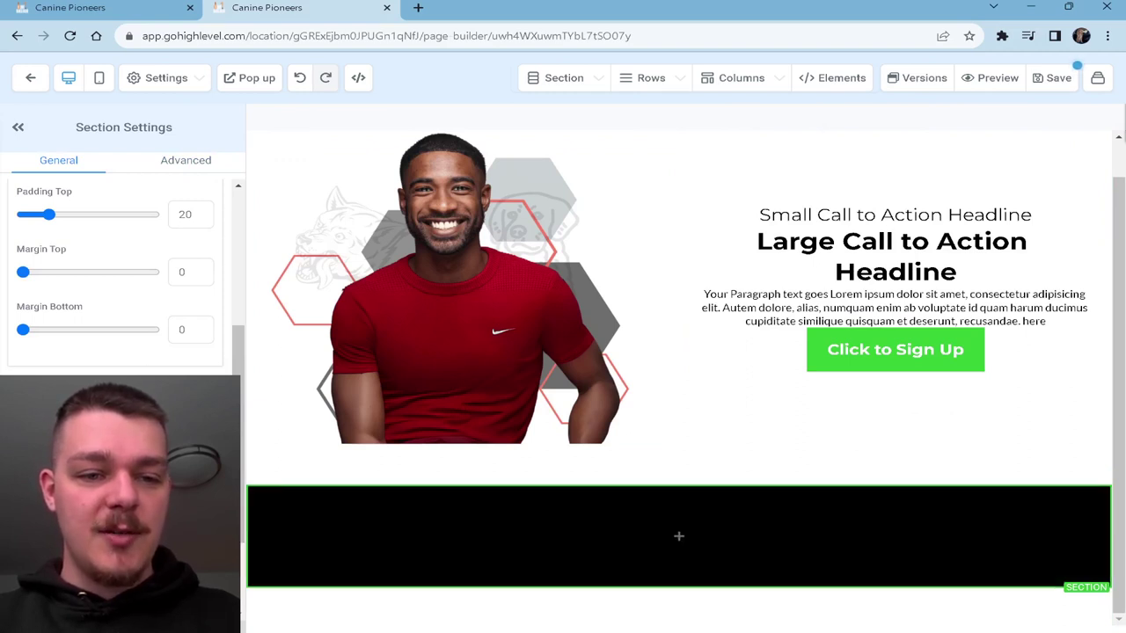
pyautogui.scroll(-2, 108, 363)
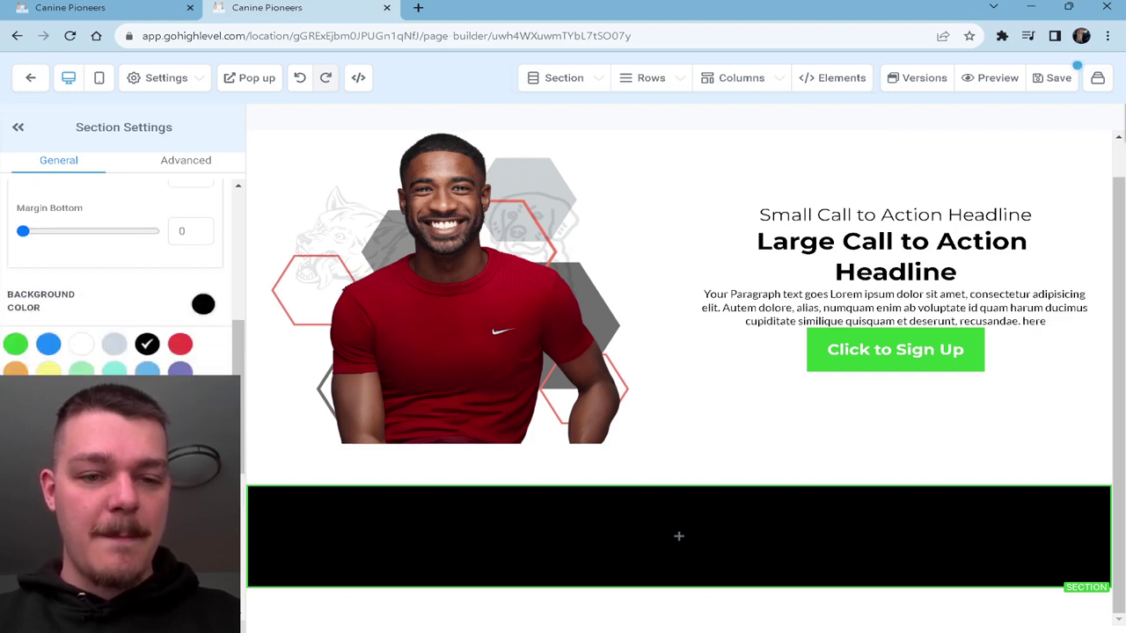
pyautogui.scroll(-1, 118, 281)
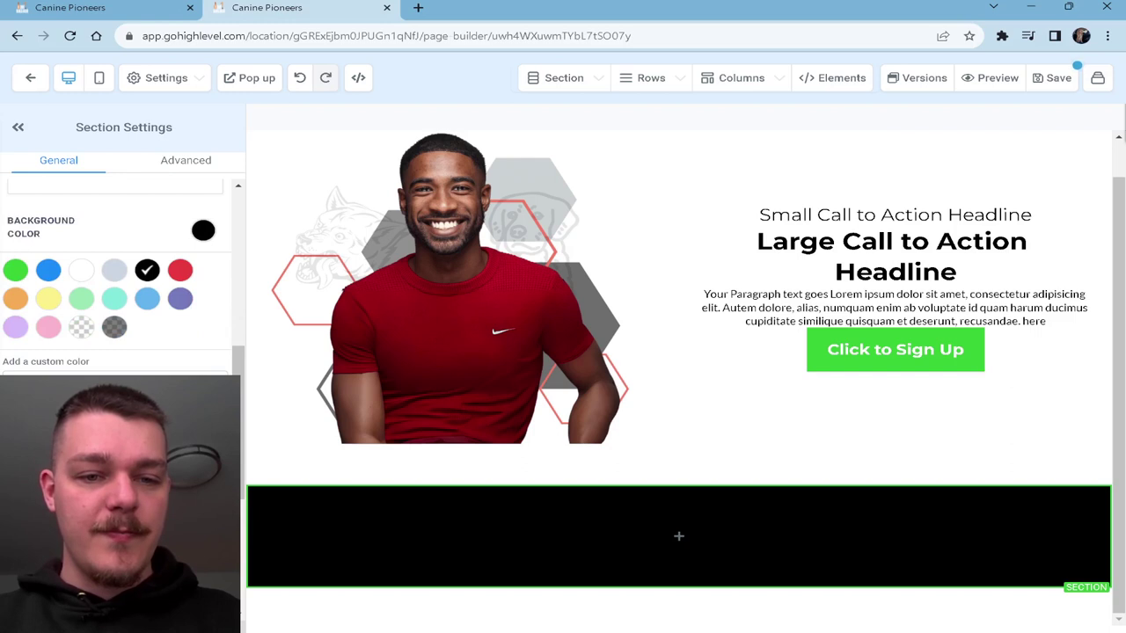
pyautogui.click(113, 326)
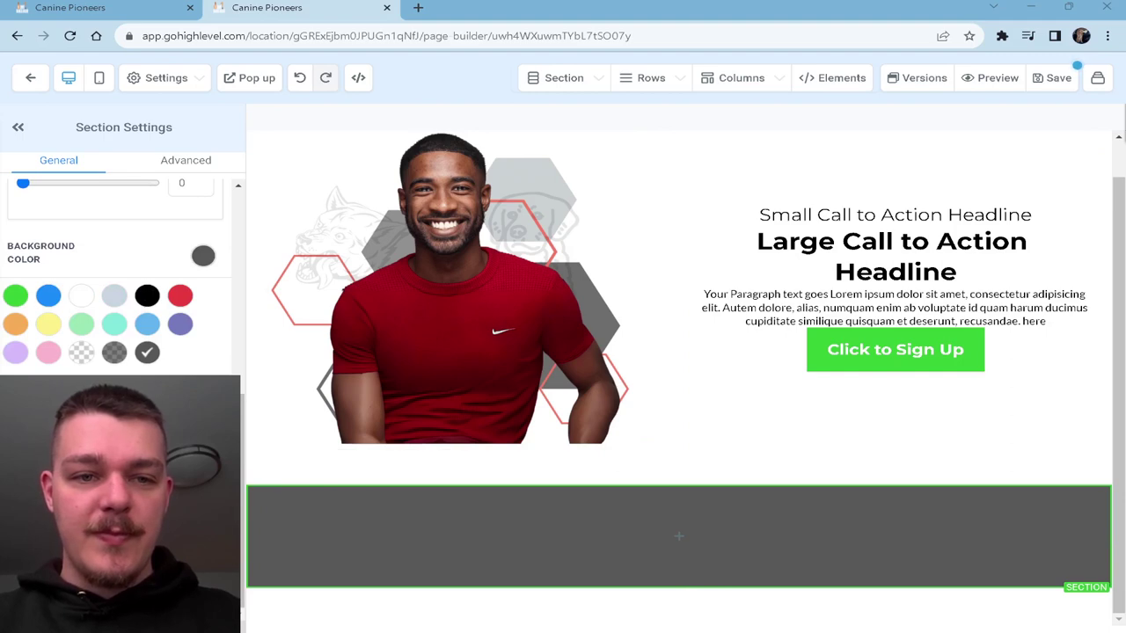
# - Add a one-column row to the dark gray section and place a sub-headline and a headline in it
pyautogui.click(674, 536)
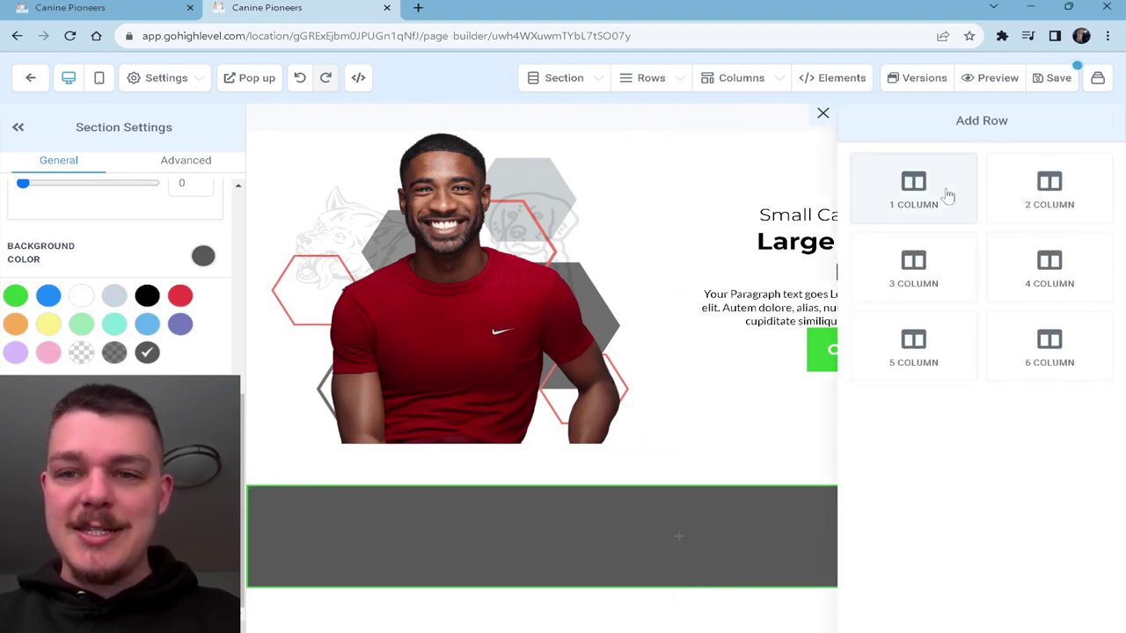
pyautogui.click(921, 217)
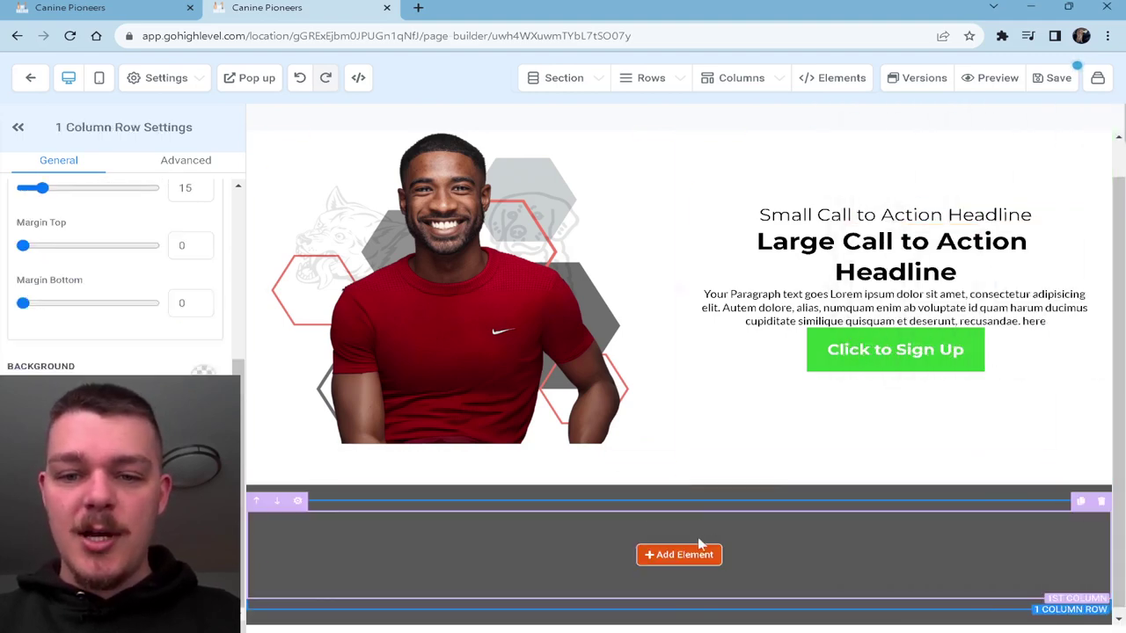
pyautogui.click(679, 554)
pyautogui.click(946, 189)
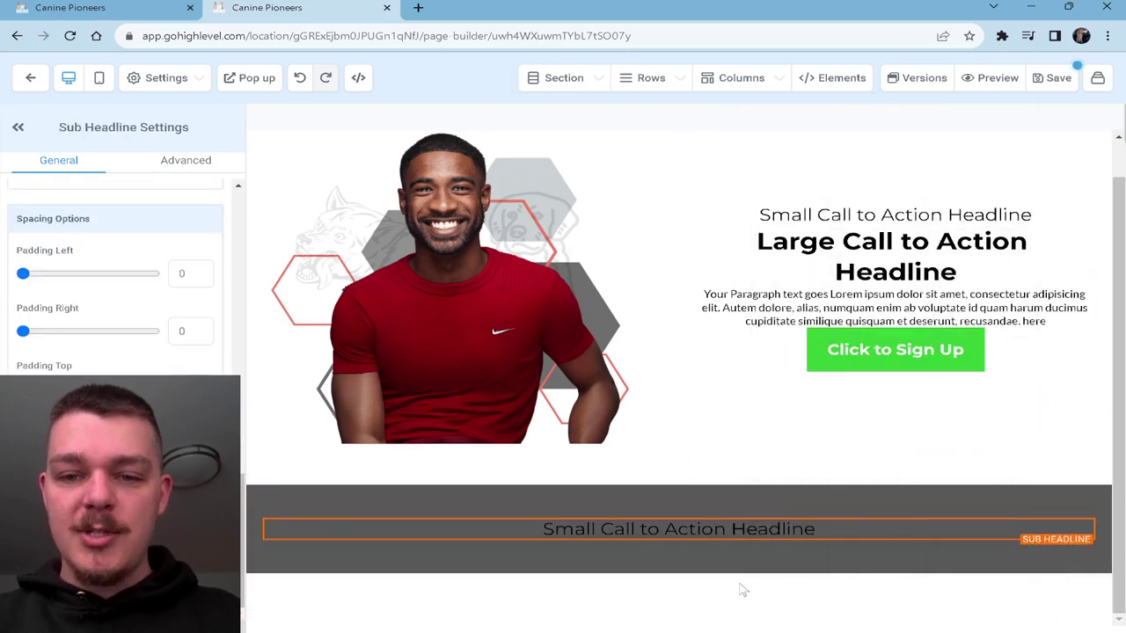
pyautogui.click(680, 542)
pyautogui.click(826, 190)
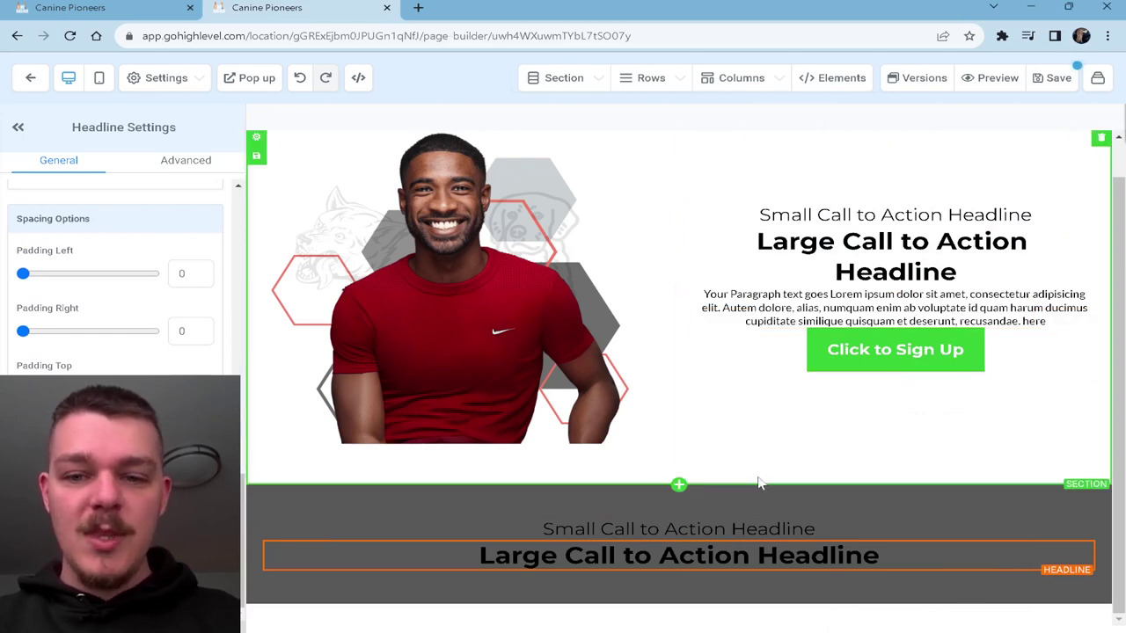
# - Add a two-column row below the dark section's headlines and insert a bullet list in its first column
pyautogui.click(678, 595)
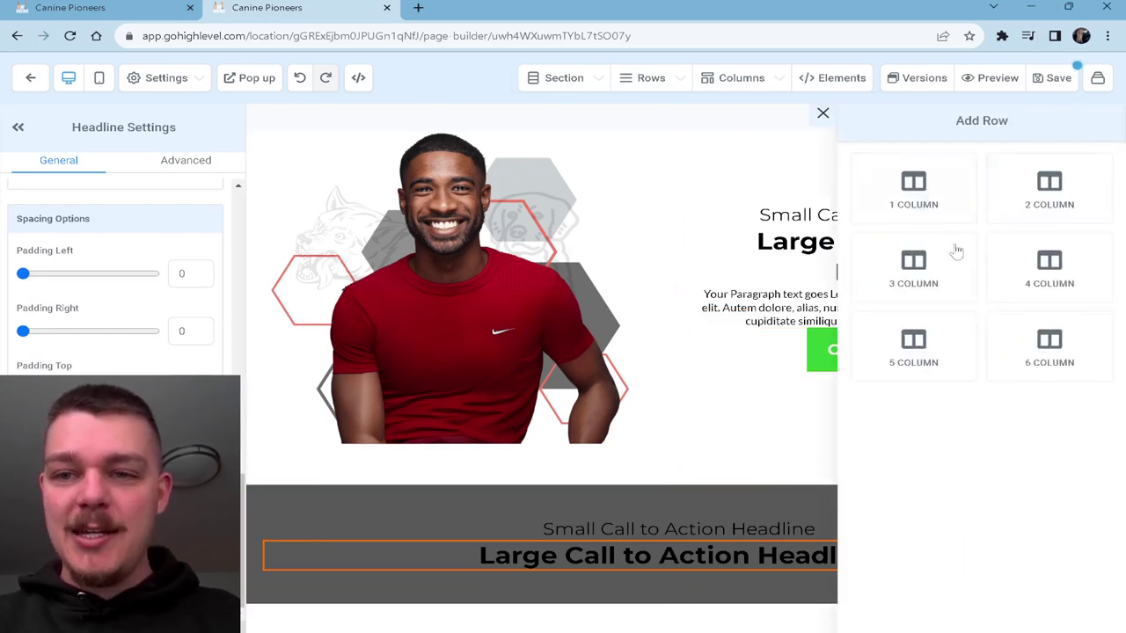
pyautogui.click(1031, 204)
pyautogui.click(460, 548)
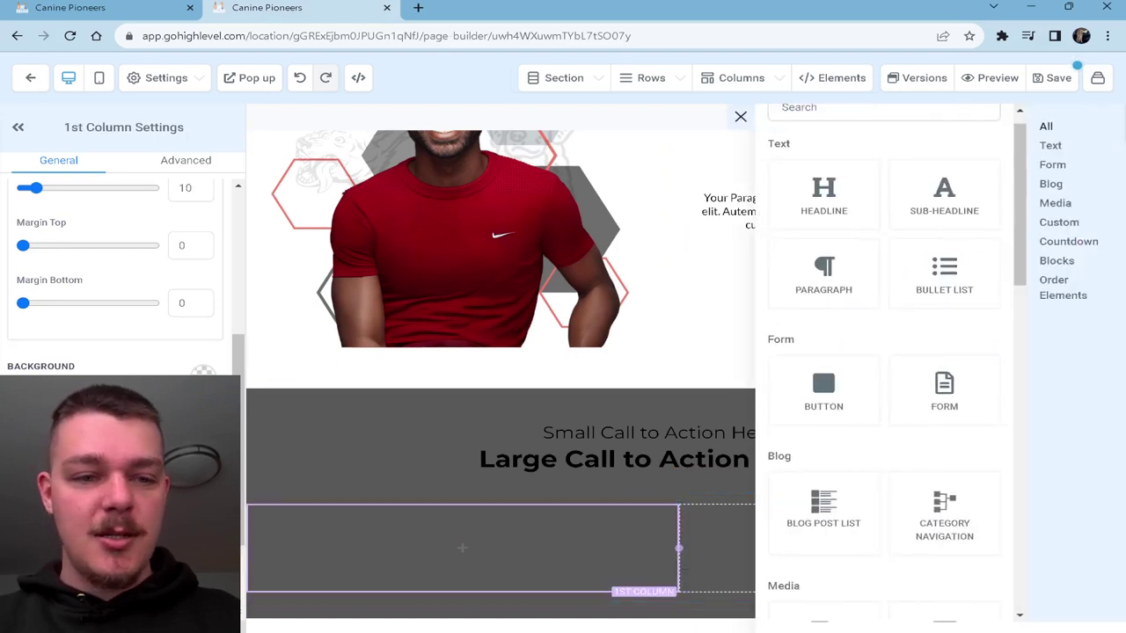
pyautogui.scroll(-2, 918, 299)
pyautogui.scroll(2, 927, 289)
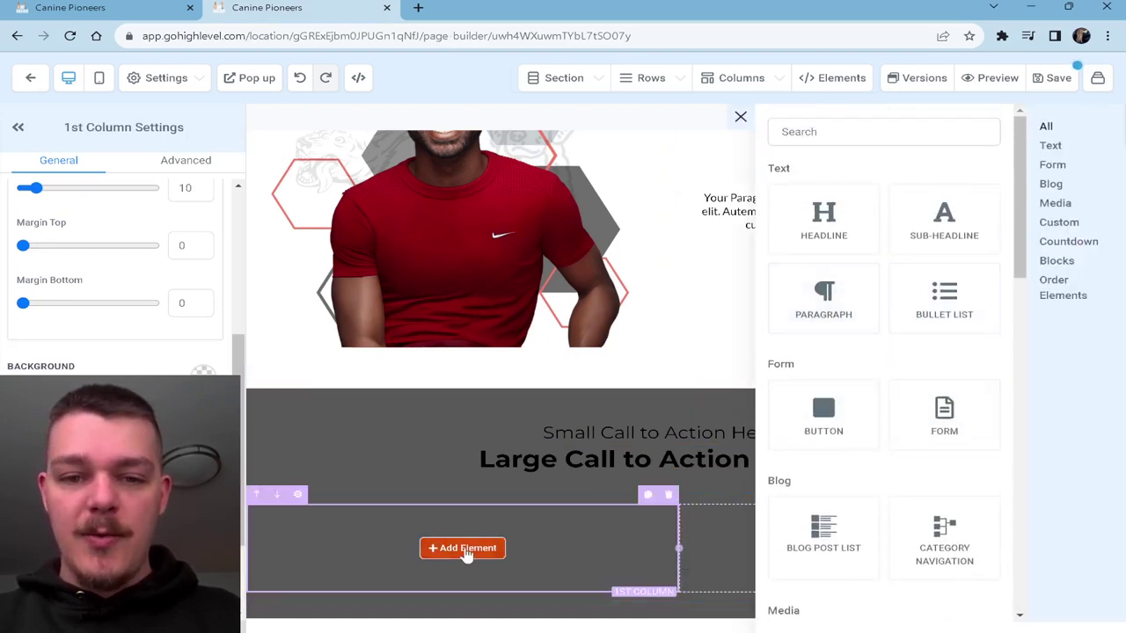
pyautogui.scroll(-6, 888, 347)
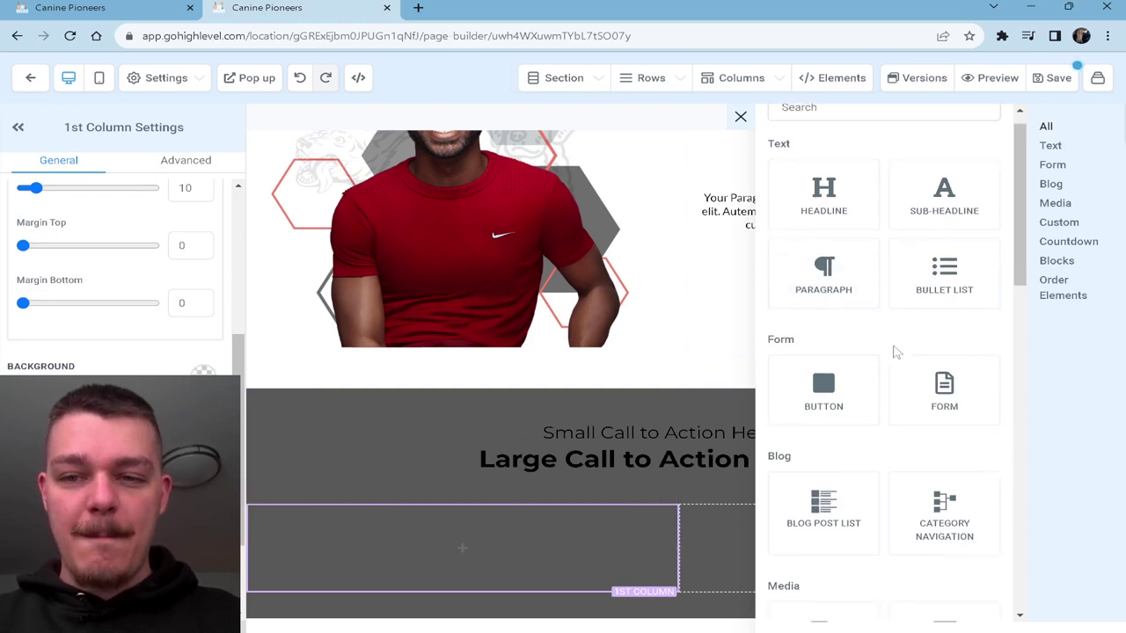
pyautogui.scroll(-1, 864, 322)
pyautogui.scroll(3, 879, 307)
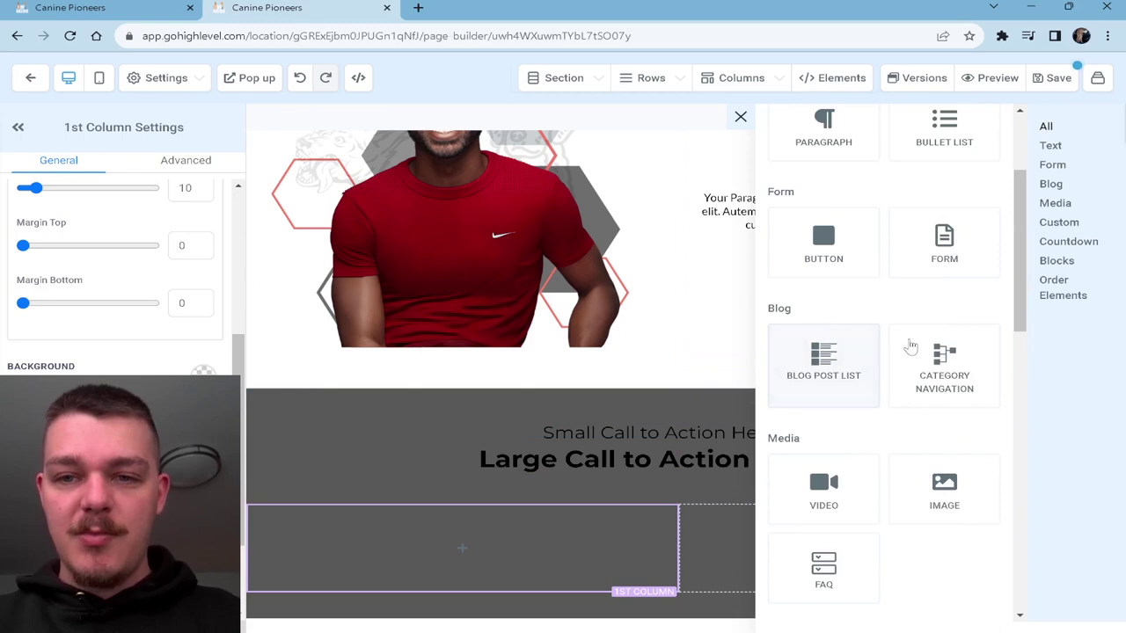
pyautogui.scroll(3, 914, 307)
pyautogui.click(947, 264)
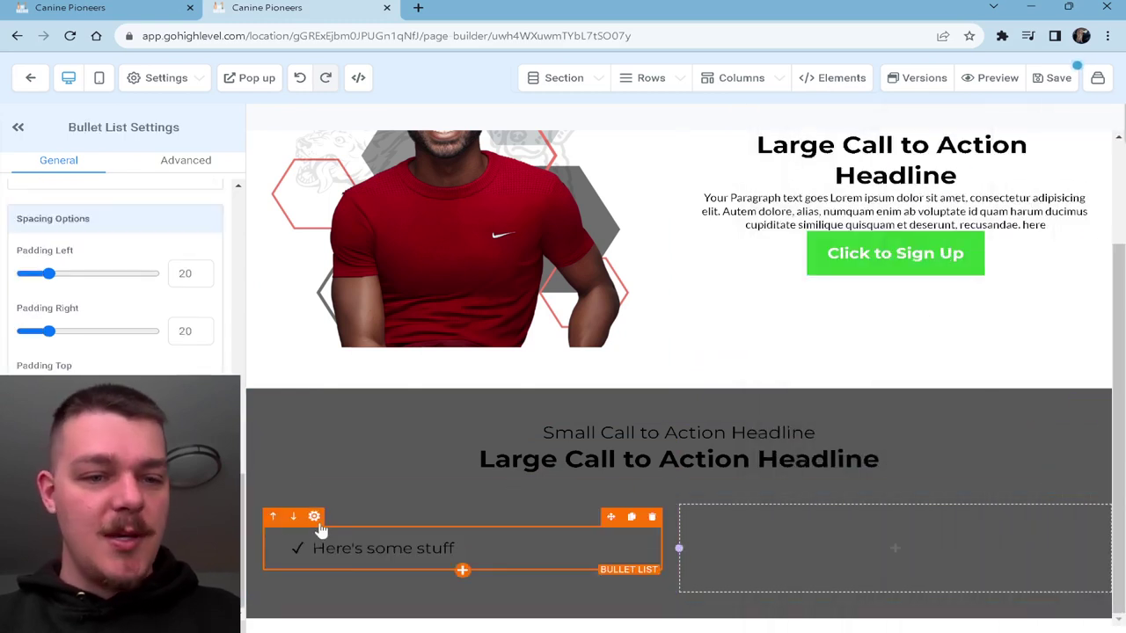
# - Set the bullet list's background color to light gray
pyautogui.scroll(8, 114, 282)
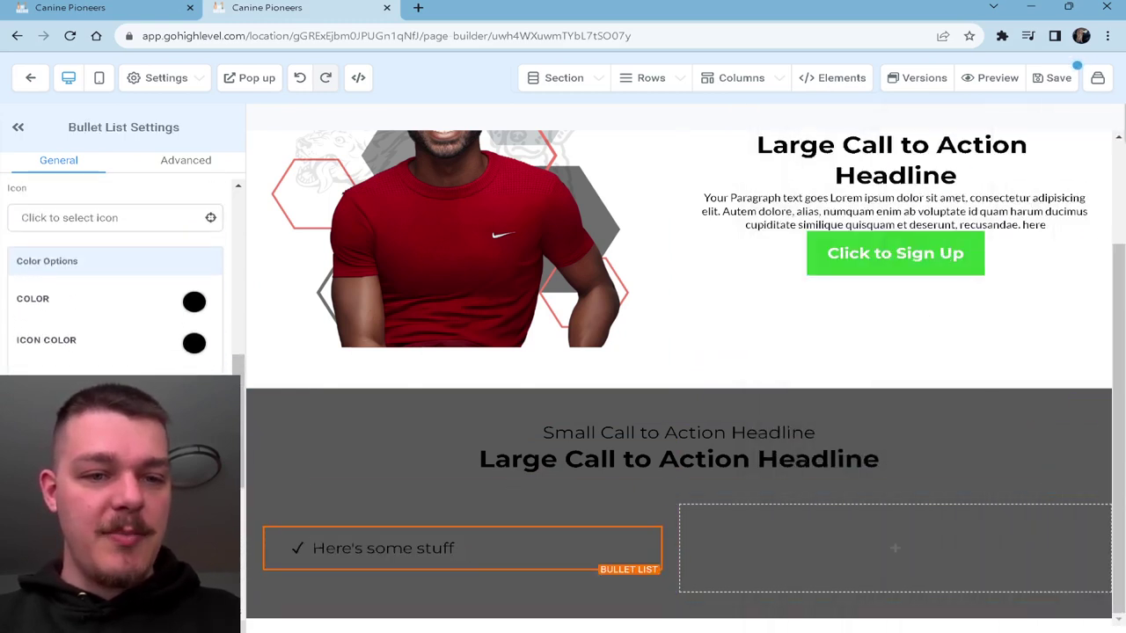
pyautogui.scroll(5, 114, 281)
pyautogui.scroll(-1, 114, 282)
pyautogui.scroll(3, 115, 282)
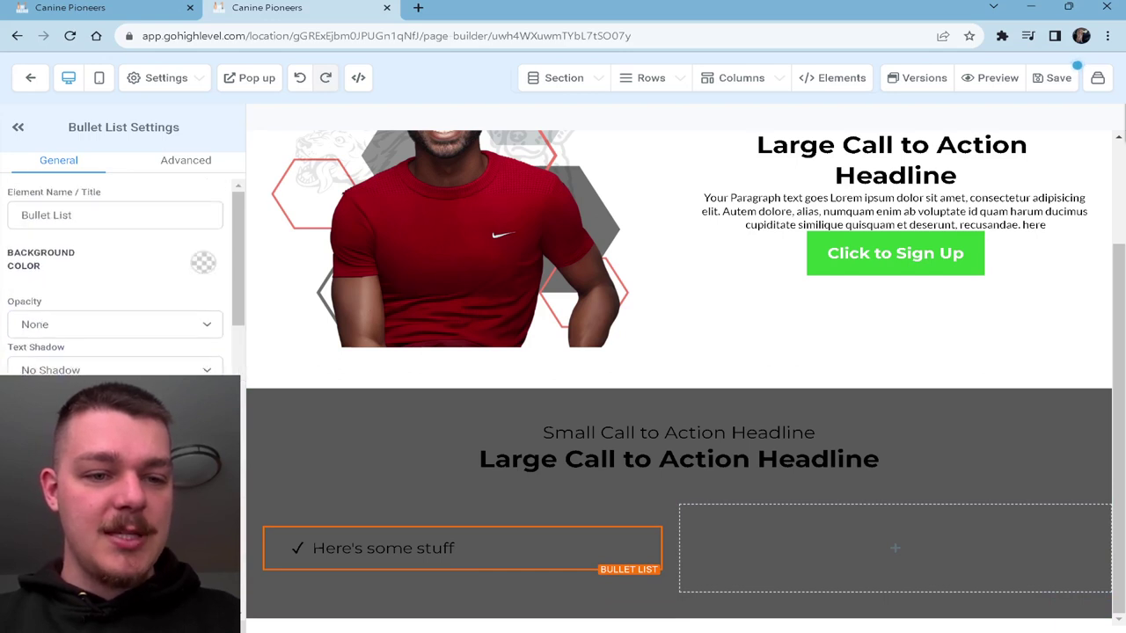
pyautogui.click(200, 263)
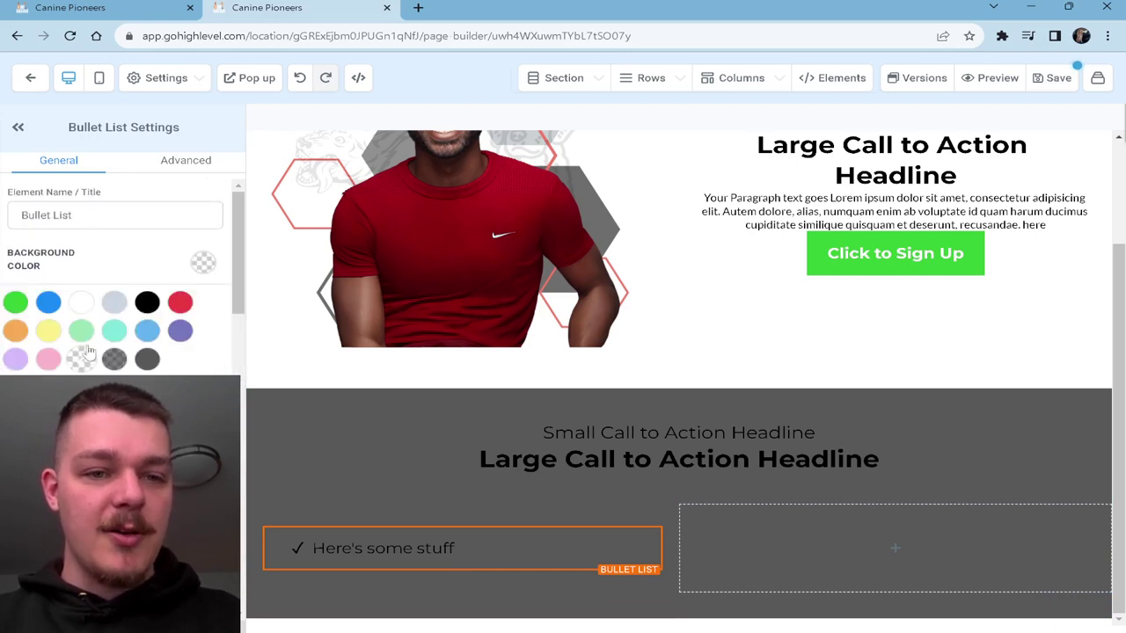
pyautogui.click(115, 303)
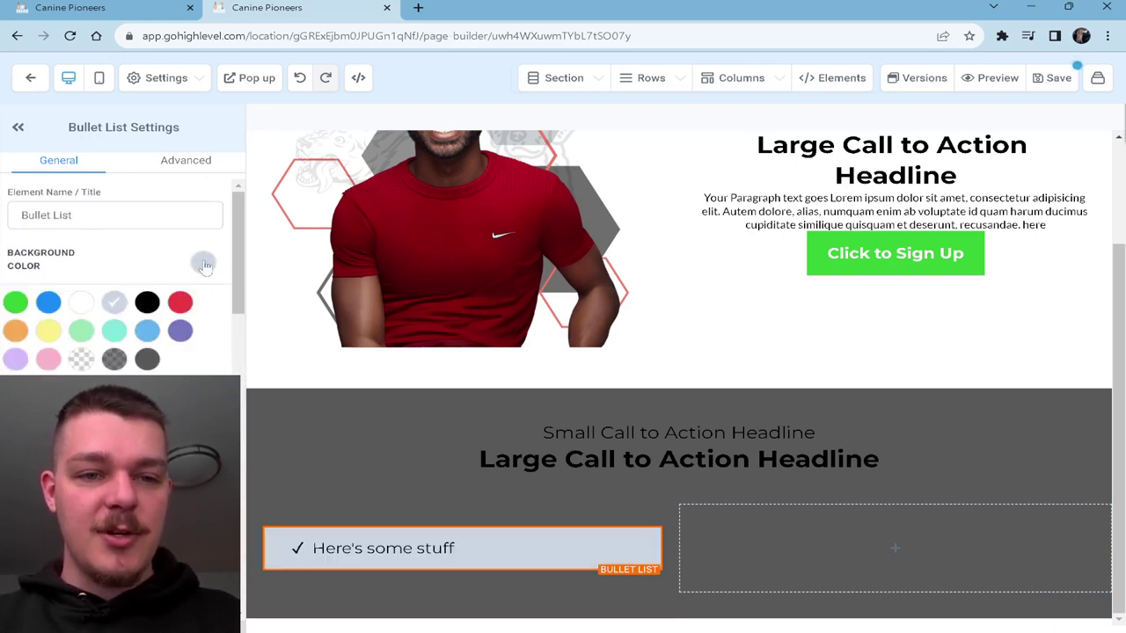
pyautogui.click(204, 263)
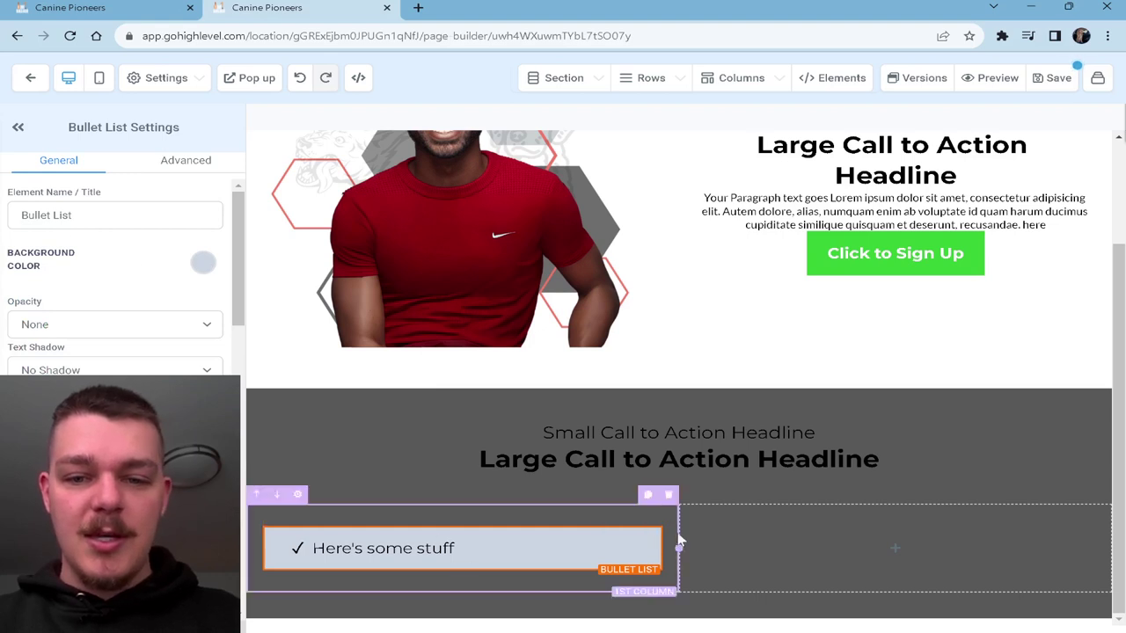
# - Replace the empty second column with a duplicate of the bullet list column, and duplicate the two-column row
pyautogui.click(648, 495)
pyautogui.click(1095, 495)
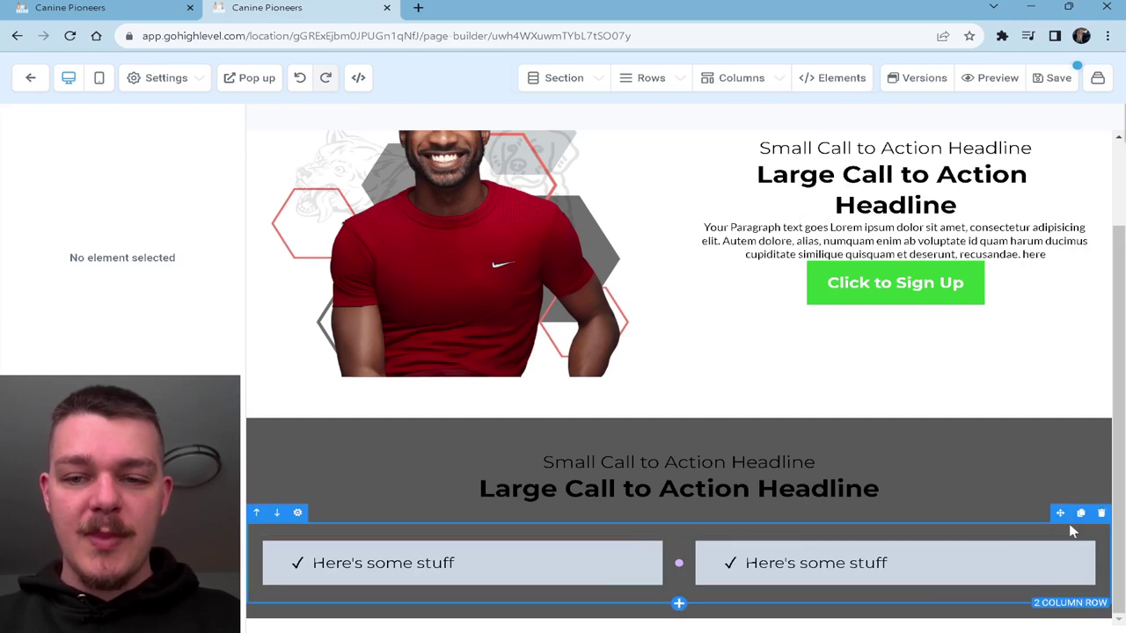
pyautogui.click(1081, 513)
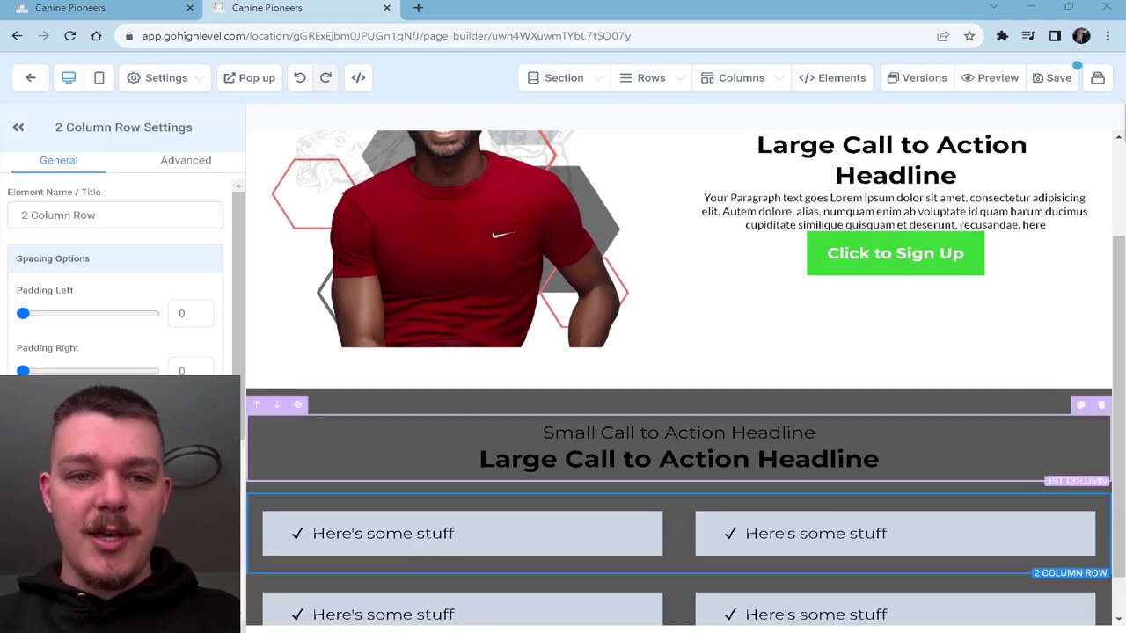
pyautogui.scroll(-1, 1029, 264)
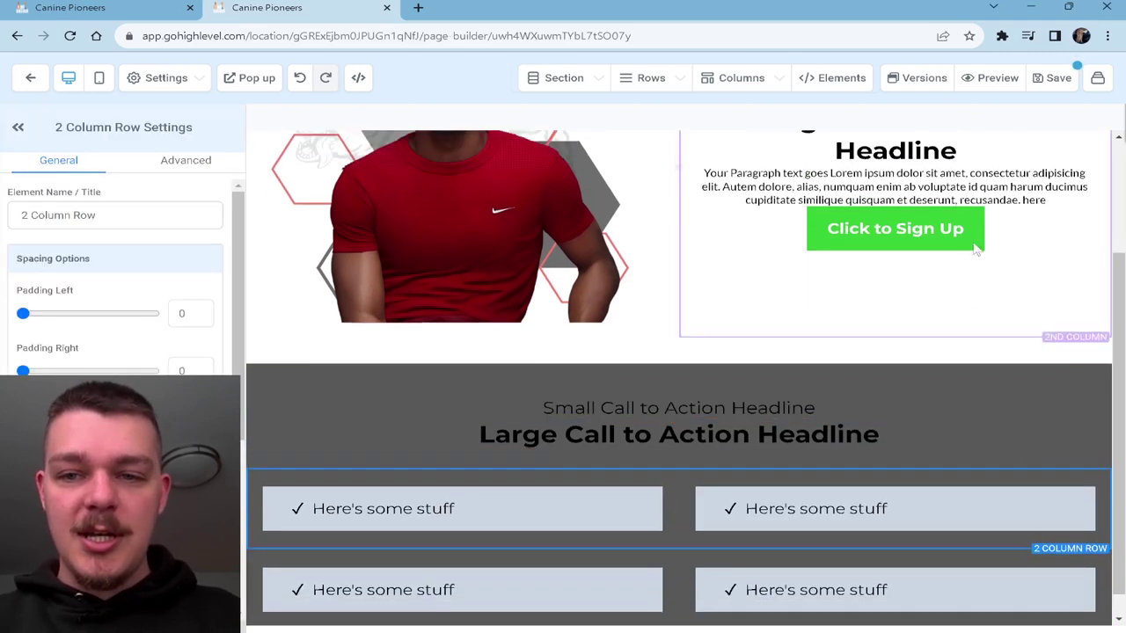
# - Select the hero section's sign-up button and change its text to "Get Started"
pyautogui.scroll(1, 1029, 264)
pyautogui.click(1006, 257)
pyautogui.scroll(-4, 77, 324)
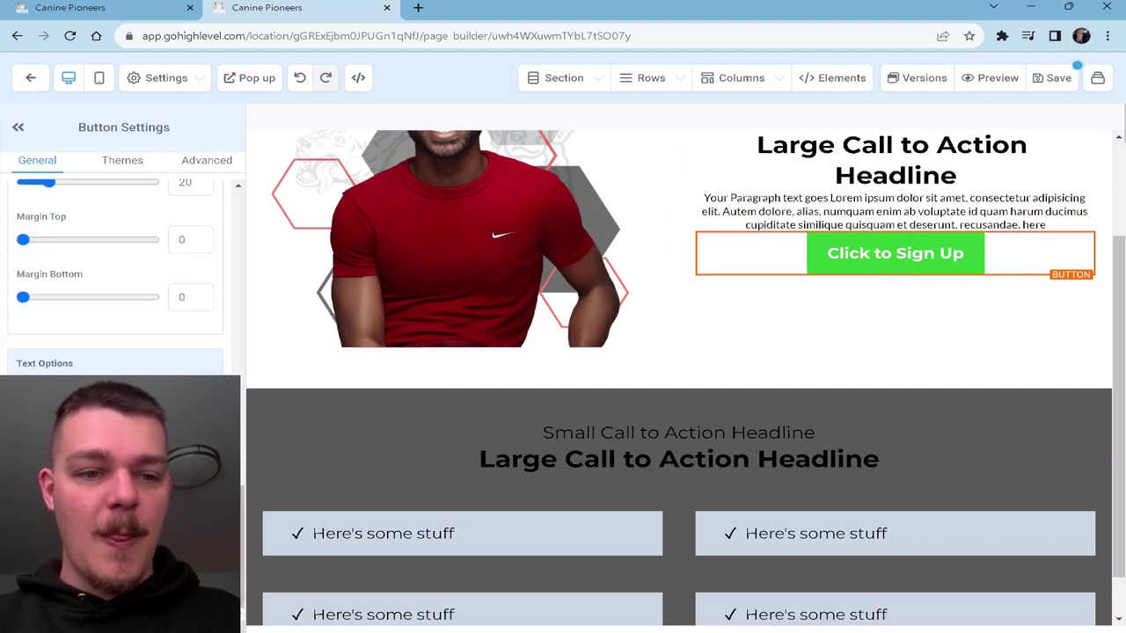
pyautogui.write('Get S')
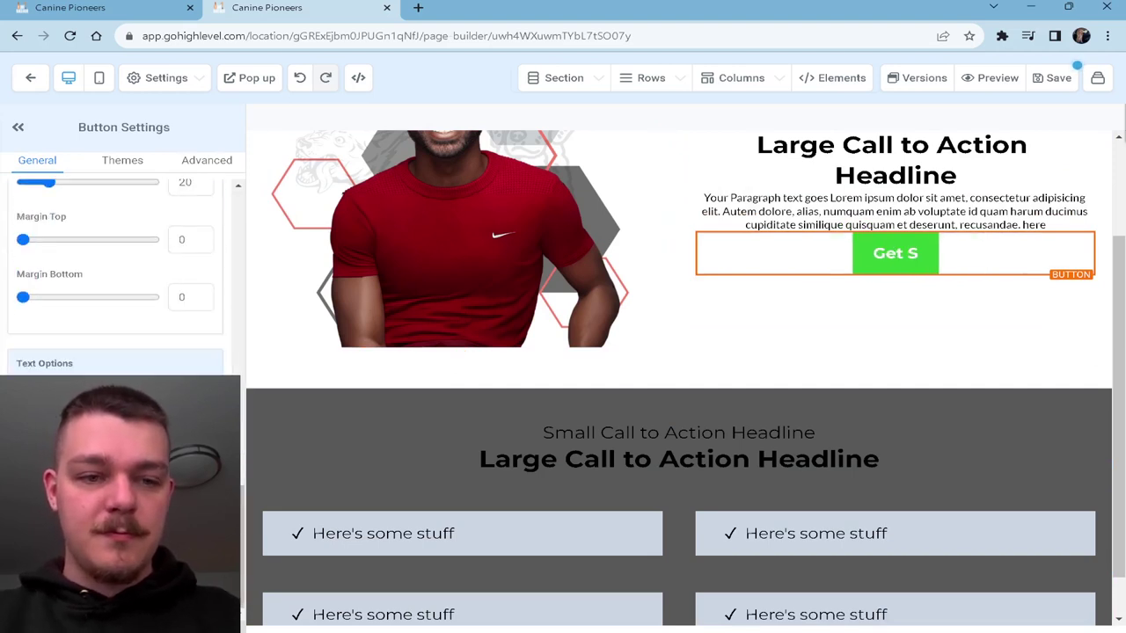
pyautogui.write('tarted')
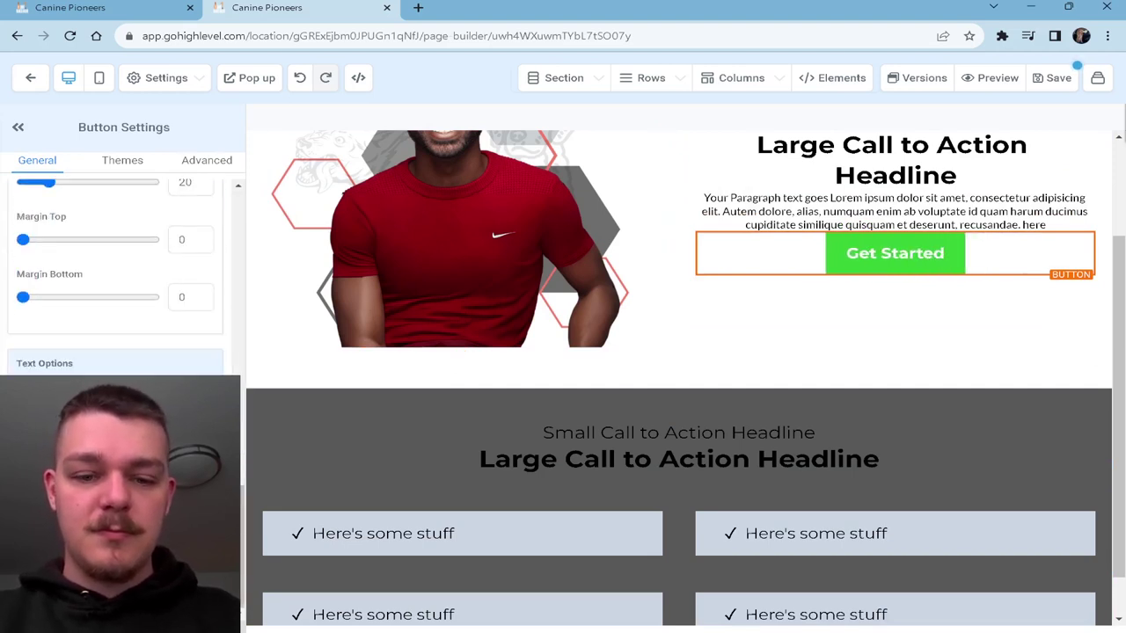
pyautogui.hotkey('ctrl', 'a')
pyautogui.write('Fill Our')
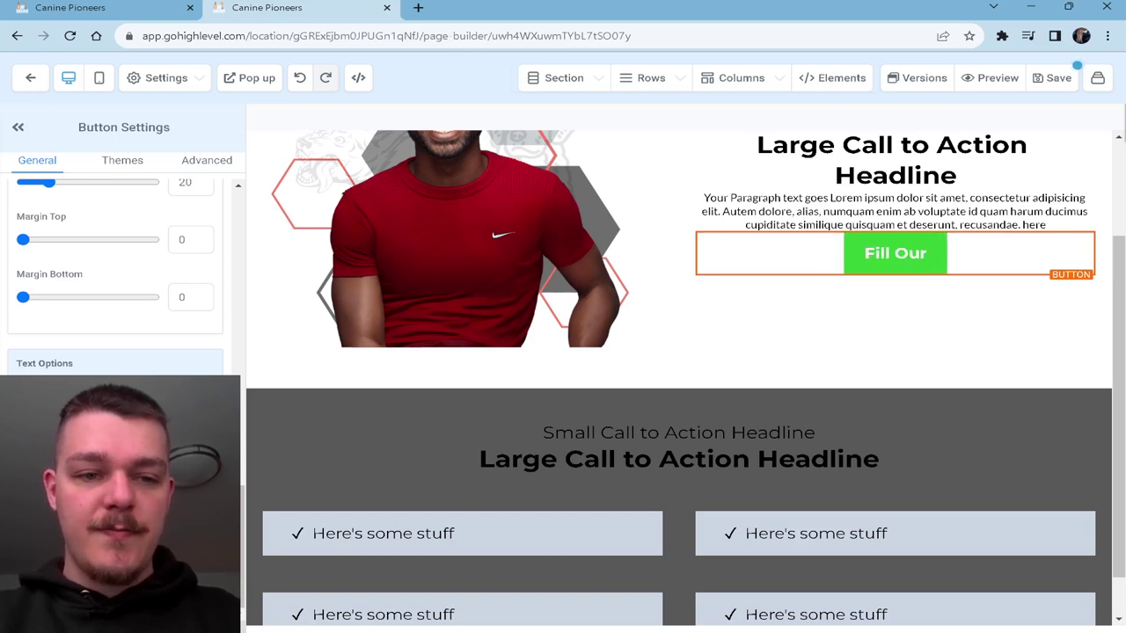
pyautogui.press('BackSpace')
pyautogui.write('t Our')
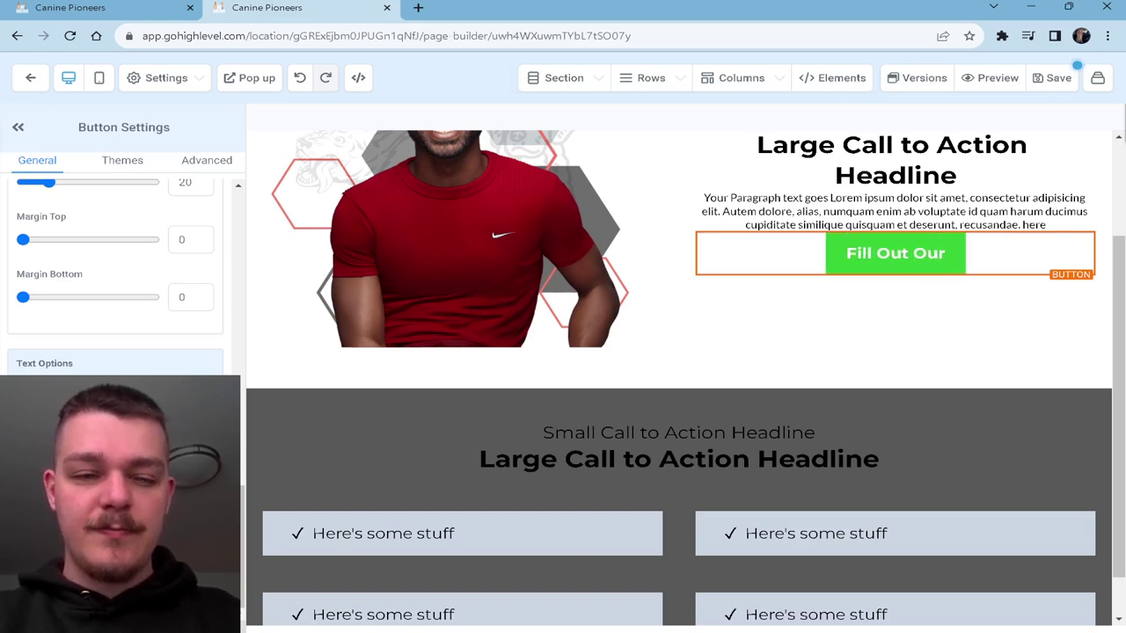
pyautogui.hotkey('ctrl', 'a')
pyautogui.press('BackSpace')
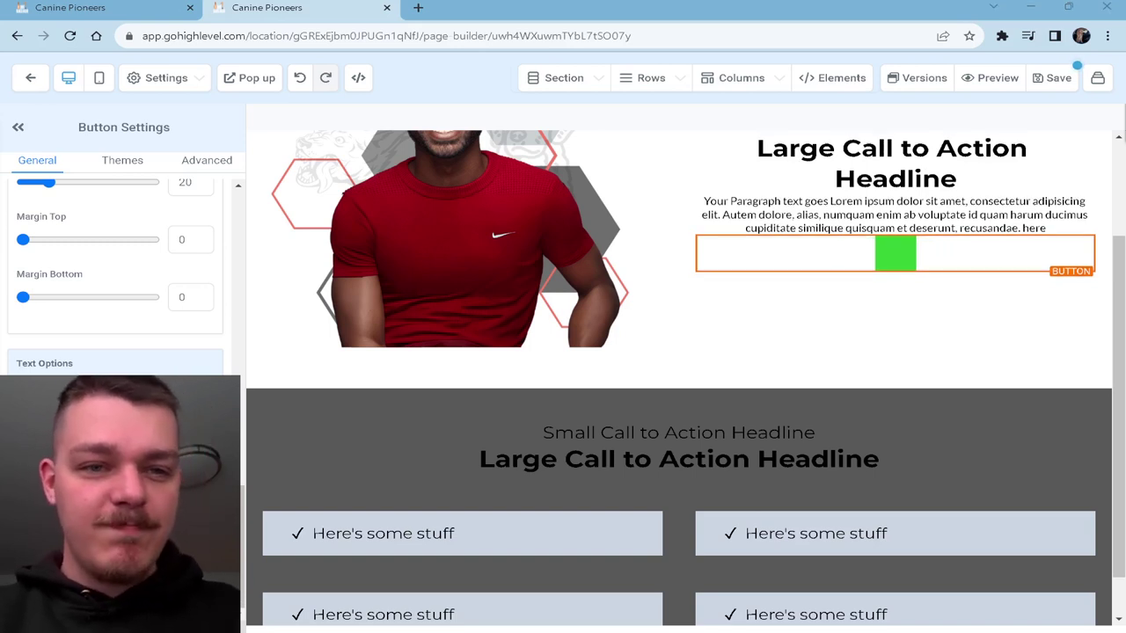
pyautogui.write('Gett')
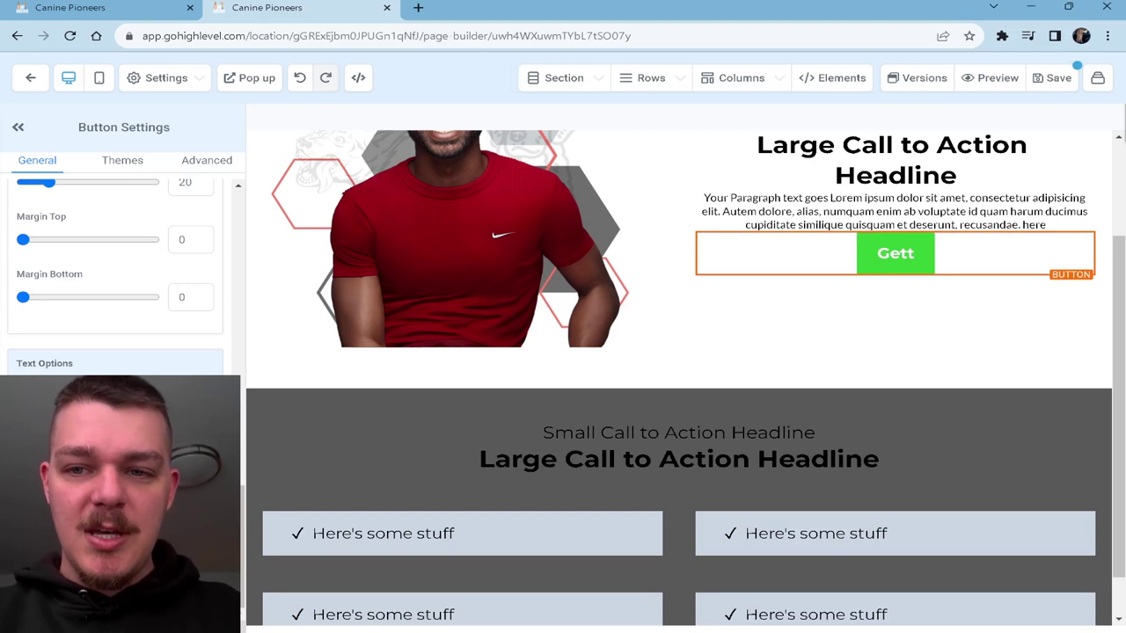
pyautogui.press('BackSpace')
pyautogui.write('Star')
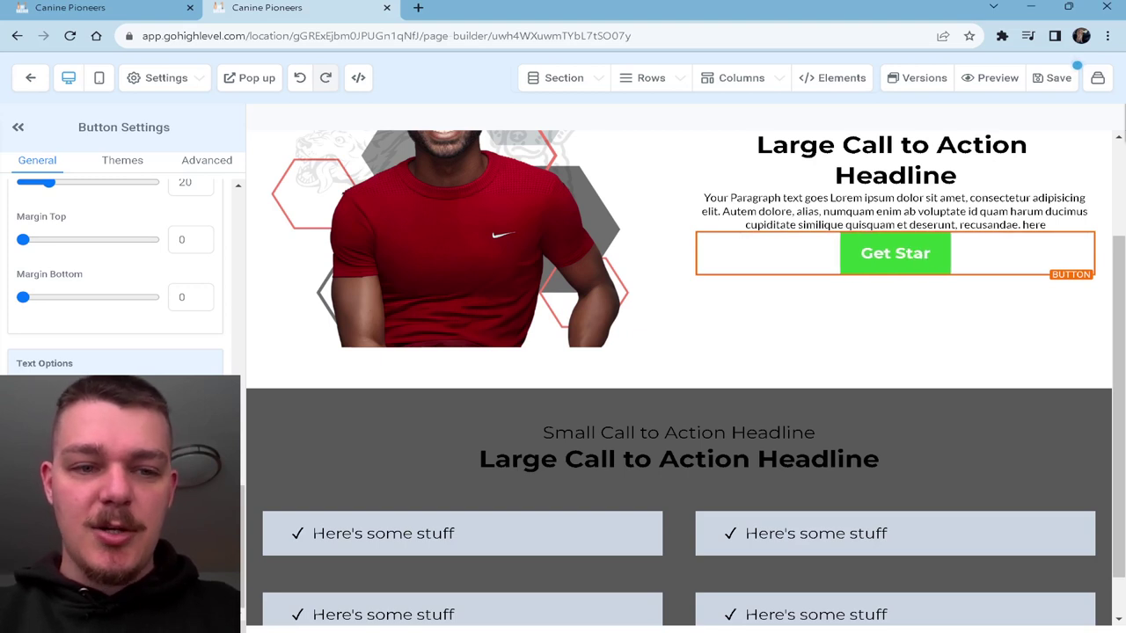
pyautogui.write('ted with the Application')
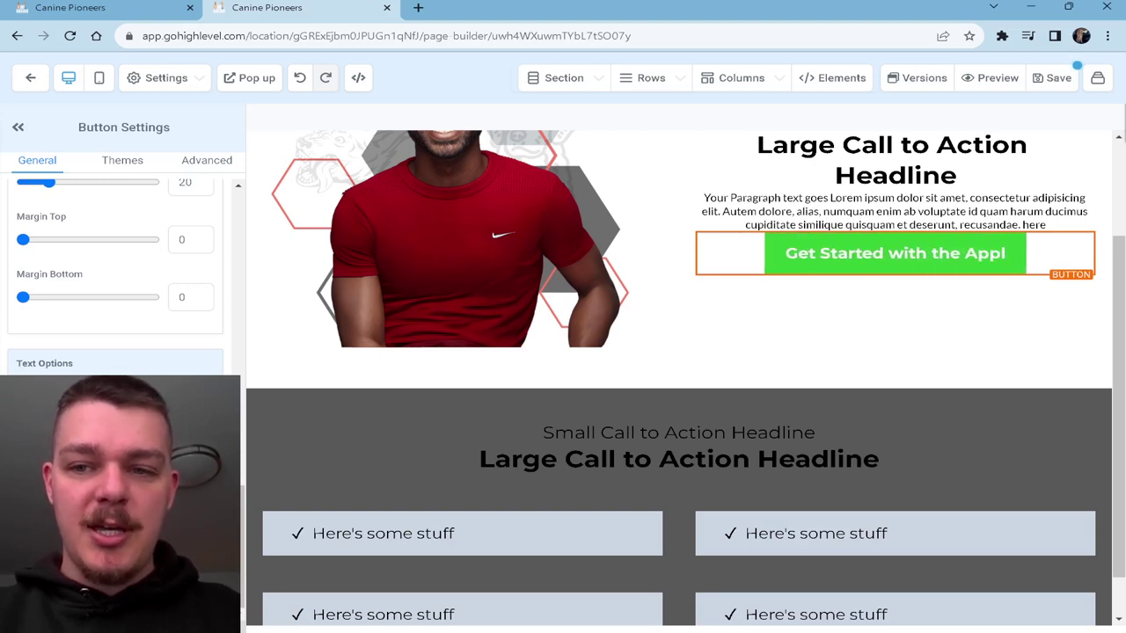
# - Replace the hero button's text with "Apply Now"
pyautogui.hotkey('ctrl', 'a')
pyautogui.write('AAp')
pyautogui.press('BackSpace')
pyautogui.press('BackSpace')
pyautogui.write('pply Now')
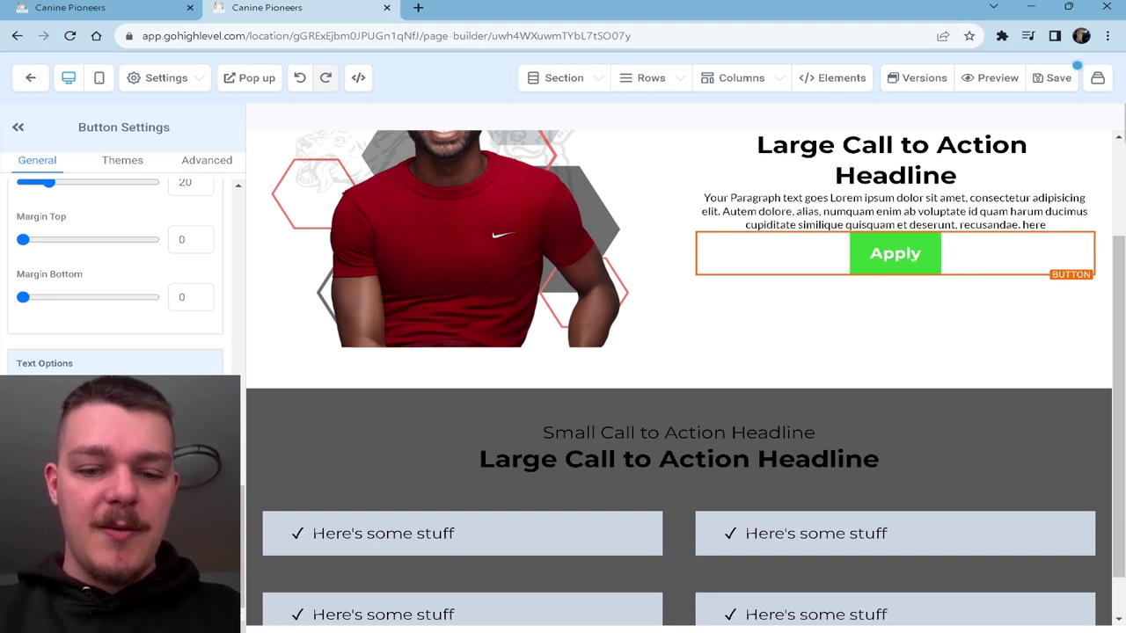
# - Apply the orange theme to the Apply Now button and give it a full border with rounded corners
pyautogui.click(123, 160)
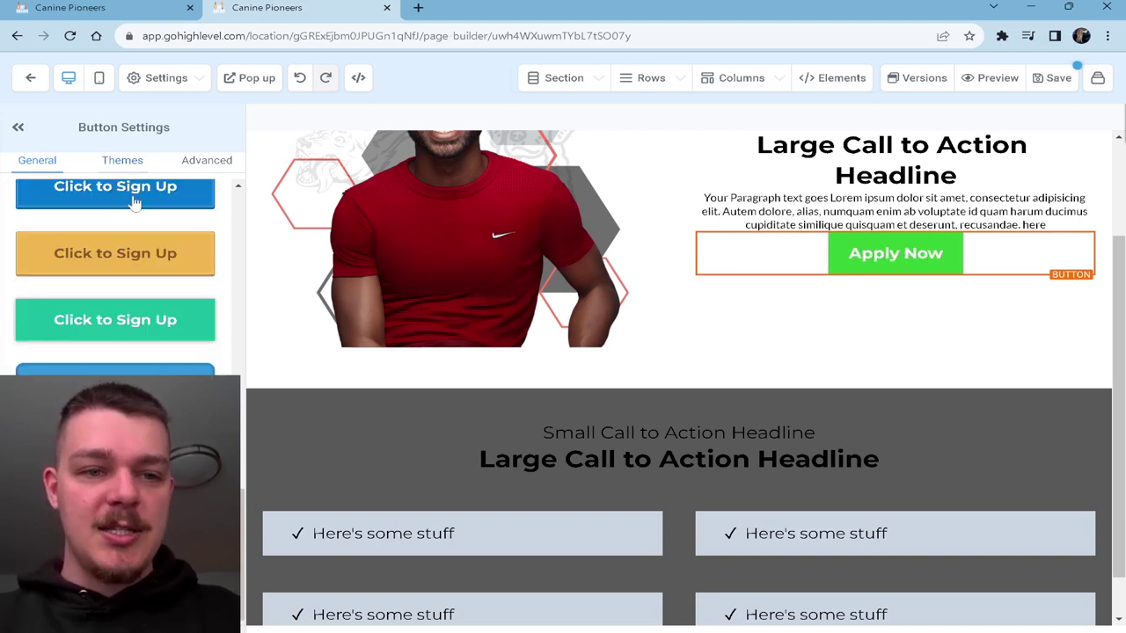
pyautogui.scroll(-2, 115, 272)
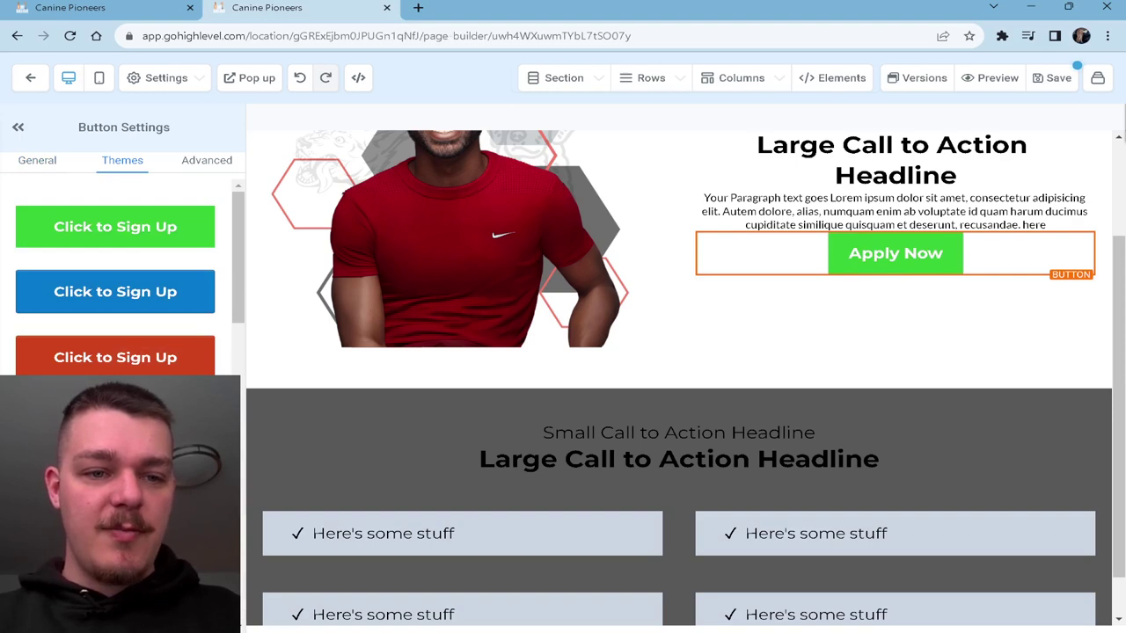
pyautogui.click(115, 422)
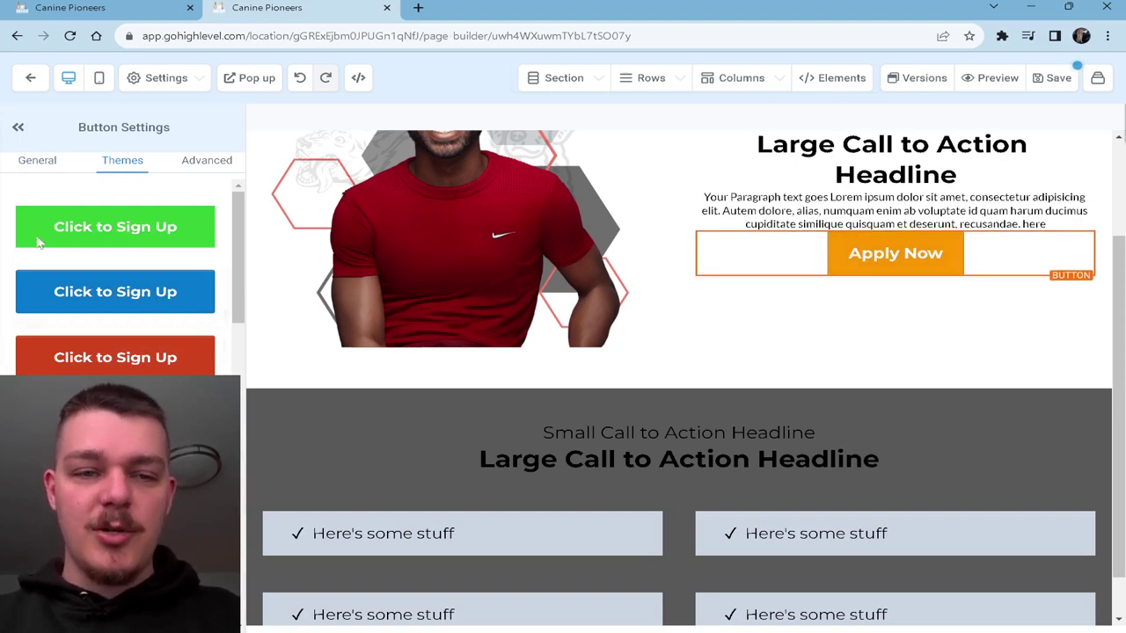
pyautogui.click(211, 162)
pyautogui.scroll(-5, 176, 282)
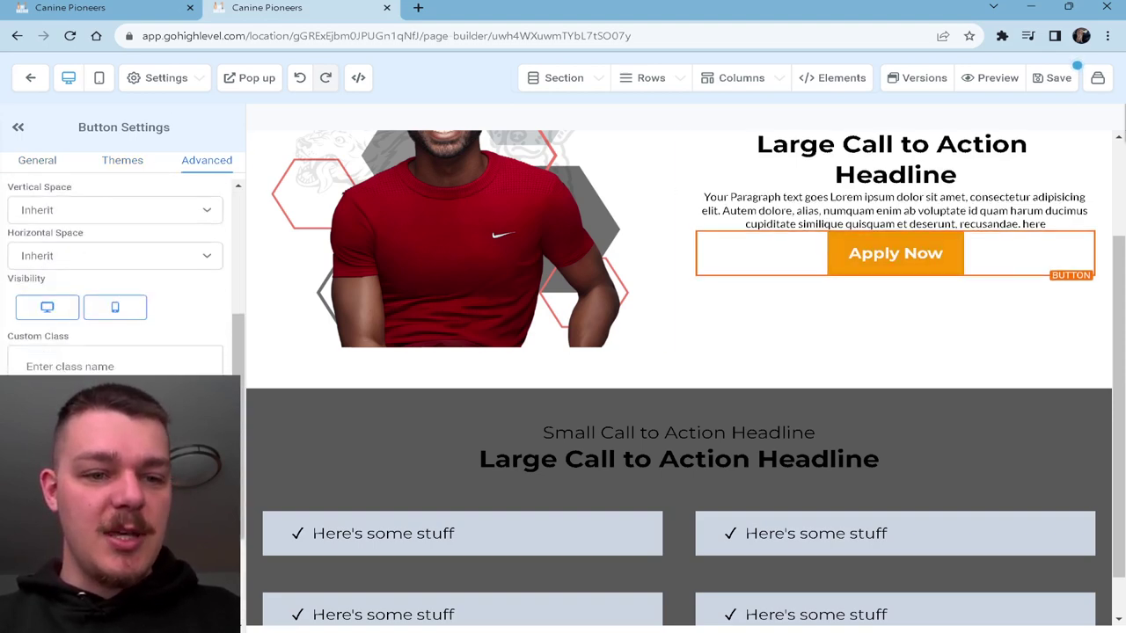
pyautogui.scroll(-2, 114, 282)
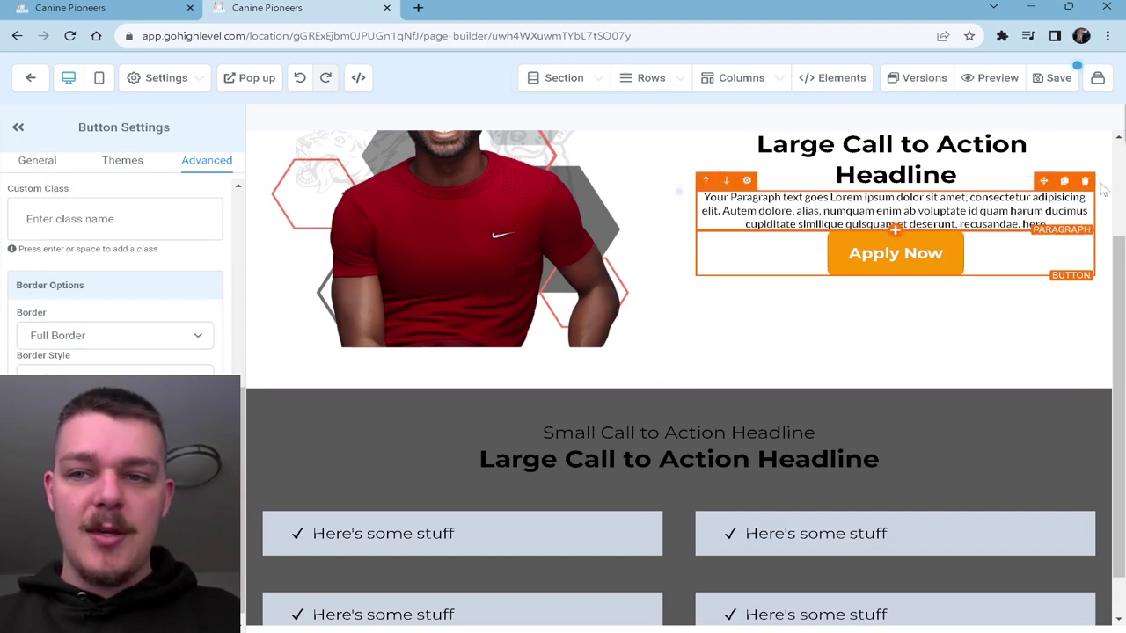
# - Save the page and dismiss the SEO meta data form without filling it in
pyautogui.hotkey('ctrl', 's')
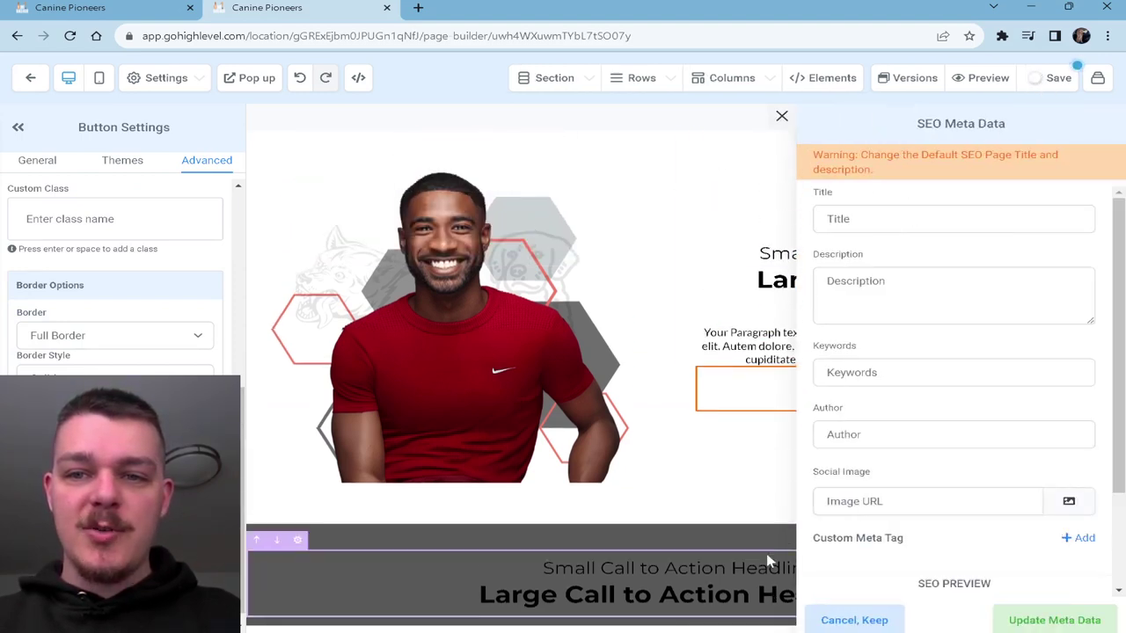
pyautogui.click(780, 116)
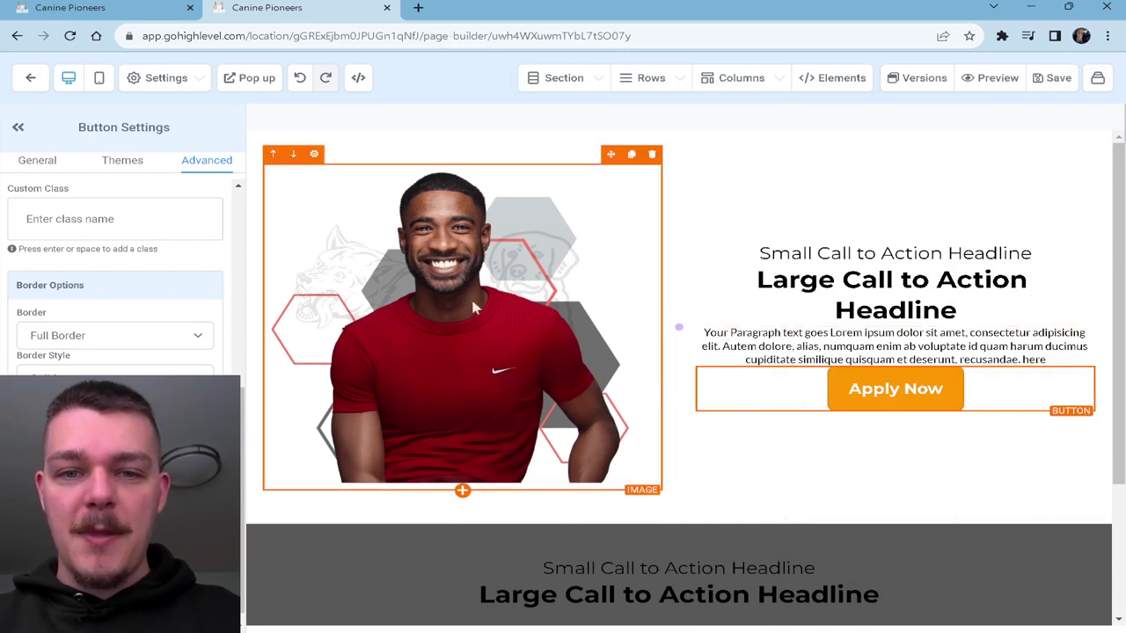
pyautogui.scroll(-2, 678, 387)
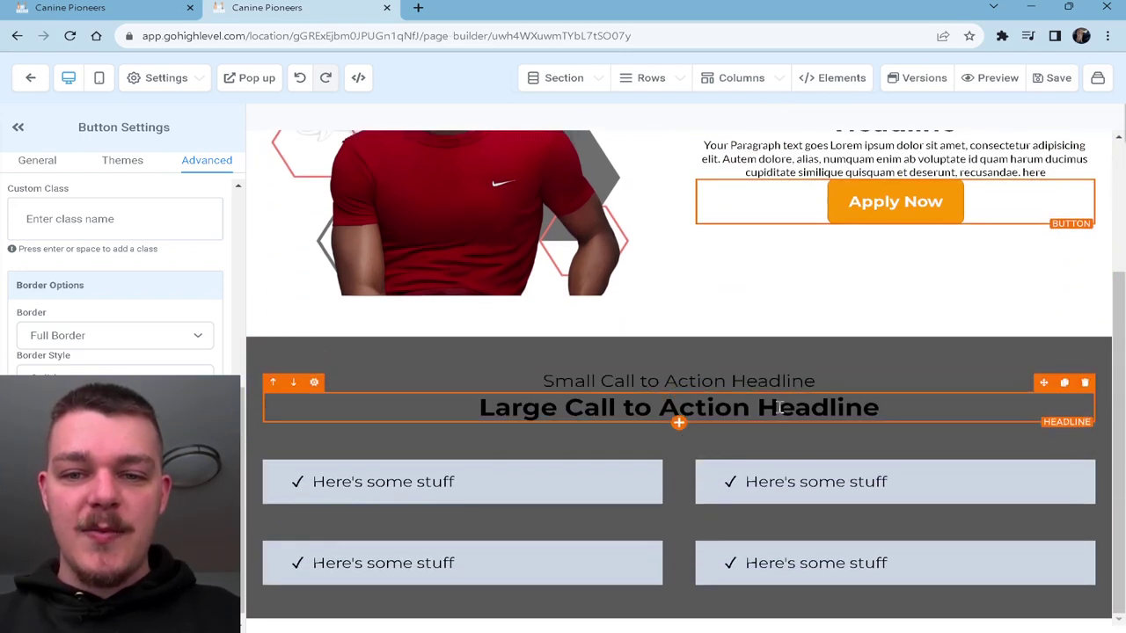
pyautogui.click(678, 420)
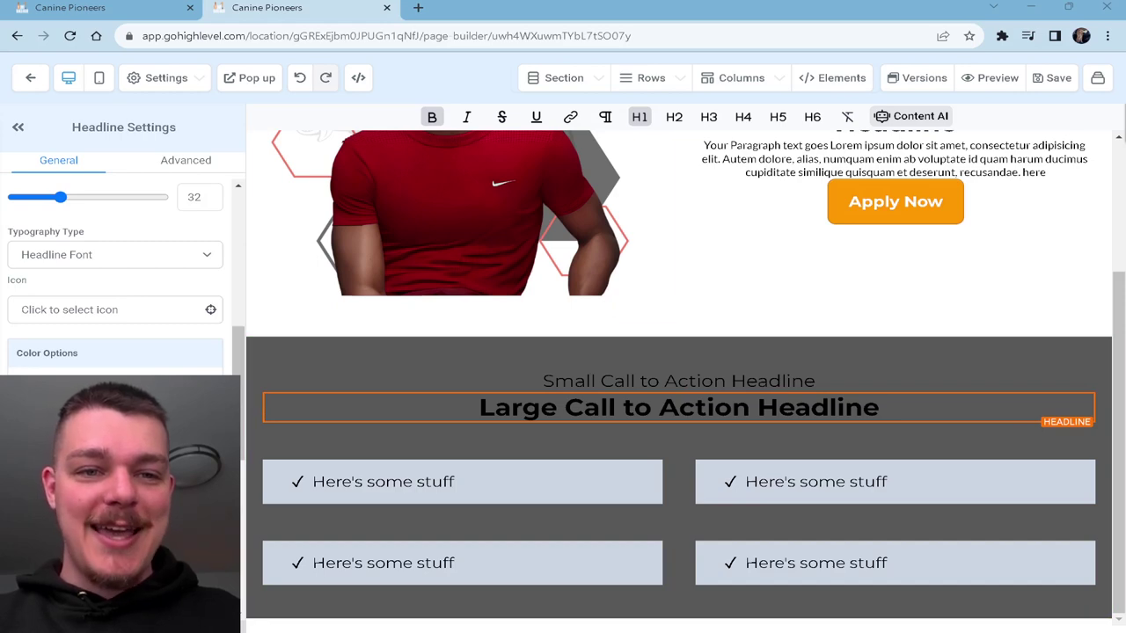
# - Duplicate the hero section and move the copy below the dark gray section
pyautogui.scroll(2, 1011, 143)
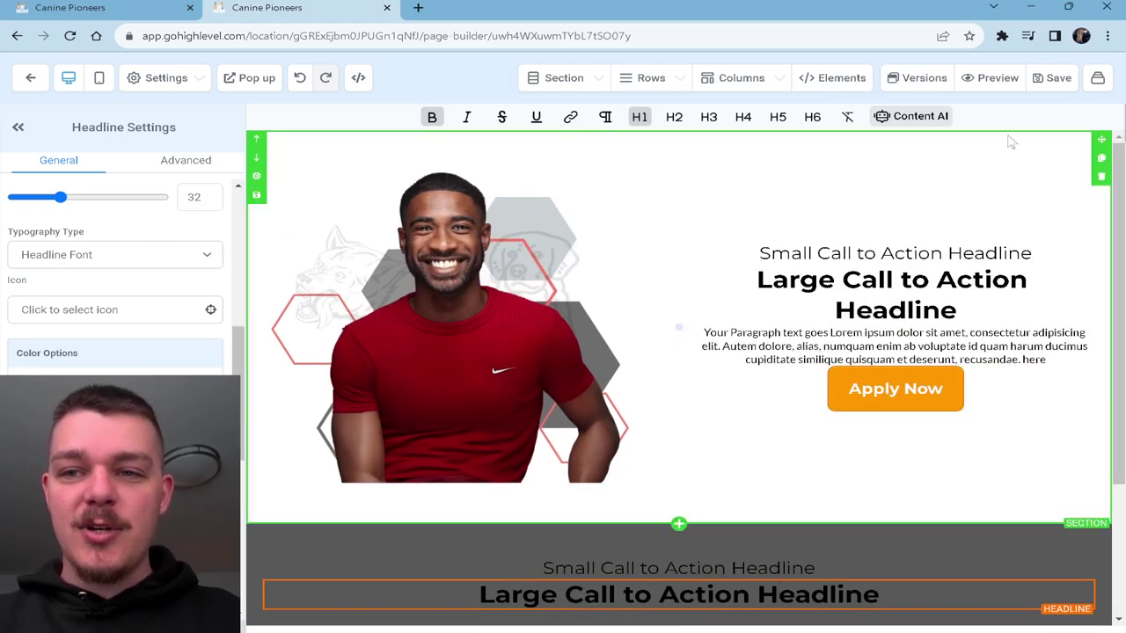
pyautogui.click(1101, 159)
pyautogui.scroll(-1, 370, 501)
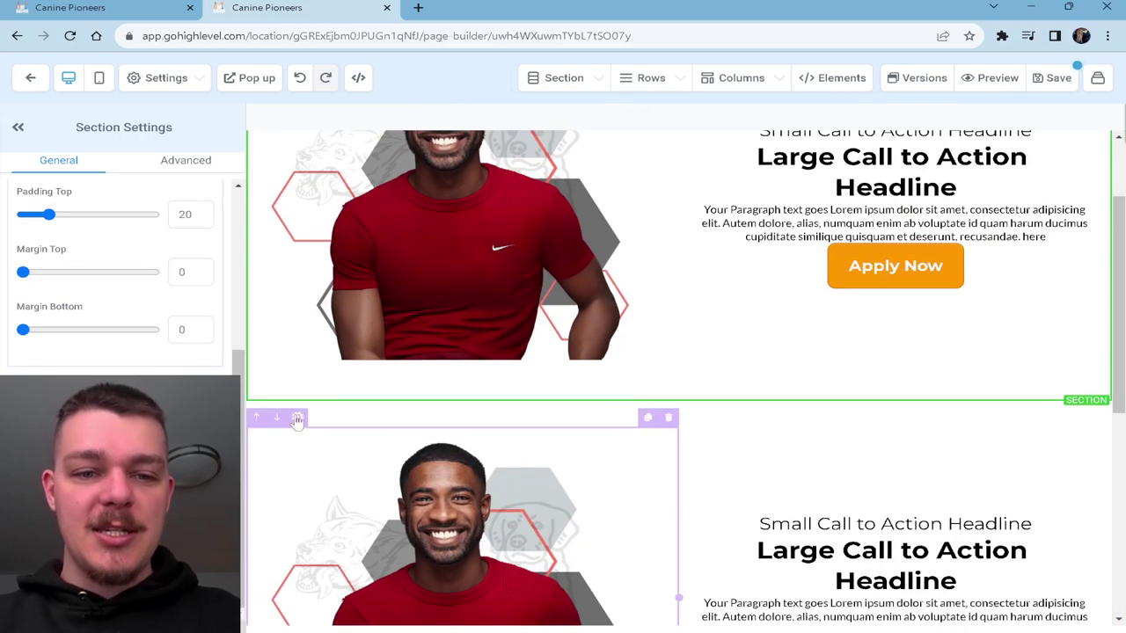
pyautogui.click(255, 412)
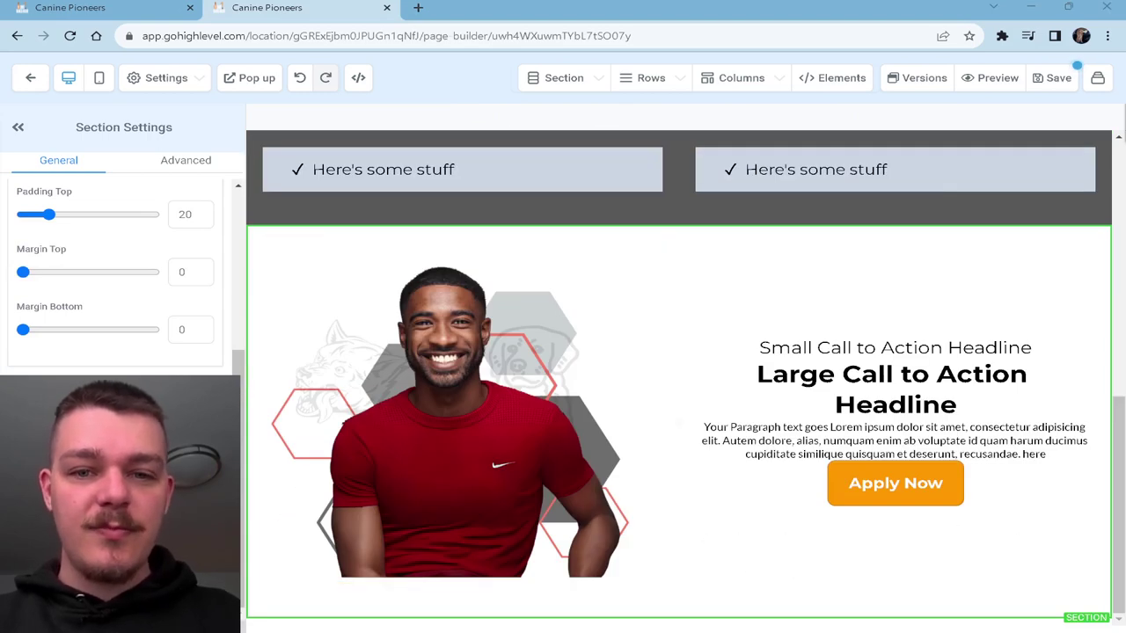
# - Delete the image column from the duplicated hero section at the end of the page
pyautogui.scroll(-3, 800, 427)
pyautogui.scroll(-3, 809, 432)
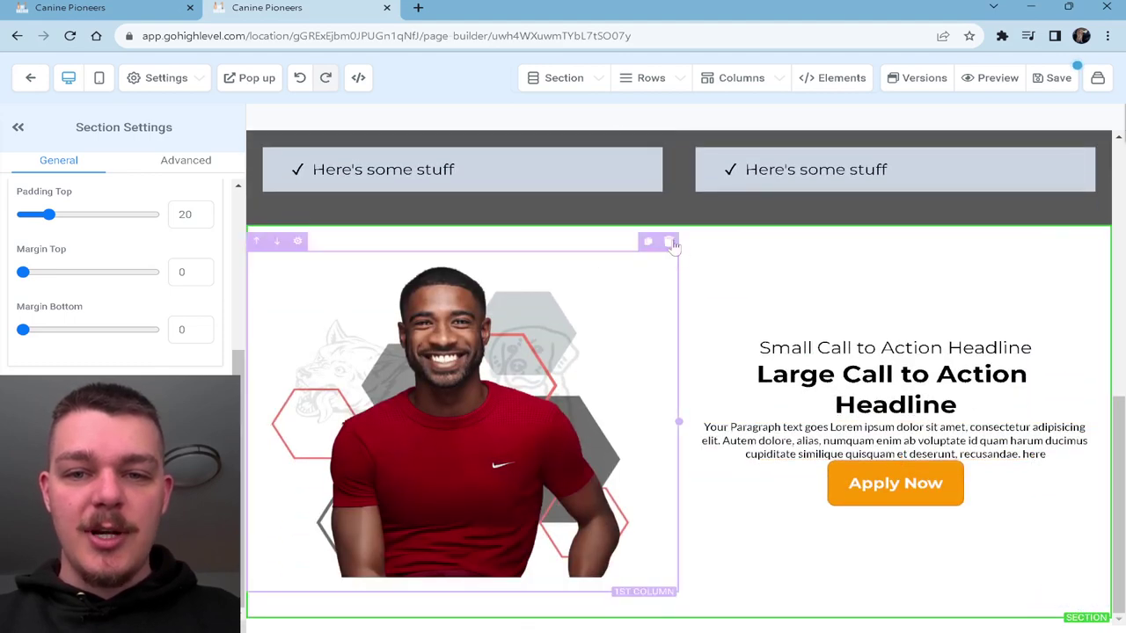
pyautogui.click(670, 242)
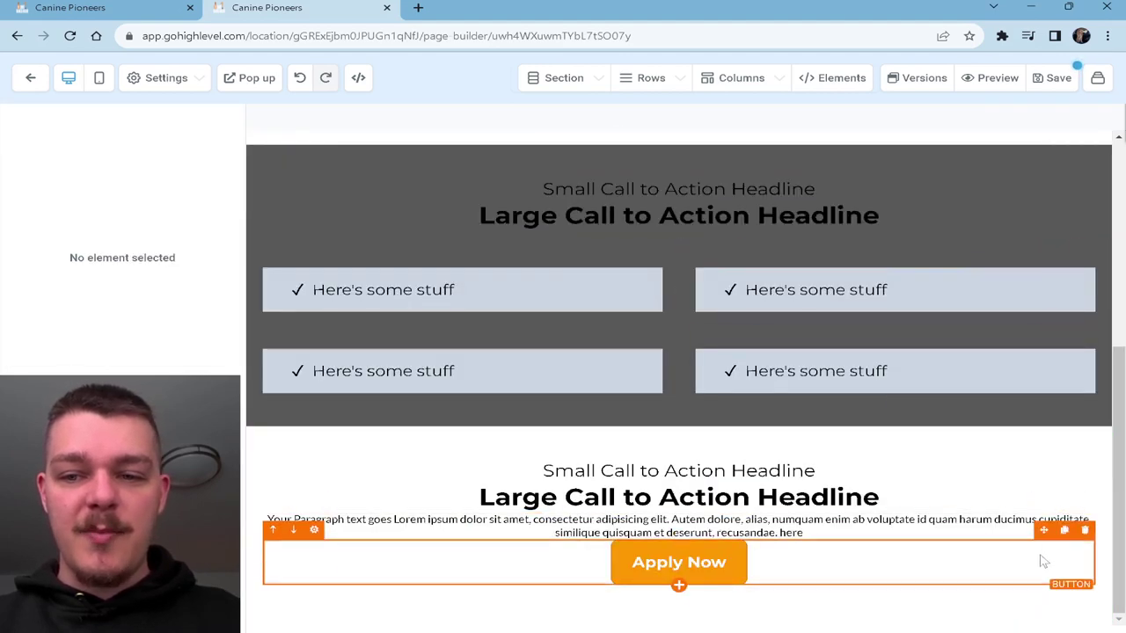
# - Add a one-column row below the Apply Now button in the last section
pyautogui.click(679, 586)
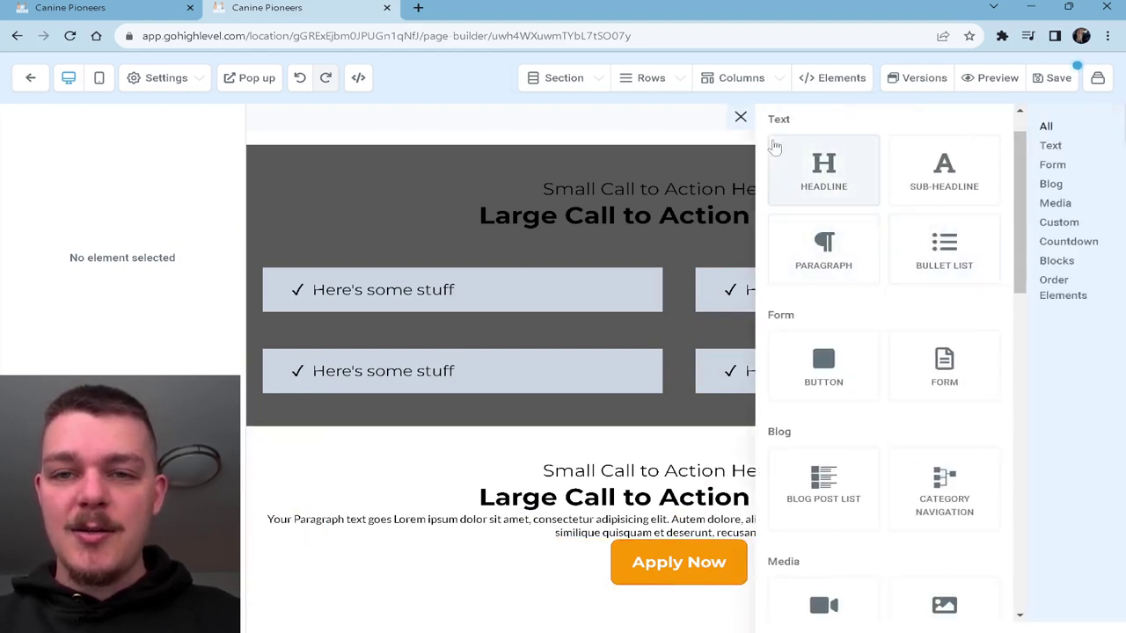
pyautogui.click(740, 117)
pyautogui.click(683, 610)
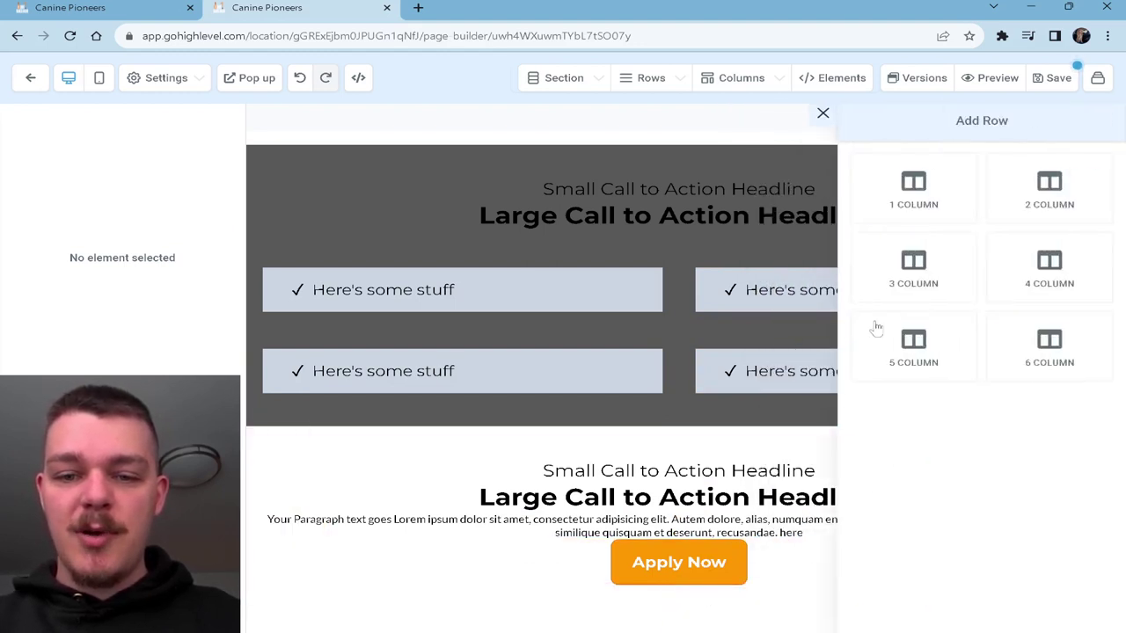
pyautogui.click(919, 201)
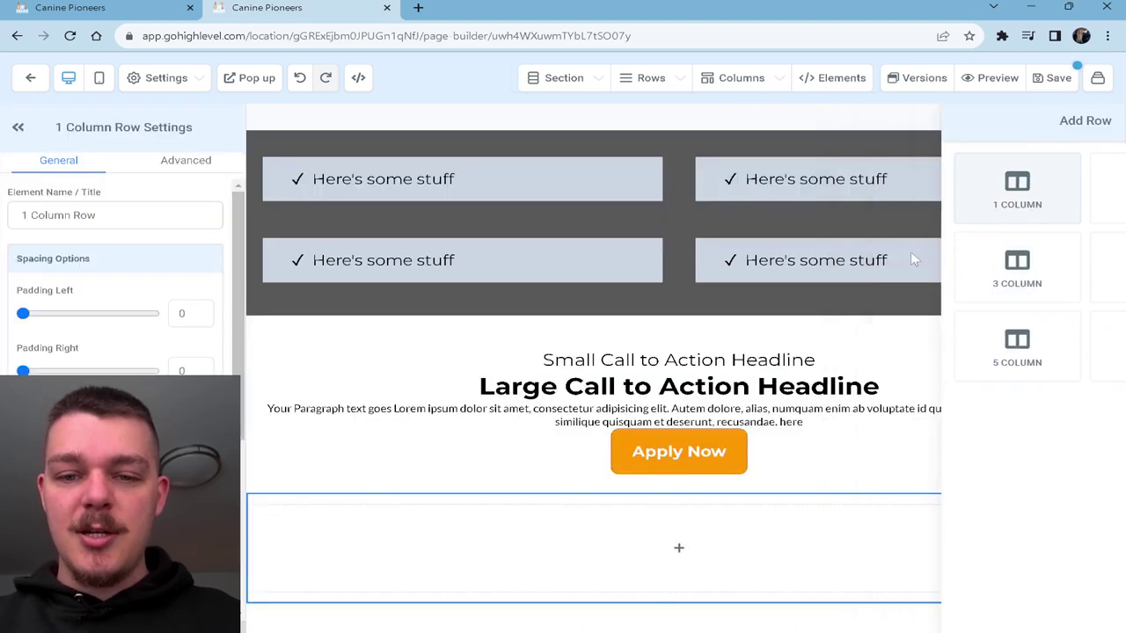
# - Add an image feature with a light blue-gray background to the empty one-column row, and duplicate that row twice
pyautogui.click(681, 548)
pyautogui.scroll(-1, 918, 409)
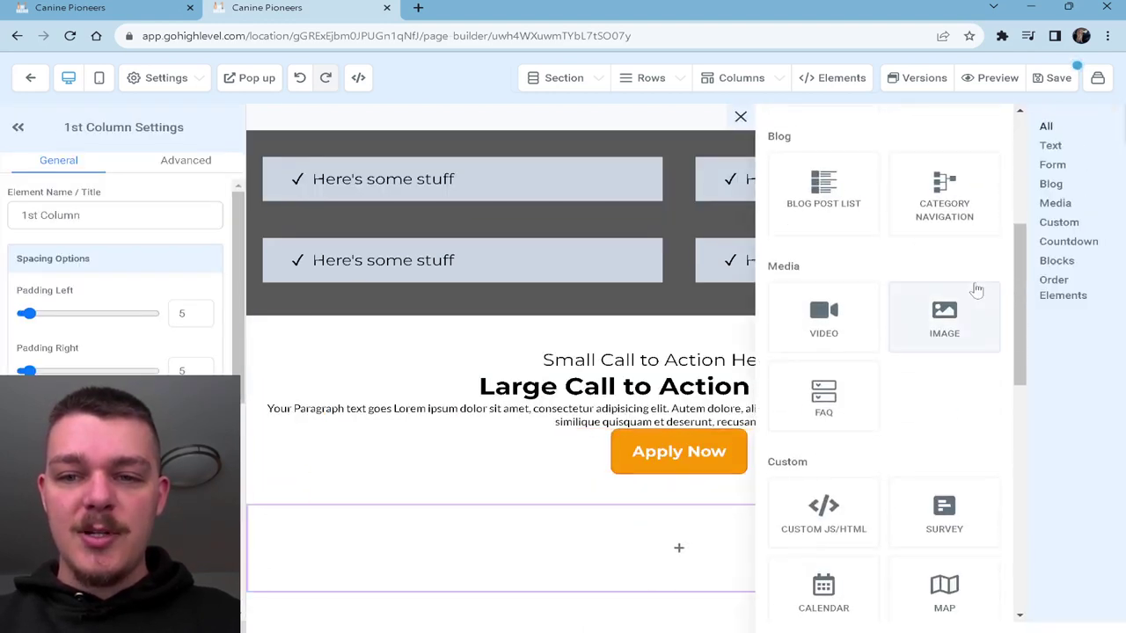
pyautogui.click(967, 294)
pyautogui.click(1083, 341)
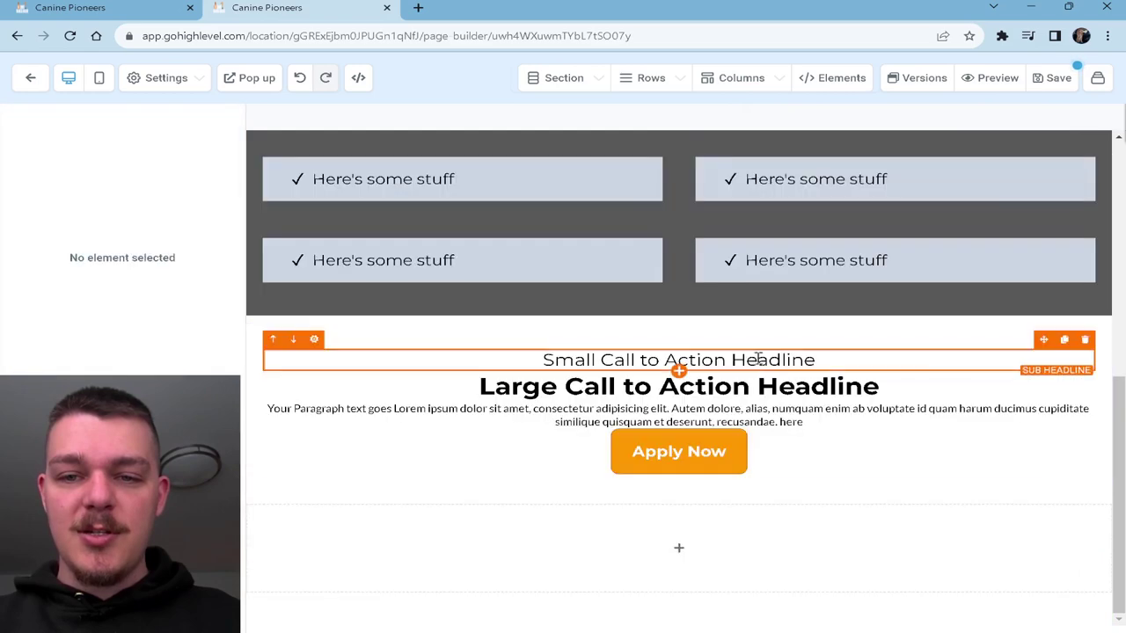
pyautogui.click(678, 547)
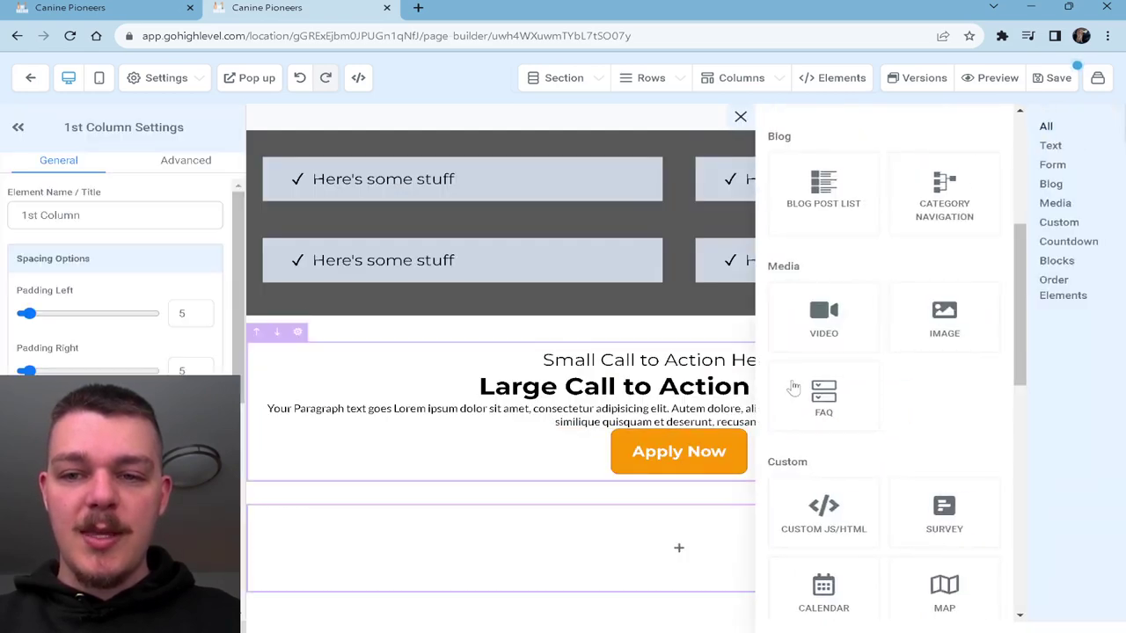
pyautogui.scroll(-5, 844, 369)
pyautogui.scroll(-1, 925, 346)
pyautogui.click(944, 472)
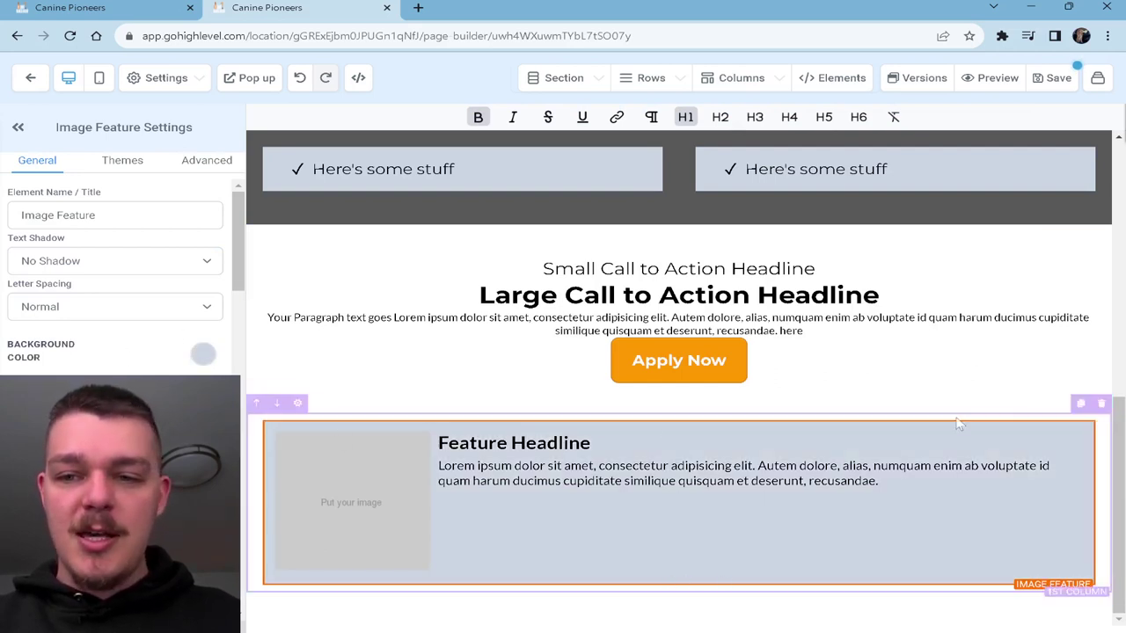
pyautogui.click(1081, 394)
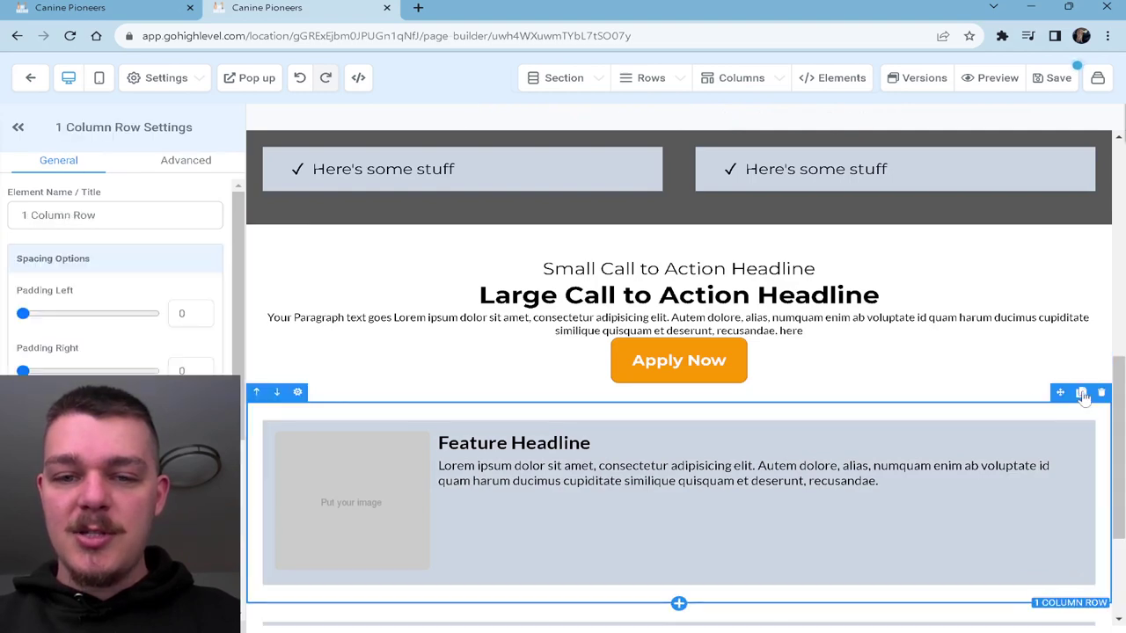
pyautogui.click(1078, 390)
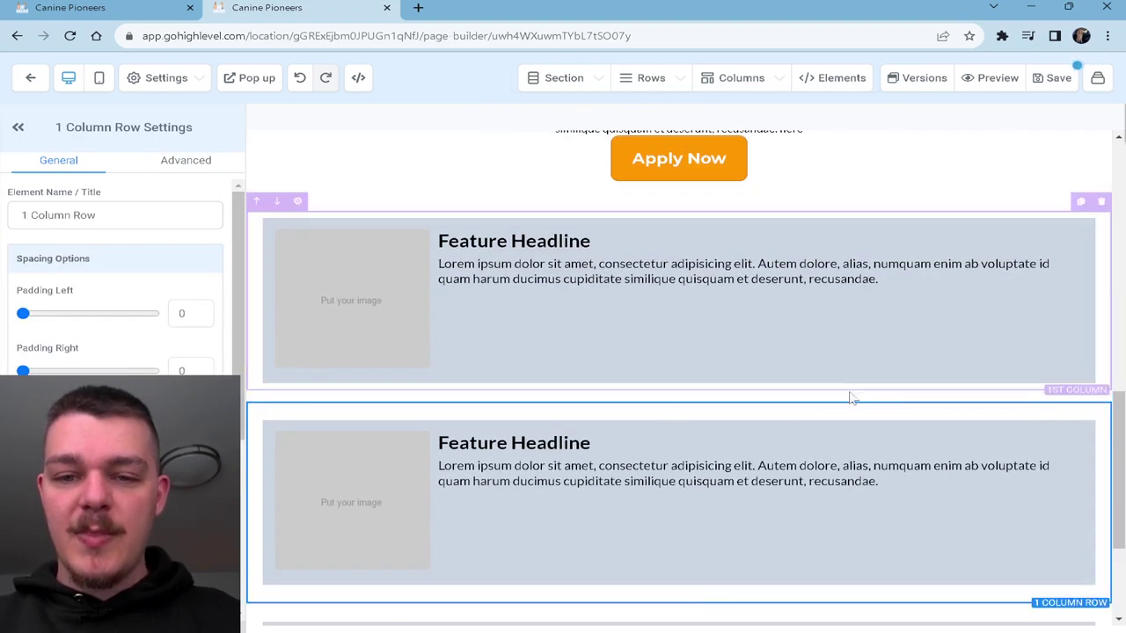
# - Move the Apply Now button from under the paragraph to below the third image feature, and save the page
pyautogui.scroll(6, 742, 541)
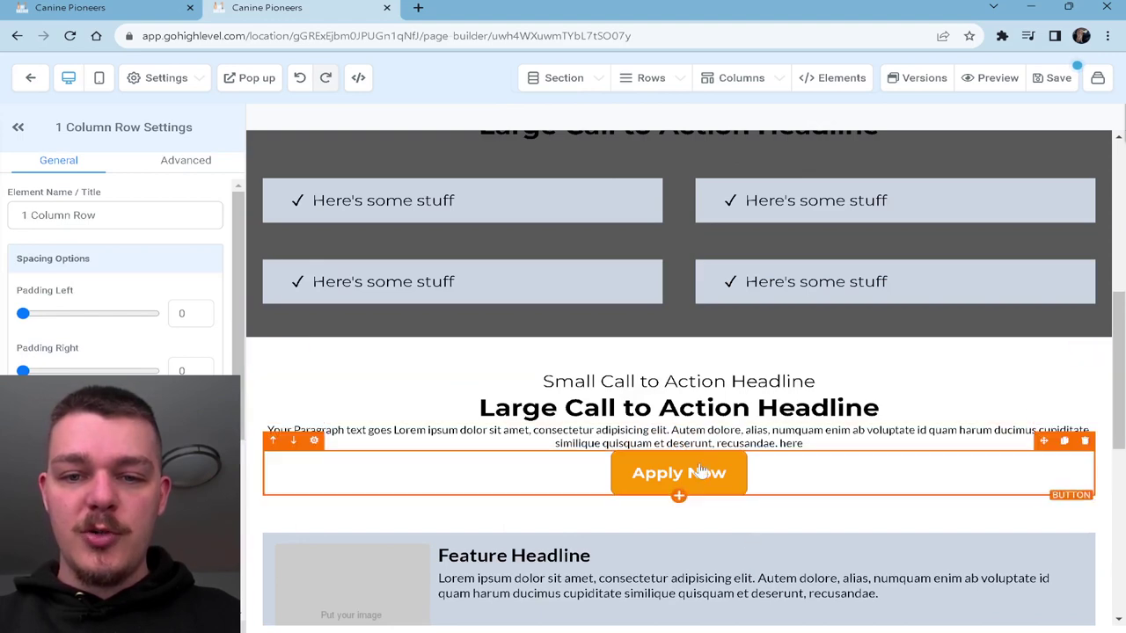
pyautogui.moveTo(1043, 439); pyautogui.dragTo(1017, 557)
pyautogui.scroll(-5, 971, 493)
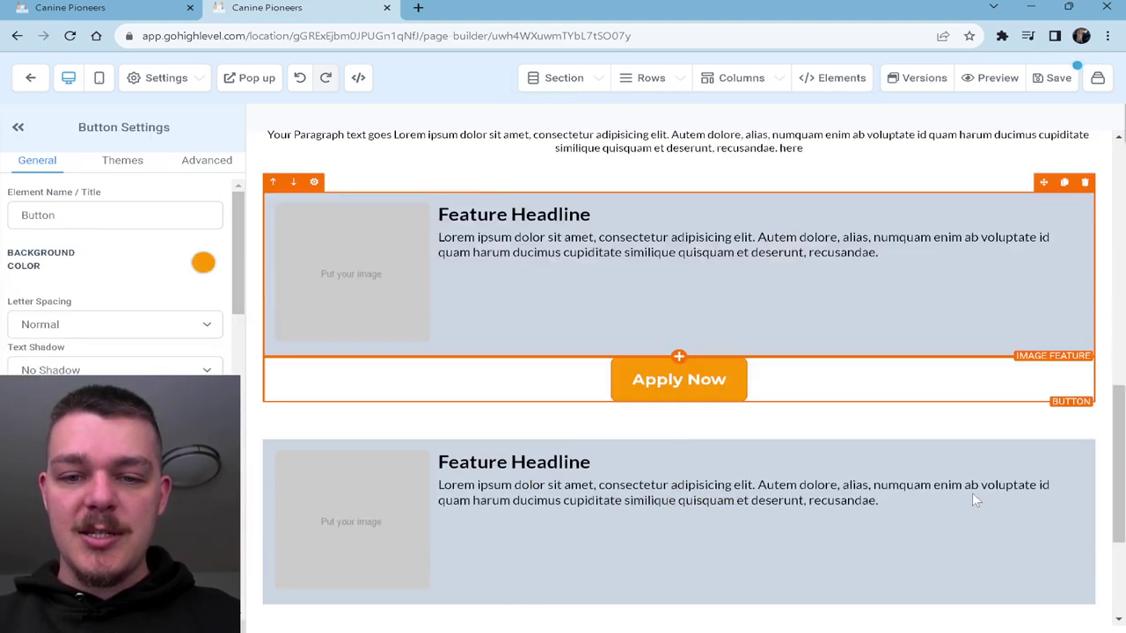
pyautogui.moveTo(1043, 174); pyautogui.dragTo(785, 499)
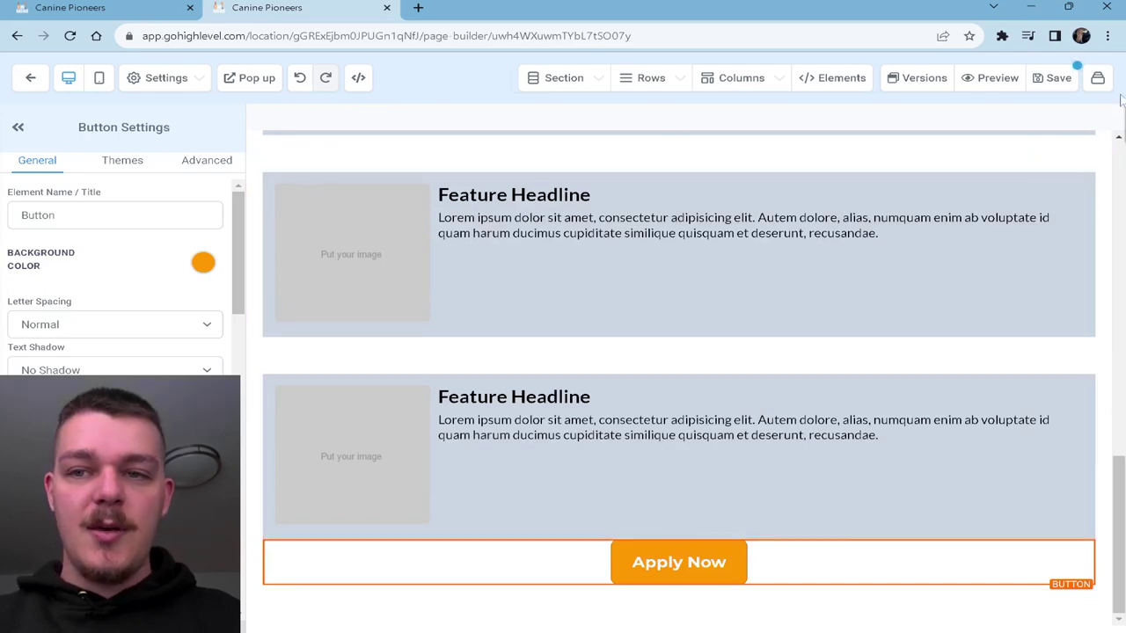
pyautogui.click(1040, 79)
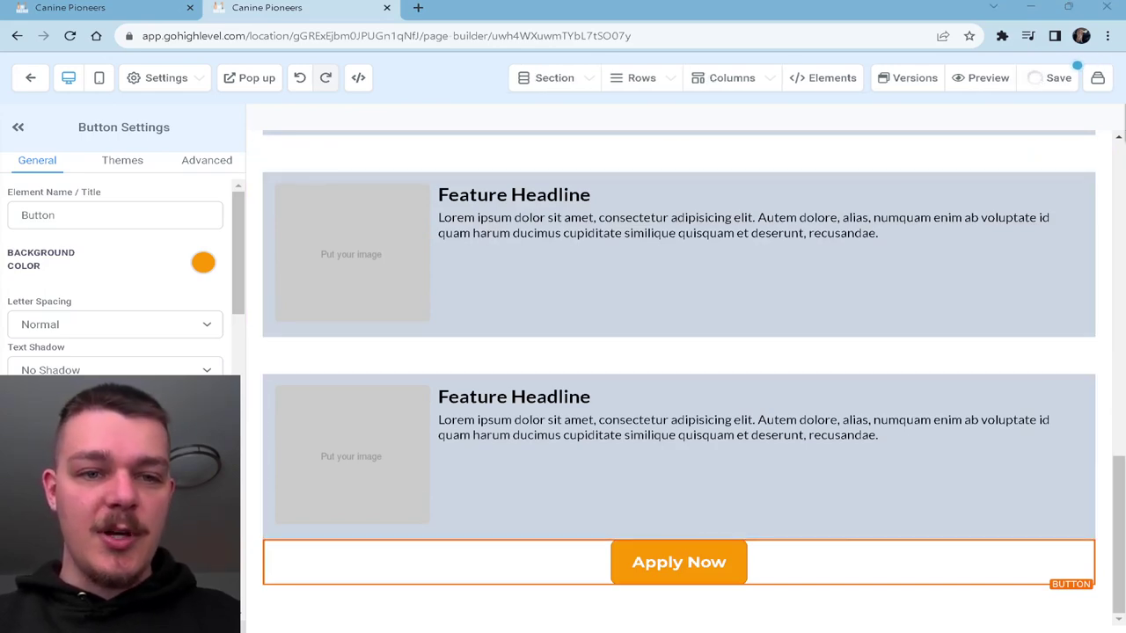
# - Duplicate the hero section at the start of the page and move the copy below the image features section
pyautogui.scroll(15, 853, 402)
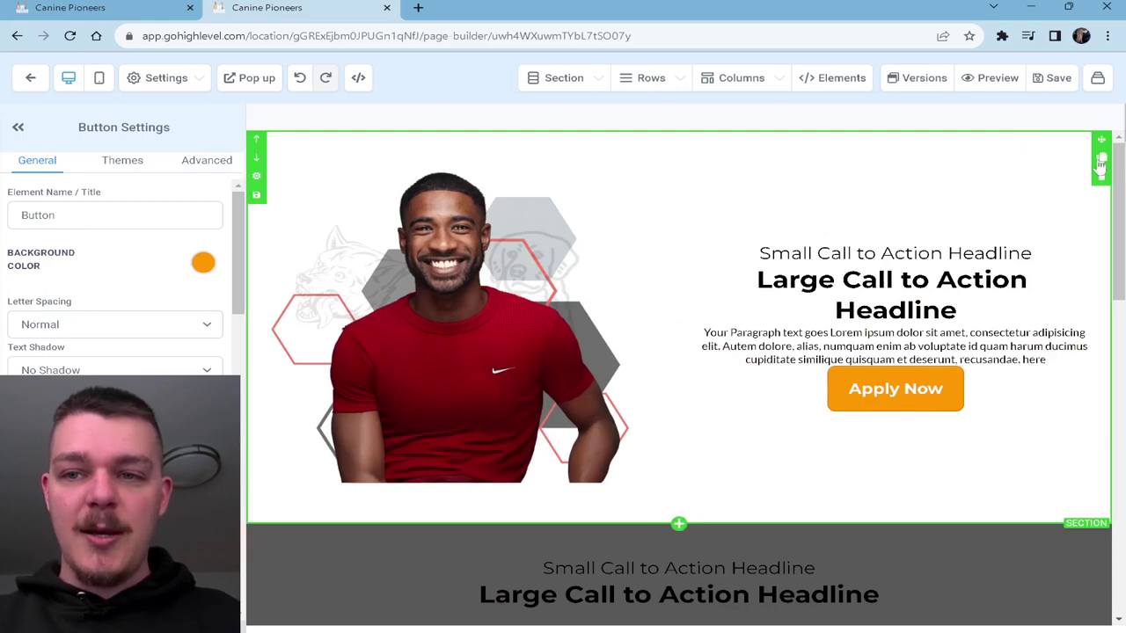
pyautogui.click(1101, 158)
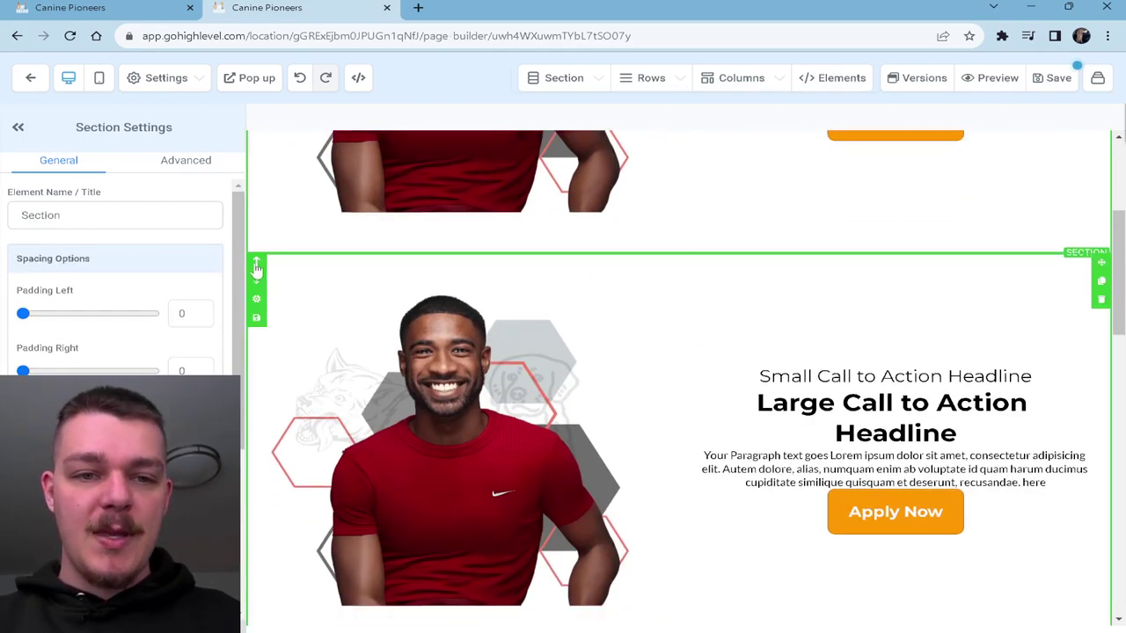
pyautogui.click(258, 282)
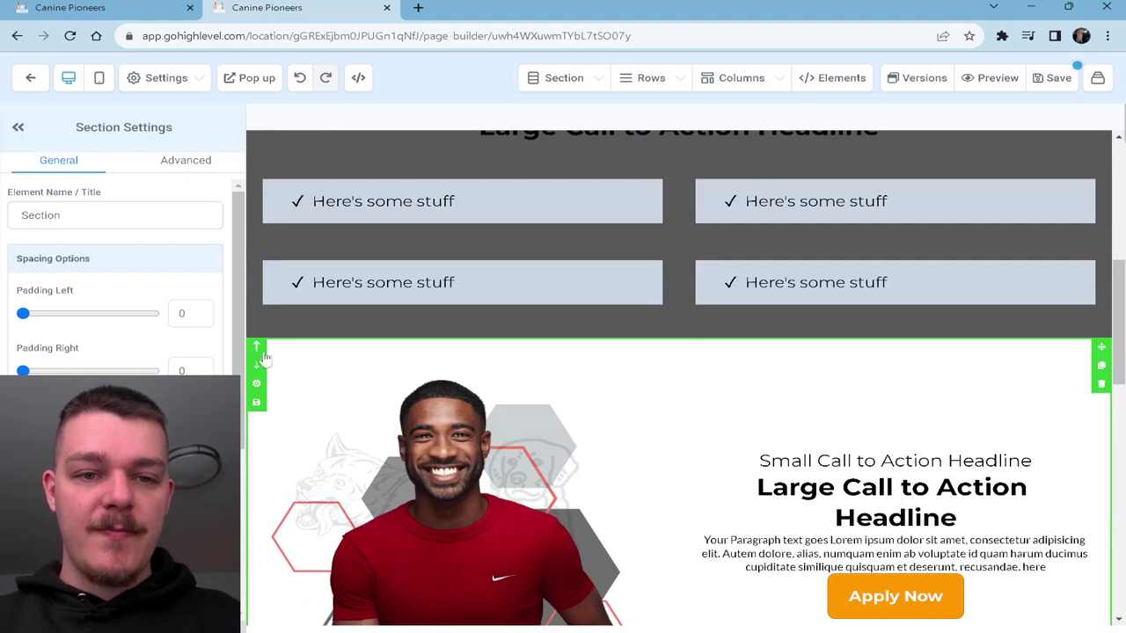
pyautogui.click(262, 362)
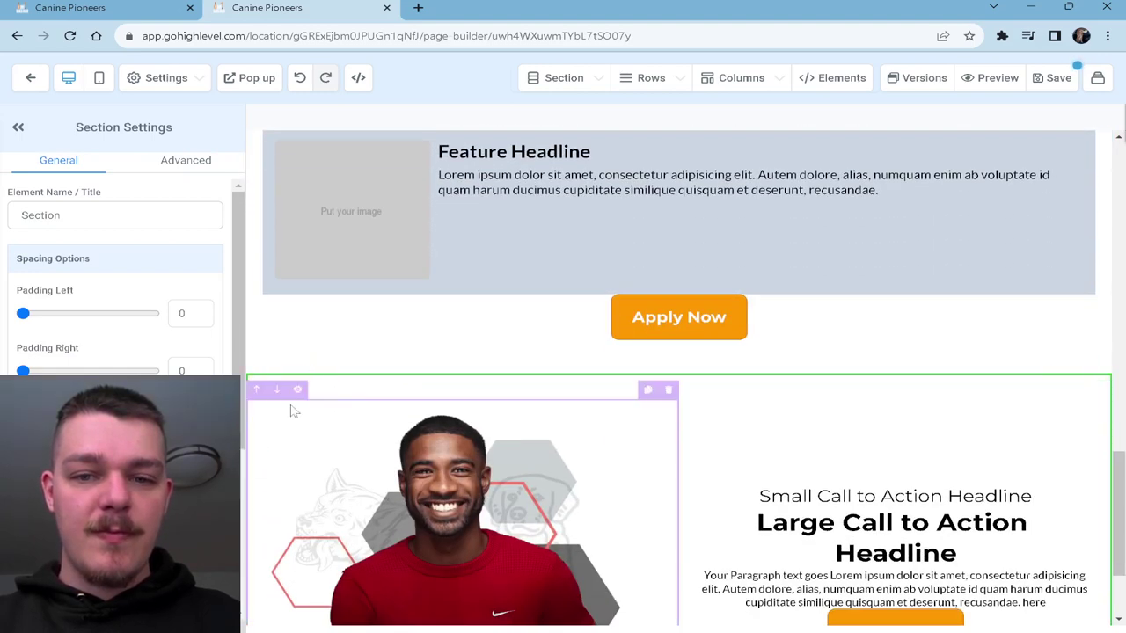
# - Swap the columns of the copied hero section so the image follows the text, and give the section a dark gray background
pyautogui.scroll(-2, 290, 410)
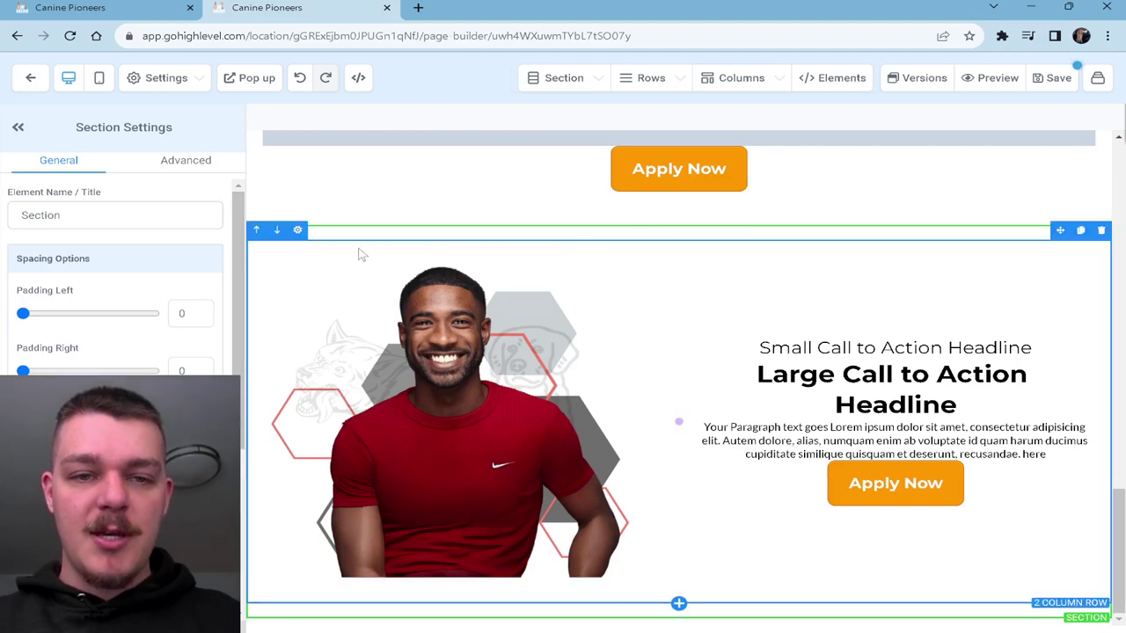
pyautogui.click(278, 243)
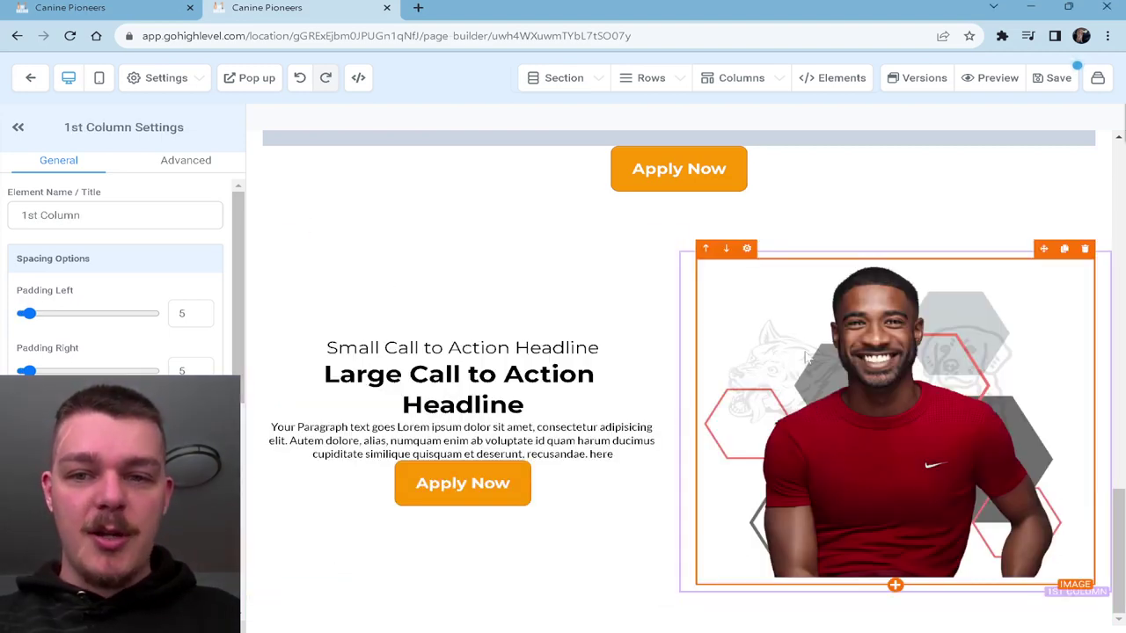
pyautogui.scroll(2, 686, 493)
pyautogui.scroll(-1, 735, 447)
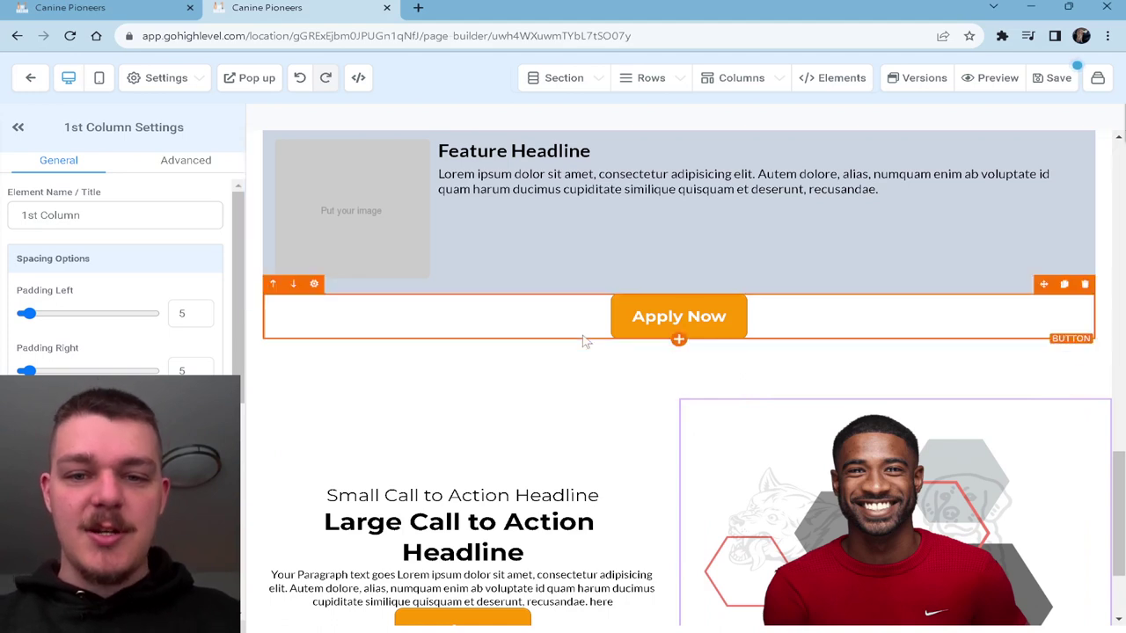
pyautogui.click(585, 380)
pyautogui.scroll(-5, 95, 358)
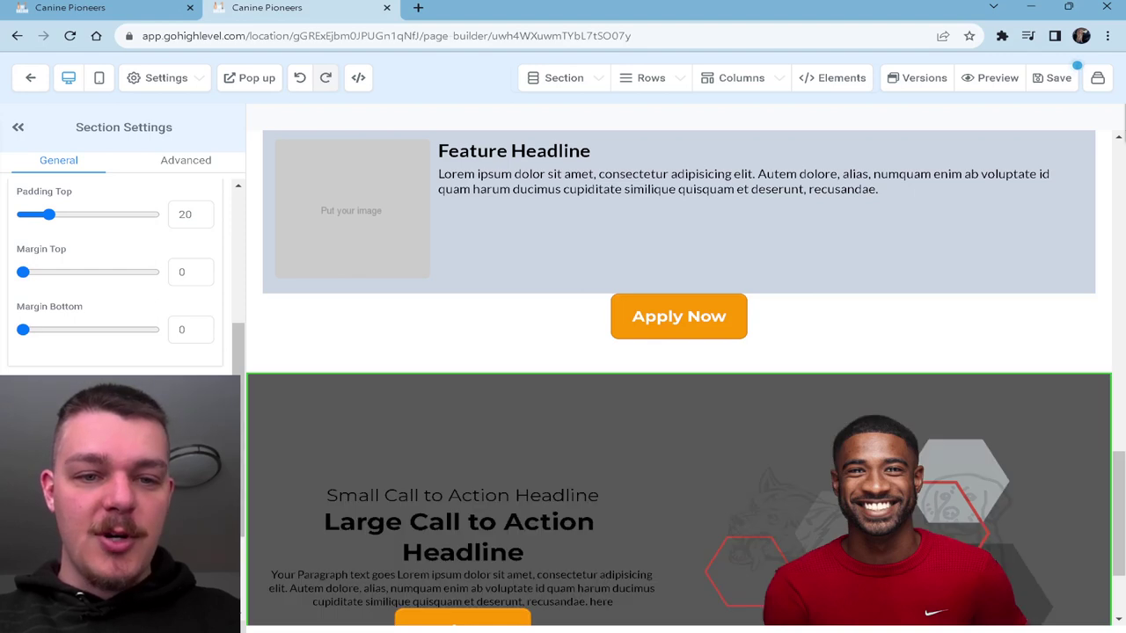
pyautogui.scroll(-2, 646, 400)
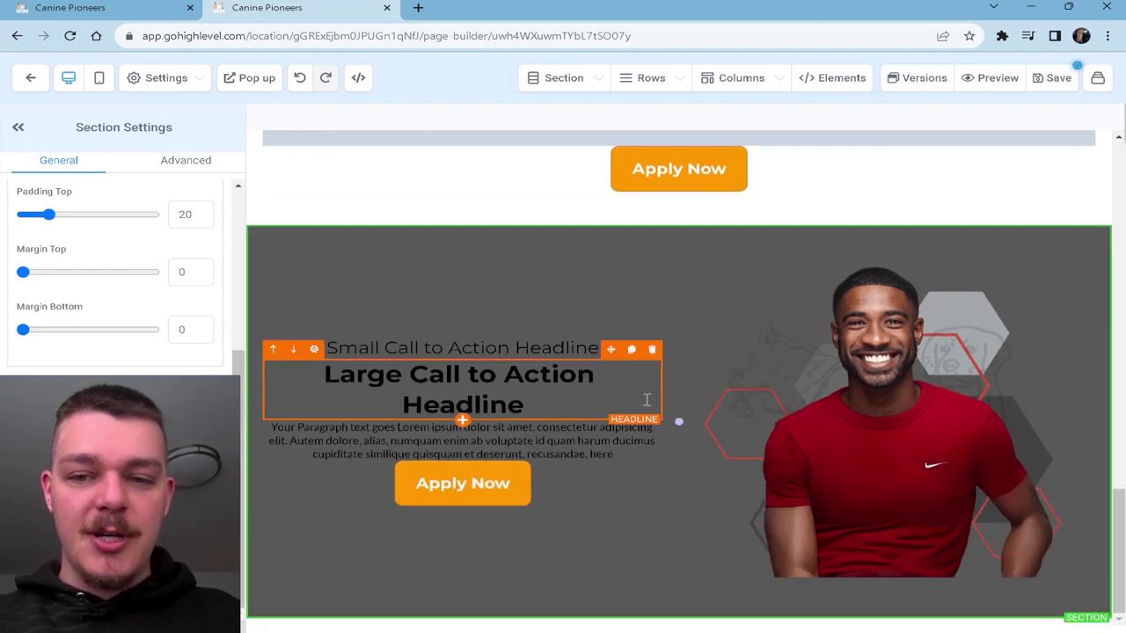
pyautogui.click(677, 620)
pyautogui.click(829, 155)
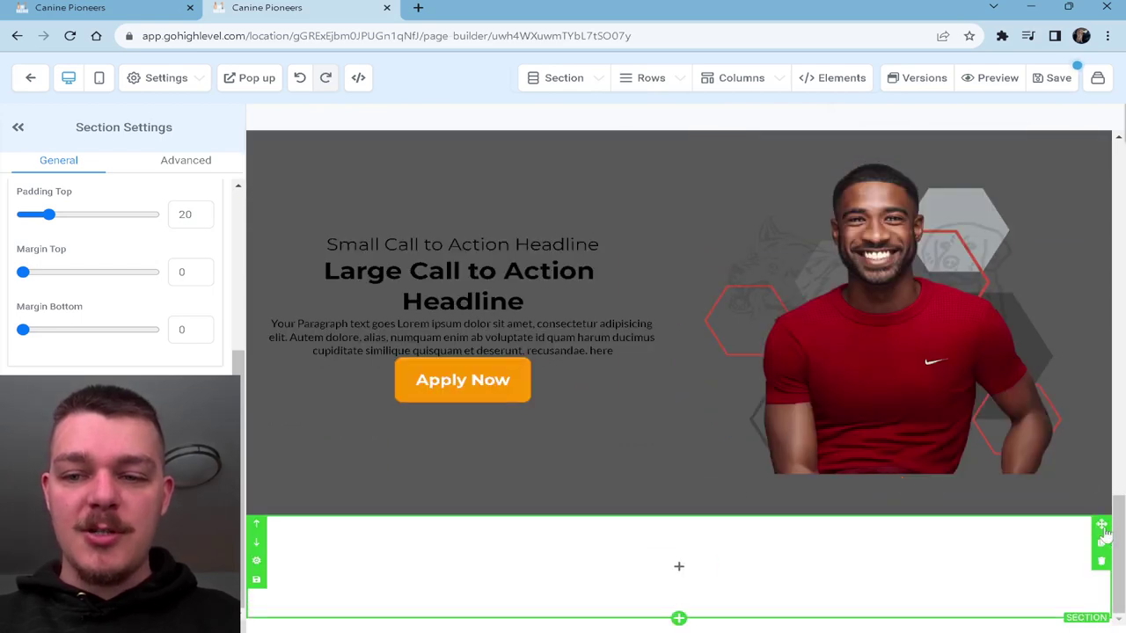
pyautogui.click(1101, 563)
pyautogui.scroll(5, 897, 519)
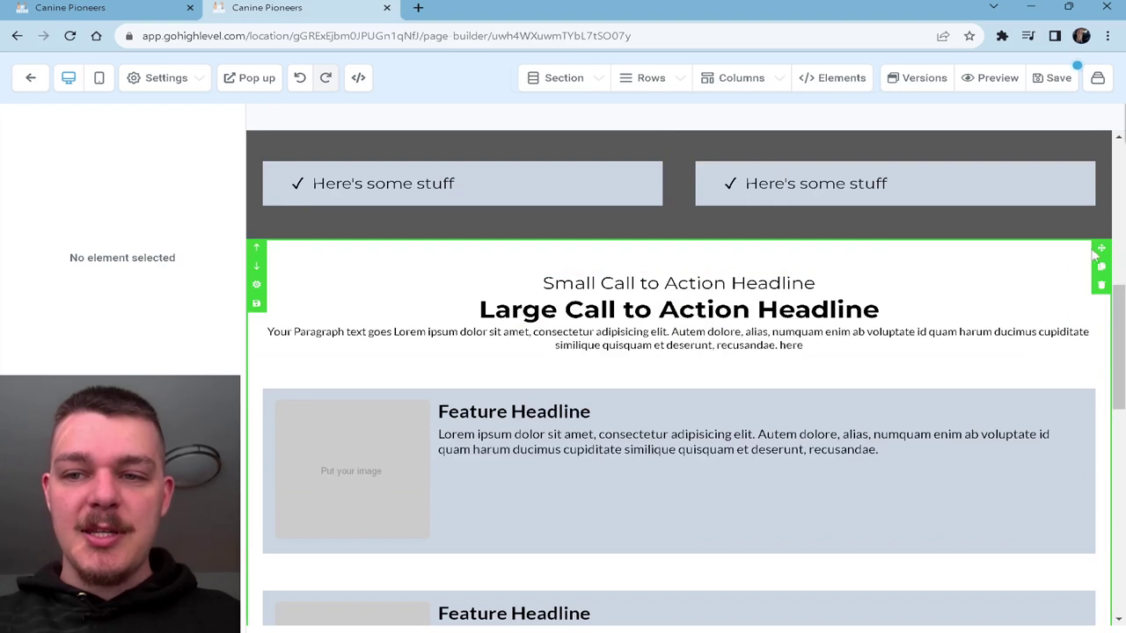
pyautogui.click(1101, 282)
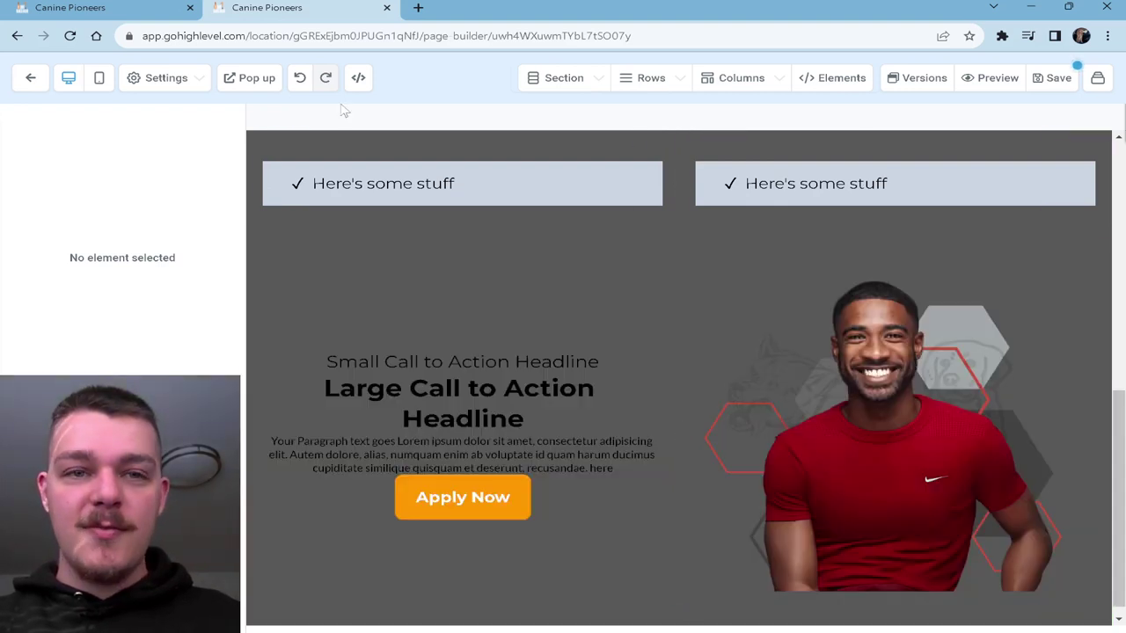
pyautogui.click(302, 78)
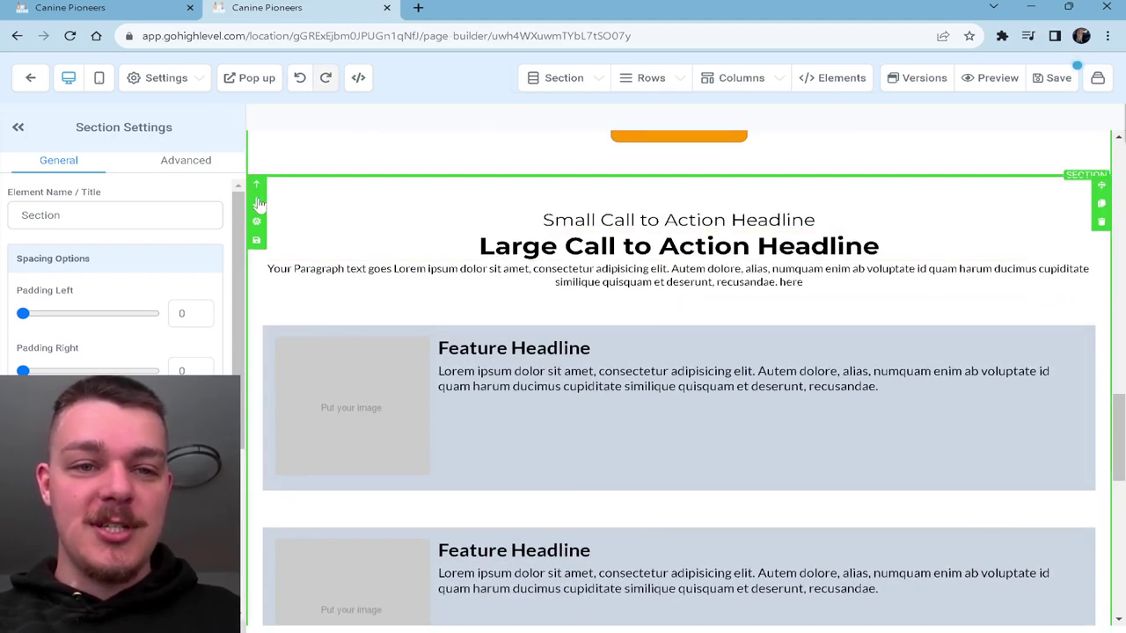
# - Place a duplicate of the image features section at the end of the page and delete the copy's three feature rows
pyautogui.click(259, 203)
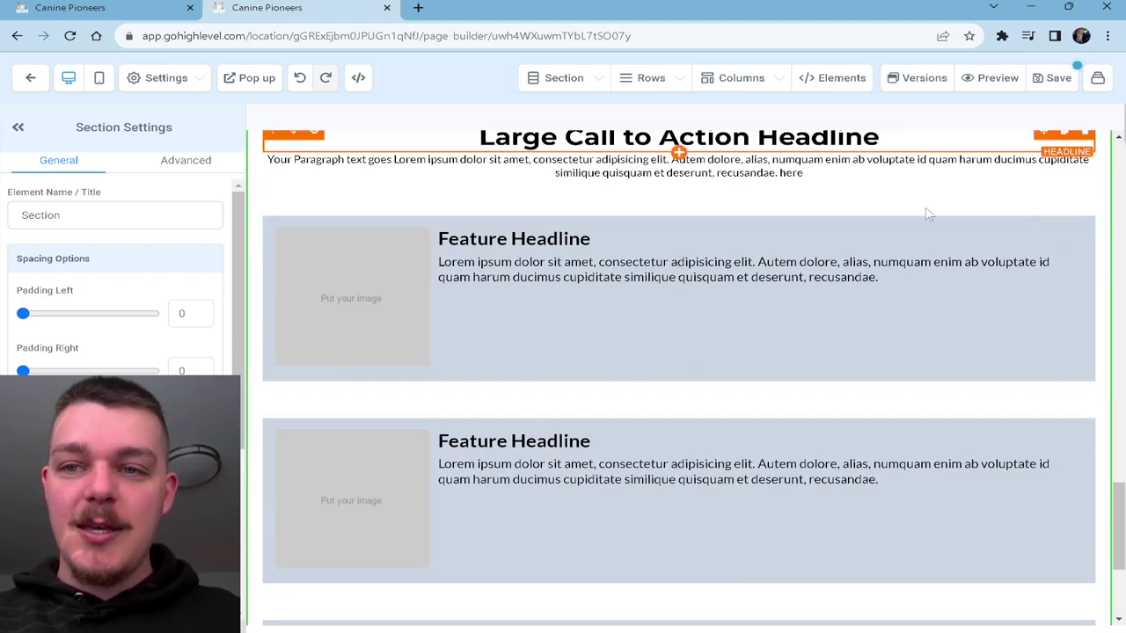
pyautogui.scroll(-1, 783, 269)
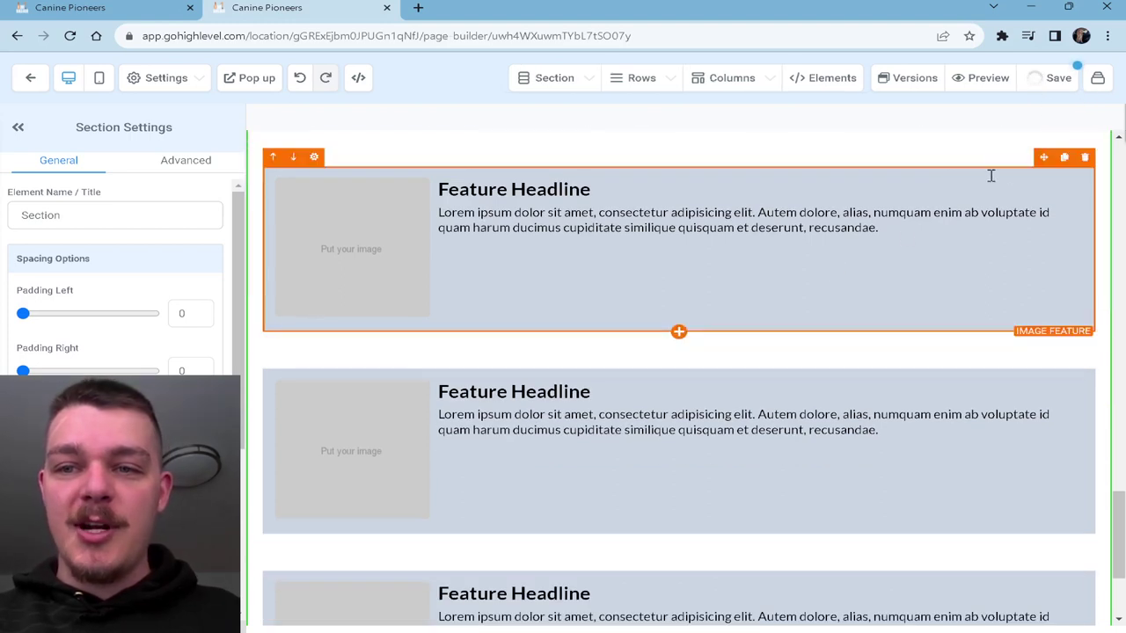
pyautogui.click(1100, 139)
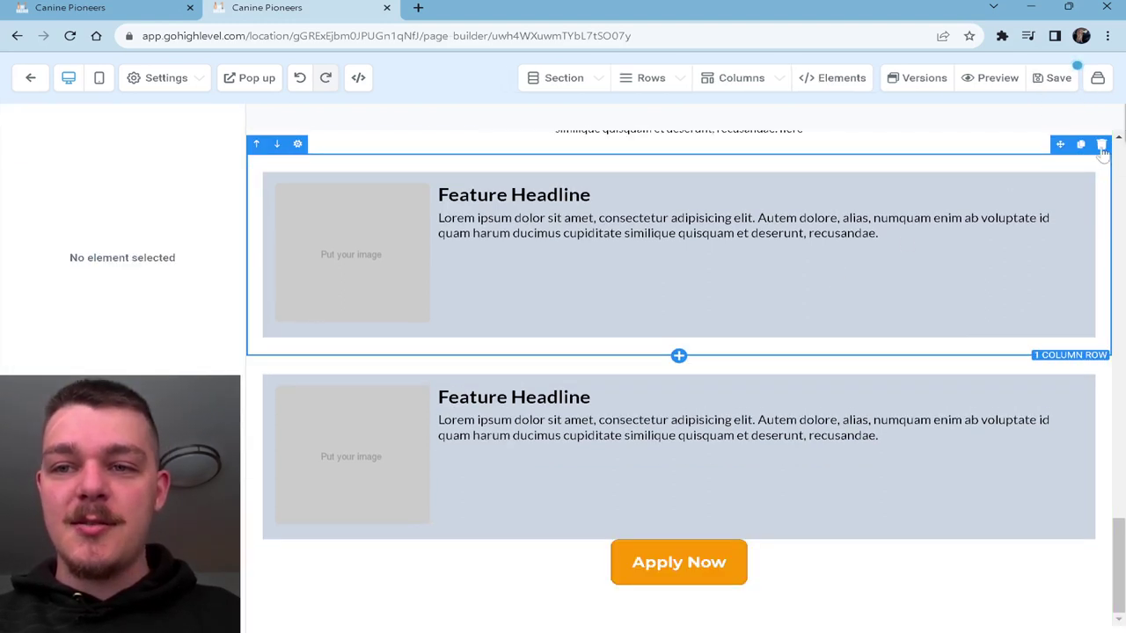
pyautogui.click(1101, 145)
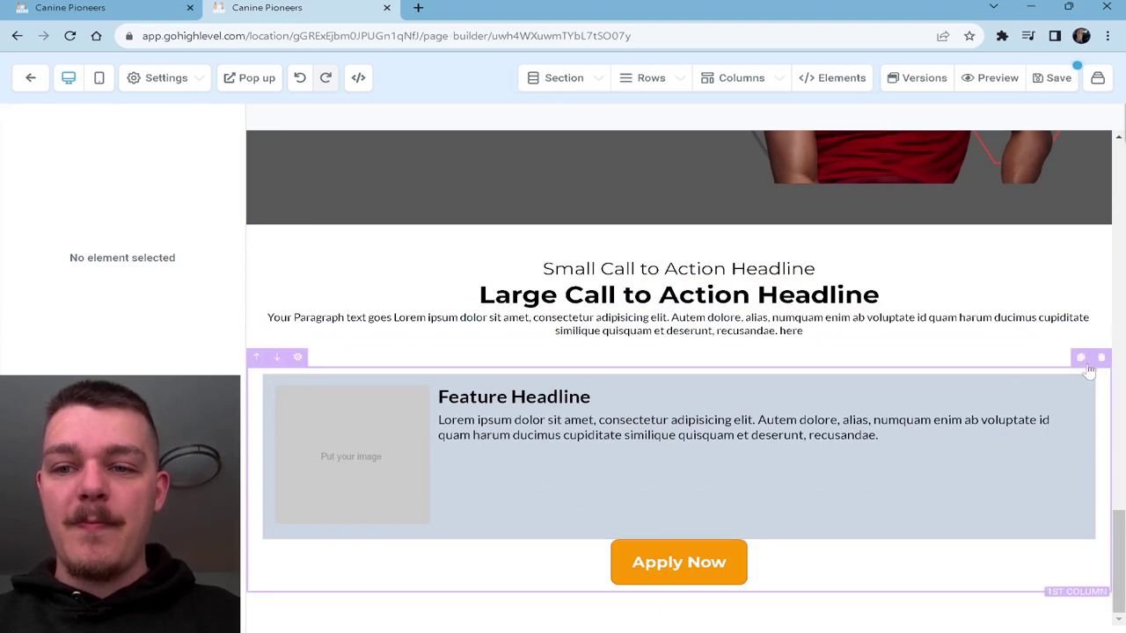
pyautogui.click(1101, 358)
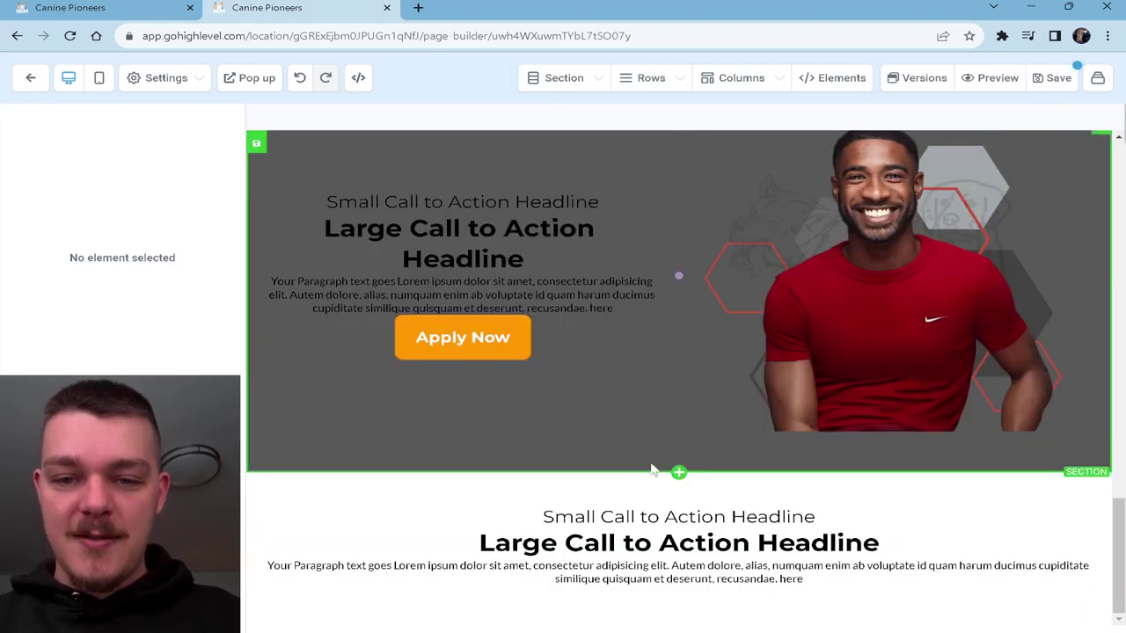
# - Add a two-column row below the paragraph in the last section and place an image feature in its first column
pyautogui.click(678, 605)
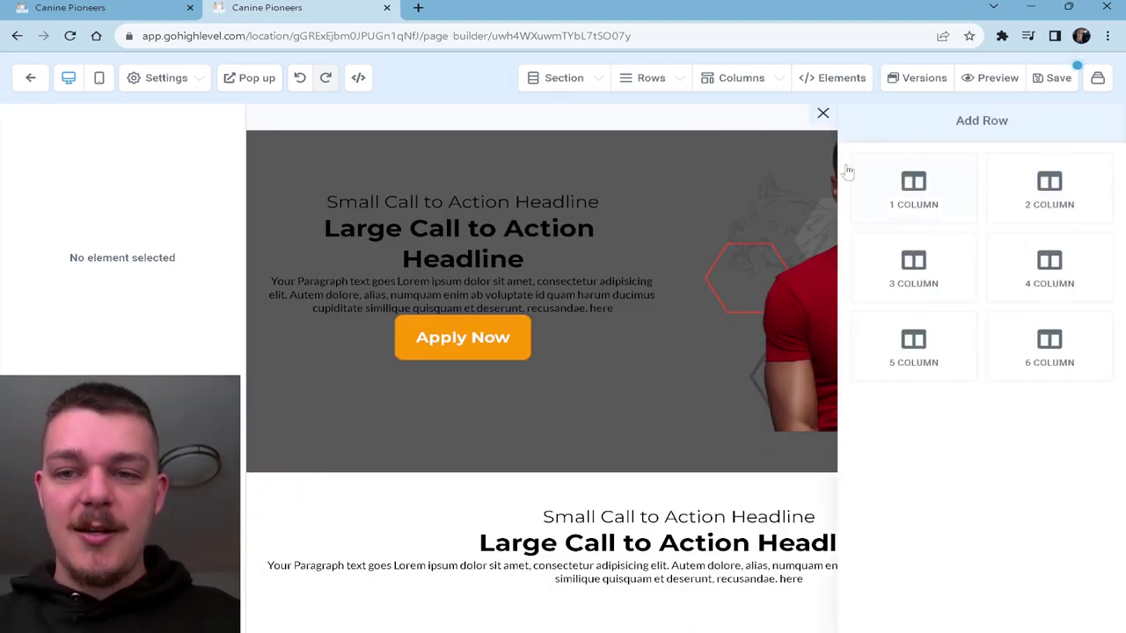
pyautogui.click(1013, 204)
pyautogui.click(478, 547)
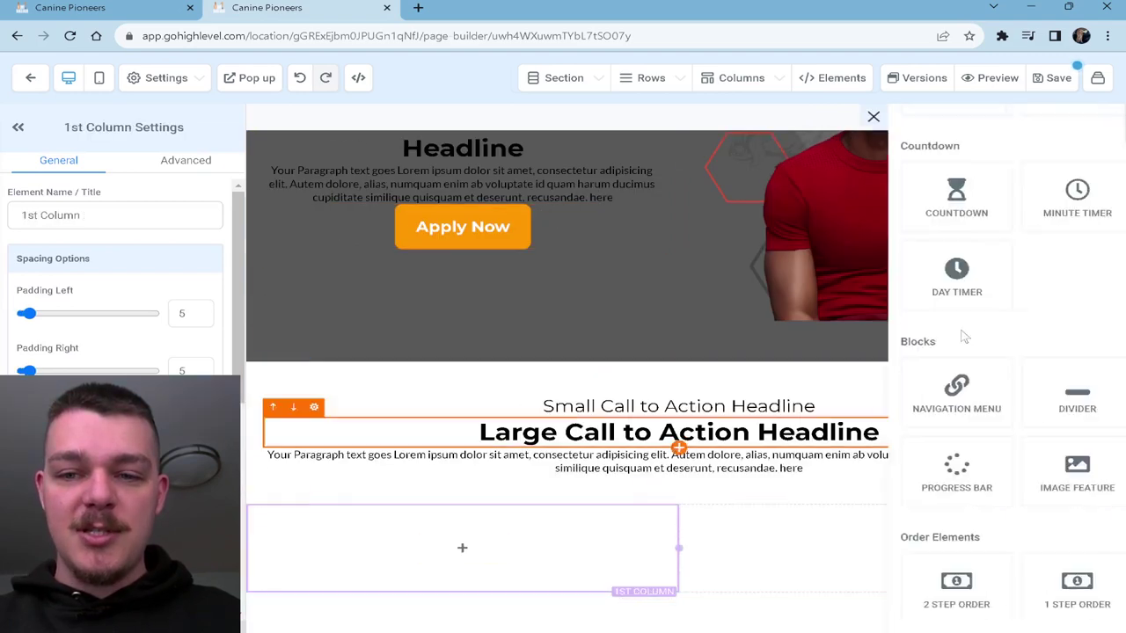
pyautogui.scroll(-3, 954, 352)
pyautogui.moveTo(942, 367); pyautogui.dragTo(545, 462)
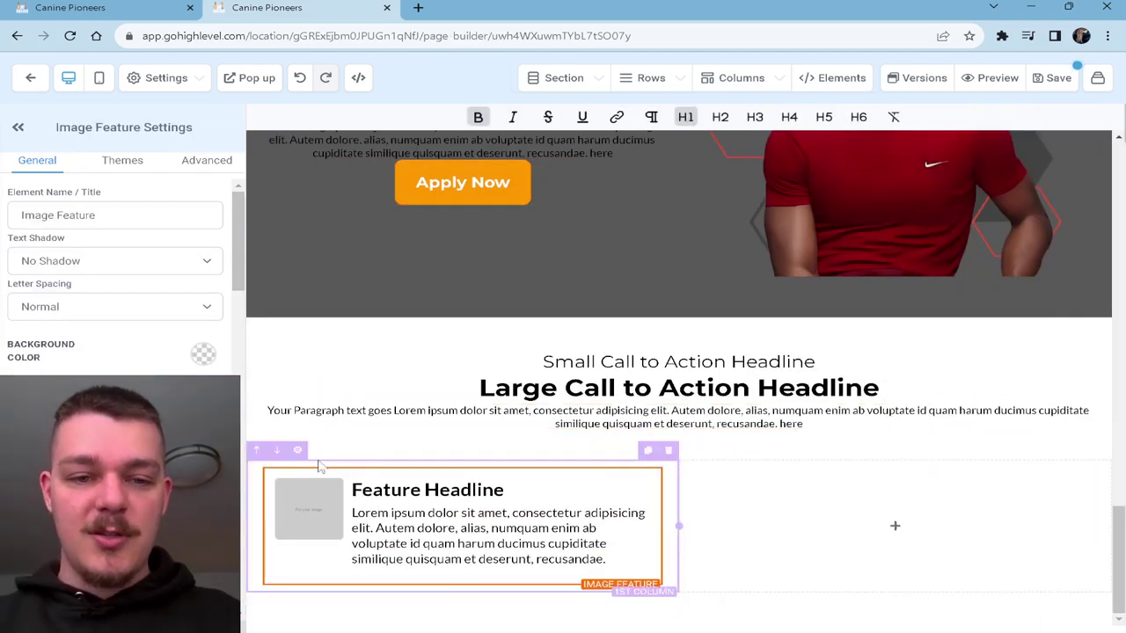
# - Move the image feature's column to the right side of the row and add an image to the empty column
pyautogui.click(276, 451)
pyautogui.click(461, 525)
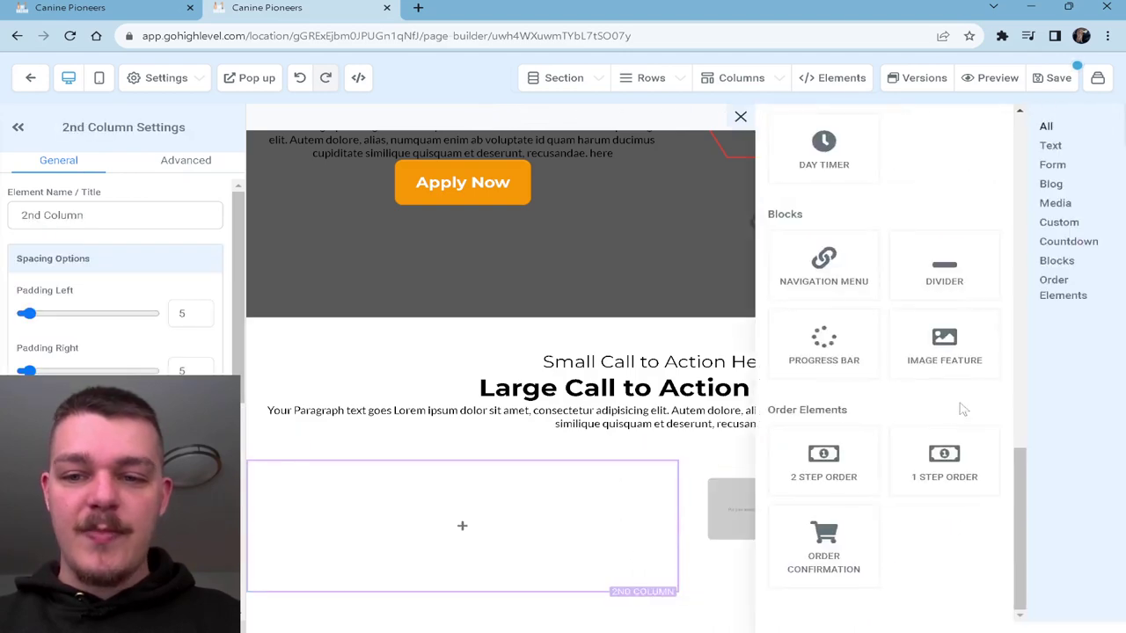
pyautogui.scroll(5, 956, 417)
pyautogui.click(945, 461)
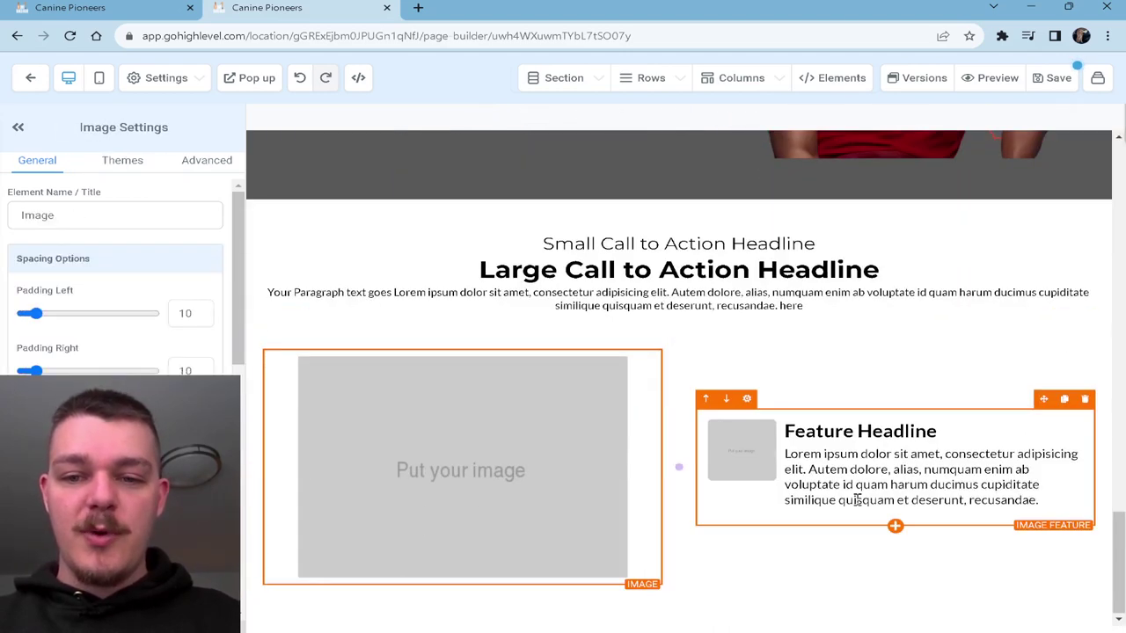
# - Duplicate the image feature twice so that three are stacked beside the image
pyautogui.click(1060, 402)
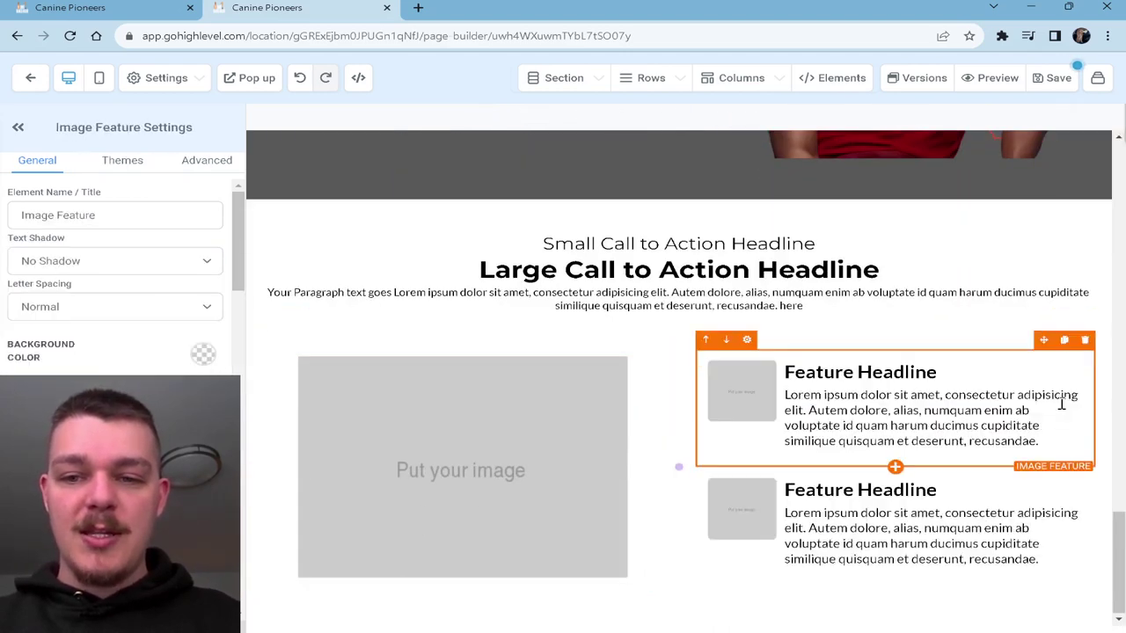
pyautogui.click(1063, 457)
pyautogui.scroll(-1, 616, 422)
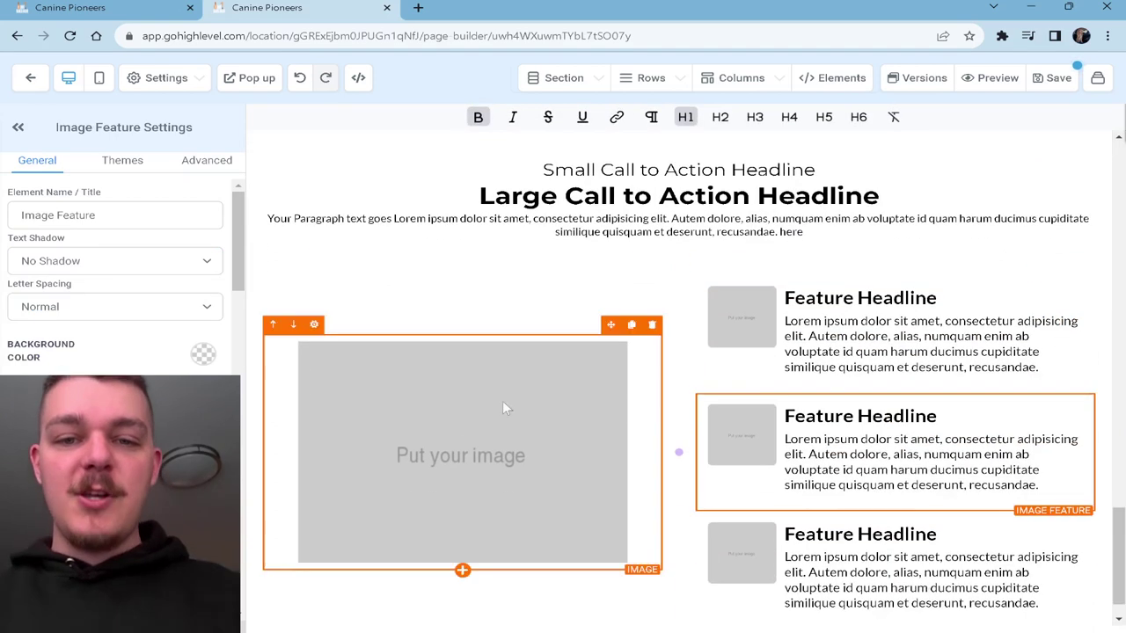
pyautogui.scroll(-1, 505, 407)
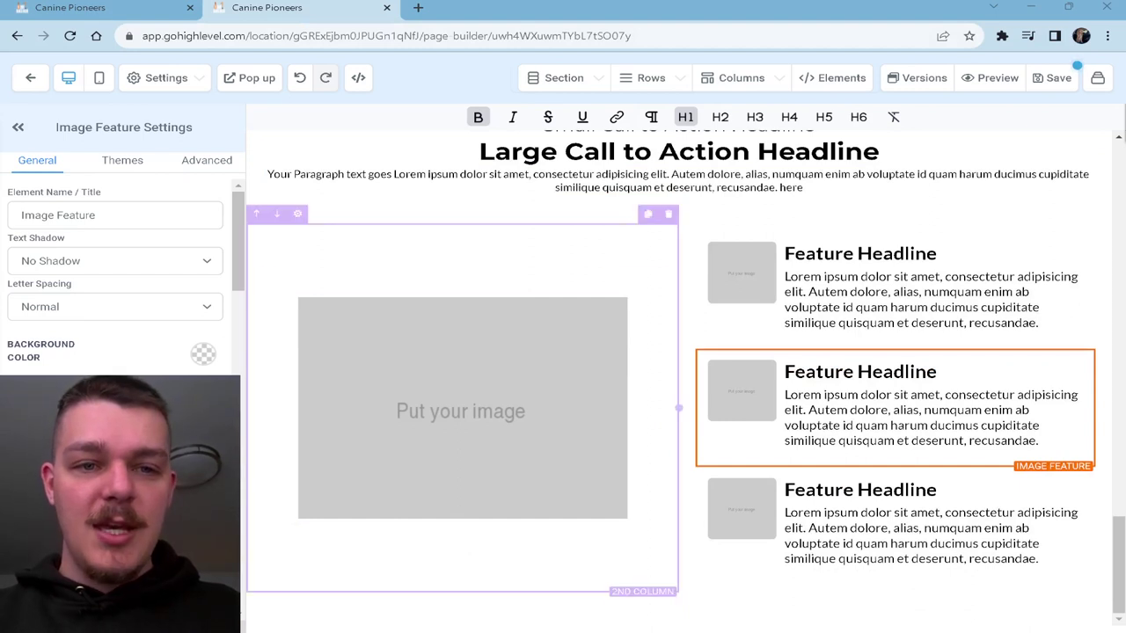
pyautogui.click(679, 618)
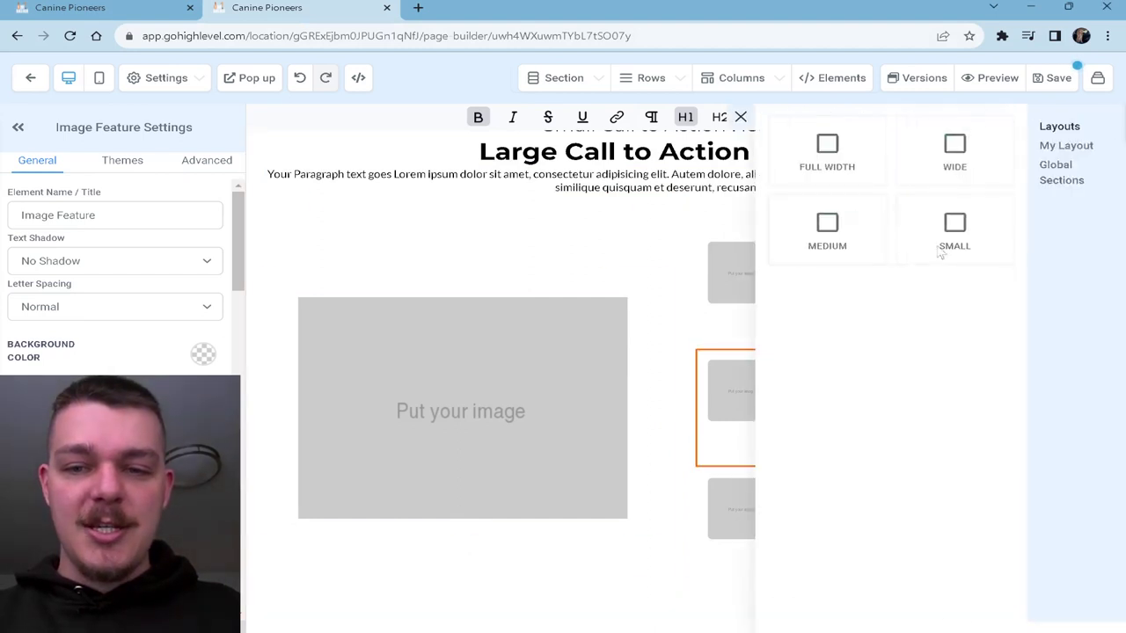
pyautogui.scroll(2, 678, 188)
# - Duplicate the last section and delete the column of three image features from the copy
pyautogui.click(814, 193)
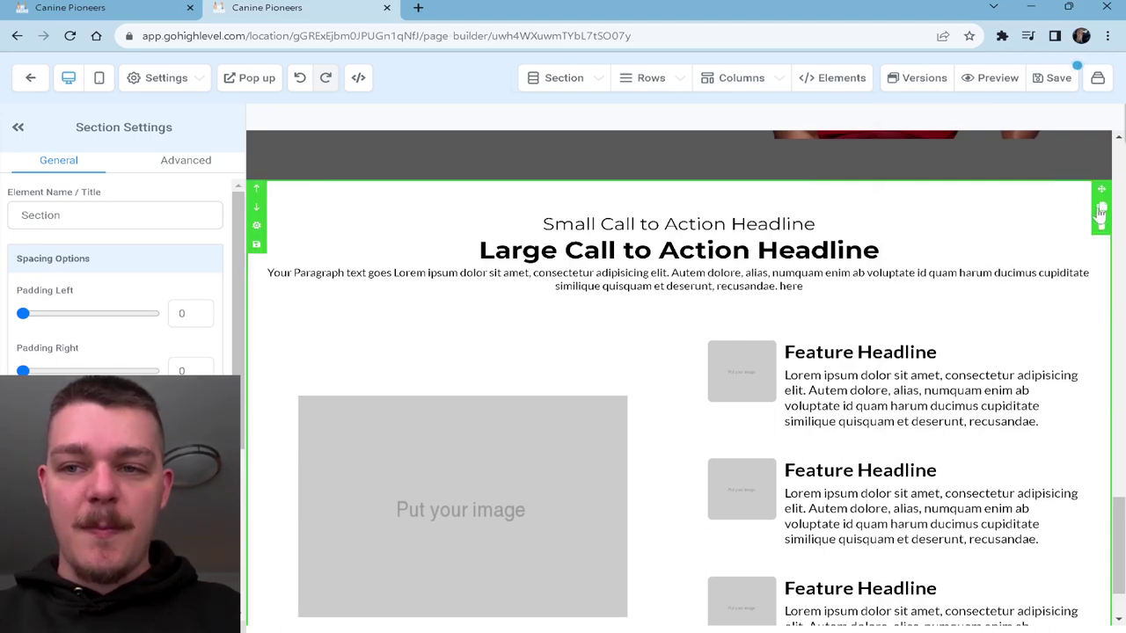
pyautogui.scroll(-1, 879, 308)
pyautogui.scroll(1, 565, 420)
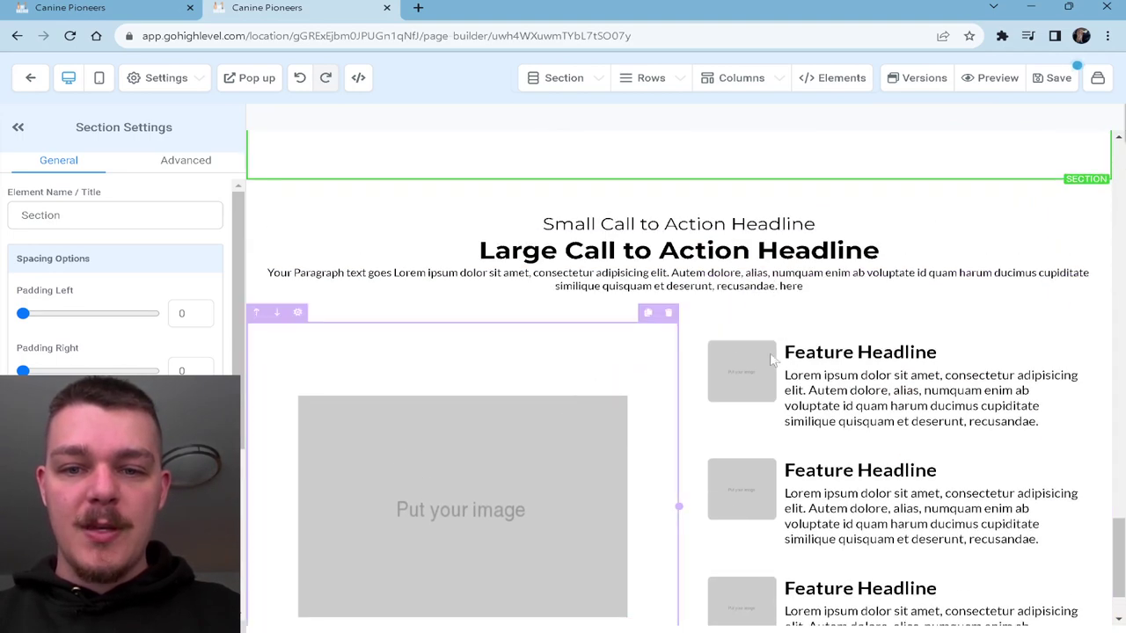
pyautogui.click(1101, 313)
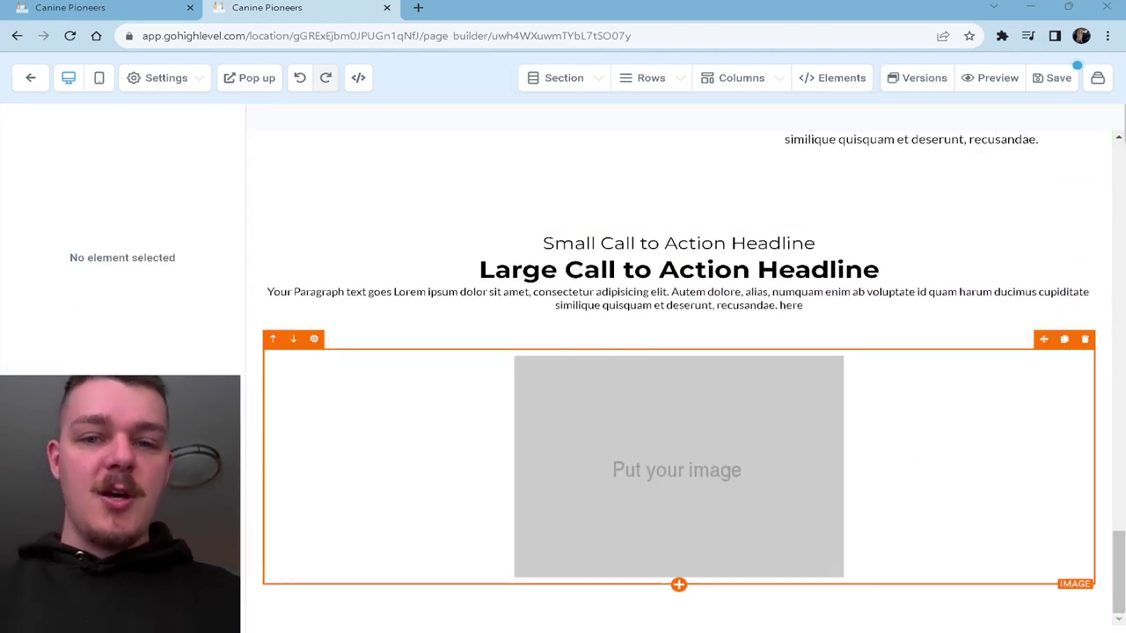
# - Give the copied section with the single centred image a dark grey background
pyautogui.click(568, 218)
pyautogui.scroll(-3, 104, 366)
pyautogui.scroll(-1, 104, 366)
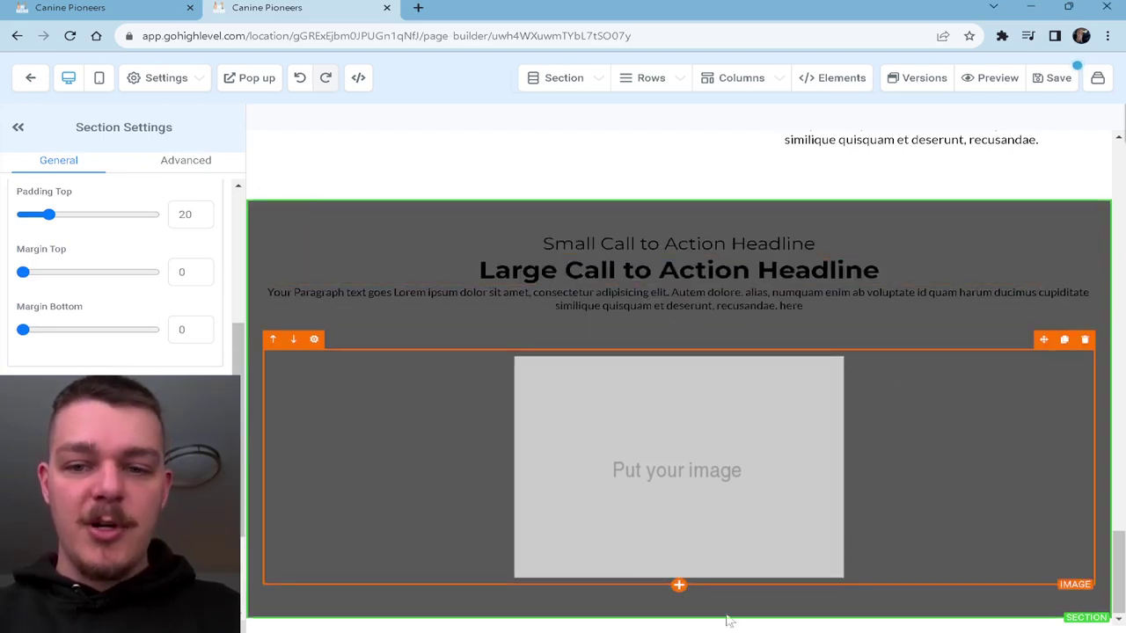
# - Place a duplicate of the white image-and-features section at the end of the page and delete the copy's image and feature columns
pyautogui.scroll(3, 949, 264)
pyautogui.scroll(-3, 956, 311)
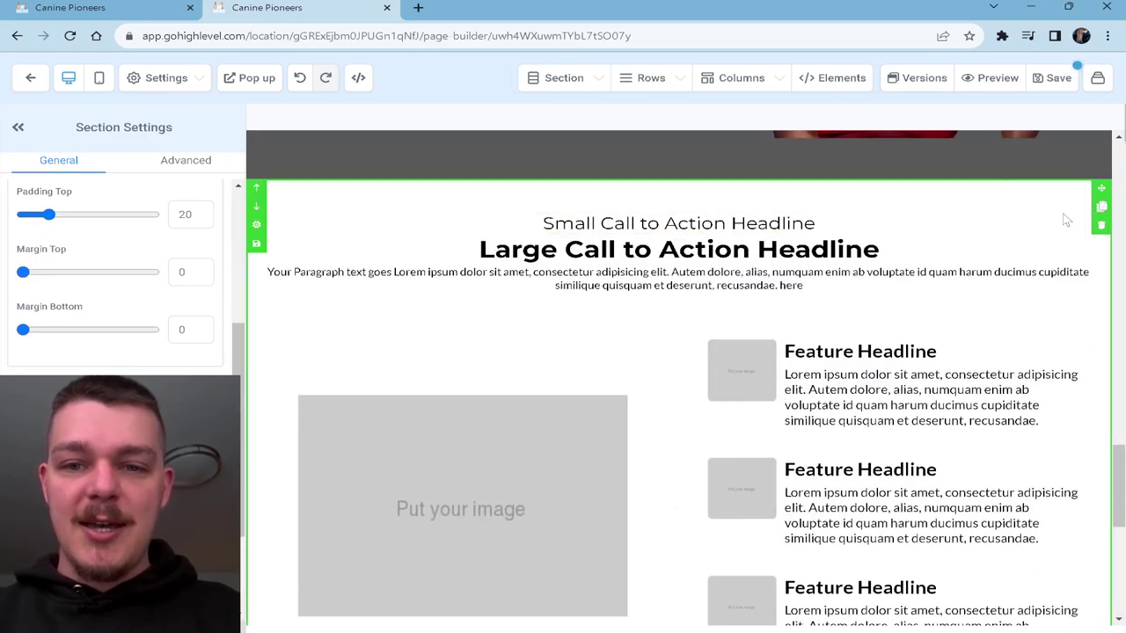
pyautogui.scroll(1, 1066, 220)
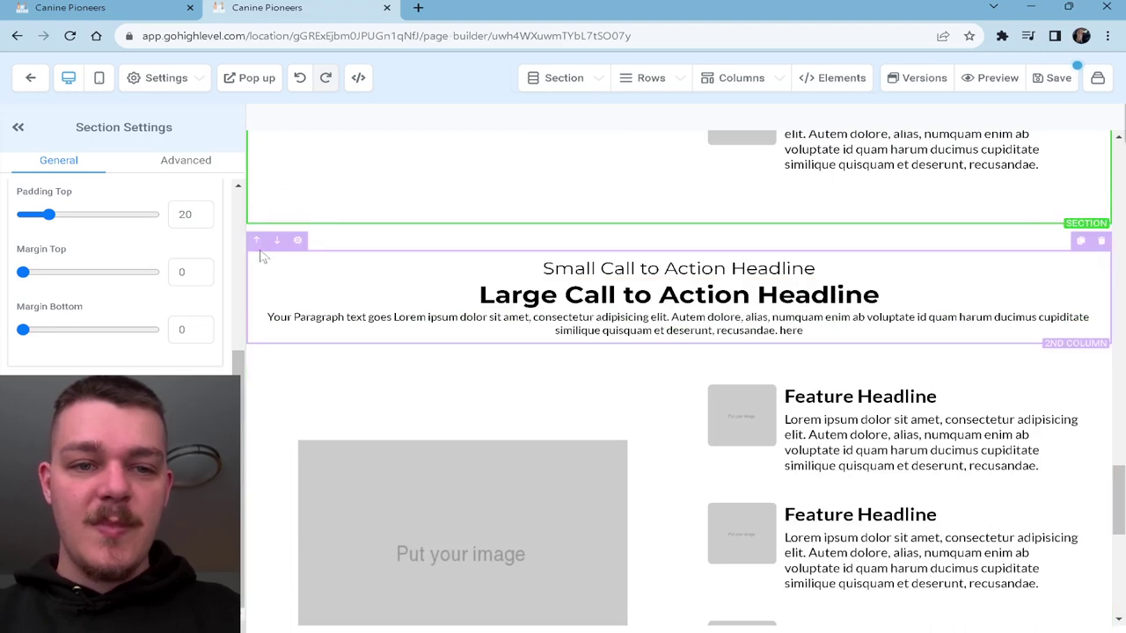
pyautogui.scroll(-2, 670, 312)
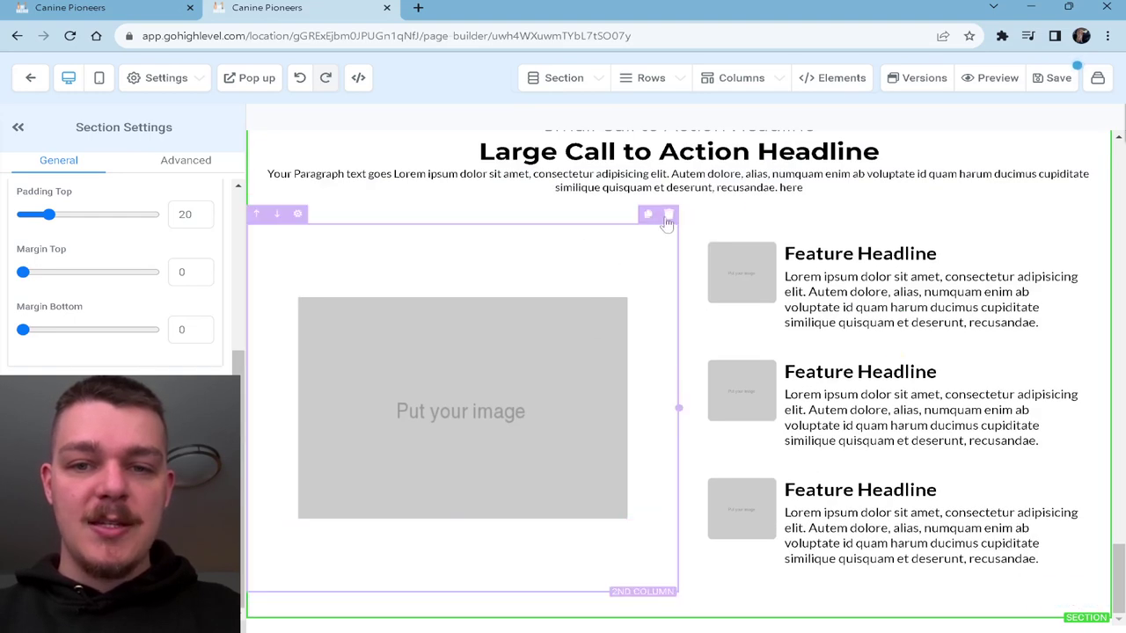
pyautogui.click(667, 215)
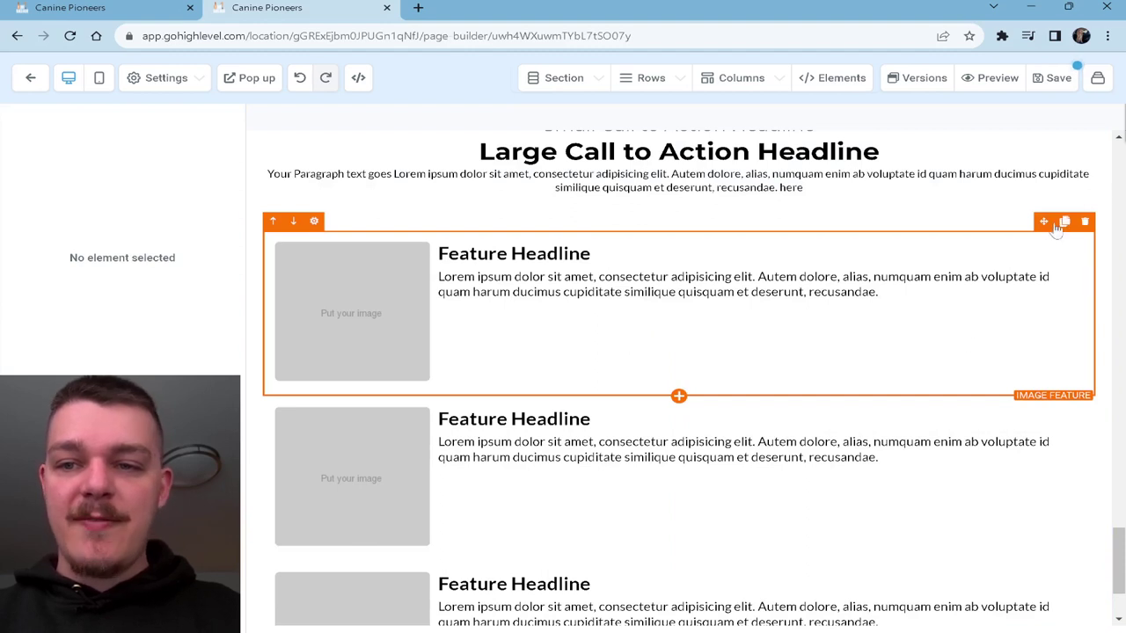
pyautogui.click(1101, 204)
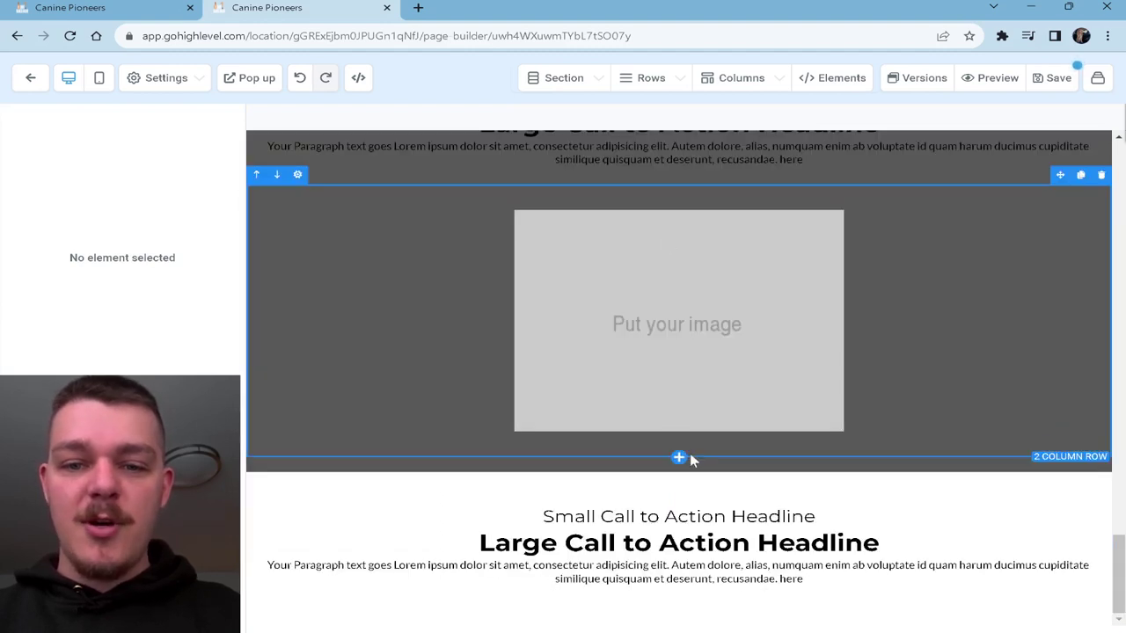
# - Add a three-column row below the last section's headlines and place an image in its first column
pyautogui.click(679, 603)
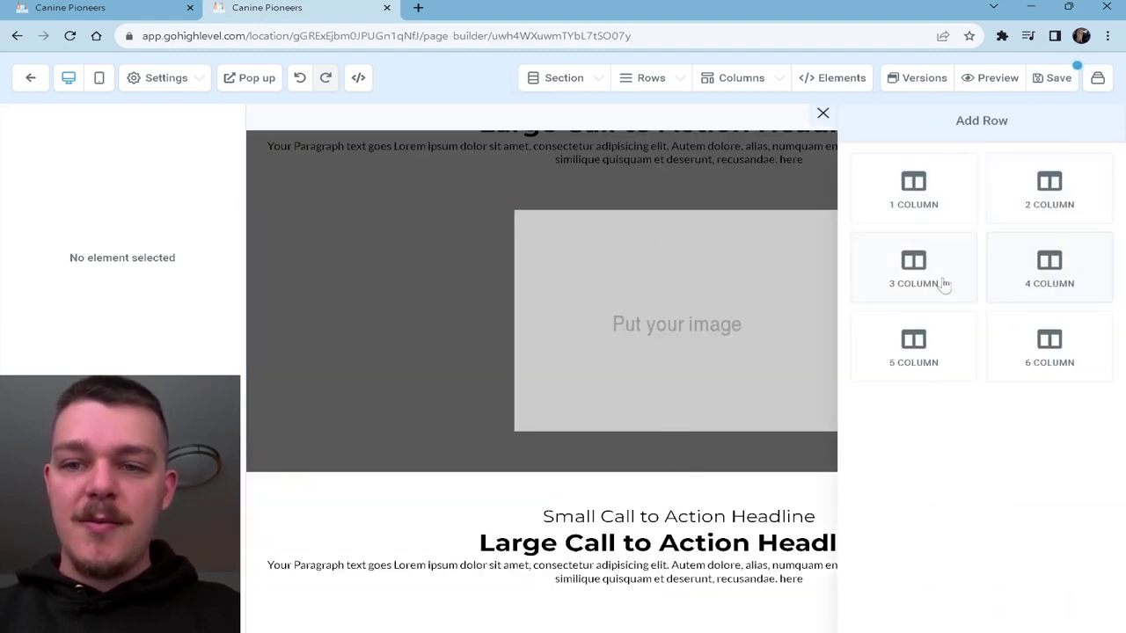
pyautogui.click(915, 268)
pyautogui.click(369, 572)
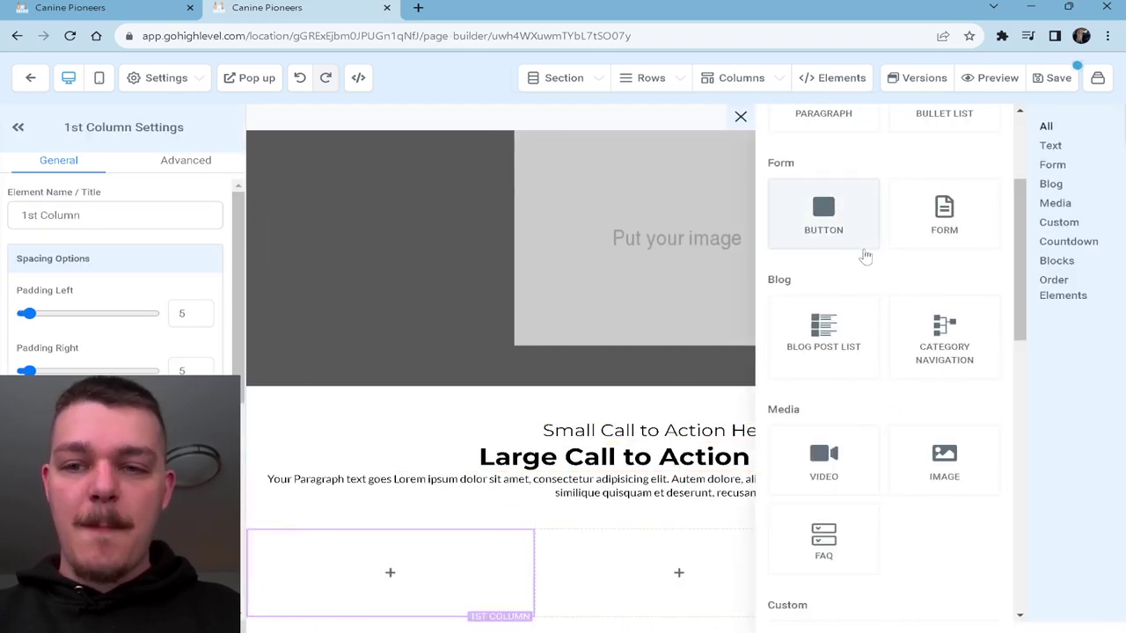
pyautogui.scroll(1, 976, 396)
pyautogui.scroll(-3, 967, 370)
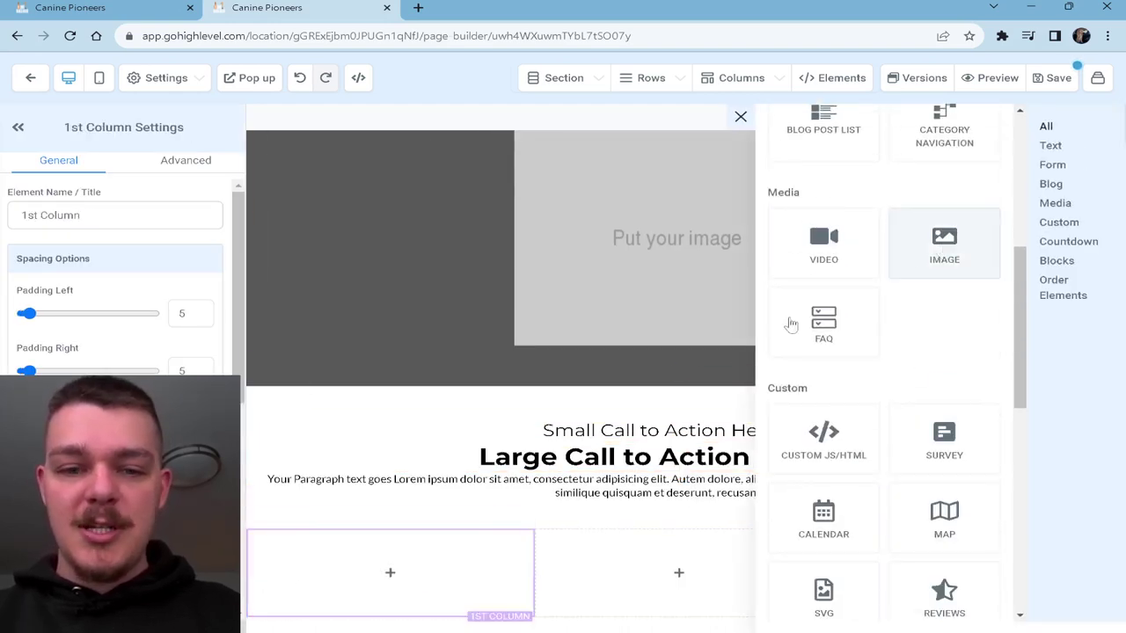
pyautogui.click(944, 243)
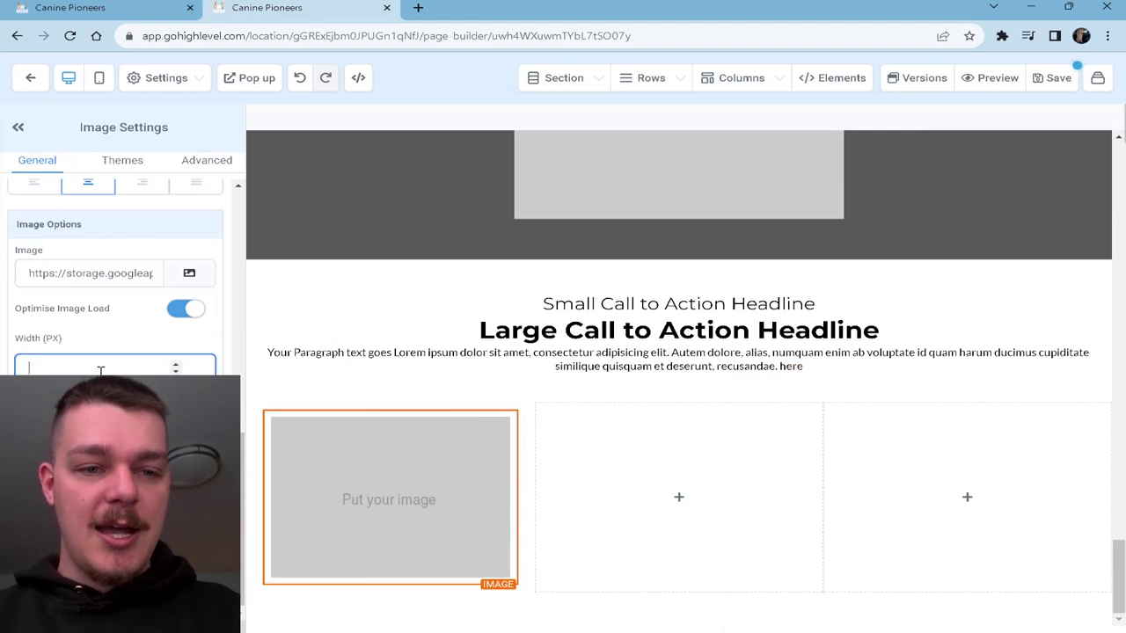
# - Set the width of the first column's image to 100 px
pyautogui.click(100, 369)
pyautogui.write('70')
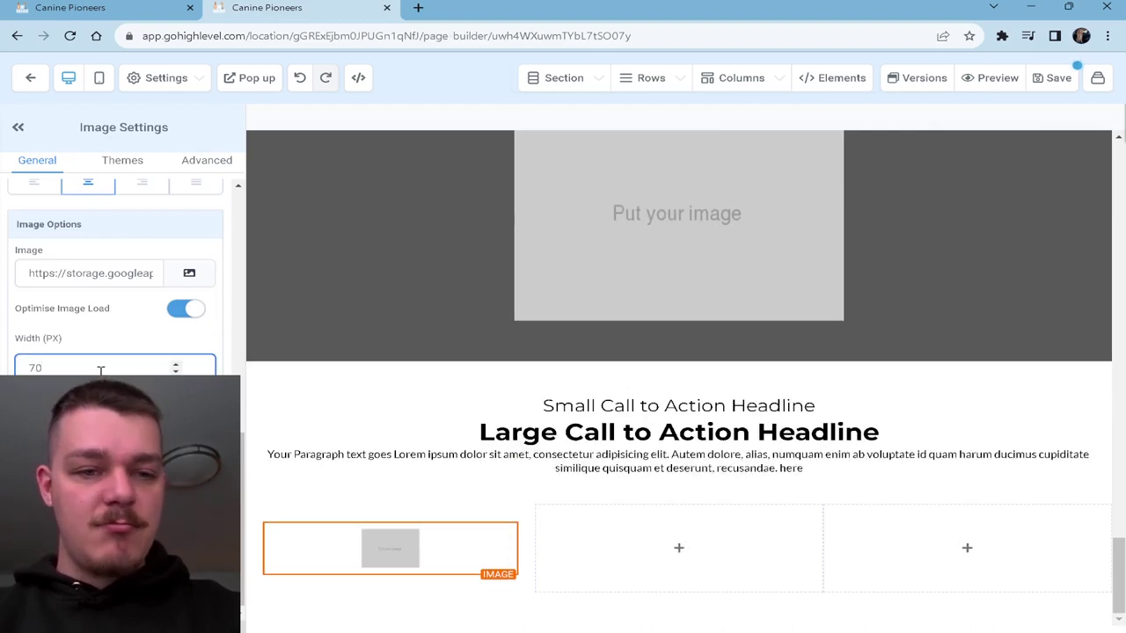
pyautogui.press('BackSpace')
pyautogui.press('BackSpace')
pyautogui.write('100')
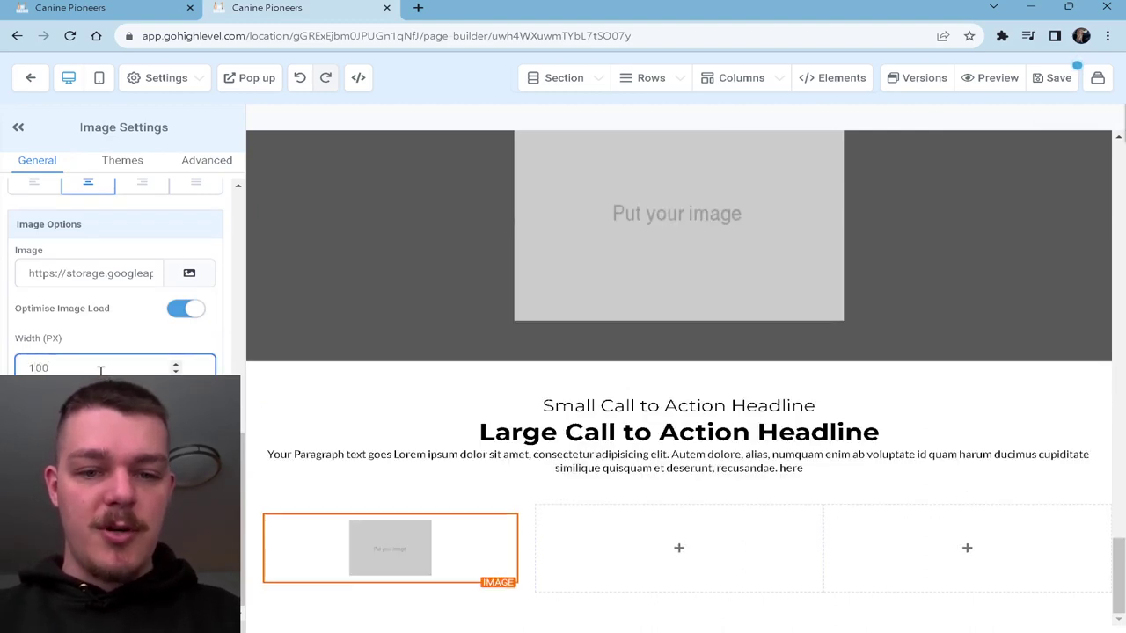
# - Add a paragraph below the image in the first column and a sub headline below that paragraph
pyautogui.click(389, 583)
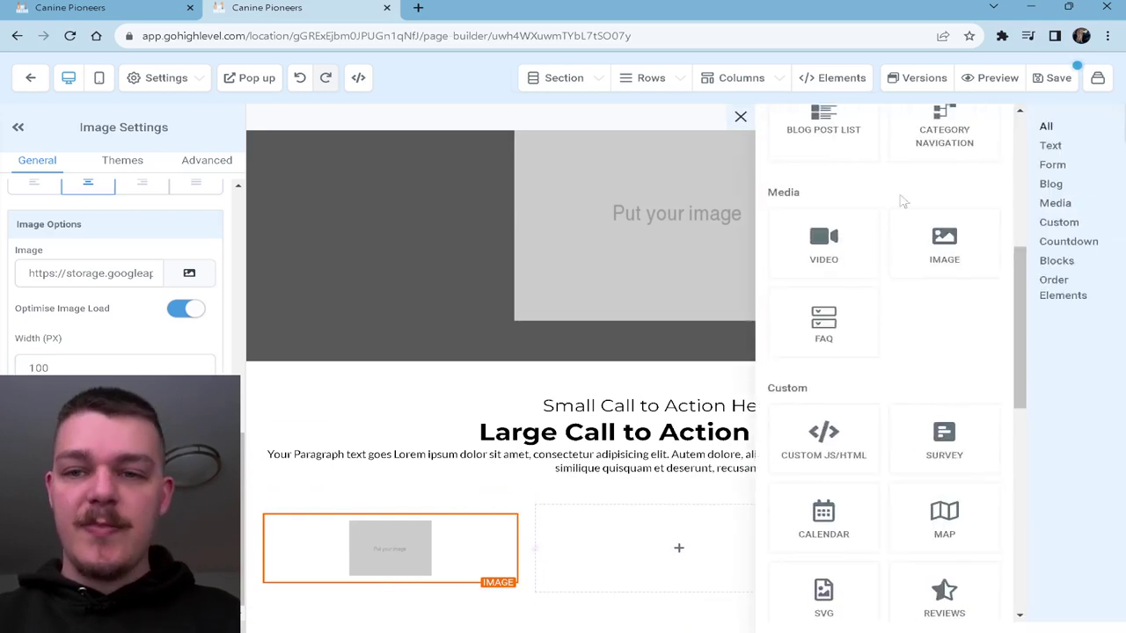
pyautogui.click(823, 299)
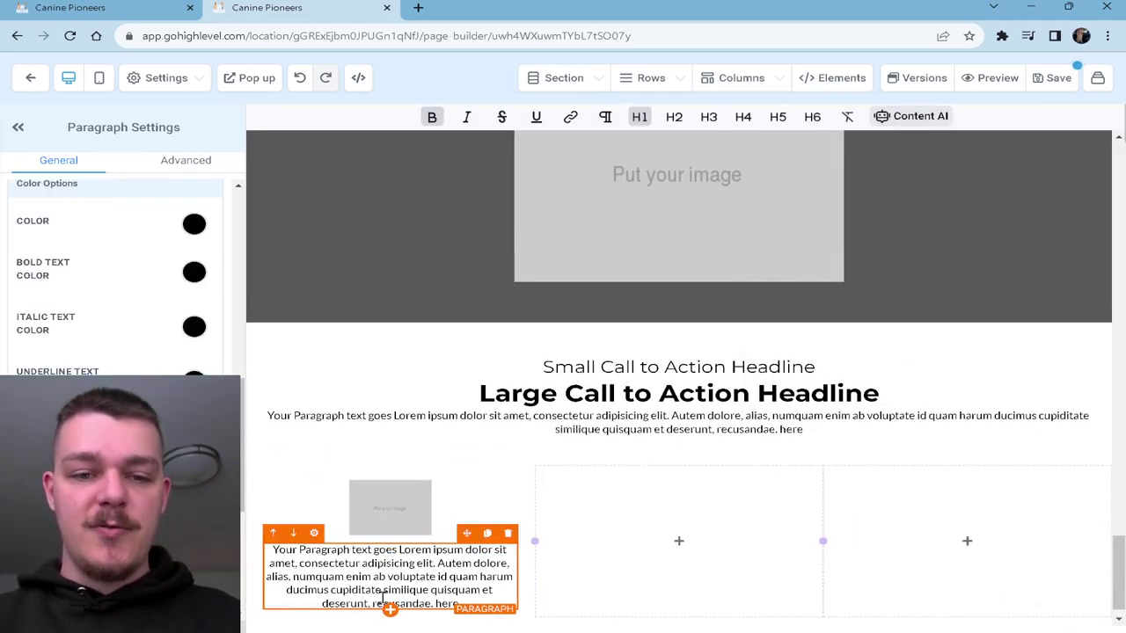
pyautogui.click(391, 611)
pyautogui.click(974, 233)
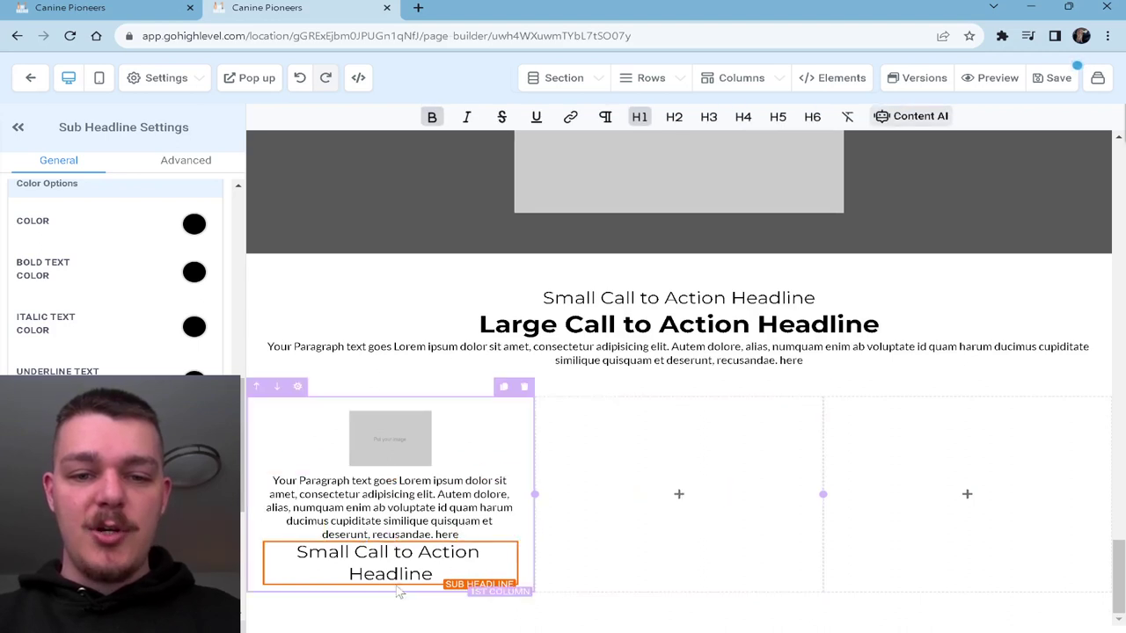
# - Duplicate the first column's image and move the copy below the sub headline
pyautogui.click(488, 395)
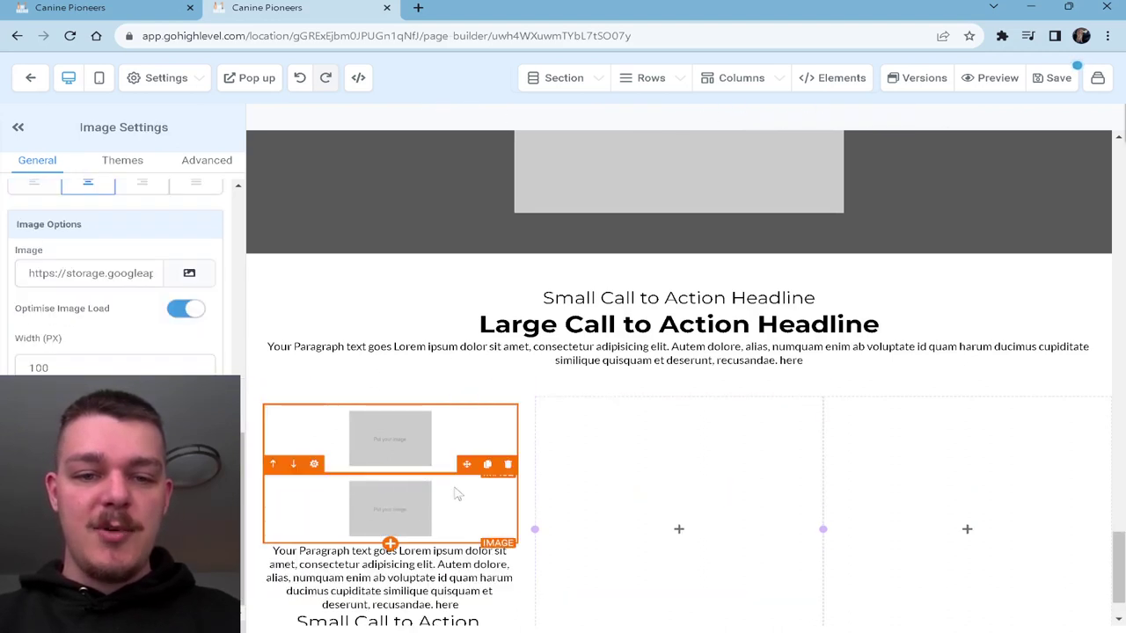
pyautogui.moveTo(467, 466); pyautogui.dragTo(473, 563)
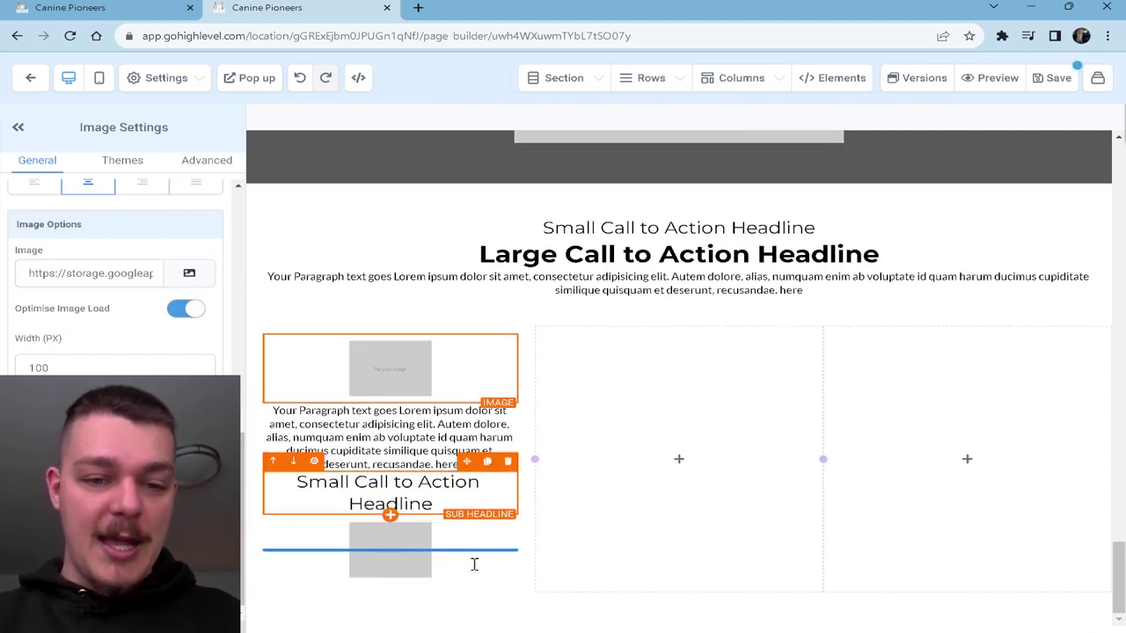
# - Left-align the sub headline and the paragraph in the first column
pyautogui.click(425, 490)
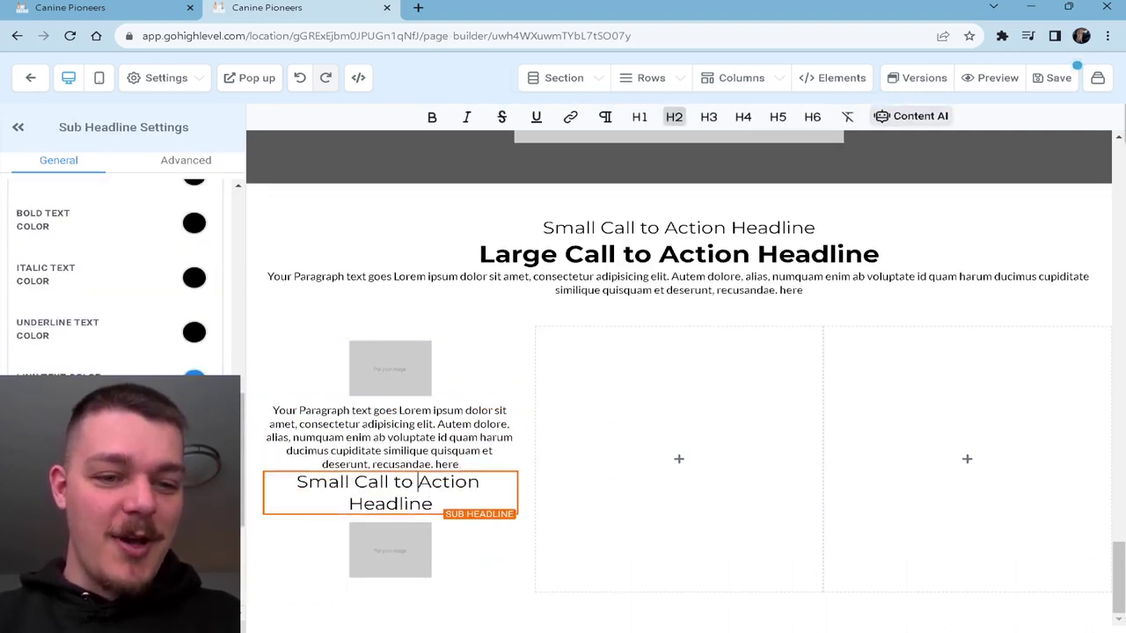
pyautogui.scroll(-5, 86, 367)
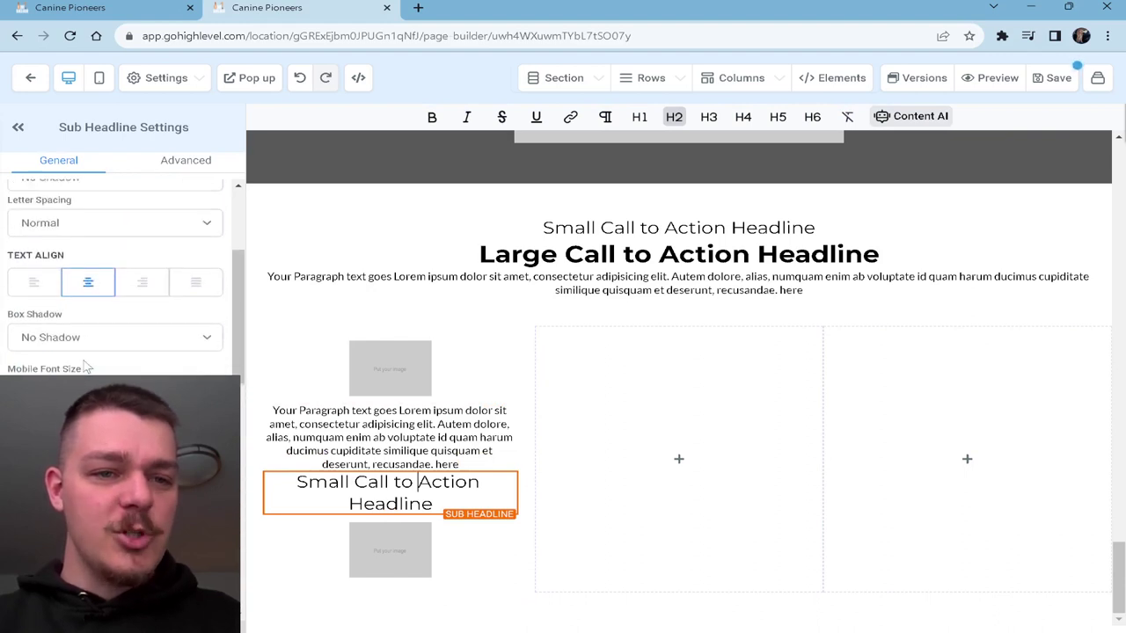
pyautogui.click(36, 290)
pyautogui.click(416, 436)
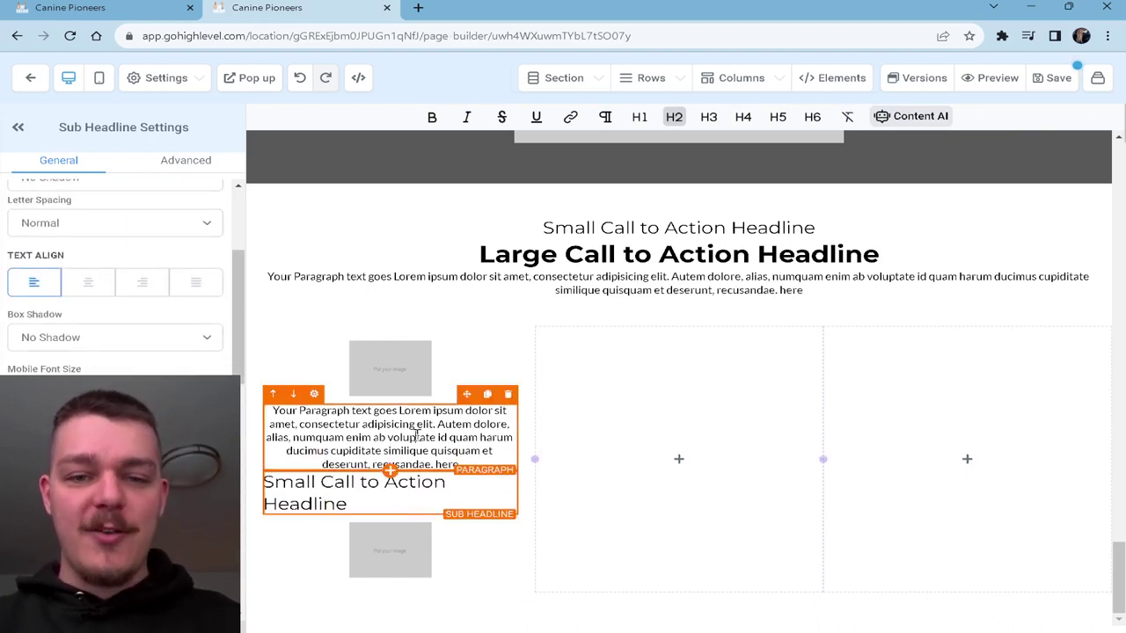
pyautogui.click(34, 281)
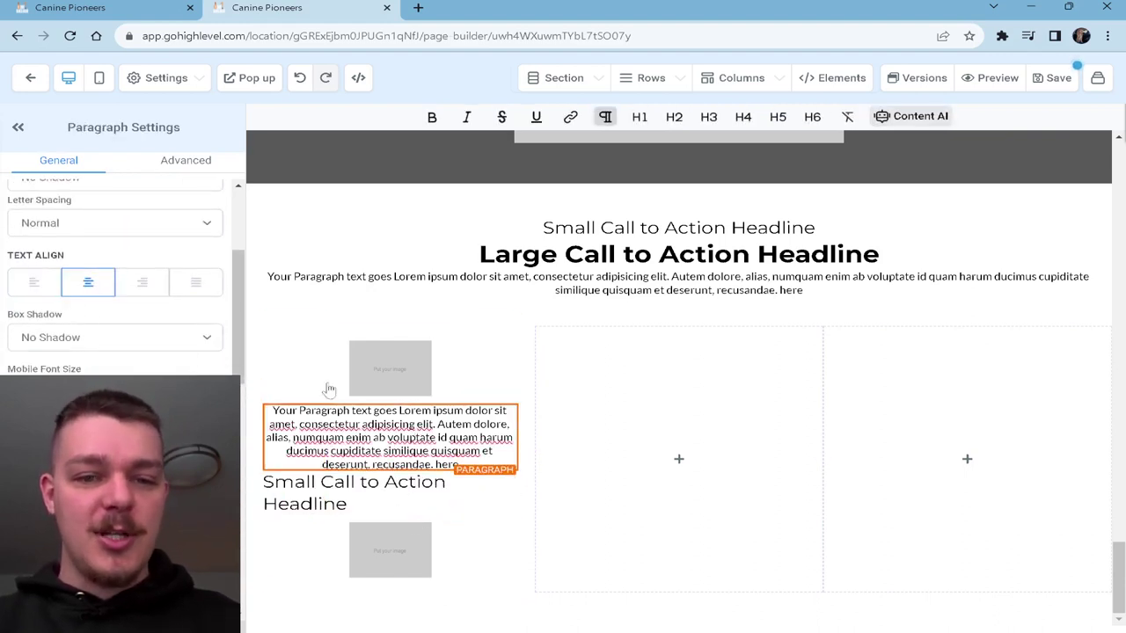
# - Set the first column's upper image width to 50 px and left-align the image at the bottom of the column
pyautogui.click(471, 362)
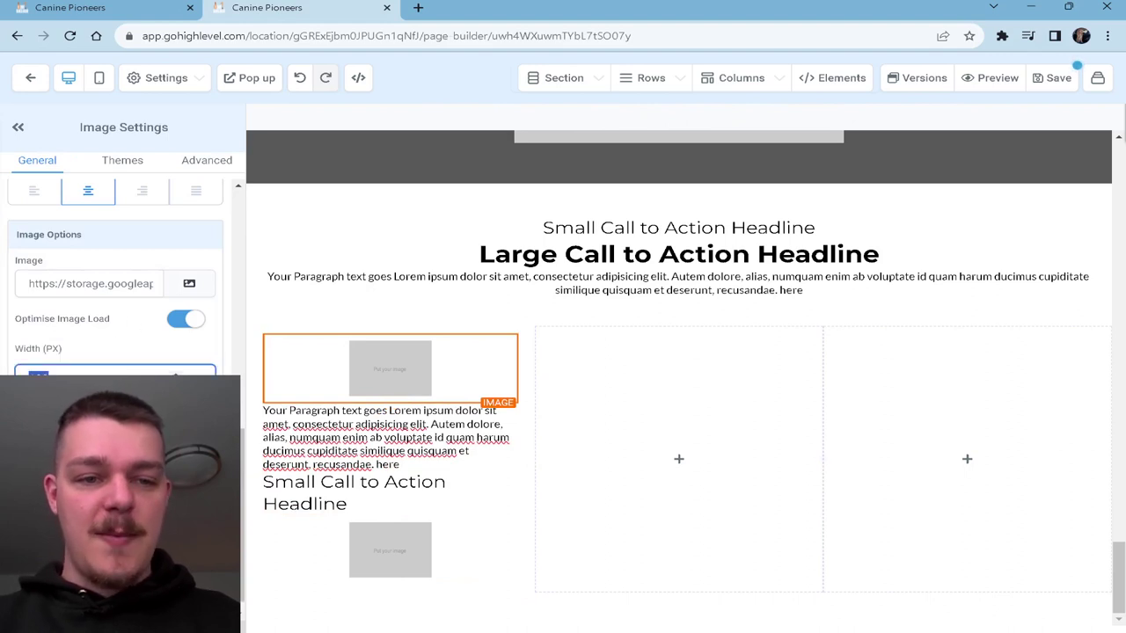
pyautogui.write('50')
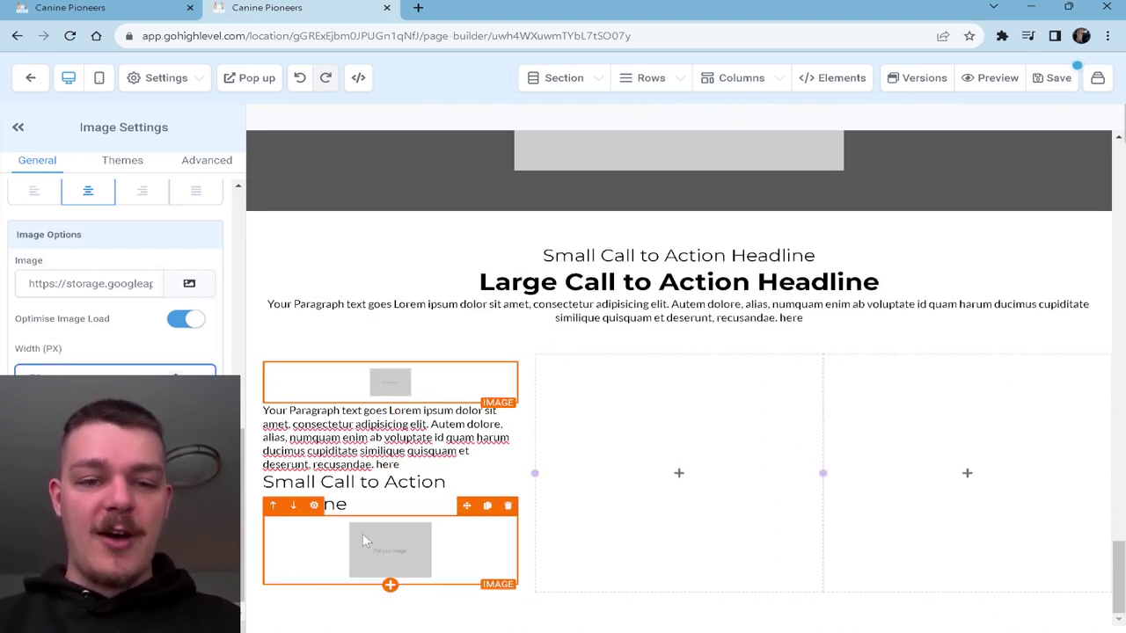
pyautogui.scroll(3, 72, 355)
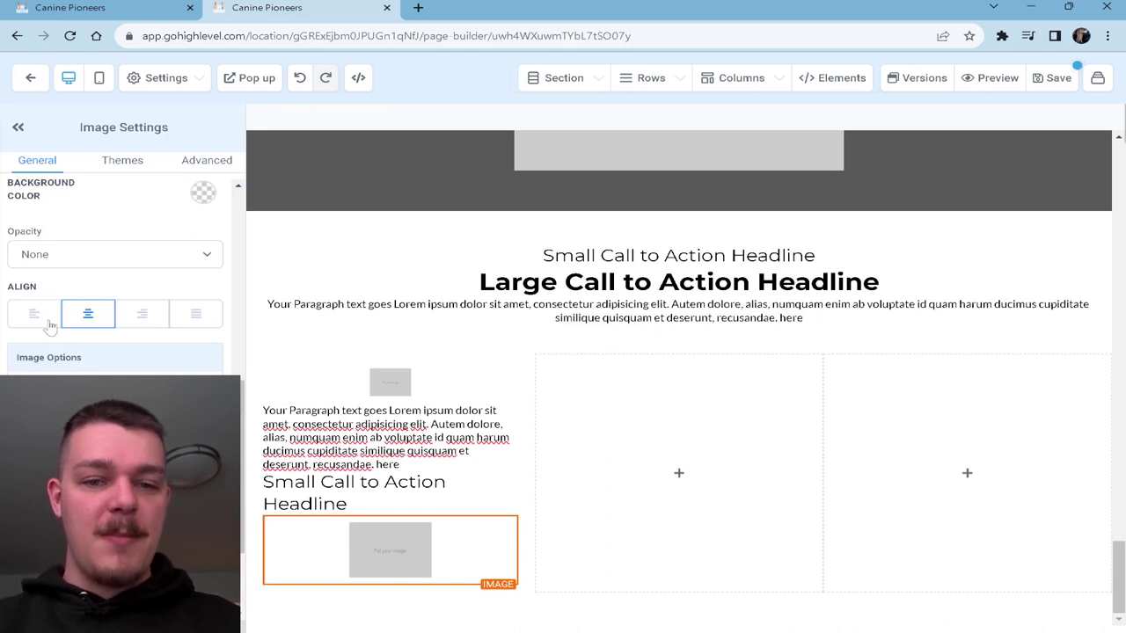
pyautogui.click(48, 323)
# - Duplicate the filled column twice and delete the two empty columns, keeping three filled columns in the row
pyautogui.click(512, 350)
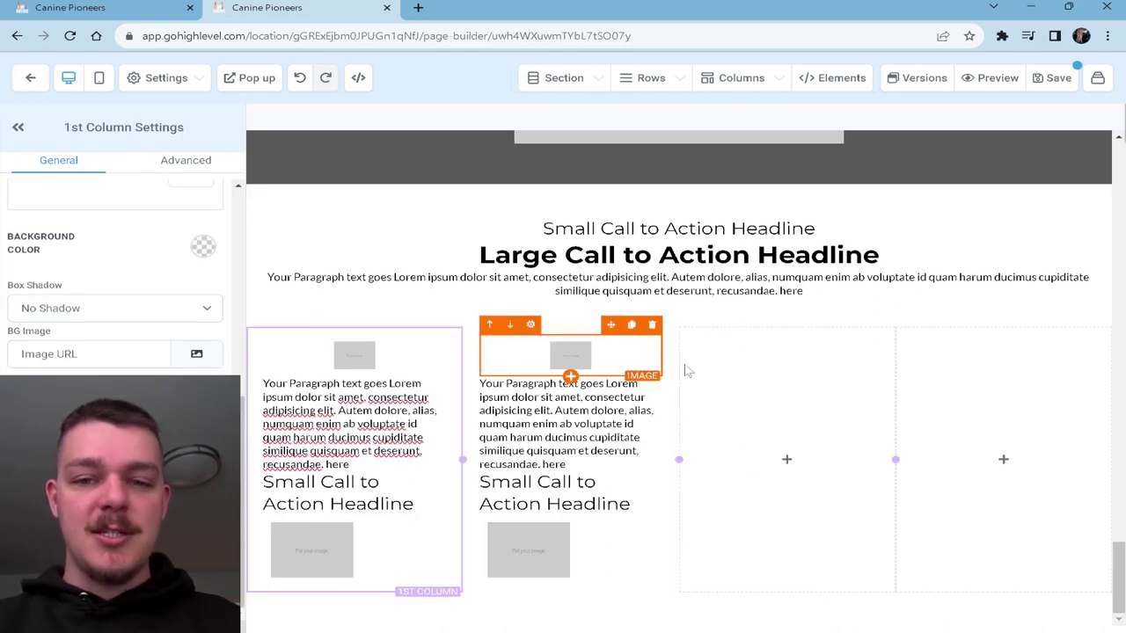
pyautogui.click(884, 319)
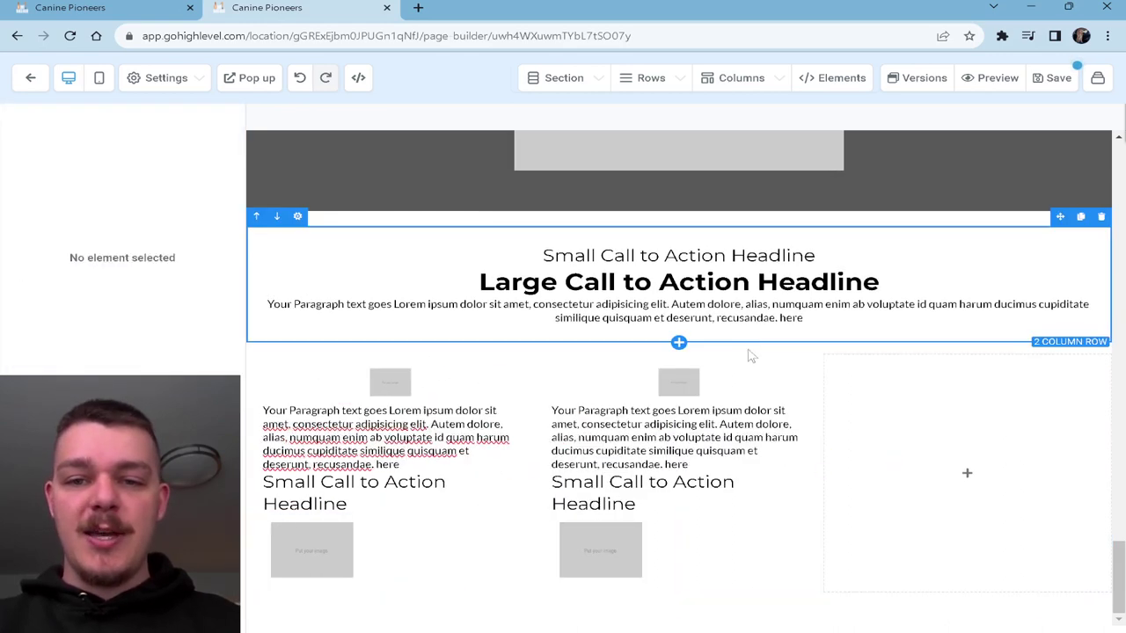
pyautogui.click(791, 345)
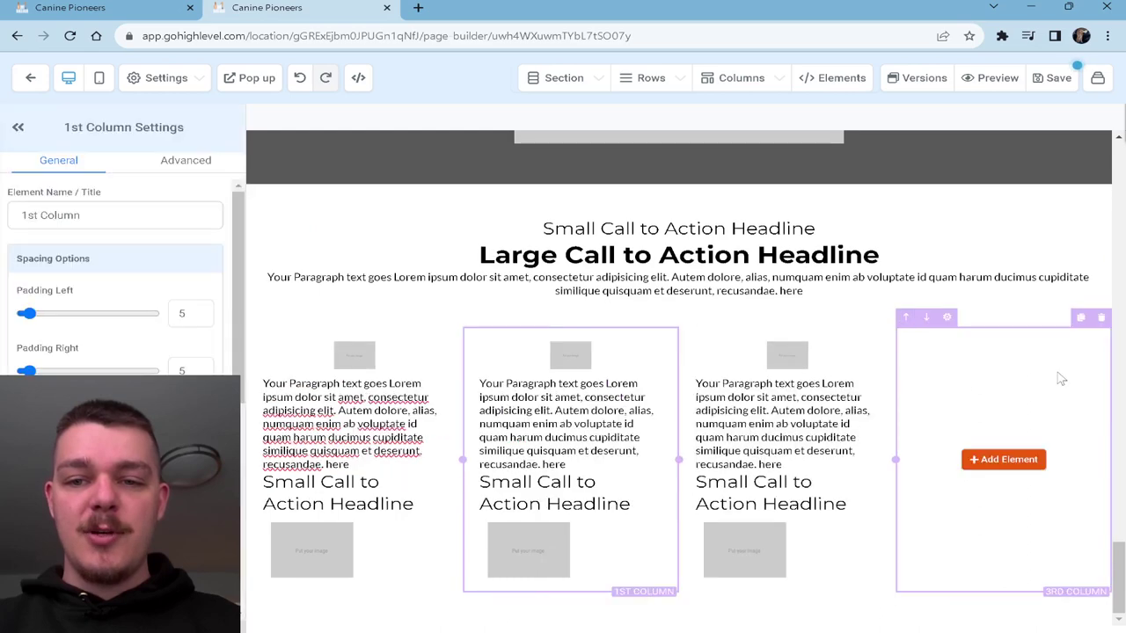
pyautogui.click(1101, 318)
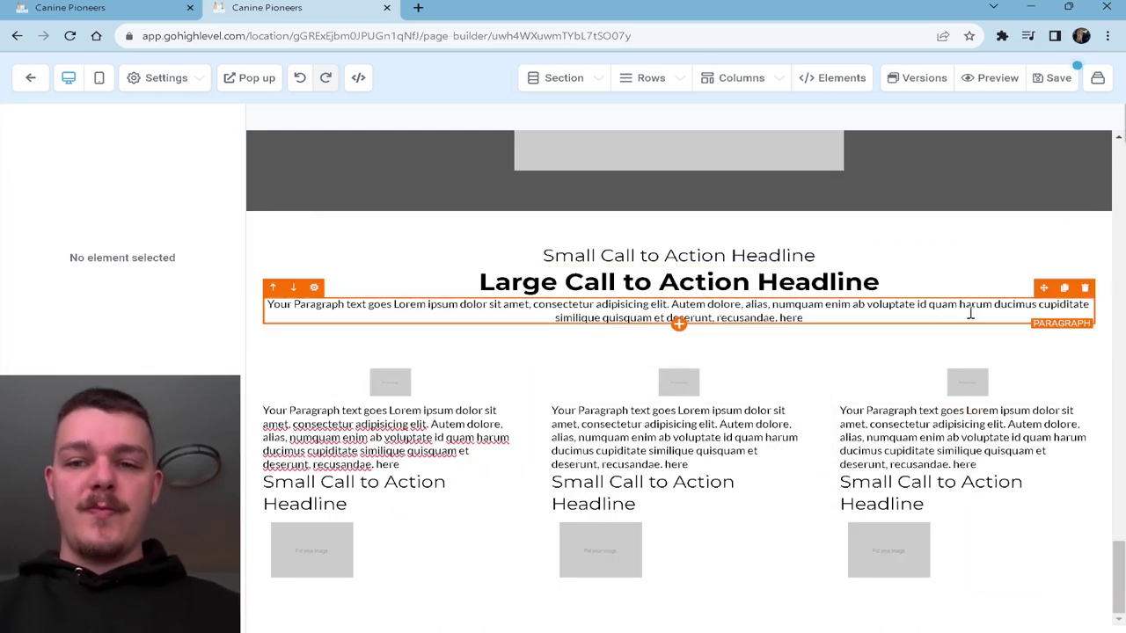
# - Delete the paragraph under the large headline in the last section
pyautogui.click(1084, 287)
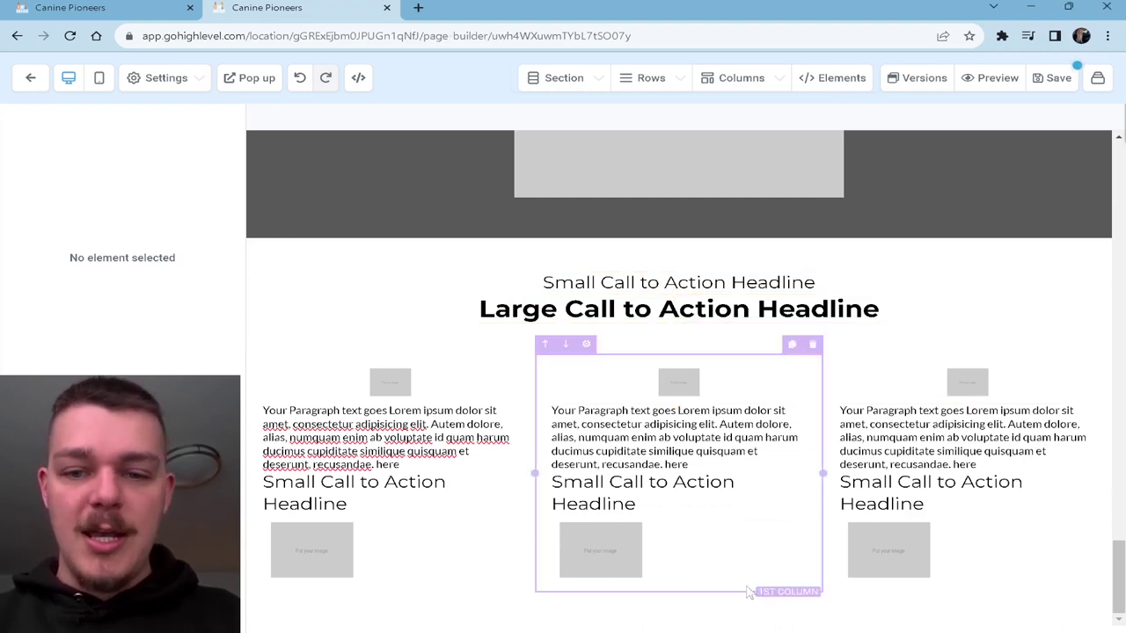
pyautogui.scroll(4, 935, 377)
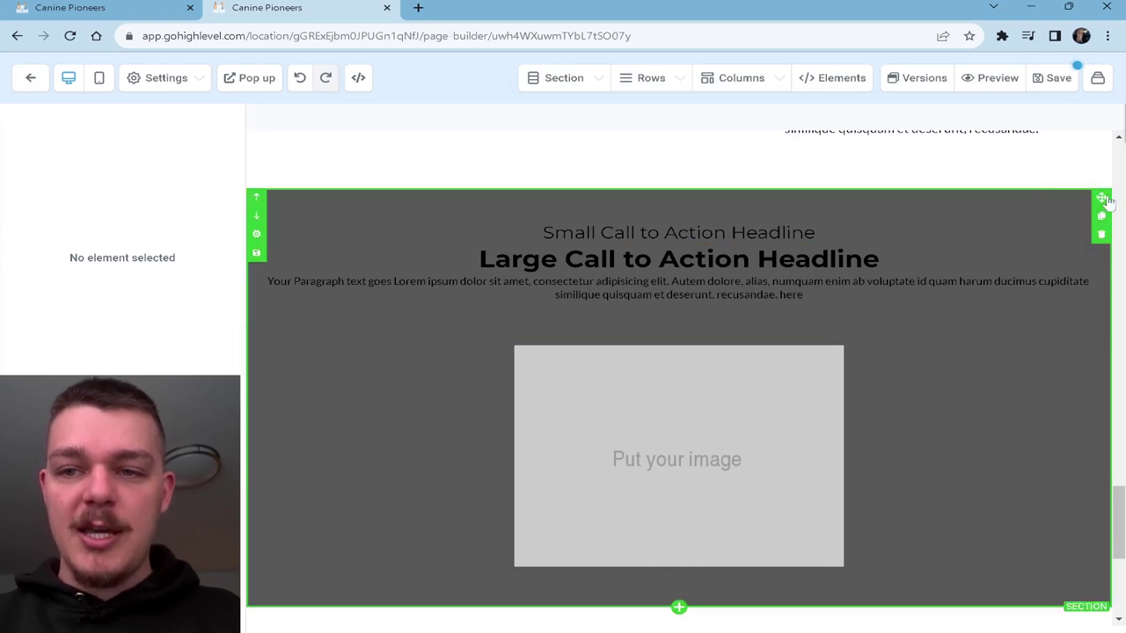
# - Duplicate the dark image section below the three-column section and delete the copy's image and the emptied row
pyautogui.click(1101, 227)
pyautogui.scroll(-3, 677, 352)
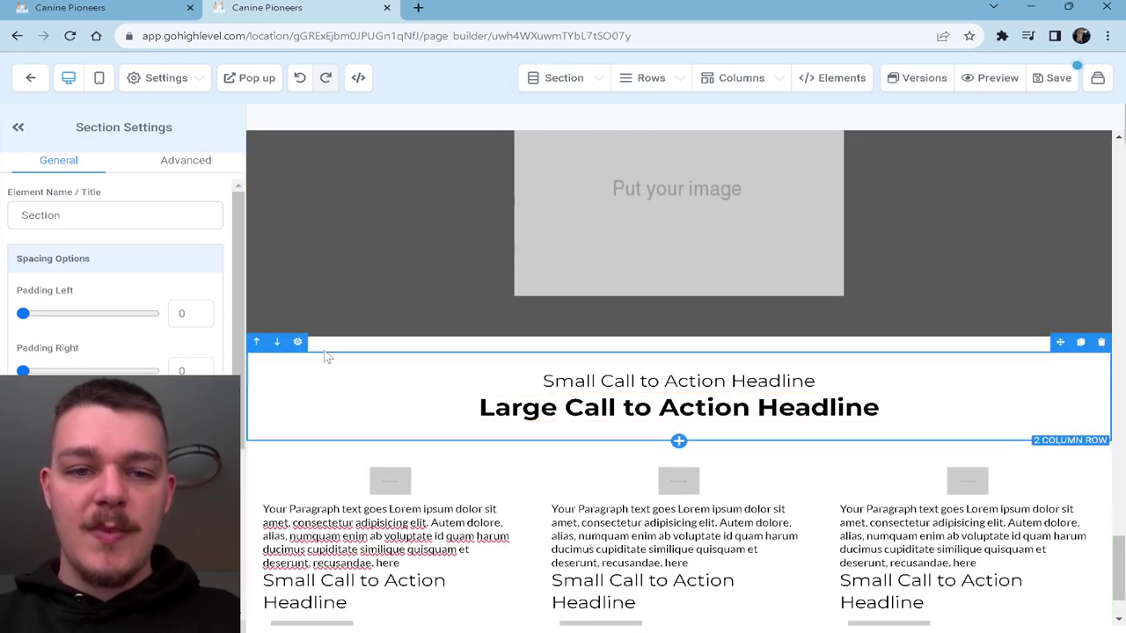
pyautogui.click(254, 347)
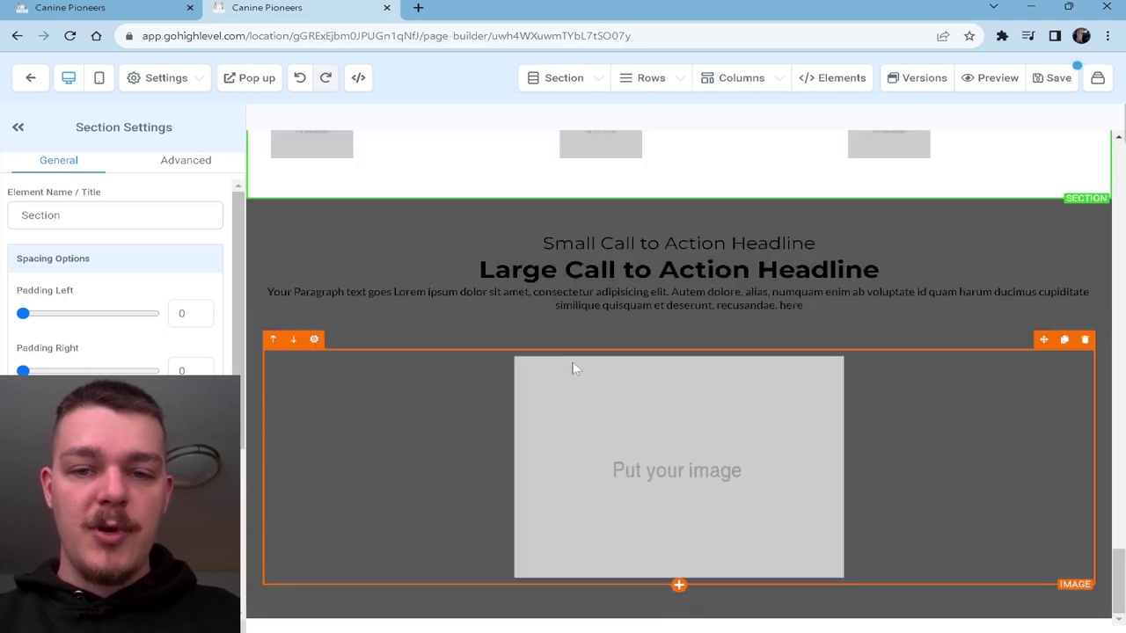
pyautogui.click(1085, 366)
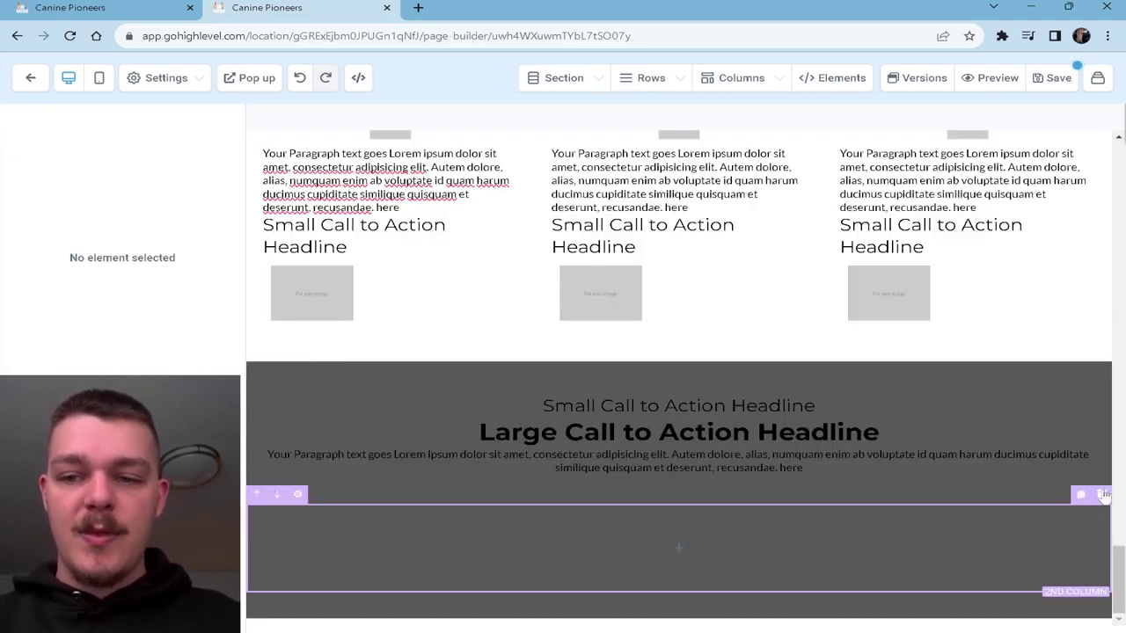
pyautogui.click(1104, 494)
# - Add a one-column row below the headline texts in the last dark section and insert an FAQ element in it
pyautogui.click(679, 605)
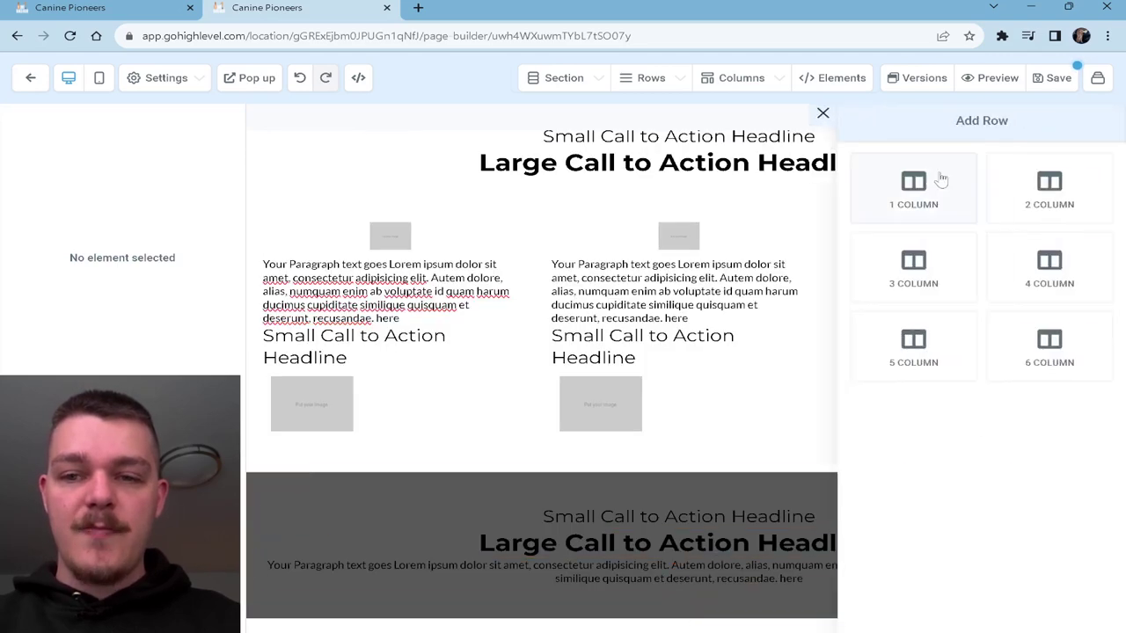
pyautogui.click(934, 214)
pyautogui.click(674, 546)
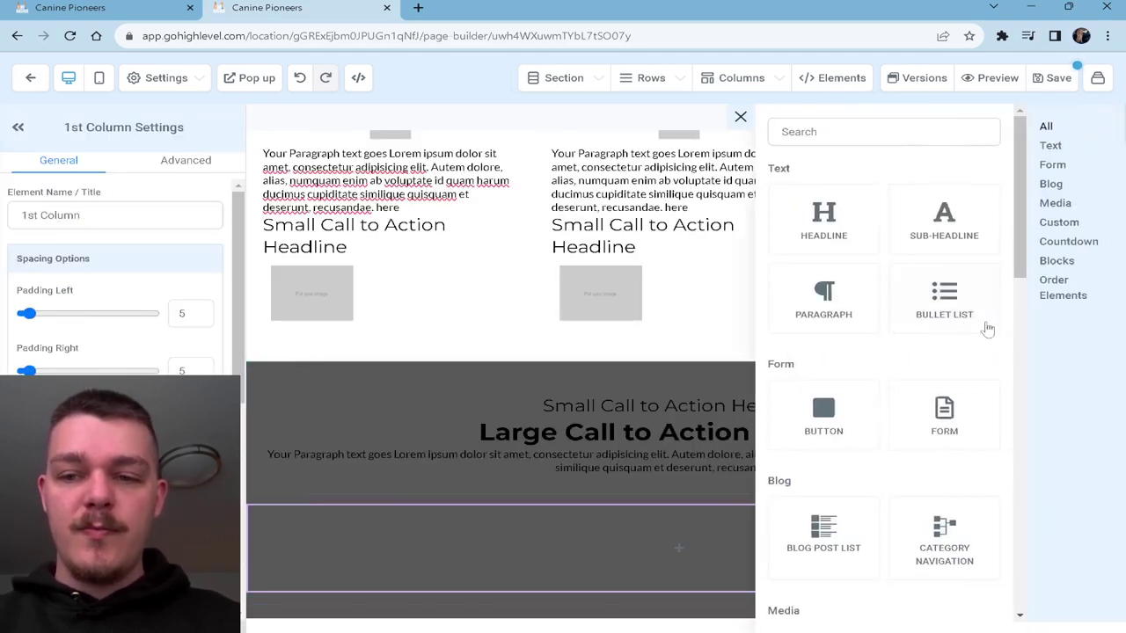
pyautogui.scroll(-2, 967, 392)
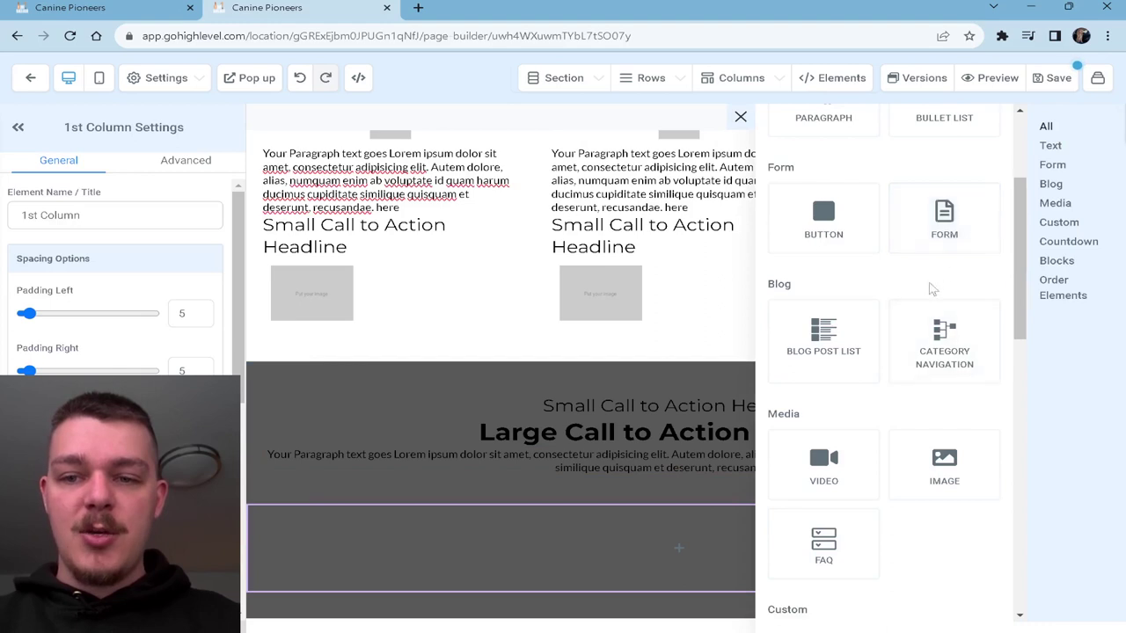
pyautogui.scroll(-2, 929, 284)
pyautogui.click(857, 395)
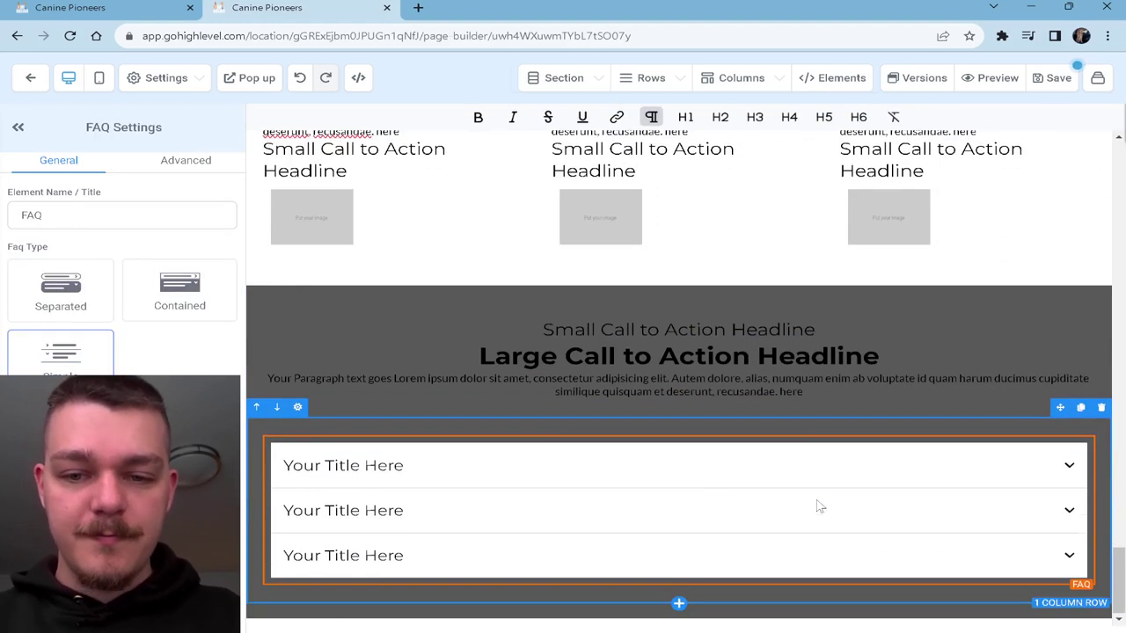
# - Try the Contained and Simple FAQ types and set the FAQ type to Separated
pyautogui.click(143, 294)
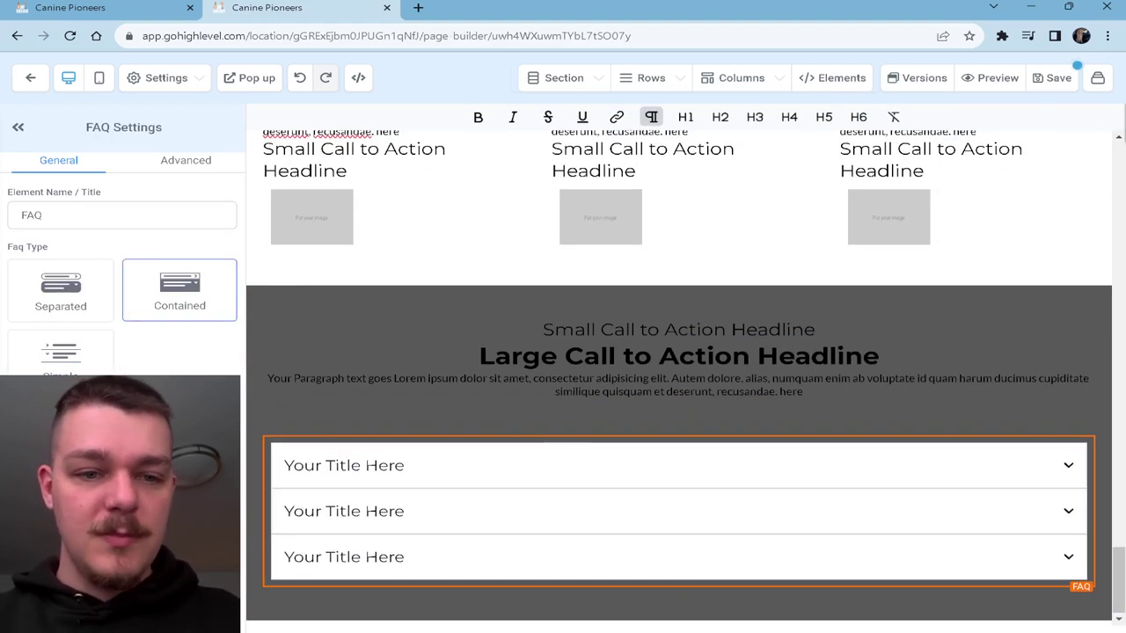
pyautogui.click(61, 356)
pyautogui.click(90, 290)
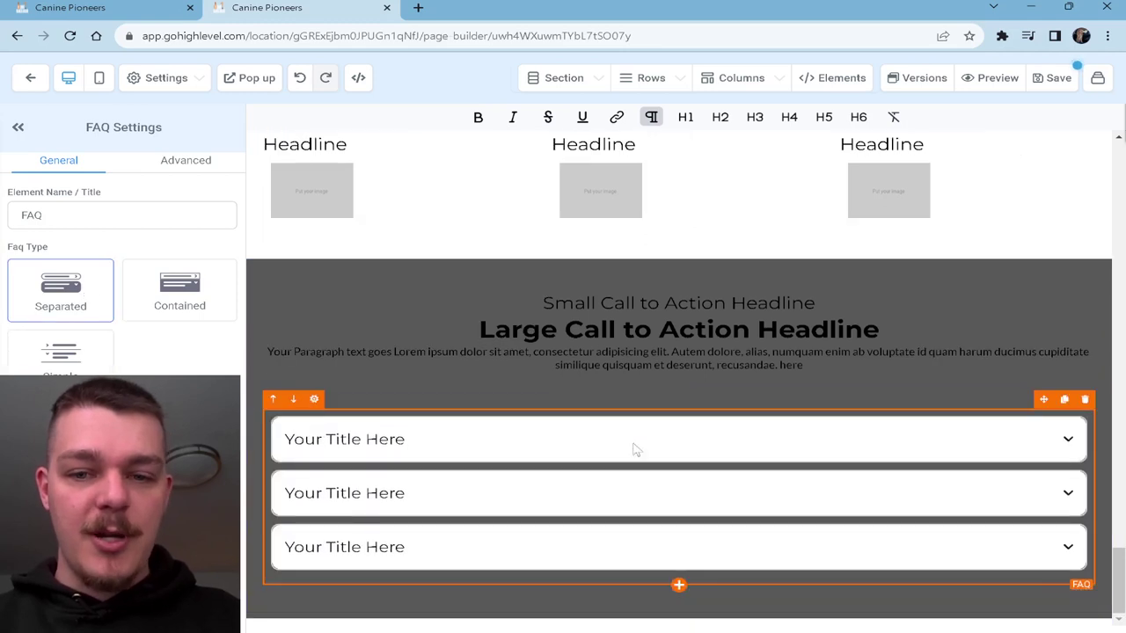
# - Add a one-column row below the FAQ, make it narrower than the section and give it an orange background
pyautogui.click(678, 602)
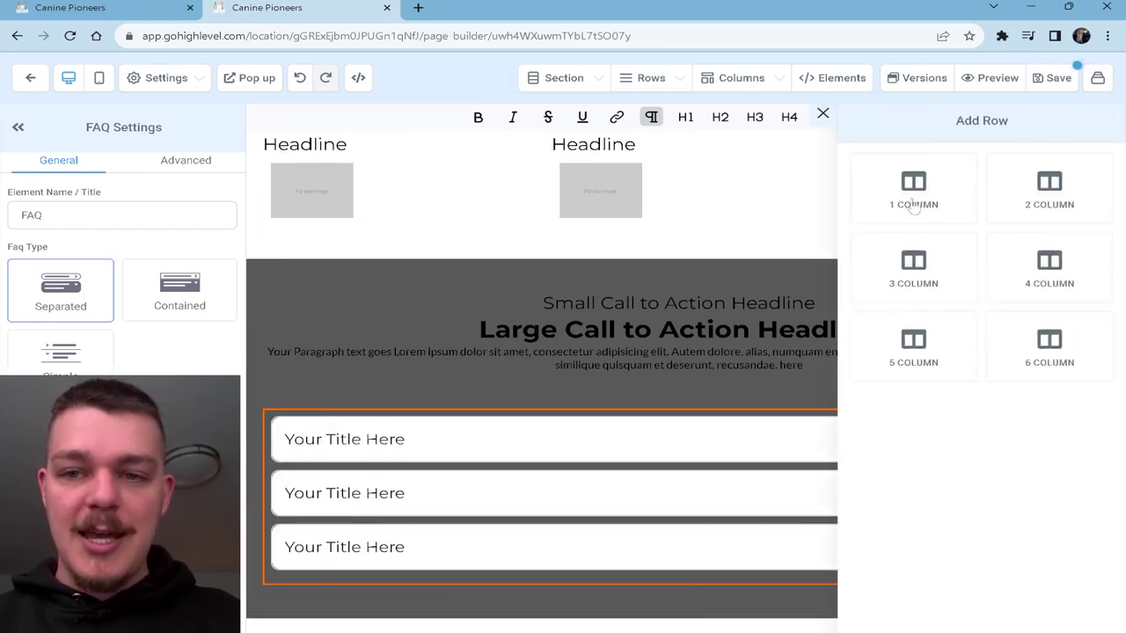
pyautogui.click(911, 198)
pyautogui.click(669, 547)
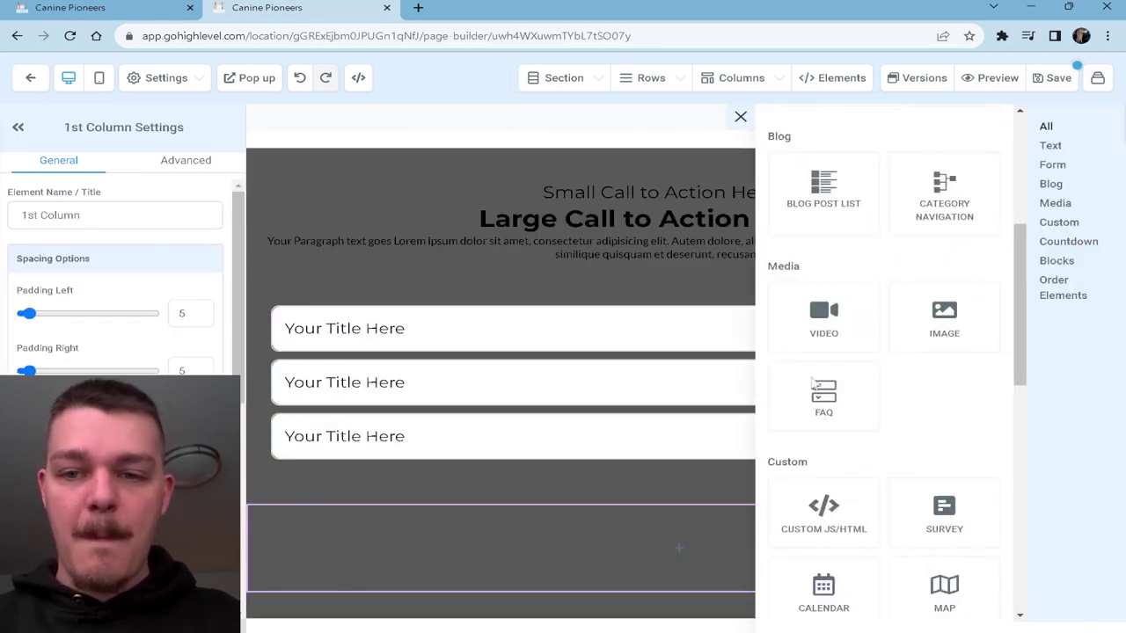
pyautogui.click(570, 499)
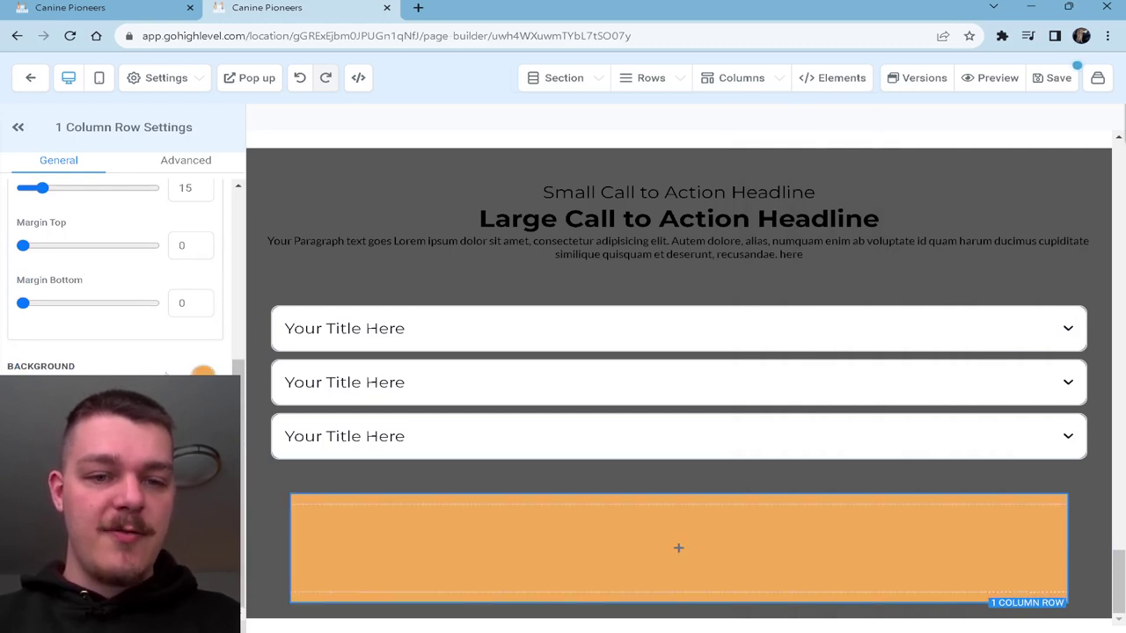
pyautogui.scroll(5, 202, 351)
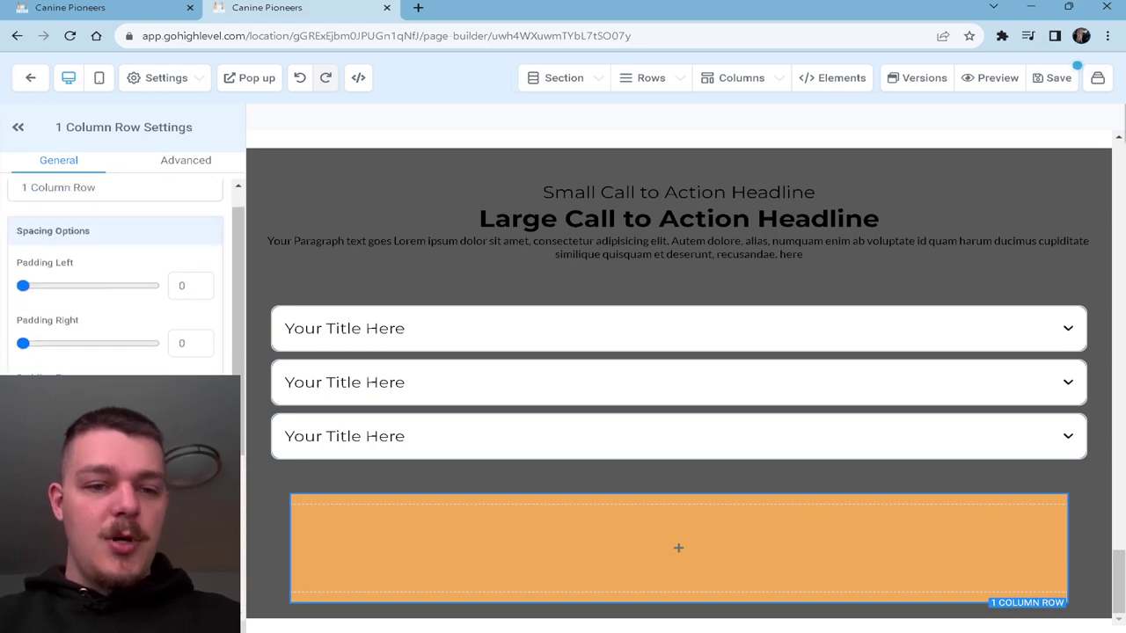
# - Give the orange row a full, solid 1px border with rounded corners
pyautogui.click(178, 165)
pyautogui.click(97, 267)
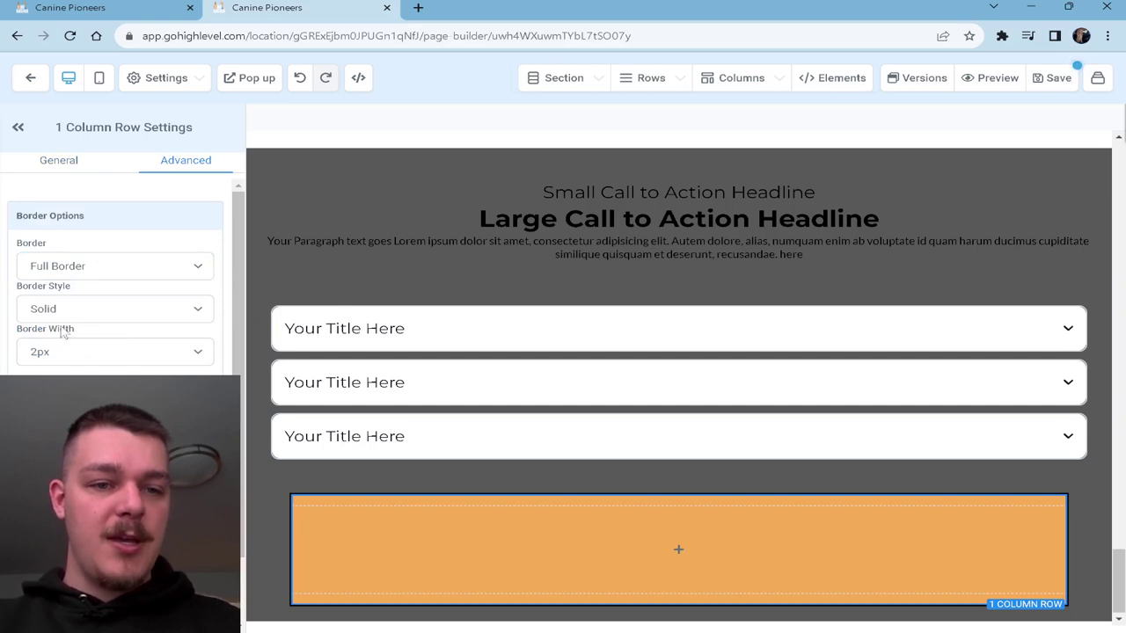
pyautogui.click(97, 364)
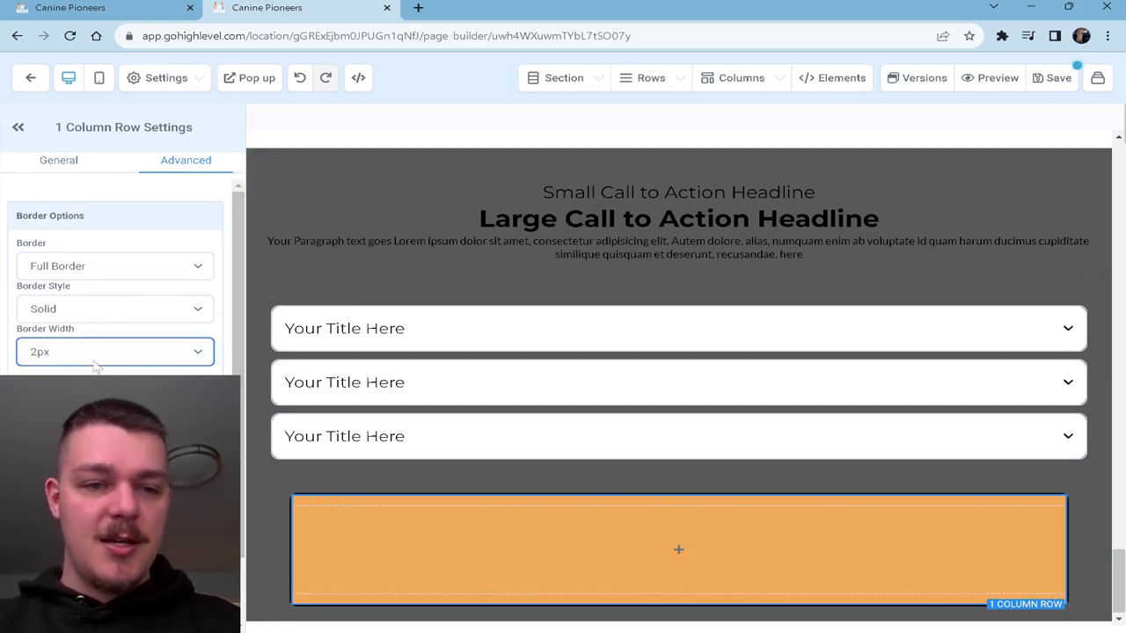
pyautogui.press('Up')
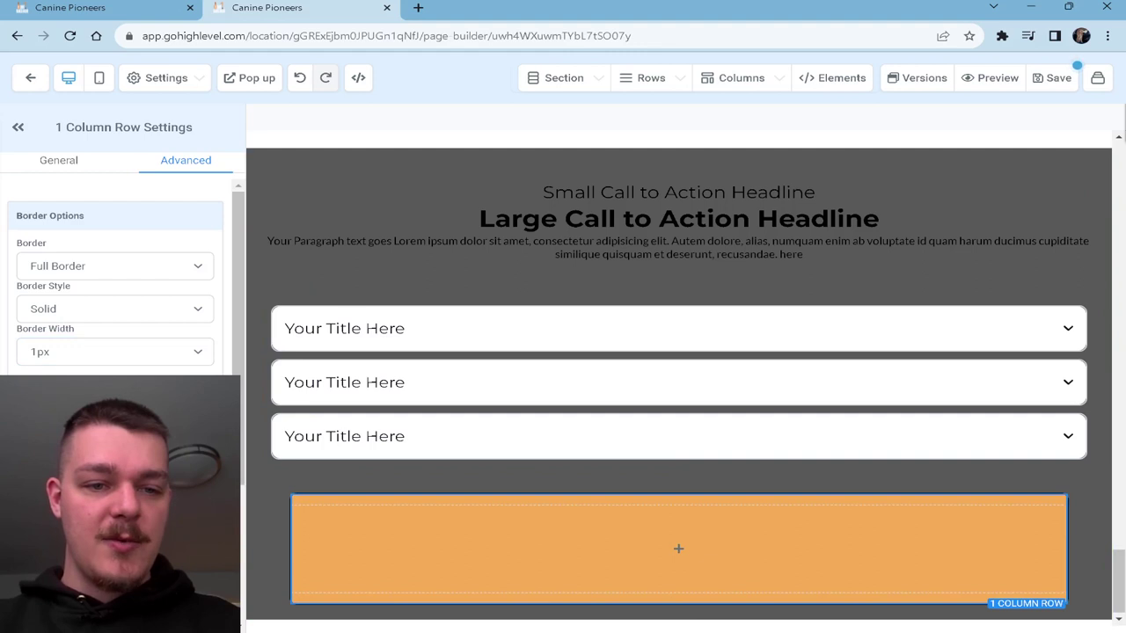
pyautogui.click(398, 525)
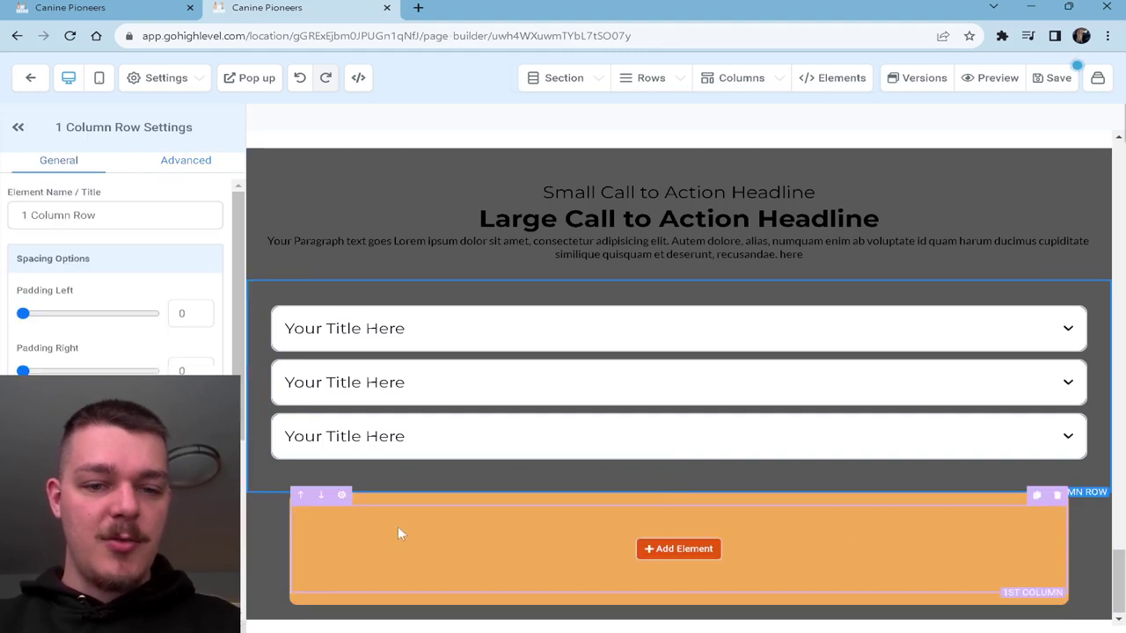
# - Duplicate the empty column in the orange row so the row has two columns
pyautogui.click(719, 549)
pyautogui.click(697, 500)
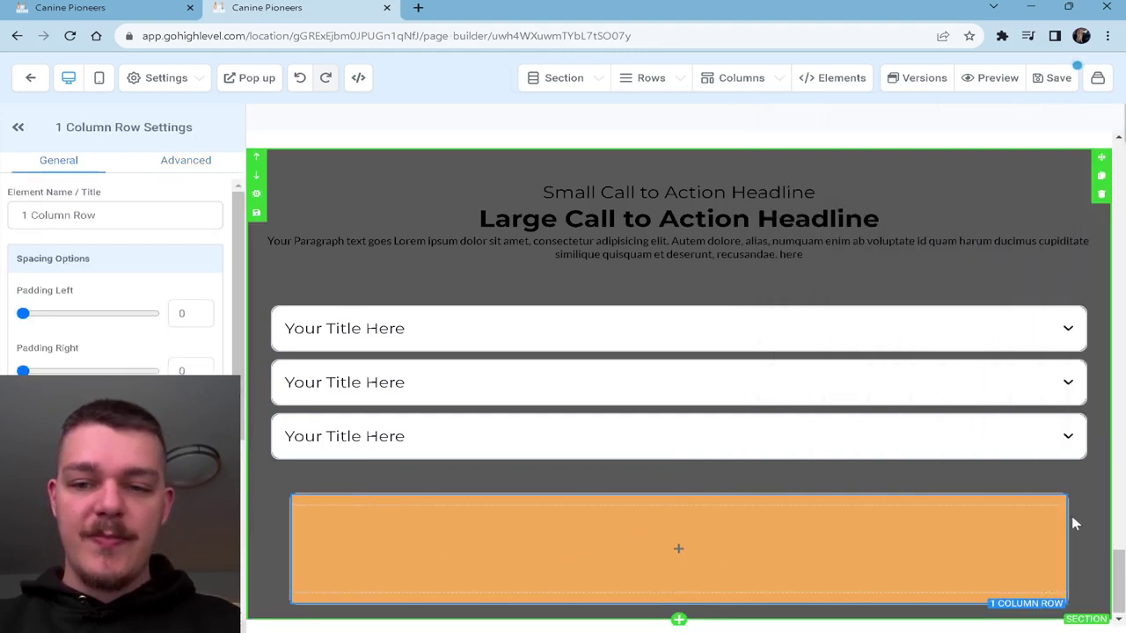
pyautogui.click(1047, 500)
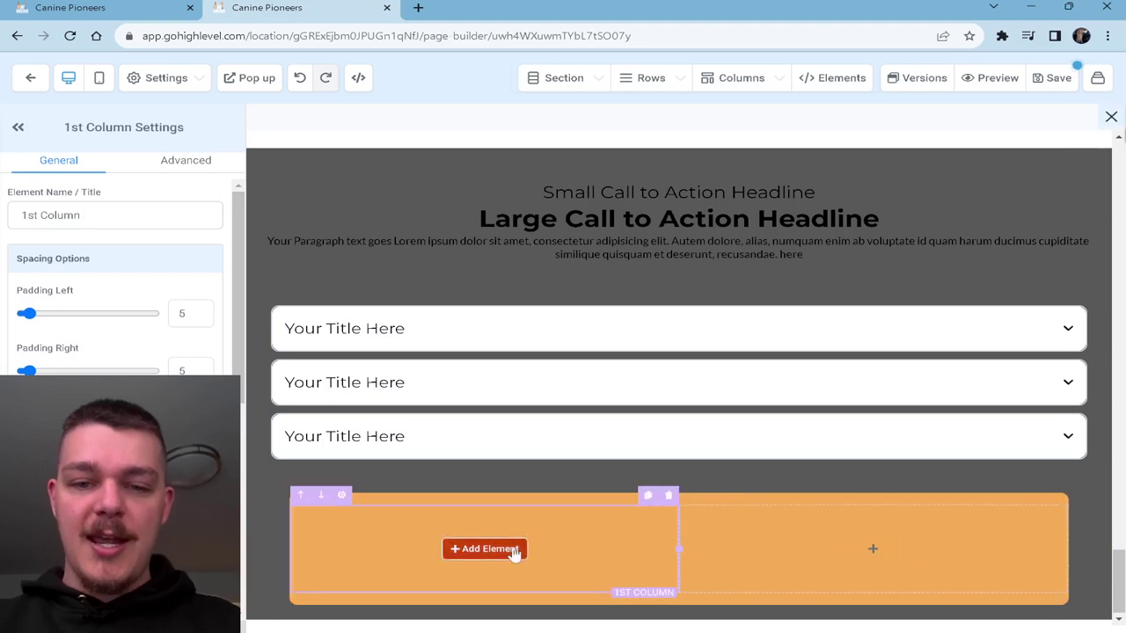
# - Add a headline to the orange row's first column and a paragraph with a button below it to the second column
pyautogui.click(515, 550)
pyautogui.scroll(5, 930, 346)
pyautogui.click(800, 222)
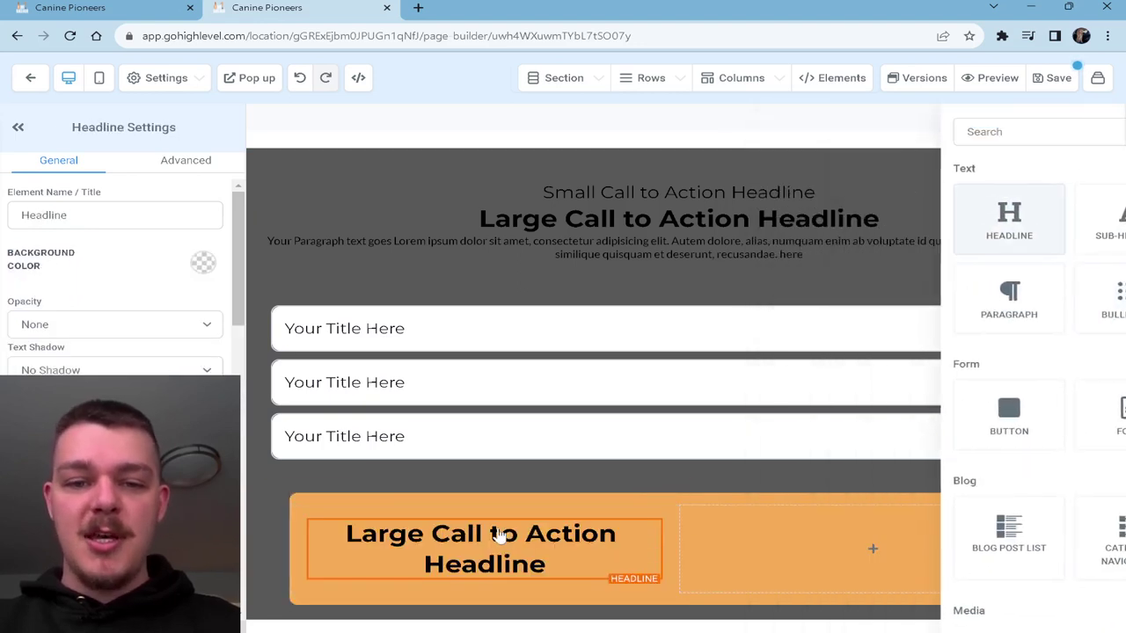
pyautogui.click(872, 548)
pyautogui.click(821, 295)
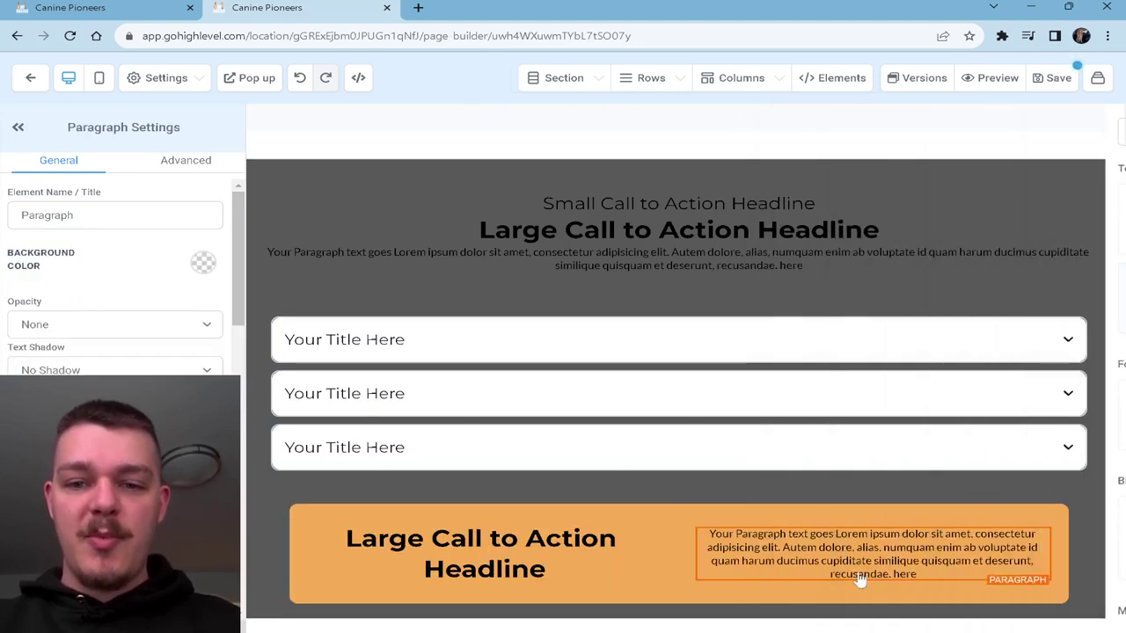
pyautogui.click(872, 580)
pyautogui.click(824, 421)
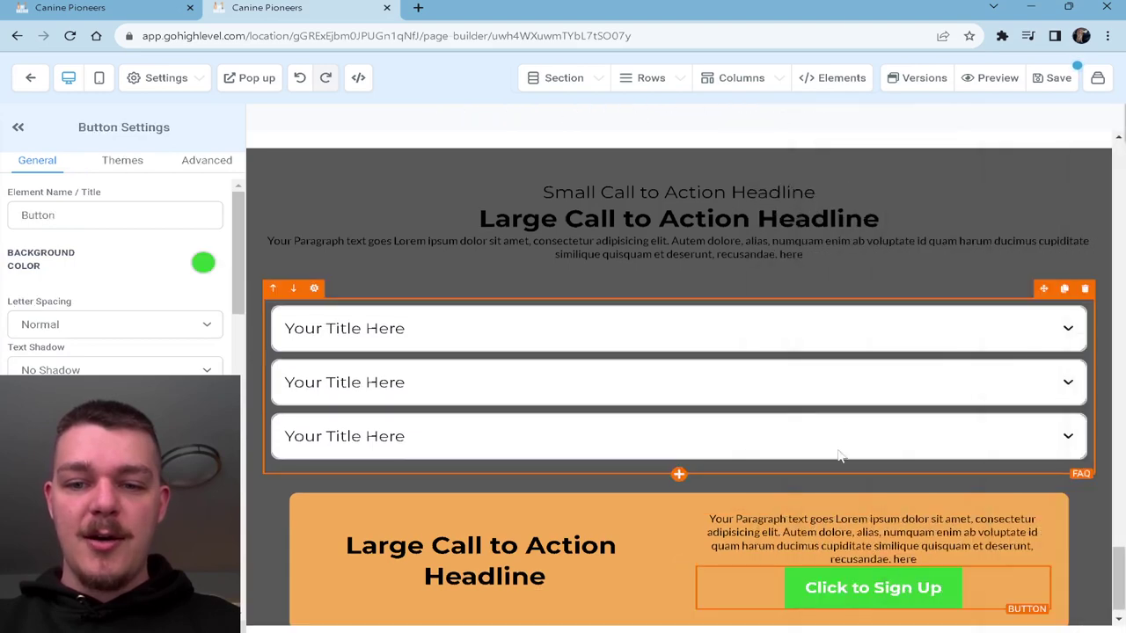
# - Duplicate the Apply Now button beside the man's photo and move the copy below the image in the Feature Headline section
pyautogui.scroll(8, 604, 372)
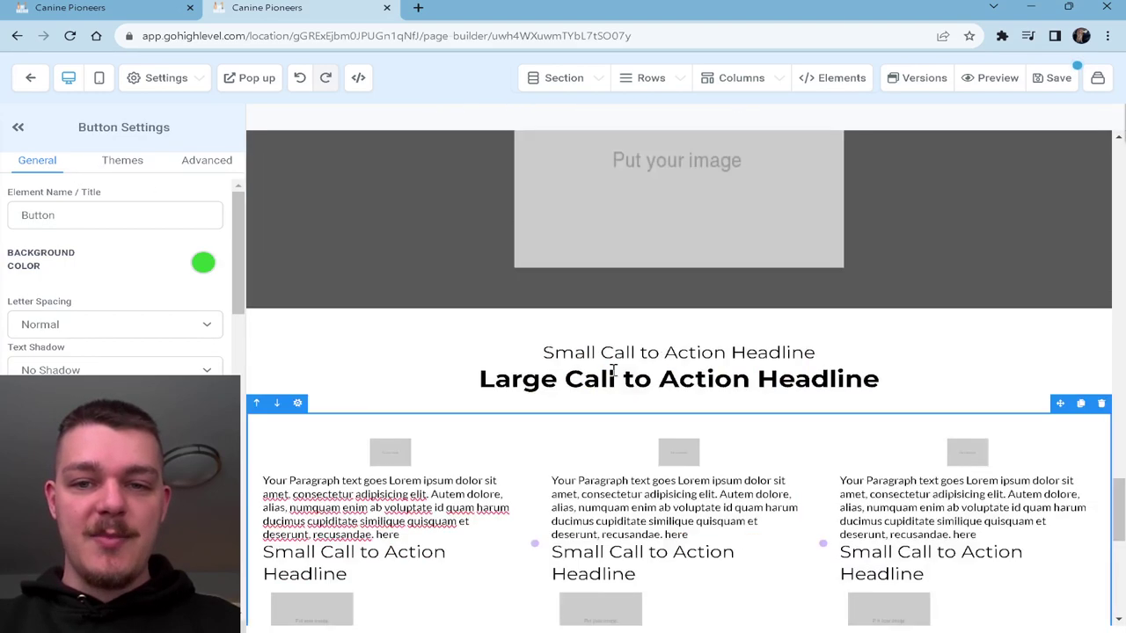
pyautogui.scroll(10, 613, 369)
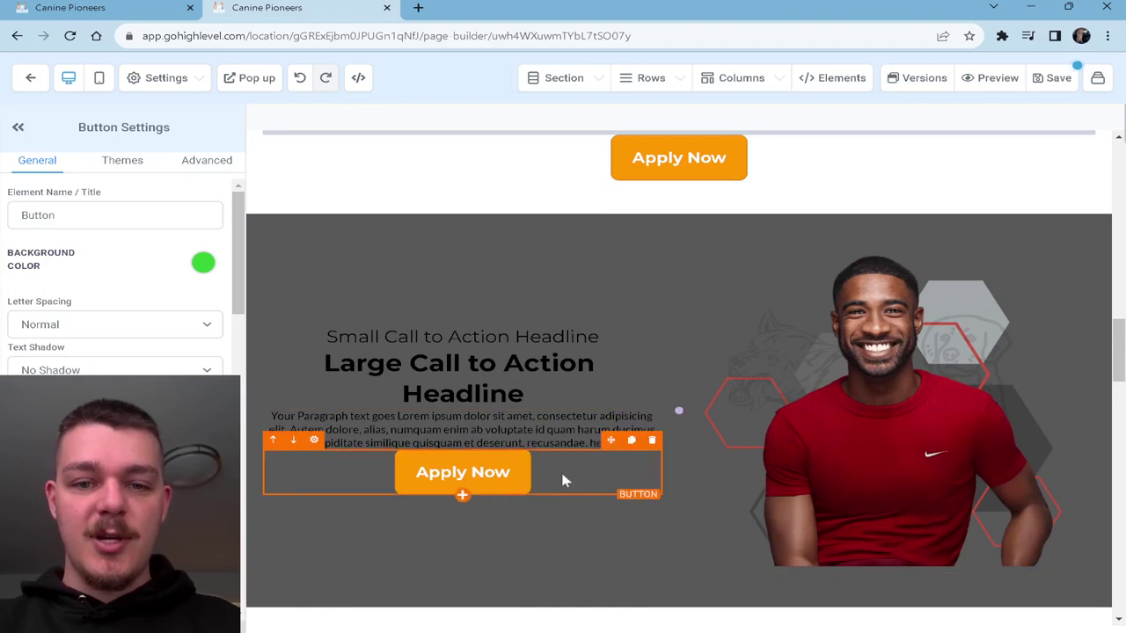
pyautogui.click(632, 439)
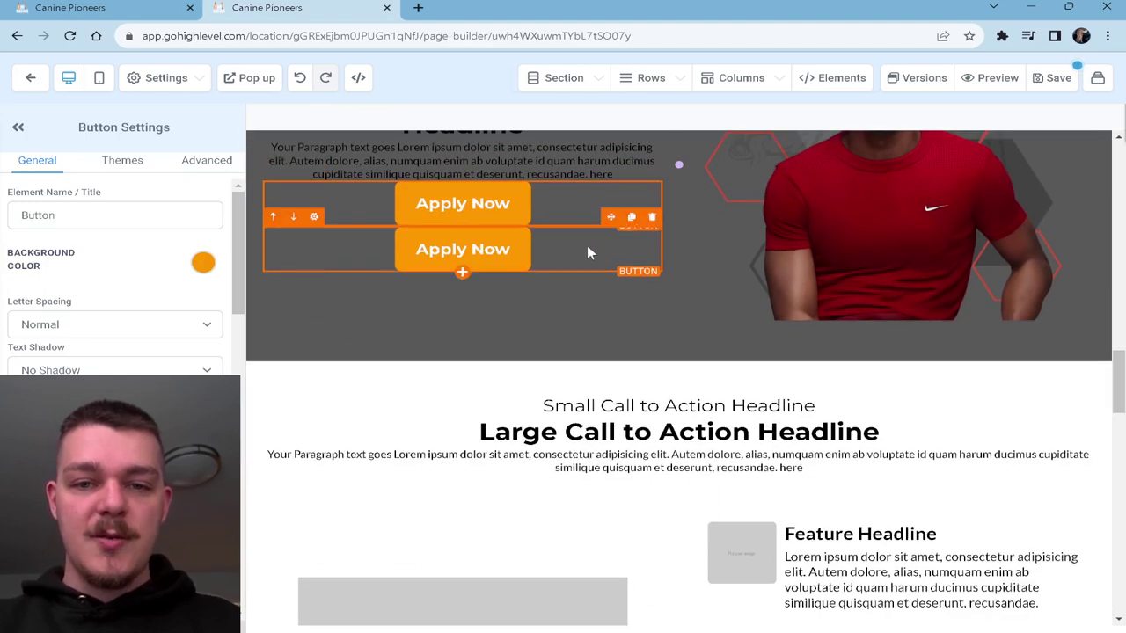
pyautogui.moveTo(610, 218); pyautogui.dragTo(695, 333)
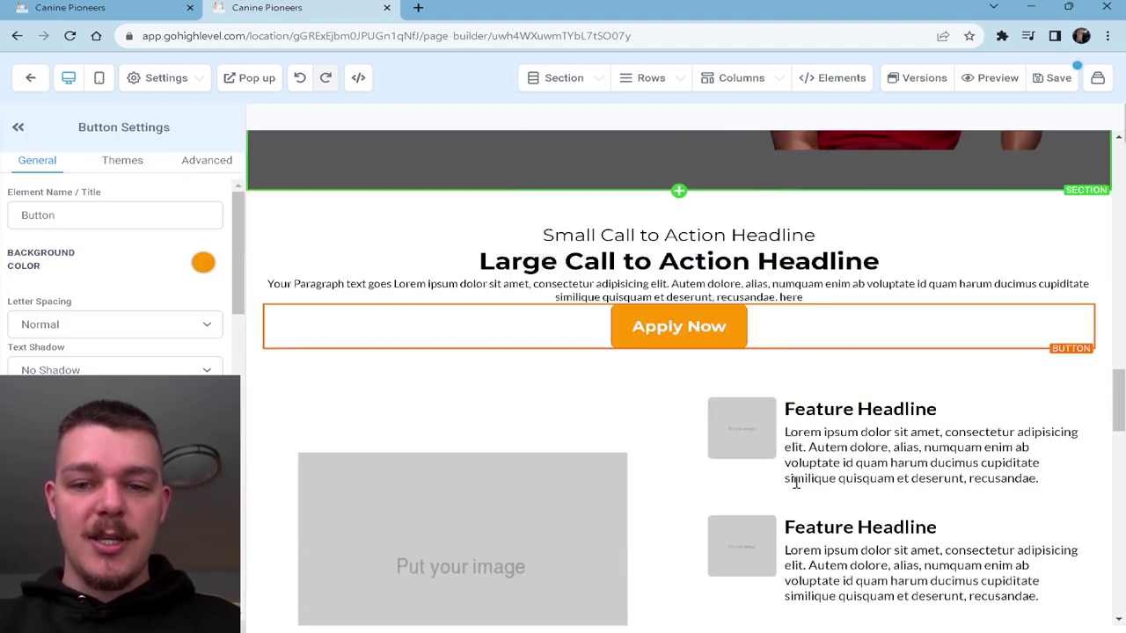
pyautogui.scroll(-3, 759, 191)
pyautogui.scroll(1, 694, 163)
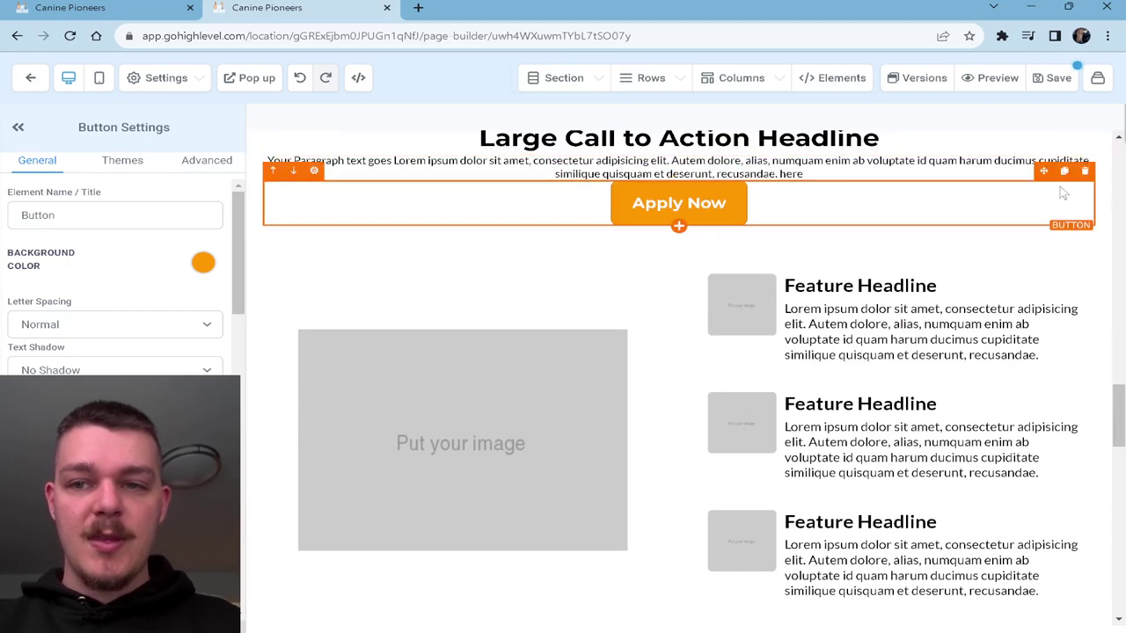
pyautogui.moveTo(1045, 176); pyautogui.dragTo(678, 548)
# - Duplicate the Apply Now button under the features image and move the copy below the image in the dark section
pyautogui.scroll(-5, 888, 439)
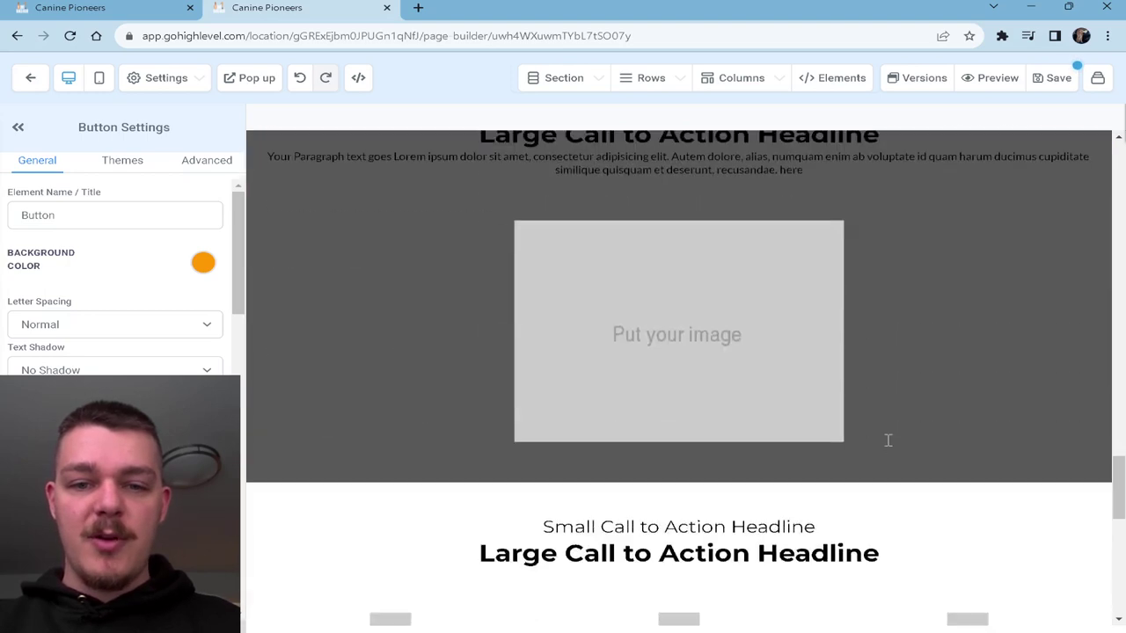
pyautogui.scroll(1, 887, 440)
pyautogui.scroll(2, 887, 440)
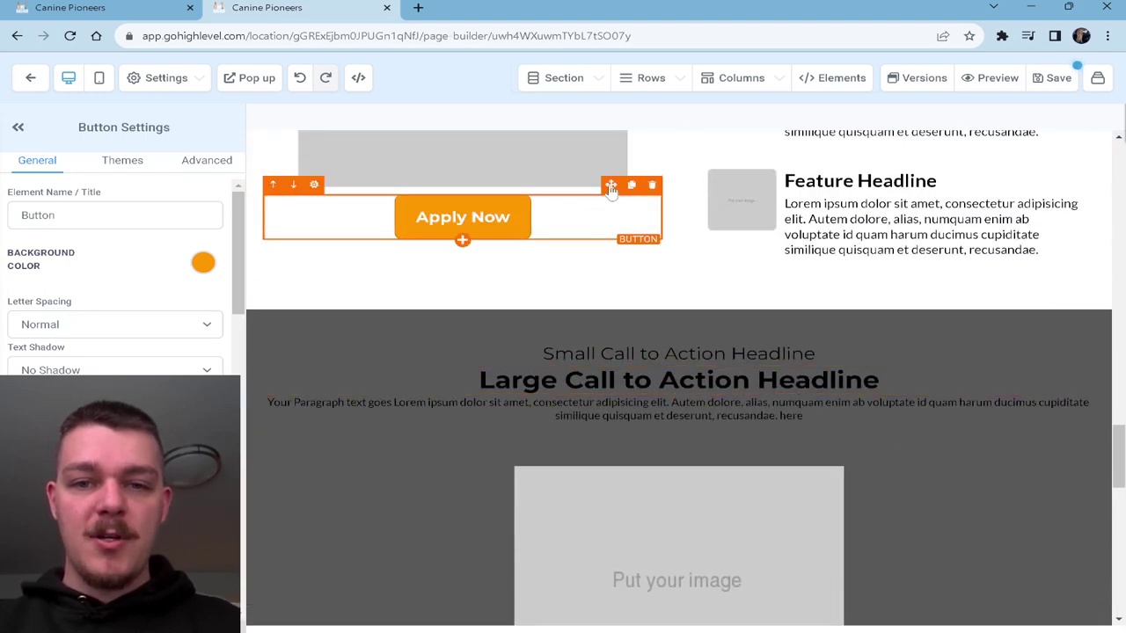
pyautogui.click(632, 186)
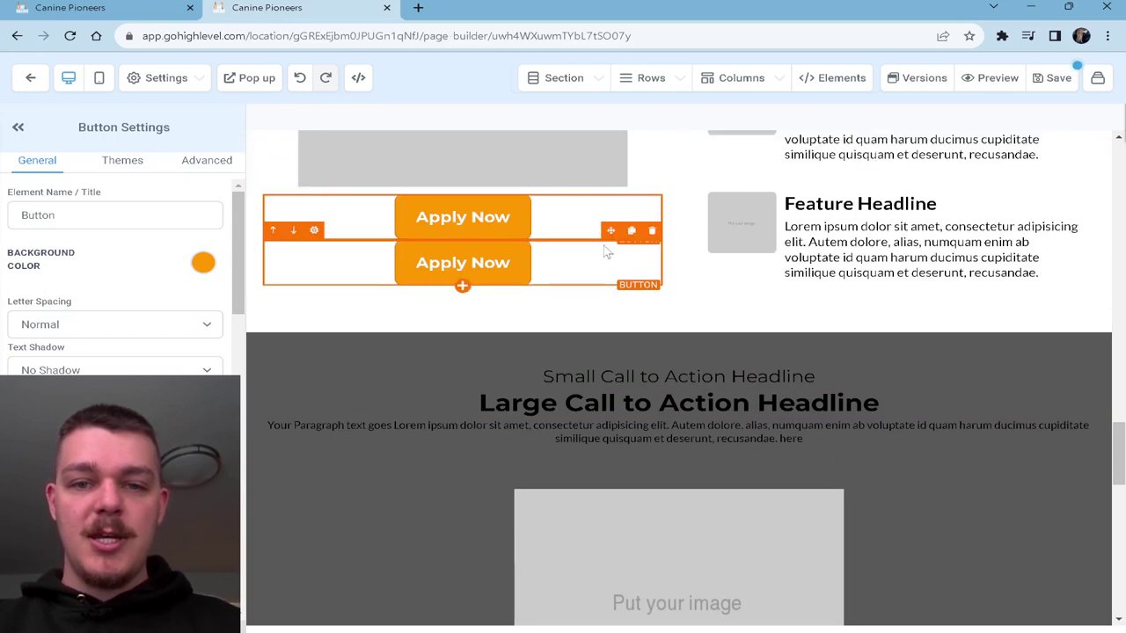
pyautogui.moveTo(623, 264); pyautogui.dragTo(862, 369)
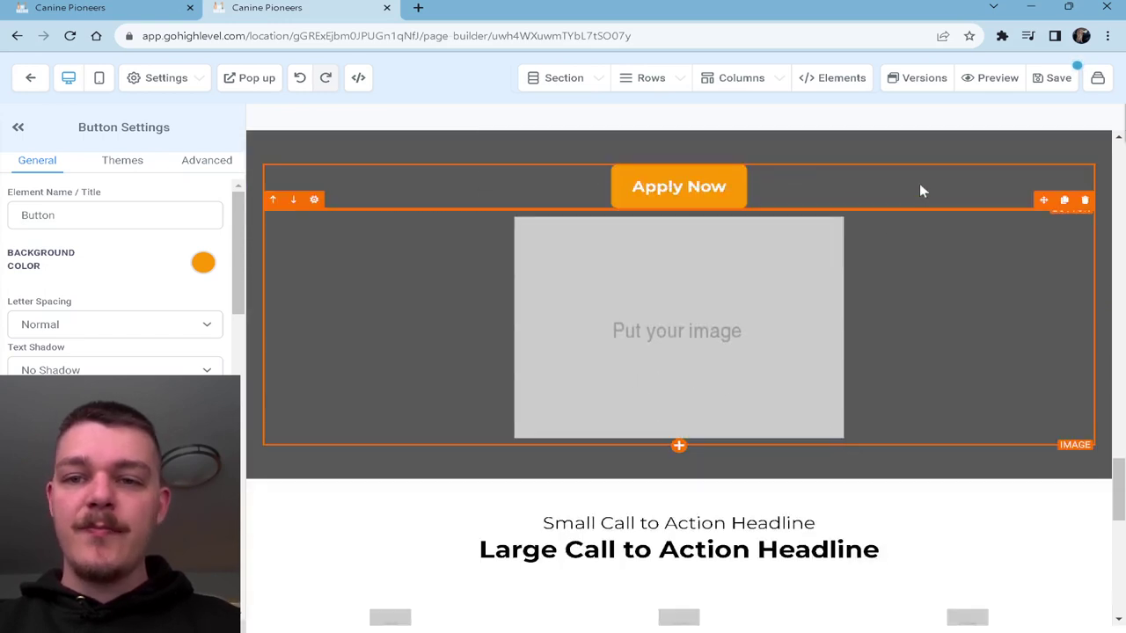
pyautogui.moveTo(1043, 161); pyautogui.dragTo(1010, 369)
# - Replace the green Click to Sign Up button in the orange row with an Apply Now button below the paragraph
pyautogui.moveTo(1044, 308); pyautogui.dragTo(943, 485)
pyautogui.scroll(-4, 879, 395)
pyautogui.moveTo(1046, 155); pyautogui.dragTo(1011, 492)
pyautogui.click(1041, 556)
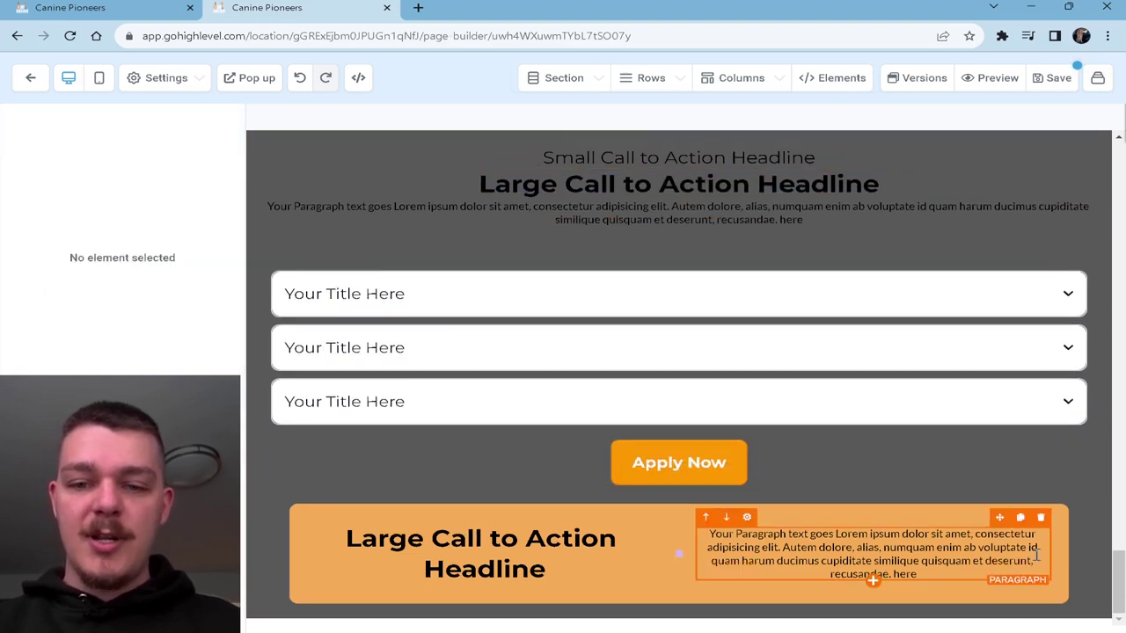
pyautogui.moveTo(1059, 440); pyautogui.dragTo(949, 559)
# - Set the background of the Apply Now button in the orange call-to-action row to white
pyautogui.scroll(-10, 207, 182)
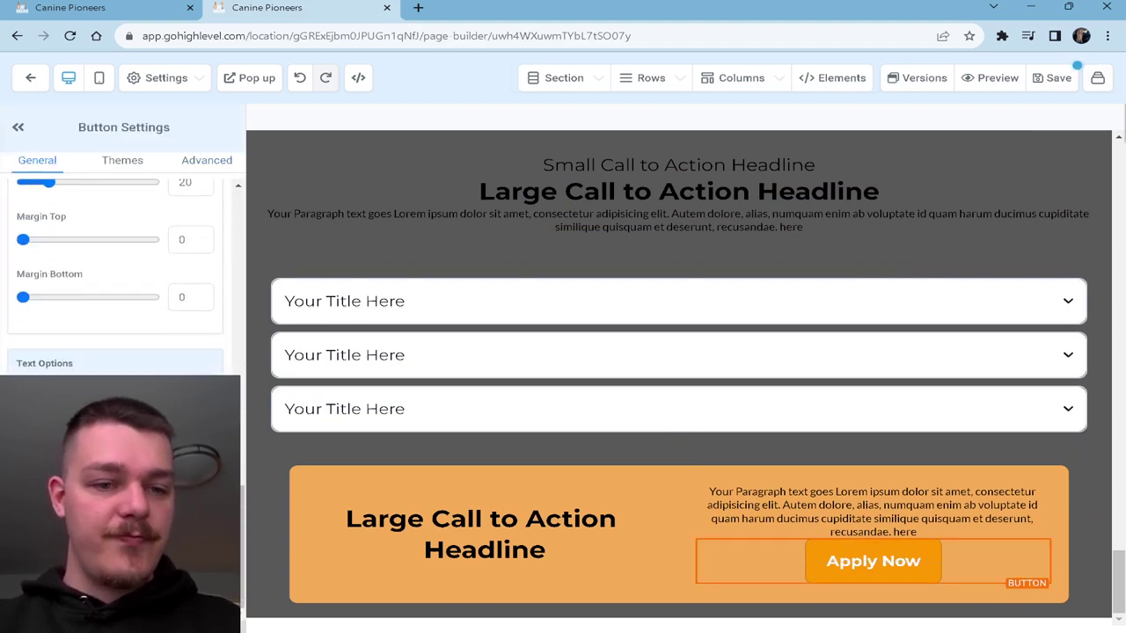
pyautogui.scroll(10, 115, 263)
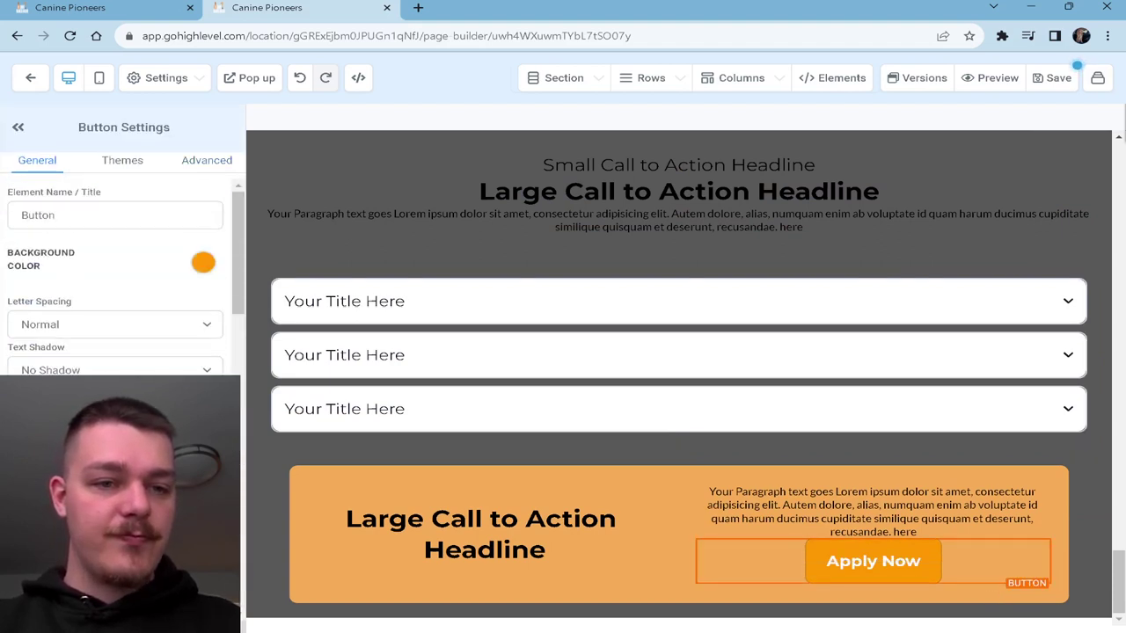
pyautogui.click(210, 162)
pyautogui.click(56, 273)
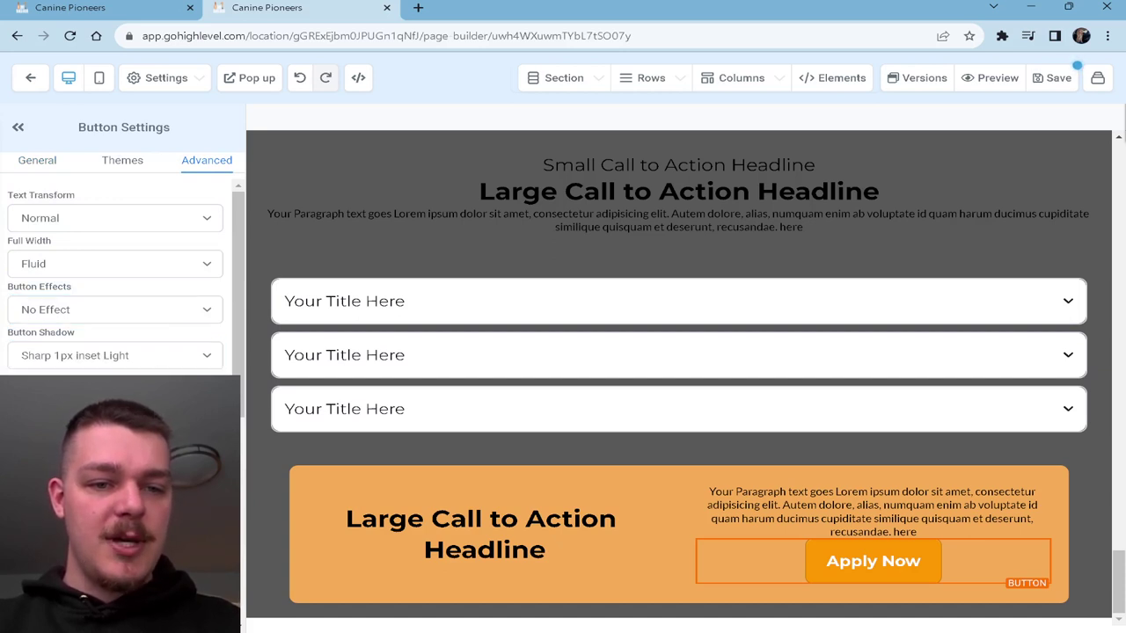
pyautogui.moveTo(881, 588)
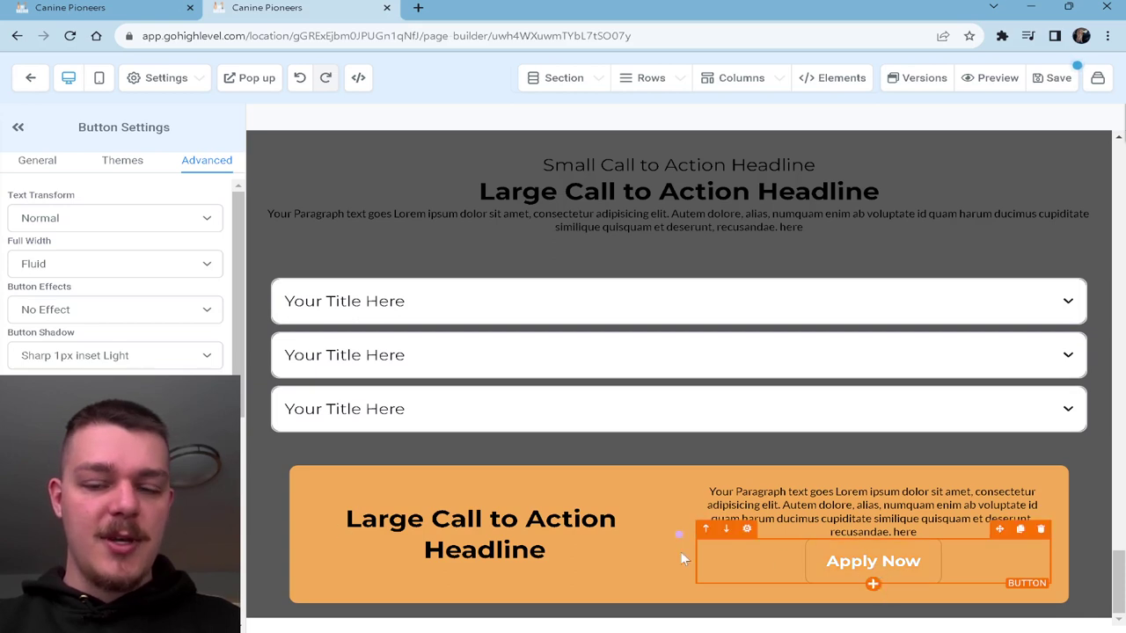
pyautogui.click(123, 162)
pyautogui.click(49, 161)
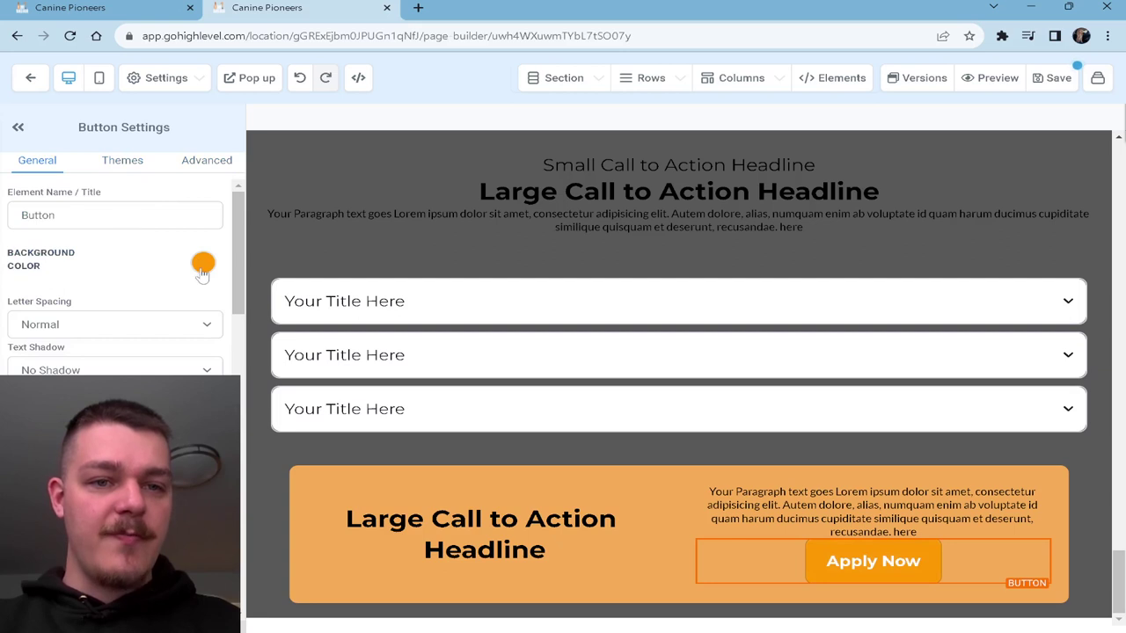
pyautogui.click(202, 265)
pyautogui.click(147, 359)
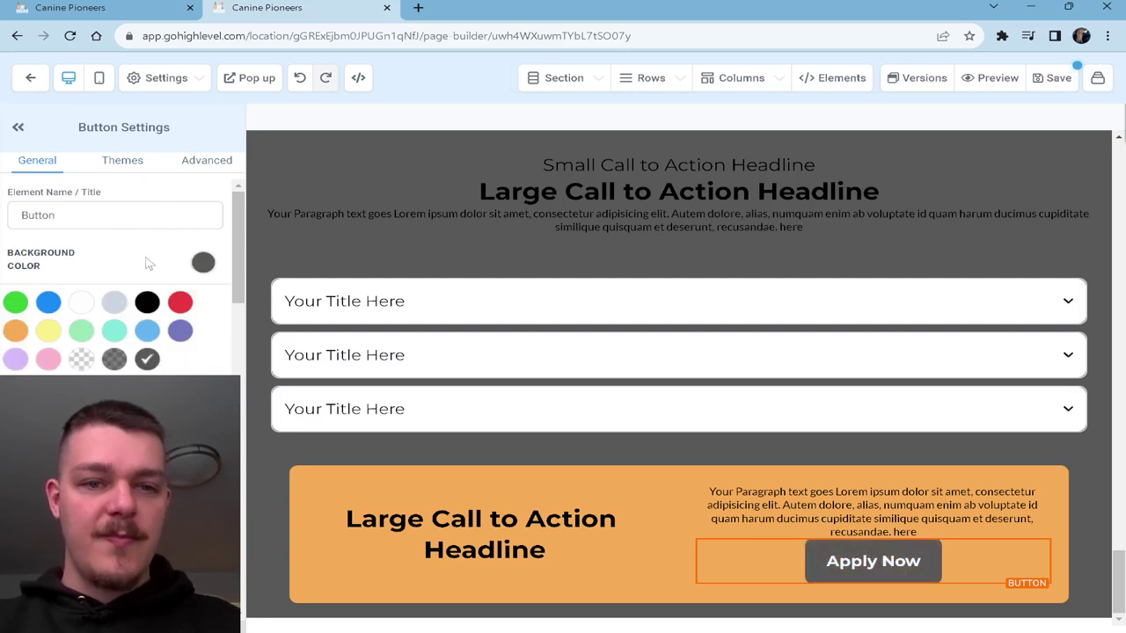
pyautogui.click(77, 306)
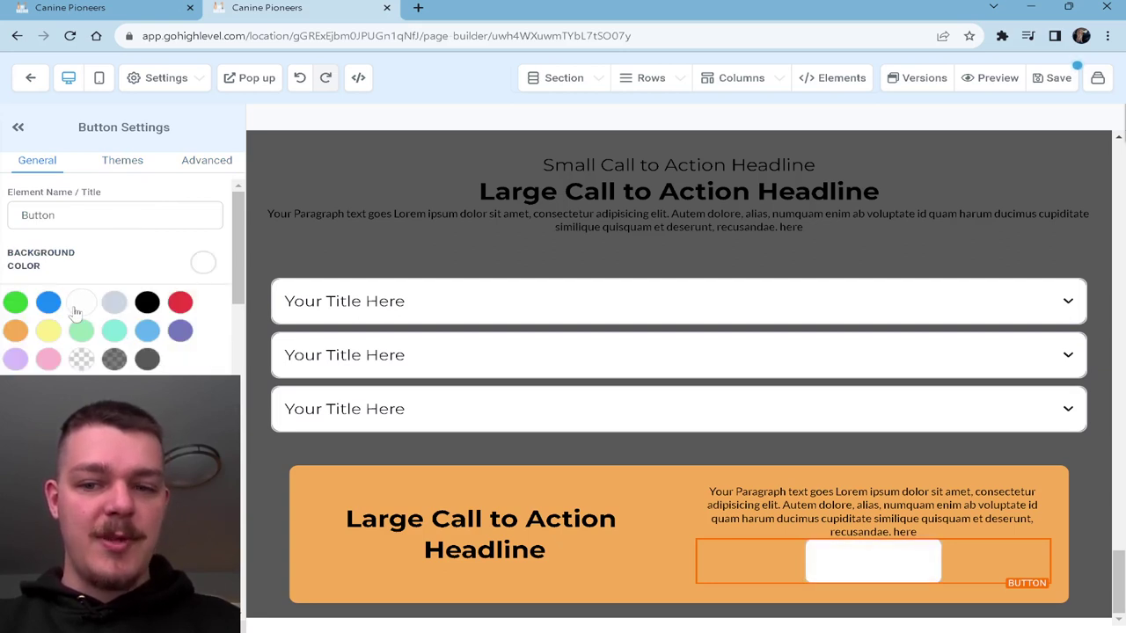
pyautogui.click(199, 264)
# - Set the text of the orange row's Apply Now button to the light orange swatch and save the page
pyautogui.scroll(-3, 161, 329)
pyautogui.scroll(-3, 162, 332)
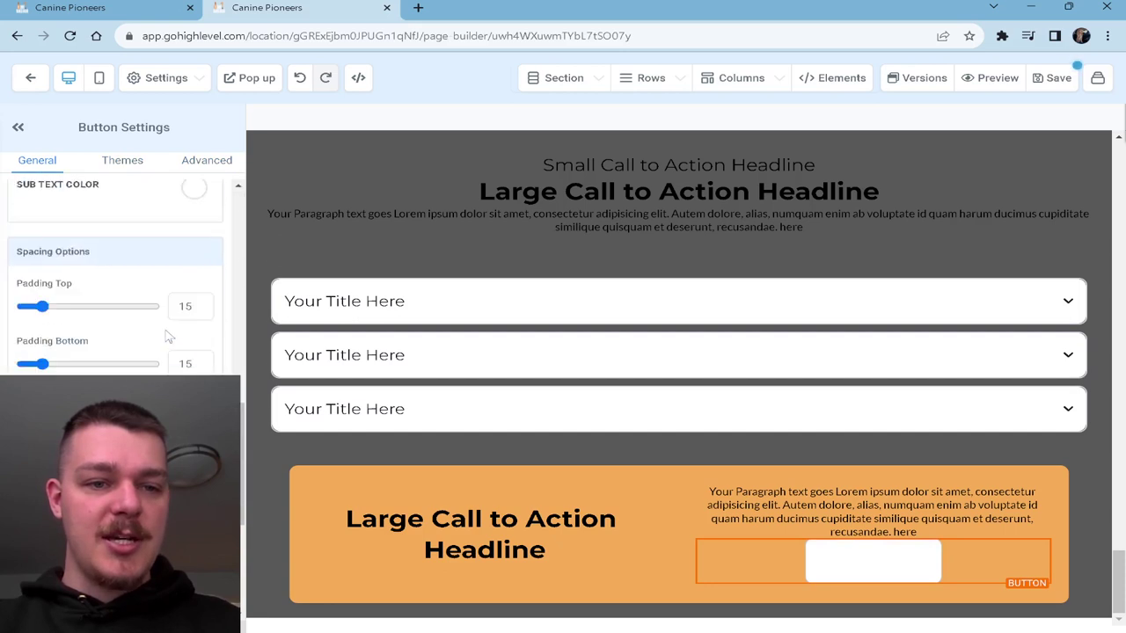
pyautogui.scroll(2, 159, 336)
pyautogui.click(197, 265)
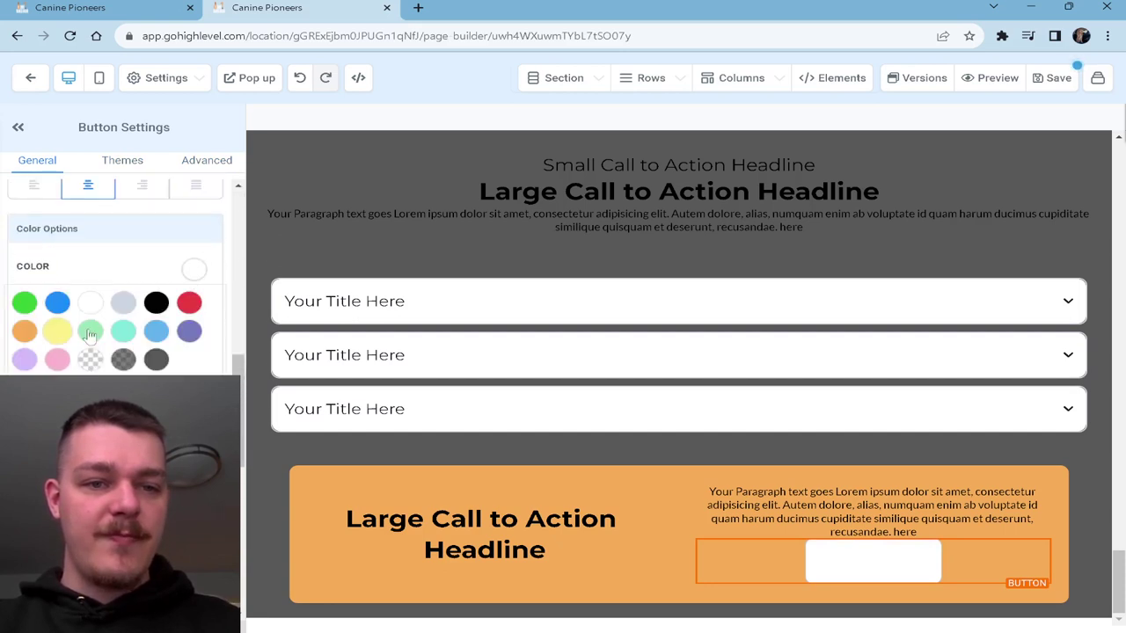
pyautogui.click(26, 333)
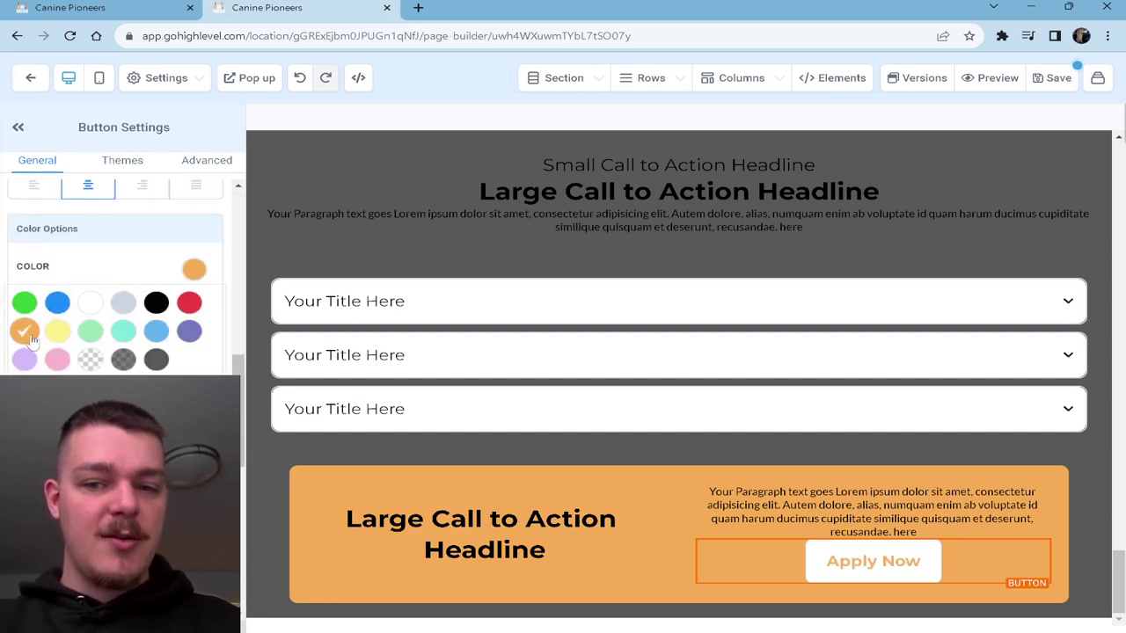
pyautogui.click(1044, 79)
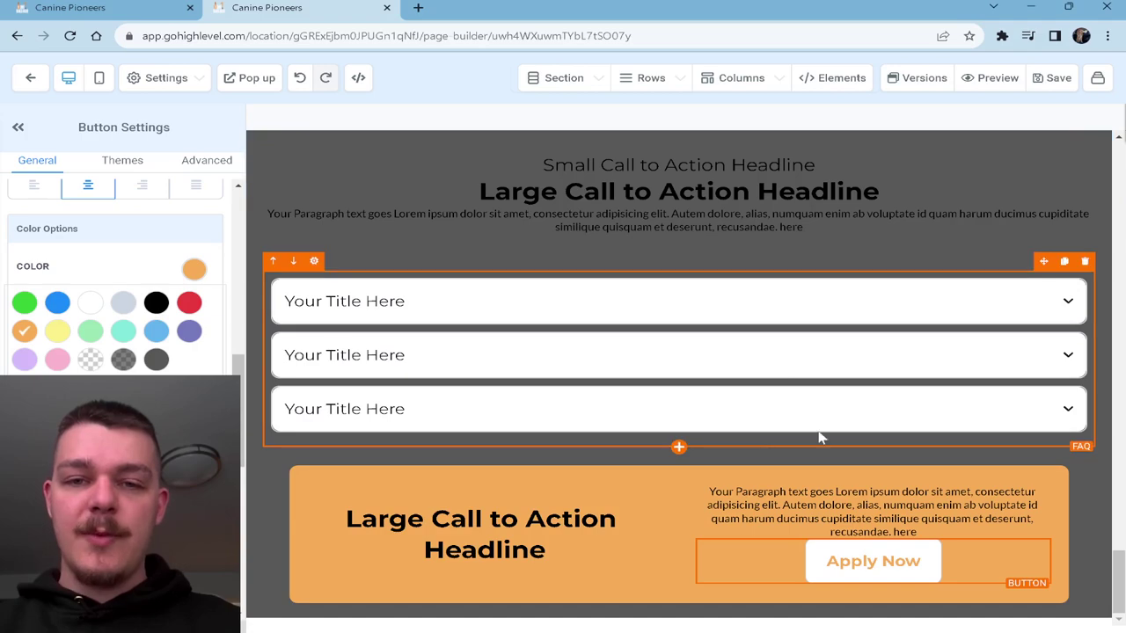
# - Add a full-width section directly below the hero section with the man's photo and give it a light orange background
pyautogui.scroll(2, 774, 342)
pyautogui.scroll(-5, 746, 296)
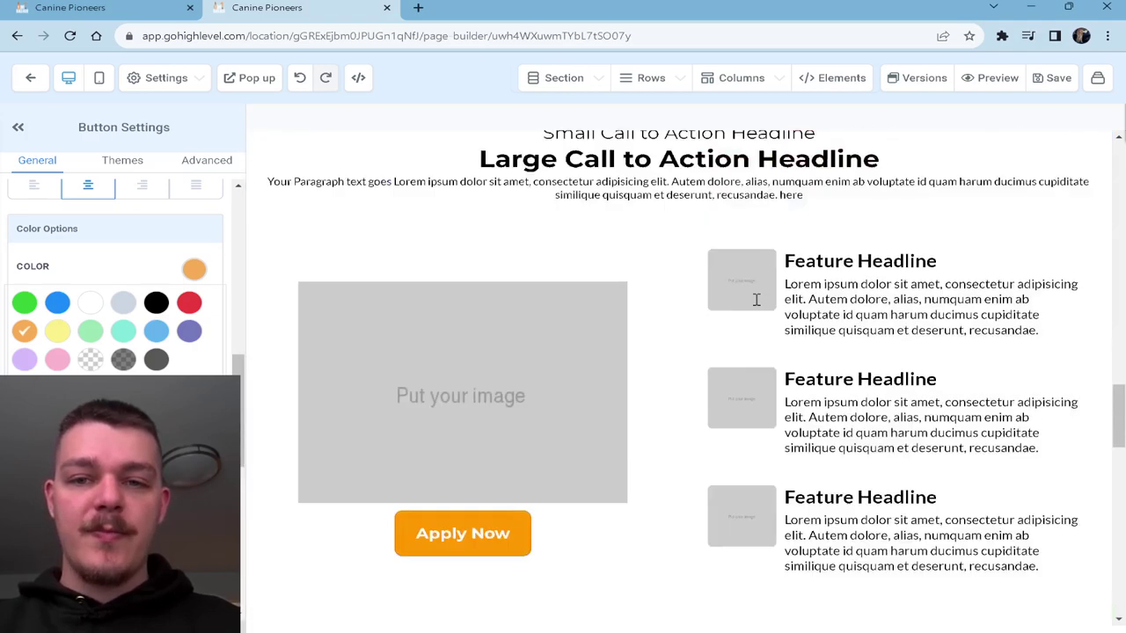
pyautogui.scroll(10, 753, 299)
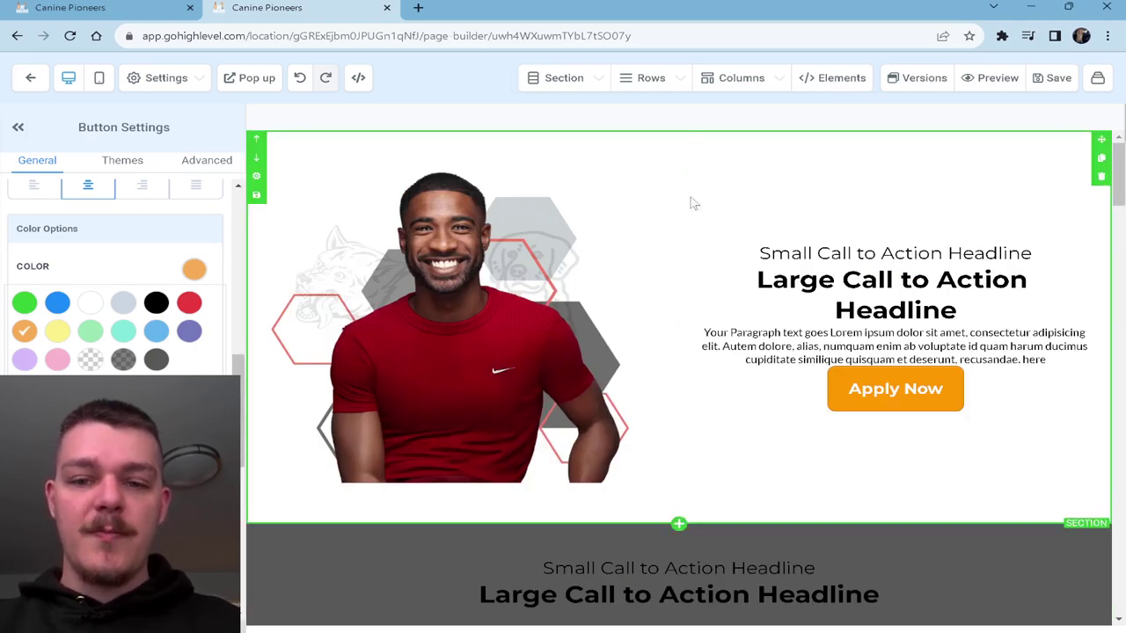
pyautogui.click(678, 524)
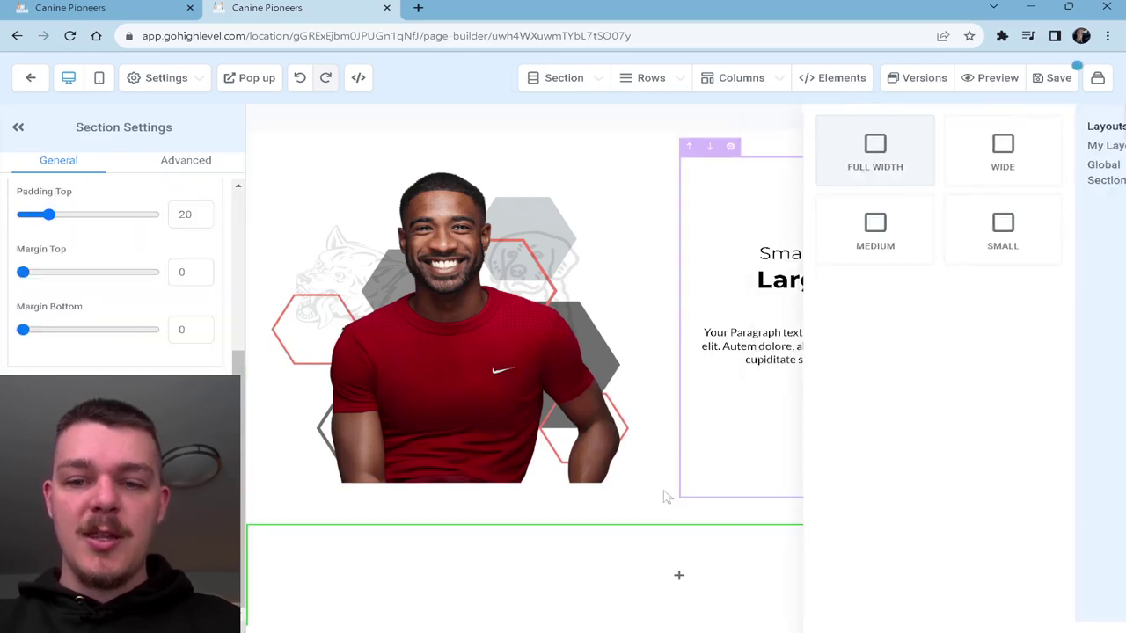
pyautogui.scroll(-2, 727, 558)
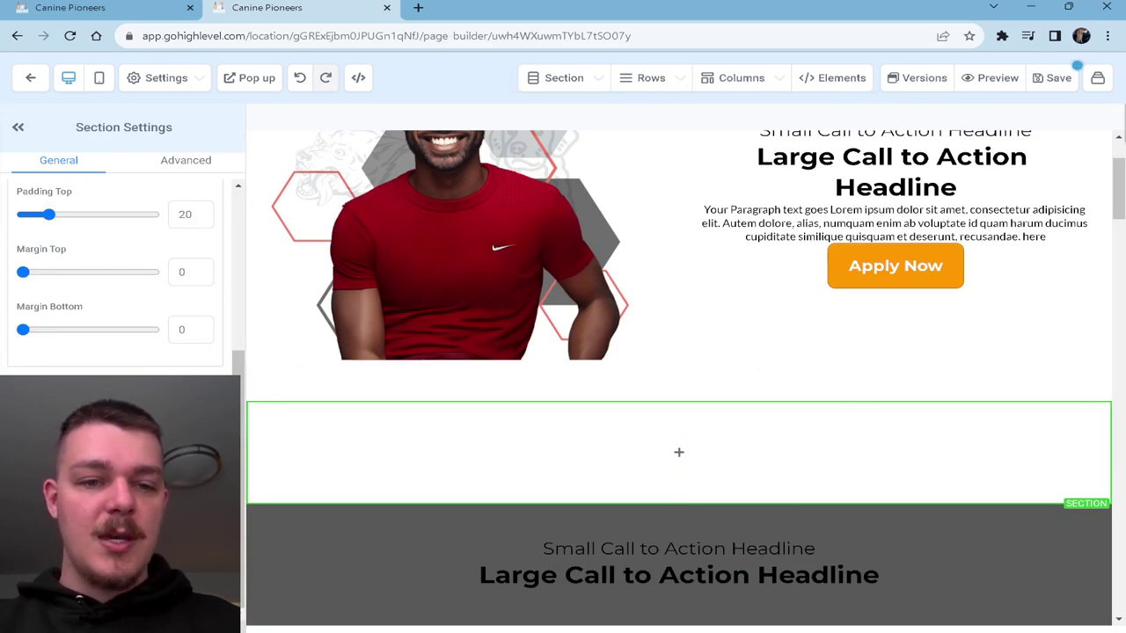
pyautogui.scroll(-2, 114, 272)
pyautogui.click(16, 340)
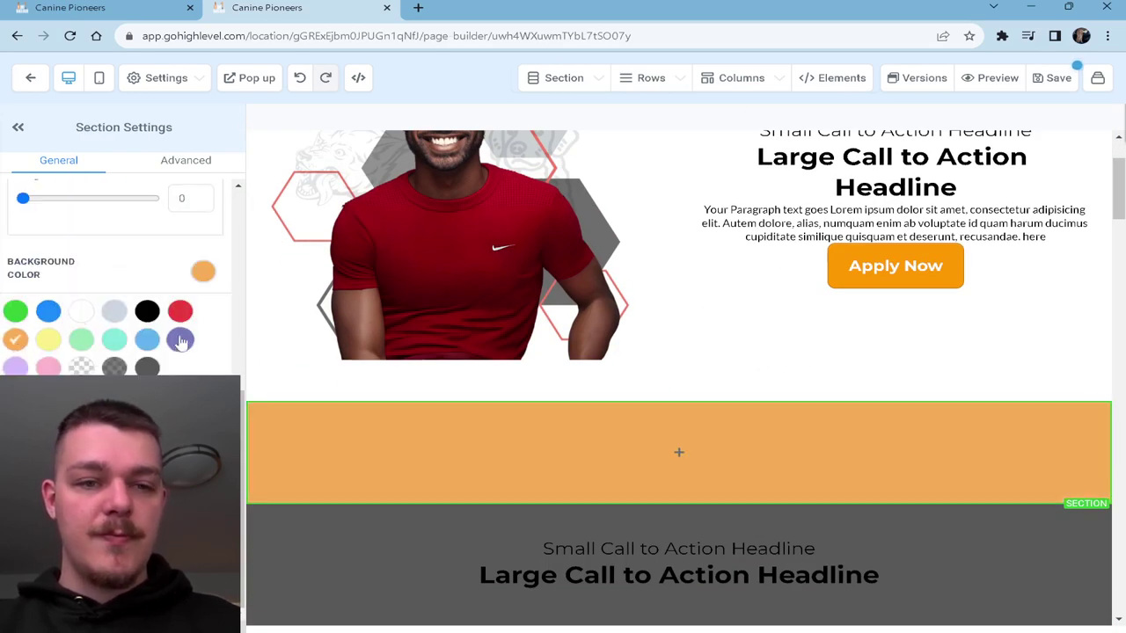
# - Set the top and bottom padding of the new orange section to 0
pyautogui.scroll(4, 205, 270)
pyautogui.moveTo(50, 337); pyautogui.dragTo(23, 337)
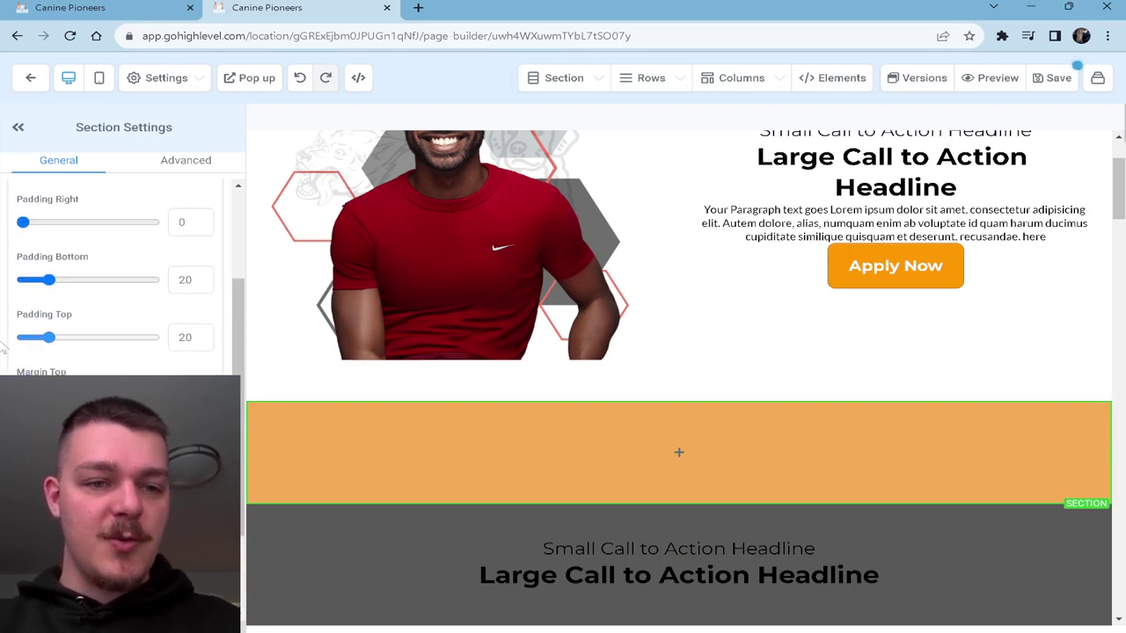
pyautogui.moveTo(58, 283); pyautogui.dragTo(22, 281)
pyautogui.scroll(2, 76, 282)
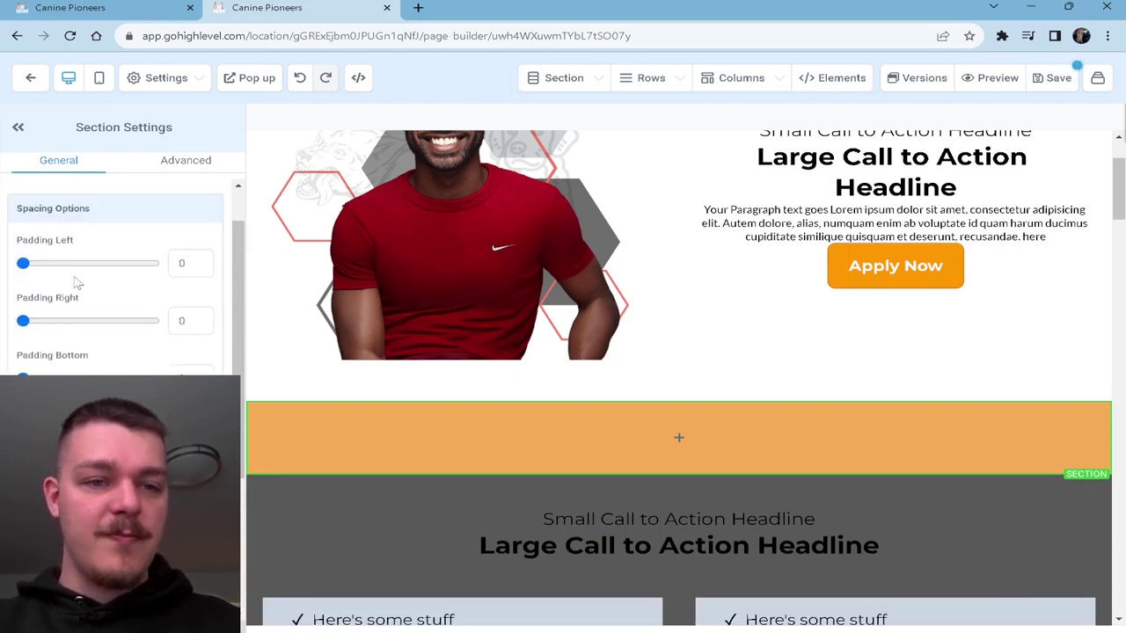
# - Add a one-column row to the orange section and reduce the row's top padding to the minimum
pyautogui.click(678, 437)
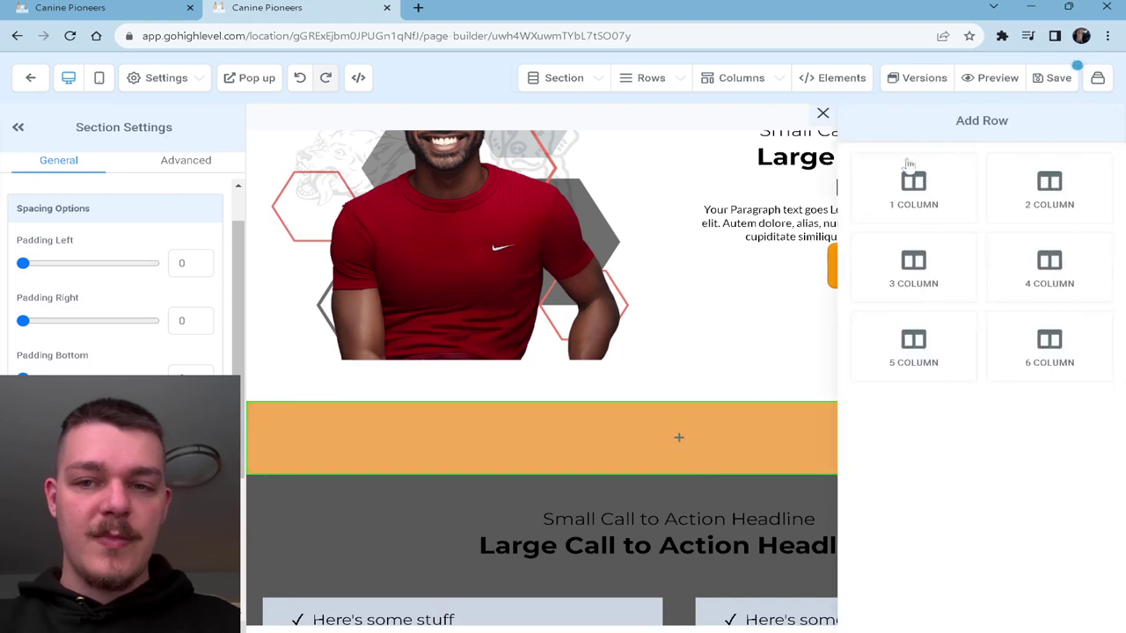
pyautogui.click(922, 207)
pyautogui.moveTo(42, 378); pyautogui.dragTo(23, 378)
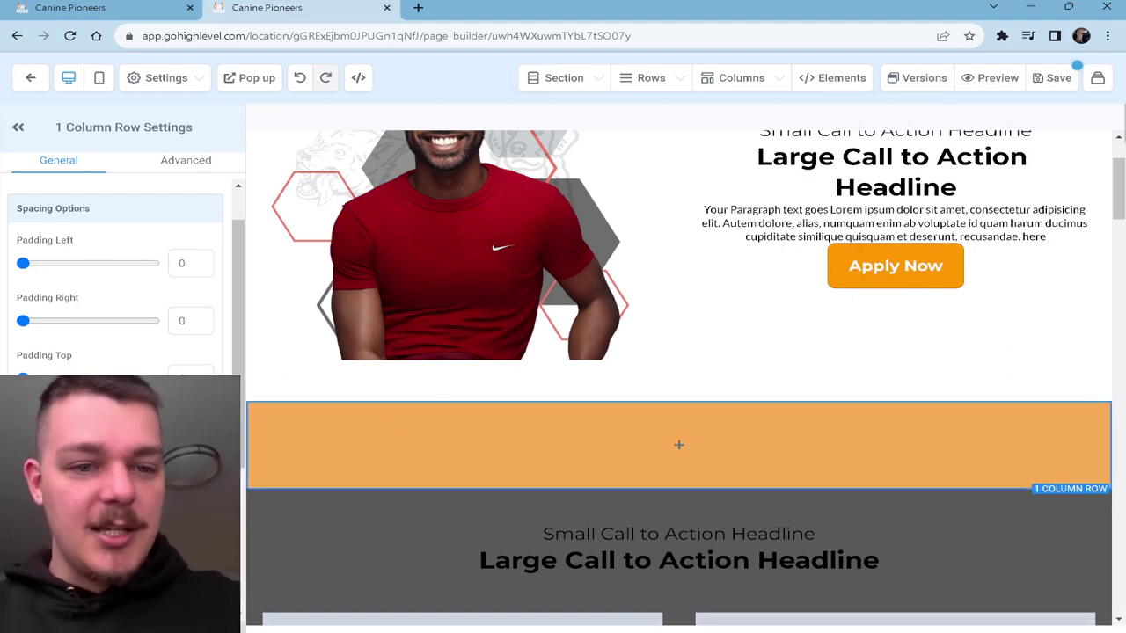
# - Insert a divider into the orange section's column and make its black line thicker
pyautogui.click(662, 448)
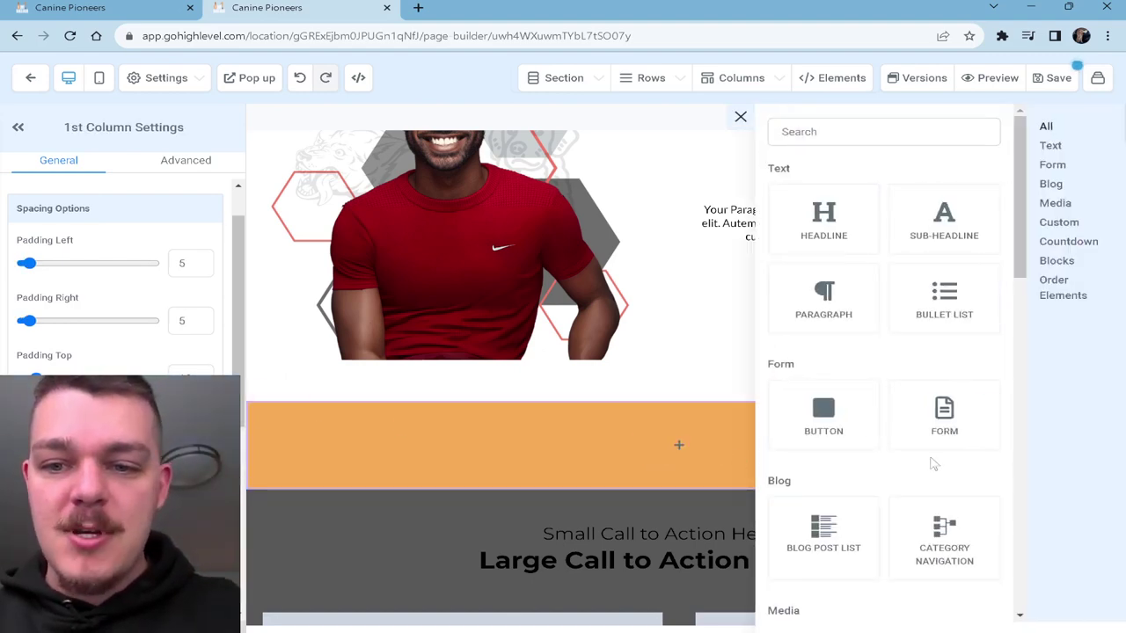
pyautogui.scroll(-5, 935, 466)
pyautogui.scroll(-4, 934, 467)
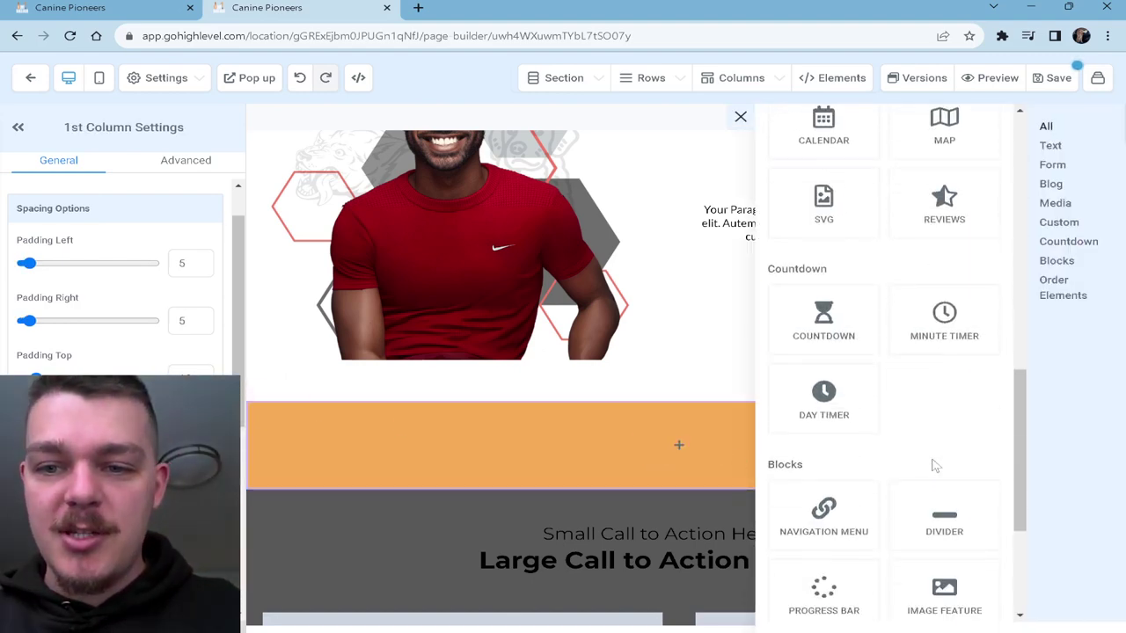
pyautogui.click(956, 519)
pyautogui.scroll(-2, 119, 281)
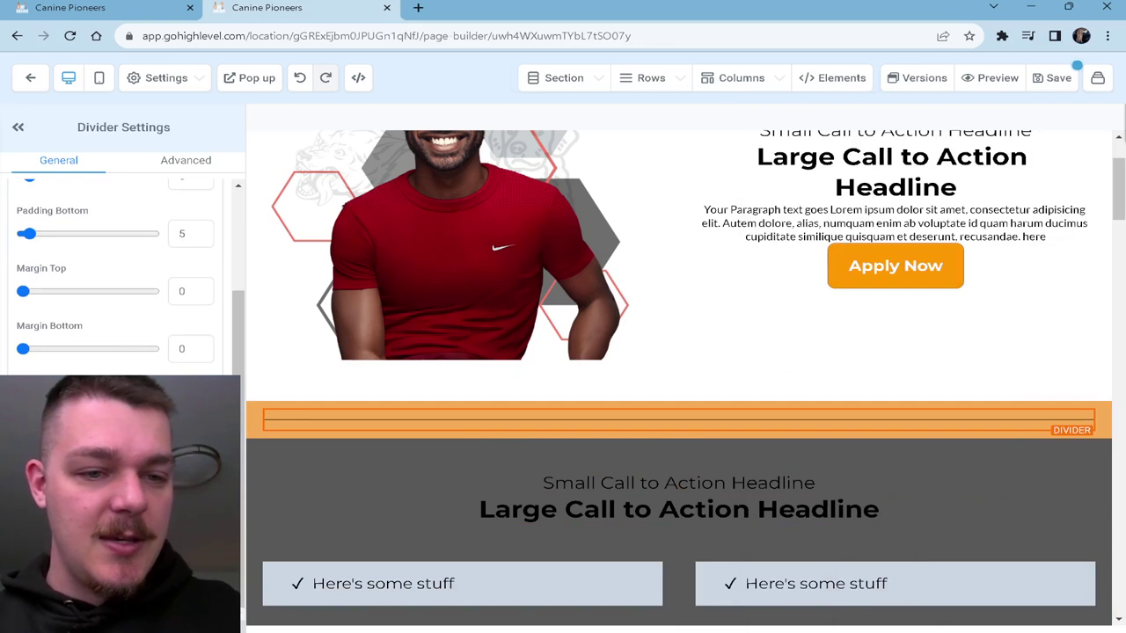
pyautogui.scroll(3, 119, 264)
pyautogui.scroll(-3, 119, 264)
pyautogui.click(389, 444)
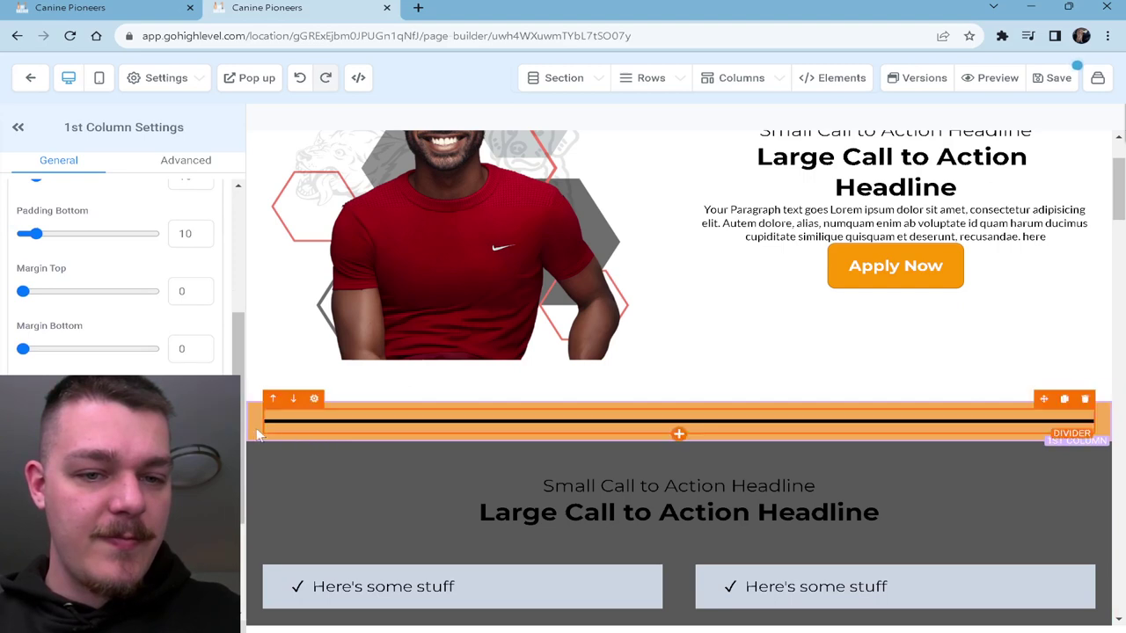
# - Replace the divider section's orange background so that the section is white
pyautogui.click(17, 128)
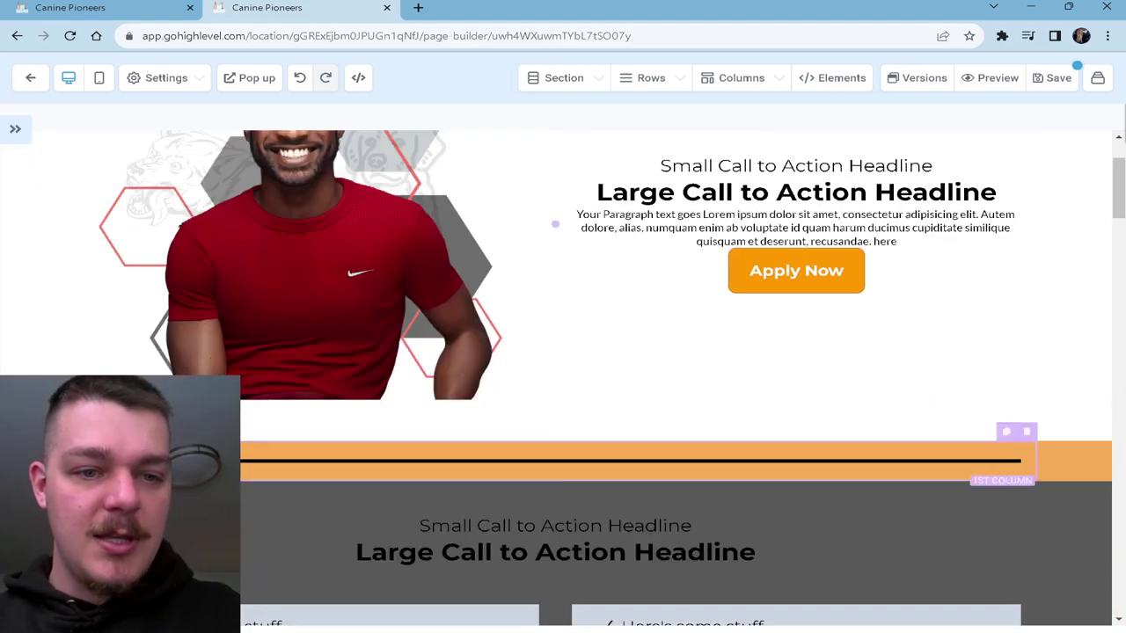
pyautogui.click(1086, 433)
pyautogui.scroll(-3, 115, 273)
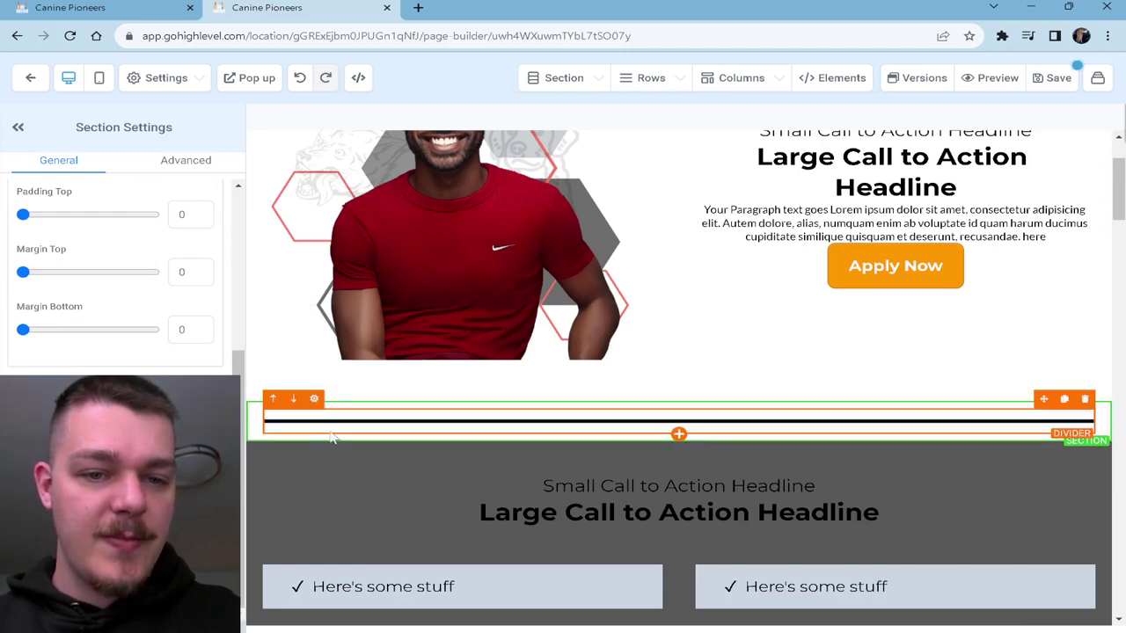
# - Keep the section's top padding at 0 and set the divider's top and bottom padding to 0
pyautogui.scroll(2, 115, 273)
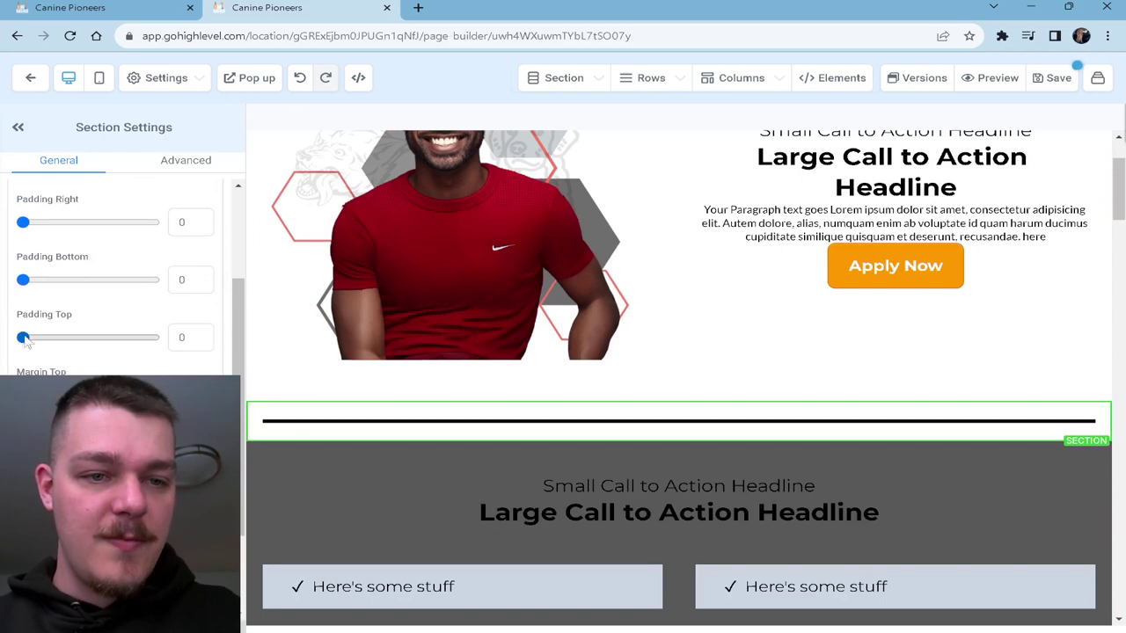
pyautogui.moveTo(22, 337); pyautogui.dragTo(100, 337)
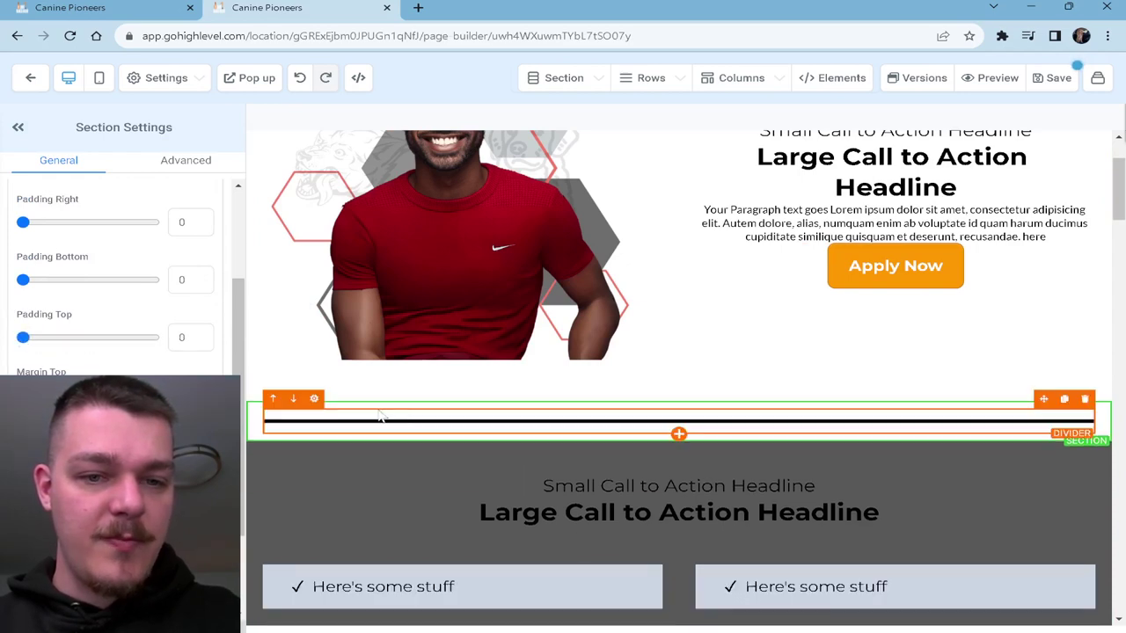
pyautogui.click(415, 434)
pyautogui.moveTo(22, 370); pyautogui.dragTo(23, 371)
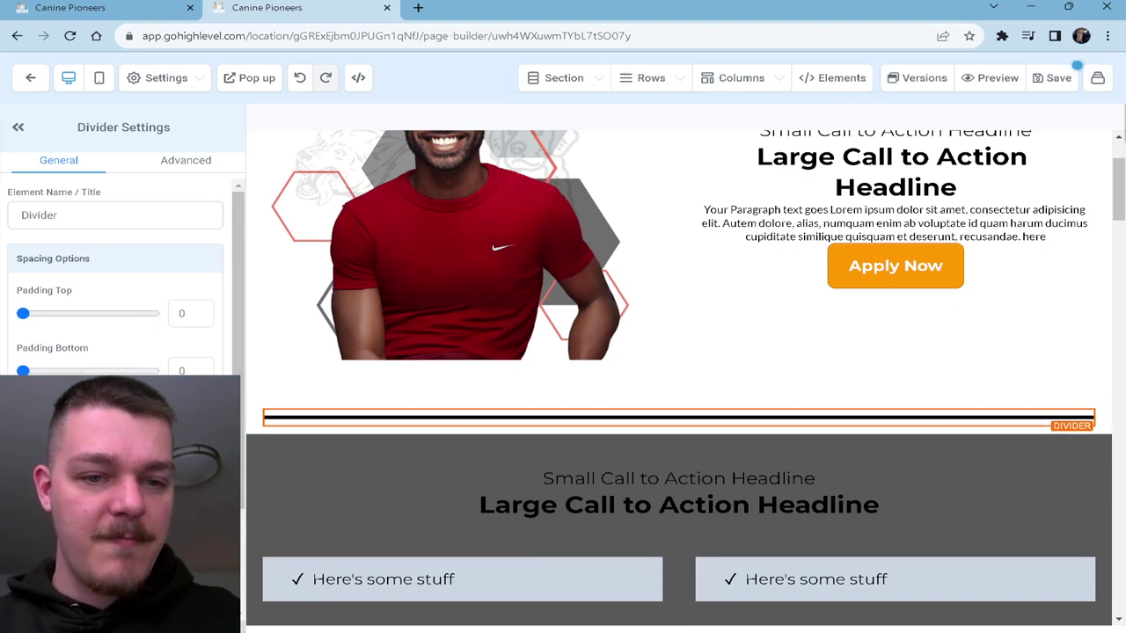
# - Widen the divider section's content so the black line stretches across the entire page width
pyautogui.click(322, 431)
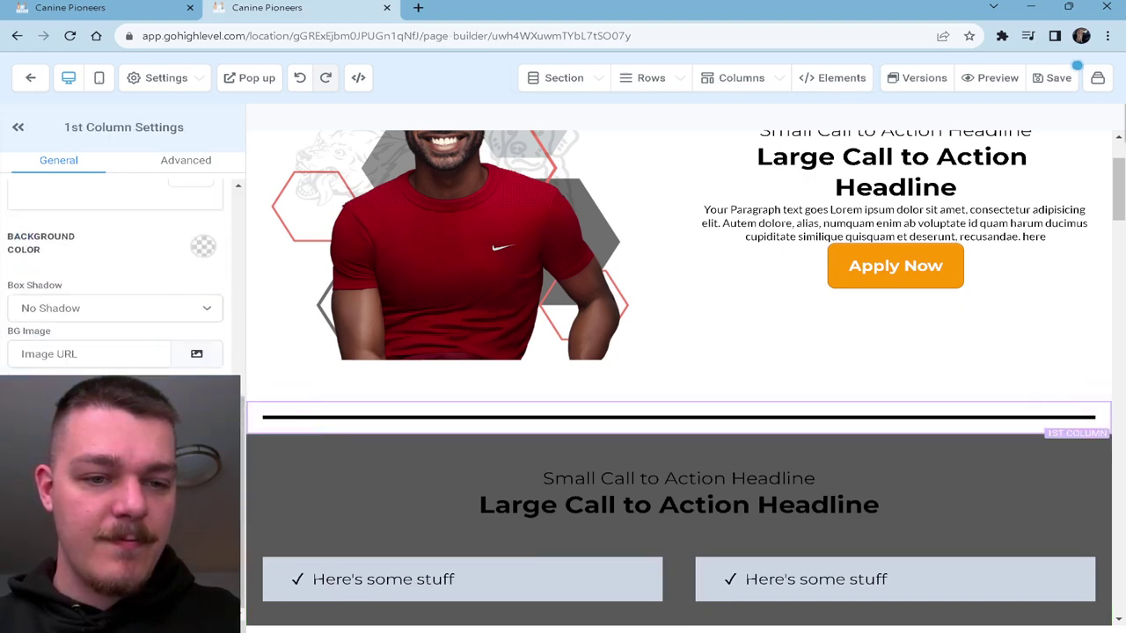
pyautogui.moveTo(260, 428)
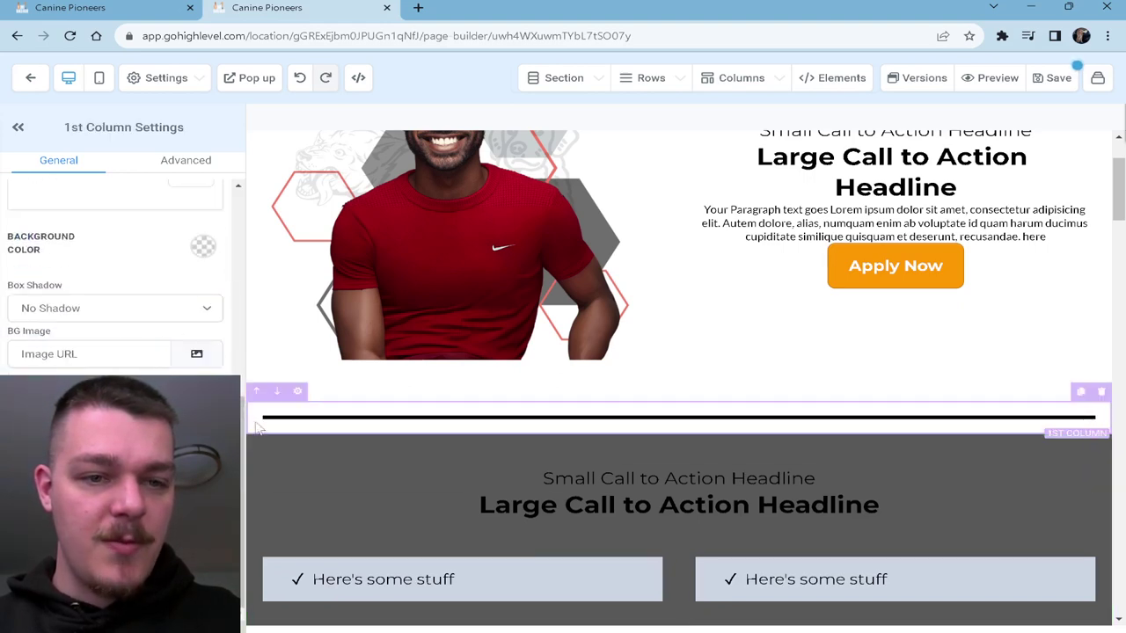
pyautogui.click(18, 127)
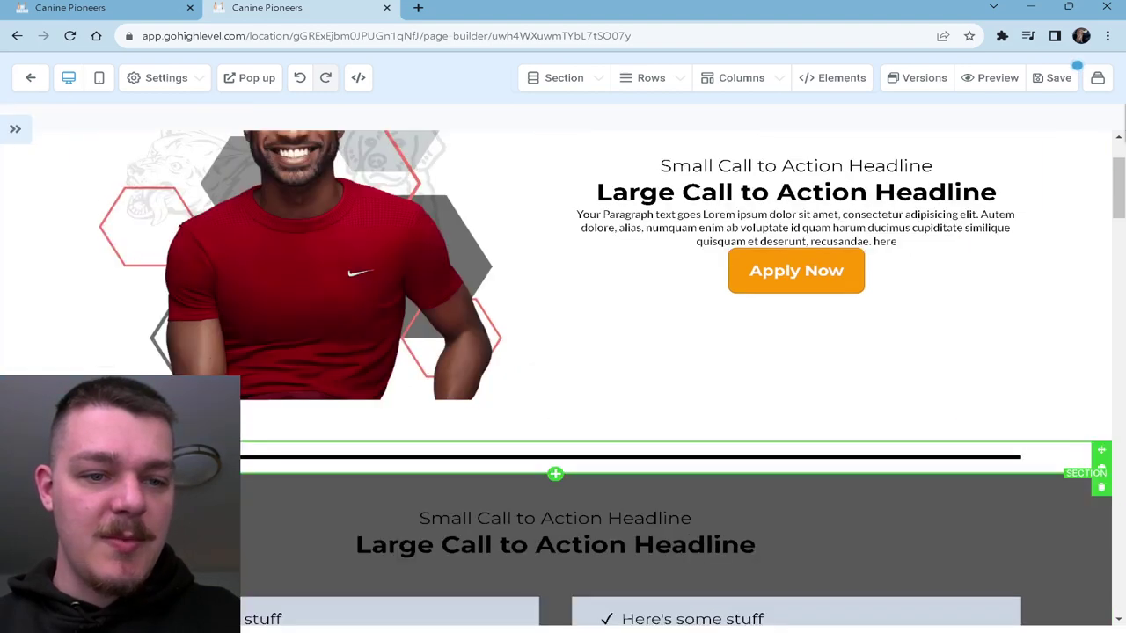
pyautogui.click(563, 458)
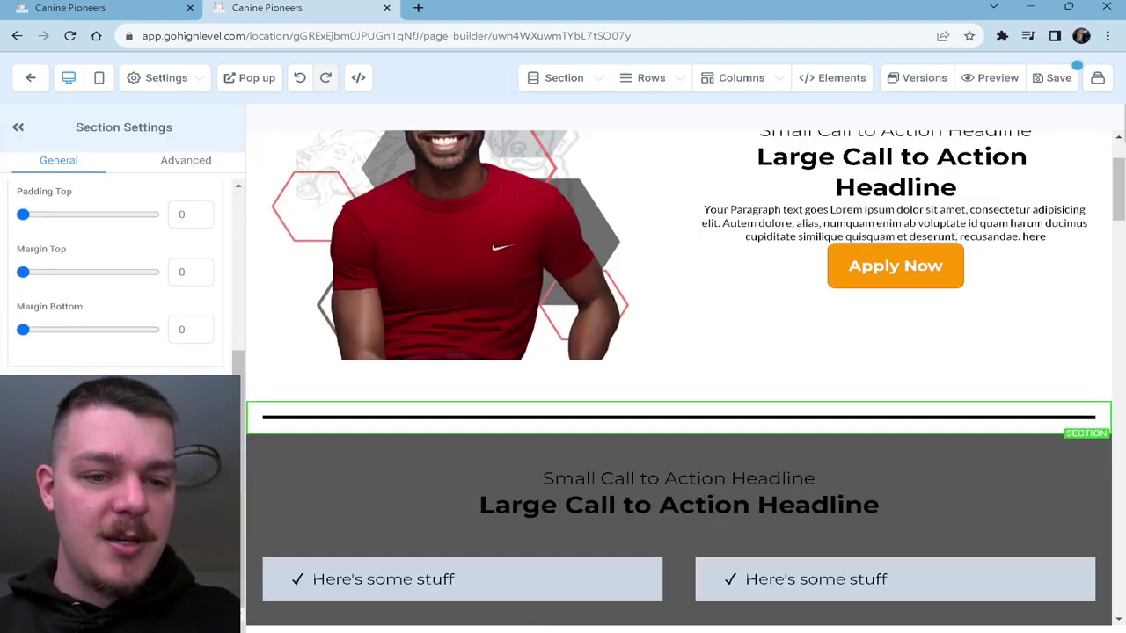
pyautogui.click(269, 424)
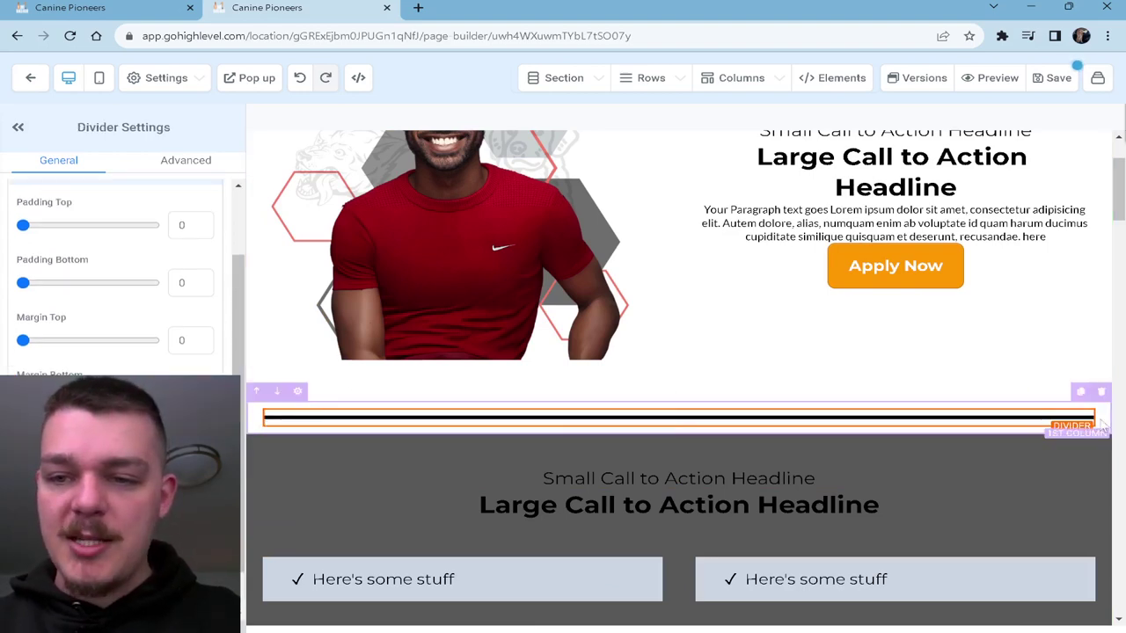
pyautogui.click(17, 127)
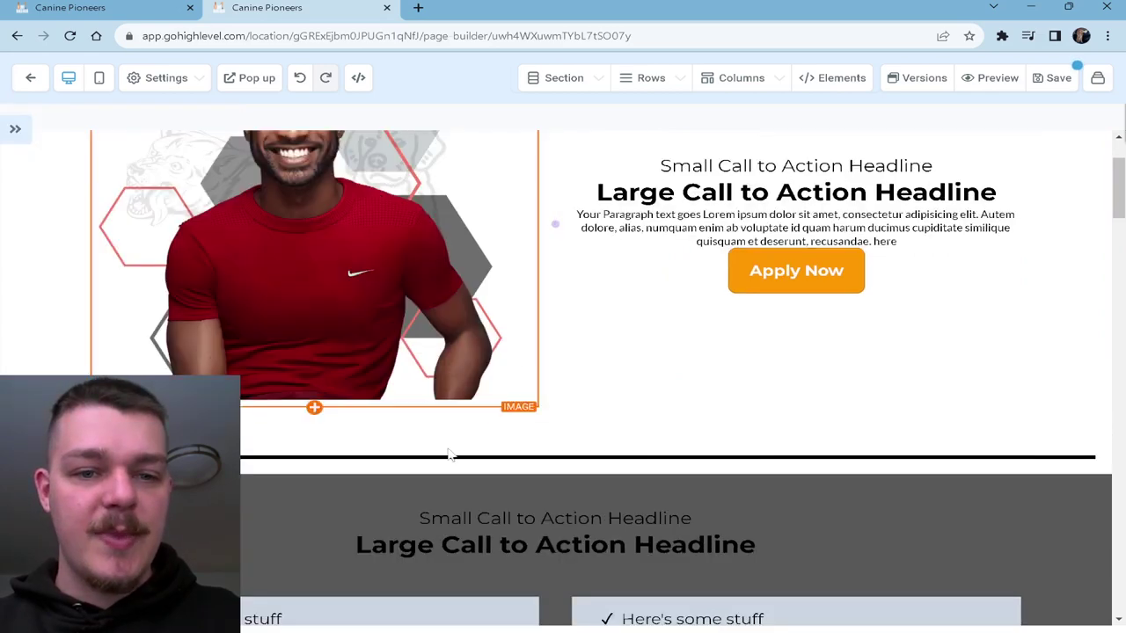
# - Delete the section holding the full-width black divider line beneath the hero section
pyautogui.click(1105, 450)
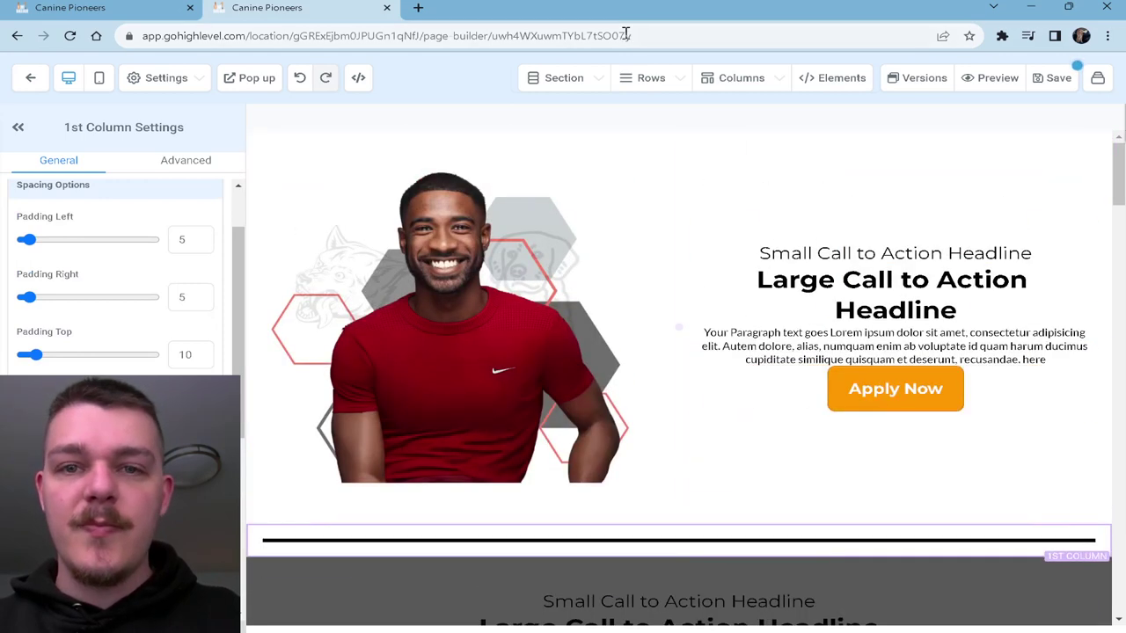
pyautogui.click(605, 83)
pyautogui.click(910, 204)
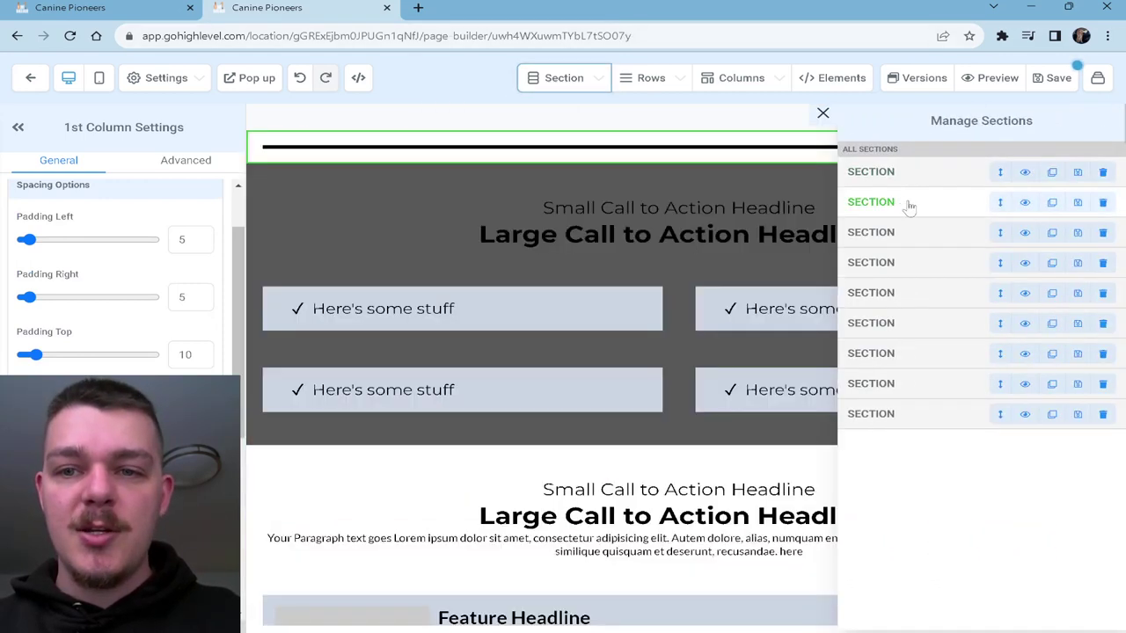
pyautogui.click(1101, 203)
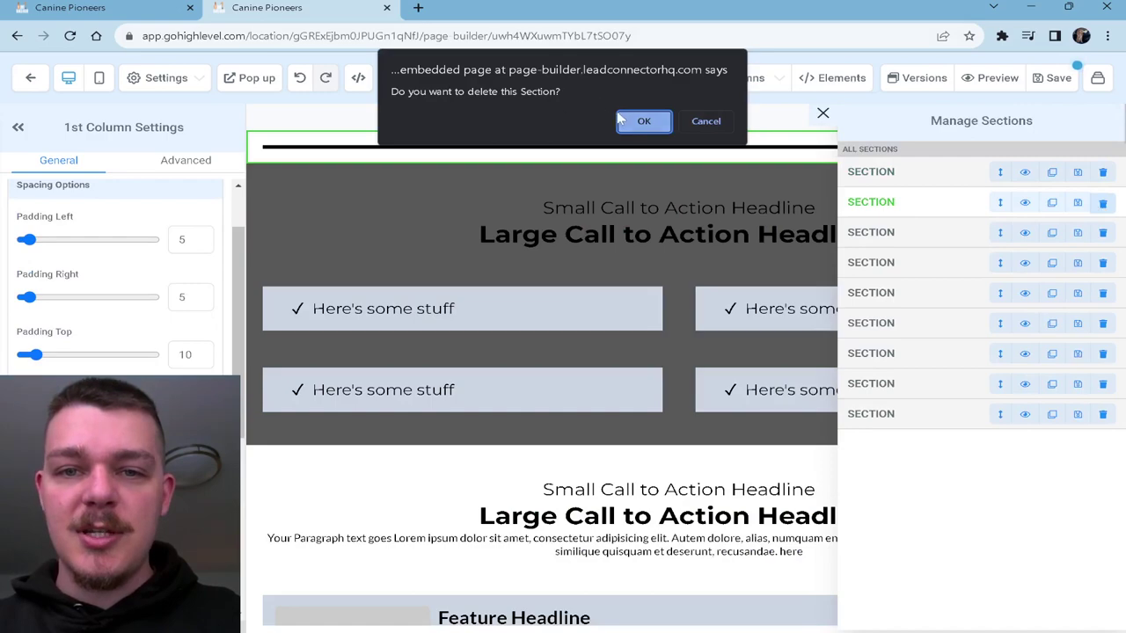
pyautogui.click(641, 123)
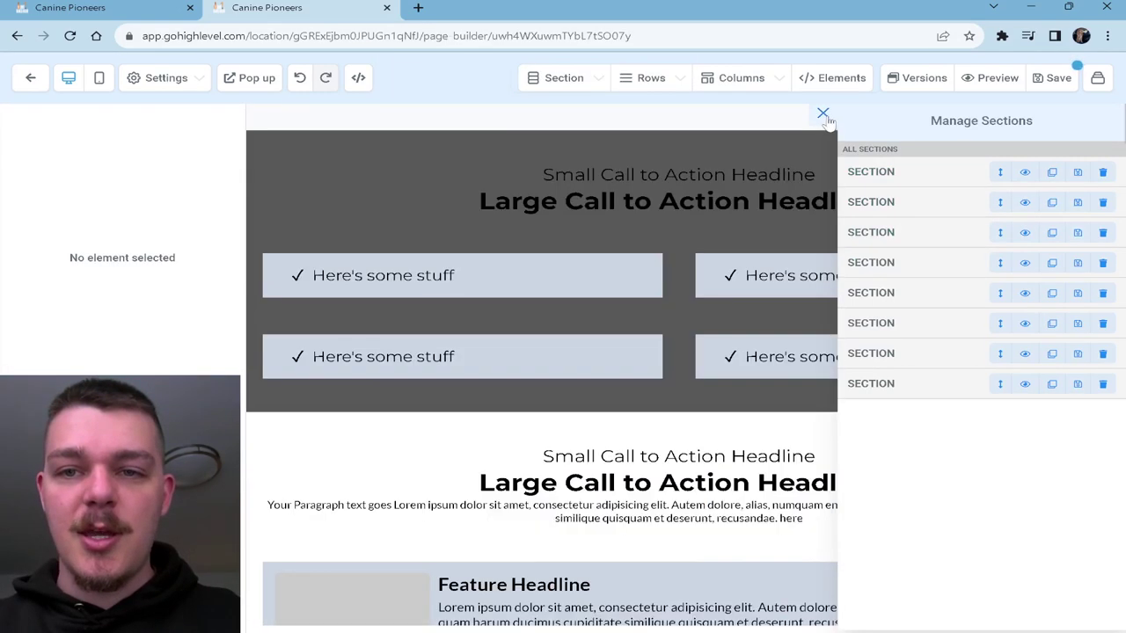
pyautogui.click(823, 114)
# - Set the bottom padding of the hero section's two-column row to 0
pyautogui.scroll(4, 682, 322)
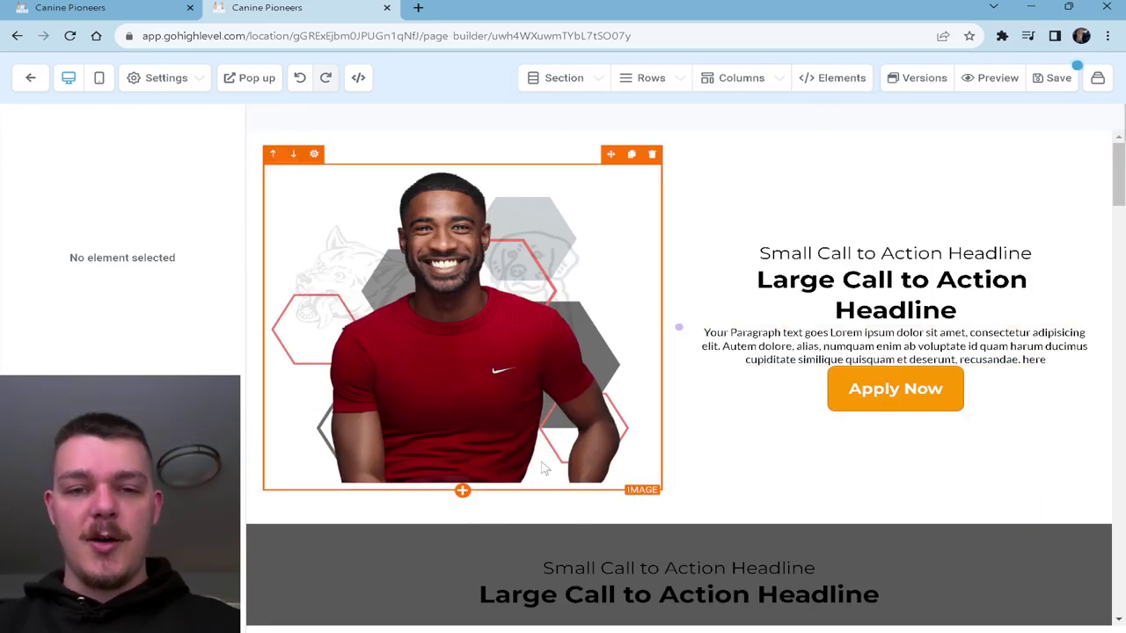
pyautogui.click(576, 482)
pyautogui.scroll(-5, 123, 264)
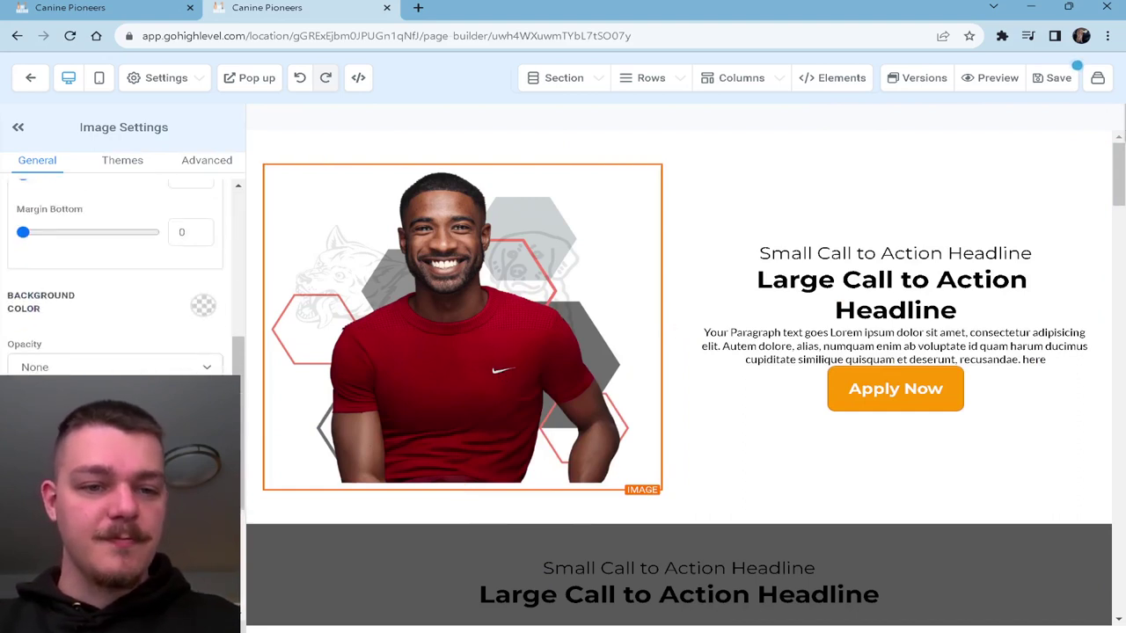
pyautogui.scroll(3, 123, 263)
pyautogui.scroll(4, 123, 264)
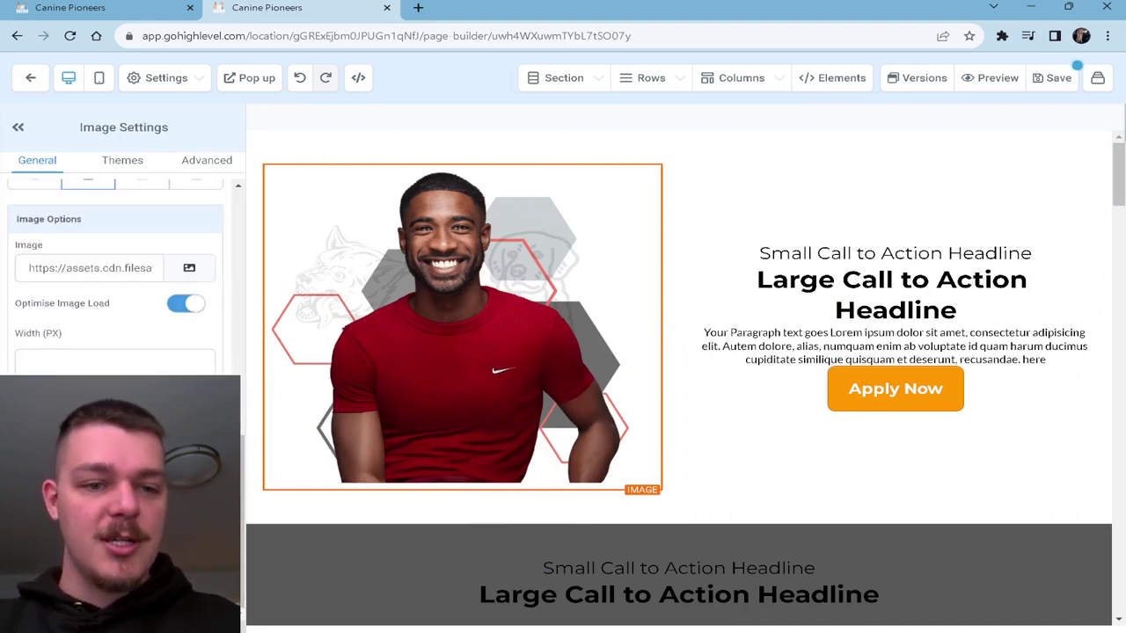
pyautogui.click(402, 498)
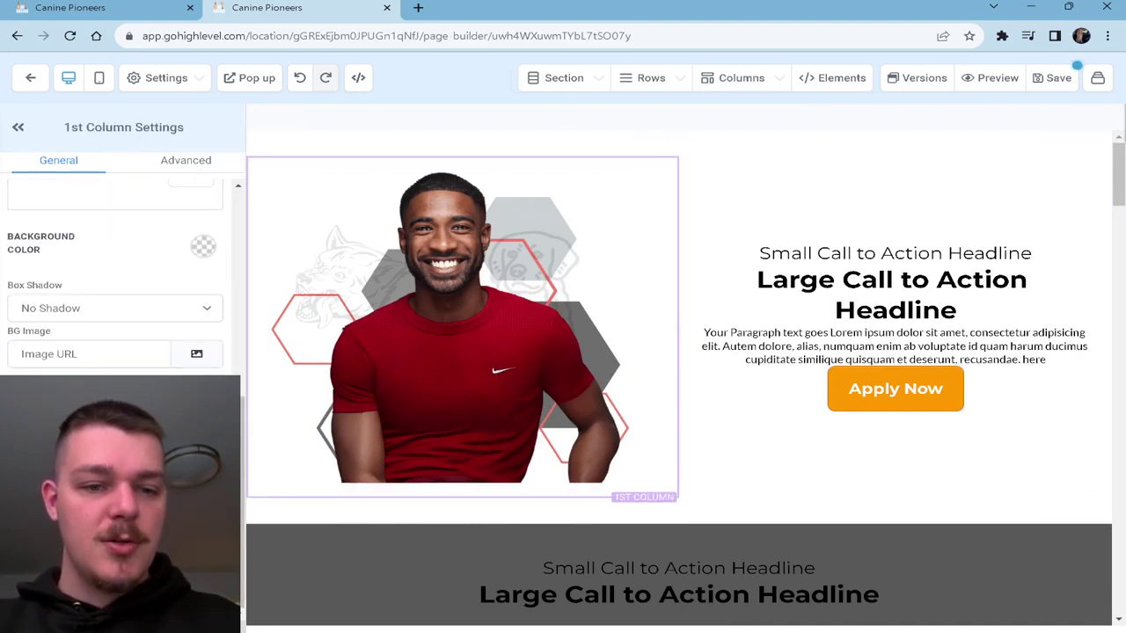
pyautogui.click(400, 484)
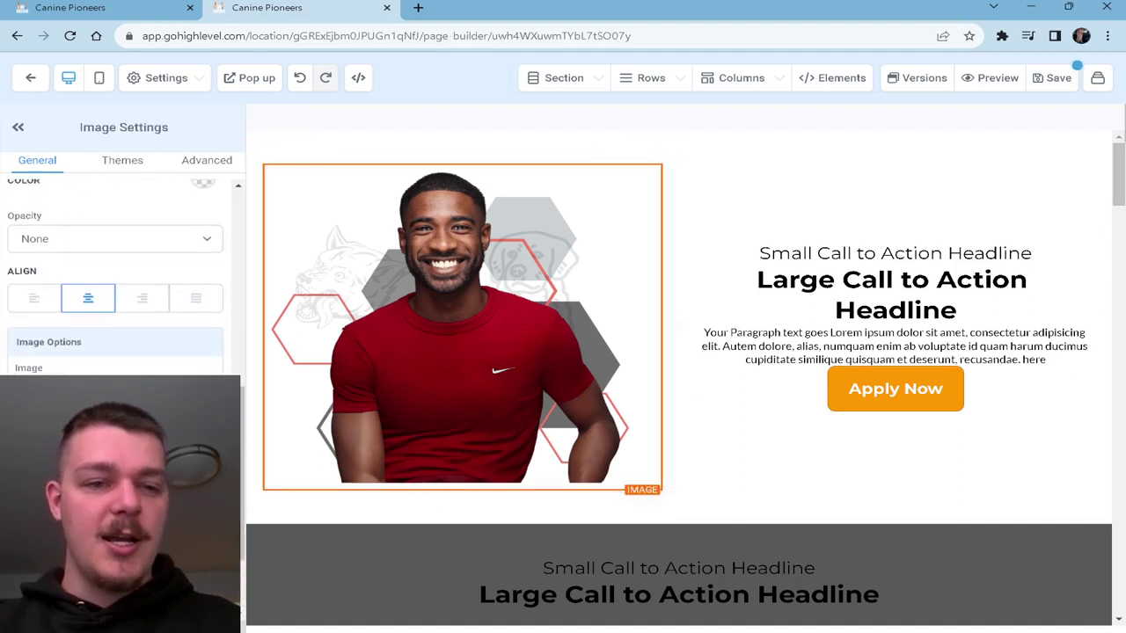
pyautogui.scroll(-5, 5, 318)
pyautogui.moveTo(4, 319); pyautogui.dragTo(5, 310)
pyautogui.click(516, 506)
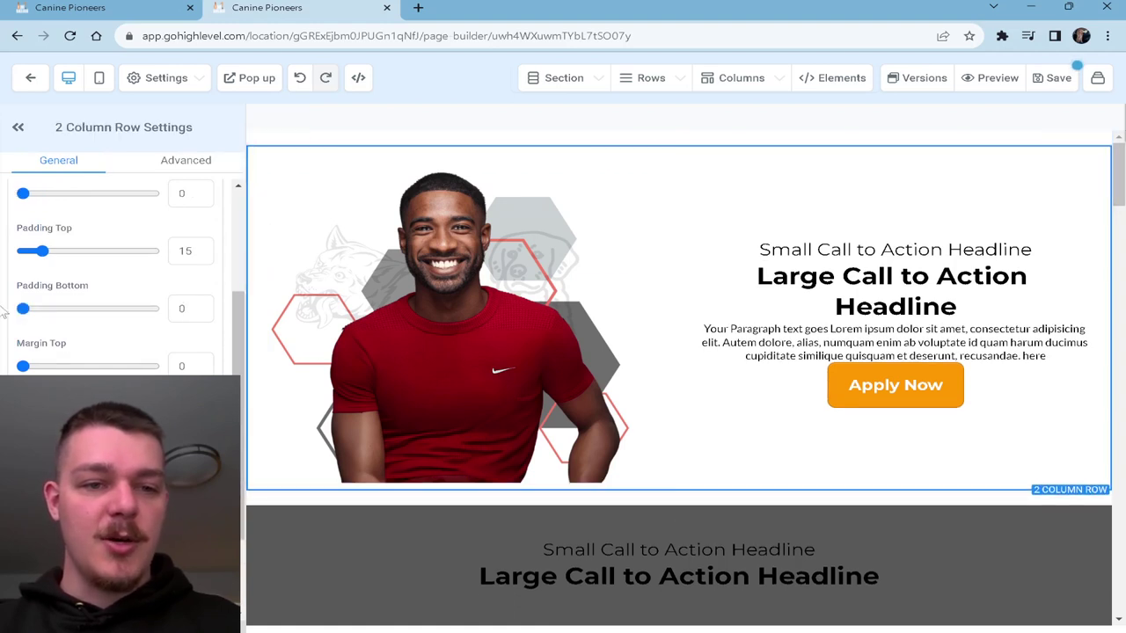
# - Set the bottom padding of the hero image's column and of the hero section to 0
pyautogui.click(390, 482)
pyautogui.moveTo(39, 313); pyautogui.dragTo(7, 315)
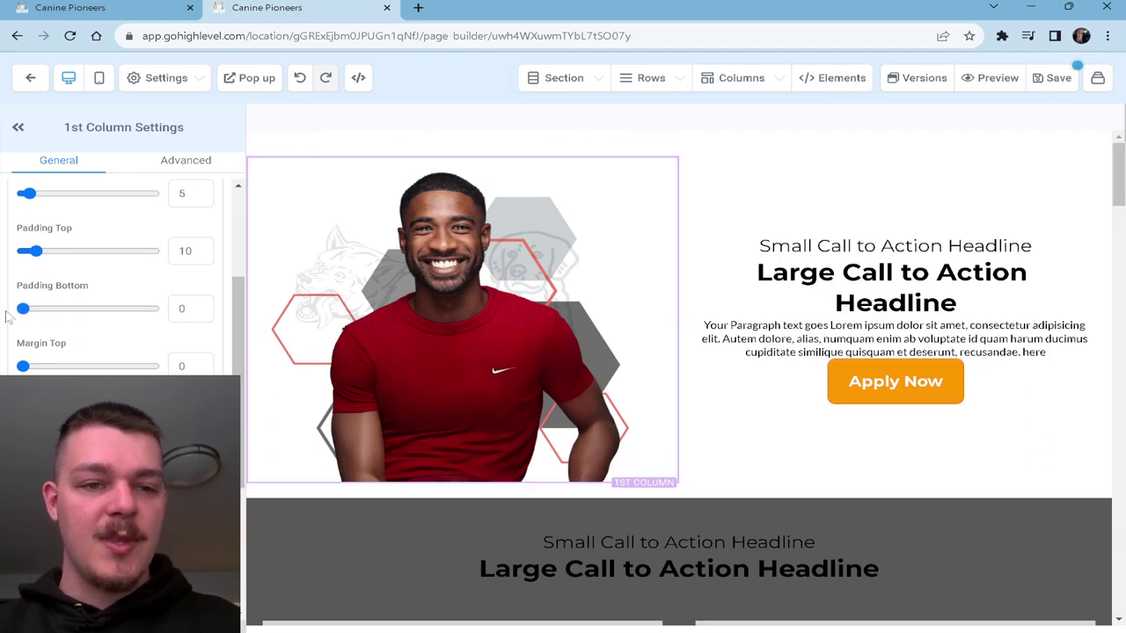
pyautogui.click(459, 483)
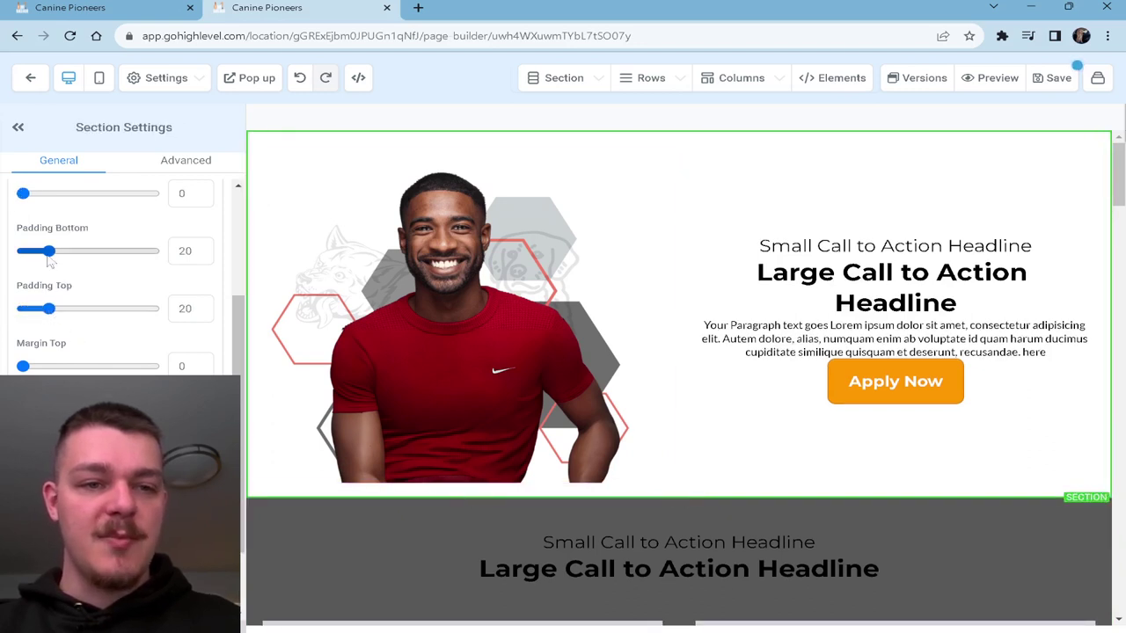
pyautogui.moveTo(48, 251); pyautogui.dragTo(13, 252)
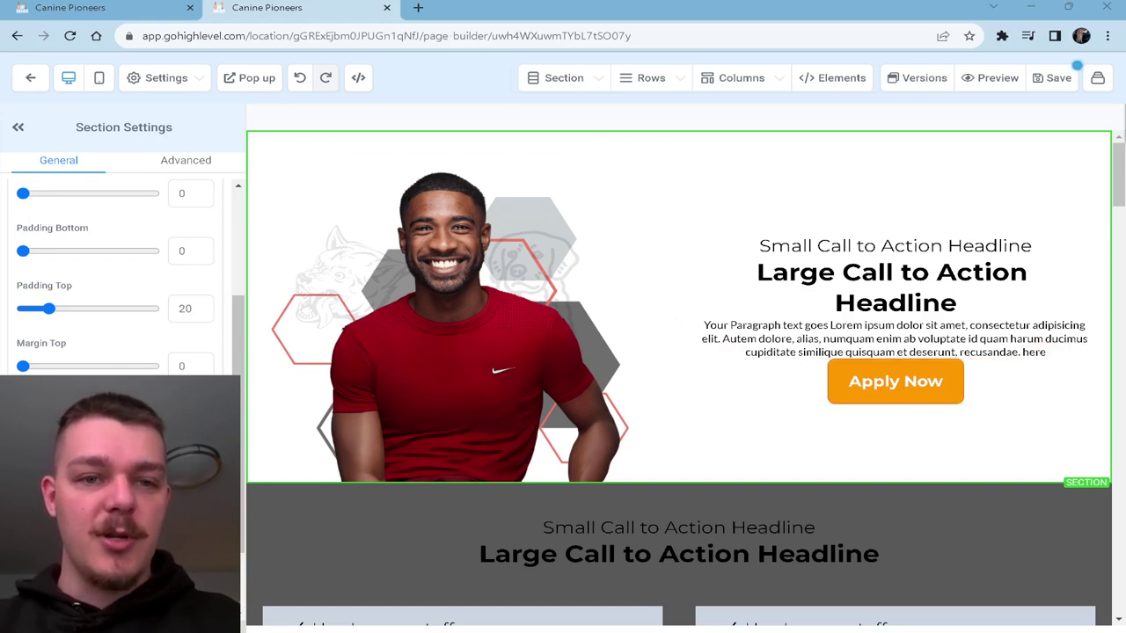
# - Replace the hero's small sub headline with "Stop Your Dog's Aggression" and left-align it
pyautogui.tripleClick(895, 248)
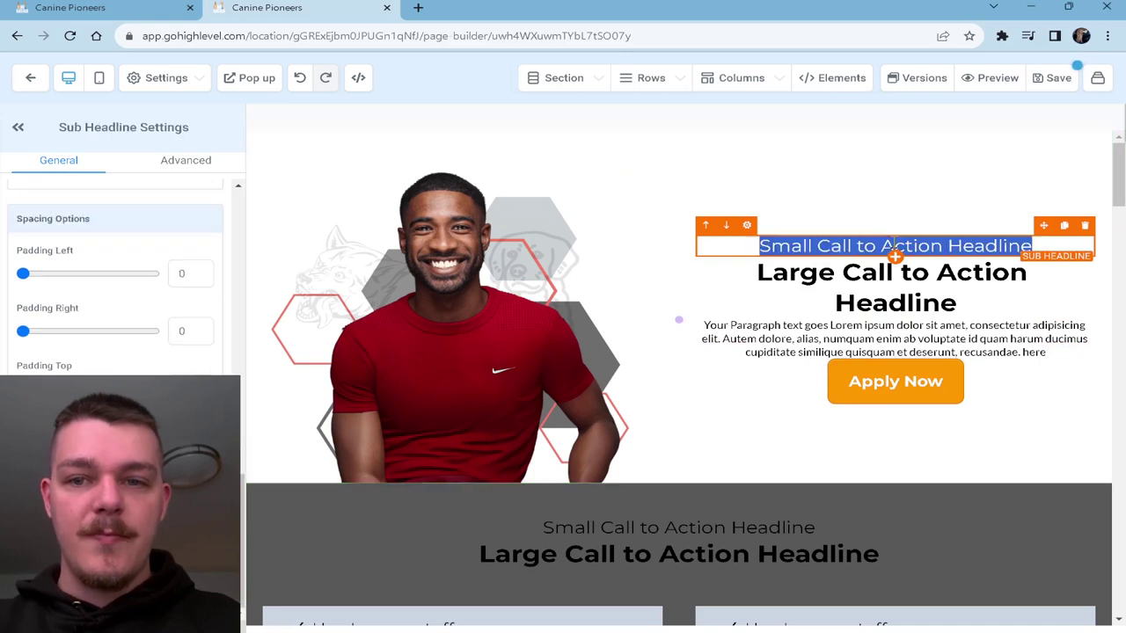
pyautogui.press('BackSpace')
pyautogui.write("Stop Your Dog's Aggression")
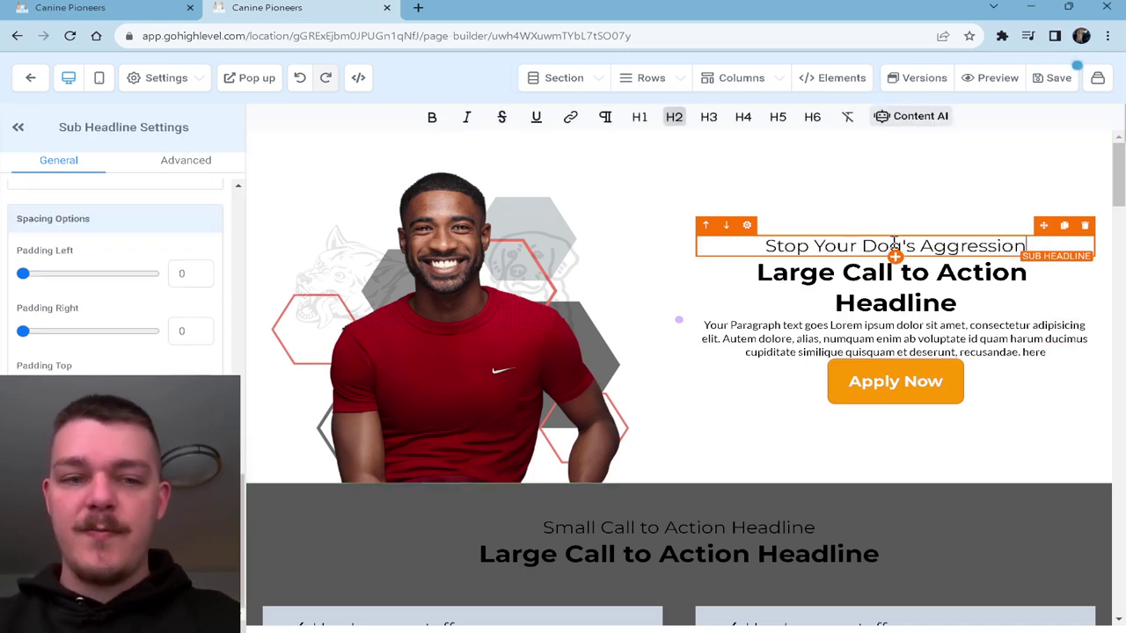
pyautogui.scroll(-5, 114, 352)
pyautogui.scroll(-1, 114, 355)
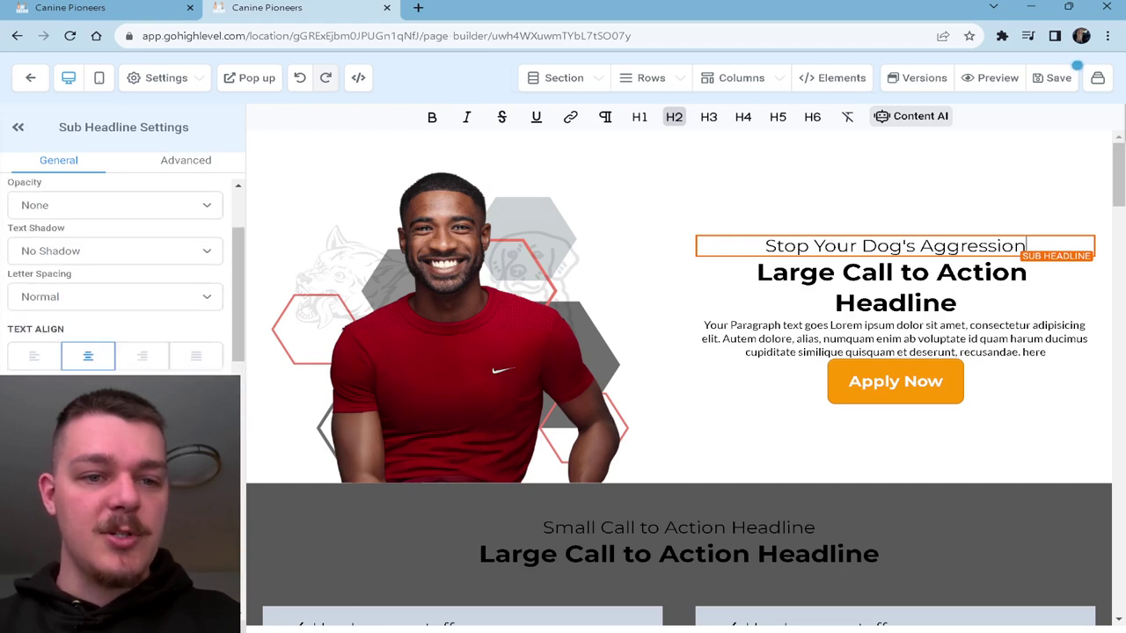
pyautogui.click(34, 357)
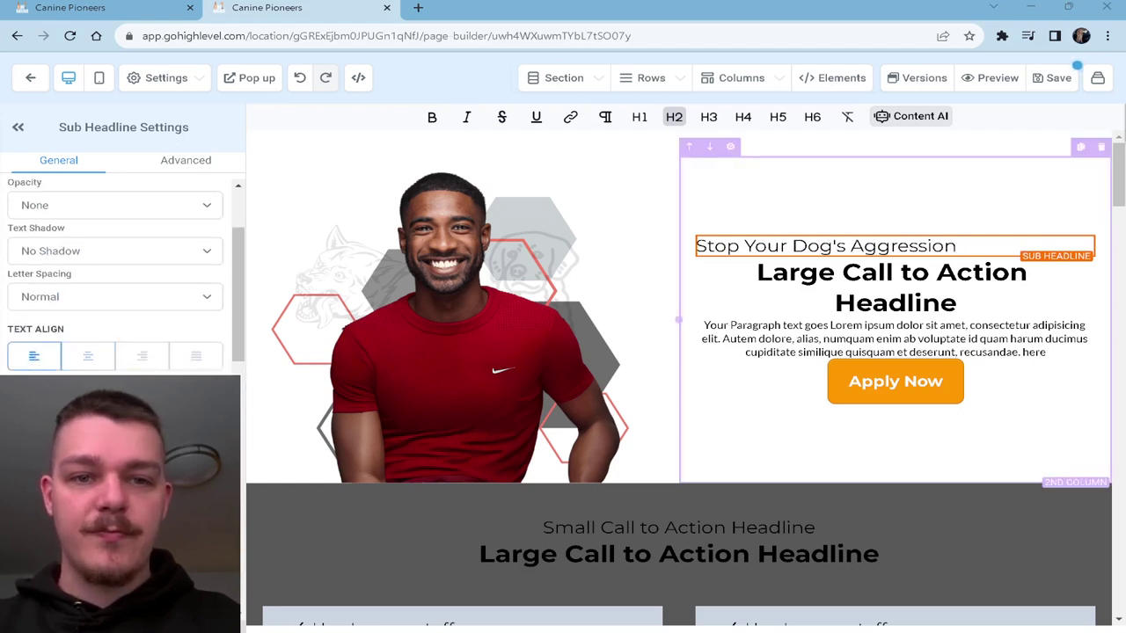
# - Replace the hero's large headline with "Learn How to Transform Your Fighter Into Friend in 21 Days" and left-align it
pyautogui.tripleClick(906, 299)
pyautogui.write('Lea')
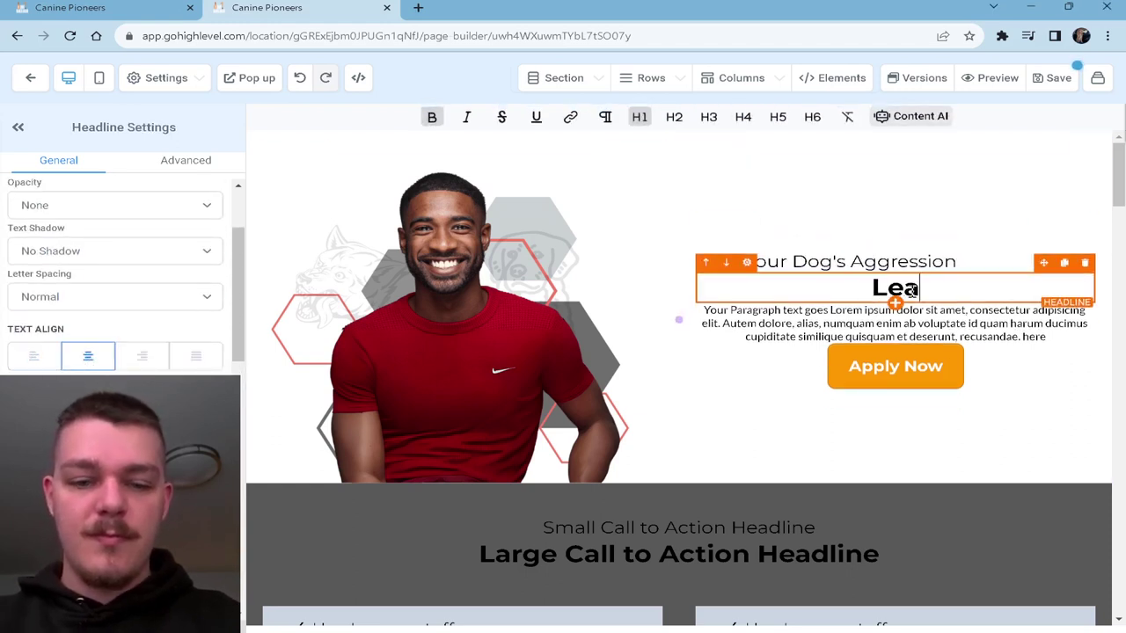
pyautogui.write('rn How to Tran')
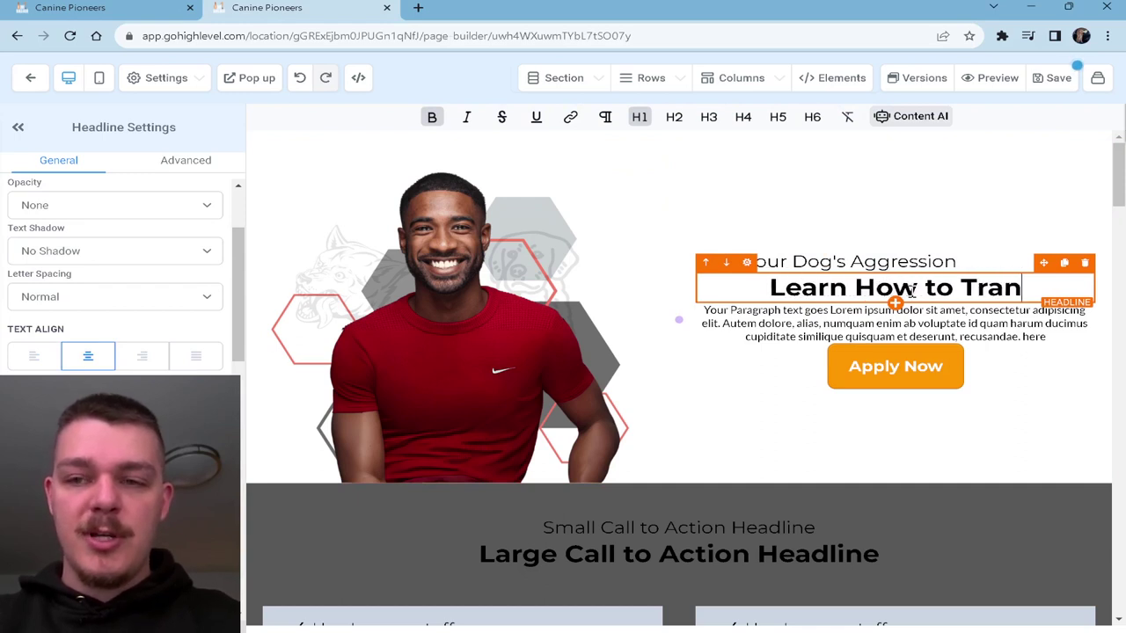
pyautogui.write('sform Your ')
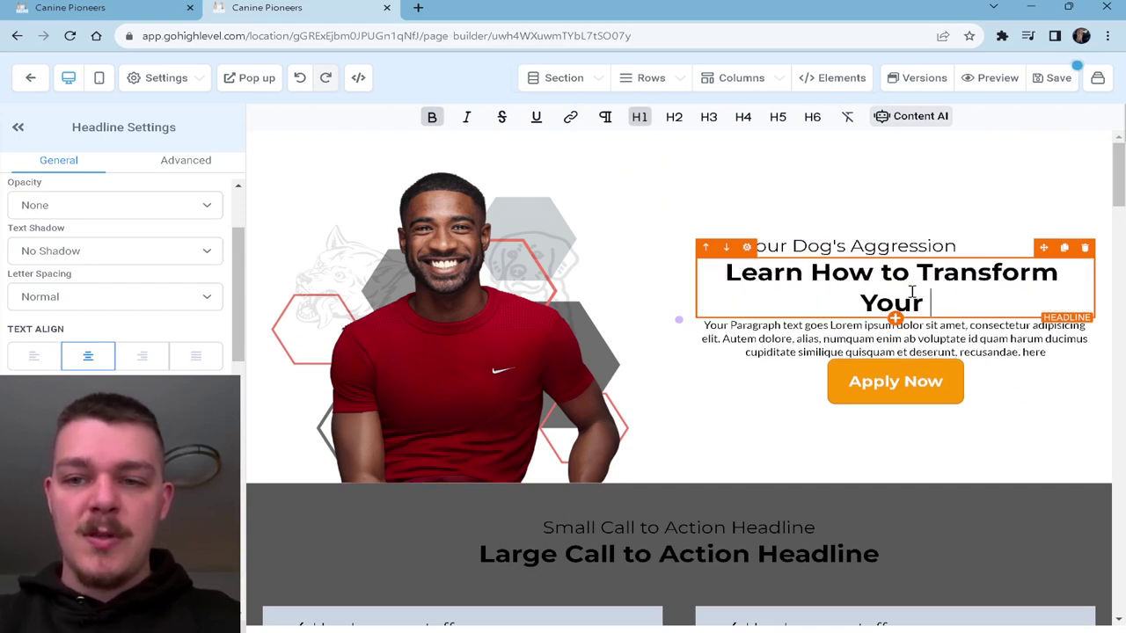
pyautogui.write('Fighter I')
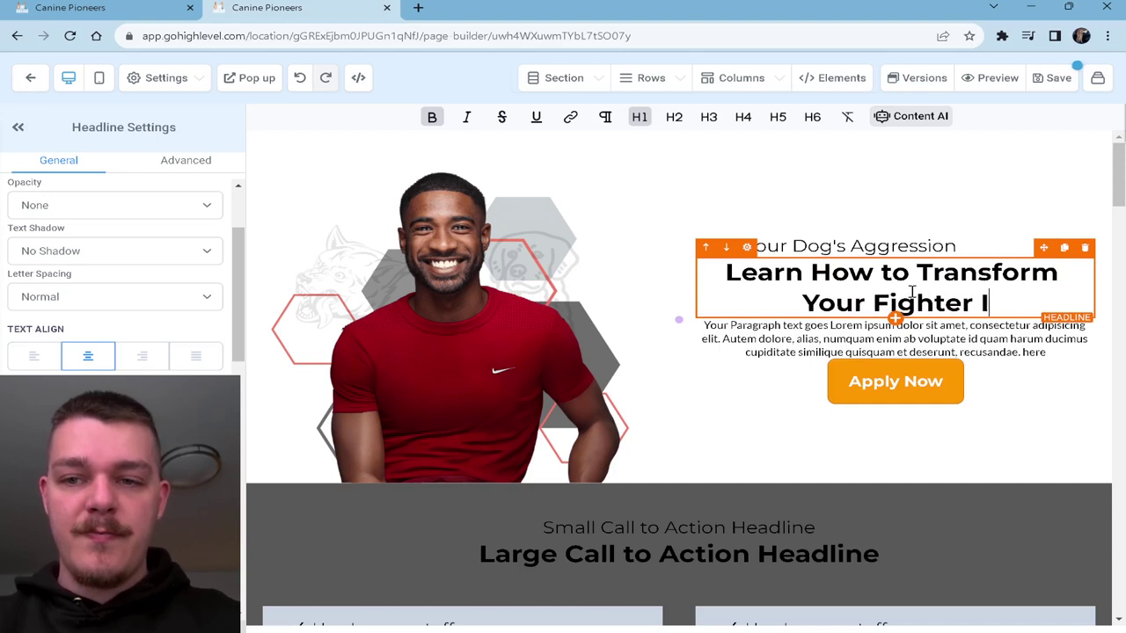
pyautogui.write('nto Friend in 21 a')
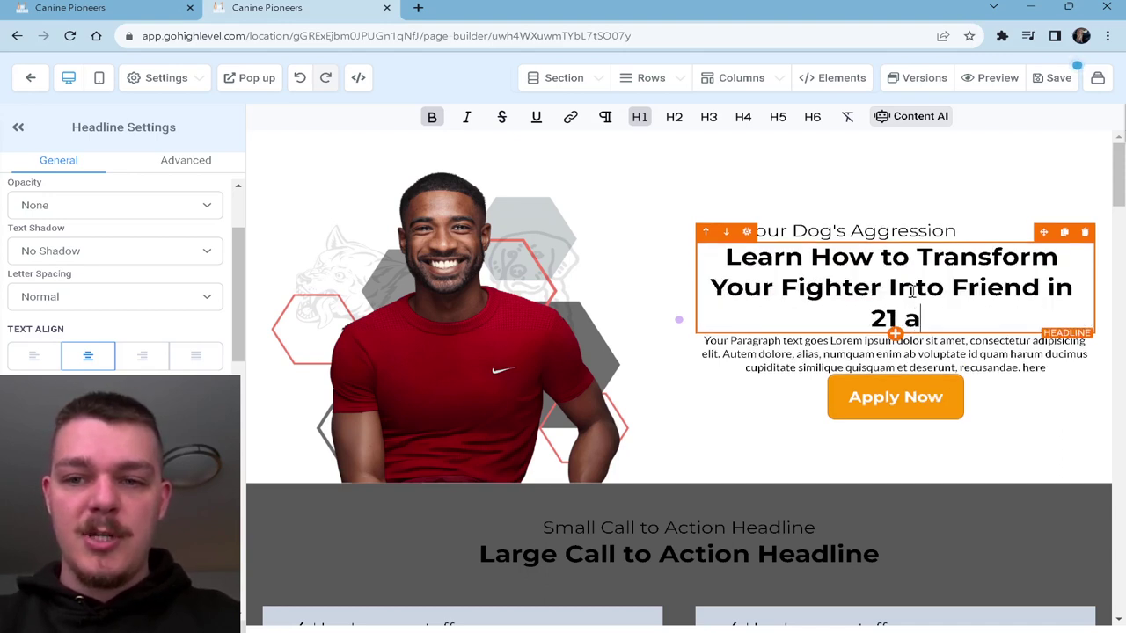
pyautogui.press('BackSpace')
pyautogui.write('Days')
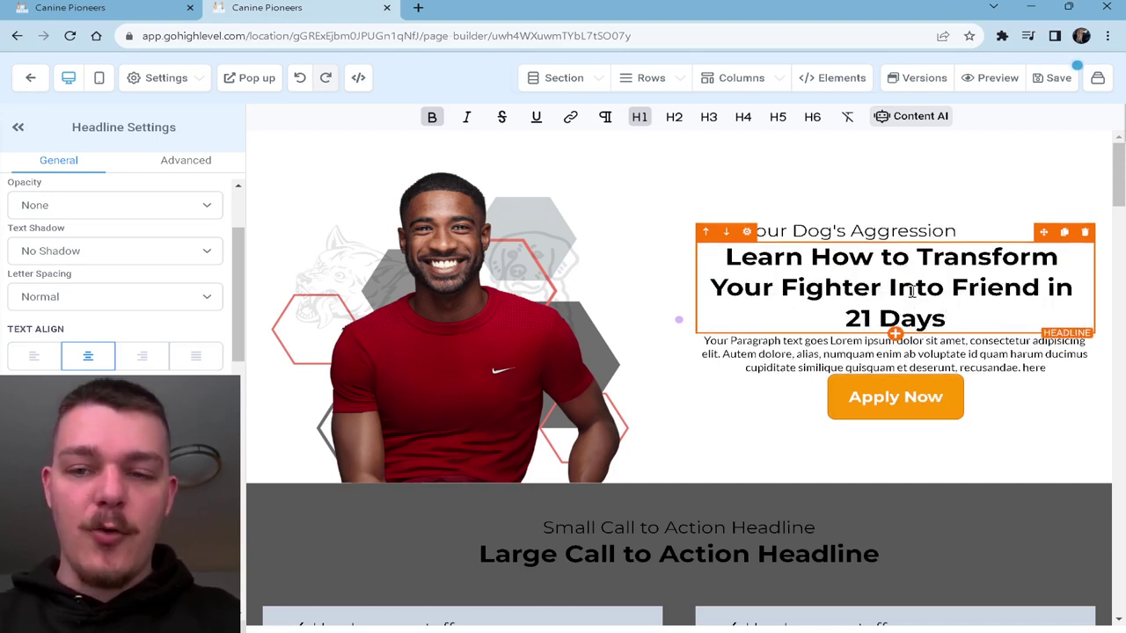
pyautogui.click(14, 357)
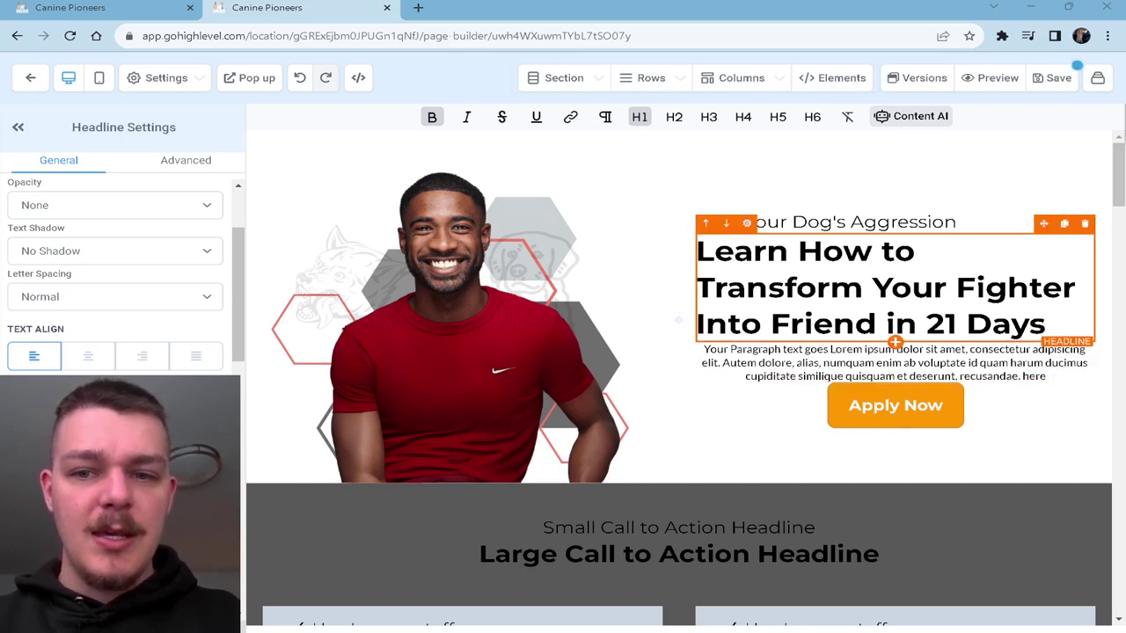
# - Replace the hero's placeholder paragraph with "Let us do the hard part of training for you in our three week board and train program."
pyautogui.tripleClick(870, 362)
pyautogui.press('BackSpace')
pyautogui.write('Let Us do the hard')
pyautogui.hotkey('ctrl', 'a')
pyautogui.write('Let us do the hard part of train')
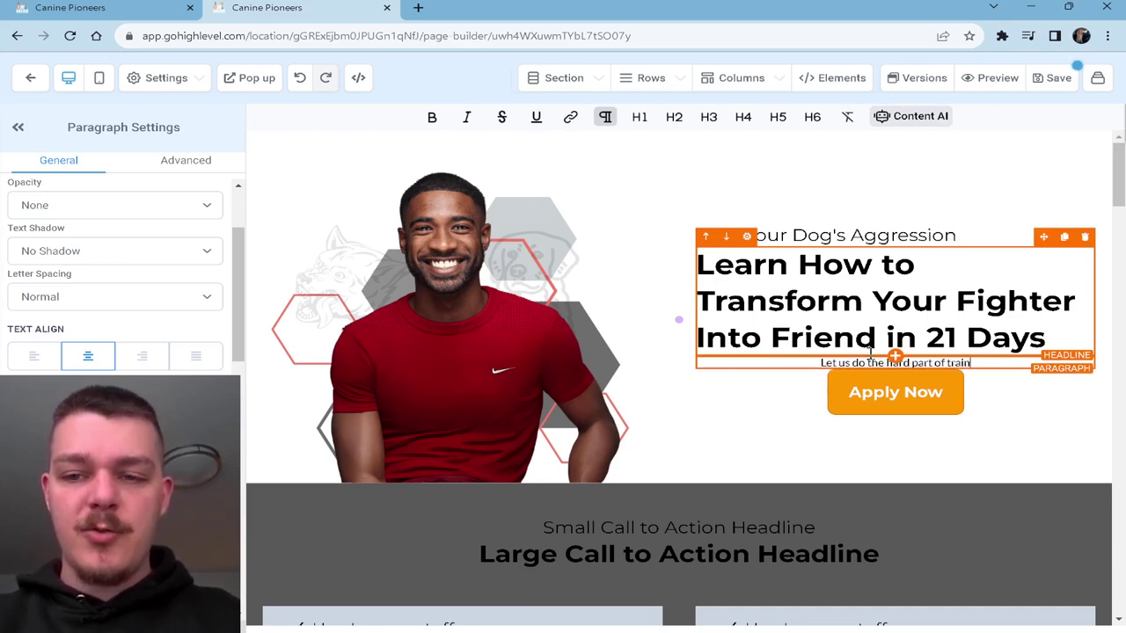
pyautogui.write('ing for you. O')
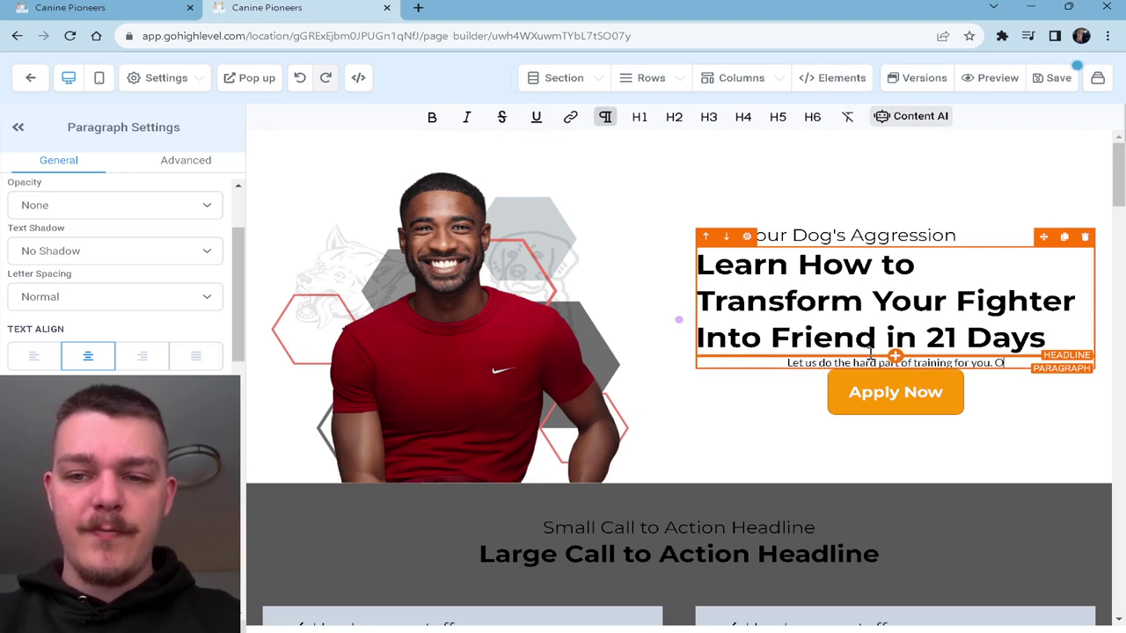
pyautogui.write('nce Your')
pyautogui.press('BackSpace')
pyautogui.press('BackSpace')
pyautogui.press('BackSpace')
pyautogui.press('BackSpace')
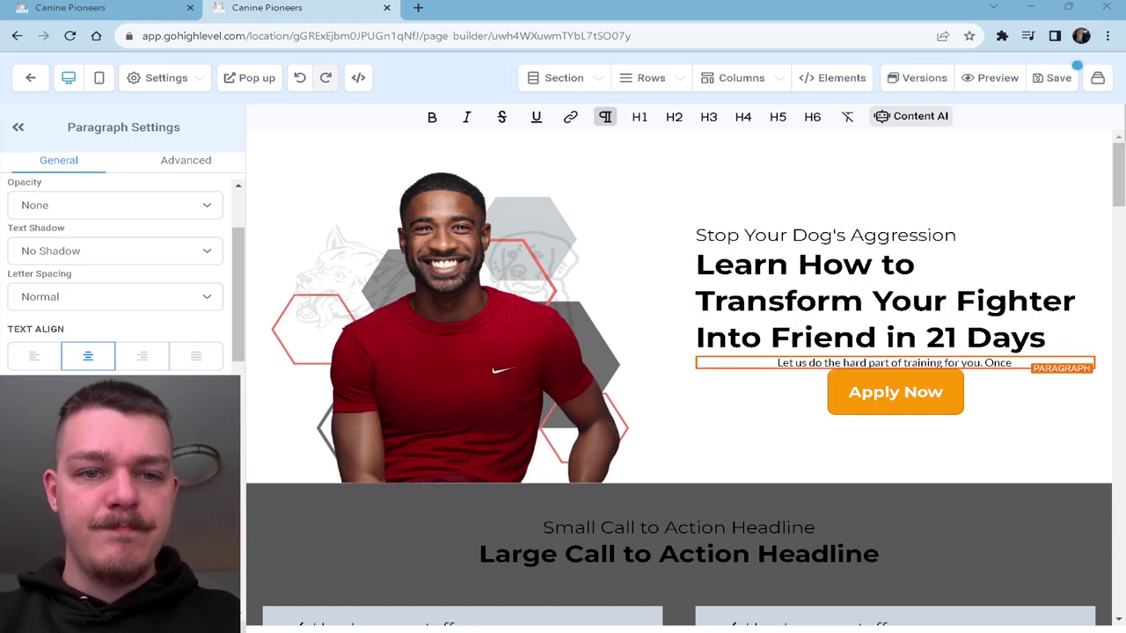
pyautogui.press('BackSpace')
pyautogui.press('BackSpace')
pyautogui.press('BackSpace')
pyautogui.press('BackSpace')
pyautogui.press('BackSpace')
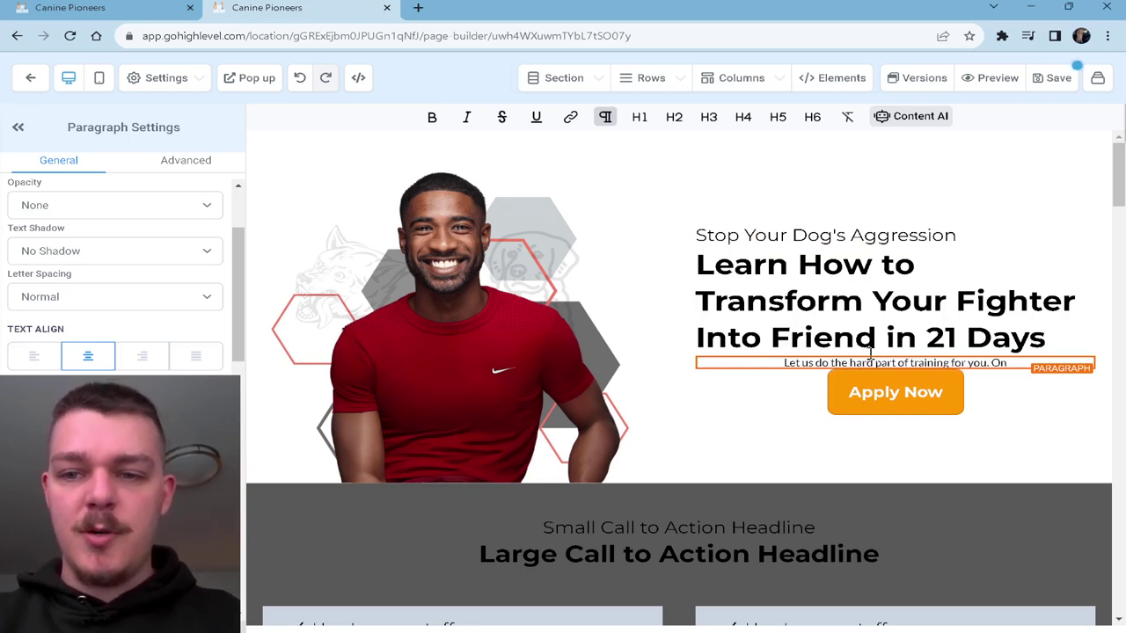
pyautogui.write('in our')
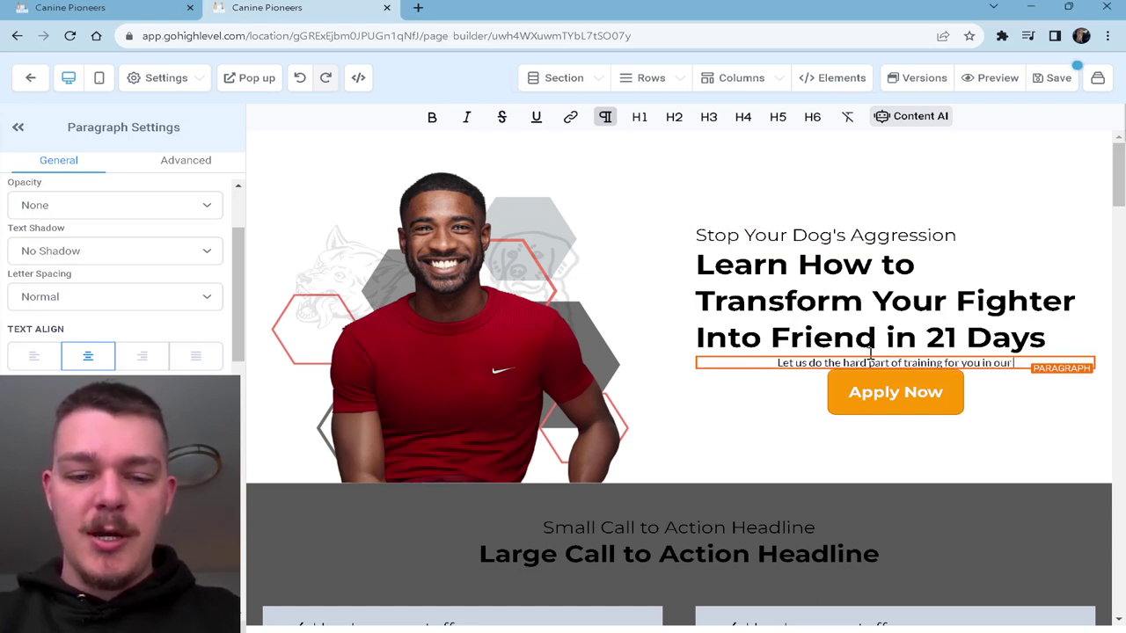
pyautogui.write(' three week boa')
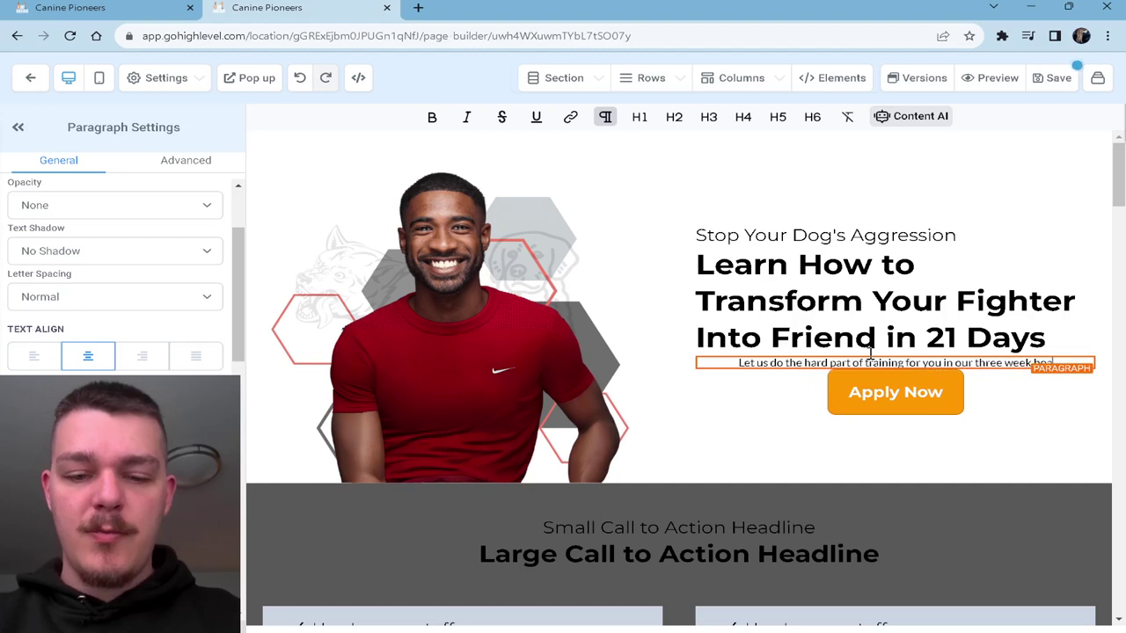
pyautogui.write('rd and train program.')
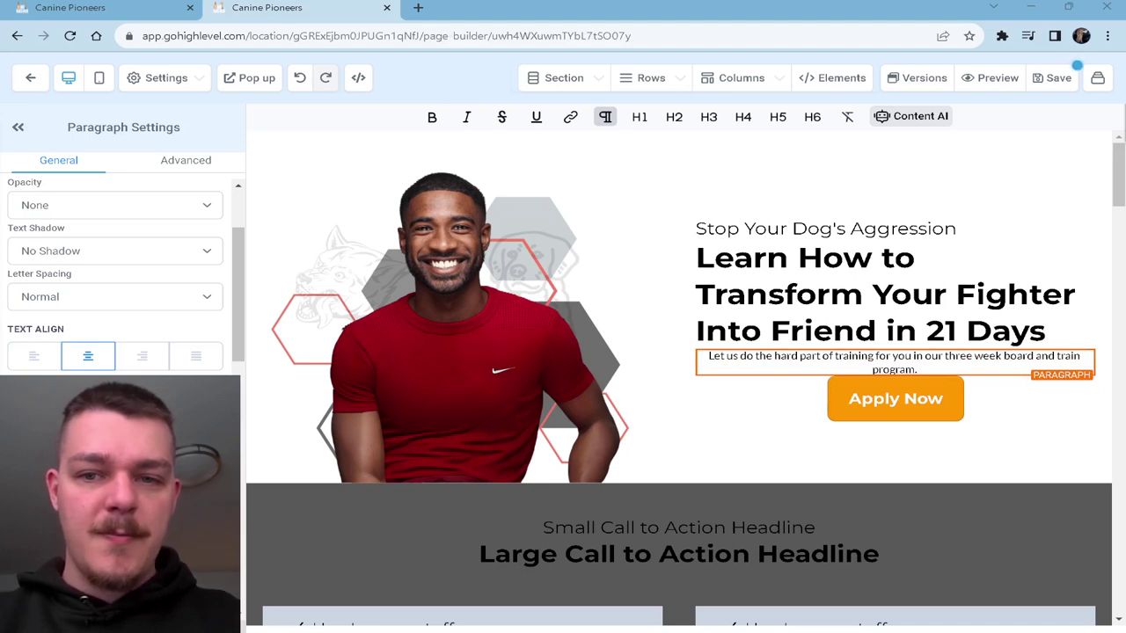
# - Add "We will stop your dog's aggression and help you adjust to their new way of life." to the hero paragraph and left-align it
pyautogui.write('We will')
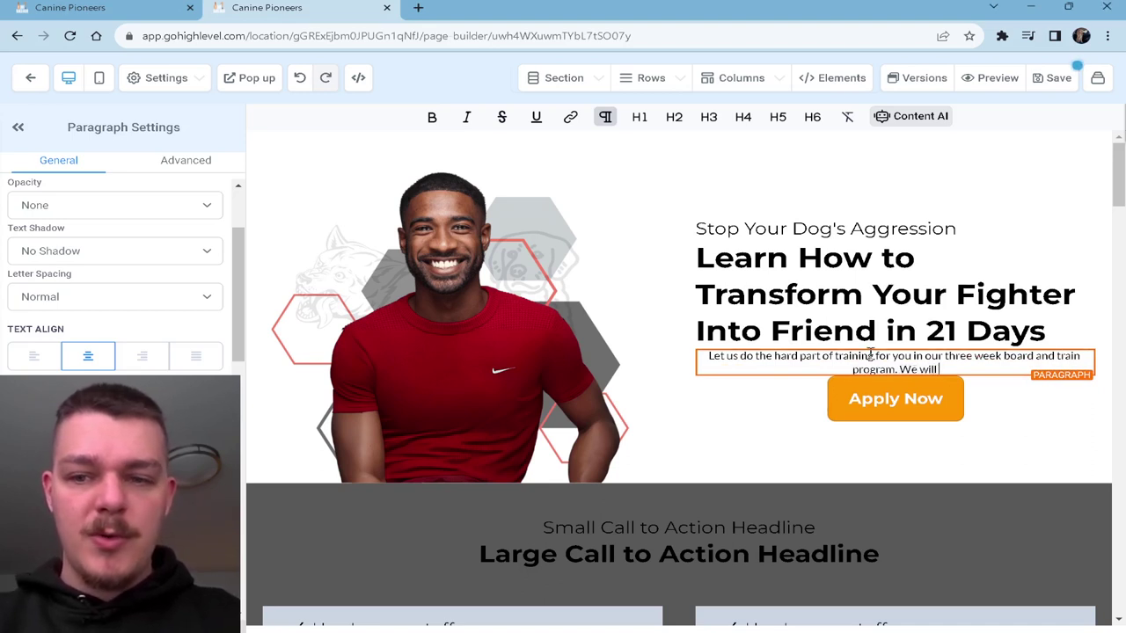
pyautogui.write(" stop your dog's agg")
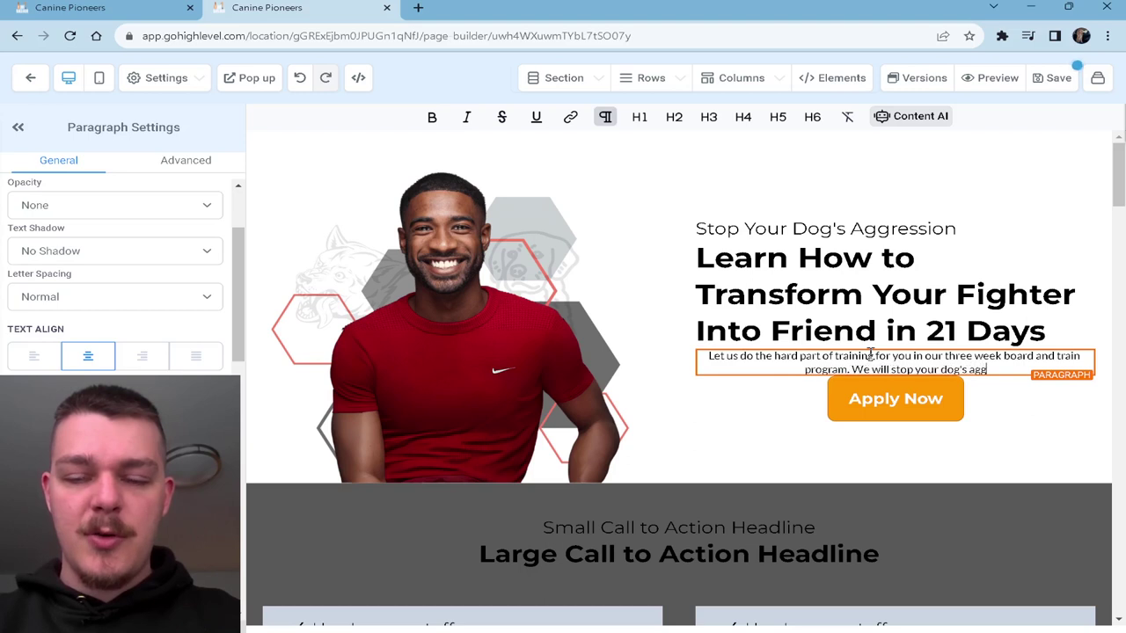
pyautogui.write('ression and help you')
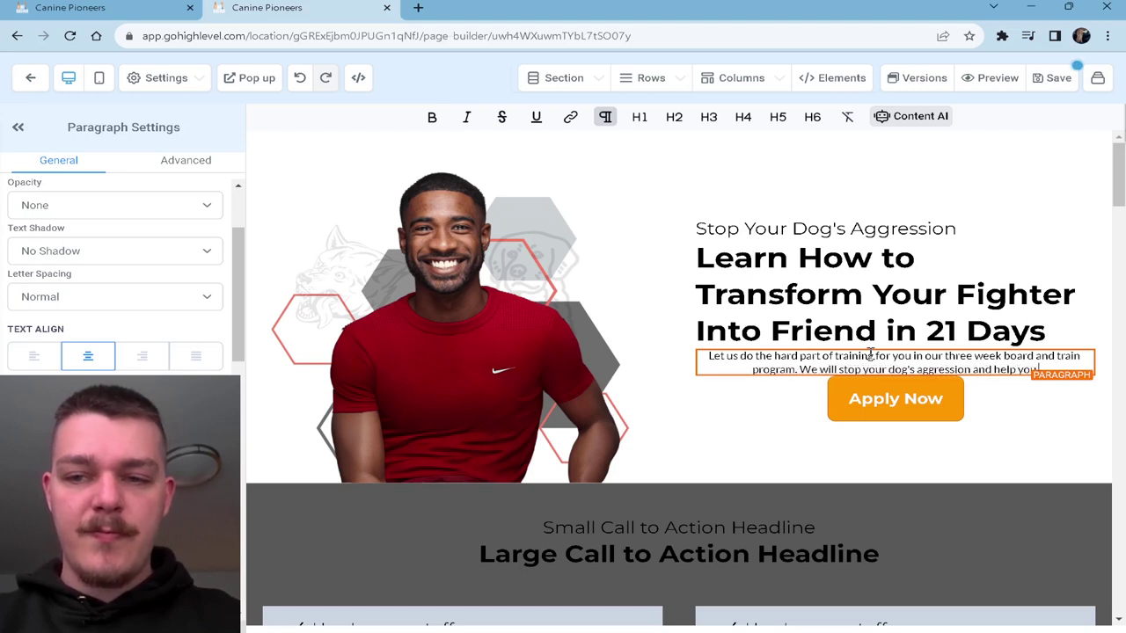
pyautogui.write(' adj')
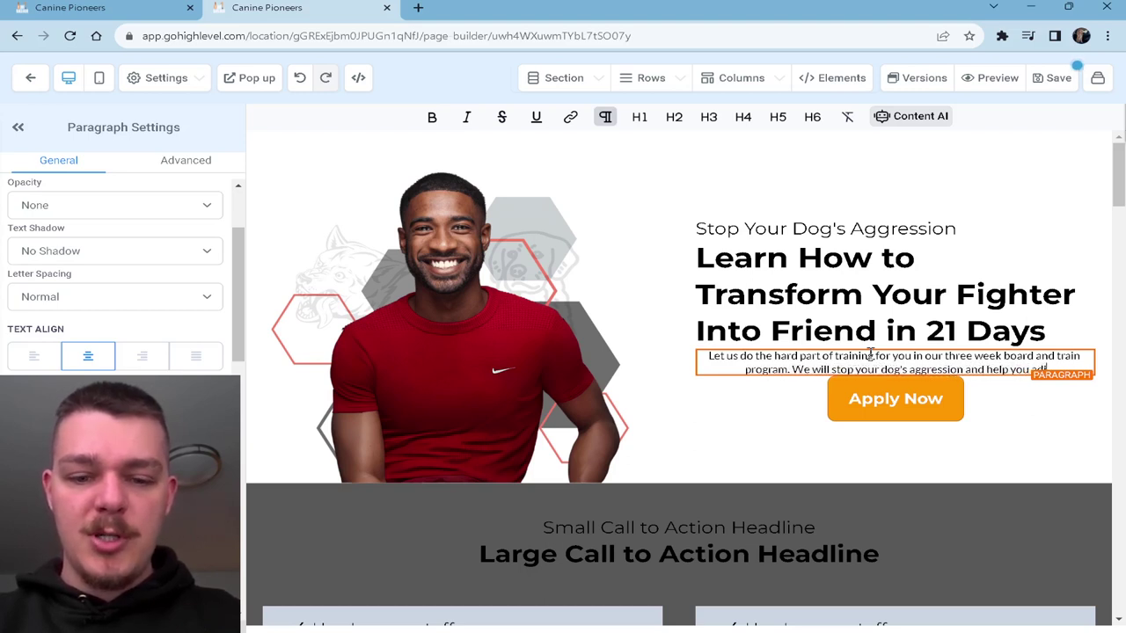
pyautogui.write('ust to their new')
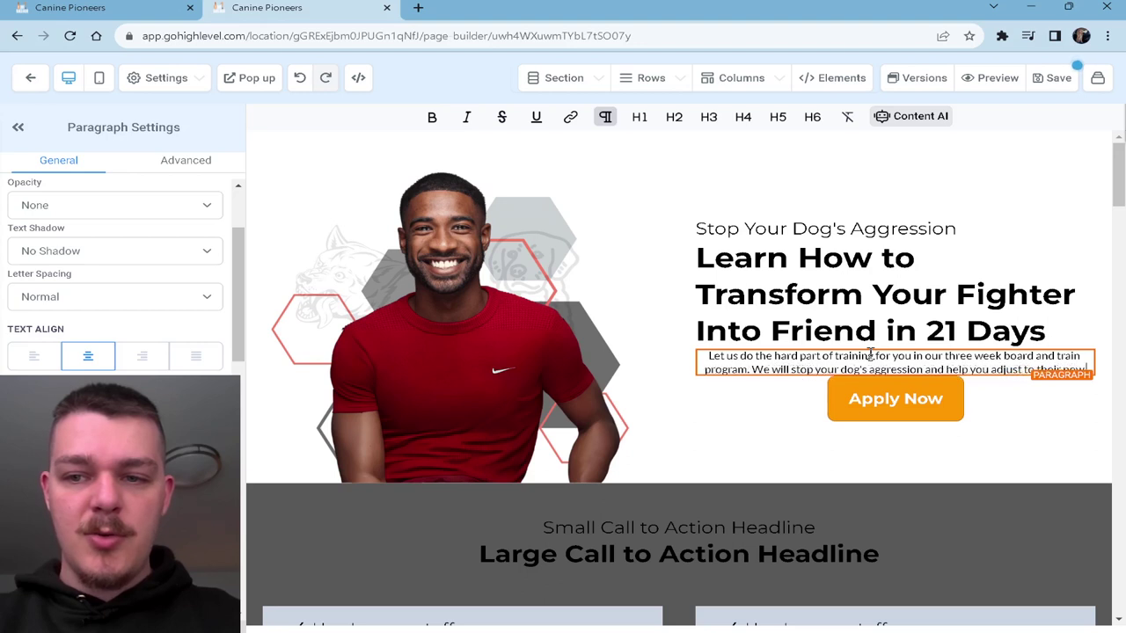
pyautogui.write(' way of life.')
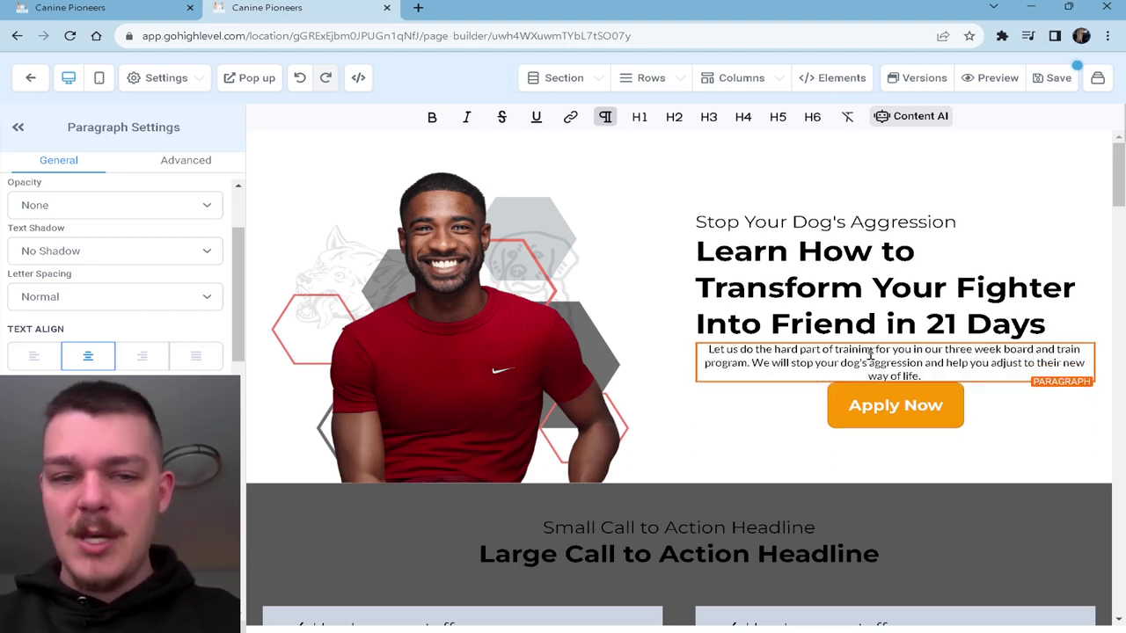
pyautogui.click(34, 356)
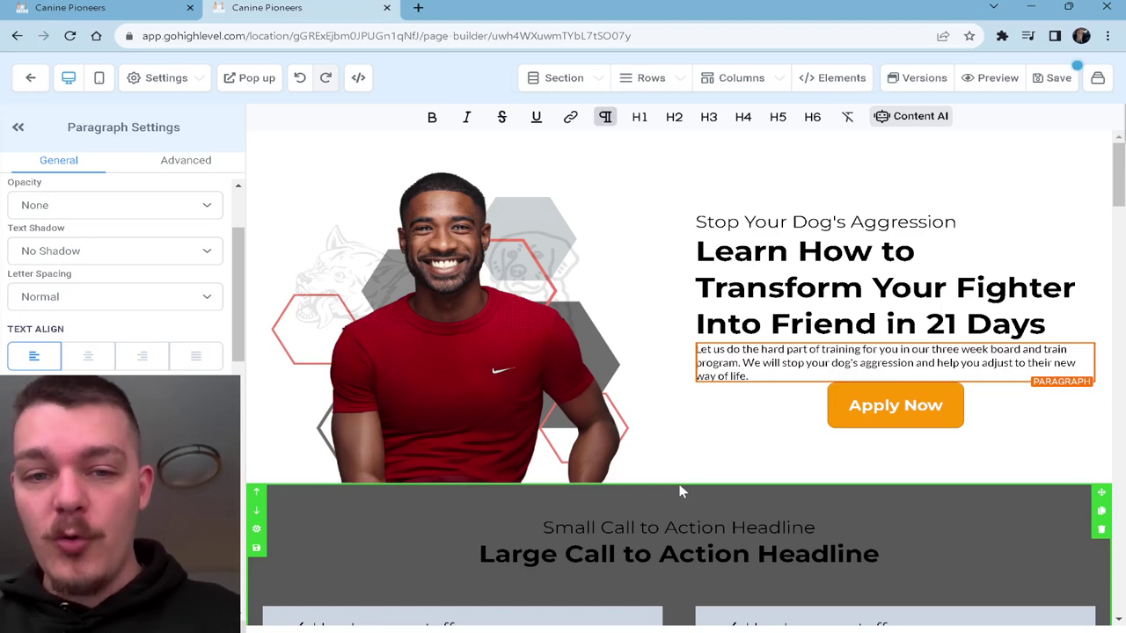
# - Check the hero section at full canvas width with the settings collapsed, and save the page
pyautogui.click(23, 131)
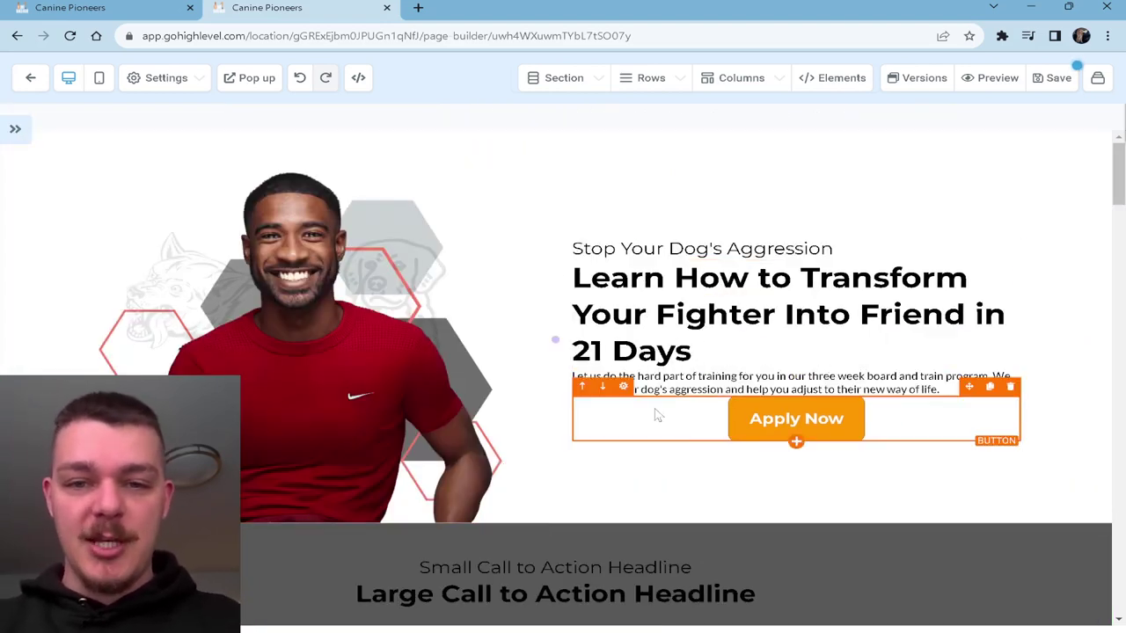
pyautogui.click(15, 129)
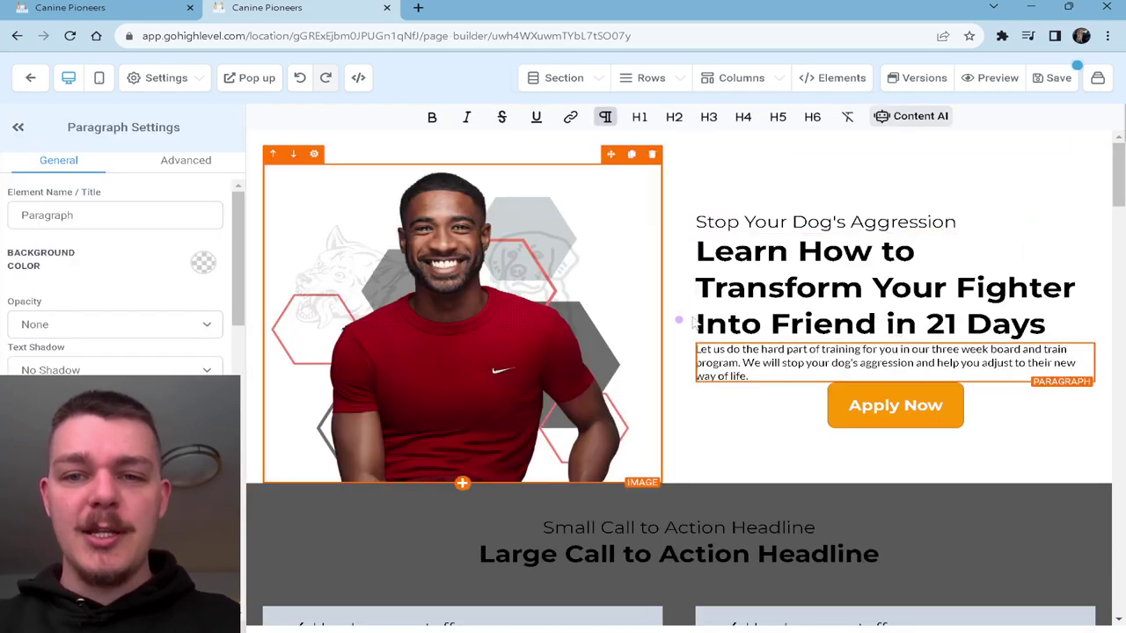
pyautogui.scroll(-3, 1005, 308)
pyautogui.scroll(2, 1005, 308)
pyautogui.scroll(-1, 1005, 308)
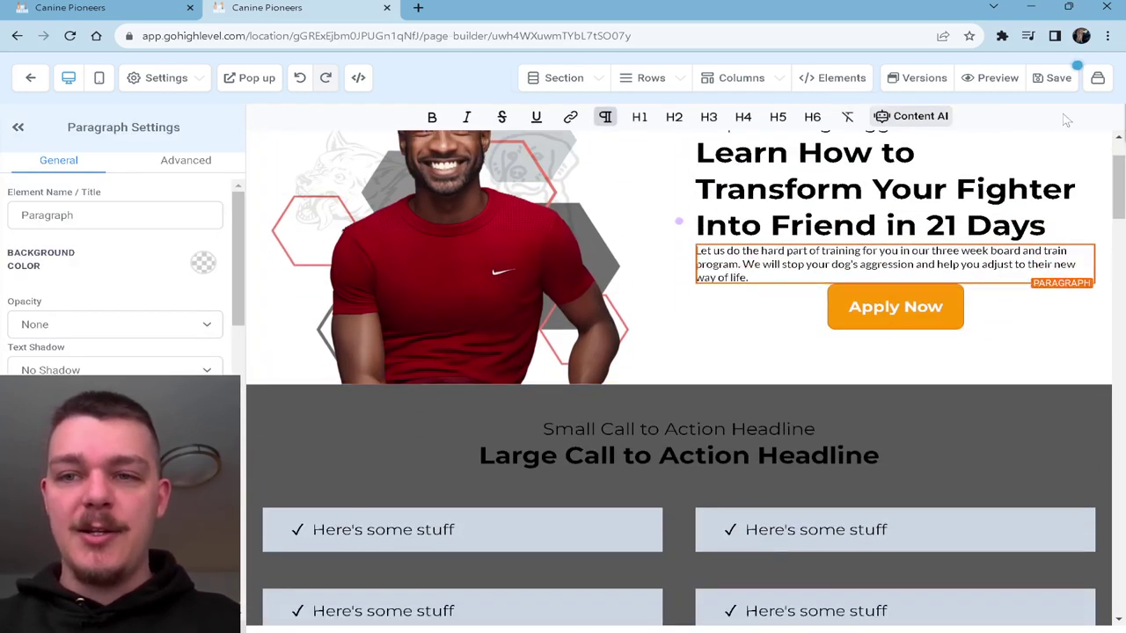
# - Duplicate the hero's Apply Now button and move the copy under the second row's right bullet list in the dark section
pyautogui.scroll(-5, 680, 251)
pyautogui.scroll(2, 775, 317)
pyautogui.scroll(1, 776, 317)
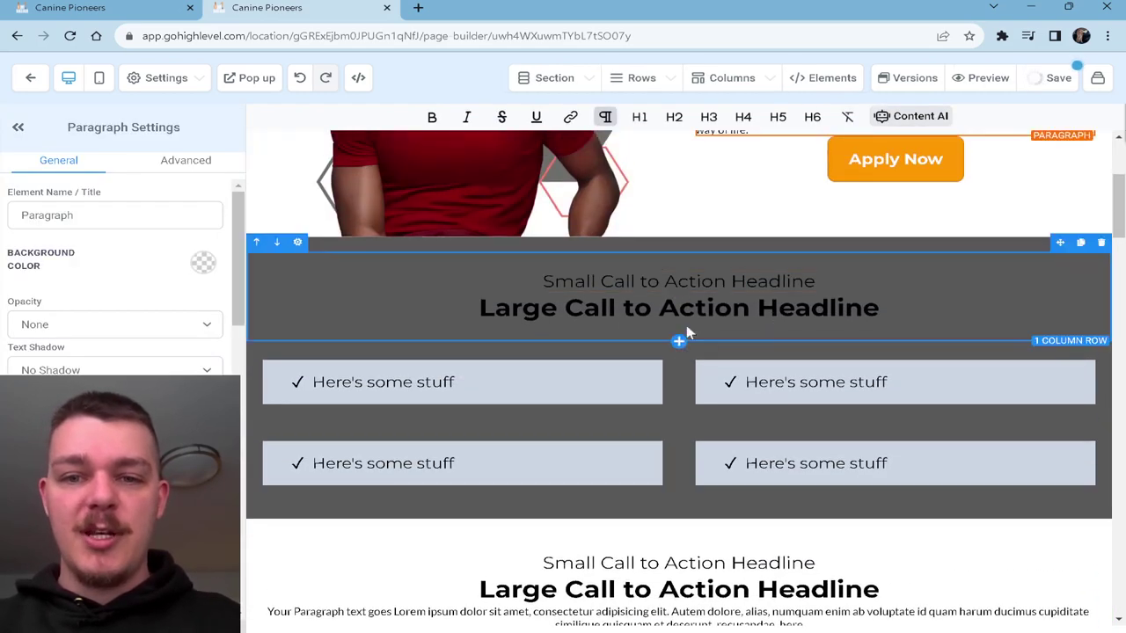
pyautogui.click(778, 313)
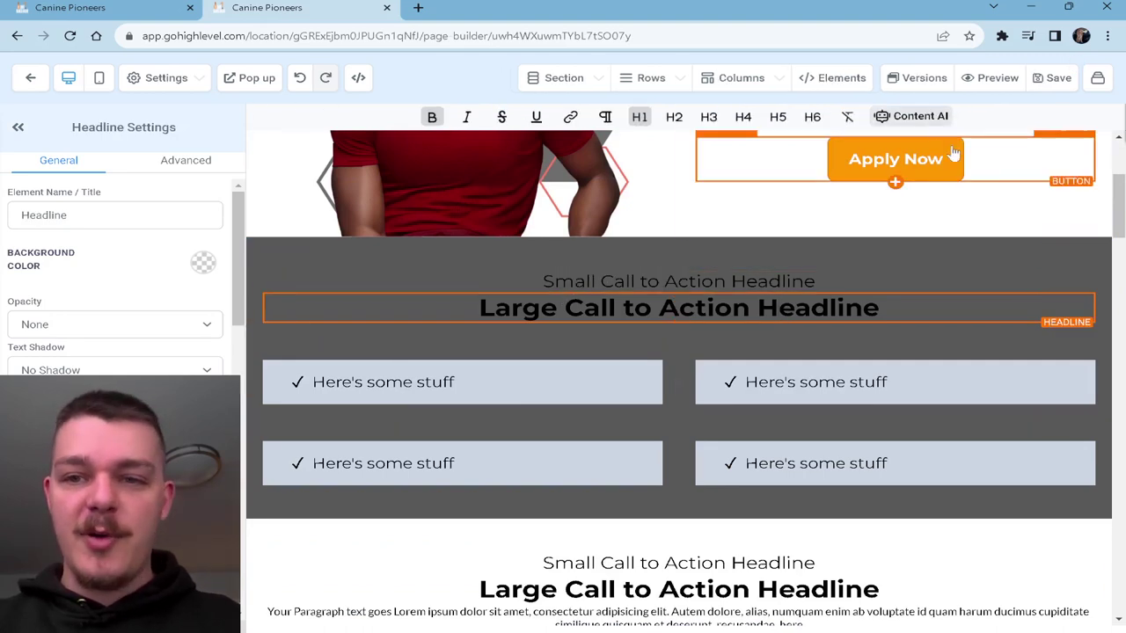
pyautogui.scroll(1, 1059, 175)
pyautogui.click(1066, 161)
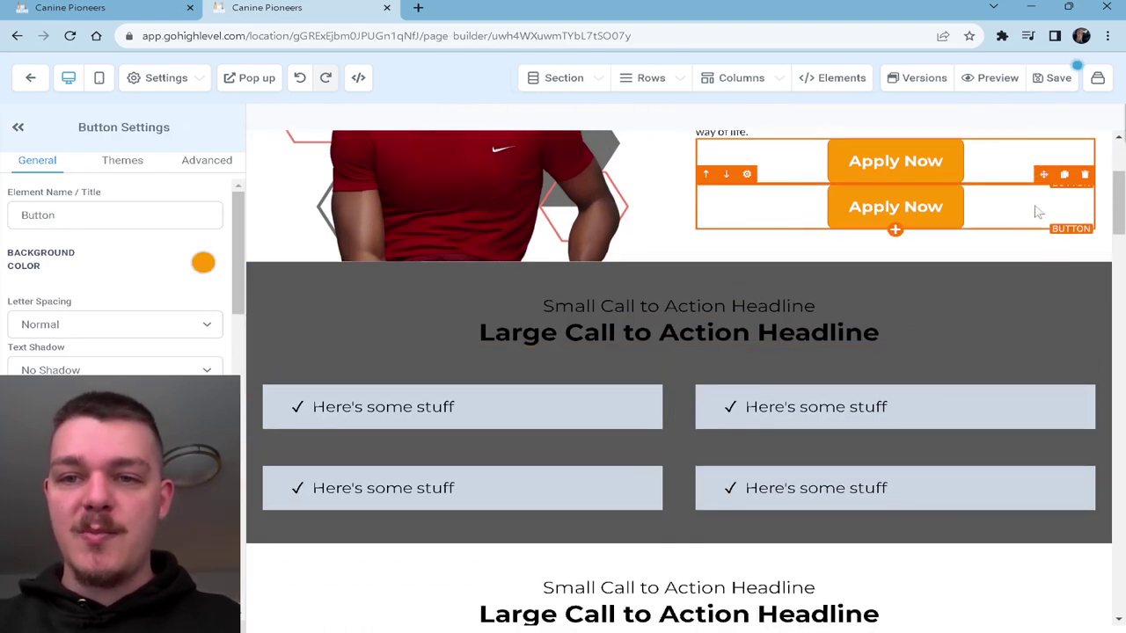
pyautogui.moveTo(1043, 176); pyautogui.dragTo(921, 532)
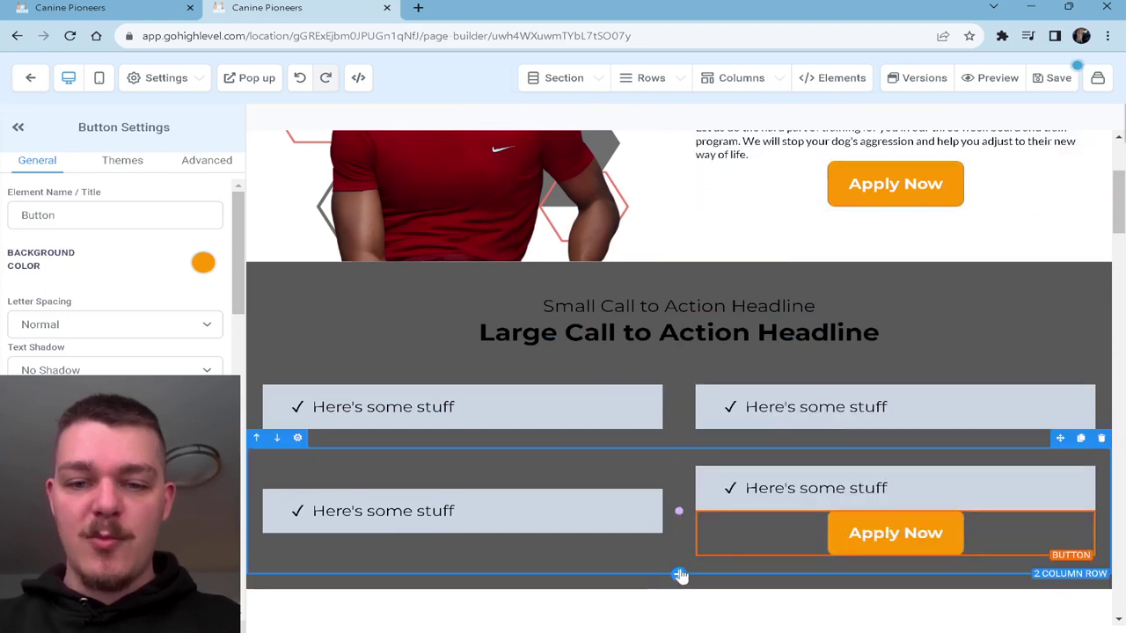
# - Add a one-column row below the dark section's bullet lists and move the copied Apply Now button into it
pyautogui.click(678, 575)
pyautogui.click(884, 195)
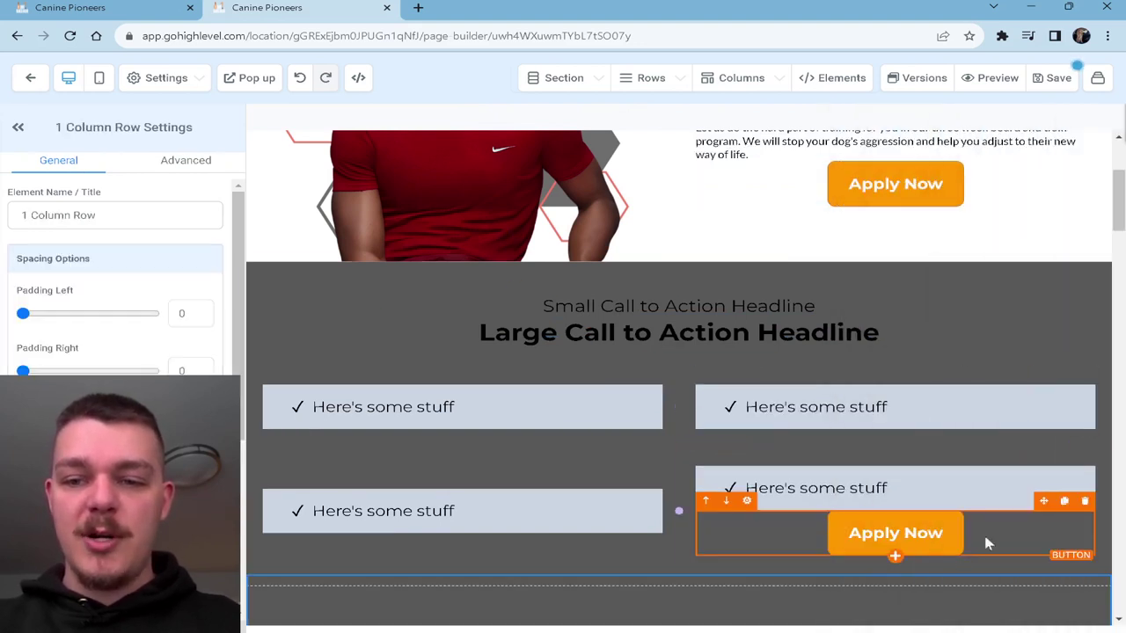
pyautogui.moveTo(1044, 501); pyautogui.dragTo(886, 558)
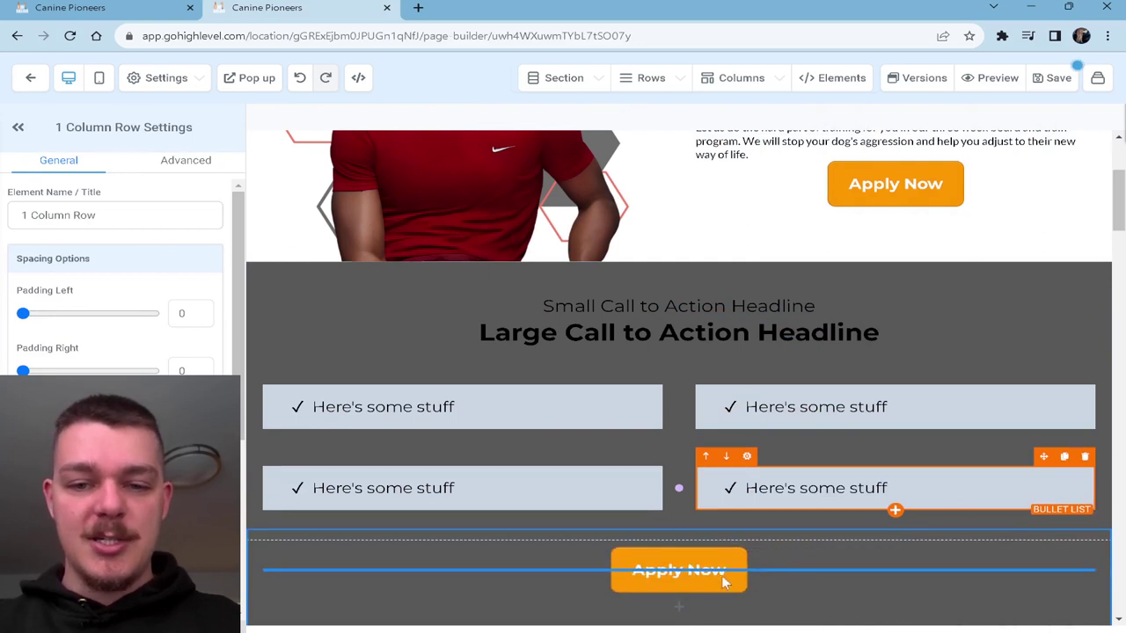
pyautogui.moveTo(721, 575); pyautogui.dragTo(723, 576)
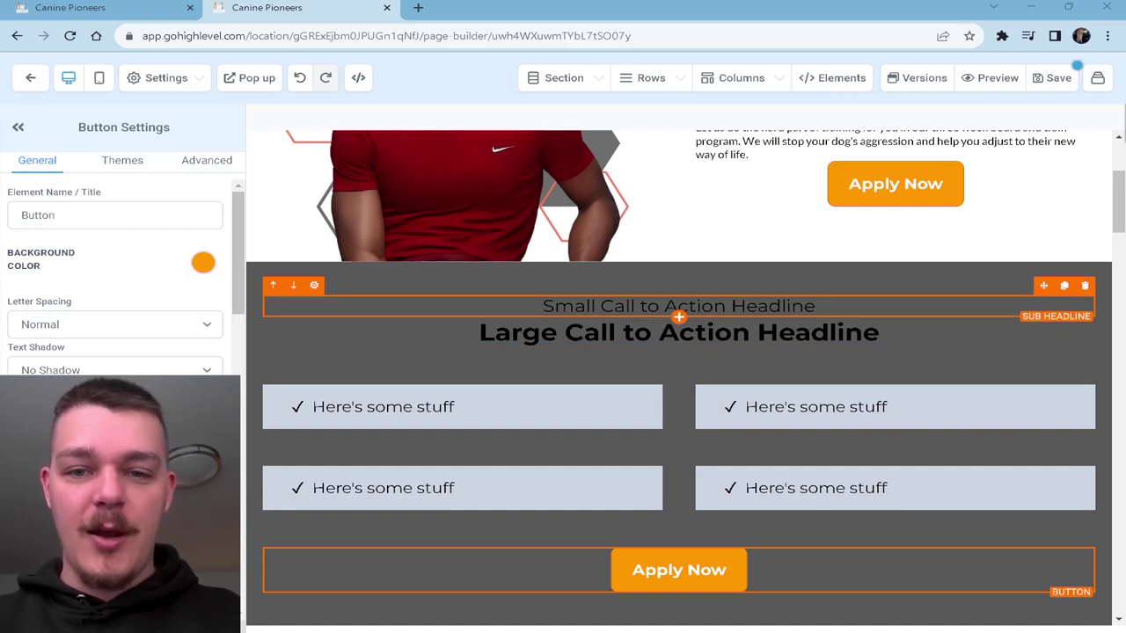
# - Replace the dark section's sub headline with "Our Training is" and its large headline with "Based On Four Key Principles"
pyautogui.tripleClick(662, 306)
pyautogui.write('Our Training is')
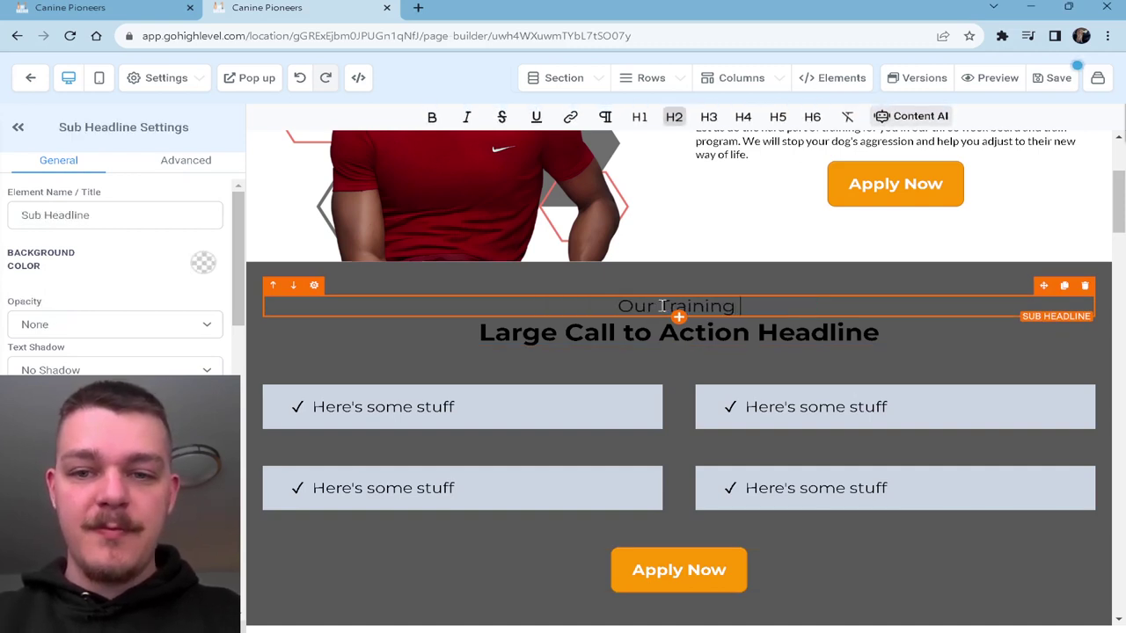
pyautogui.tripleClick(762, 337)
pyautogui.write('Based on')
pyautogui.press('BackSpace')
pyautogui.press('BackSpace')
pyautogui.write('On Four Key Principles')
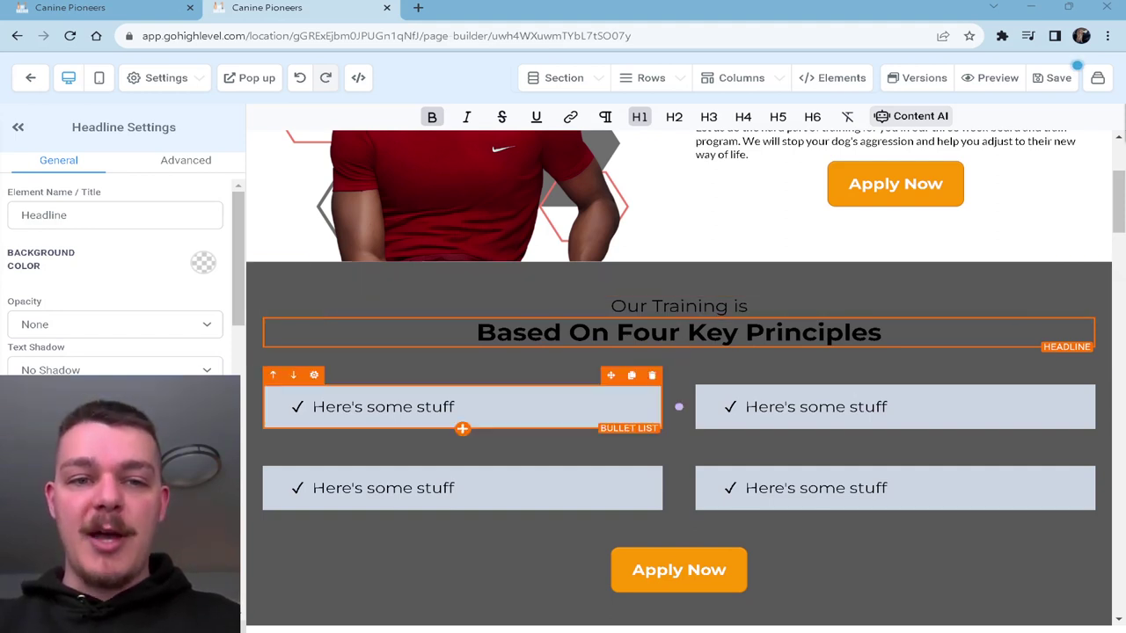
# - Replace the first row's left bullet with "Dog's aren't inherently bad. If your dog is aggressive there is a reason"
pyautogui.tripleClick(501, 407)
pyautogui.write("Dog's aren't")
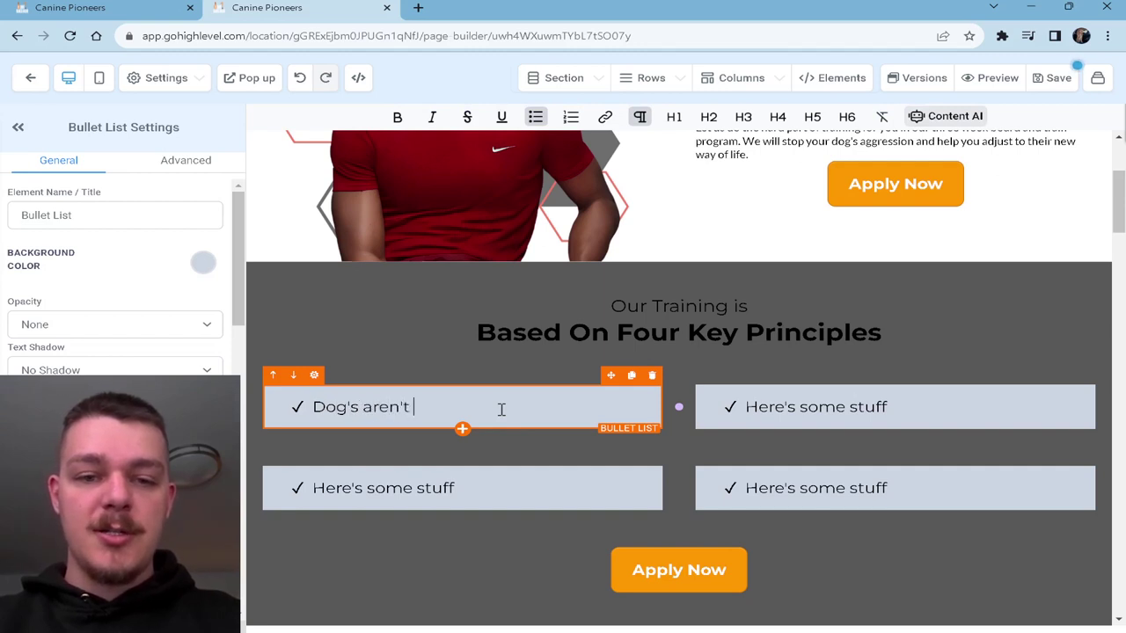
pyautogui.write(' inheritly bad. If your d')
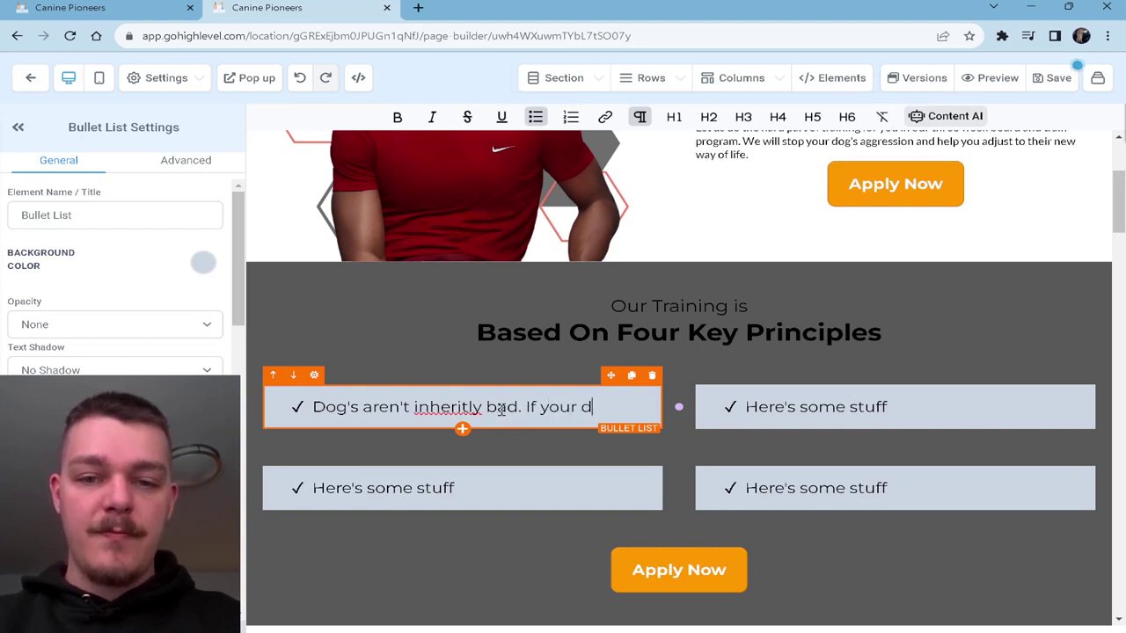
pyautogui.write('aggressive there is a reason')
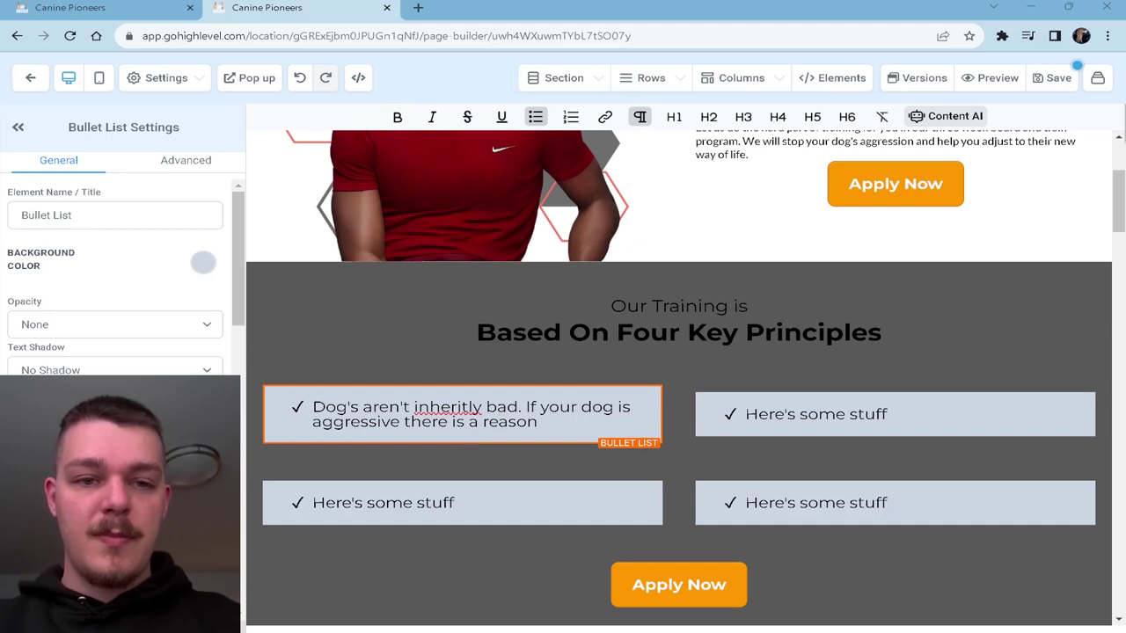
pyautogui.doubleClick(444, 410)
pyautogui.write('inherently')
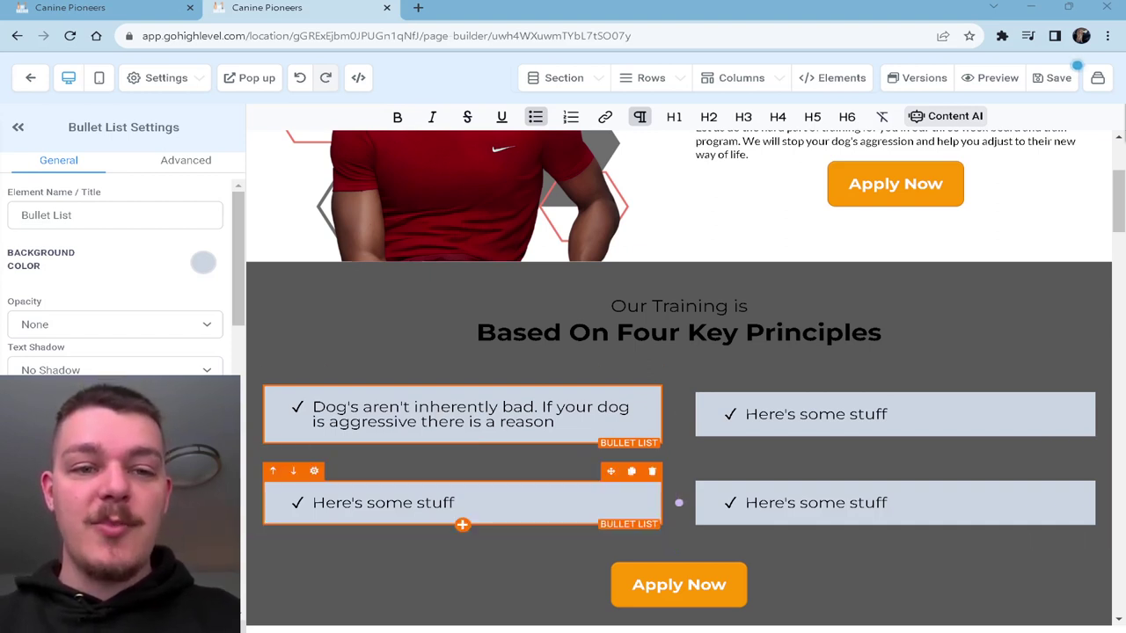
# - Replace the second row's left bullet with "There's always something we can do. and we will find the way!"
pyautogui.tripleClick(482, 504)
pyautogui.write('Thre')
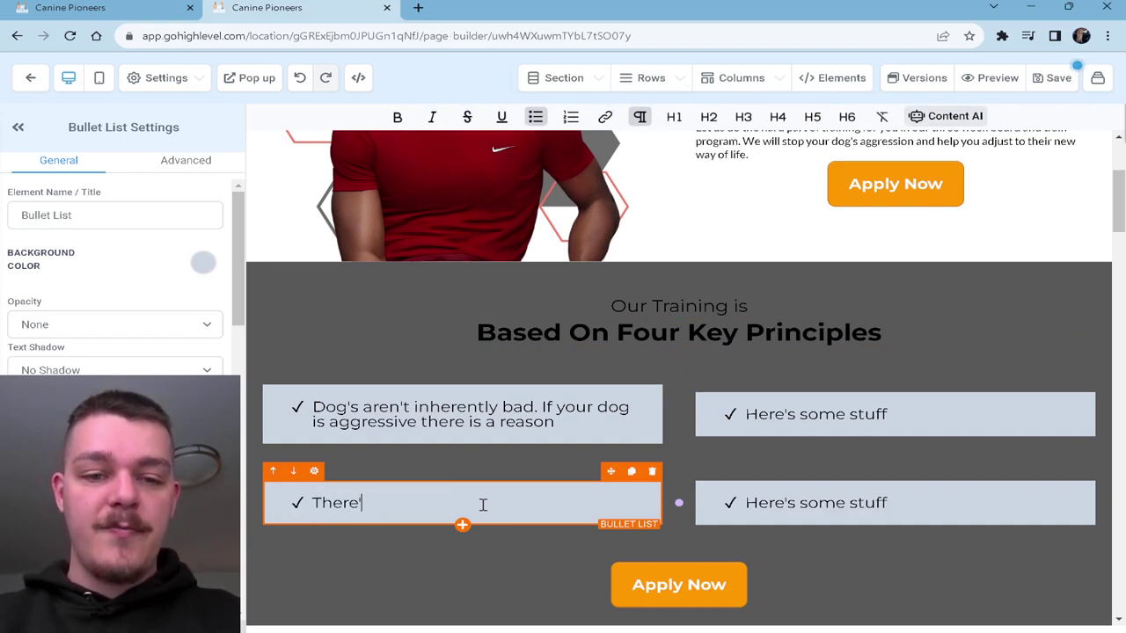
pyautogui.write("e's always som")
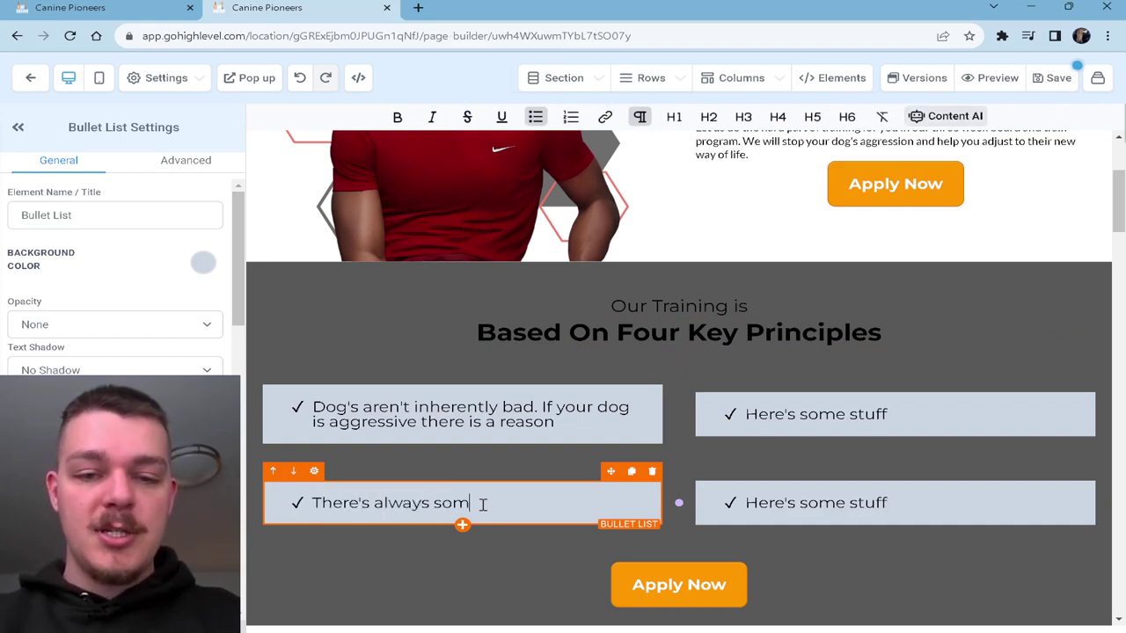
pyautogui.write('an')
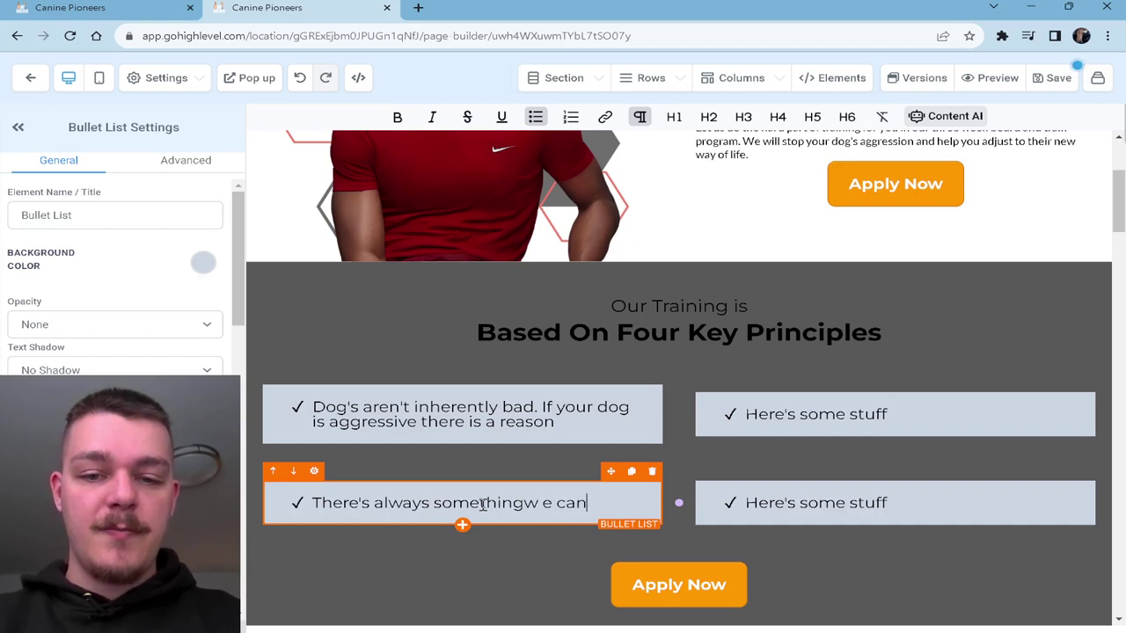
pyautogui.press('BackSpace')
pyautogui.press('BackSpace')
pyautogui.press('BackSpace')
pyautogui.write('we can do')
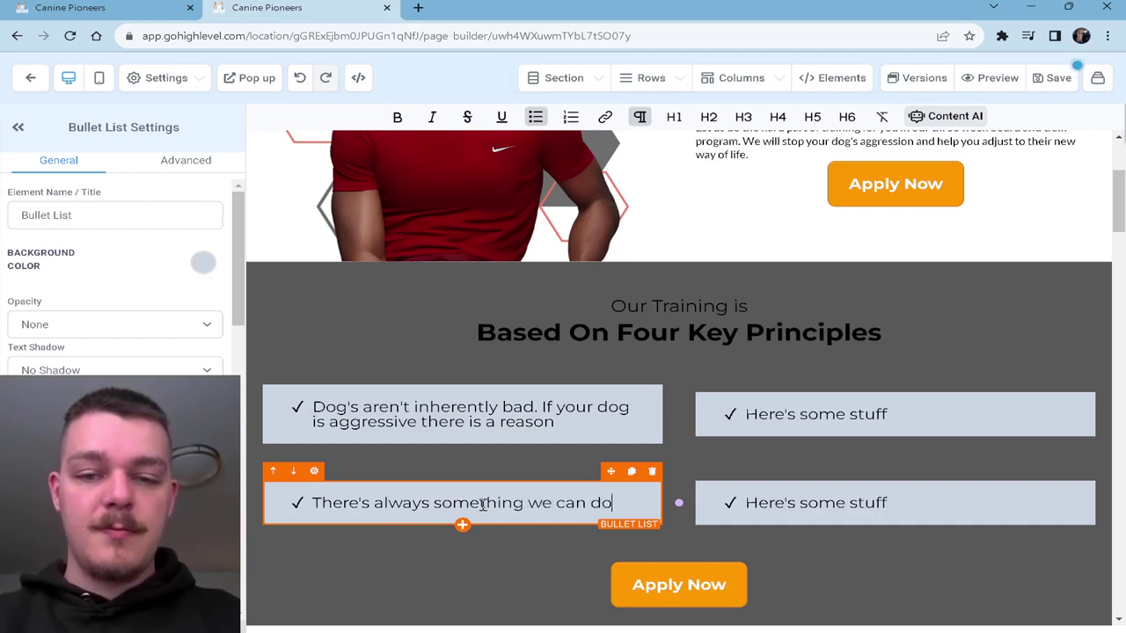
pyautogui.write('. and ')
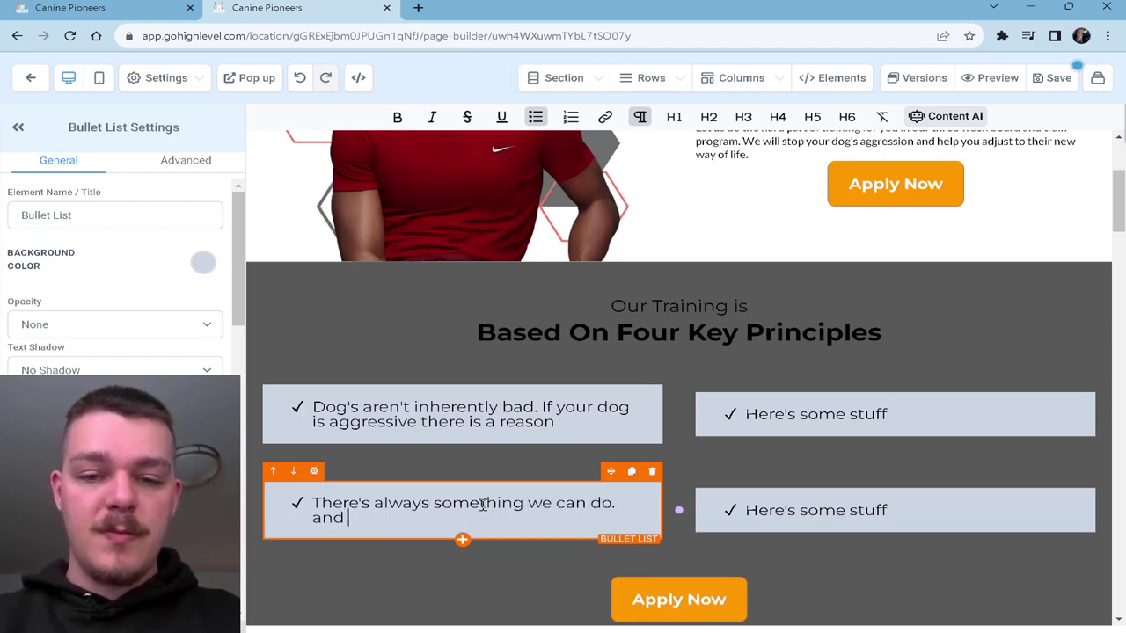
pyautogui.write('we will find the way!')
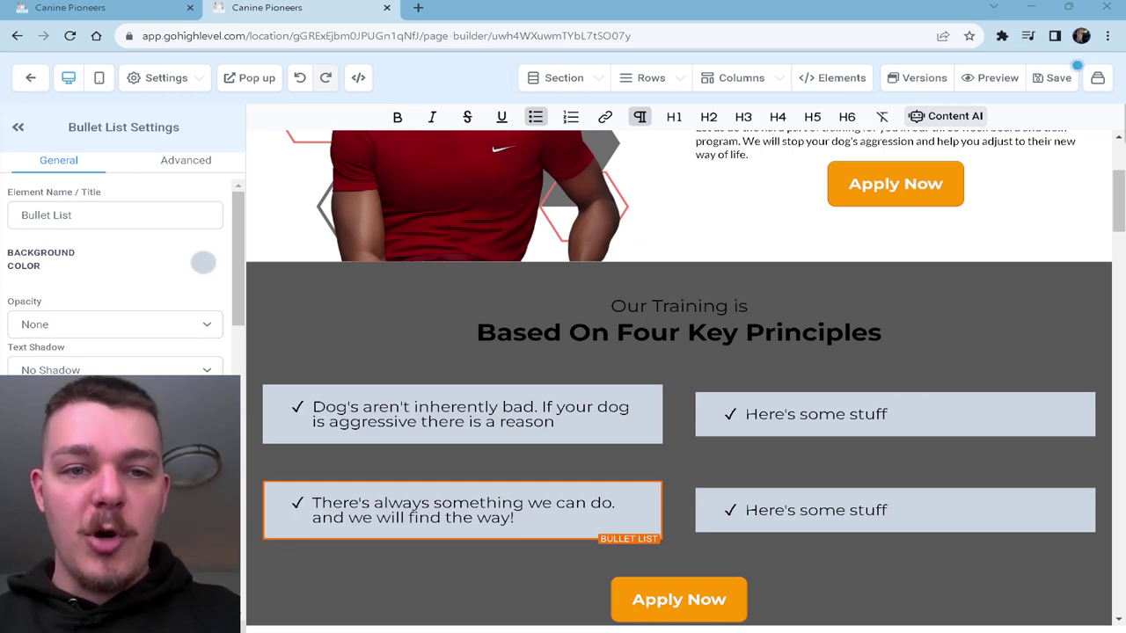
# - Replace the first row's right bullet with "Removing your dog from all possible triggers is vital for success."
pyautogui.click(843, 420)
pyautogui.tripleClick(842, 421)
pyautogui.write('R')
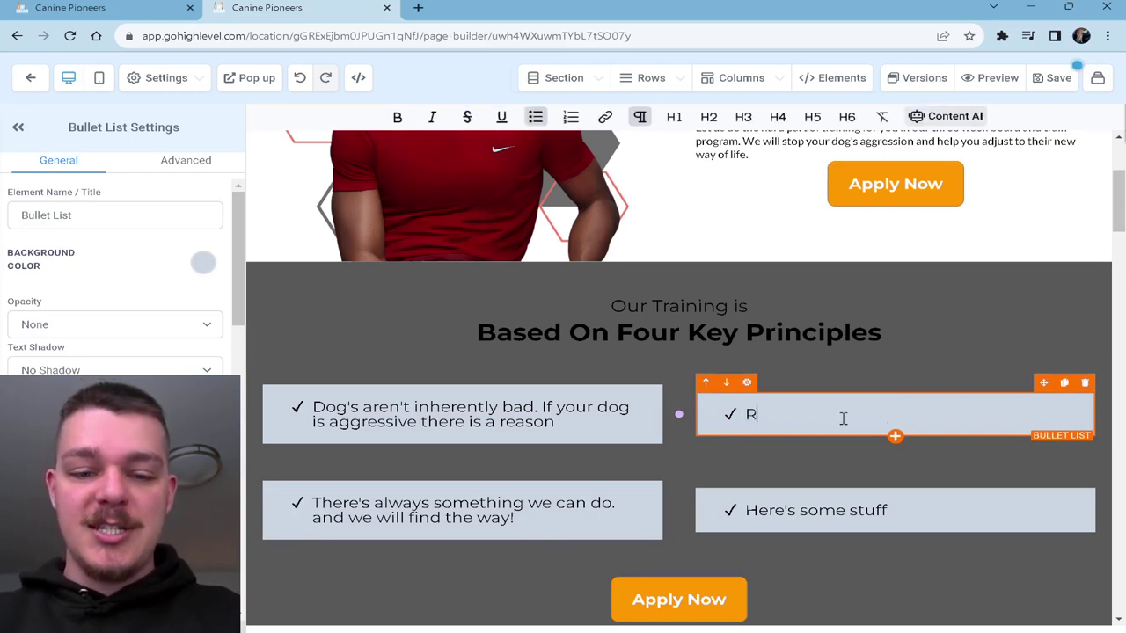
pyautogui.write('emoving Your dog')
pyautogui.press('BackSpace')
pyautogui.press('BackSpace')
pyautogui.press('BackSpace')
pyautogui.press('BackSpace')
pyautogui.press('BackSpace')
pyautogui.press('BackSpace')
pyautogui.press('BackSpace')
pyautogui.press('BackSpace')
pyautogui.write('your dog ')
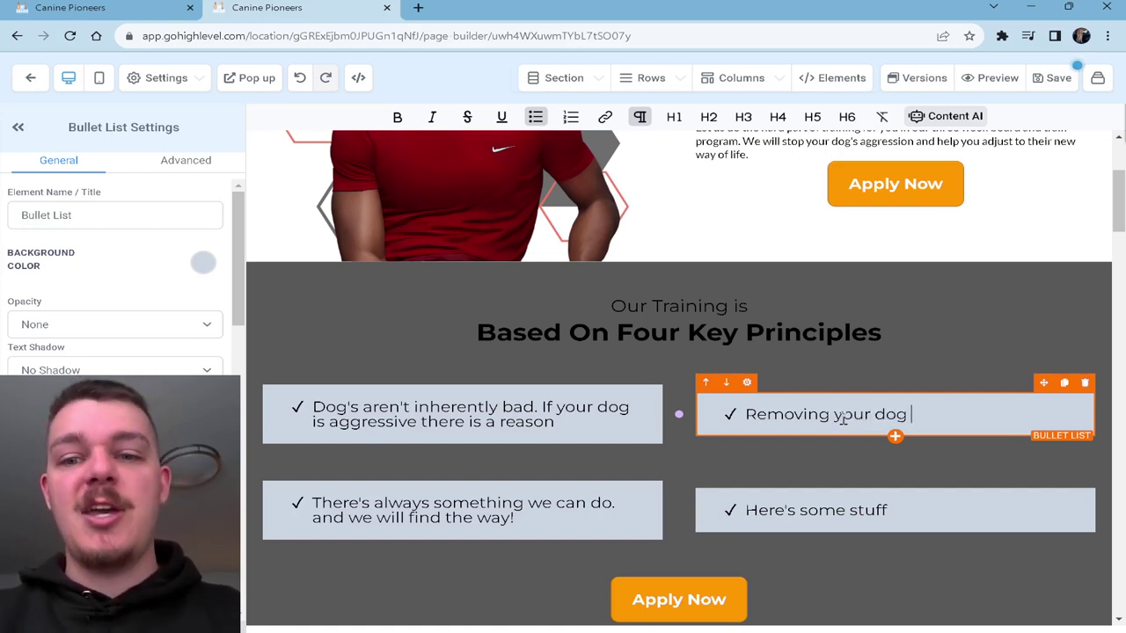
pyautogui.write('from all possible triggers is ')
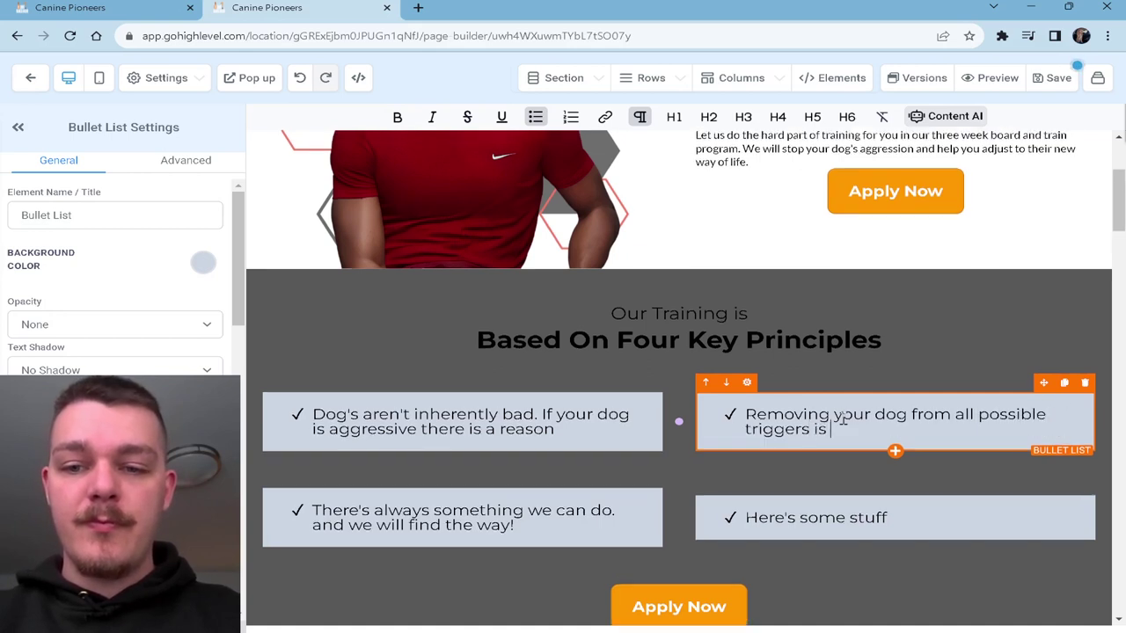
pyautogui.write('vital for suc')
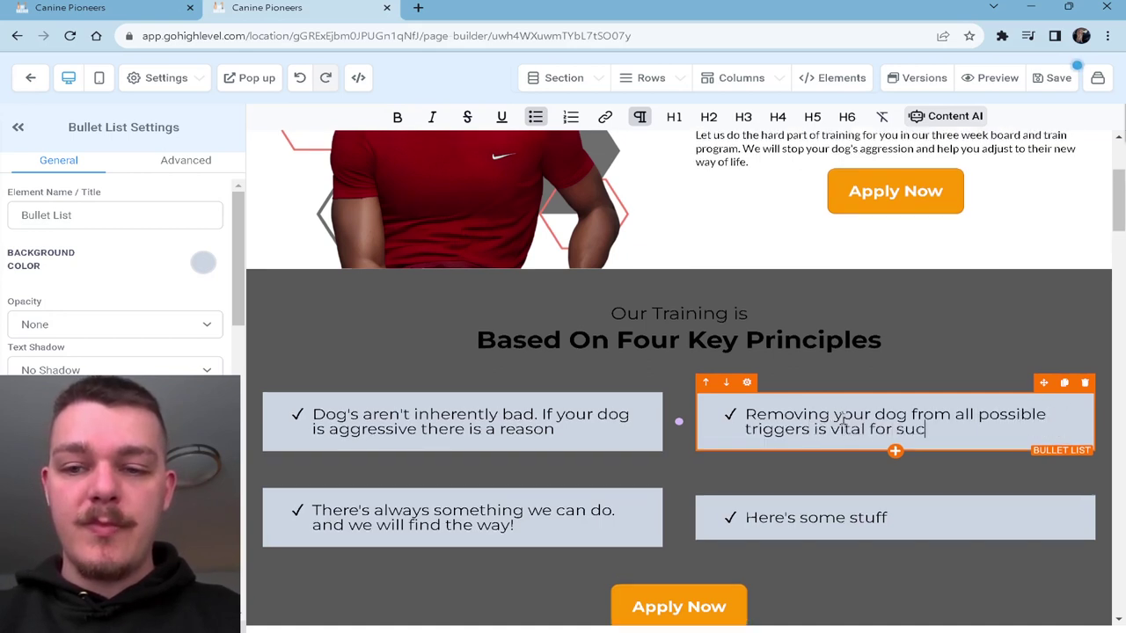
pyautogui.write('cess.')
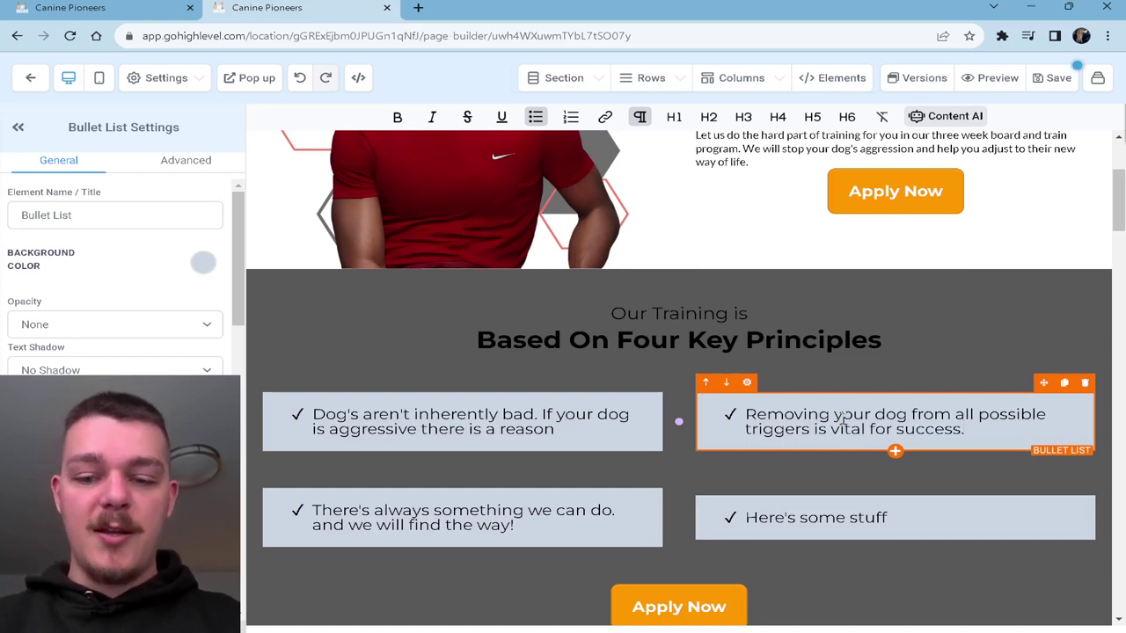
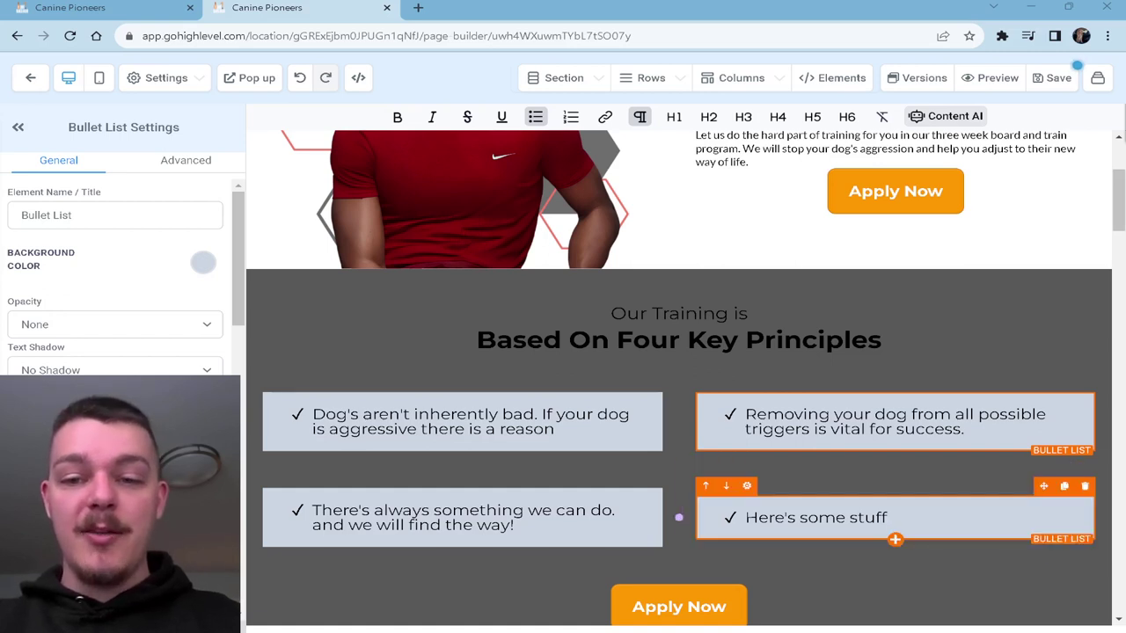
# - Replace the second row's right bullet with "Training is not a timed event. We must work with the pace of the dog."
pyautogui.tripleClick(851, 520)
pyautogui.write('Tr')
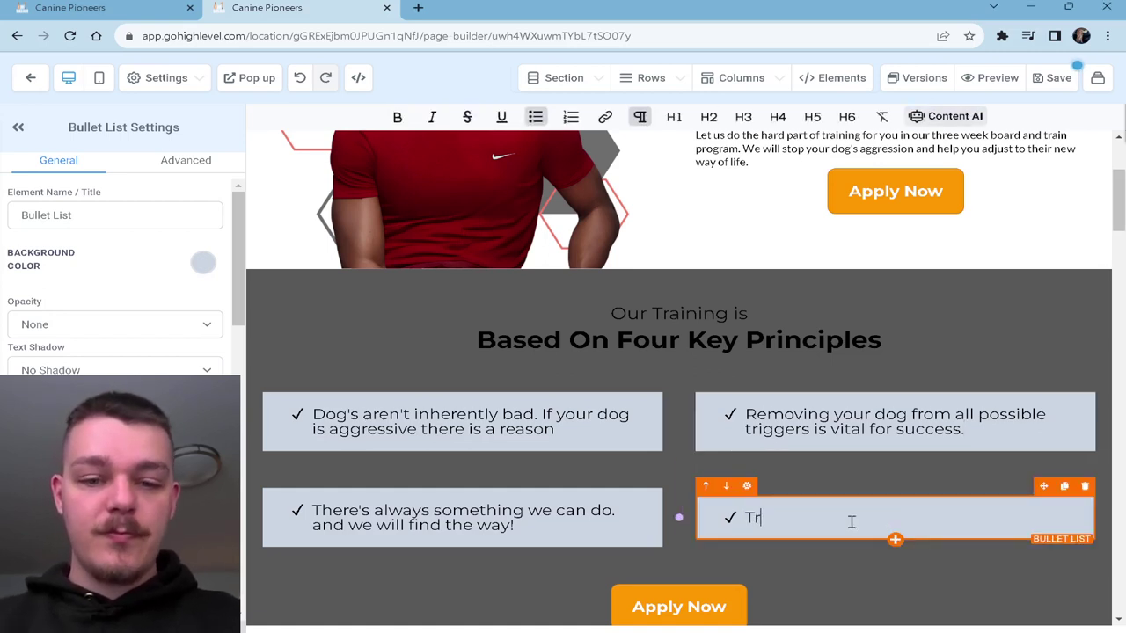
pyautogui.write('aining is not a timed')
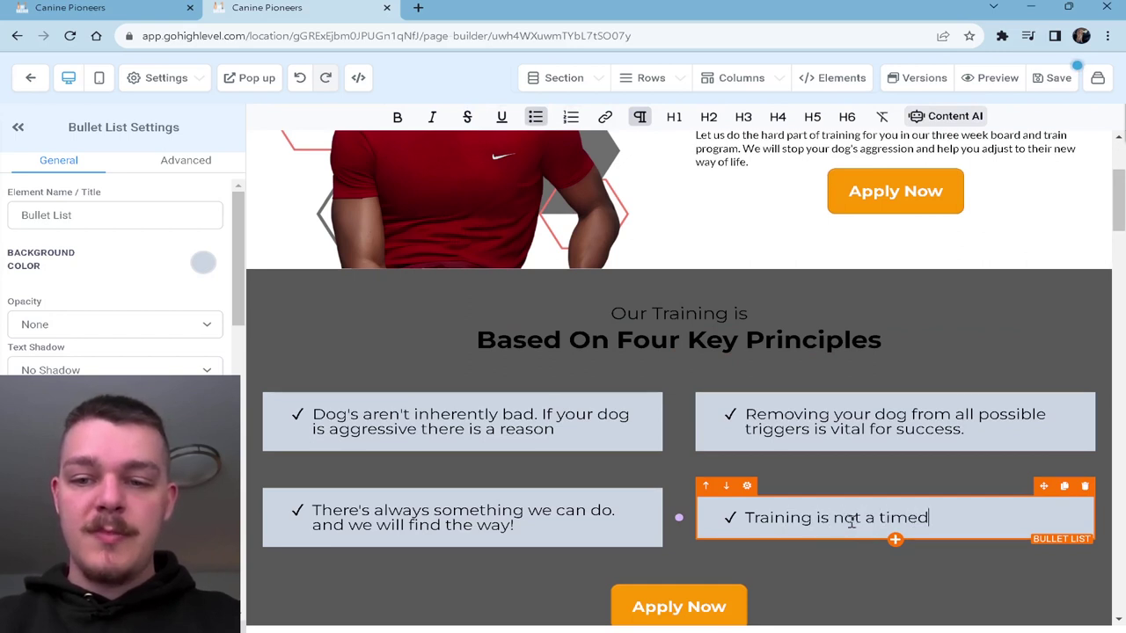
pyautogui.write(' event. We wil must work with the pace of the dog.')
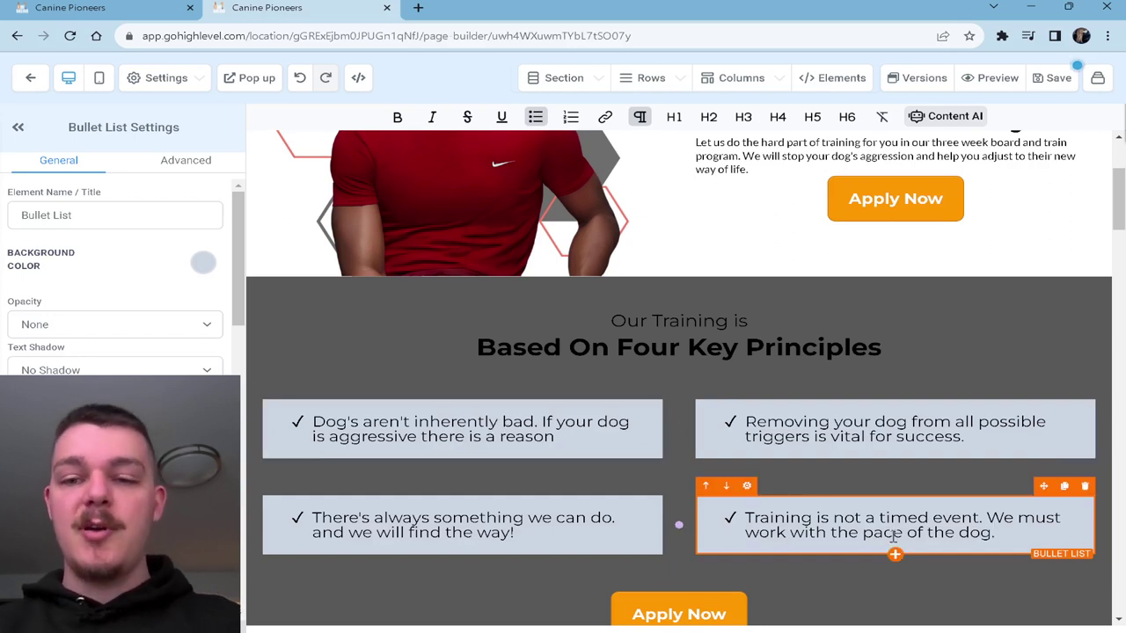
# - Change the text color of the dark section's headline and sub headline to white
pyautogui.click(777, 347)
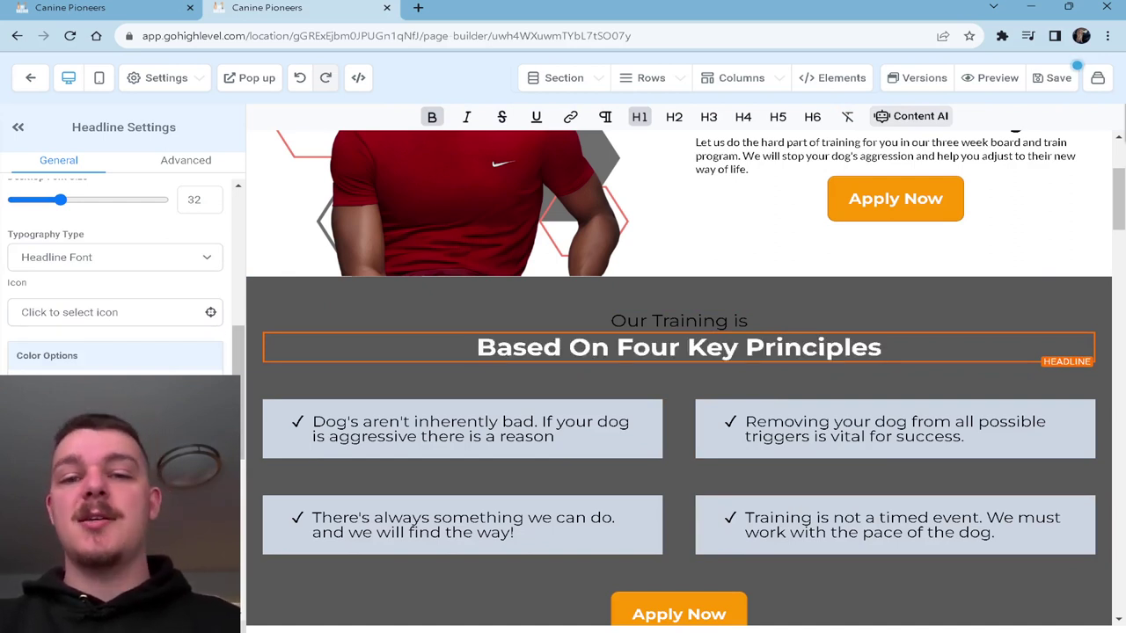
pyautogui.click(598, 318)
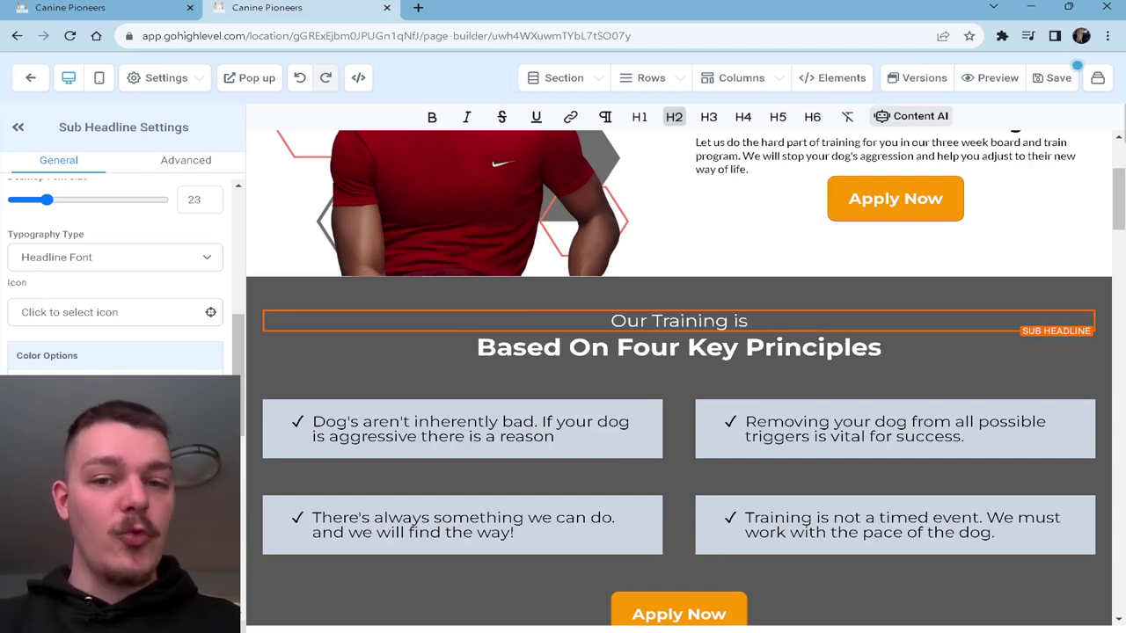
# - Select the first row's left bullet list and open its background color choices
pyautogui.click(457, 413)
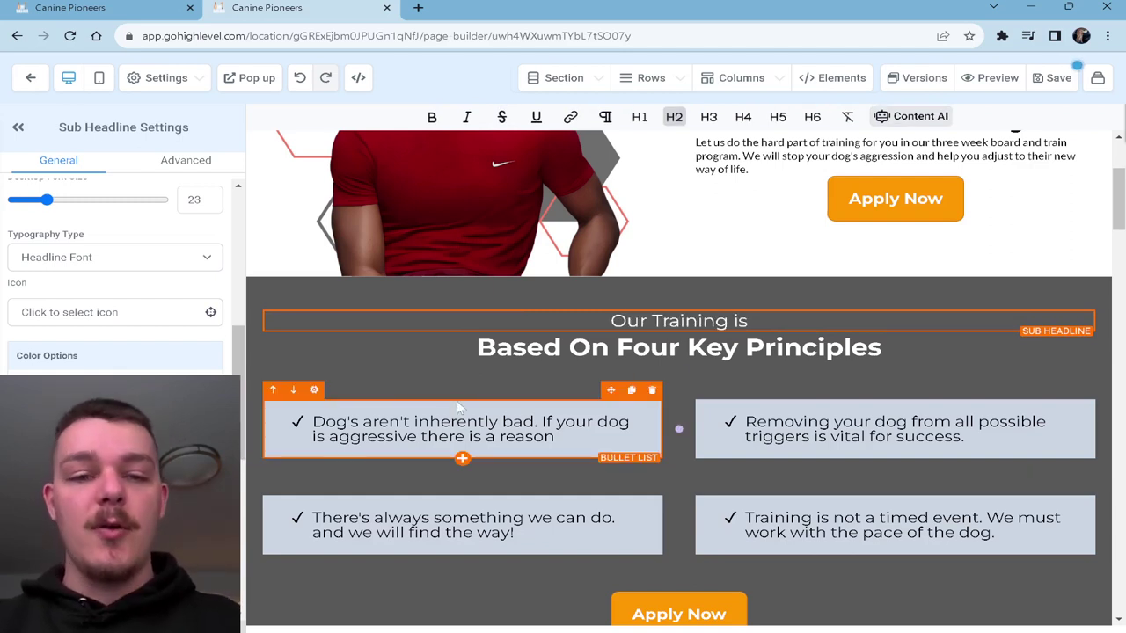
pyautogui.scroll(-5, 114, 395)
pyautogui.scroll(5, 115, 396)
pyautogui.scroll(5, 123, 277)
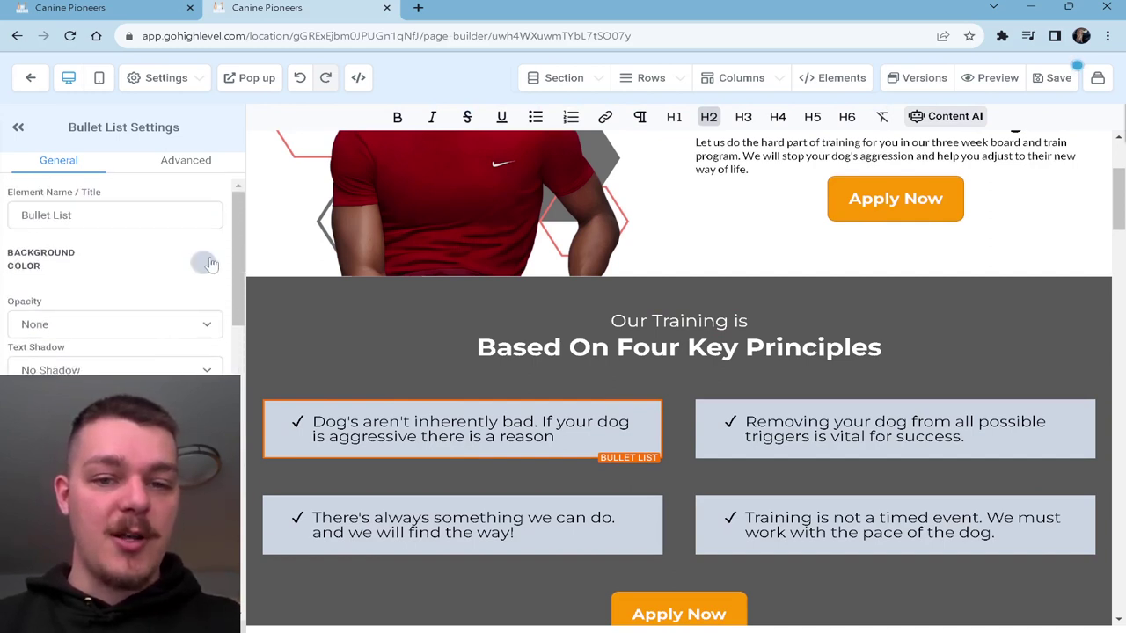
pyautogui.click(203, 262)
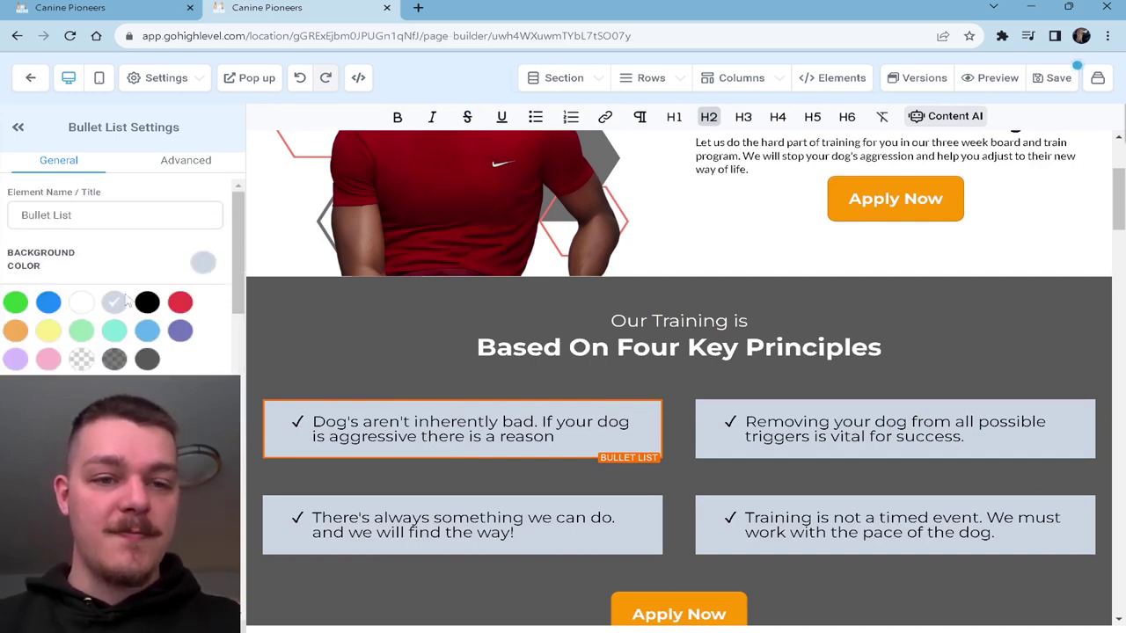
pyautogui.click(146, 360)
pyautogui.click(15, 332)
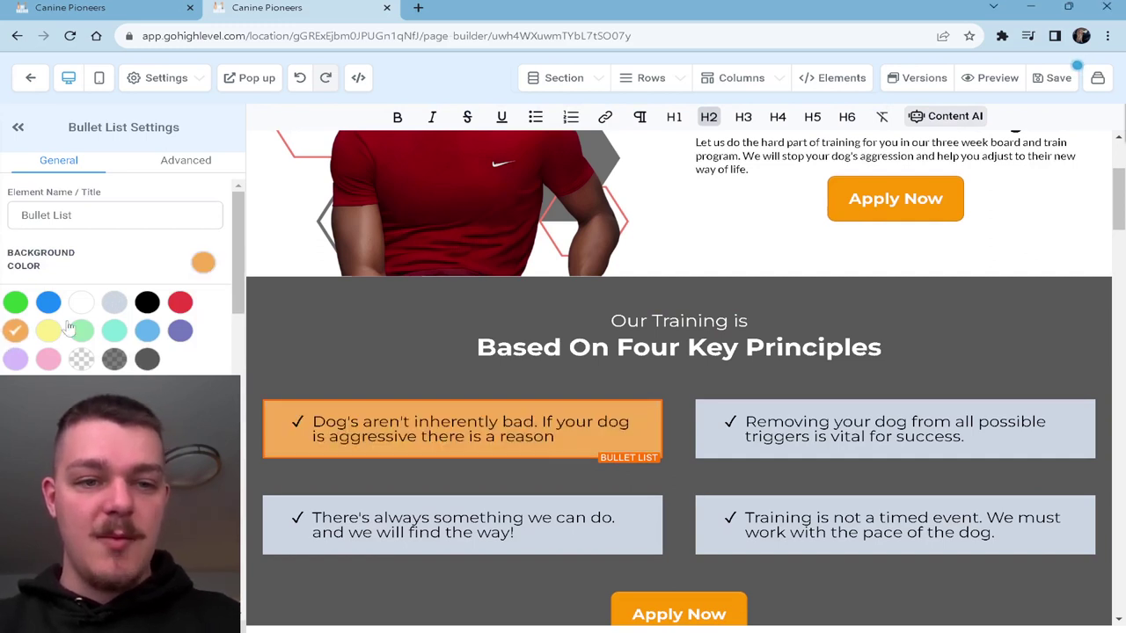
pyautogui.click(114, 303)
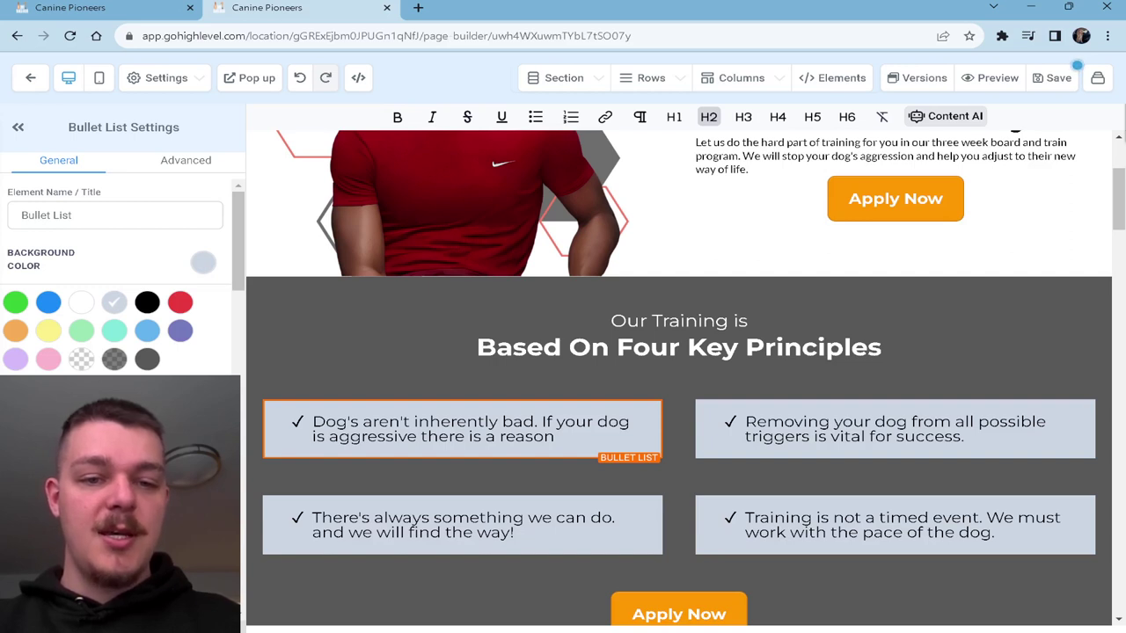
# - Give the first row's left bullet list a custom pale teal background color
pyautogui.scroll(-1, 122, 278)
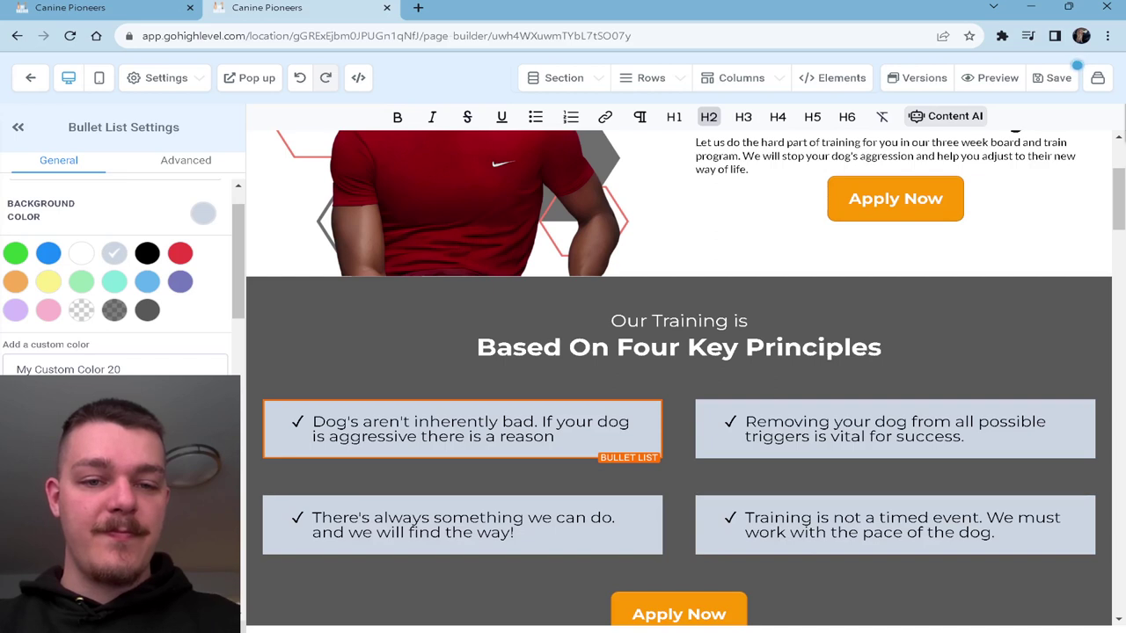
pyautogui.press('Return')
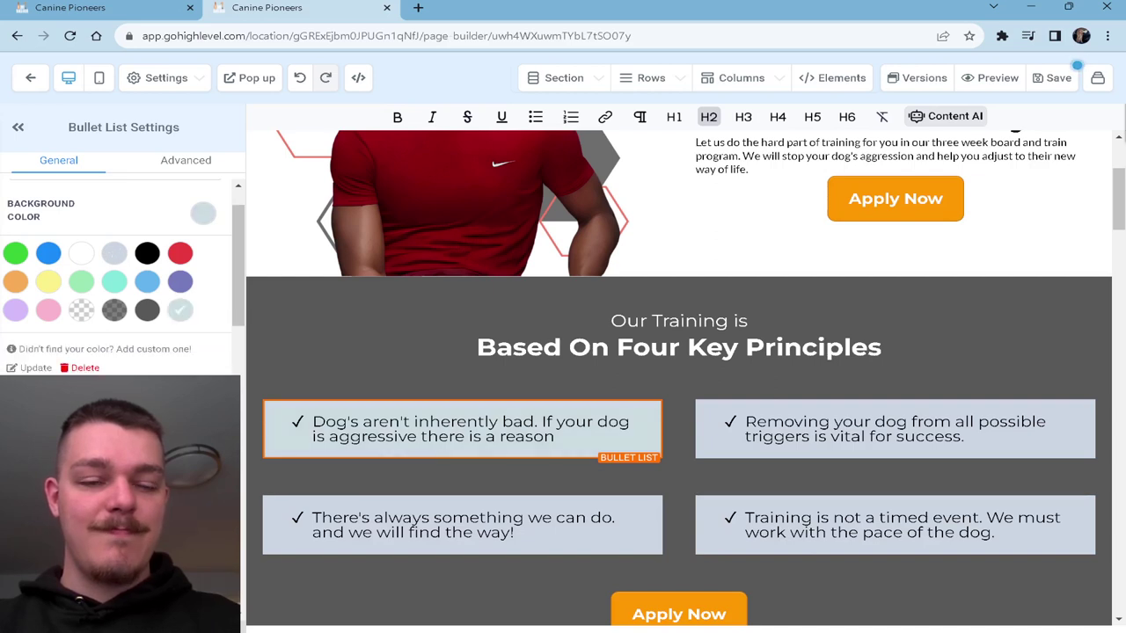
# - Give the first row's left bullet list a full solid 1px border with rounded corners
pyautogui.scroll(10, 119, 343)
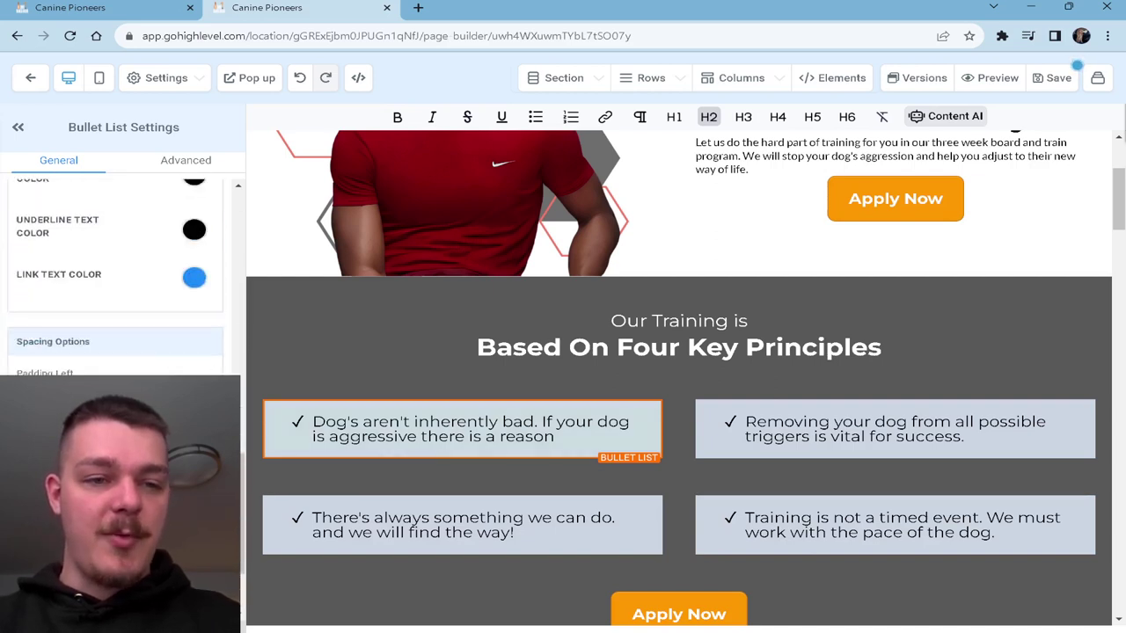
pyautogui.scroll(5, 119, 290)
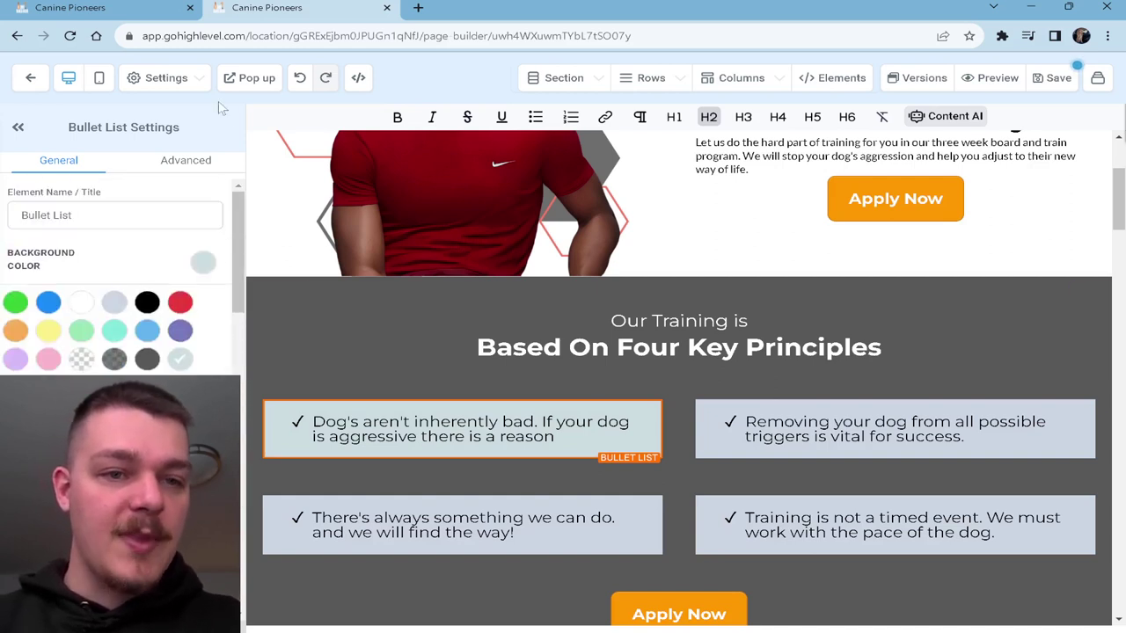
pyautogui.click(195, 162)
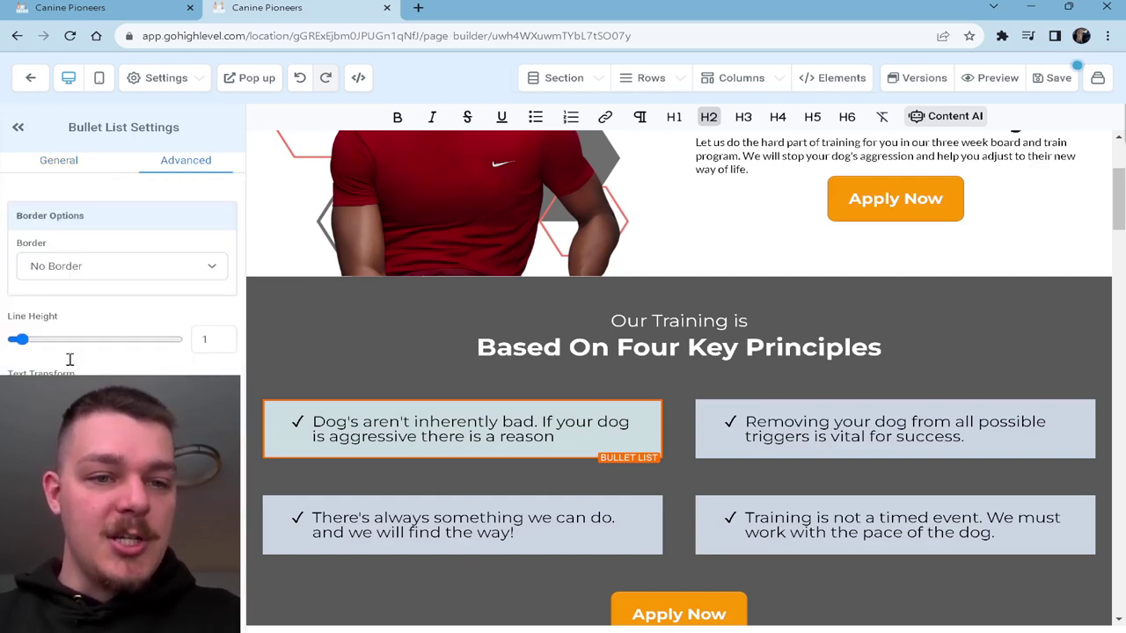
pyautogui.click(98, 303)
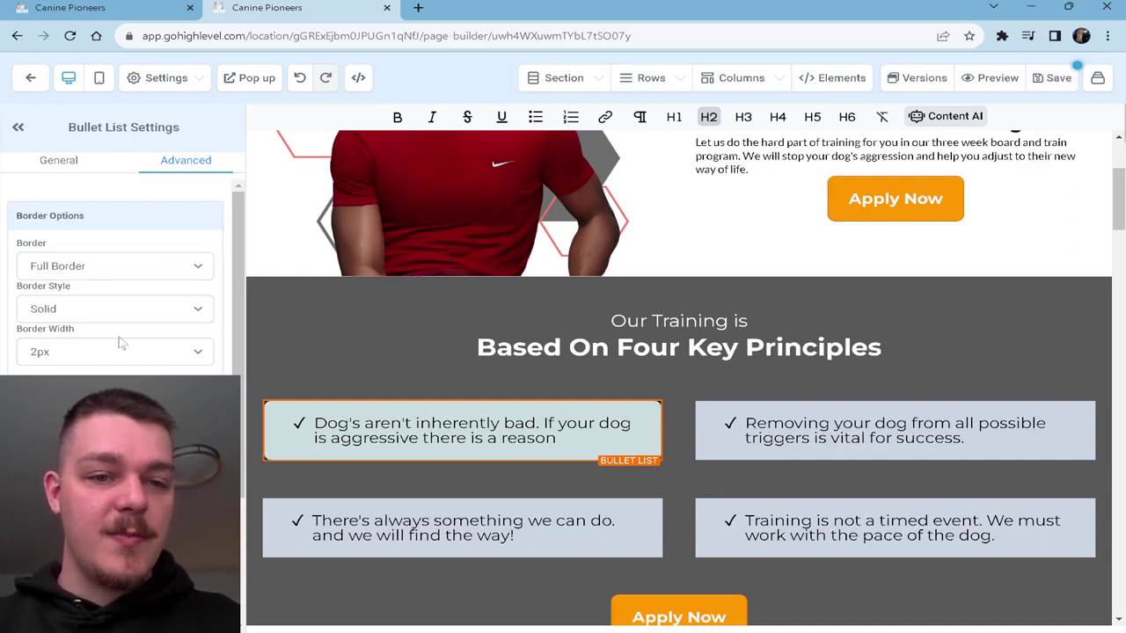
pyautogui.click(78, 354)
pyautogui.click(70, 387)
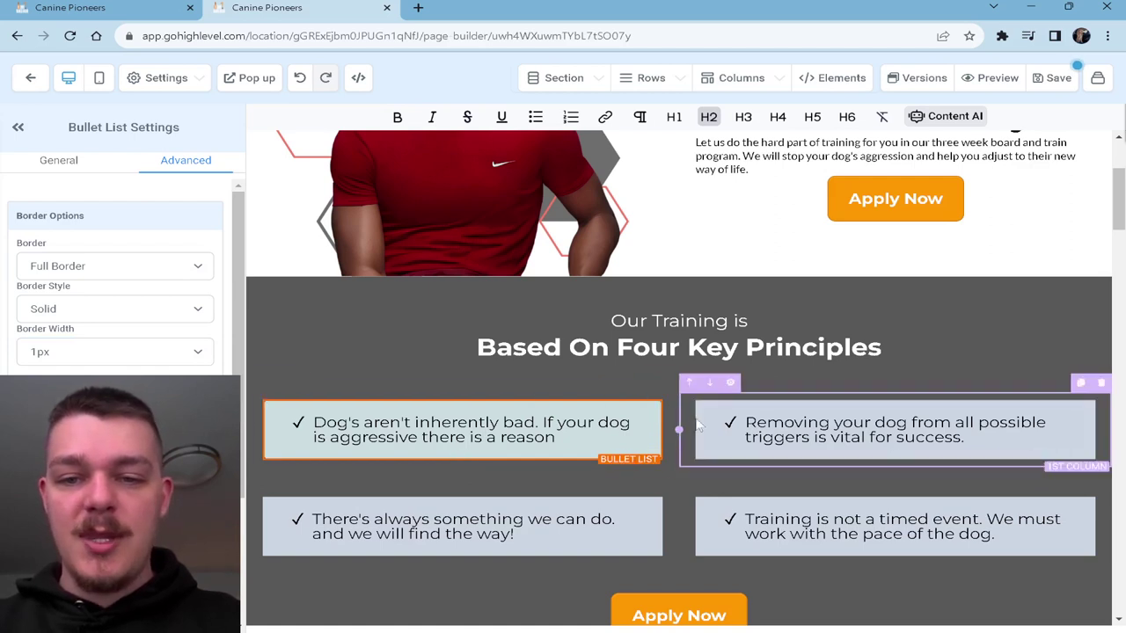
# - Replace the first row's right column with a copy of the styled left one containing "Removing your dog from all possible triggers is vital for success."
pyautogui.click(650, 387)
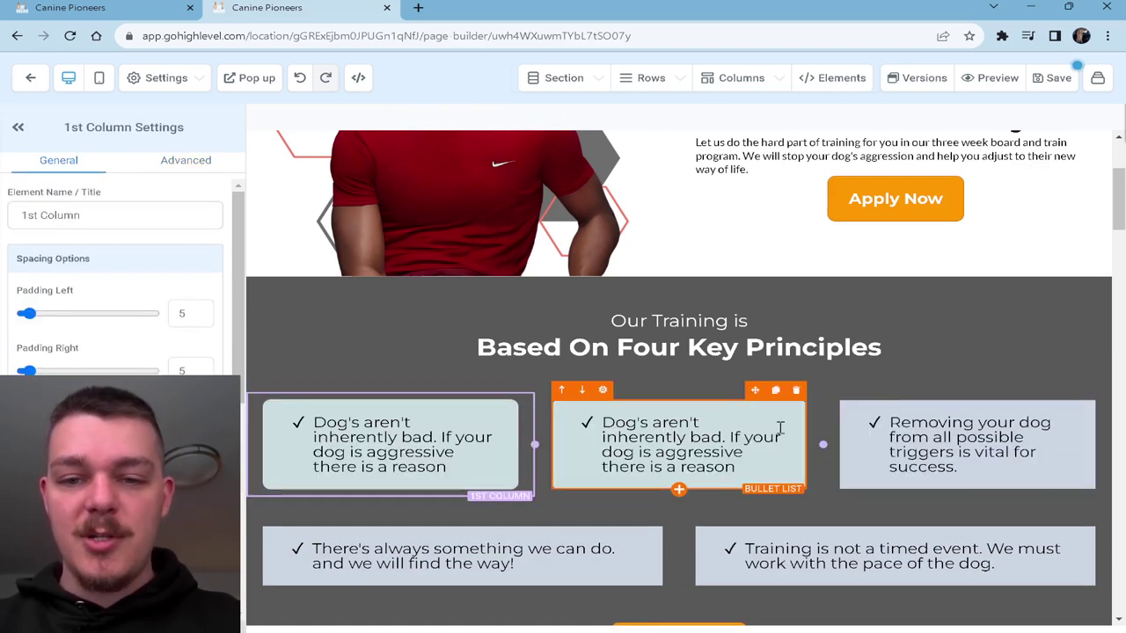
pyautogui.tripleClick(967, 450)
pyautogui.hotkey('ctrl', 'c')
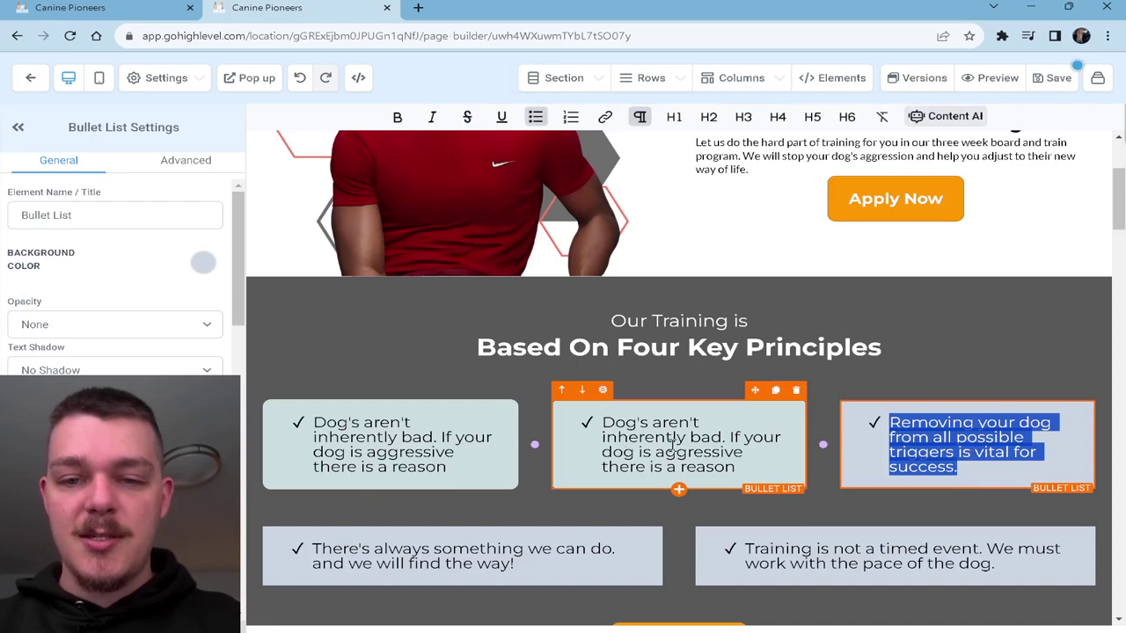
pyautogui.tripleClick(673, 447)
pyautogui.hotkey('ctrl', 'v')
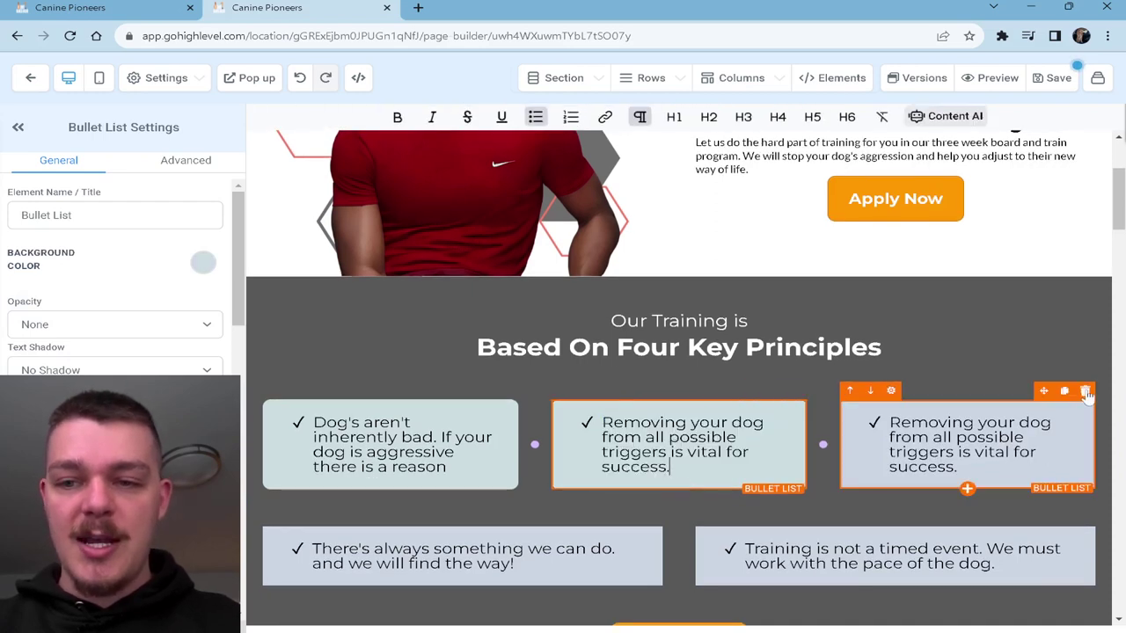
pyautogui.click(1085, 391)
pyautogui.click(1098, 381)
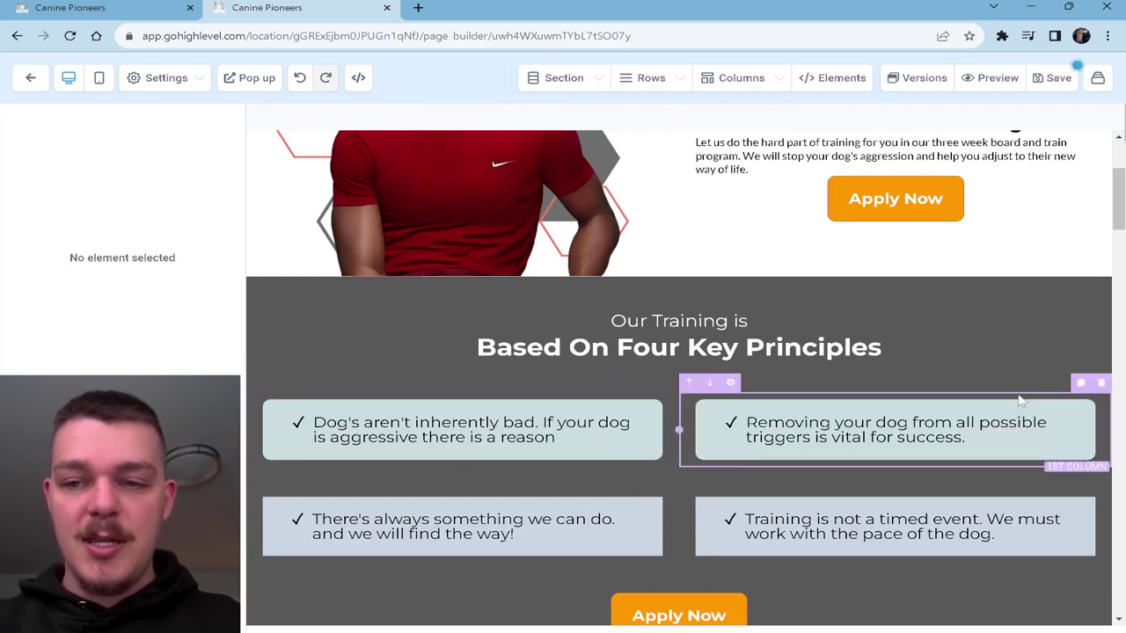
# - Duplicate the styled row and replace the copy's left bullet with "There's always something we can do. and we will find the way!"
pyautogui.click(1081, 372)
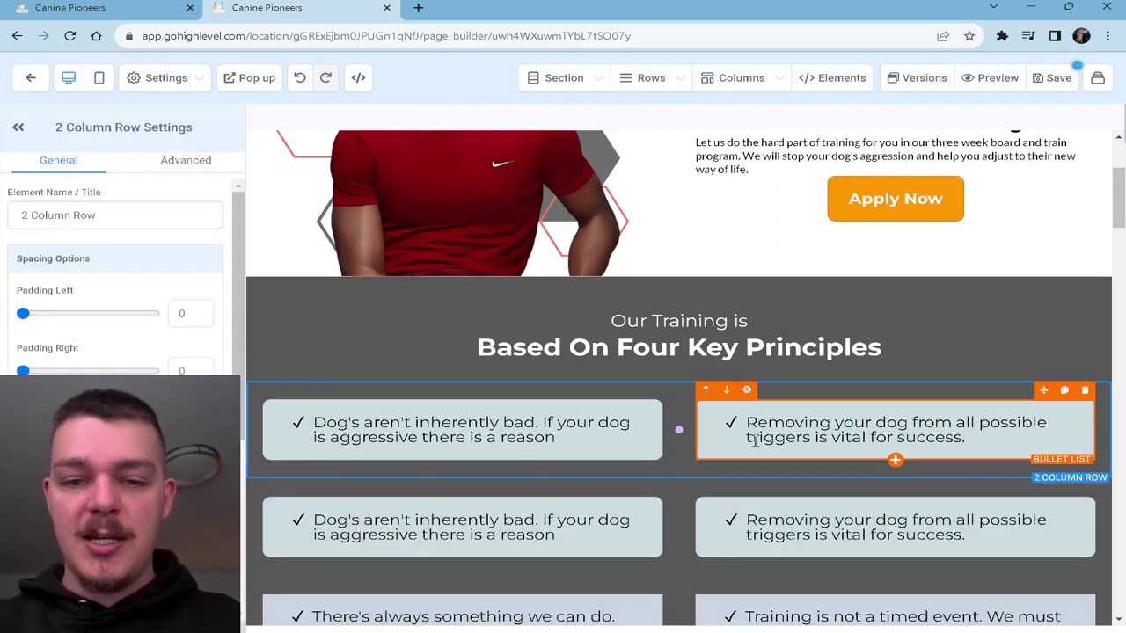
pyautogui.tripleClick(475, 521)
pyautogui.hotkey('ctrl', 'c')
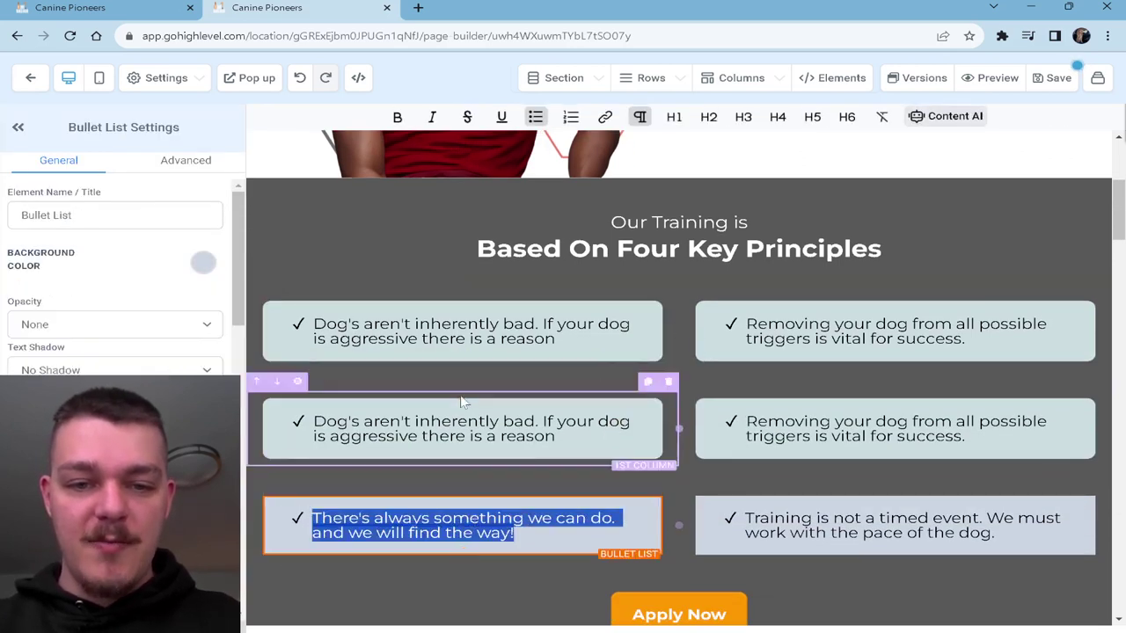
pyautogui.doubleClick(459, 422)
pyautogui.hotkey('ctrl', 'a')
pyautogui.hotkey('ctrl', 'v')
# - Replace the duplicated row's right bullet with the old row's "Training is not a timed event. We must work with the pace of the dog."
pyautogui.tripleClick(879, 519)
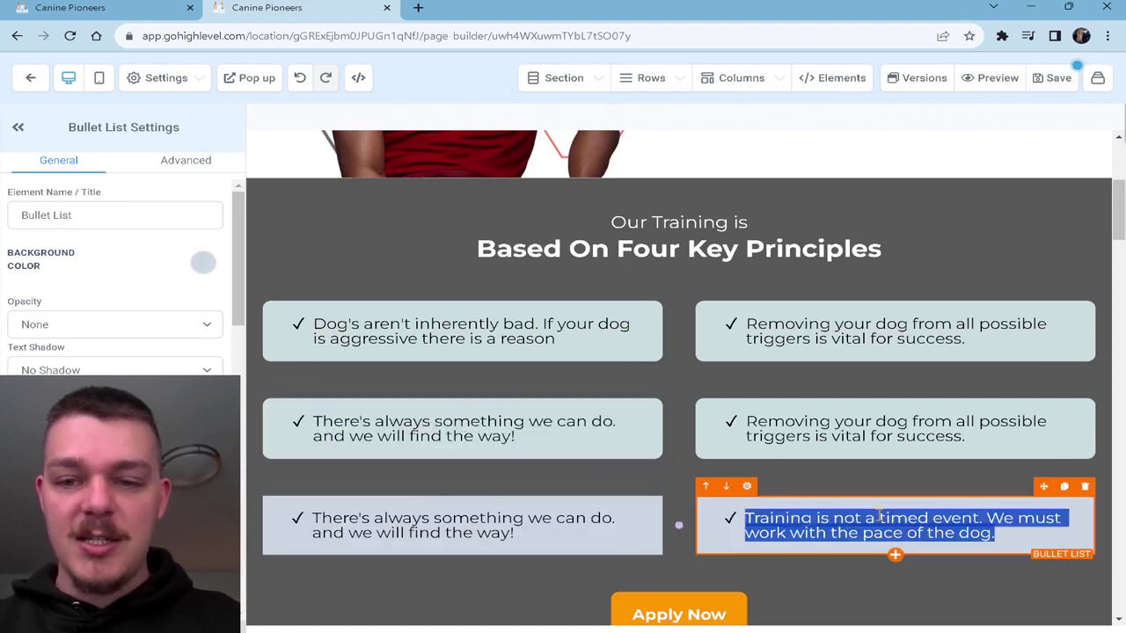
pyautogui.click(867, 420)
pyautogui.hotkey('ctrl', 'a')
pyautogui.hotkey('ctrl', 'v')
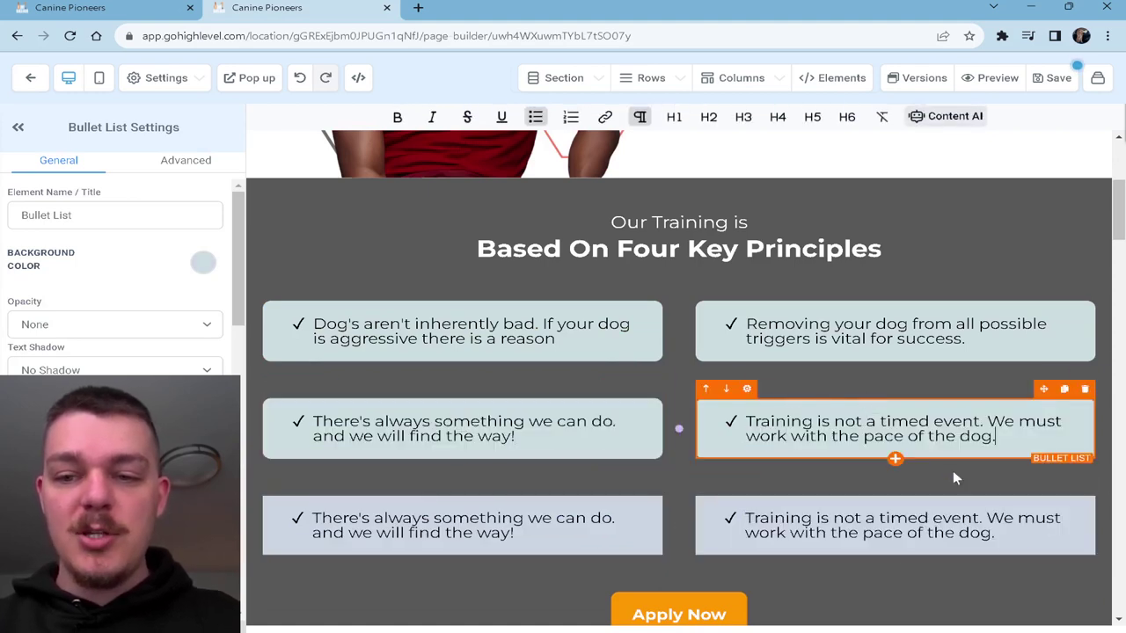
# - Delete the leftover unstyled bullet row and save the page
pyautogui.click(1100, 468)
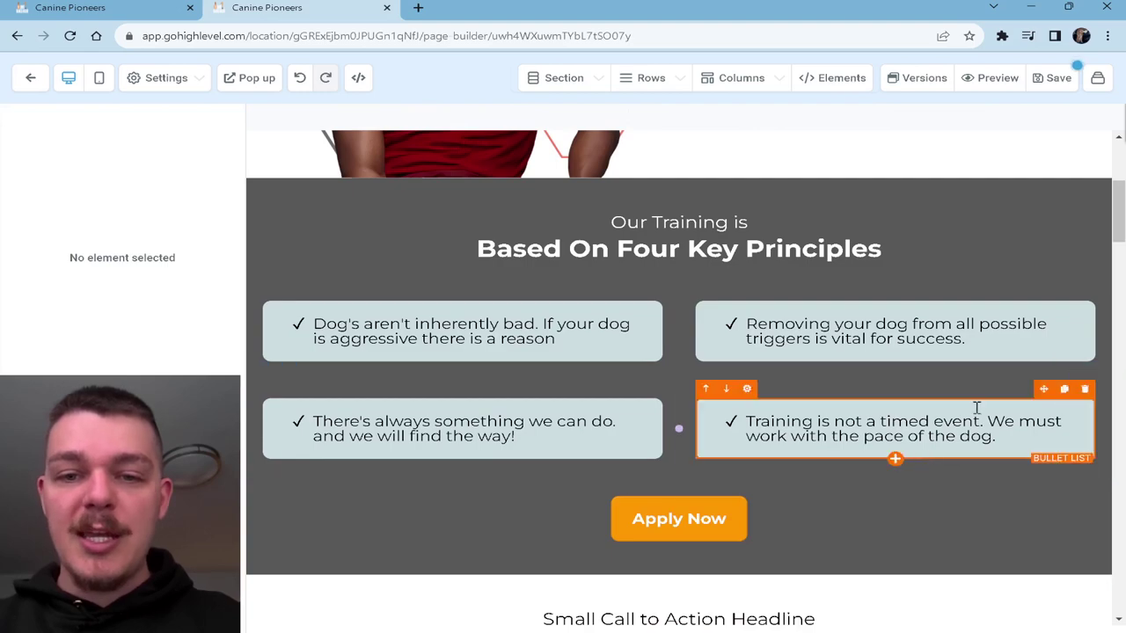
pyautogui.click(1054, 77)
pyautogui.scroll(1, 809, 370)
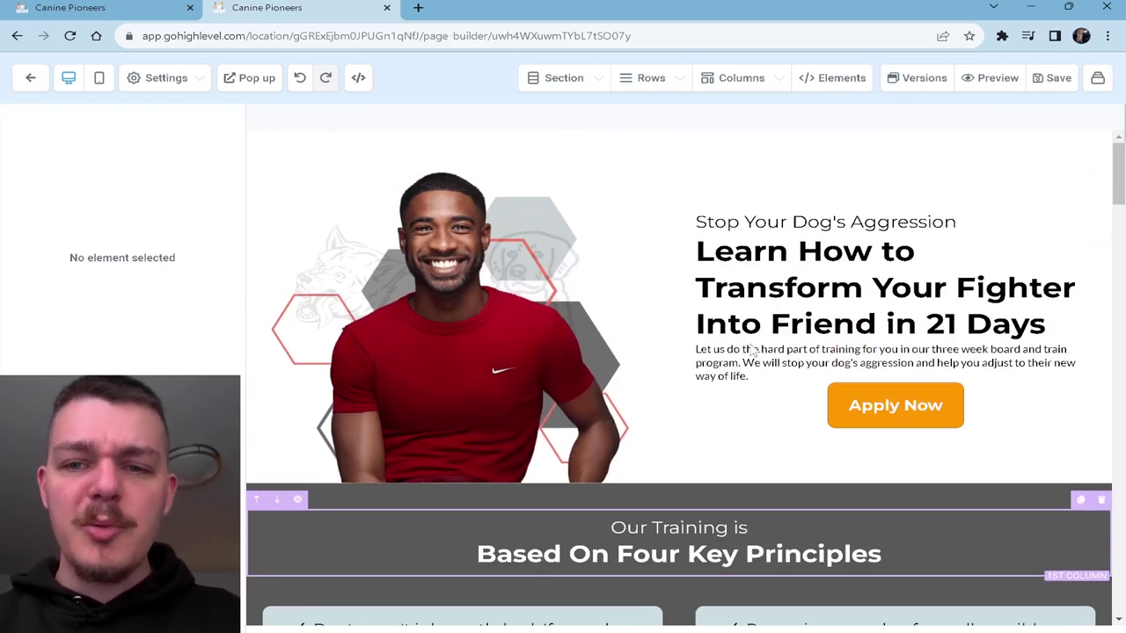
pyautogui.scroll(-10, 791, 369)
pyautogui.scroll(5, 752, 350)
pyautogui.scroll(4, 750, 350)
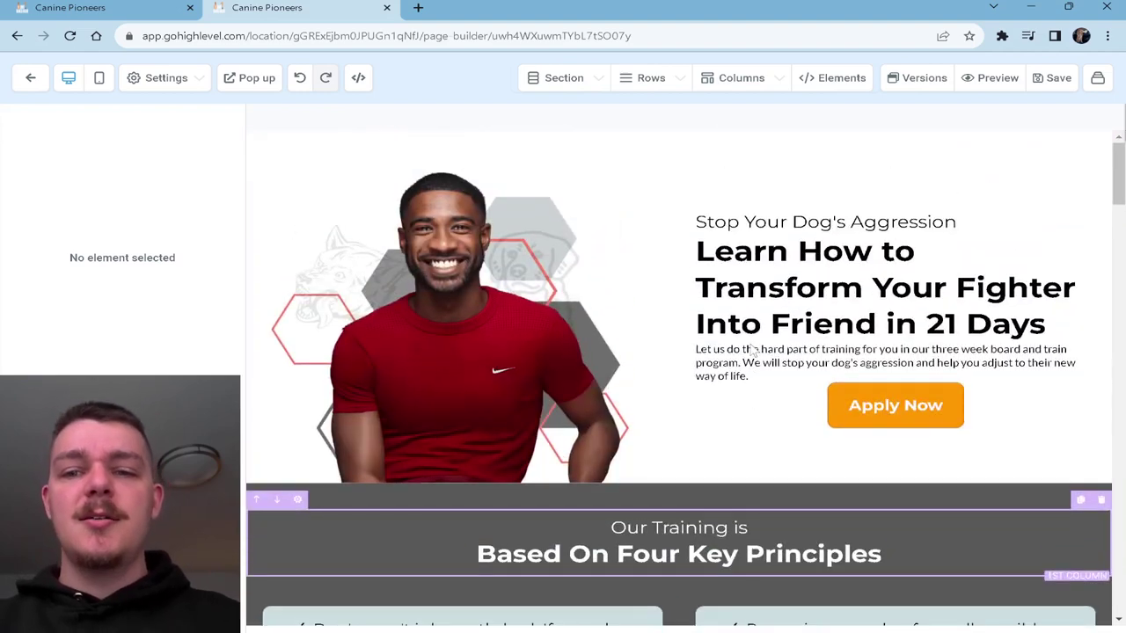
# - Replace the small call to action headline below the dark section with "Our Board and Train Broken Down"
pyautogui.scroll(-2, 752, 357)
pyautogui.scroll(-7, 750, 357)
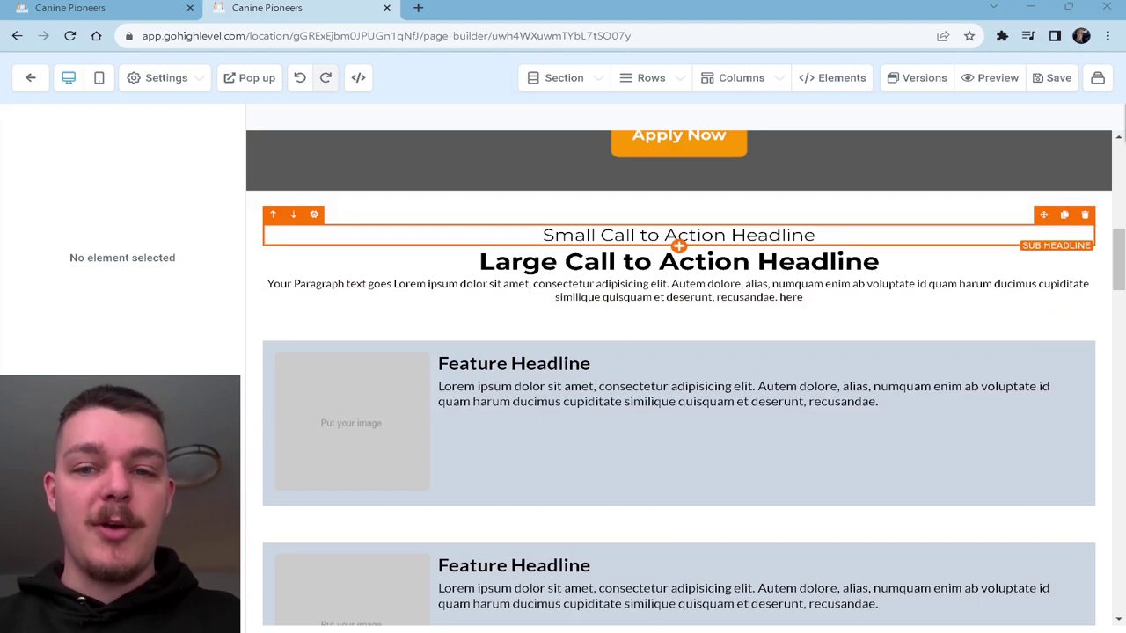
pyautogui.tripleClick(701, 234)
pyautogui.write('The Offer')
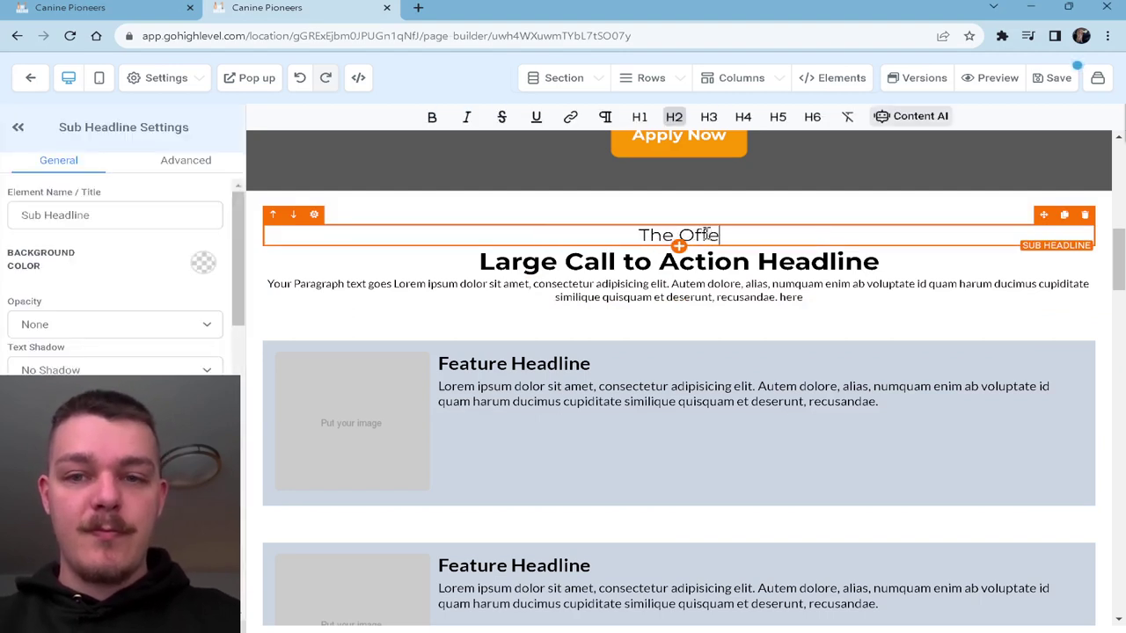
pyautogui.hotkey('ctrl', 'a')
pyautogui.write('Our')
pyautogui.press('BackSpace')
pyautogui.press('BackSpace')
pyautogui.write('ur Baord')
pyautogui.press('BackSpace')
pyautogui.press('BackSpace')
pyautogui.press('BackSpace')
pyautogui.press('BackSpace')
pyautogui.write('oard')
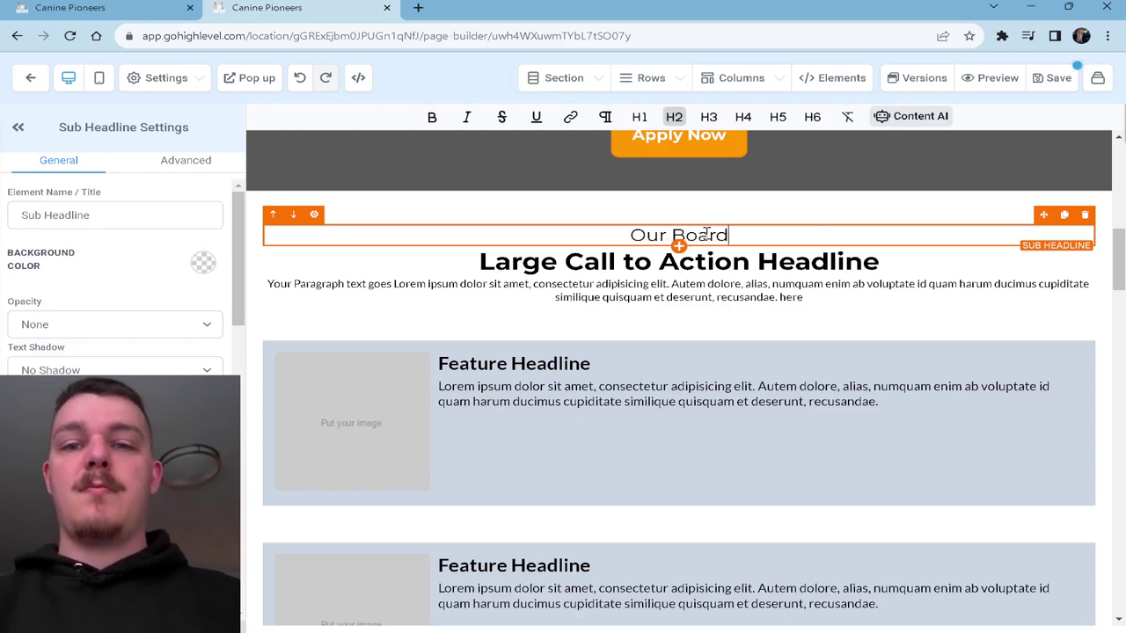
pyautogui.write(' and Train B')
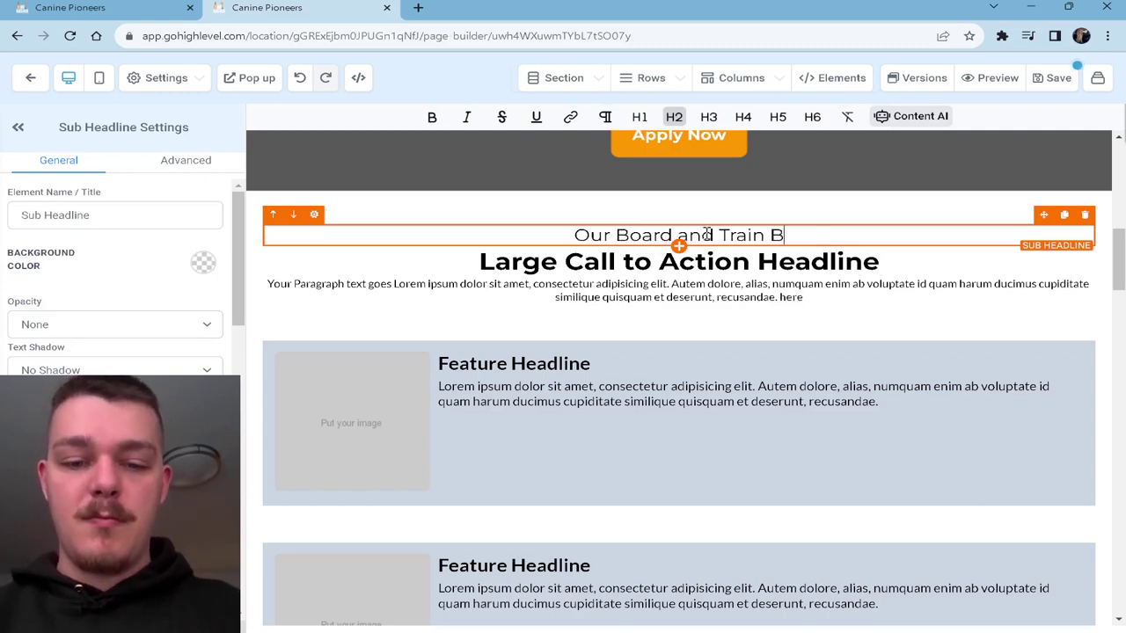
pyautogui.write('roken Down')
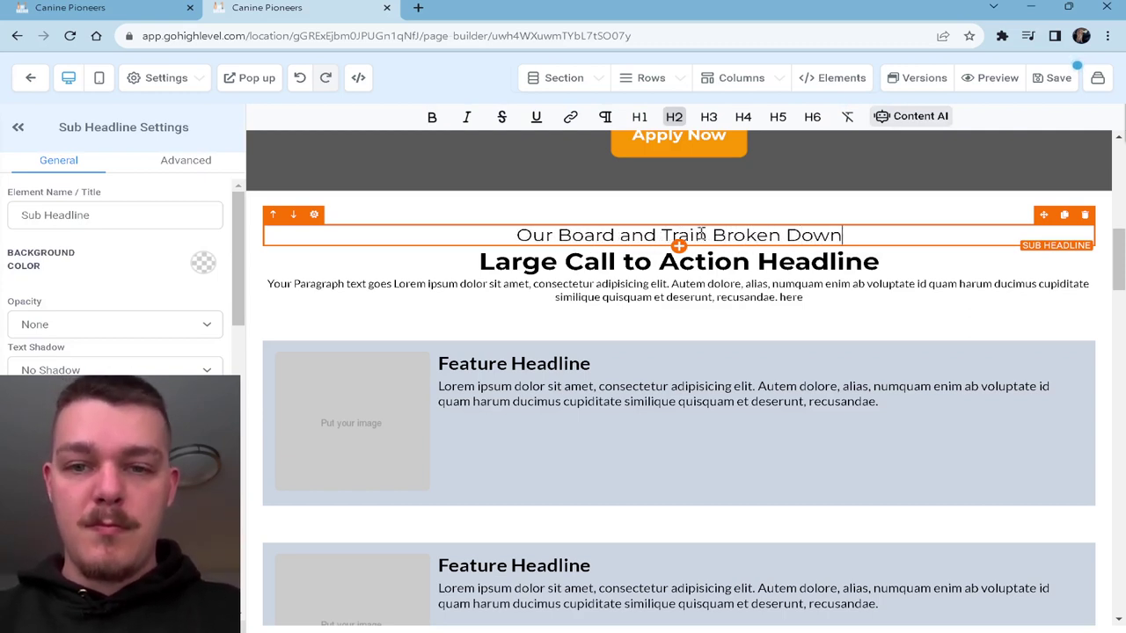
# - Replace the large call to action headline below the dark section with "What to Expect In Our Training"
pyautogui.click(716, 262)
pyautogui.tripleClick(717, 262)
pyautogui.write('What t')
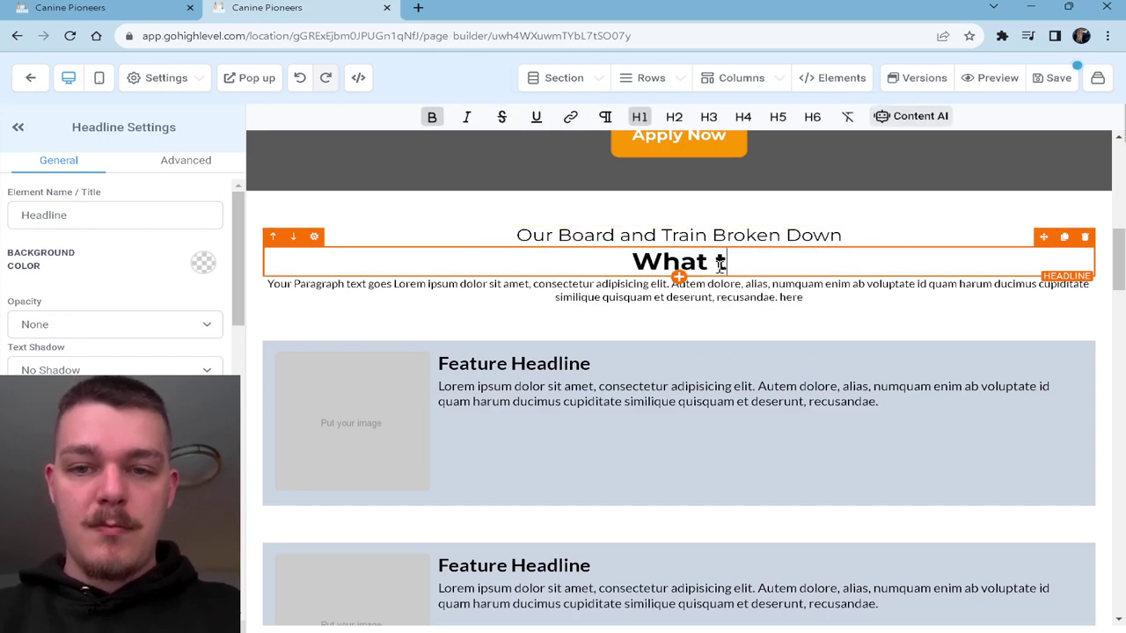
pyautogui.write('o Expect ')
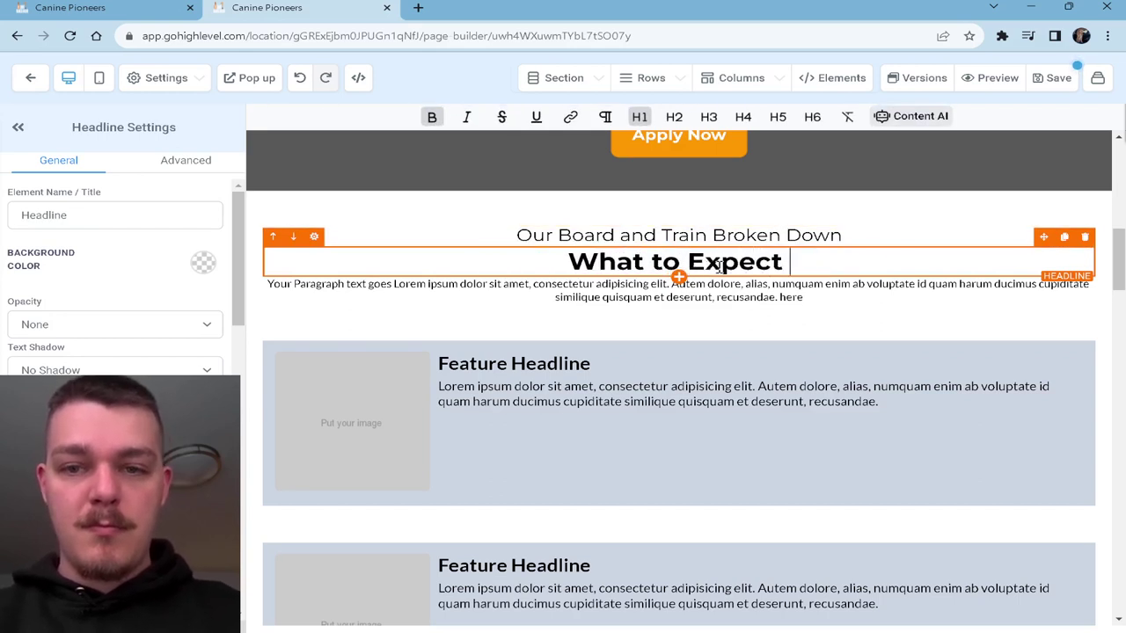
pyautogui.write('In Training')
pyautogui.press('BackSpace')
pyautogui.press('BackSpace')
pyautogui.press('BackSpace')
pyautogui.write('ning')
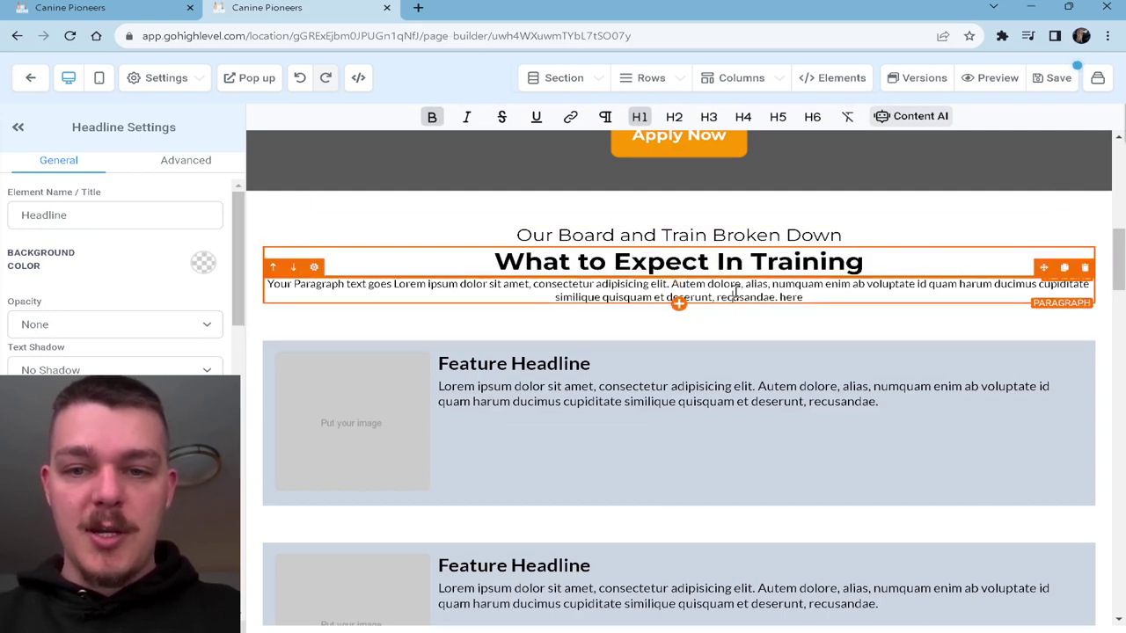
pyautogui.click(674, 298)
pyautogui.click(752, 264)
pyautogui.write('Our')
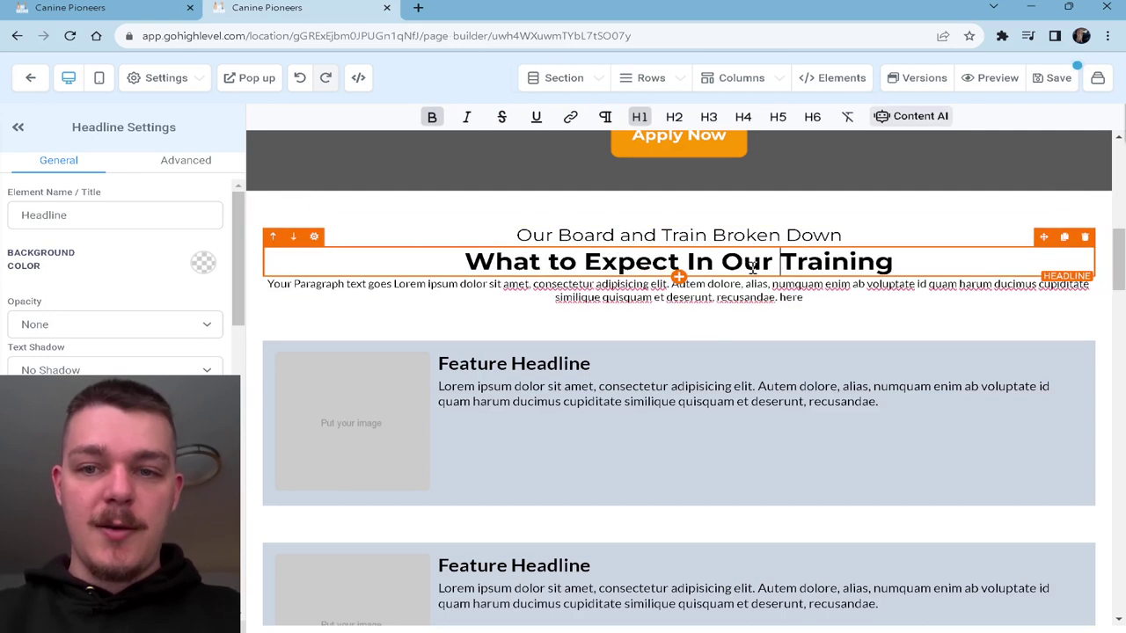
# - Delete the placeholder paragraph beneath the "What to Expect In Our Training" headline
pyautogui.click(766, 284)
pyautogui.hotkey('ctrl', 'a')
pyautogui.click(1084, 266)
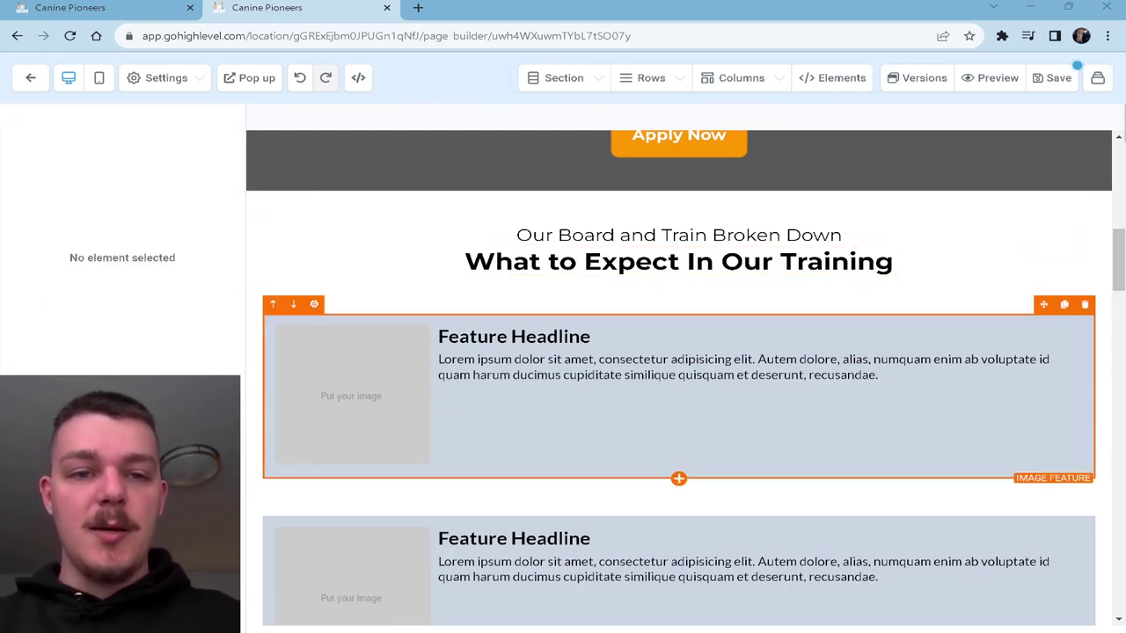
# - Retitle the three feature box headlines, in order, as "Week 1", "Week 2" and "Week 3"
pyautogui.doubleClick(556, 336)
pyautogui.hotkey('ctrl', 'a')
pyautogui.write('Week 1')
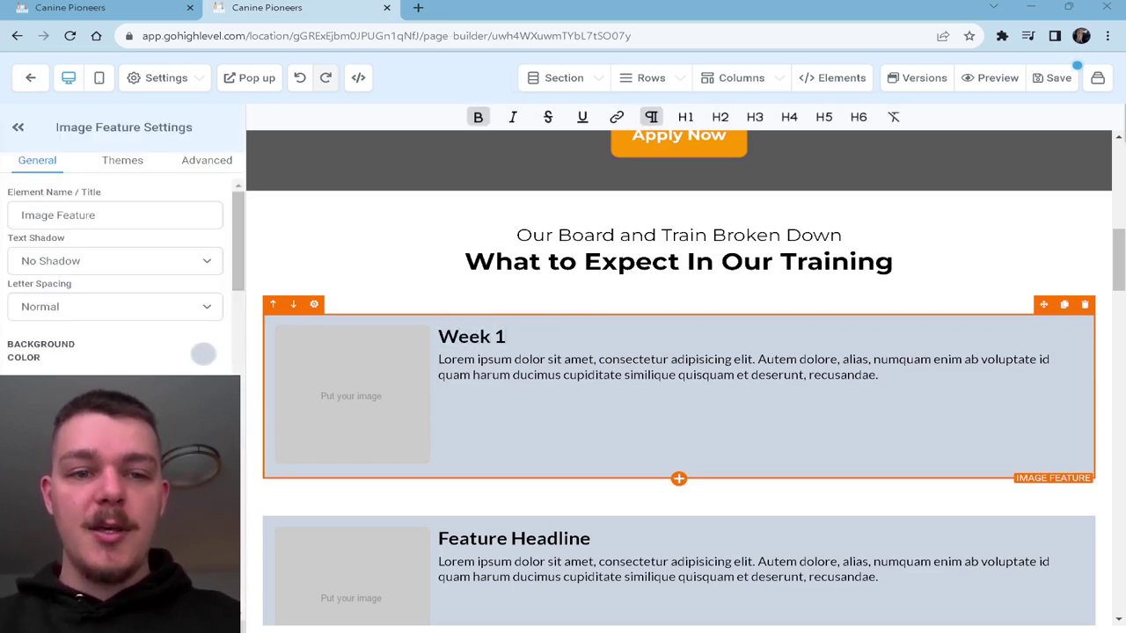
pyautogui.scroll(-2, 579, 375)
pyautogui.tripleClick(551, 392)
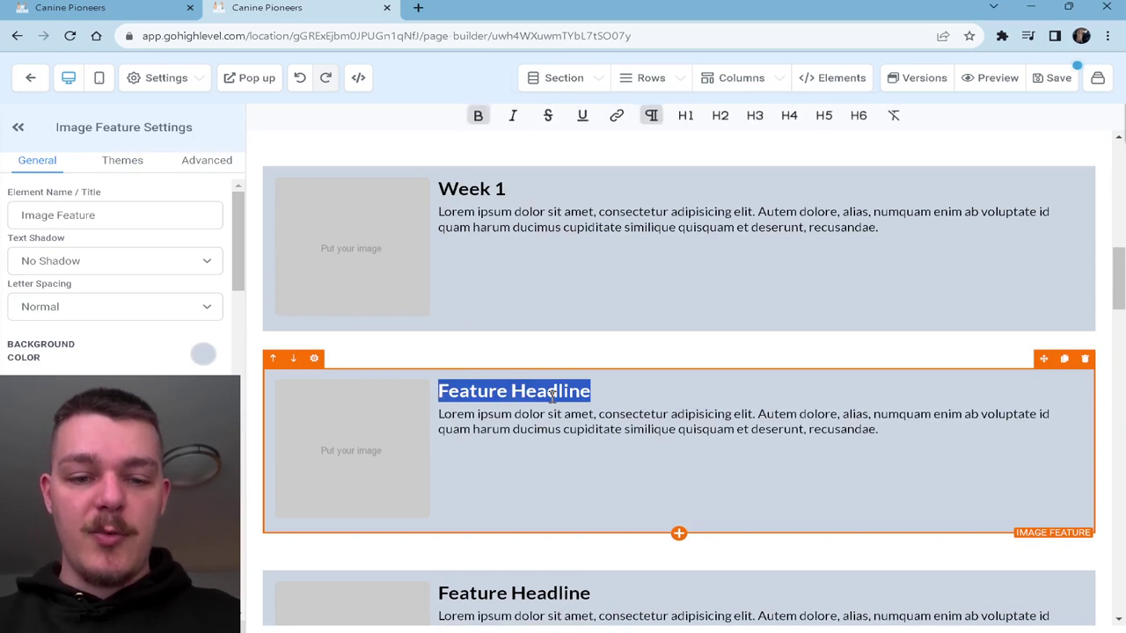
pyautogui.write('Week 2')
pyautogui.scroll(-3, 551, 397)
pyautogui.click(552, 397)
pyautogui.tripleClick(551, 396)
pyautogui.write('Wee')
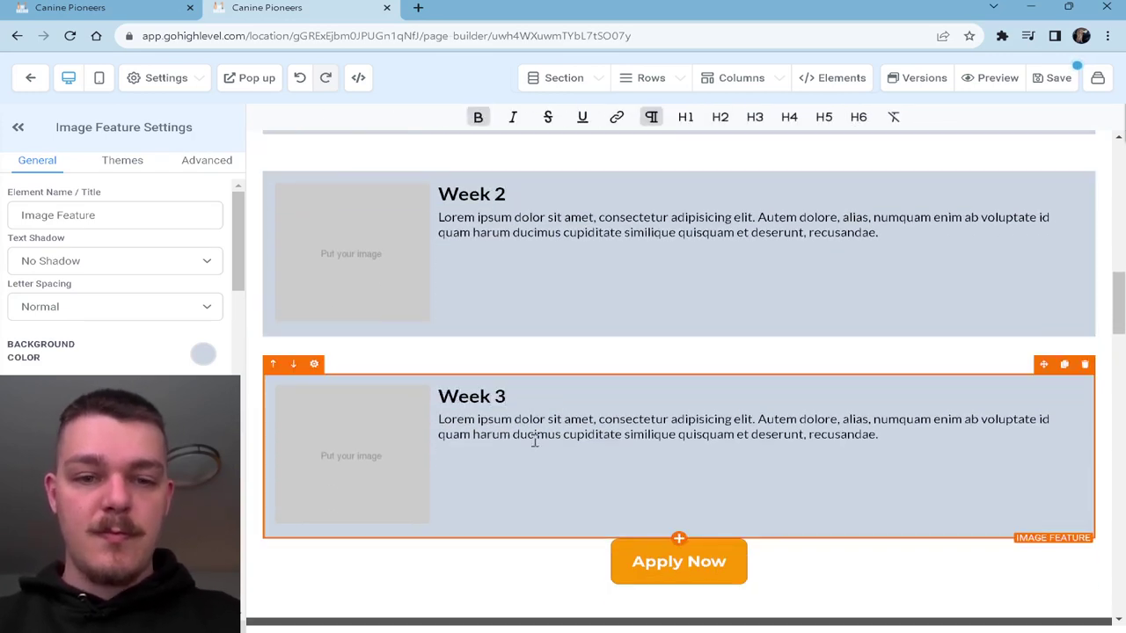
# - Set the column sizes of the Week 3, Week 2 and Week 1 feature boxes to Text (60) / Image (40)
pyautogui.scroll(-10, 119, 264)
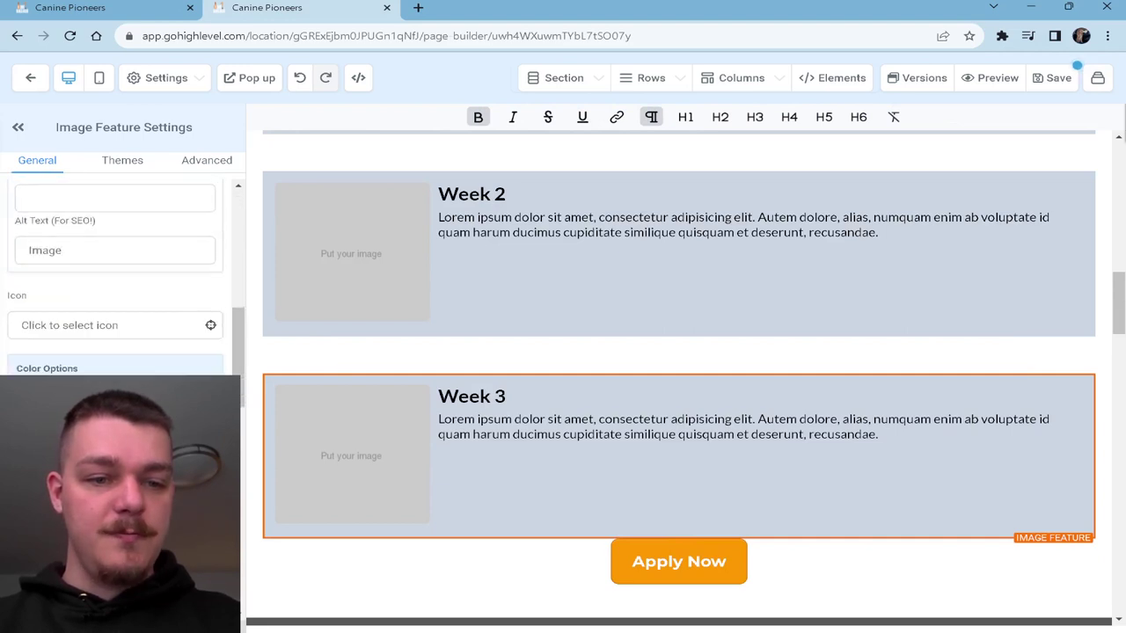
pyautogui.scroll(-5, 119, 264)
pyautogui.click(137, 357)
pyautogui.click(115, 404)
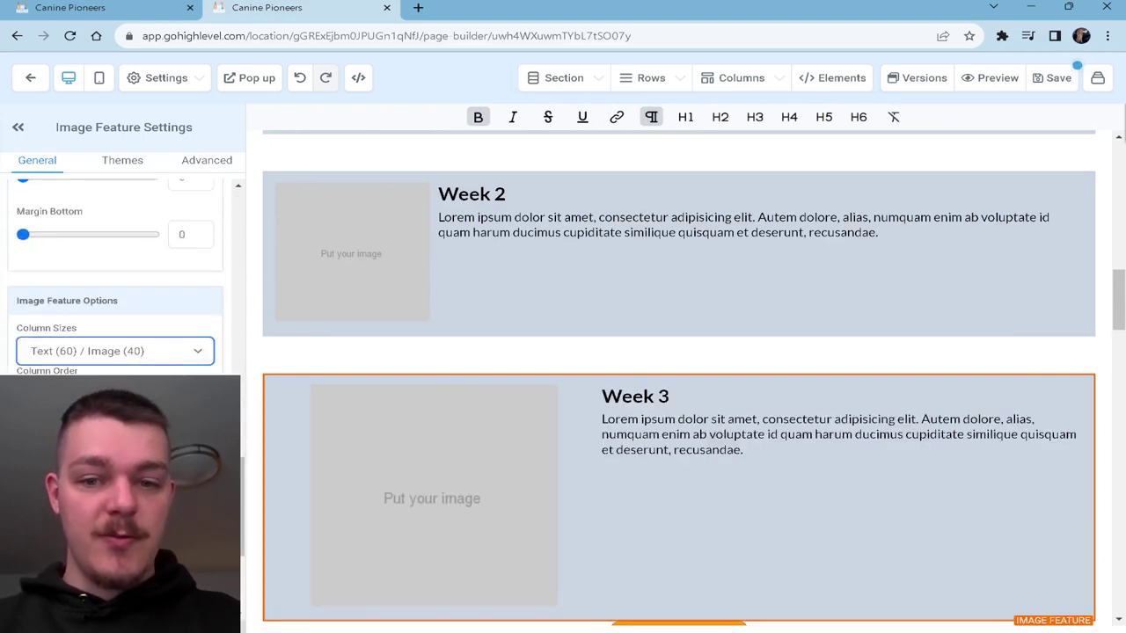
pyautogui.scroll(3, 684, 447)
pyautogui.click(683, 461)
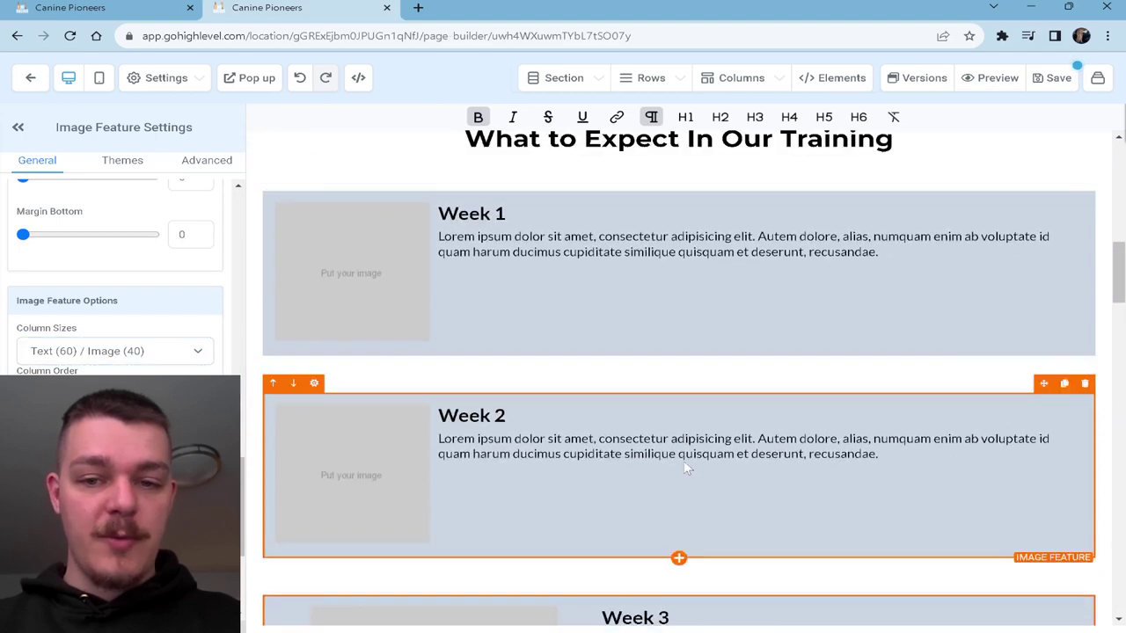
pyautogui.click(99, 353)
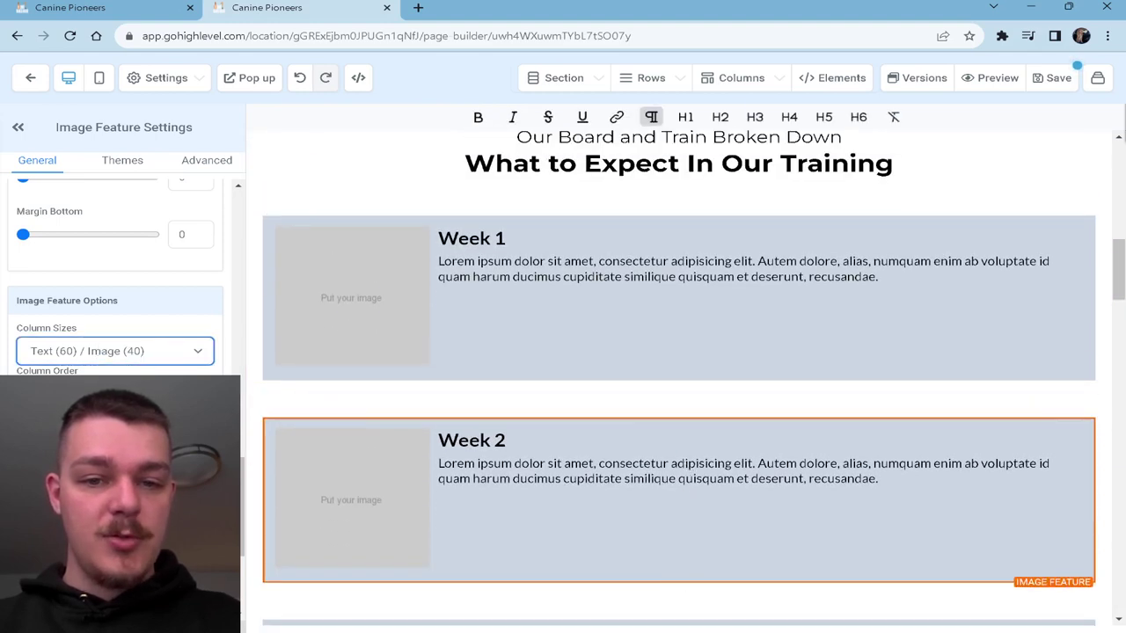
pyautogui.click(278, 348)
pyautogui.click(161, 352)
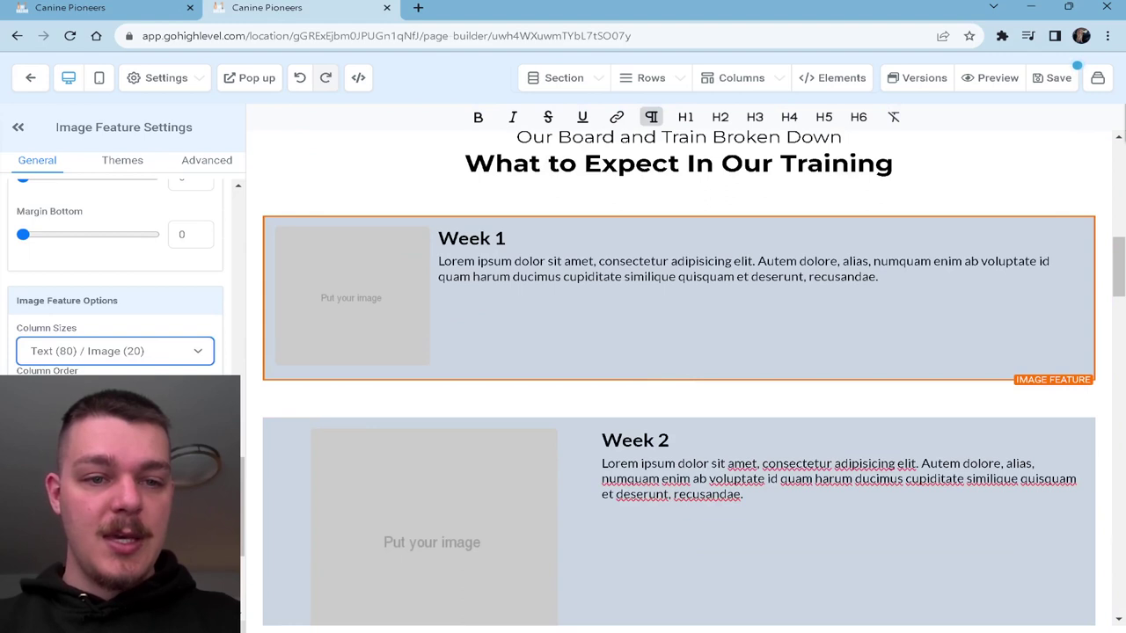
pyautogui.scroll(-3, 114, 282)
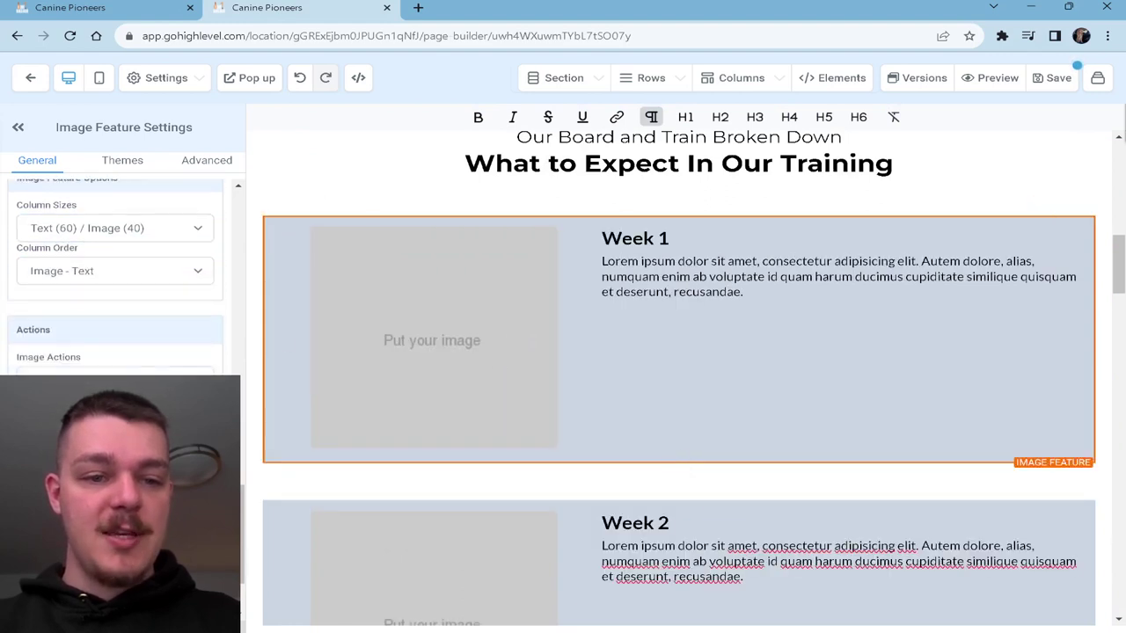
# - Fill the Week 1 image with the play-button picture of a man crouching by his dog from 30 Funnels in 30 Days > Day 6
pyautogui.scroll(-10, 114, 282)
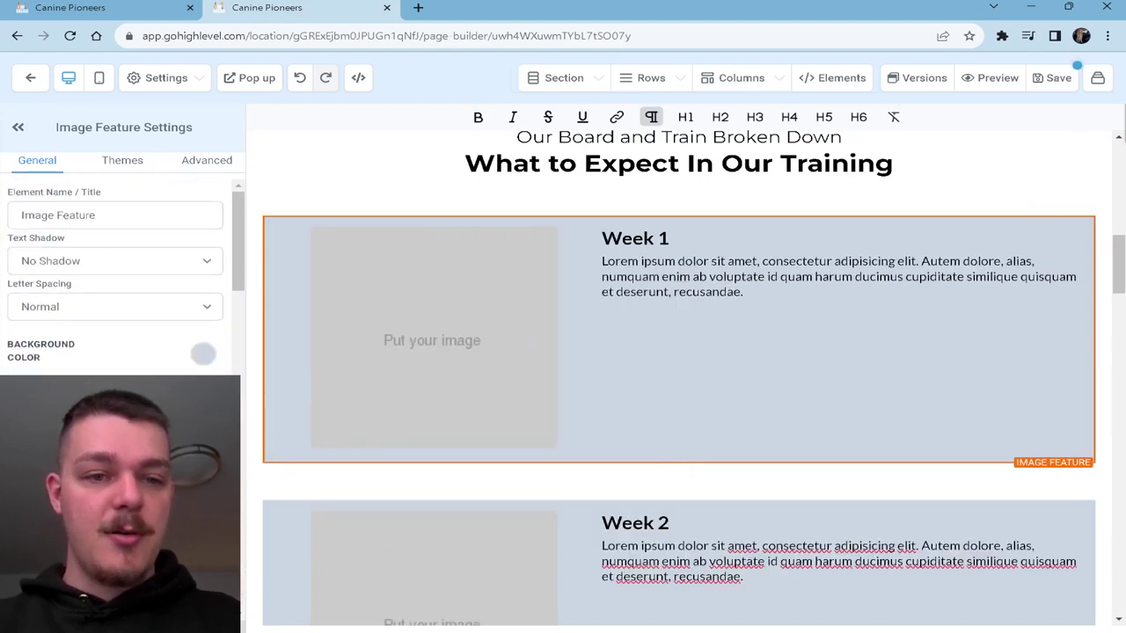
pyautogui.click(313, 222)
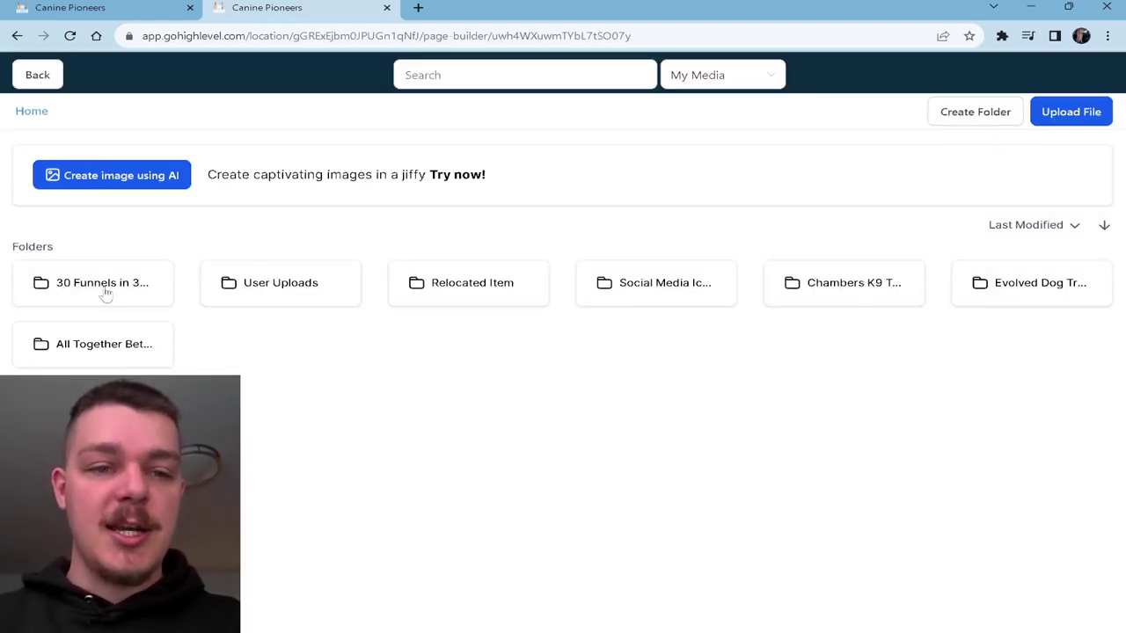
pyautogui.click(105, 293)
pyautogui.click(504, 283)
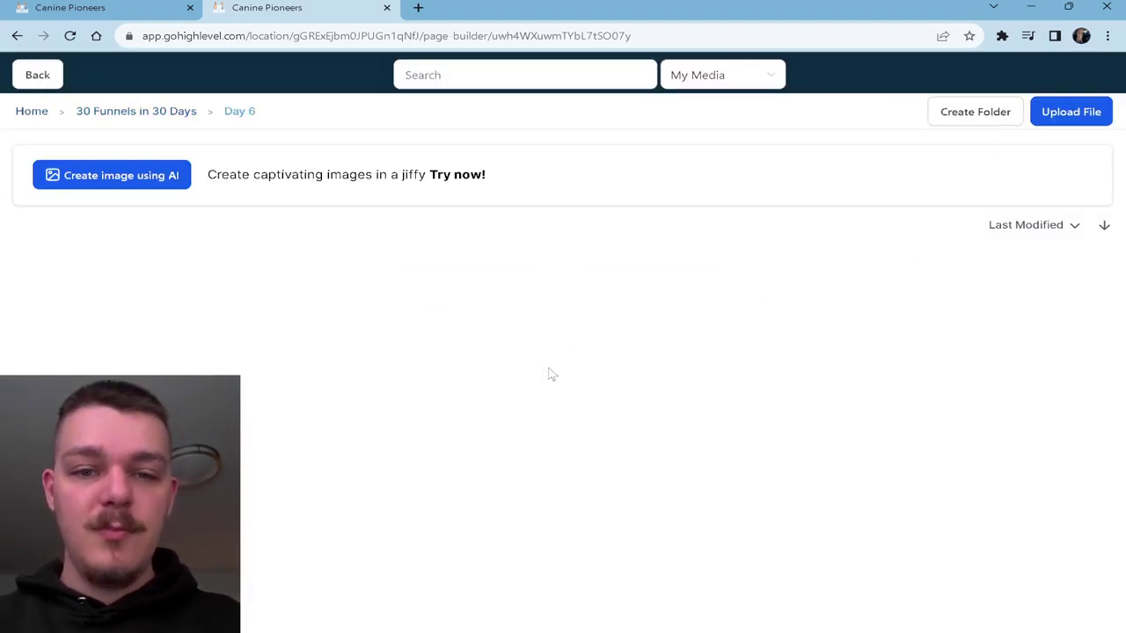
pyautogui.scroll(-1, 684, 369)
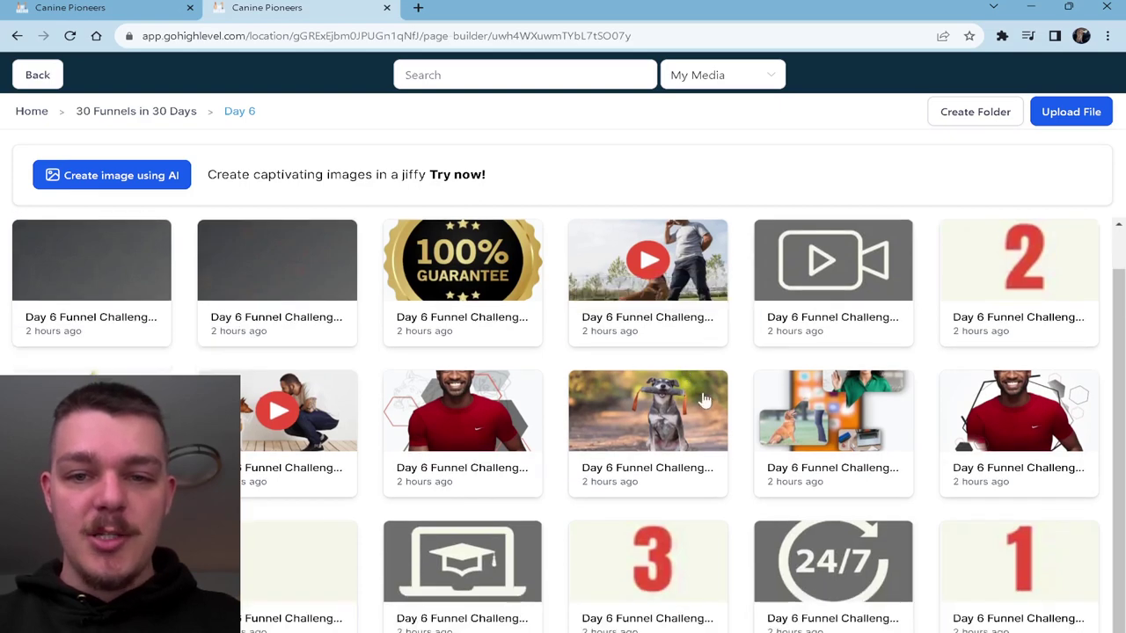
pyautogui.click(269, 451)
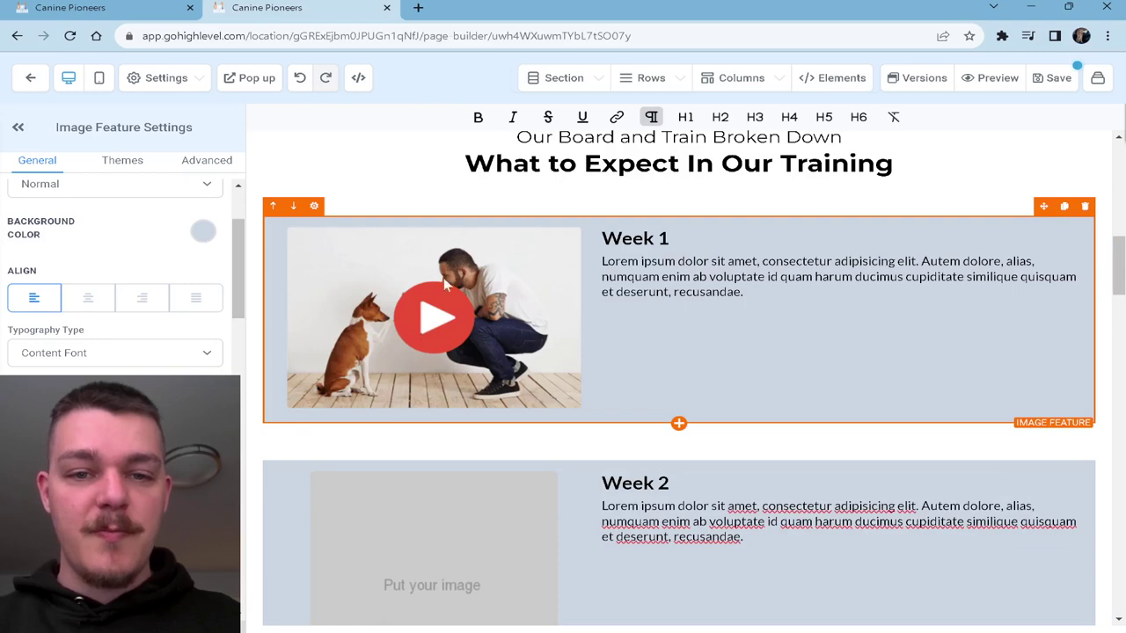
# - Fill the Week 2 image with the Day 6 folder's play-button picture of a man standing with a dog outdoors
pyautogui.scroll(-3, 446, 279)
pyautogui.scroll(5, 538, 381)
pyautogui.scroll(-5, 538, 382)
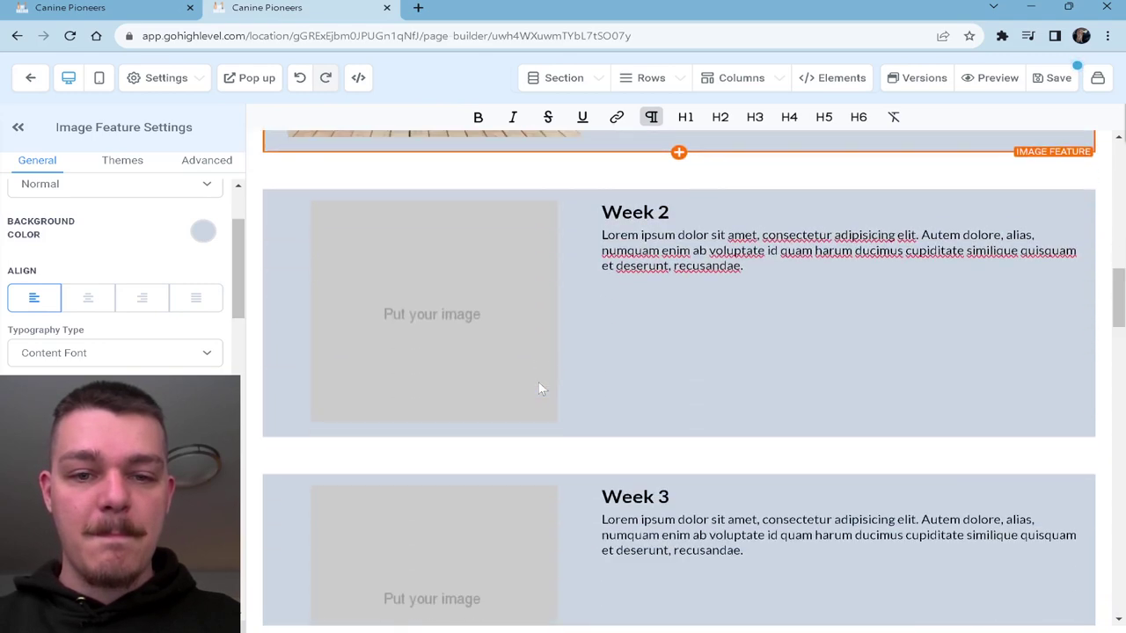
pyautogui.click(465, 285)
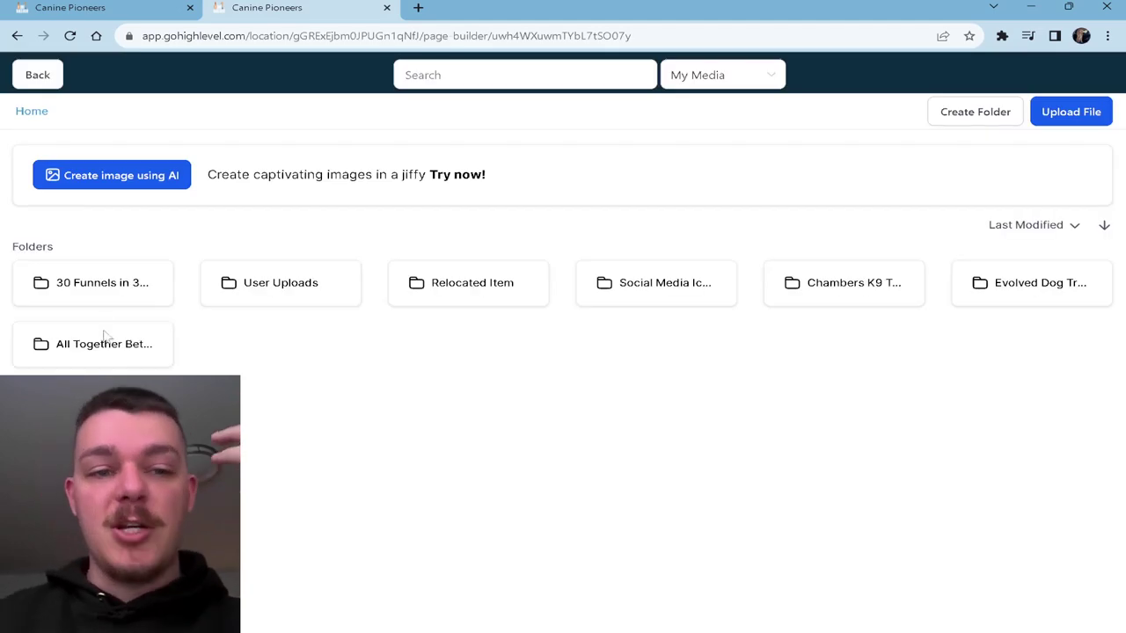
pyautogui.click(142, 316)
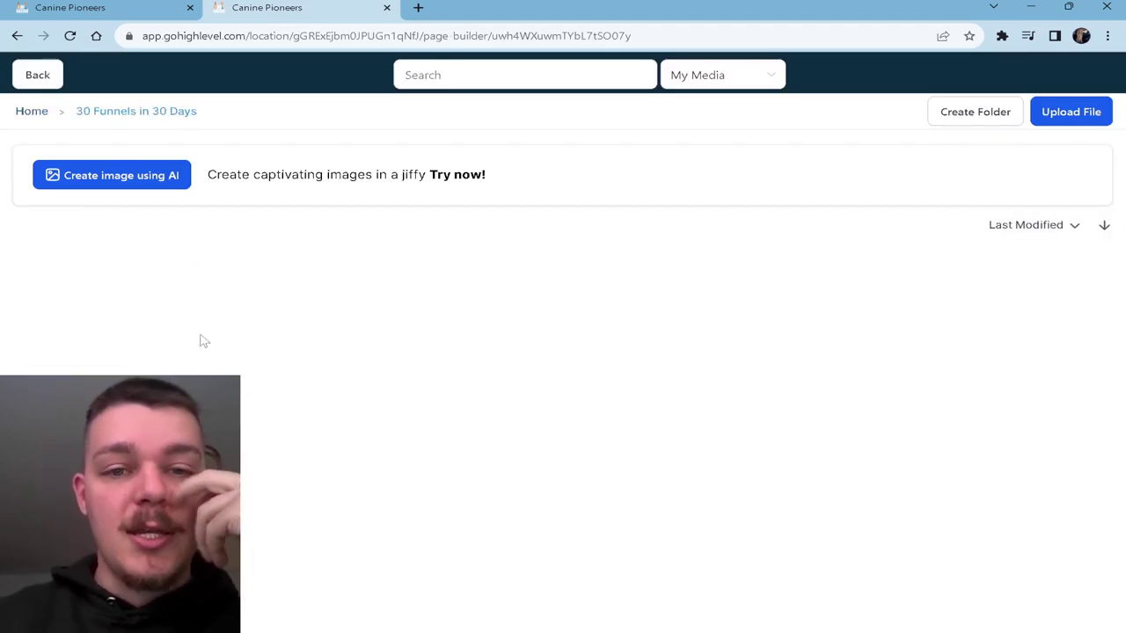
pyautogui.click(440, 282)
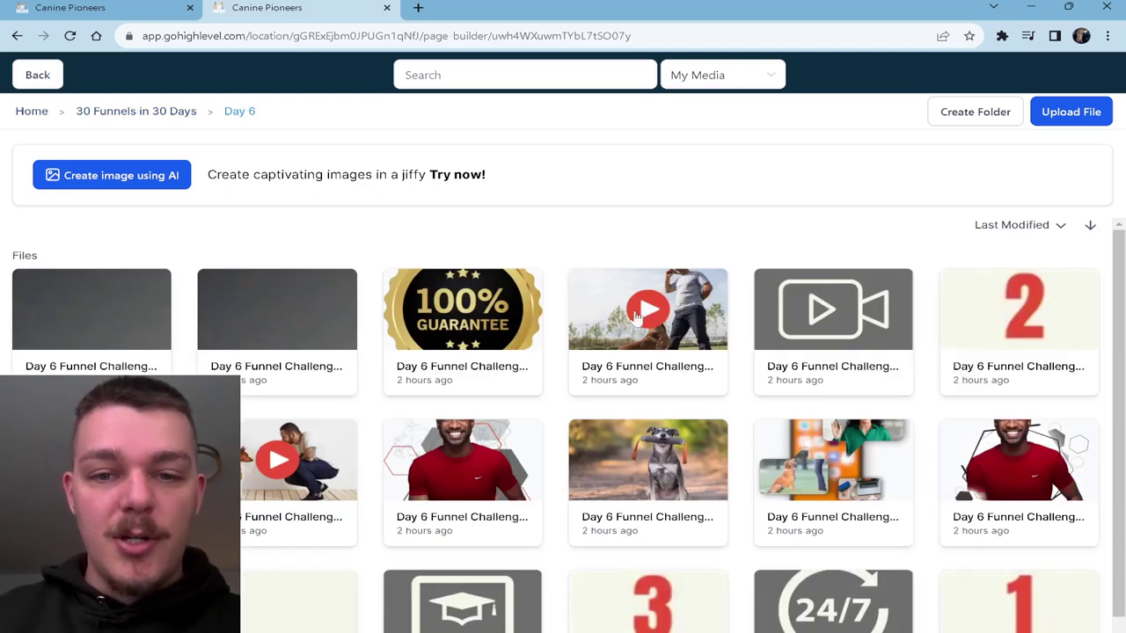
pyautogui.click(637, 317)
# - Fill the Week 3 image with the Day 6 folder's picture of a sitting dog holding a toy in its mouth
pyautogui.click(459, 533)
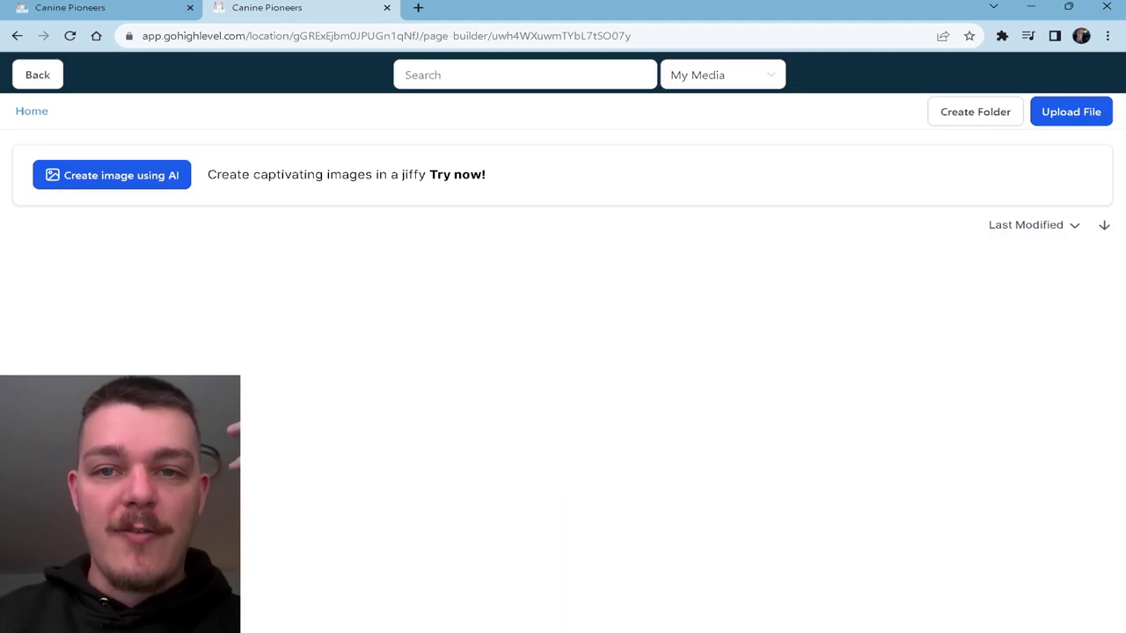
pyautogui.click(115, 291)
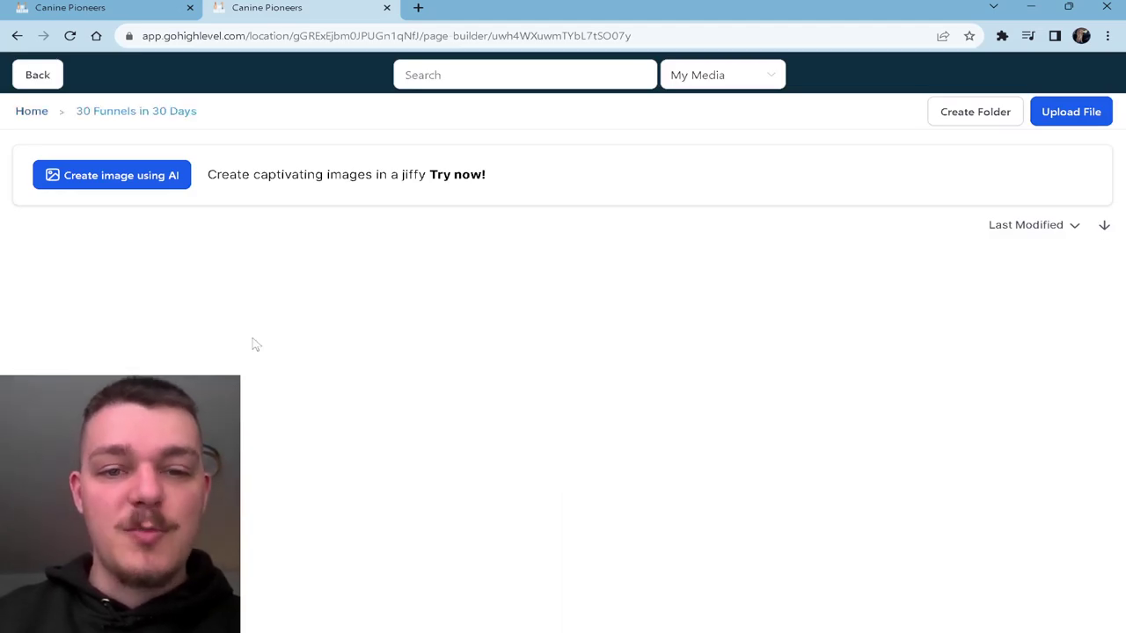
pyautogui.click(467, 291)
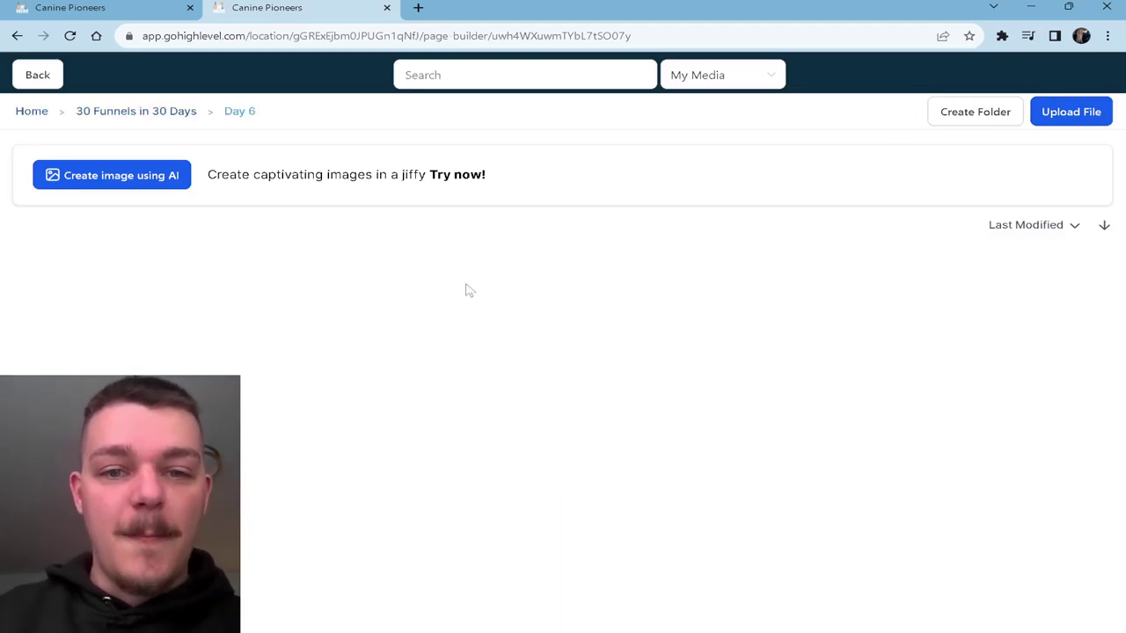
pyautogui.scroll(-2, 632, 378)
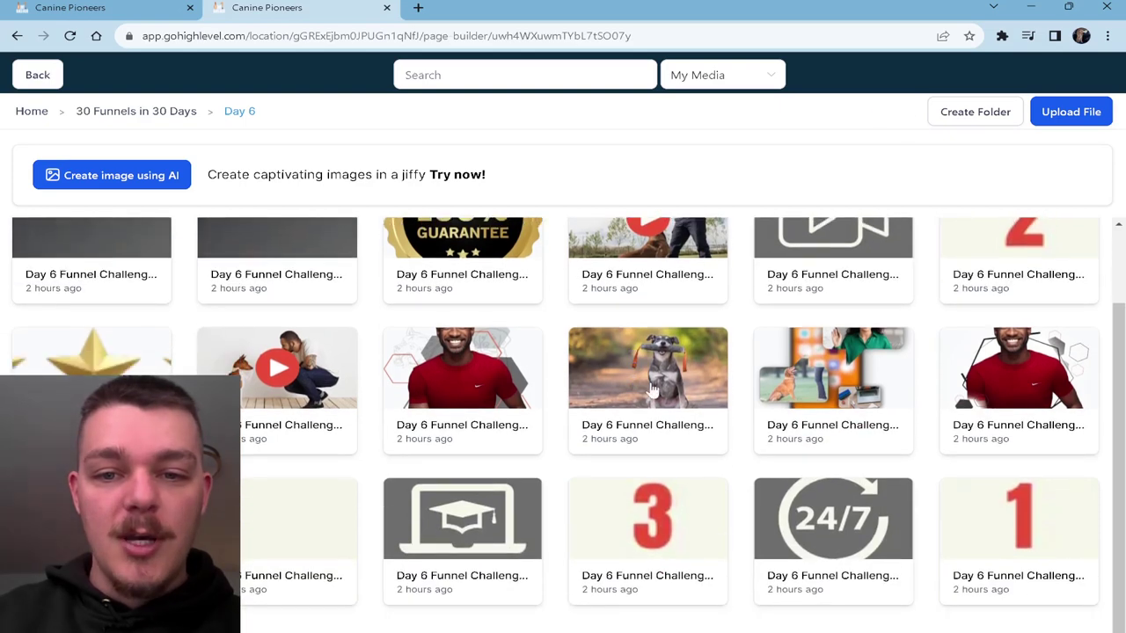
pyautogui.click(652, 390)
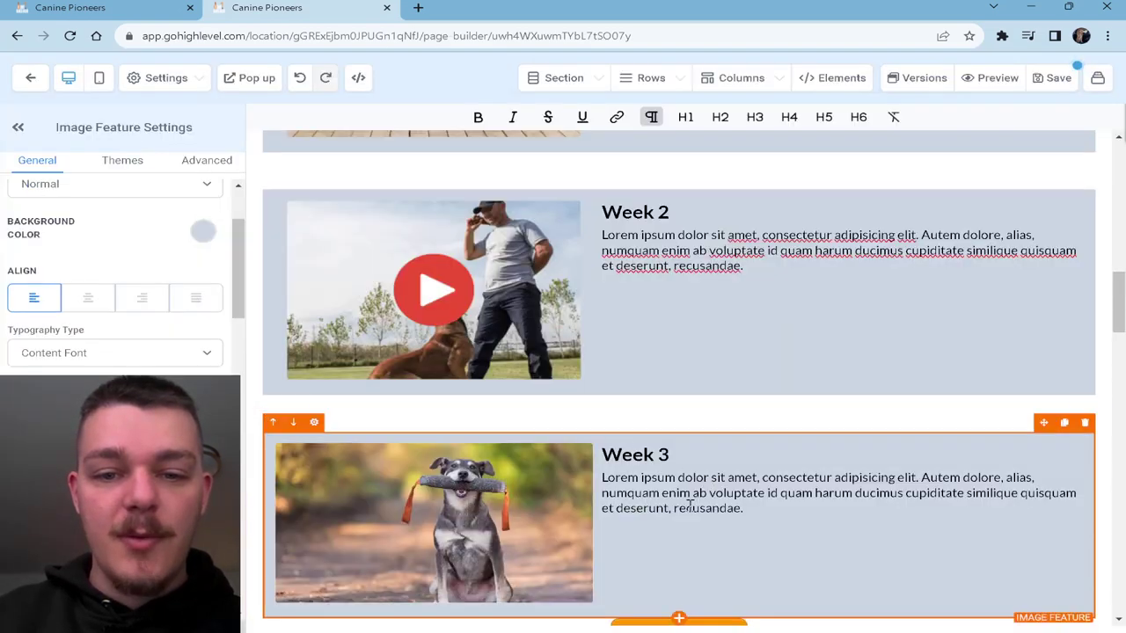
# - Review the layout of the three weekly feature boxes and the sections directly above and below them
pyautogui.scroll(3, 690, 504)
pyautogui.scroll(-5, 721, 355)
pyautogui.scroll(-1, 737, 393)
pyautogui.scroll(2, 737, 393)
pyautogui.scroll(-1, 123, 440)
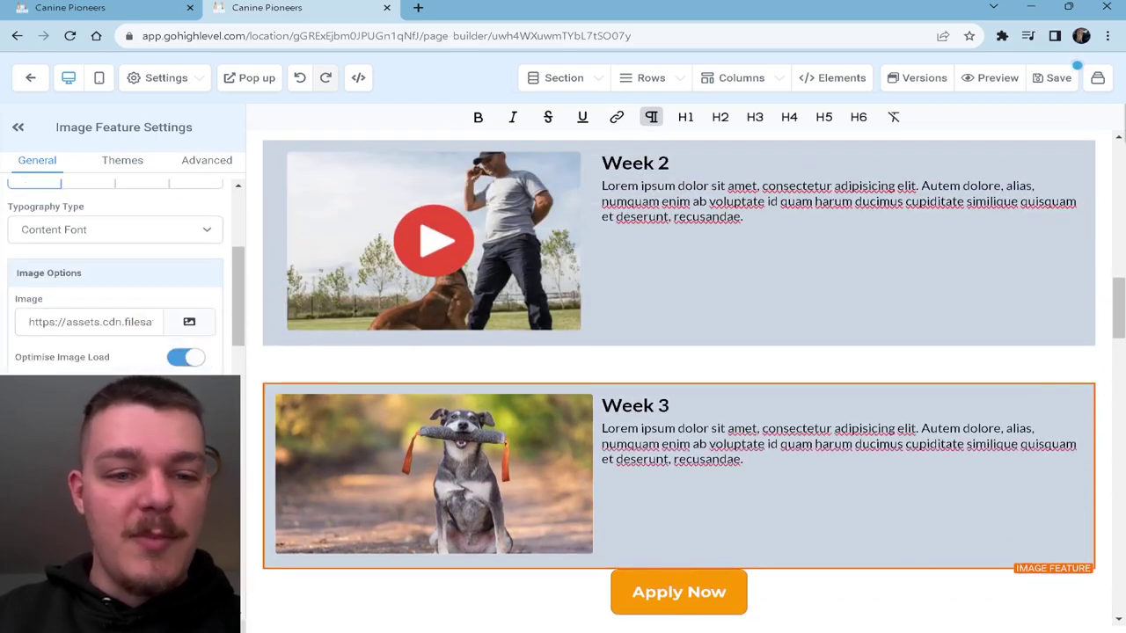
pyautogui.scroll(-2, 119, 299)
pyautogui.scroll(-3, 118, 264)
pyautogui.scroll(6, 618, 418)
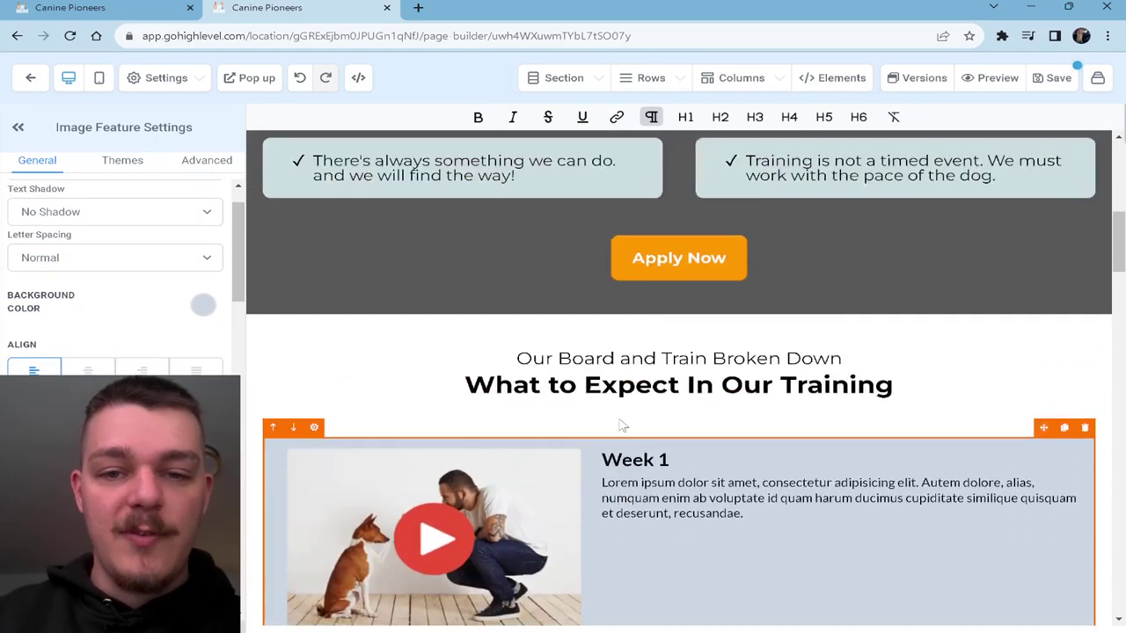
pyautogui.scroll(-8, 618, 417)
pyautogui.scroll(4, 449, 307)
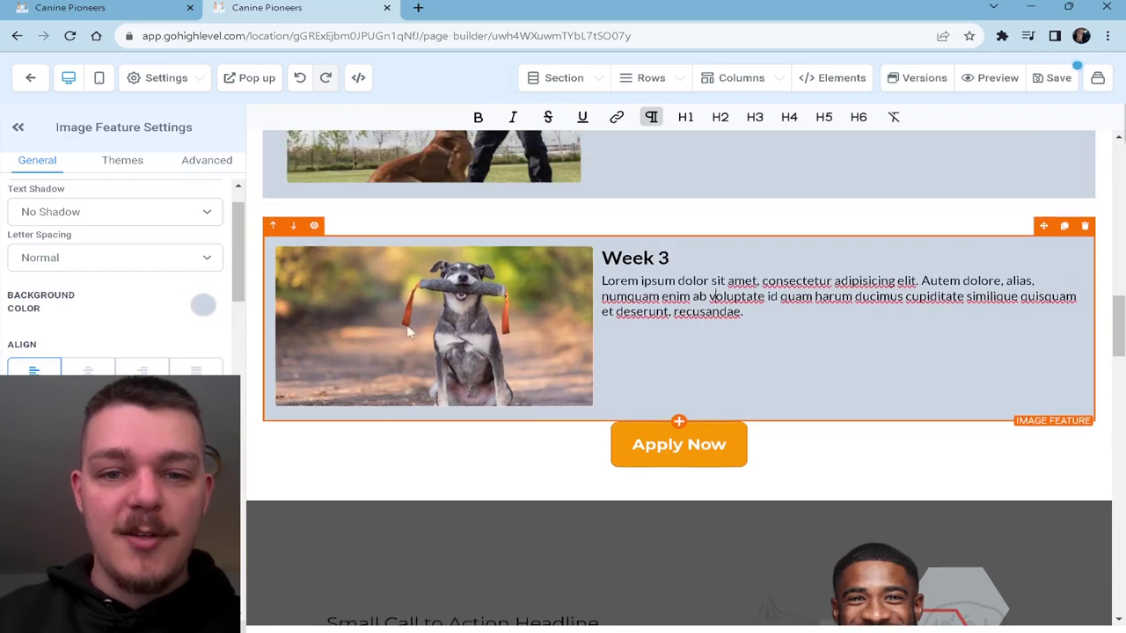
pyautogui.scroll(6, 482, 366)
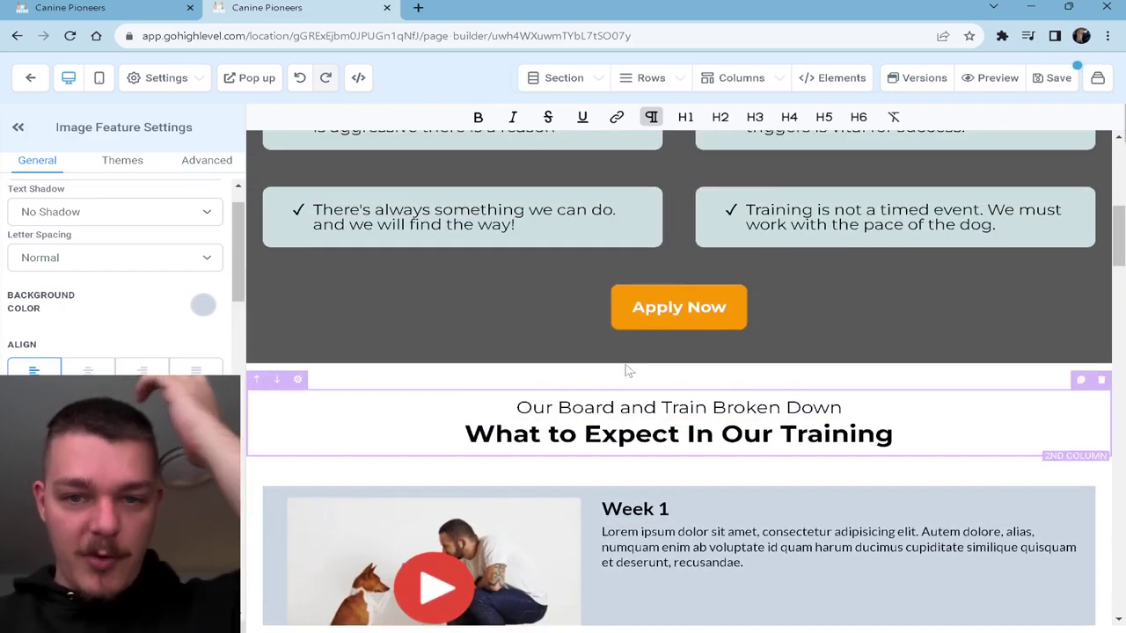
# - Add top margin to the Apply Now button directly beneath the Week 3 feature box
pyautogui.scroll(-10, 795, 431)
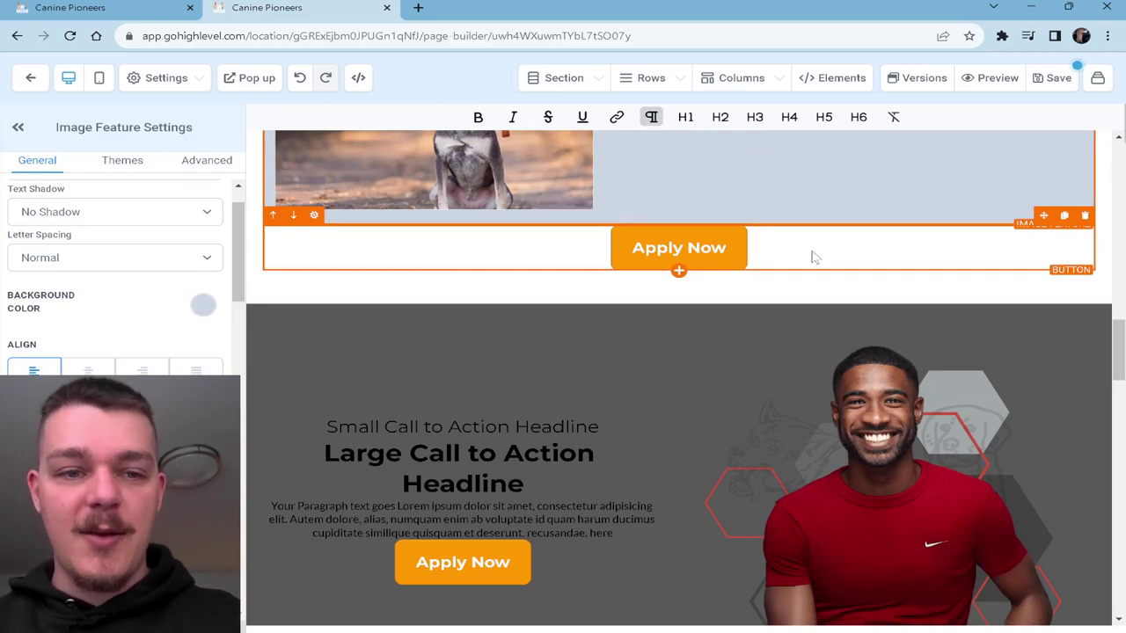
pyautogui.click(814, 257)
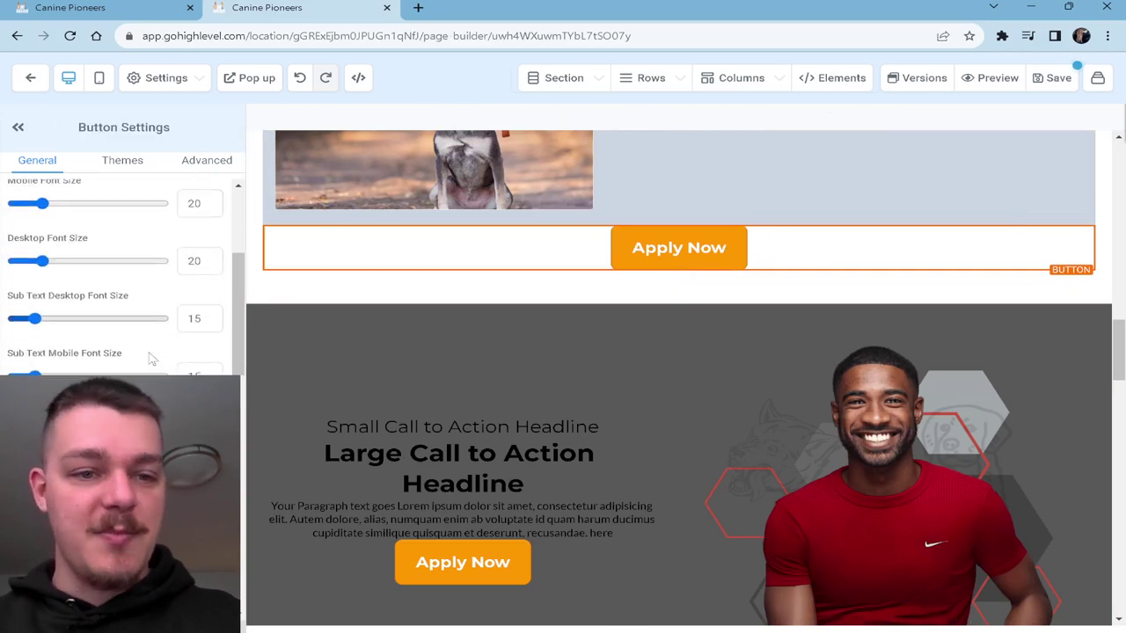
pyautogui.scroll(-5, 151, 359)
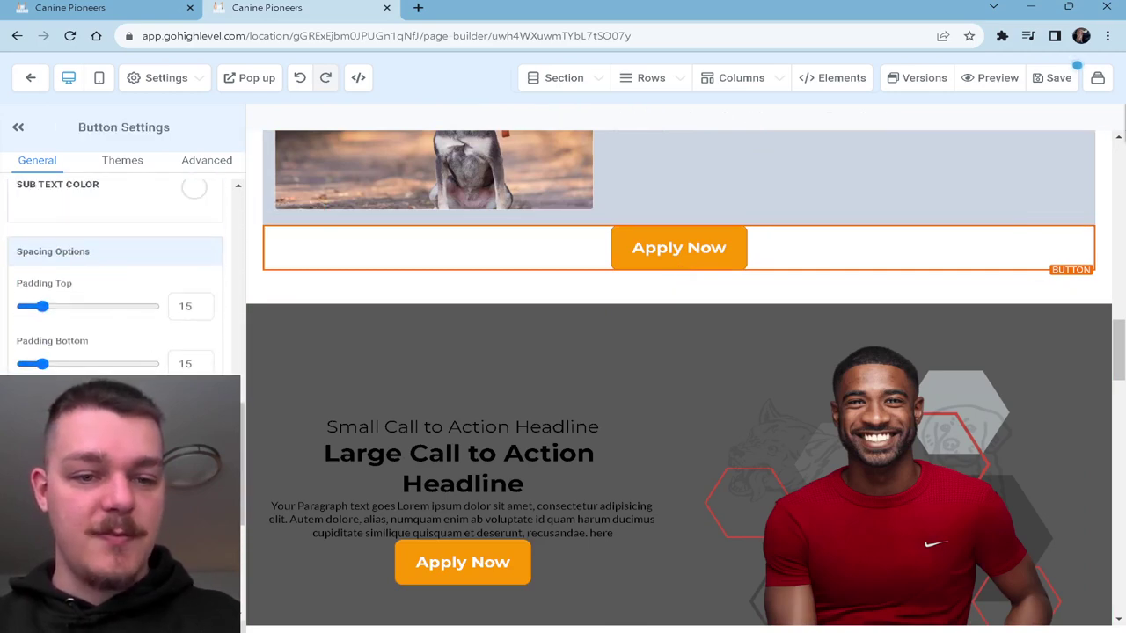
pyautogui.scroll(-3, 719, 302)
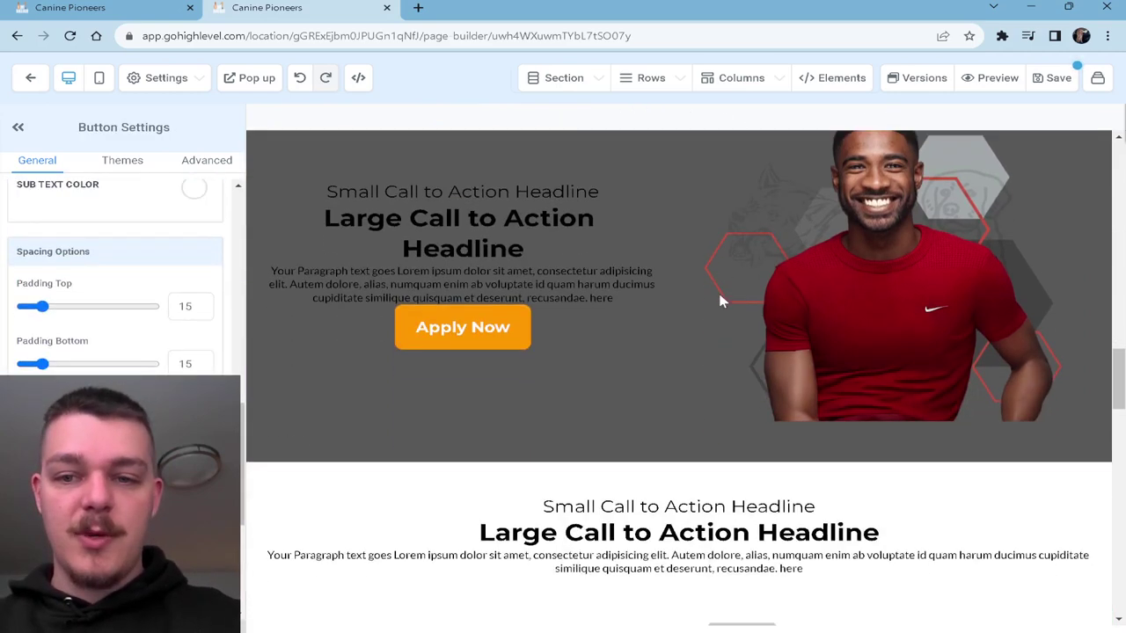
# - Remove the bottom padding of the image of the man in the red shirt by setting it to 0
pyautogui.scroll(1, 719, 302)
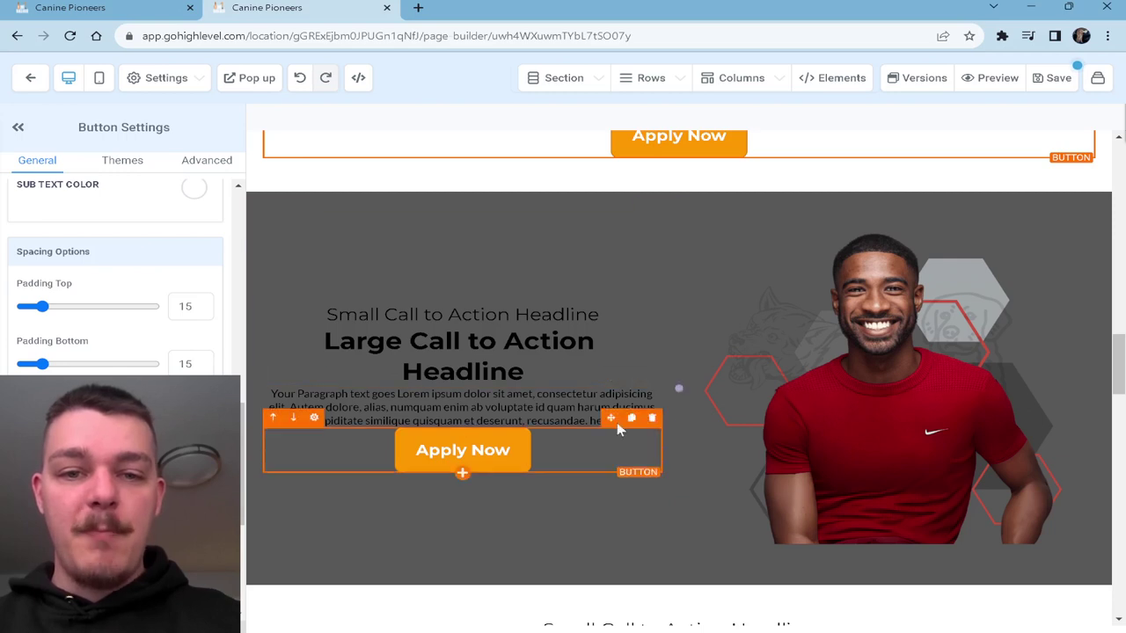
pyautogui.click(926, 375)
pyautogui.scroll(-3, 96, 281)
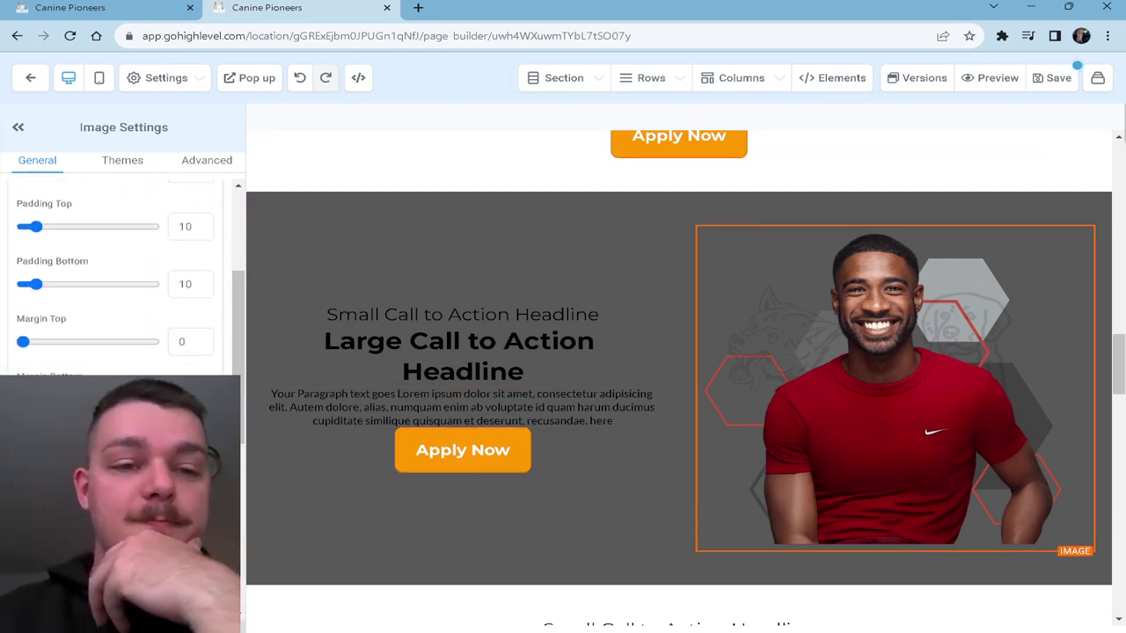
pyautogui.scroll(1, 85, 349)
pyautogui.moveTo(35, 332)
pyautogui.mouseDown()
pyautogui.moveTo(4, 338)
pyautogui.moveTo(34, 332)
pyautogui.moveTo(21, 332)
pyautogui.mouseUp()
# - Set the bottom padding to 0 on both the two-column row and the dark section holding the red-shirt image
pyautogui.click(836, 547)
pyautogui.click(846, 556)
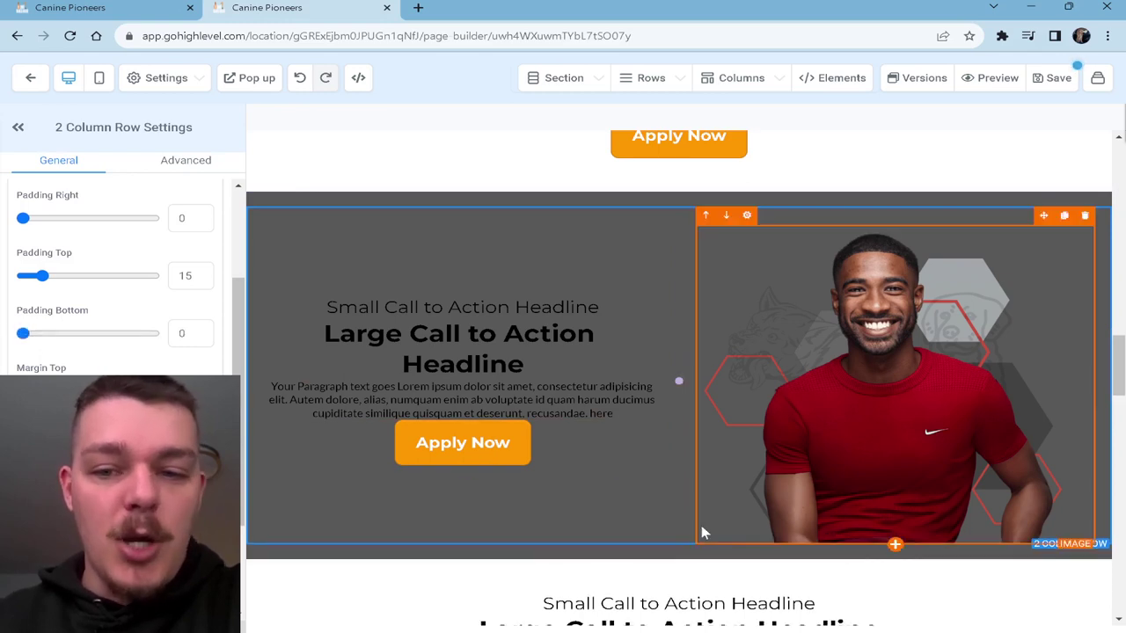
pyautogui.click(739, 554)
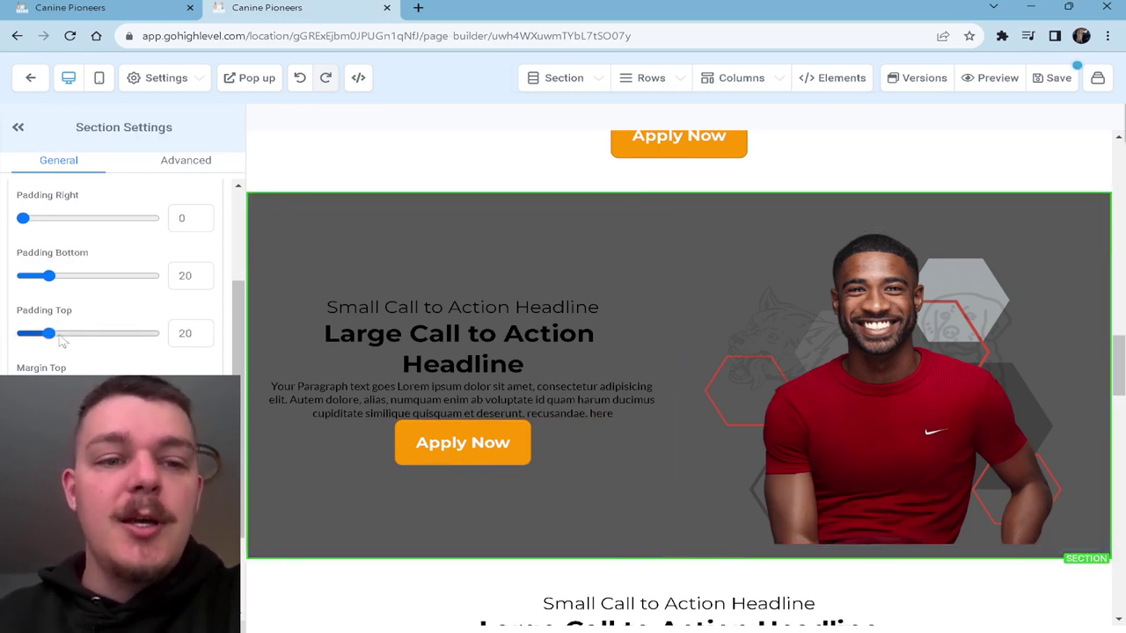
pyautogui.moveTo(48, 275); pyautogui.dragTo(5, 294)
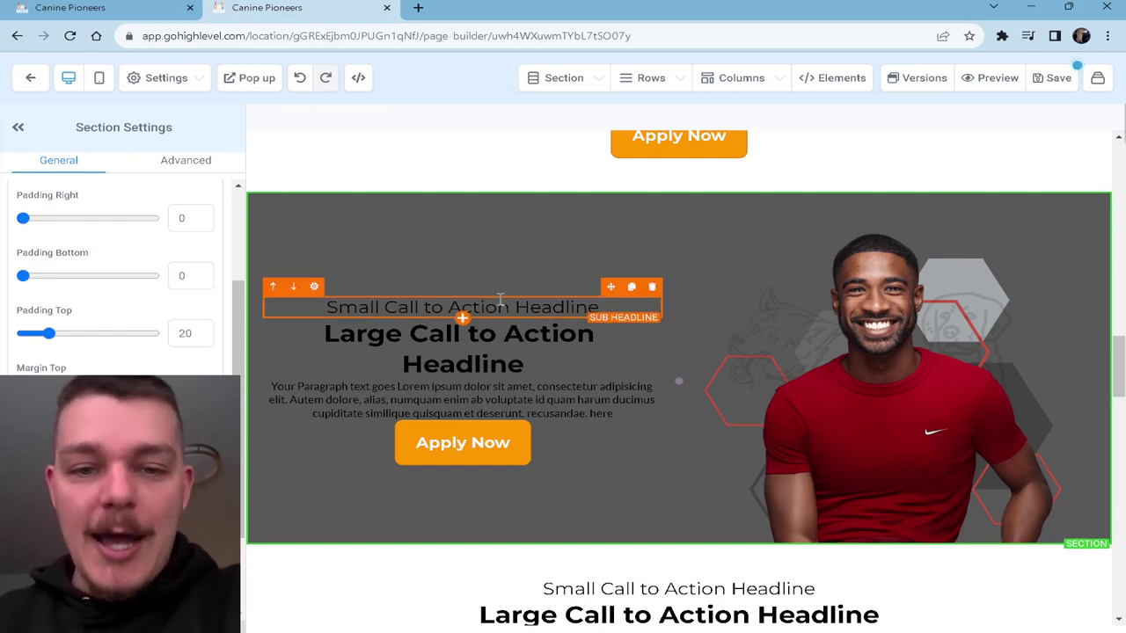
# - Replace the dark section's large headline with "From Fighting to Friendship" and delete the small headline above it
pyautogui.doubleClick(574, 353)
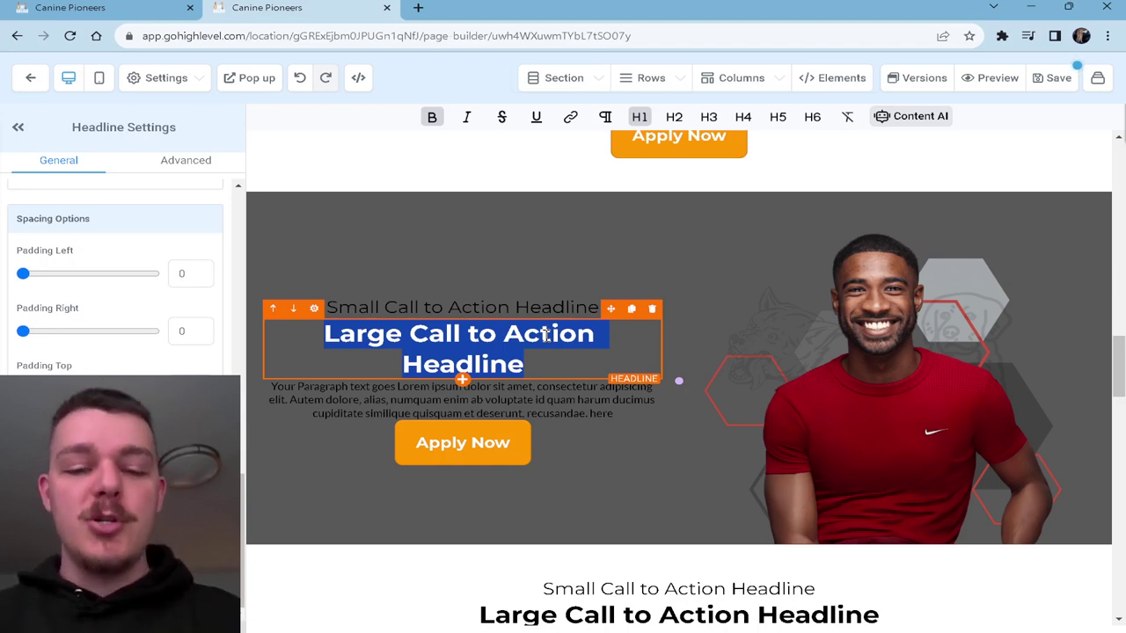
pyautogui.write('From F')
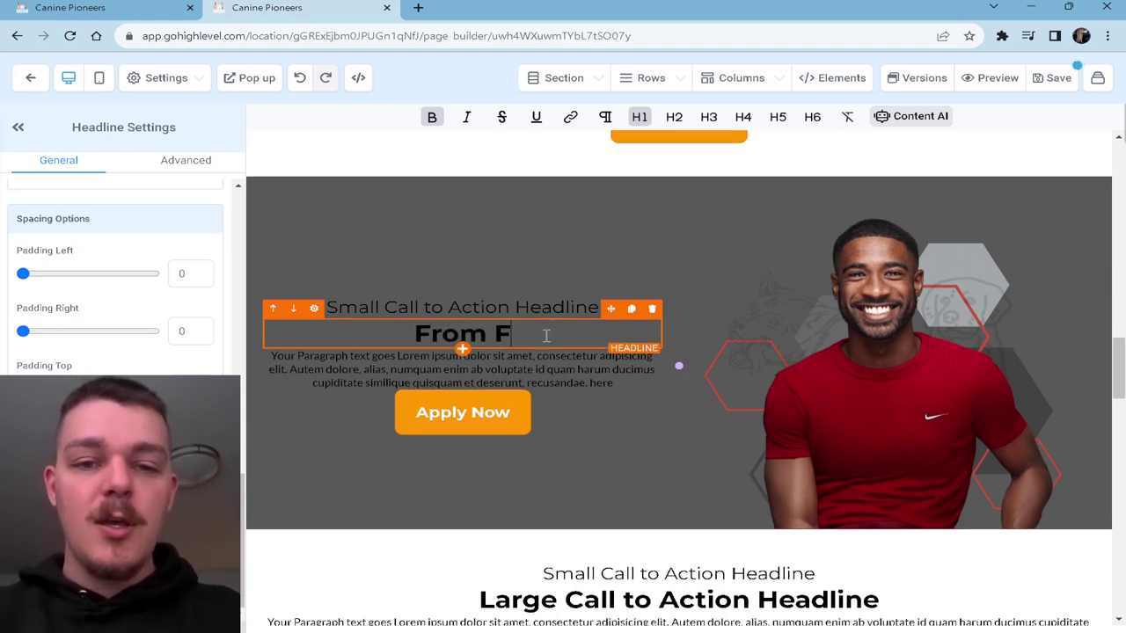
pyautogui.write('ighting to Frein')
pyautogui.press('BackSpace')
pyautogui.press('BackSpace')
pyautogui.write('iendship')
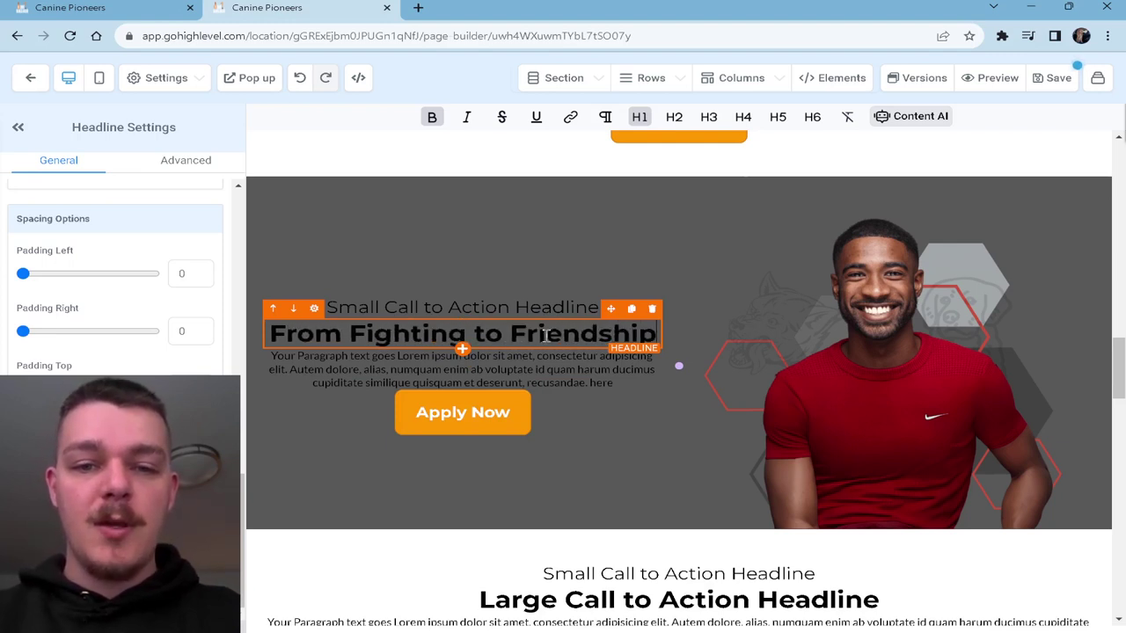
pyautogui.click(651, 290)
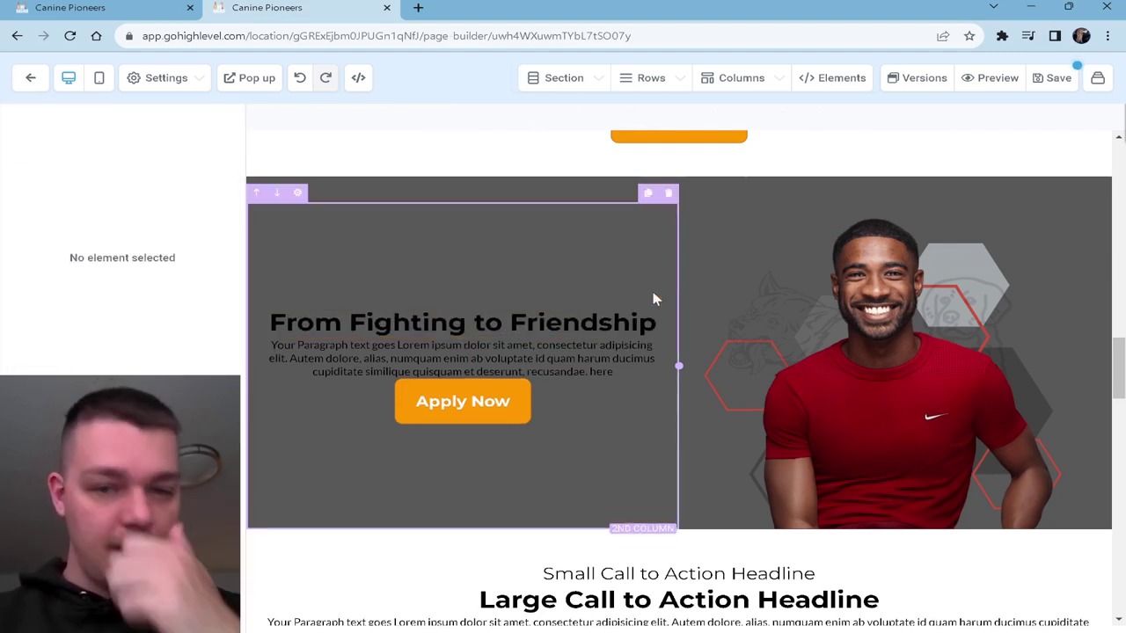
# - Duplicate the placeholder paragraph under "From Fighting to Friendship" three times within its text block, separating the copies with blank lines
pyautogui.click(621, 369)
pyautogui.tripleClick(622, 369)
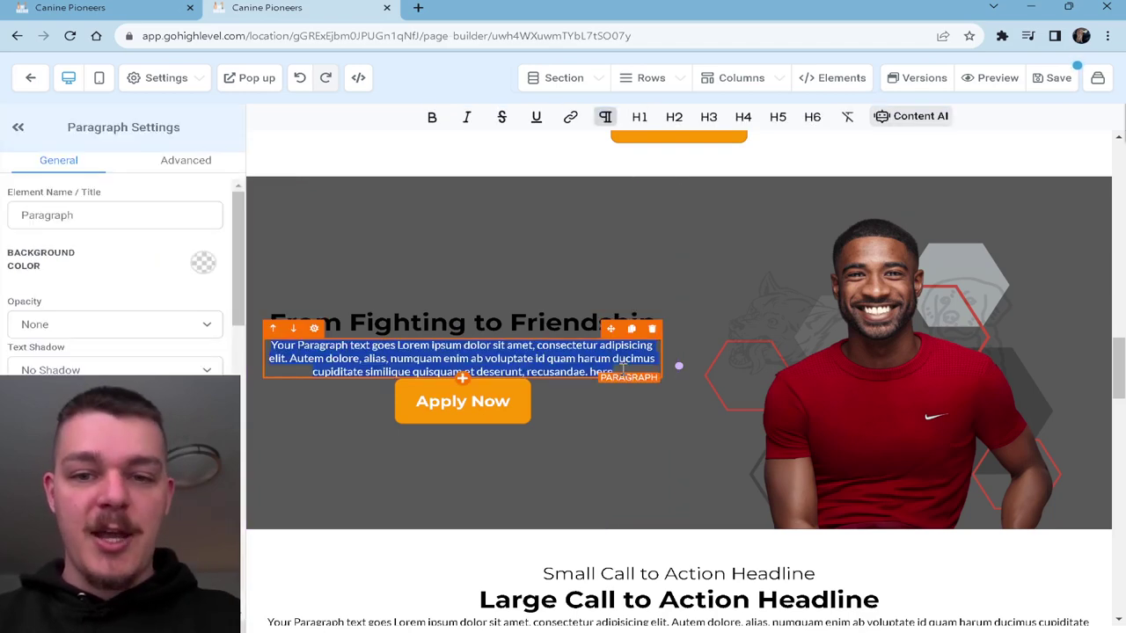
pyautogui.hotkey('ctrl', 'c')
pyautogui.press('Right')
pyautogui.press('Return')
pyautogui.press('Return')
pyautogui.hotkey('ctrl', 'v')
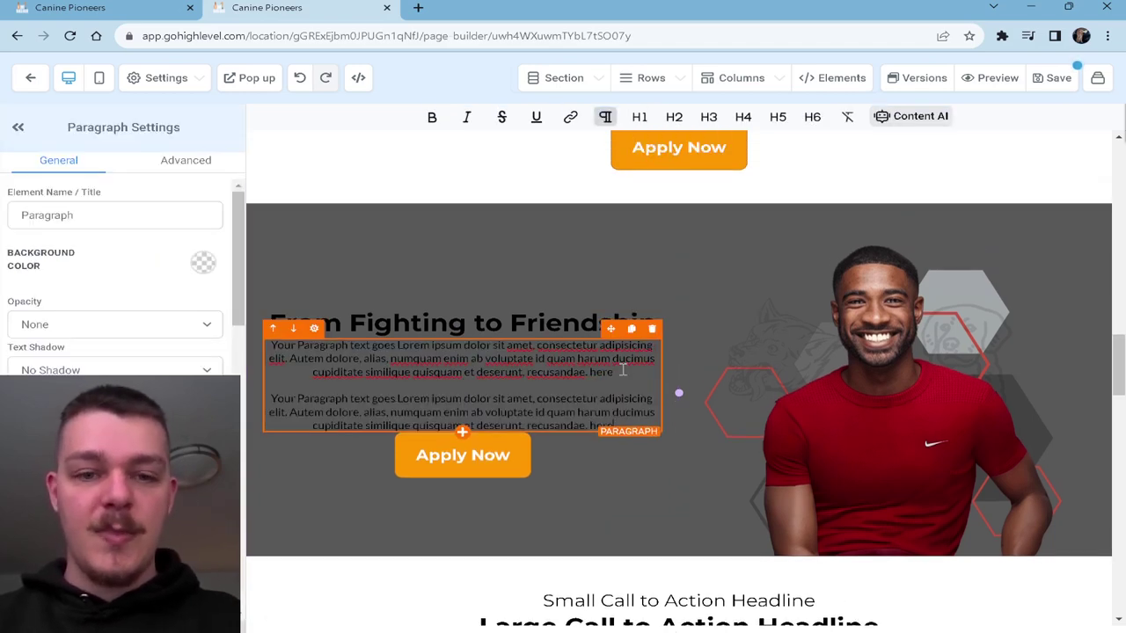
pyautogui.press('Return')
pyautogui.press('Return')
pyautogui.hotkey('ctrl', 'v')
pyautogui.press('Return')
pyautogui.press('Return')
pyautogui.hotkey('ctrl', 'v')
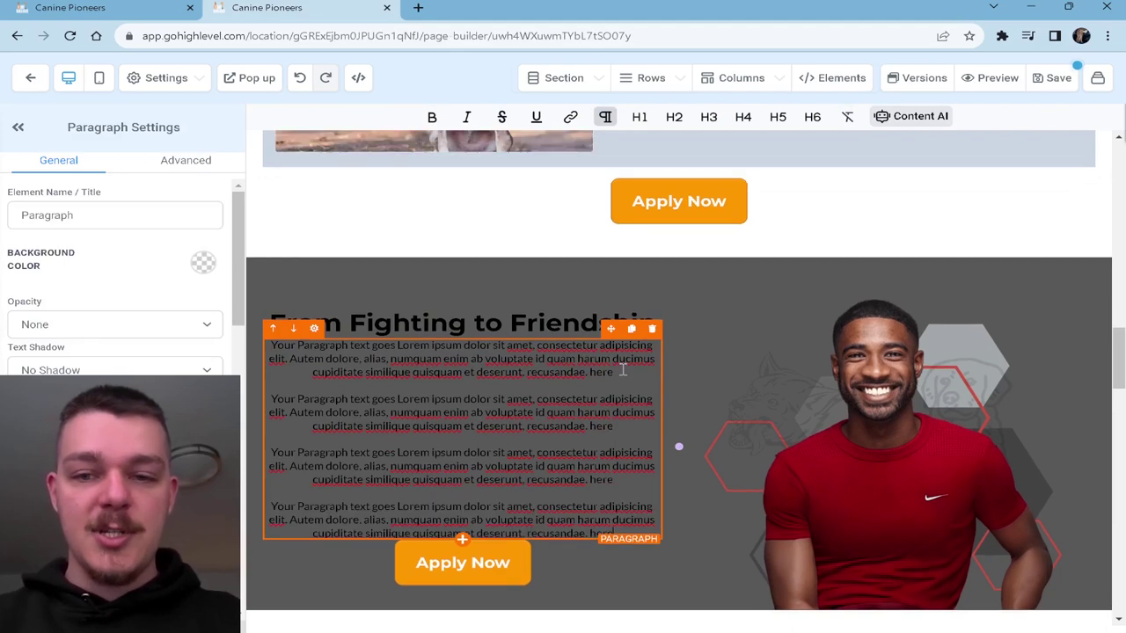
# - Left-align all four placeholder paragraphs under the "From Fighting to Friendship" headline
pyautogui.tripleClick(433, 370)
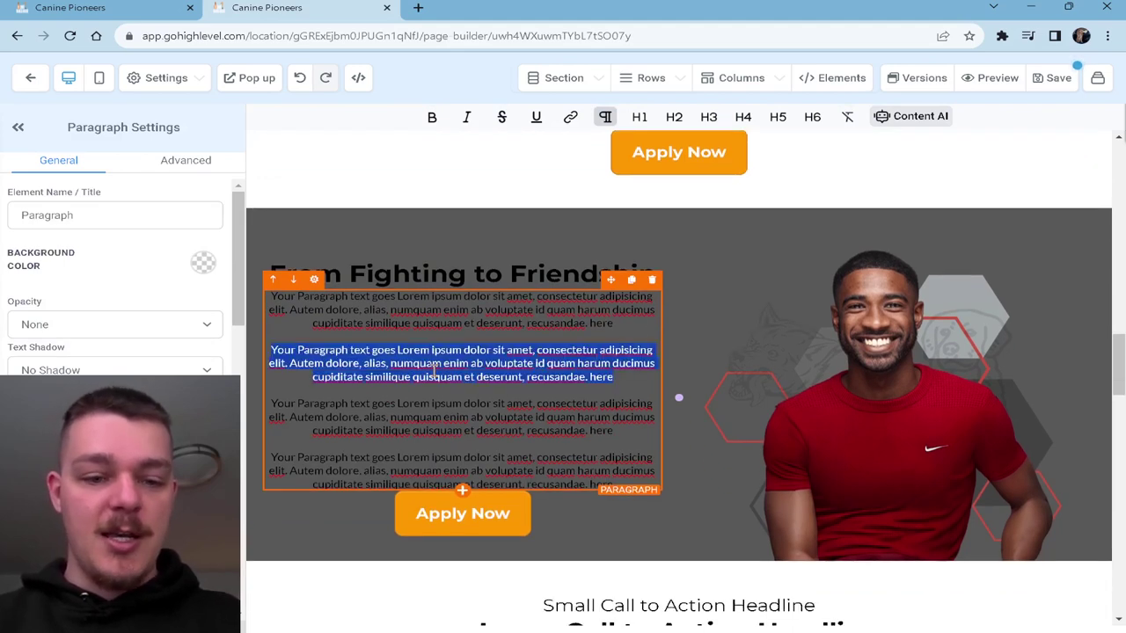
pyautogui.hotkey('ctrl', 'a')
pyautogui.scroll(-1, 77, 369)
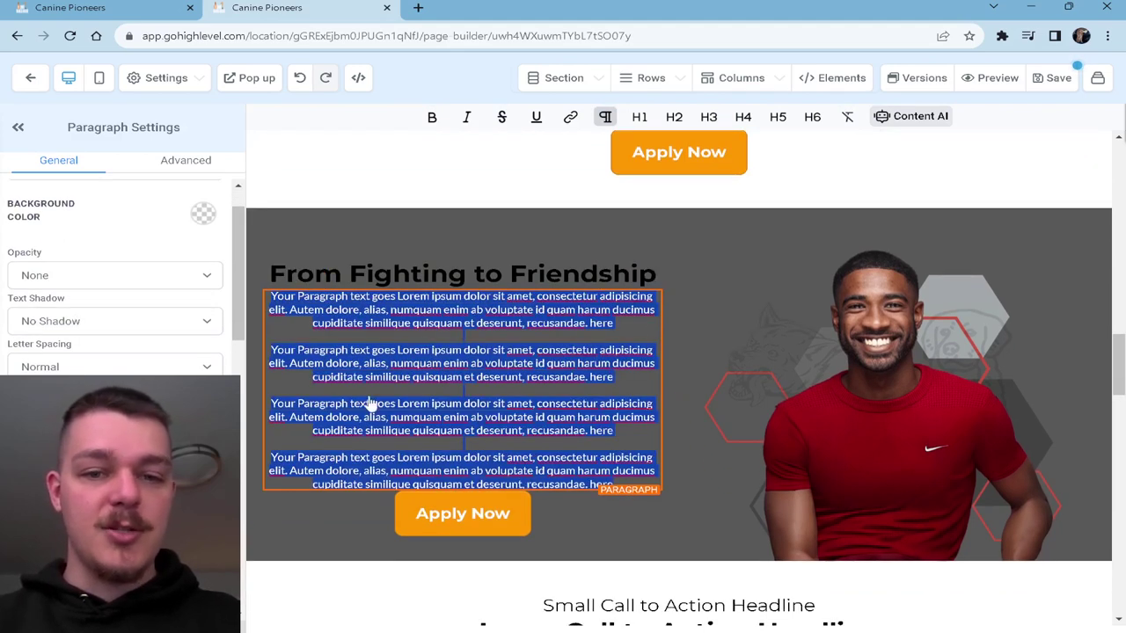
pyautogui.hotkey('ctrl', 'l')
# - Set the top margin of the Apply Now button below the four paragraphs to 15
pyautogui.click(462, 518)
pyautogui.scroll(-5, 182, 366)
pyautogui.scroll(2, 183, 366)
pyautogui.click(183, 366)
pyautogui.write('15')
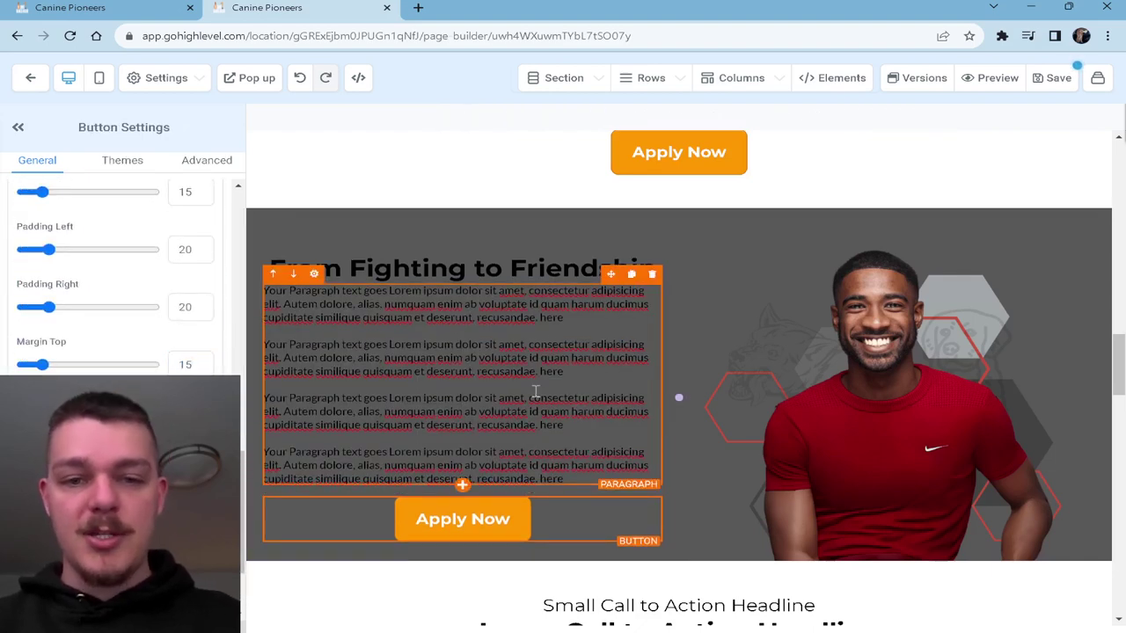
# - Change the text color of the four placeholder paragraphs to white
pyautogui.click(273, 370)
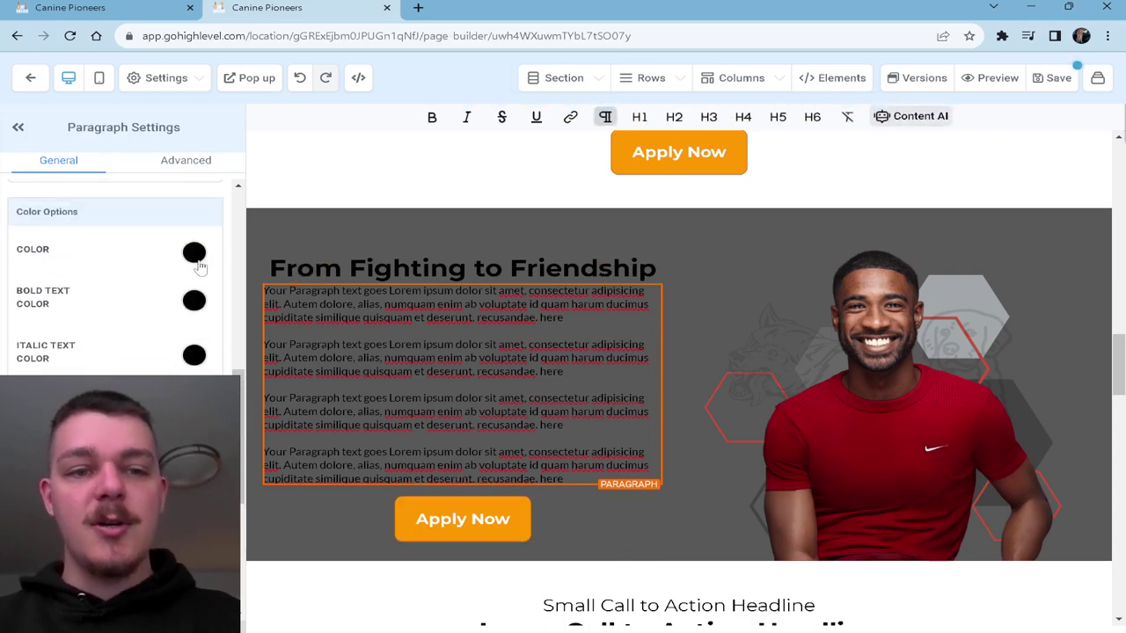
pyautogui.click(194, 254)
pyautogui.click(92, 286)
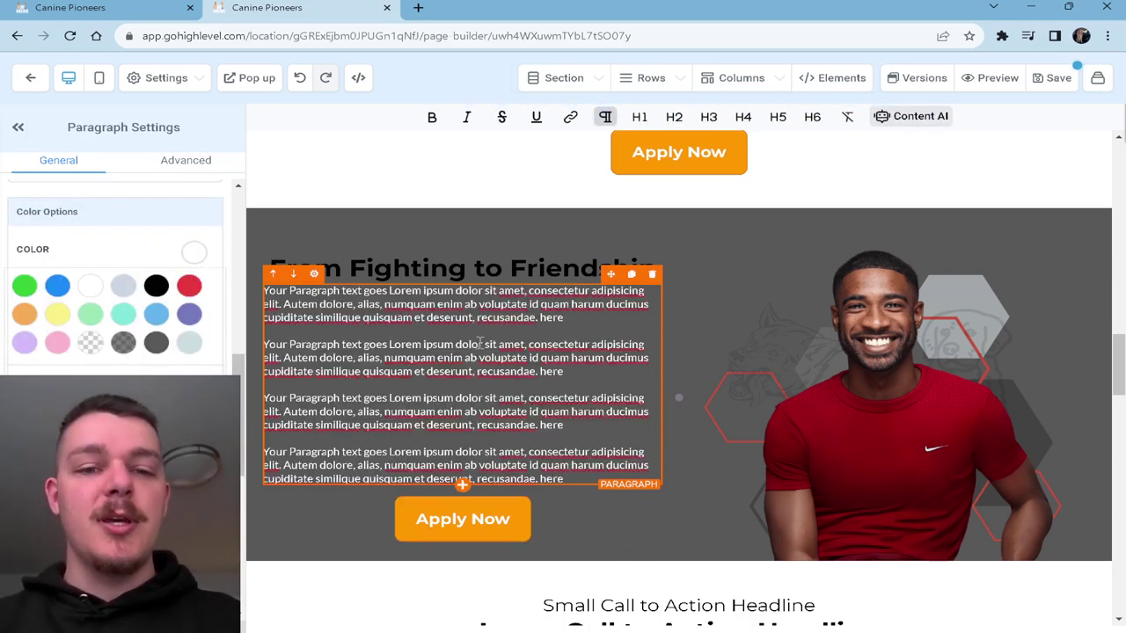
# - Set both the text color and the bold text color of the "From Fighting to Friendship" headline to white
pyautogui.tripleClick(444, 270)
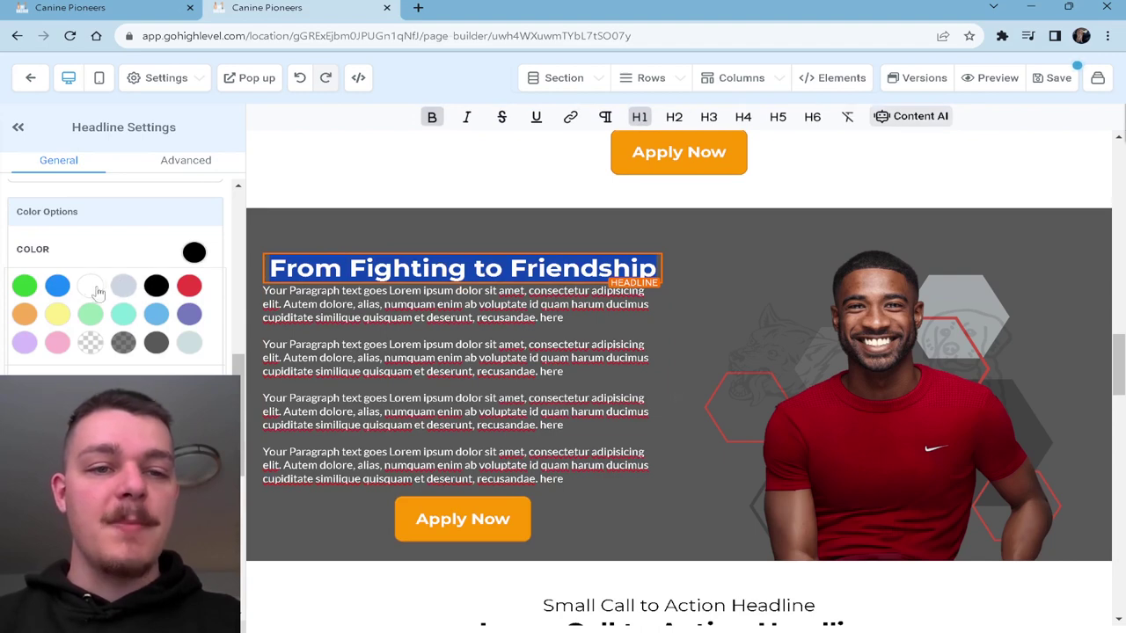
pyautogui.click(90, 286)
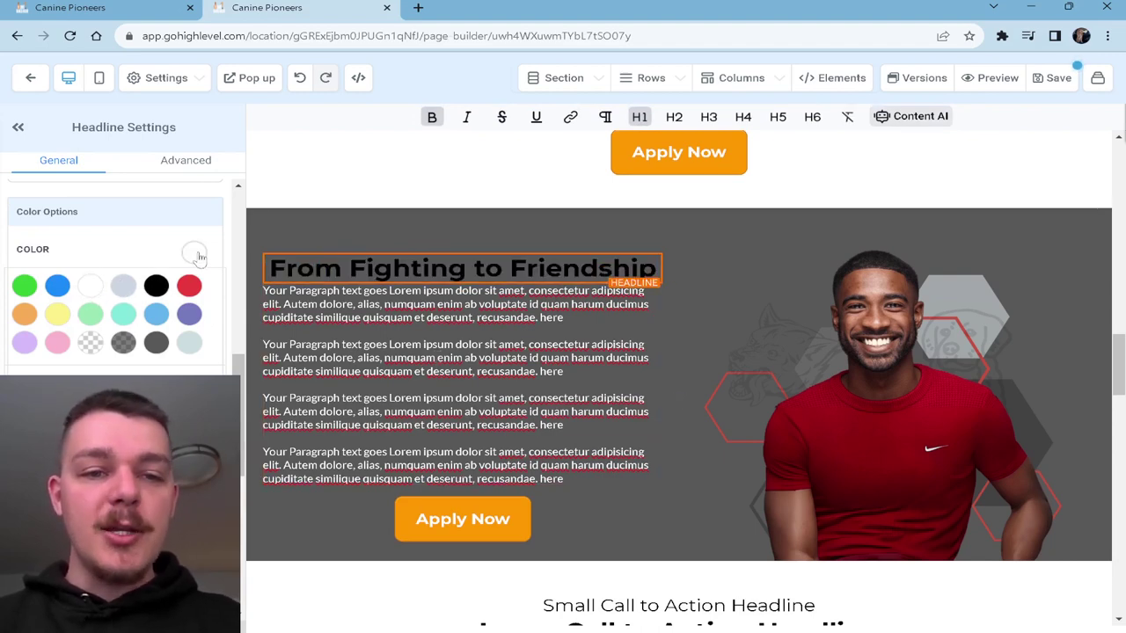
pyautogui.click(195, 254)
pyautogui.click(193, 300)
pyautogui.click(96, 341)
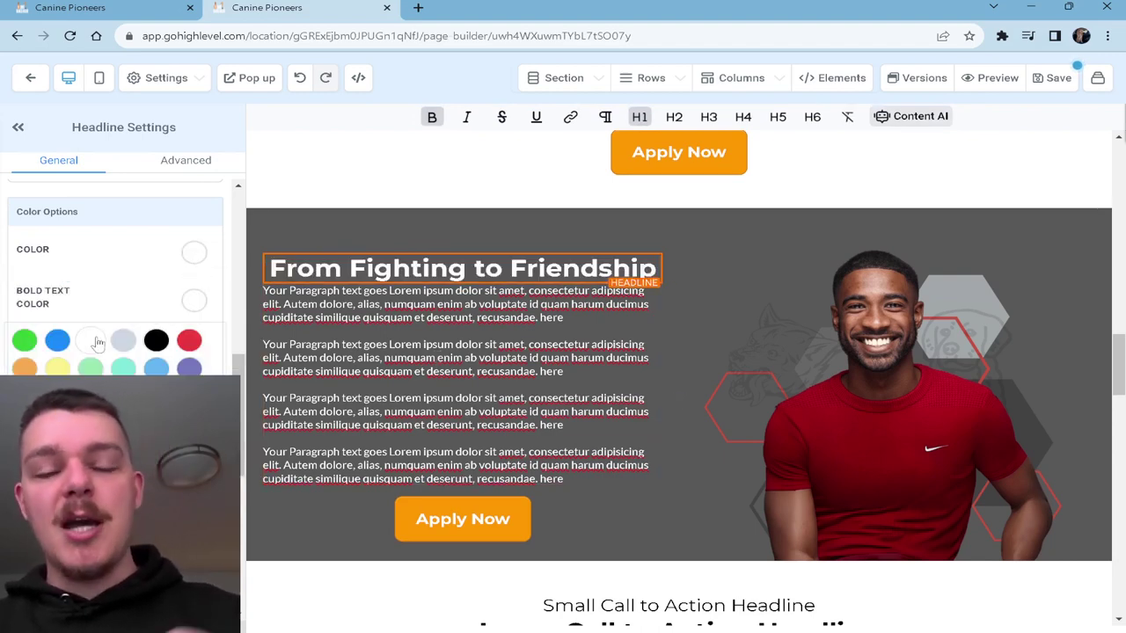
# - Narrow the text column beside the red-shirt image and add a little top padding to its paragraph block
pyautogui.moveTo(677, 397); pyautogui.dragTo(642, 403)
pyautogui.click(641, 403)
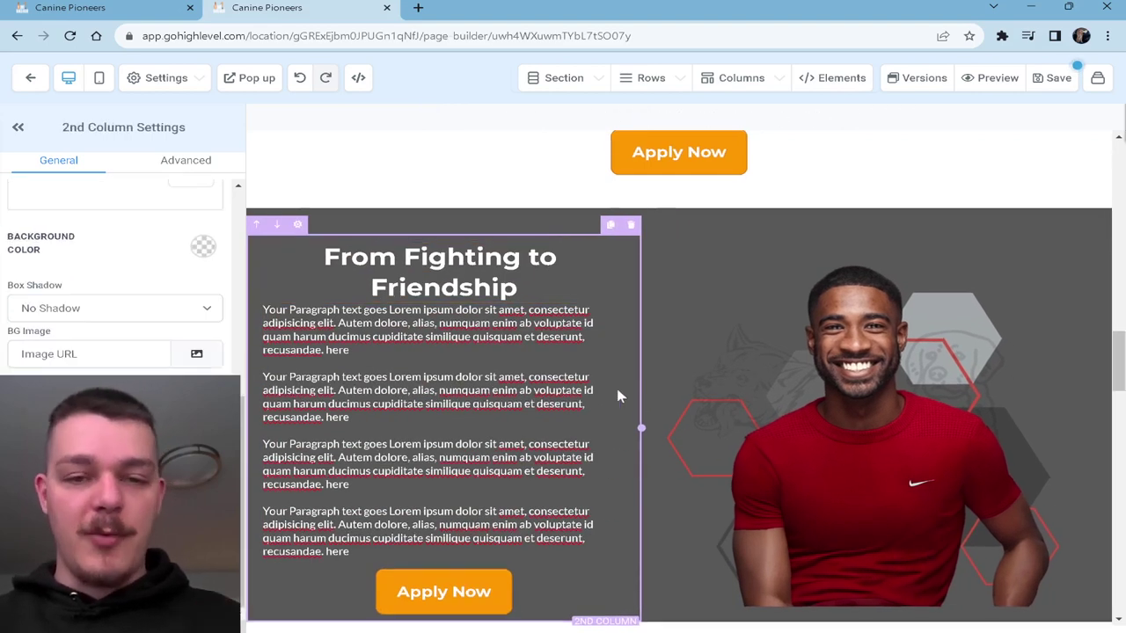
pyautogui.click(510, 317)
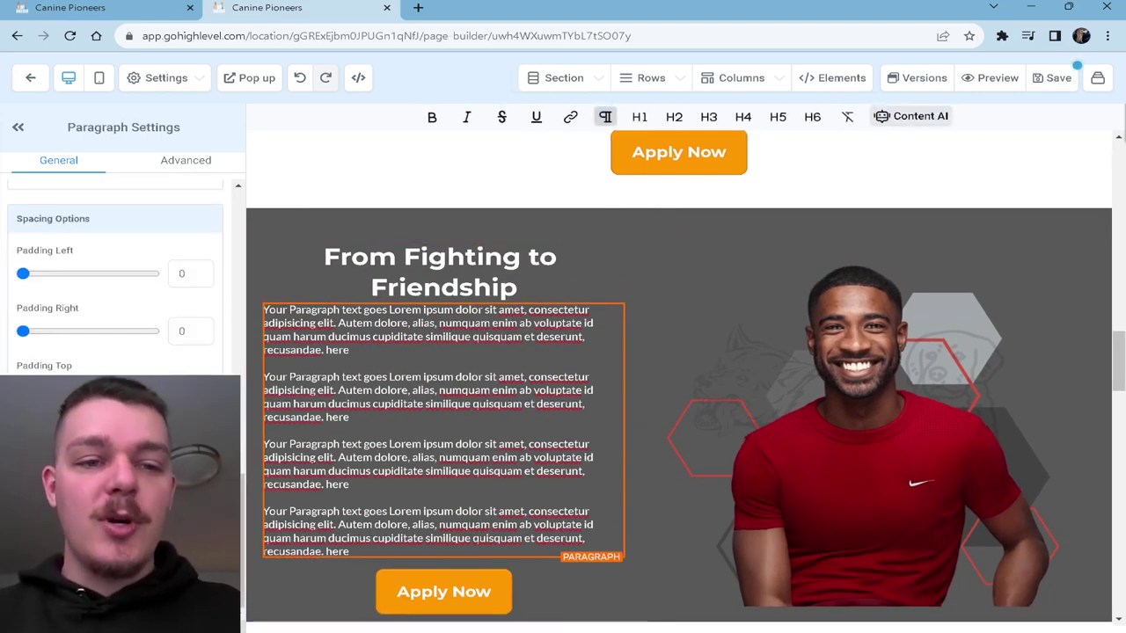
pyautogui.moveTo(23, 388); pyautogui.dragTo(28, 388)
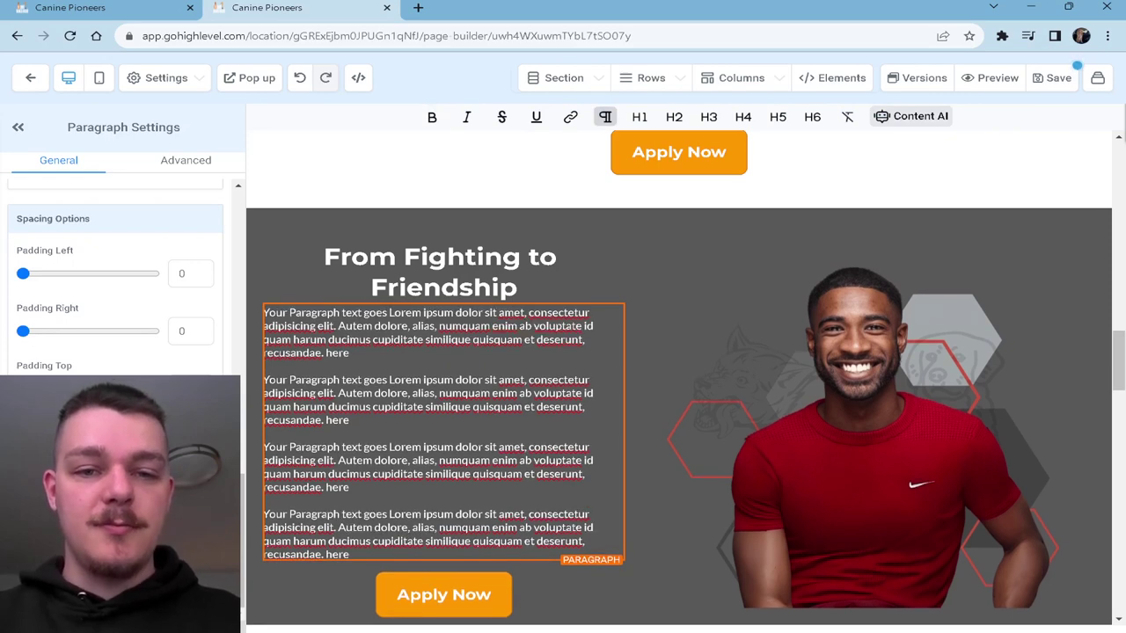
# - Narrow the text column further to enlarge the image beside it, and collapse the element settings to check the section at full width
pyautogui.scroll(-1, 640, 387)
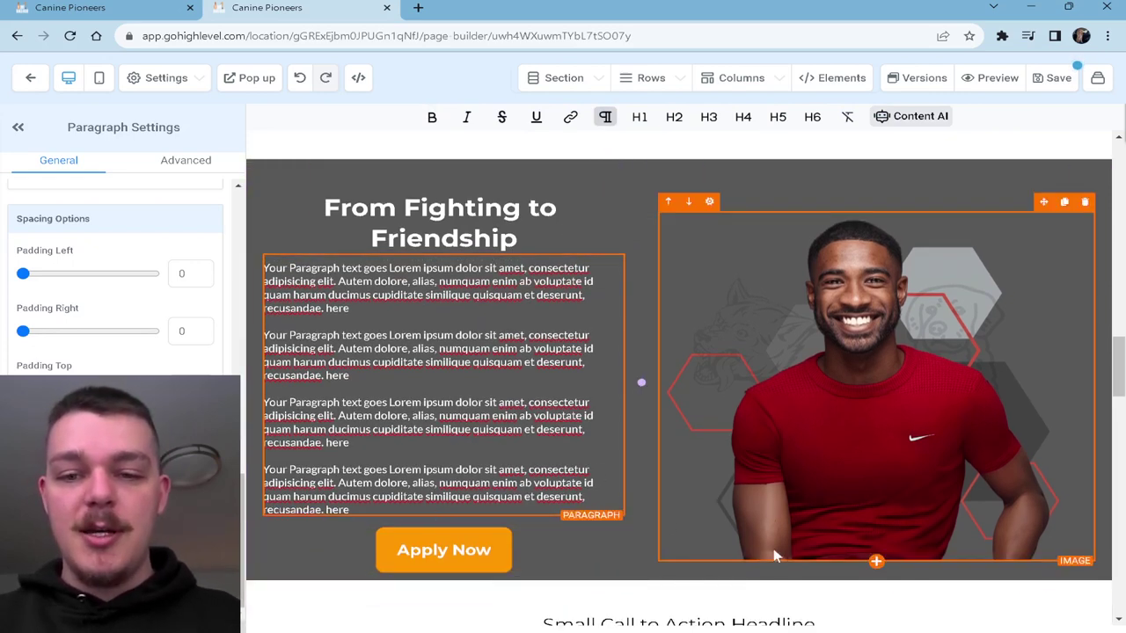
pyautogui.moveTo(640, 383); pyautogui.dragTo(585, 382)
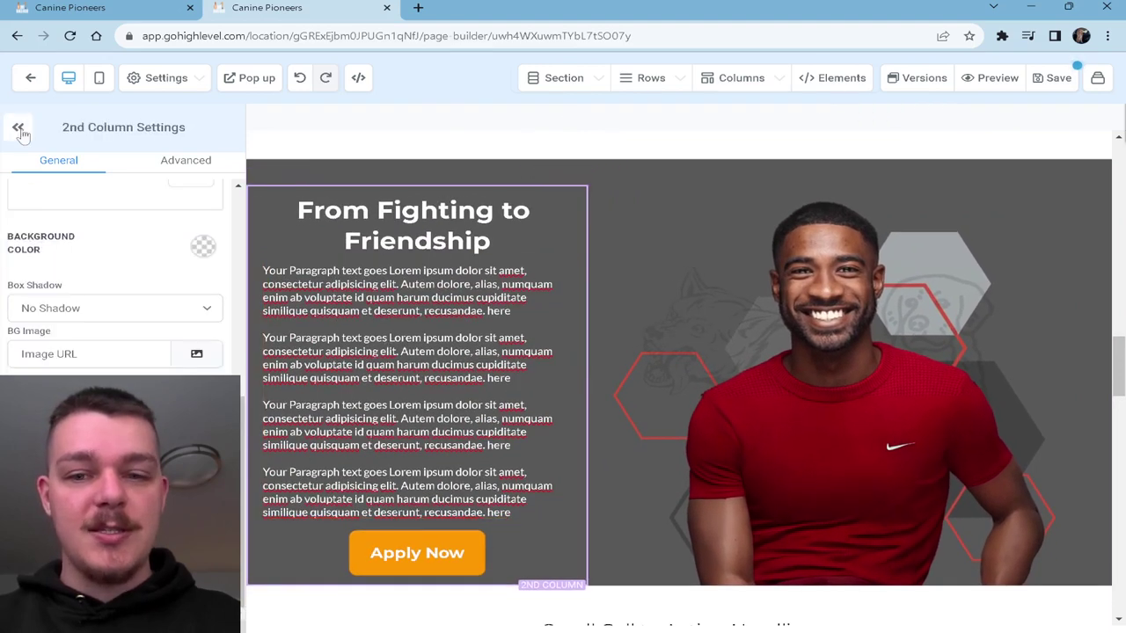
pyautogui.click(18, 127)
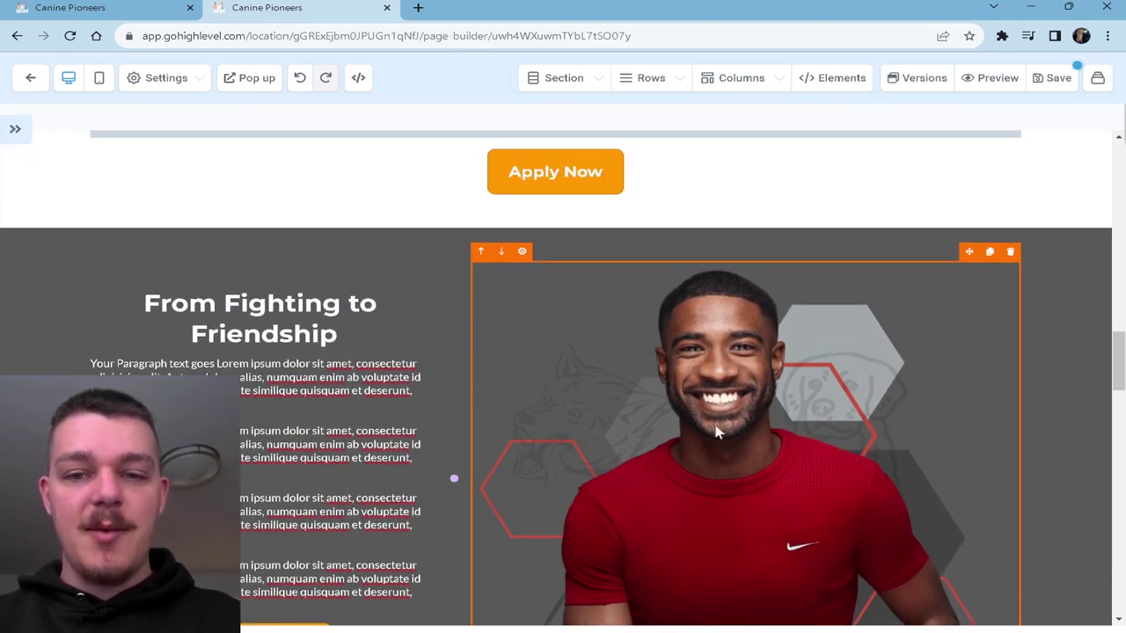
pyautogui.scroll(-3, 875, 400)
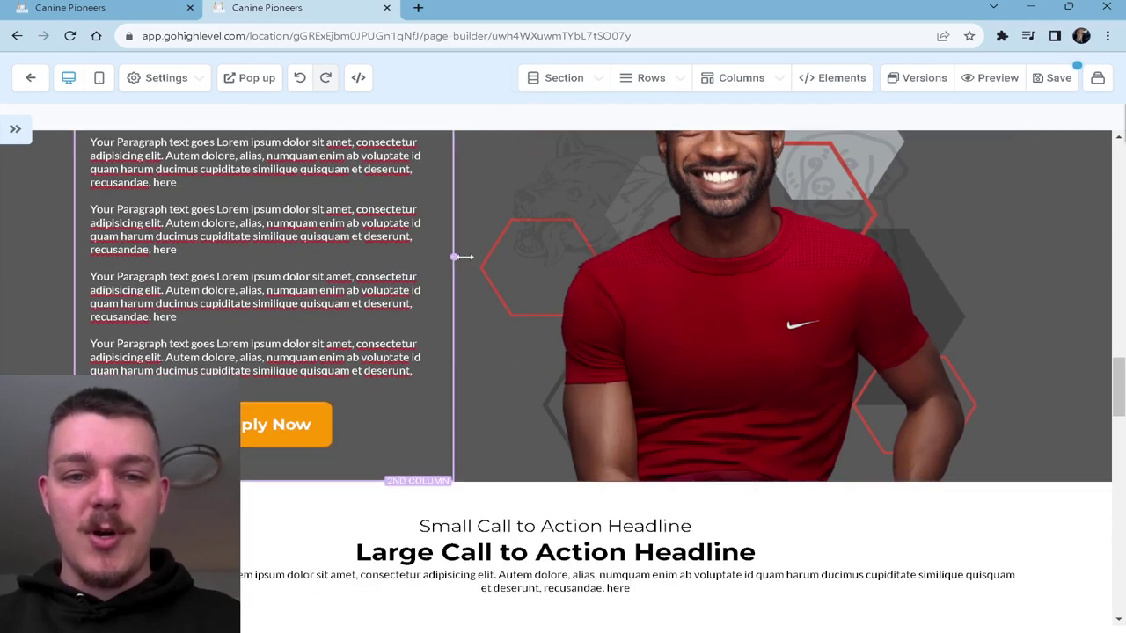
# - Widen the text column beside the image of the man in the red shirt
pyautogui.moveTo(483, 256); pyautogui.dragTo(645, 254)
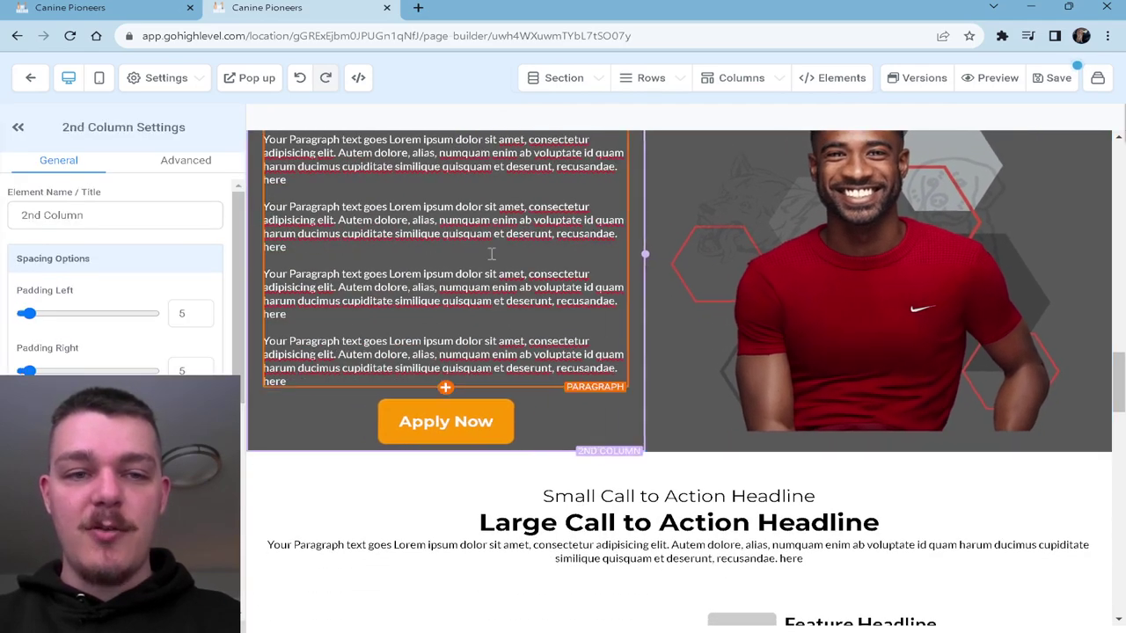
pyautogui.click(18, 127)
pyautogui.scroll(4, 555, 476)
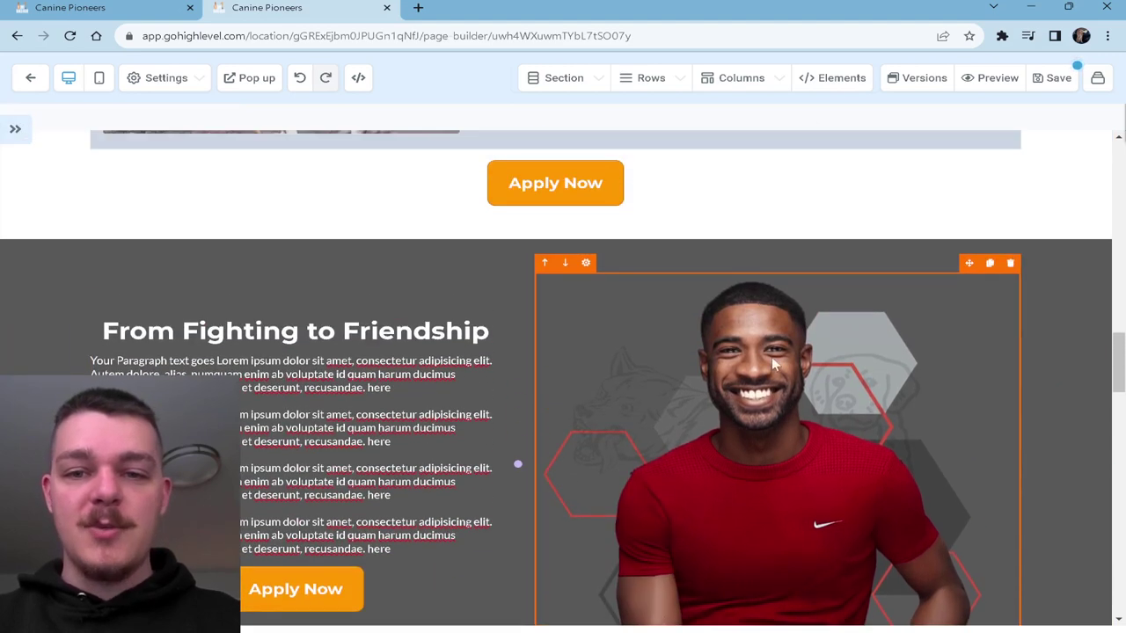
pyautogui.scroll(-1, 771, 357)
# - Left-align the "From Fighting to Friendship" headline and save the page
pyautogui.click(293, 257)
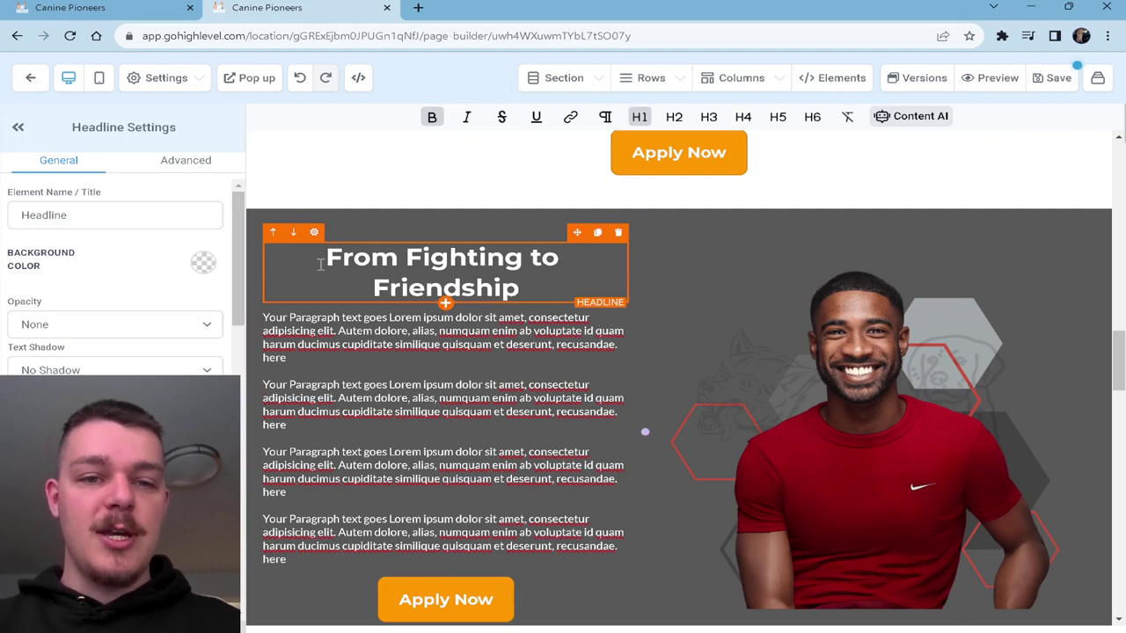
pyautogui.click(321, 264)
pyautogui.click(394, 361)
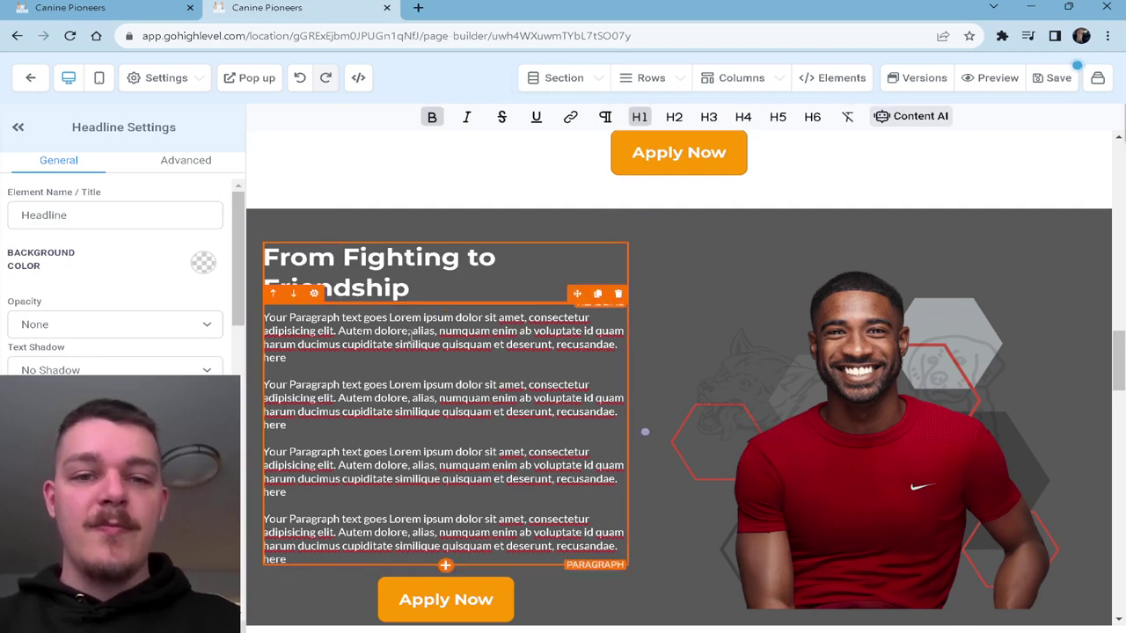
pyautogui.click(17, 126)
pyautogui.scroll(-3, 561, 395)
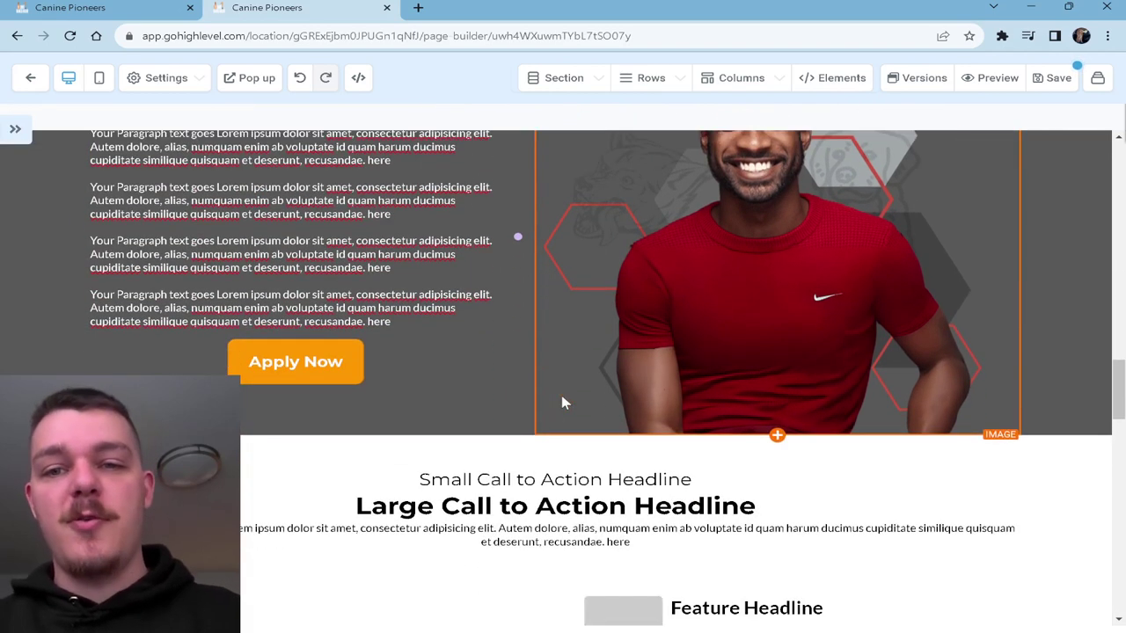
pyautogui.click(1051, 79)
# - Replace the "Small Call to Action Headline" text in the section below with "Never Become Confused Again"
pyautogui.scroll(-4, 665, 321)
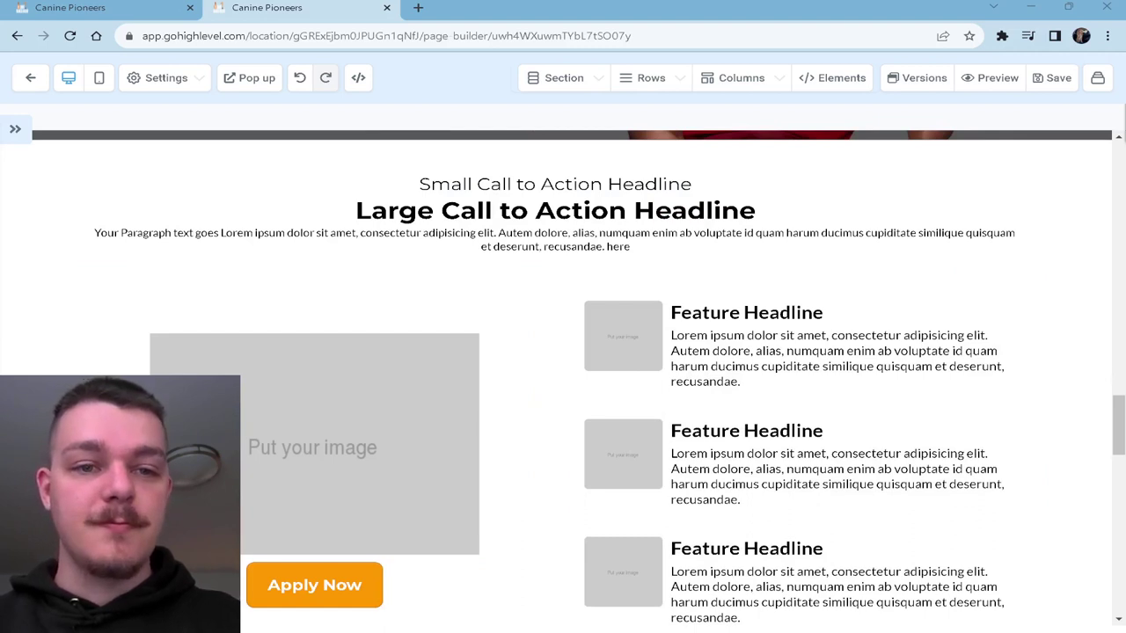
pyautogui.tripleClick(625, 183)
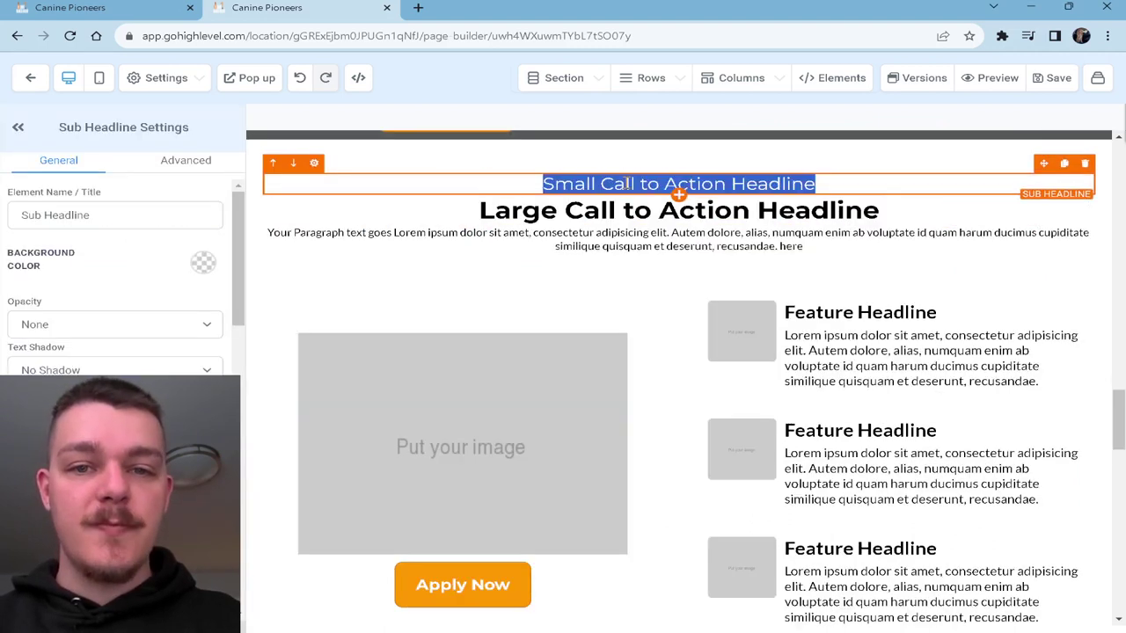
pyautogui.write('Never Be')
pyautogui.press('BackSpace')
pyautogui.press('BackSpace')
pyautogui.write('Lose COnfid')
pyautogui.press('BackSpace')
pyautogui.press('BackSpace')
pyautogui.press('BackSpace')
pyautogui.press('BackSpace')
pyautogui.press('BackSpace')
pyautogui.press('BackSpace')
pyautogui.press('BackSpace')
pyautogui.press('BackSpace')
pyautogui.press('BackSpace')
pyautogui.press('BackSpace')
pyautogui.press('BackSpace')
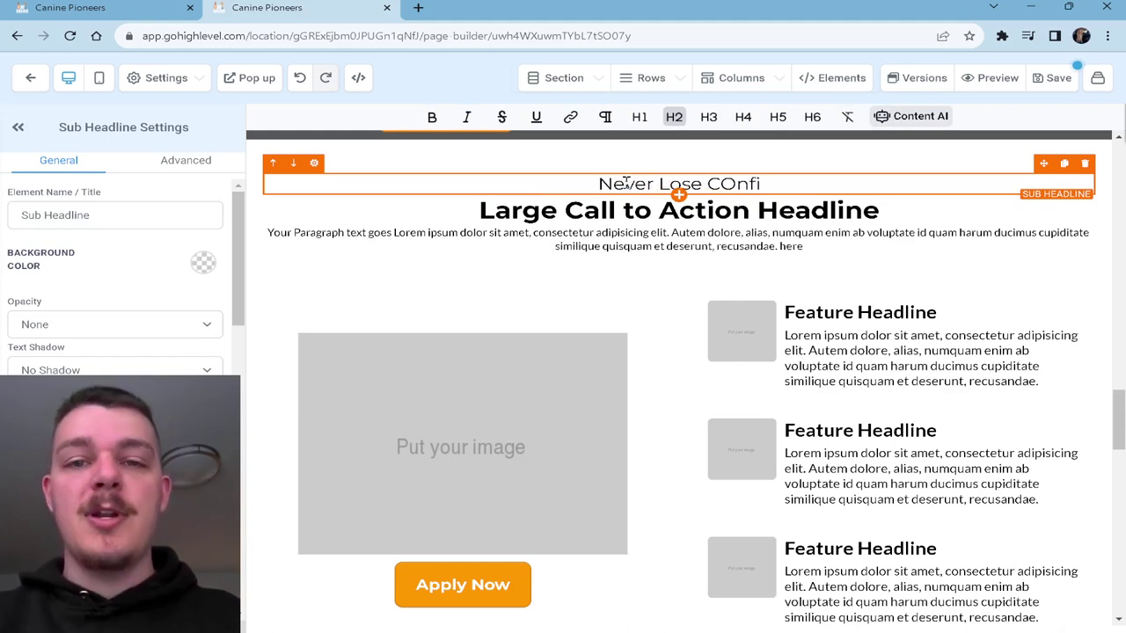
pyautogui.write('Become Co')
pyautogui.press('BackSpace')
pyautogui.press('BackSpace')
pyautogui.write('f')
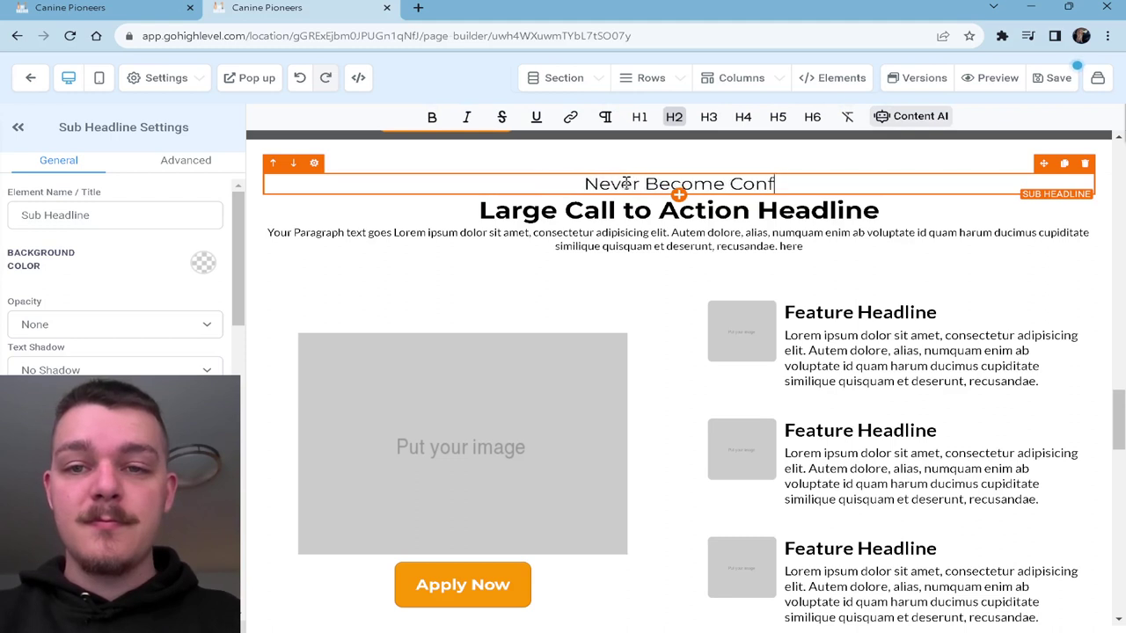
pyautogui.write('used Again a')
pyautogui.press('BackSpace')
pyautogui.press('BackSpace')
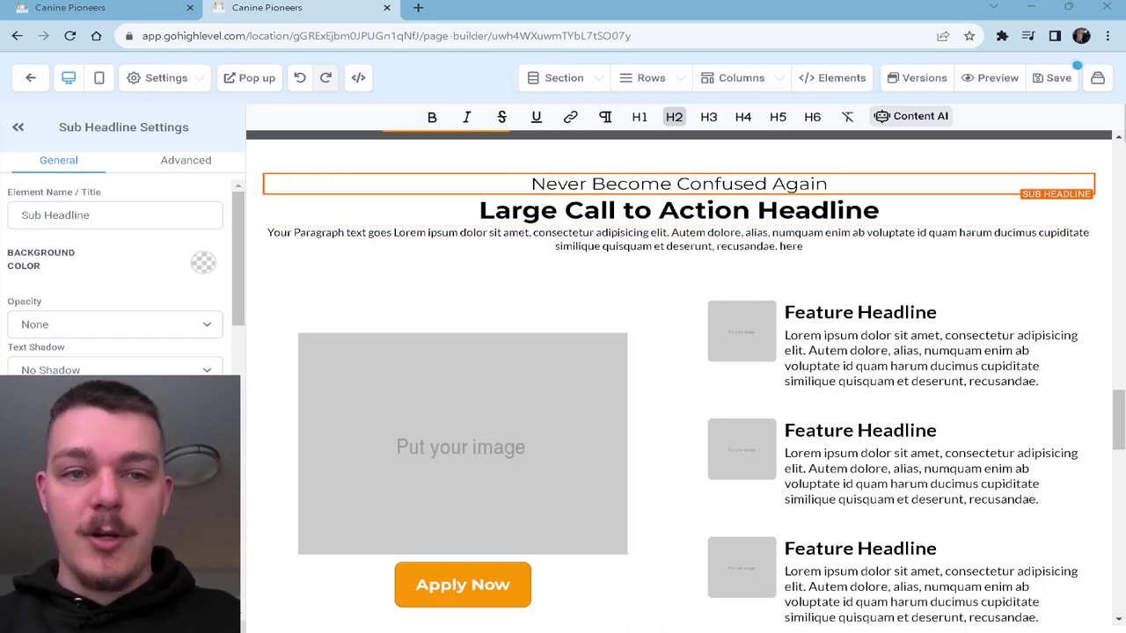
# - Replace the "Large Call to Action Headline" text with "Our Training is Built With You In Mind First"
pyautogui.tripleClick(743, 209)
pyautogui.write('Our Trai')
pyautogui.write('ning is Bui')
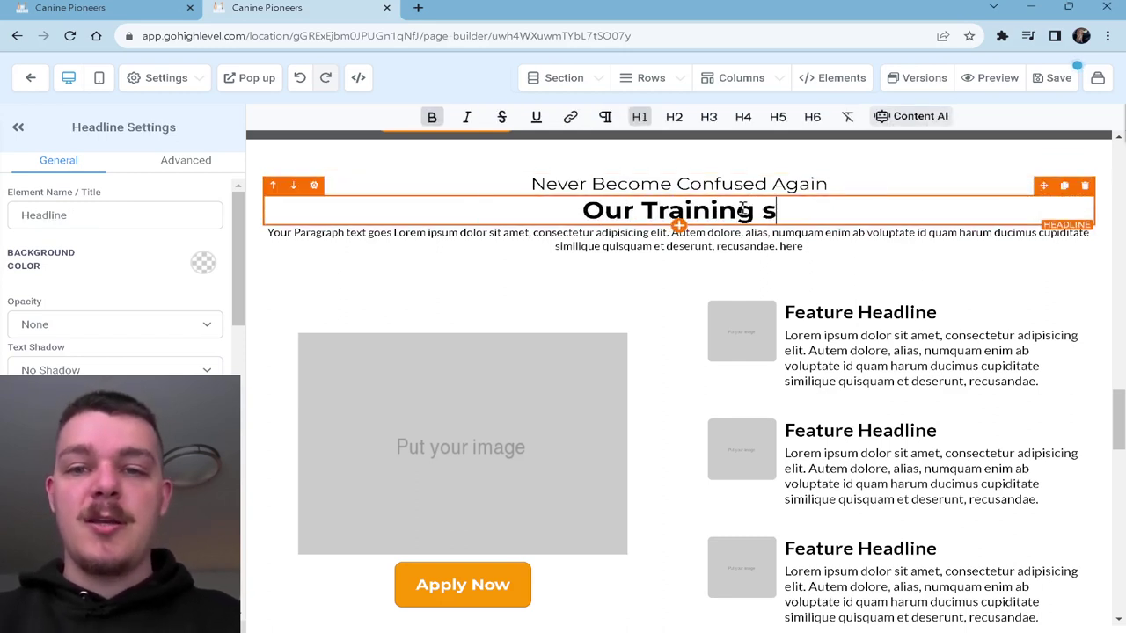
pyautogui.press('BackSpace')
pyautogui.press('BackSpace')
pyautogui.write('is Buil')
pyautogui.write('dt')
pyautogui.press('BackSpace')
pyautogui.press('BackSpace')
pyautogui.write('t With you')
pyautogui.press('BackSpace')
pyautogui.press('BackSpace')
pyautogui.press('BackSpace')
pyautogui.write('You First')
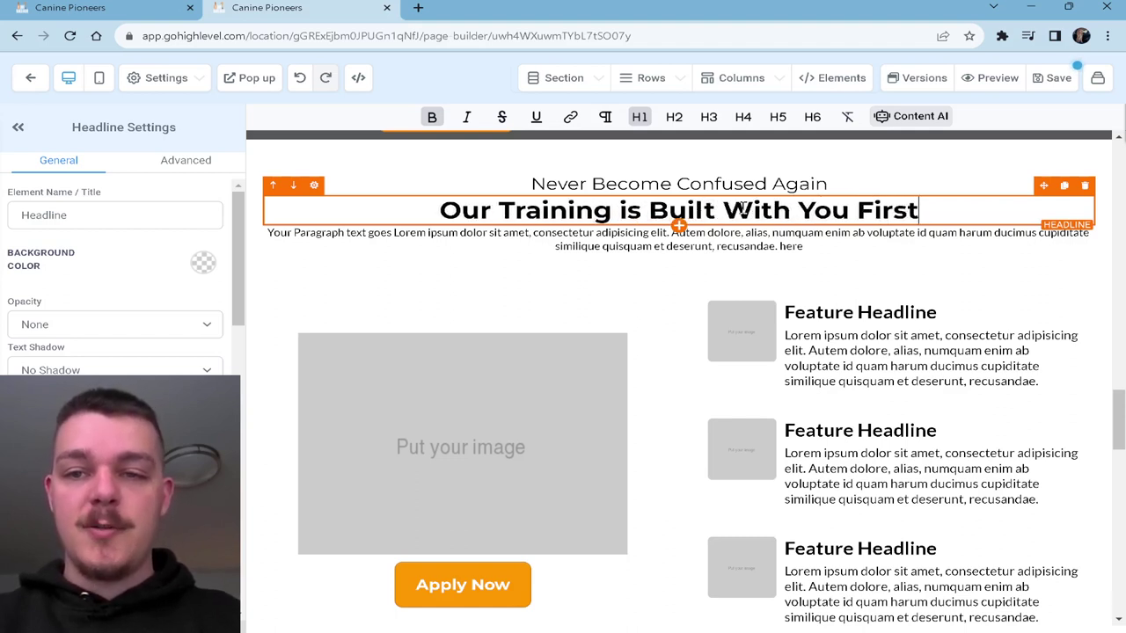
pyautogui.click(858, 209)
pyautogui.write('In Mind')
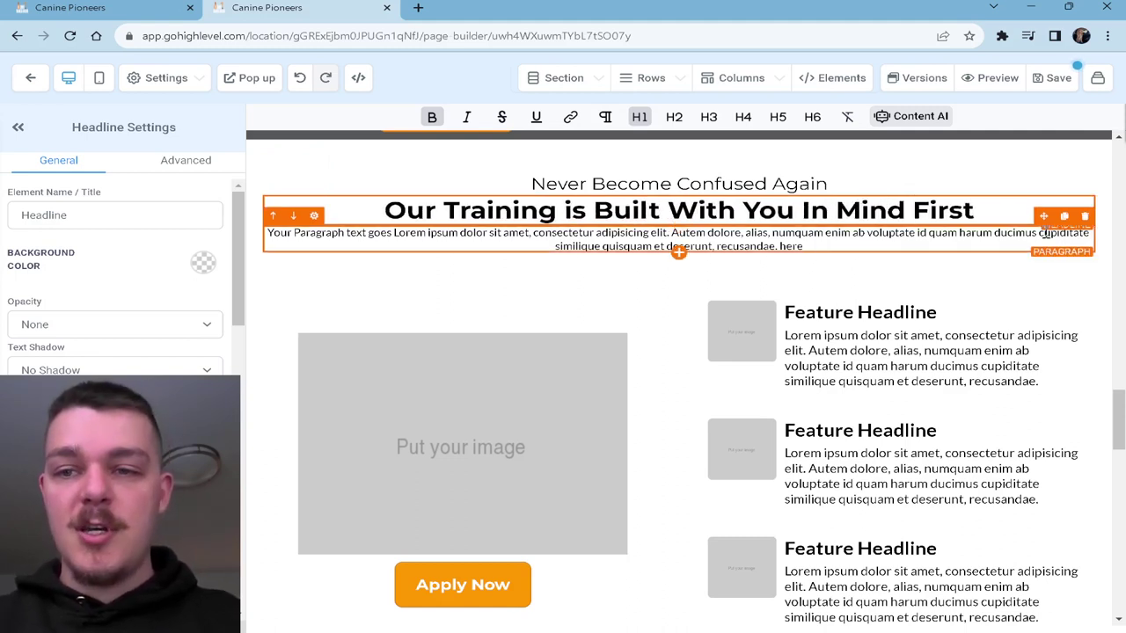
# - Delete the placeholder paragraph below the large headline and select the two-column row beneath it
pyautogui.click(1084, 216)
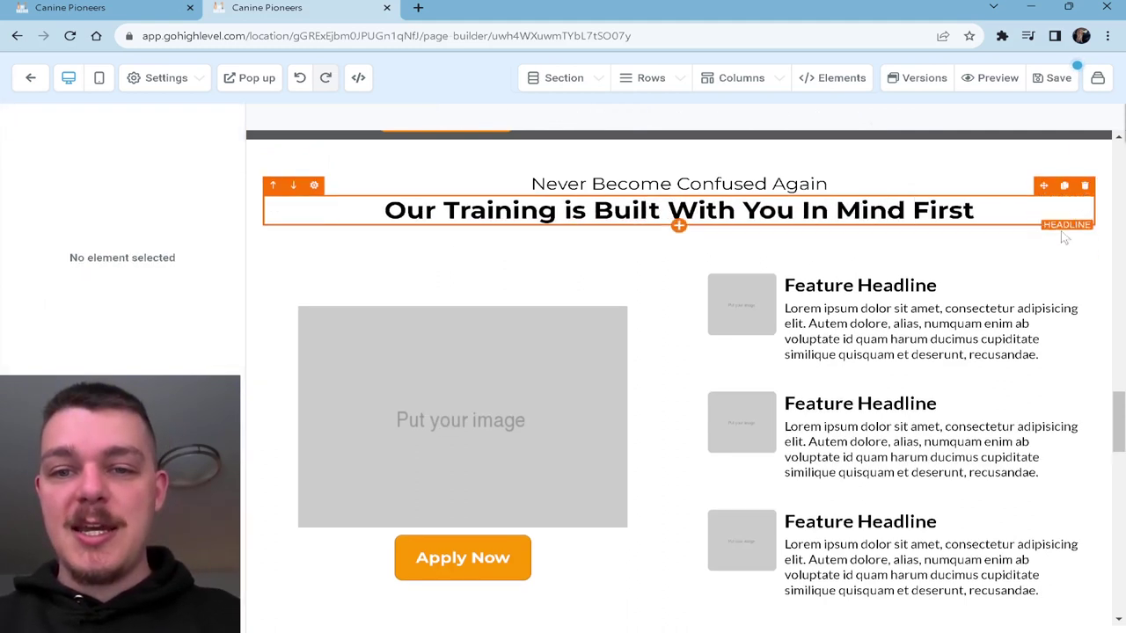
pyautogui.click(847, 251)
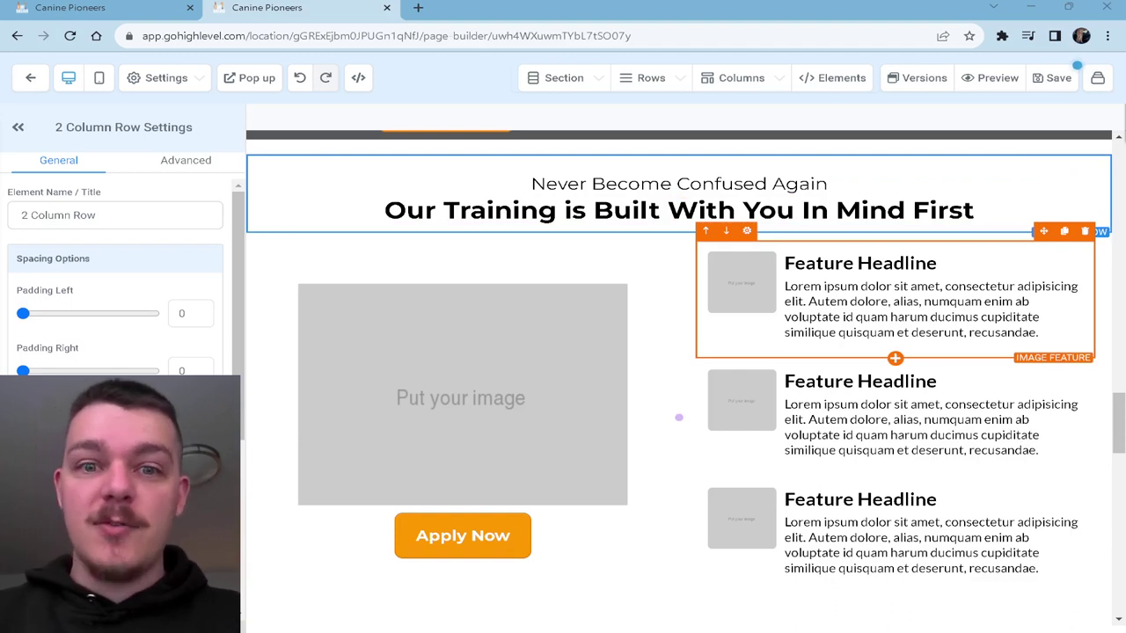
# - Change the first feature's headline to "24/7 Support For life"
pyautogui.tripleClick(867, 269)
pyautogui.write('24')
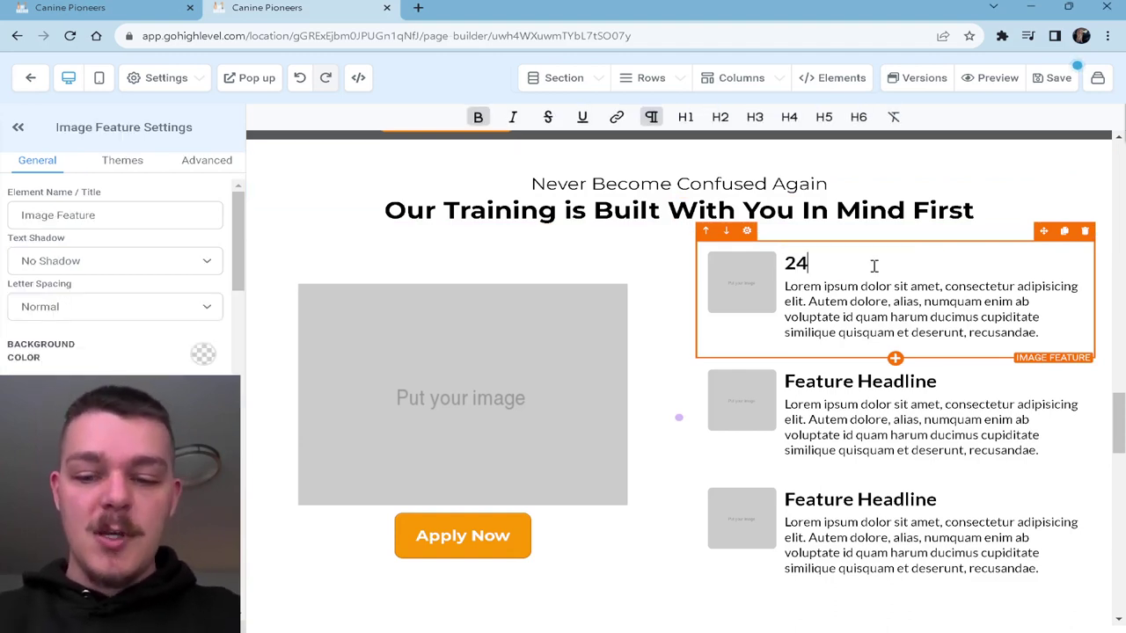
pyautogui.write('/7 Support For life')
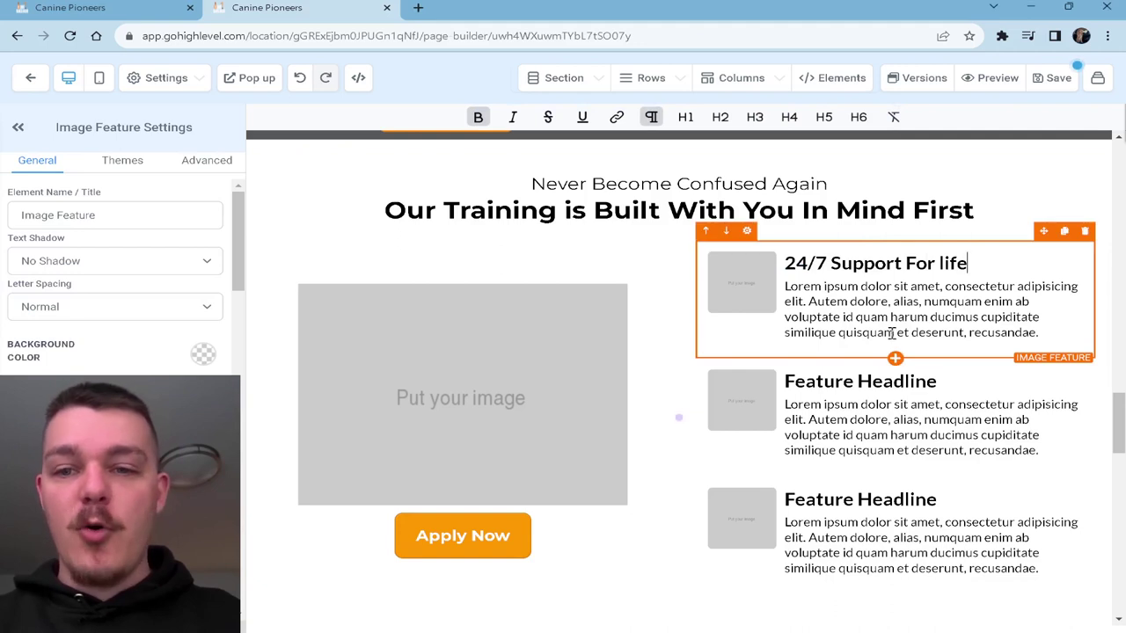
# - Change the second feature's headline to "Recordings of Your Dog's Training Sessions"
pyautogui.tripleClick(893, 380)
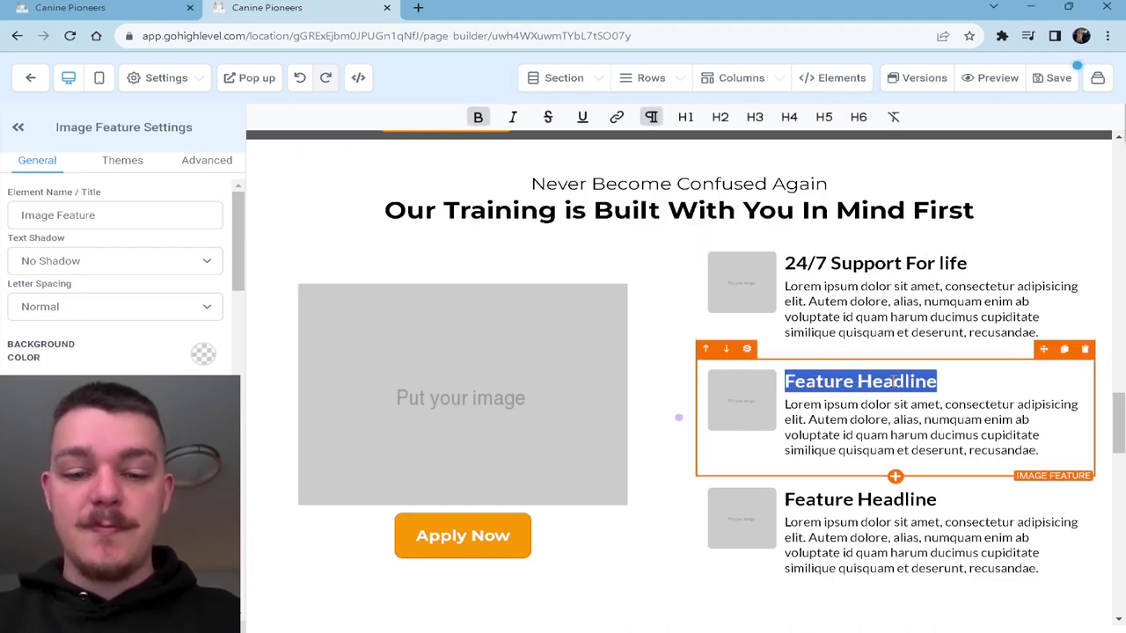
pyautogui.write('Acce')
pyautogui.press('BackSpace')
pyautogui.write('Recordsing')
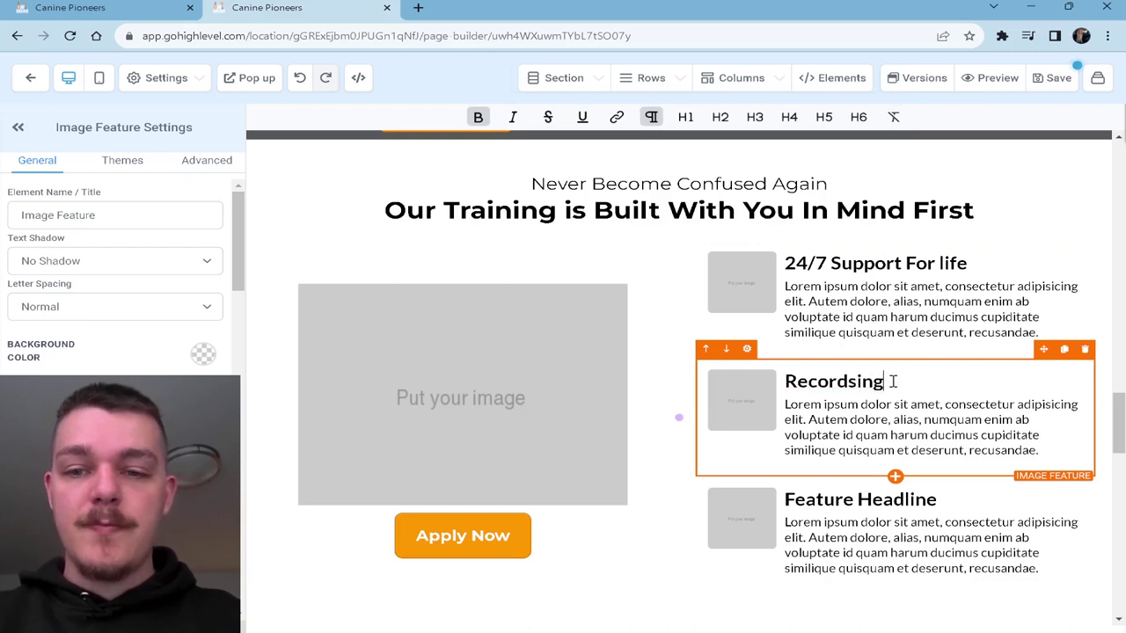
pyautogui.press('BackSpace')
pyautogui.press('BackSpace')
pyautogui.press('BackSpace')
pyautogui.press('BackSpace')
pyautogui.write('ing sof')
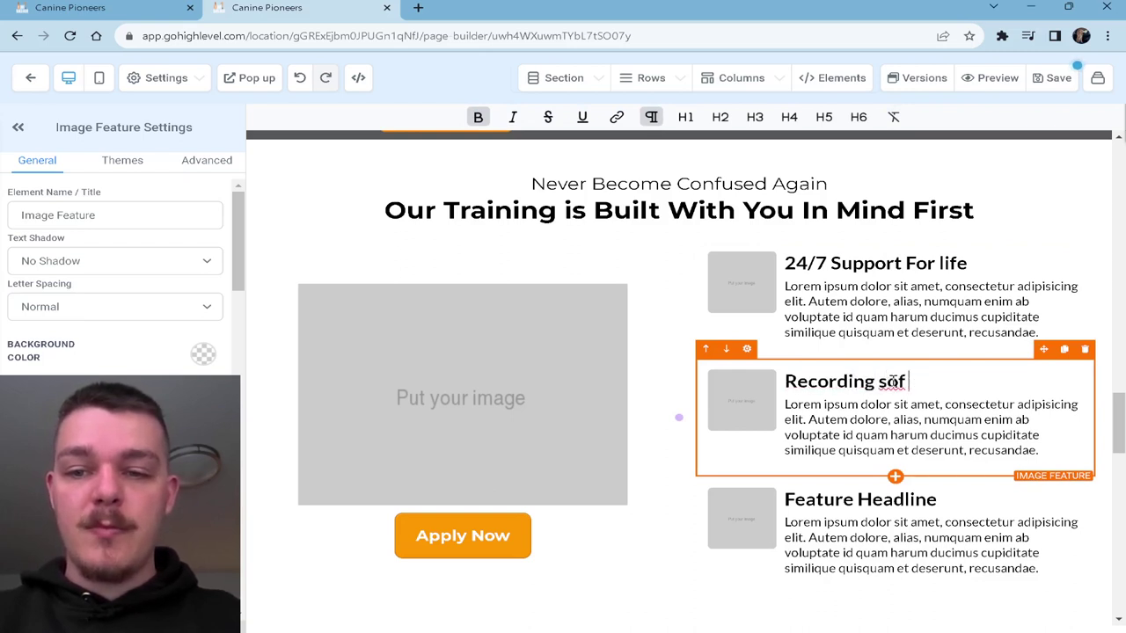
pyautogui.write('Your')
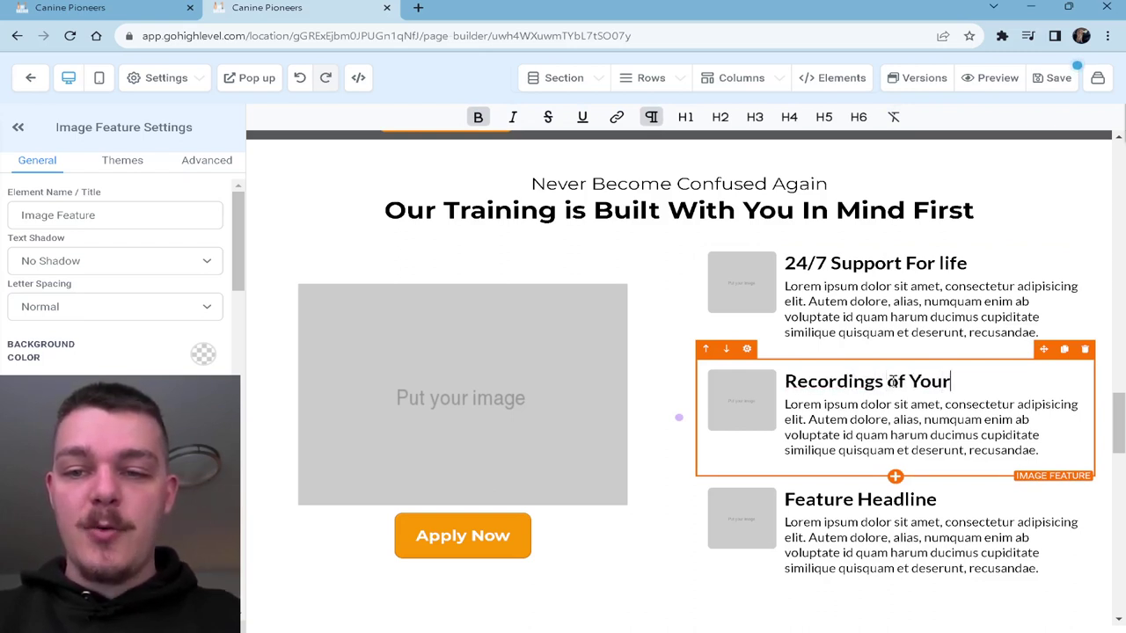
pyautogui.write(" Dog's Training")
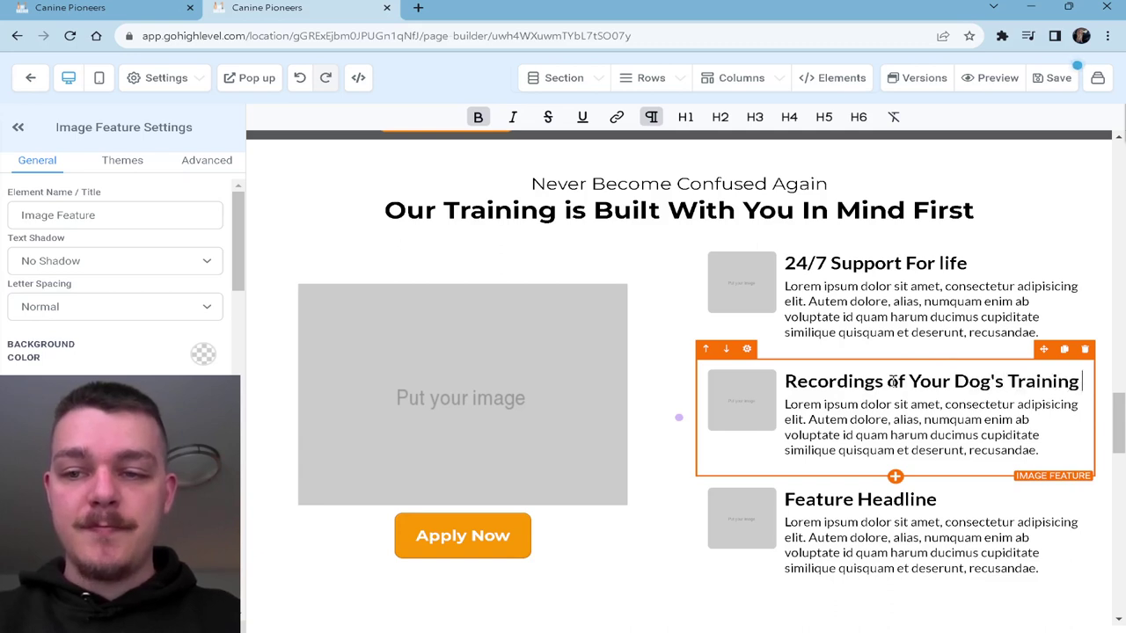
pyautogui.write(' Sessions')
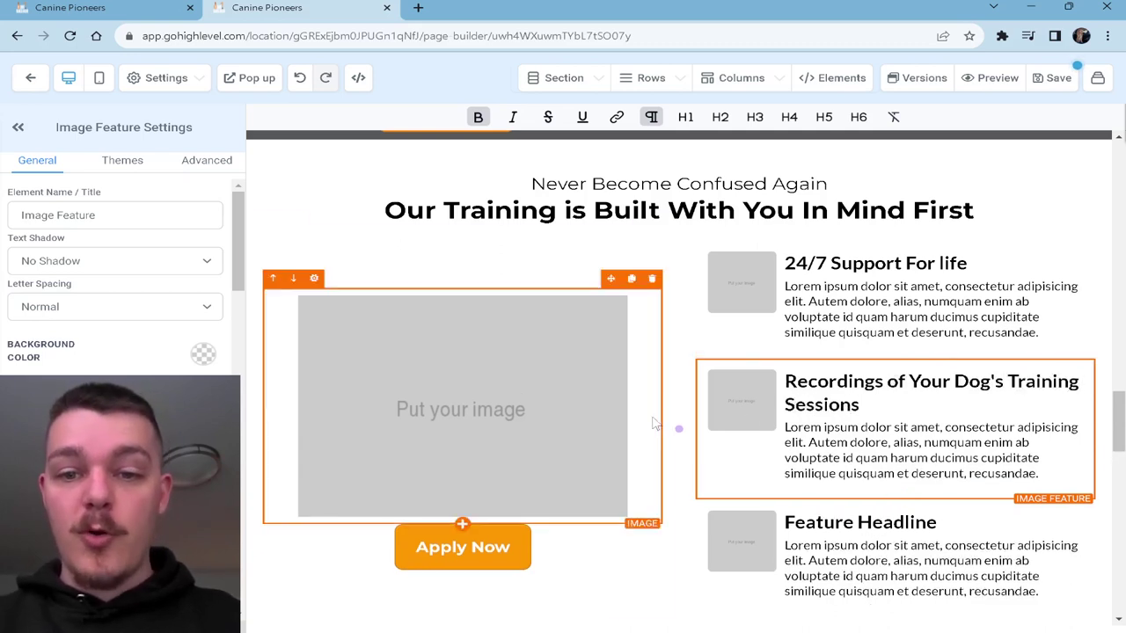
# - Narrow the placeholder image's column to give the feature list more width
pyautogui.click(678, 428)
pyautogui.moveTo(677, 428); pyautogui.dragTo(595, 442)
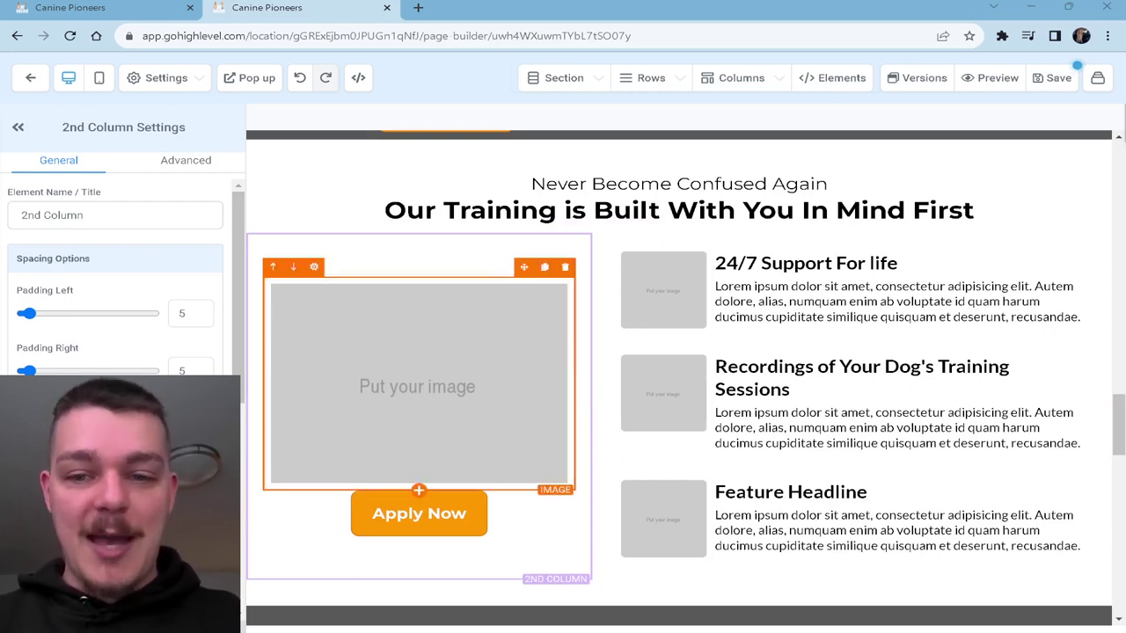
# - Change the third feature's headline to "Get Access to Our Aggression at Home Mini-Course"
pyautogui.tripleClick(767, 491)
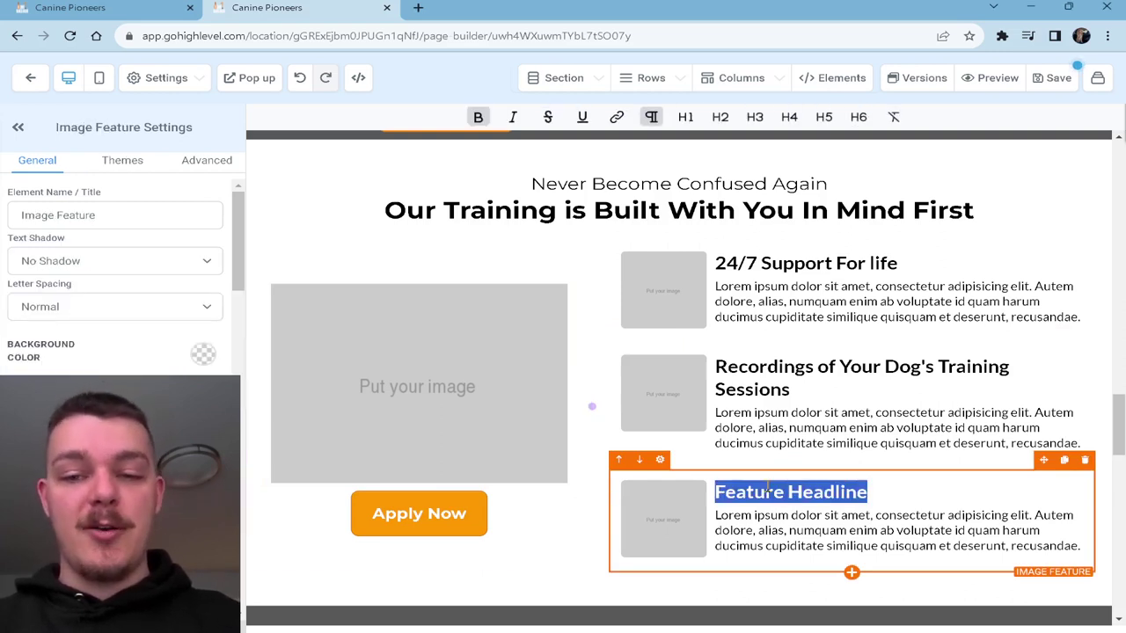
pyautogui.write('Get Acce')
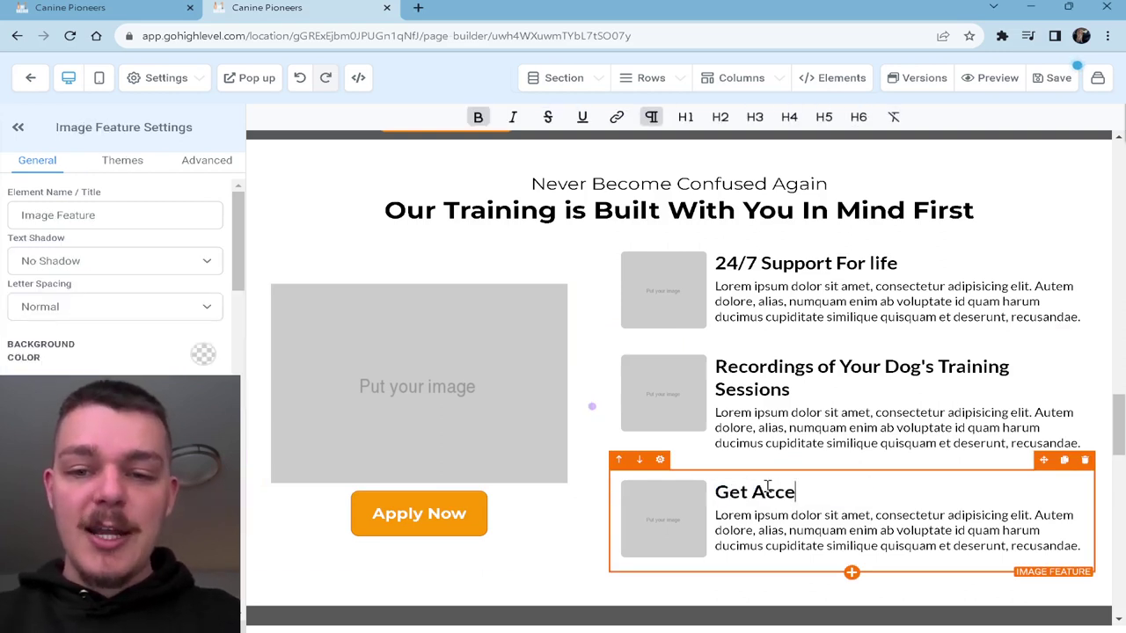
pyautogui.write('ss to Our Aggre')
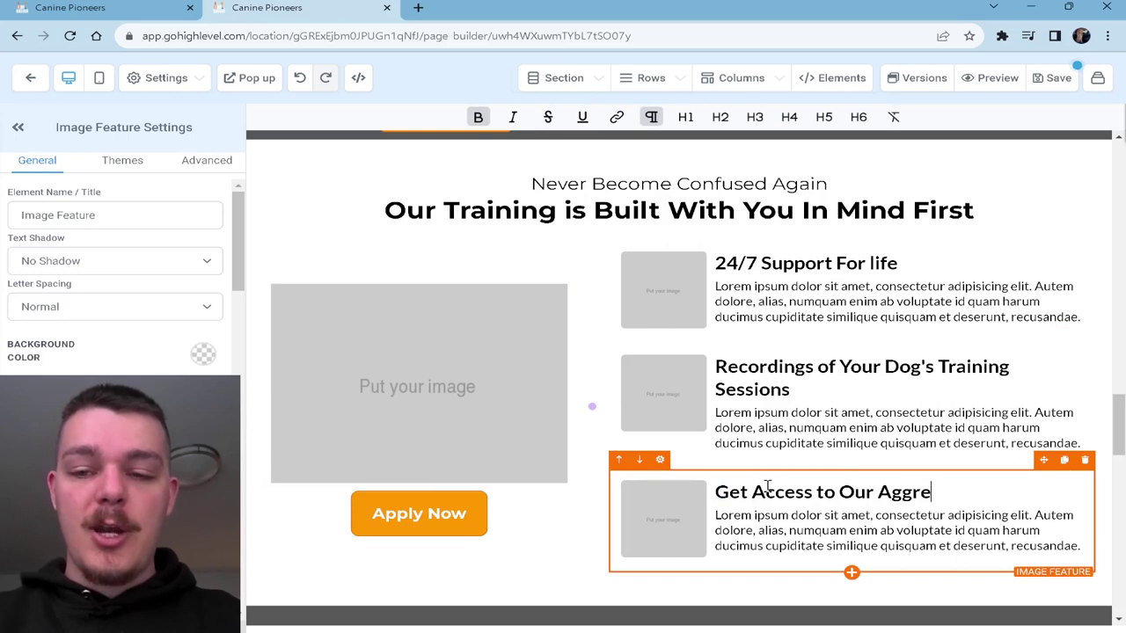
pyautogui.write('ssion at Home')
pyautogui.press('BackSpace')
pyautogui.write('me Mini COurse')
pyautogui.press('BackSpace')
pyautogui.press('BackSpace')
pyautogui.press('BackSpace')
pyautogui.press('BackSpace')
pyautogui.write('-Course')
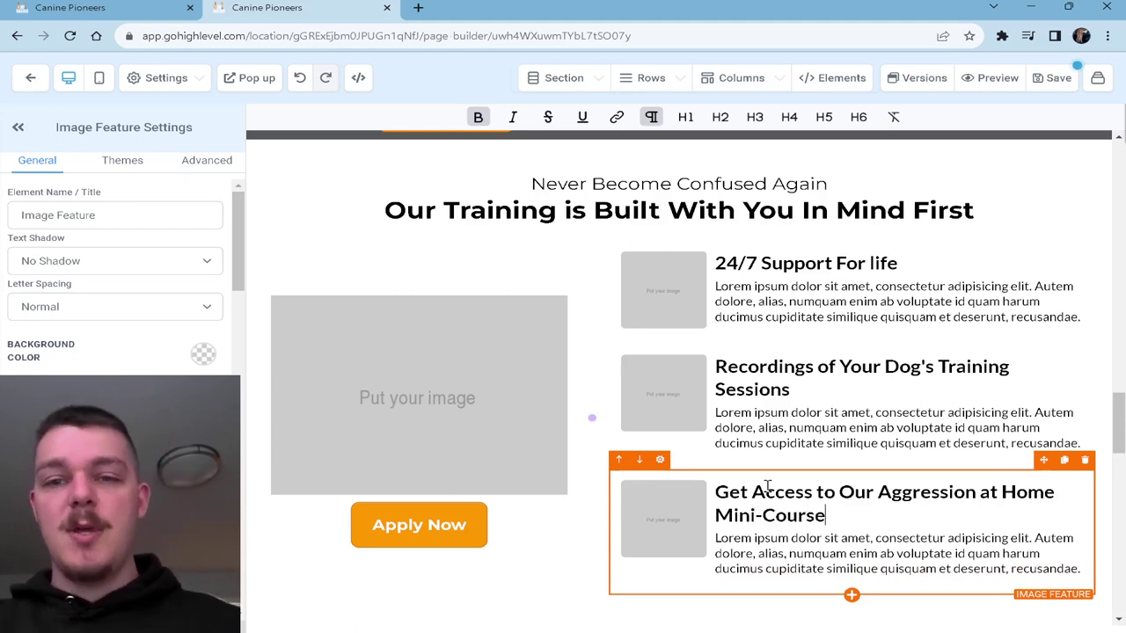
# - Replace the large placeholder image with the phone collage from the Day 6 folder under 30 Funnels in 30 Days
pyautogui.click(444, 412)
pyautogui.scroll(-5, 136, 343)
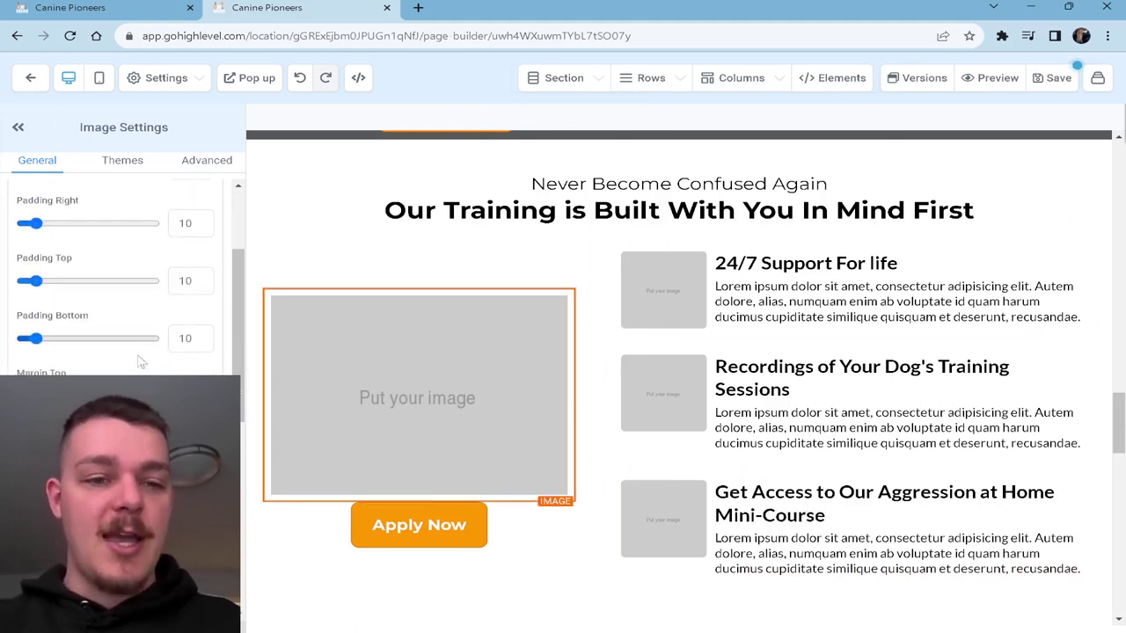
pyautogui.scroll(-2, 115, 281)
pyautogui.click(40, 211)
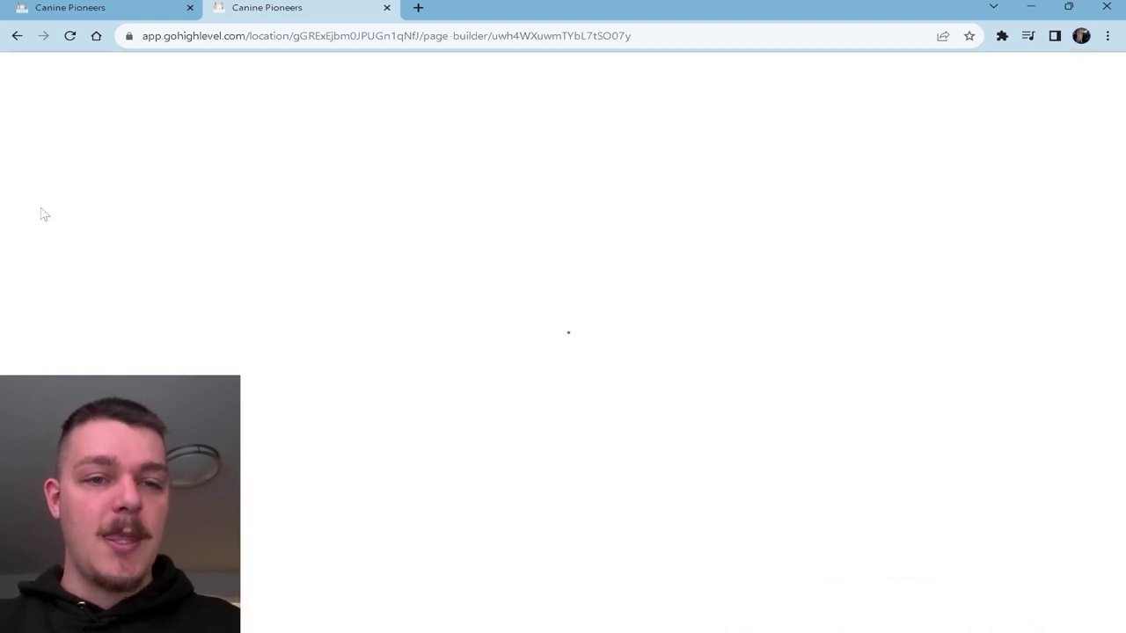
pyautogui.doubleClick(111, 293)
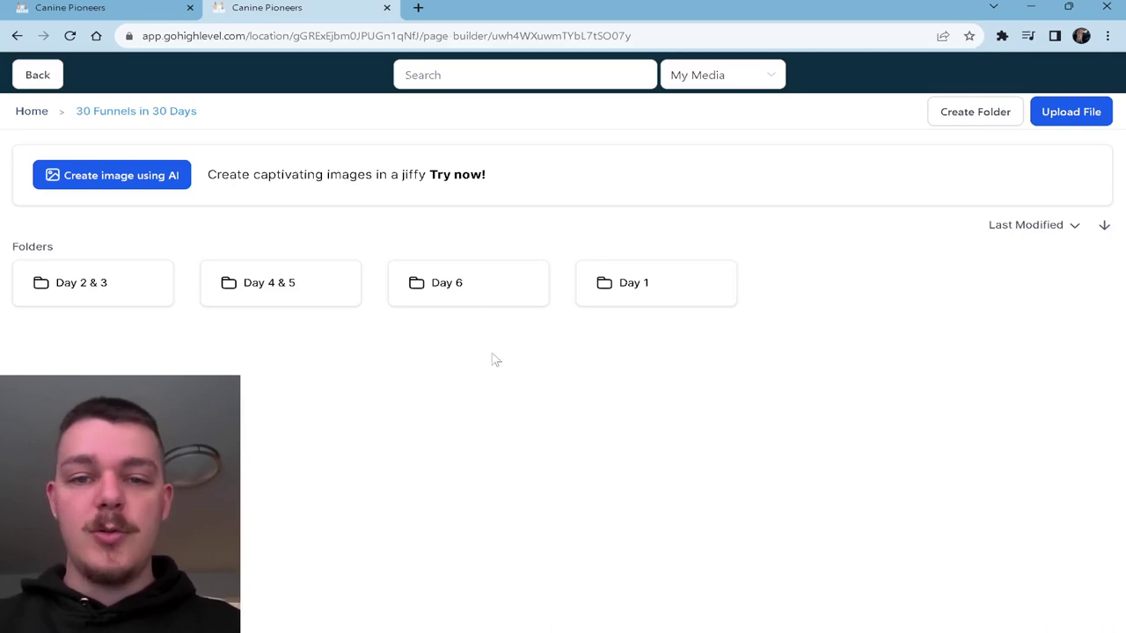
pyautogui.doubleClick(490, 298)
pyautogui.scroll(-1, 440, 316)
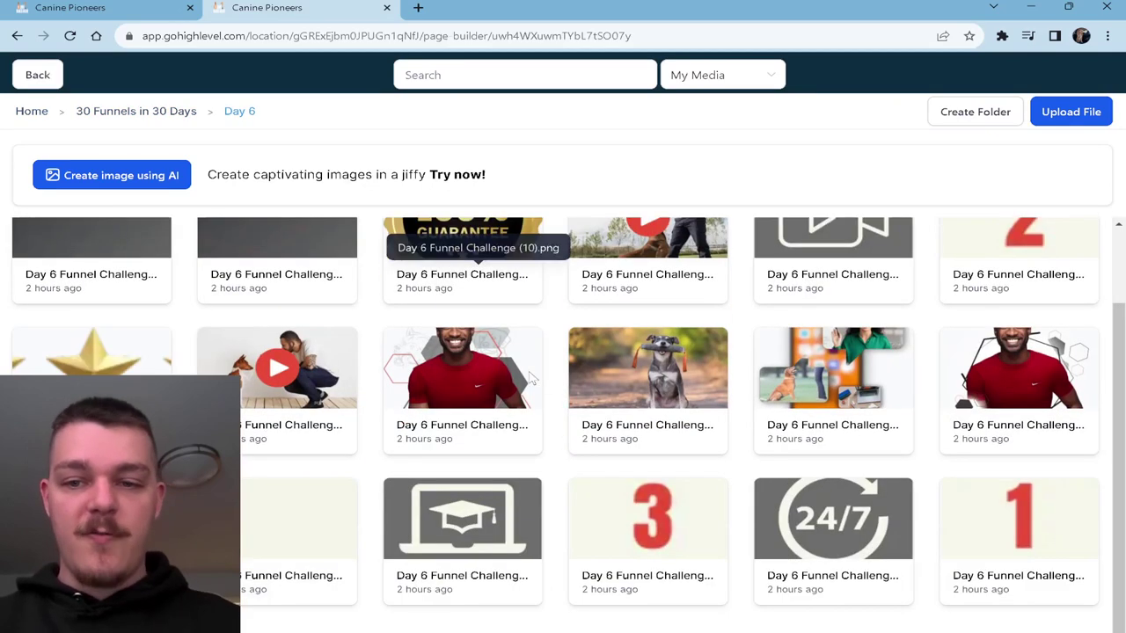
pyautogui.click(849, 360)
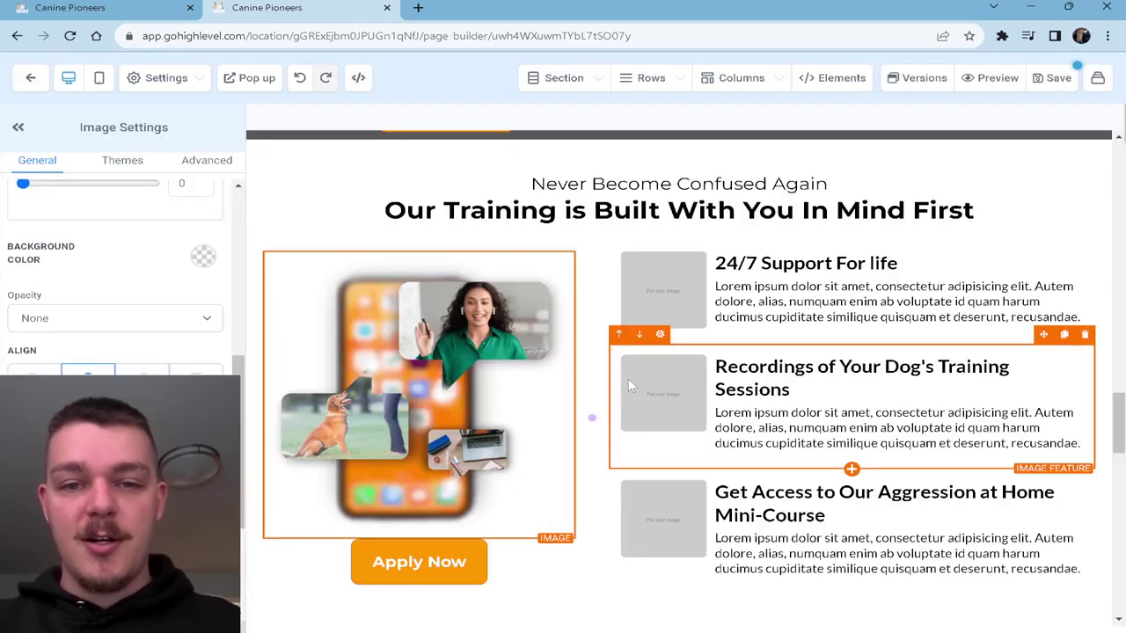
# - Replace the placeholder image of the "24/7 Support For life" feature with the 24/7 icon from 30 Funnels in 30 Days, Day 6
pyautogui.click(678, 293)
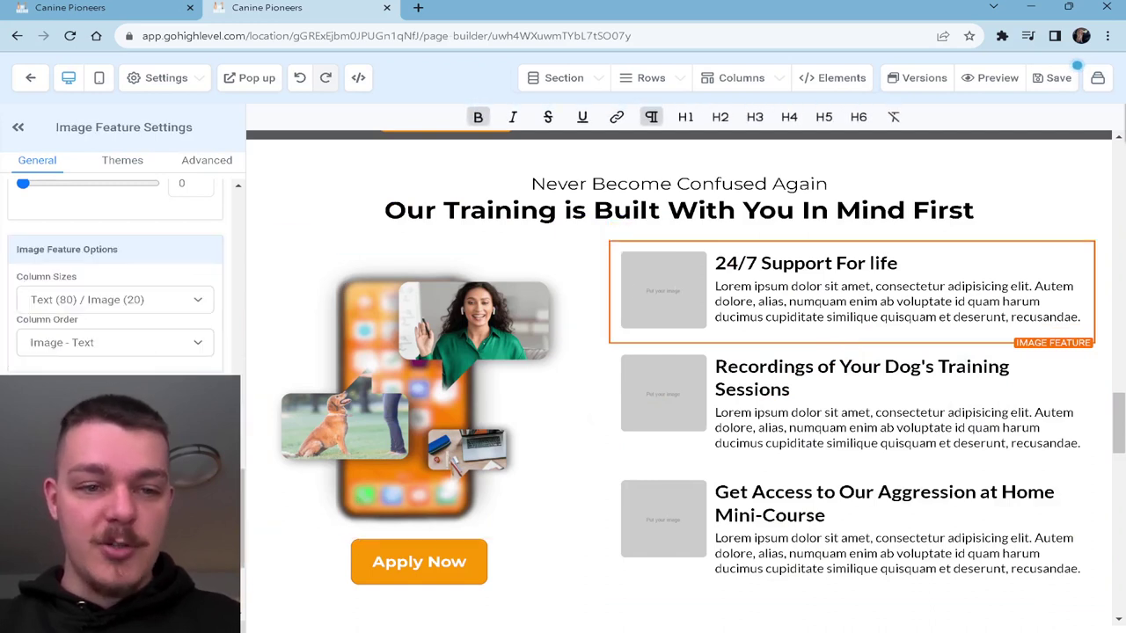
pyautogui.scroll(-5, 115, 282)
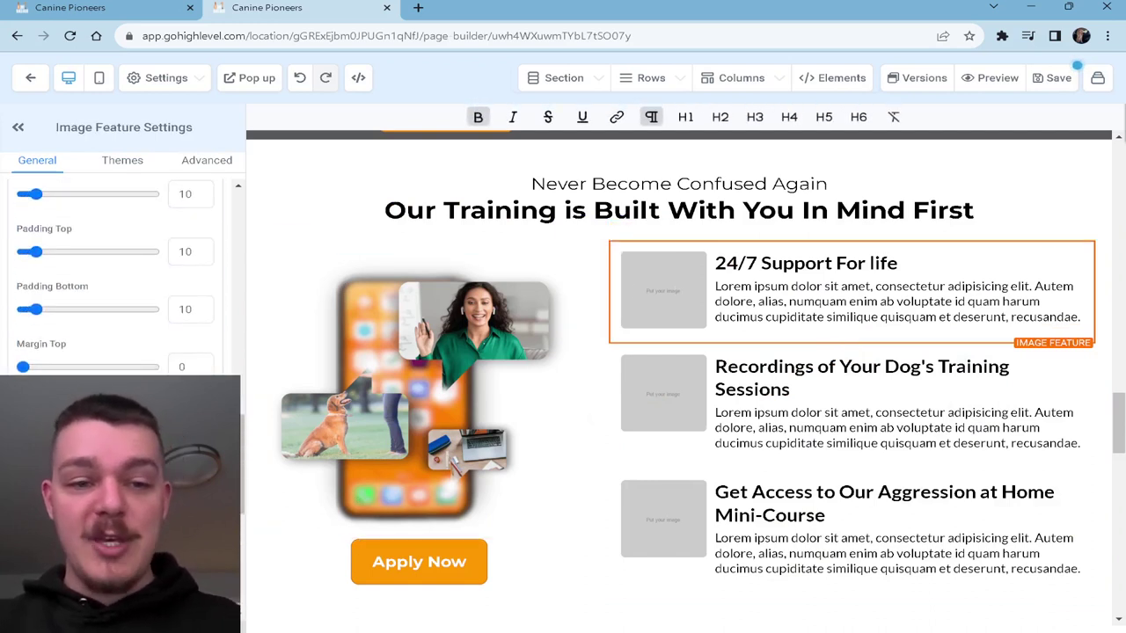
pyautogui.scroll(-10, 114, 273)
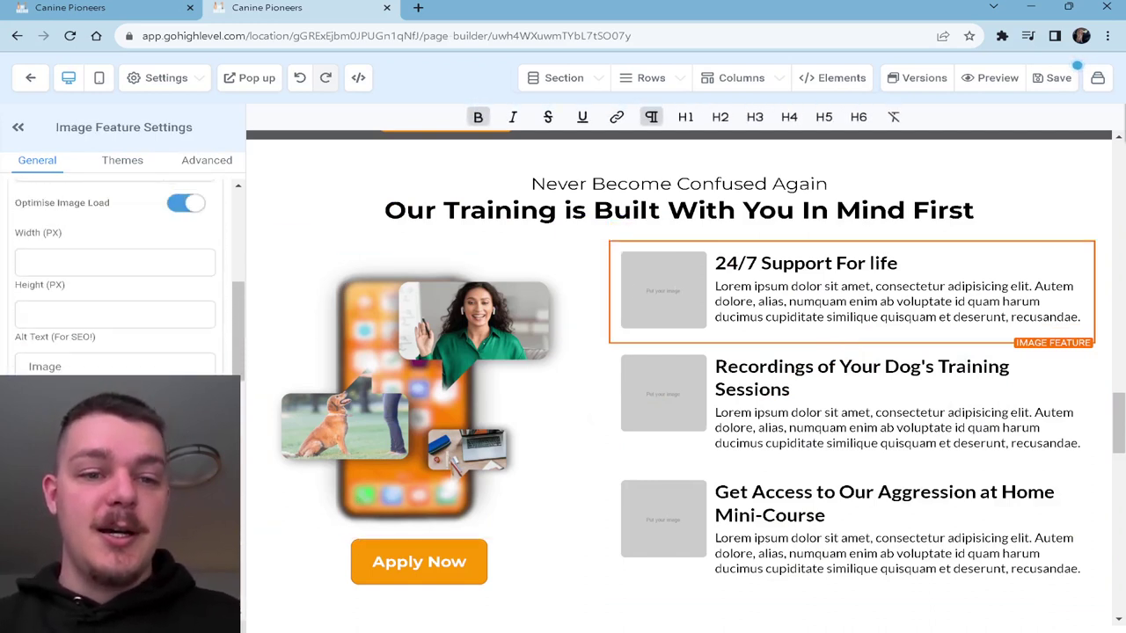
pyautogui.scroll(5, 115, 281)
pyautogui.scroll(-4, 114, 281)
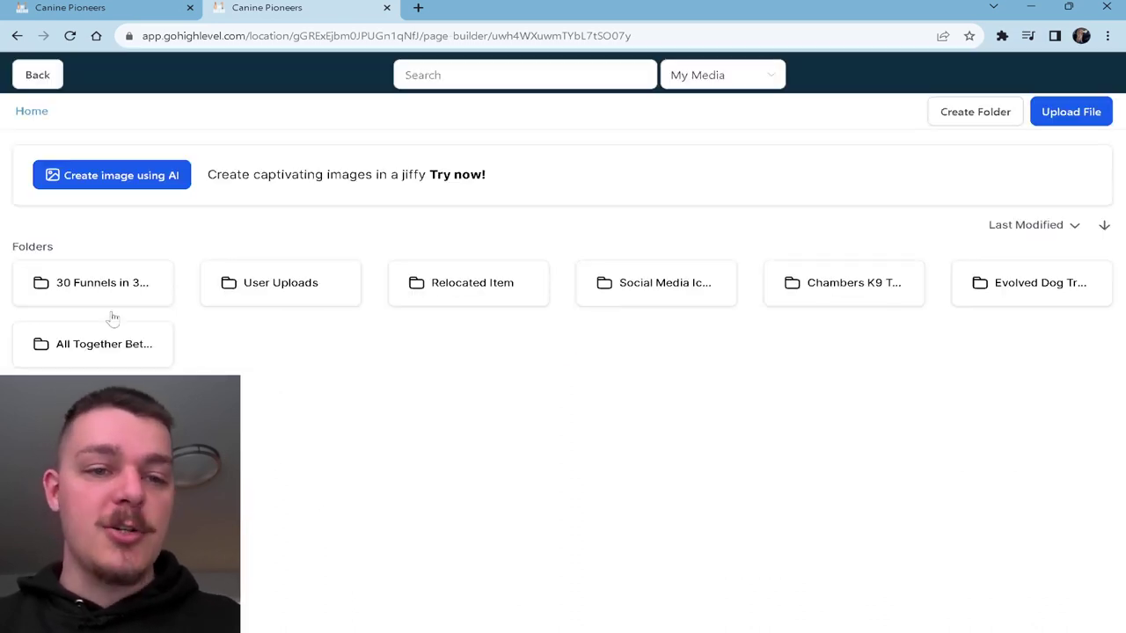
pyautogui.click(114, 294)
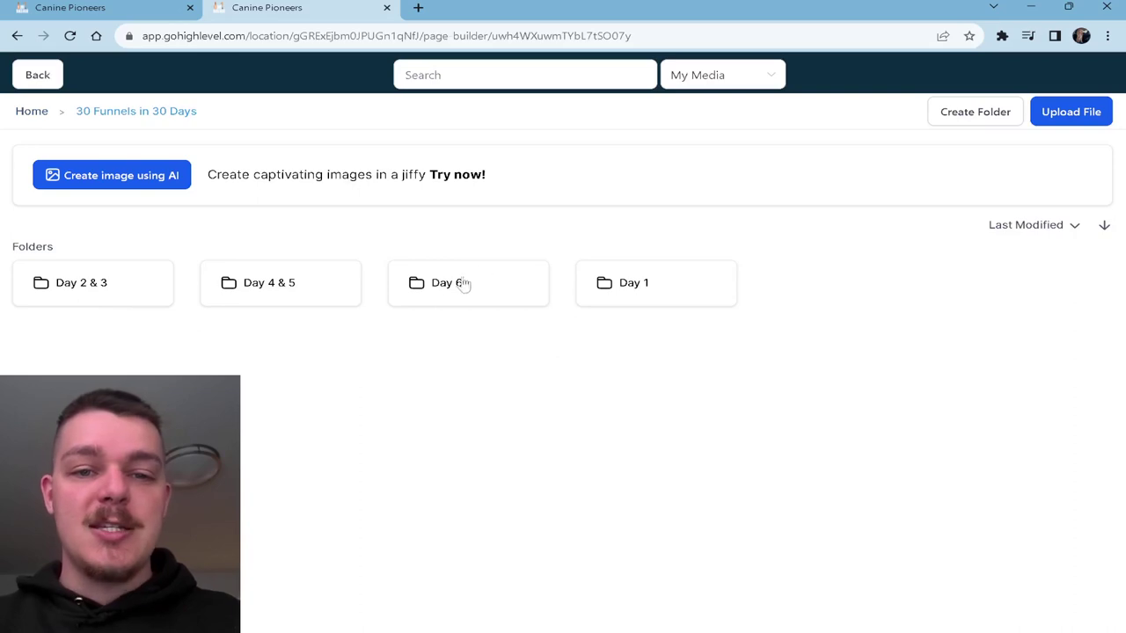
pyautogui.click(455, 282)
pyautogui.scroll(-1, 507, 371)
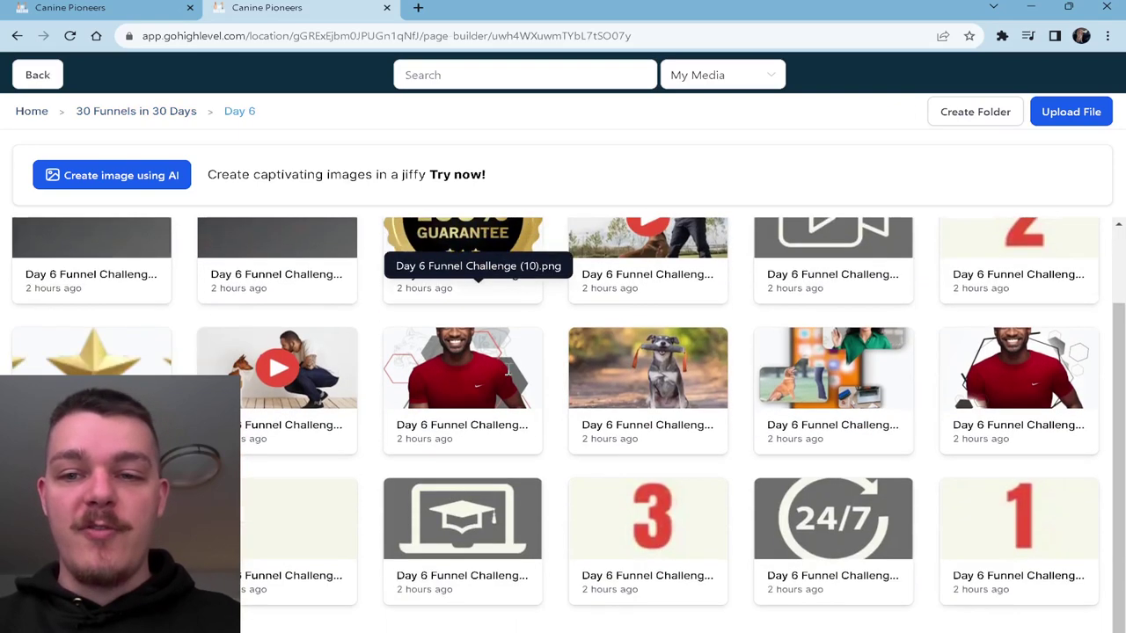
pyautogui.click(833, 518)
# - Set the image of the "Recordings of Your Dog's Training Sessions" feature to the video camera icon from the Day 6 folder
pyautogui.click(655, 401)
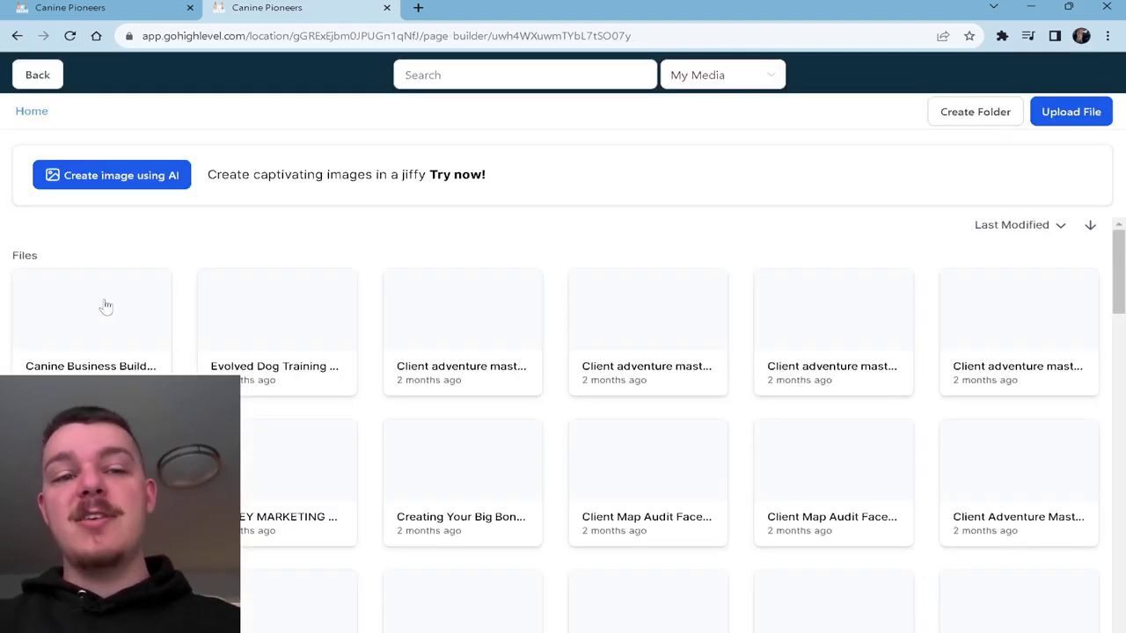
pyautogui.click(110, 290)
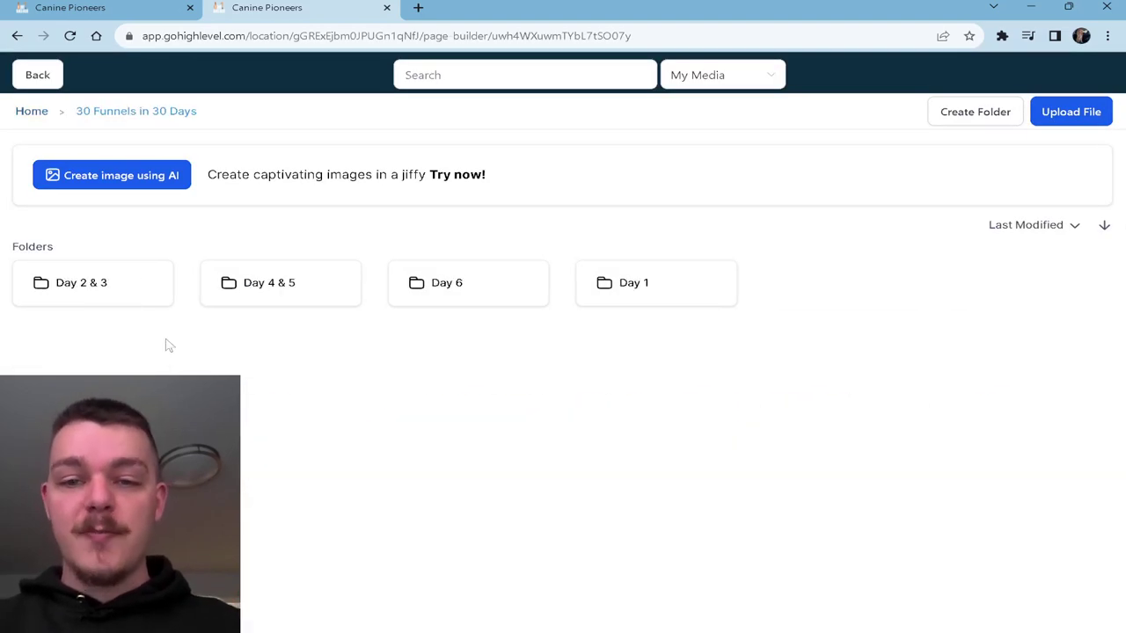
pyautogui.click(438, 286)
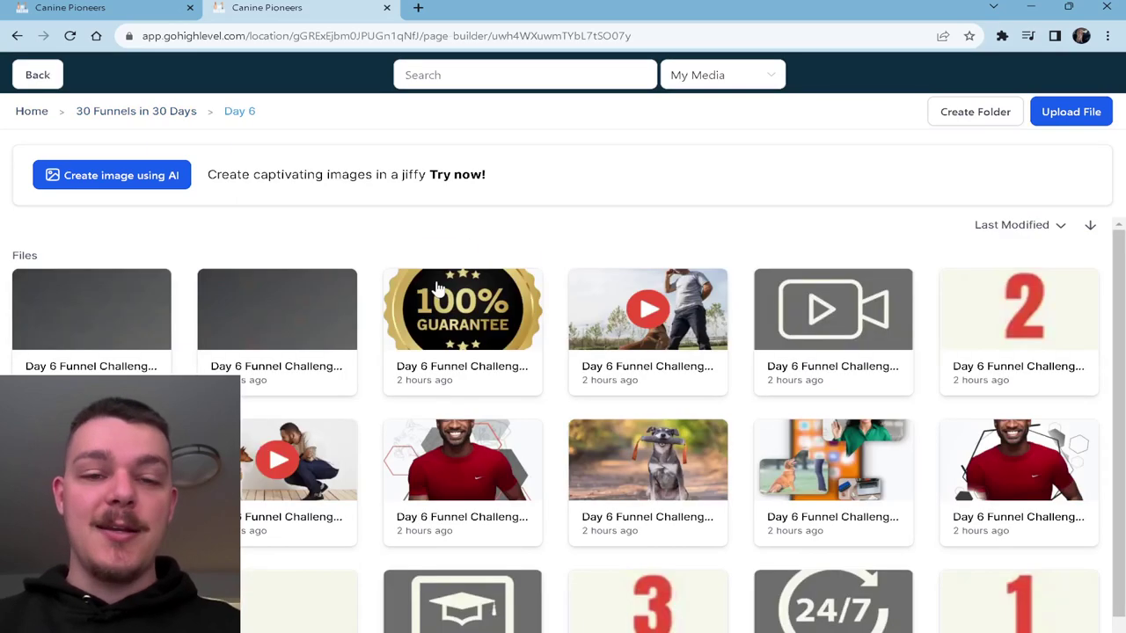
pyautogui.scroll(-2, 786, 457)
pyautogui.scroll(2, 822, 484)
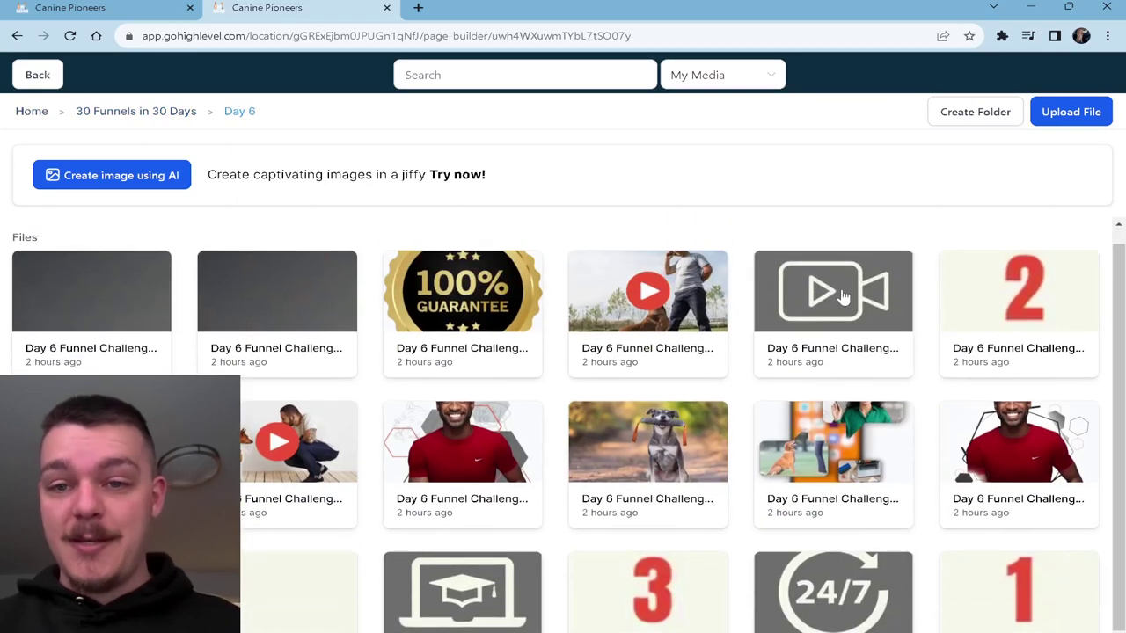
pyautogui.click(841, 296)
# - Set the Aggression at Home Mini-Course feature's image to the laptop with graduation cap icon from the Day 6 folder
pyautogui.click(672, 519)
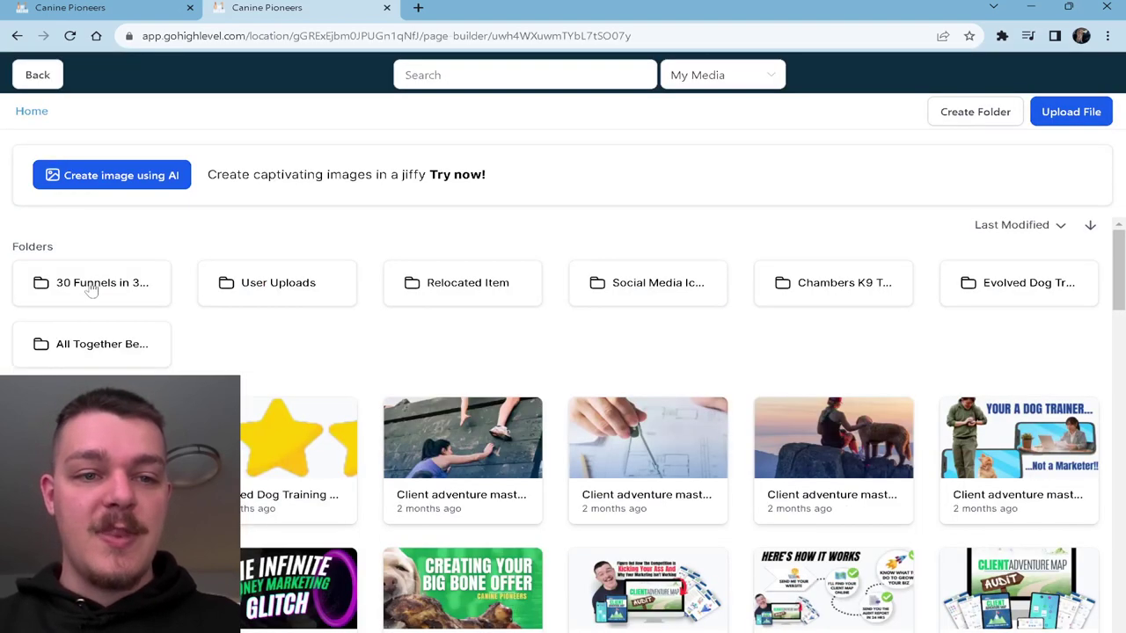
pyautogui.doubleClick(92, 289)
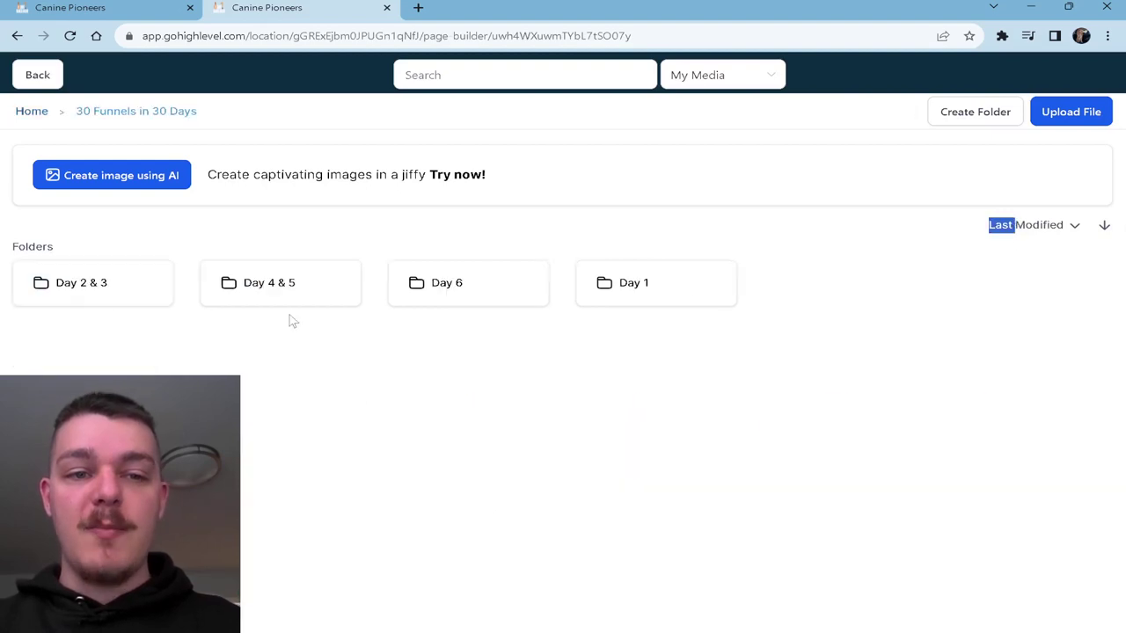
pyautogui.doubleClick(431, 284)
pyautogui.scroll(-1, 433, 284)
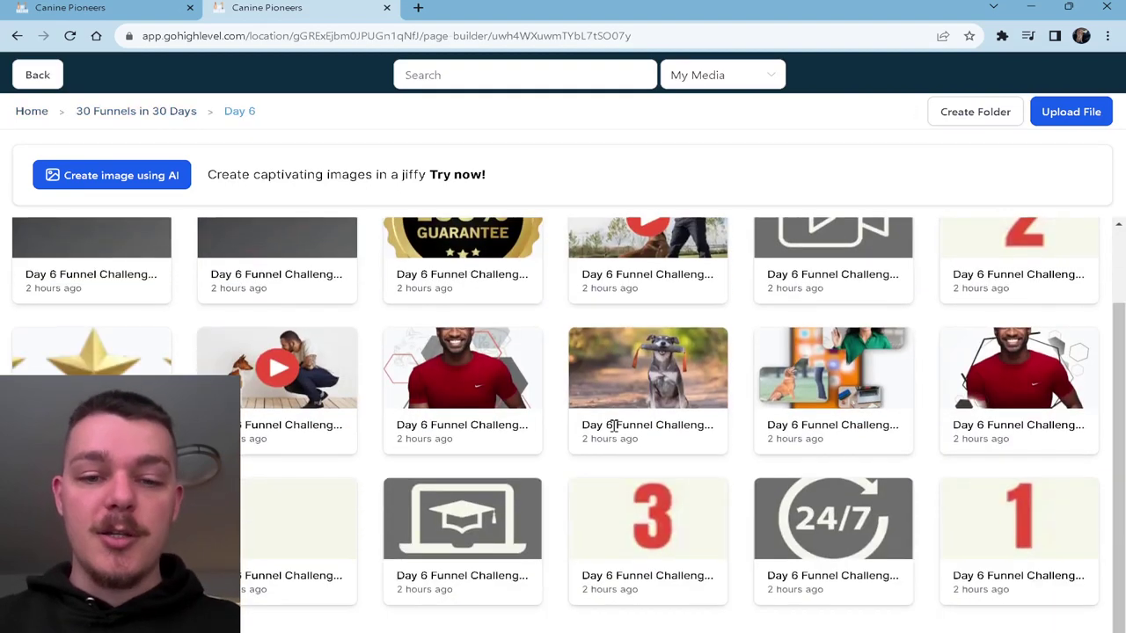
pyautogui.click(491, 545)
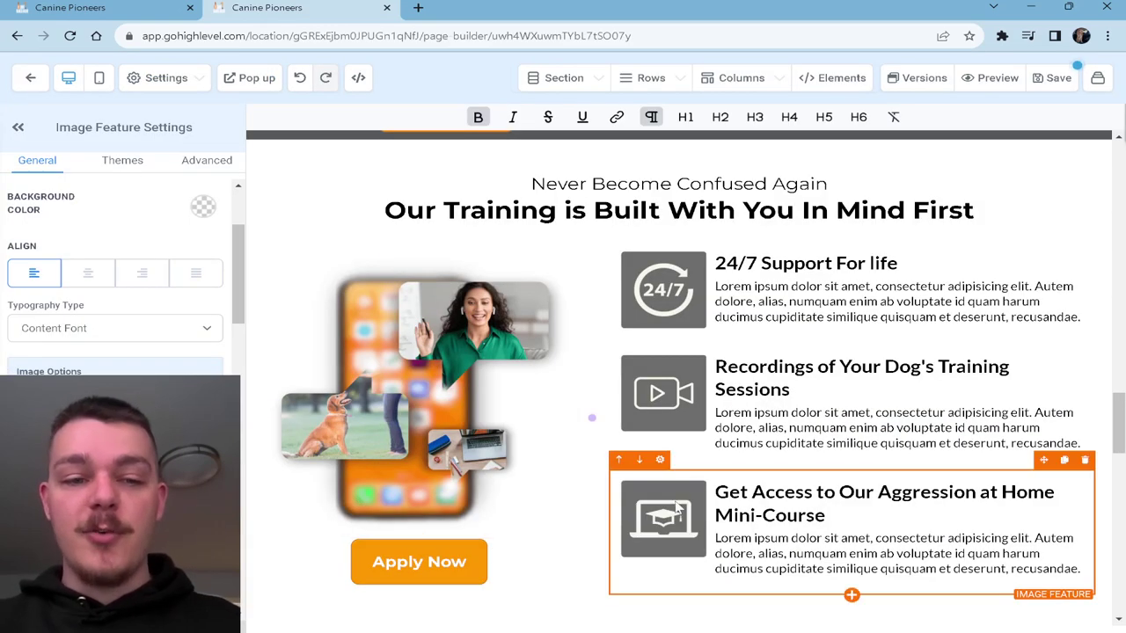
# - Set the image radius of the Aggression at Home Mini-Course feature to Circle
pyautogui.scroll(-1, 677, 507)
pyautogui.scroll(1, 677, 507)
pyautogui.scroll(-1, 678, 507)
pyautogui.scroll(-10, 114, 263)
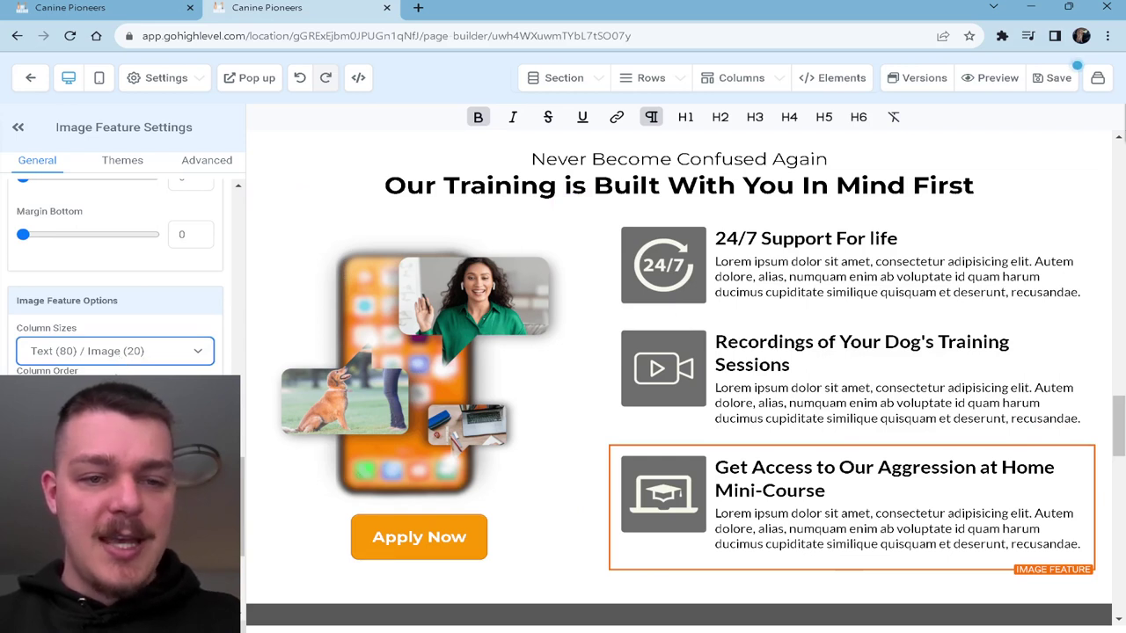
pyautogui.scroll(-3, 181, 343)
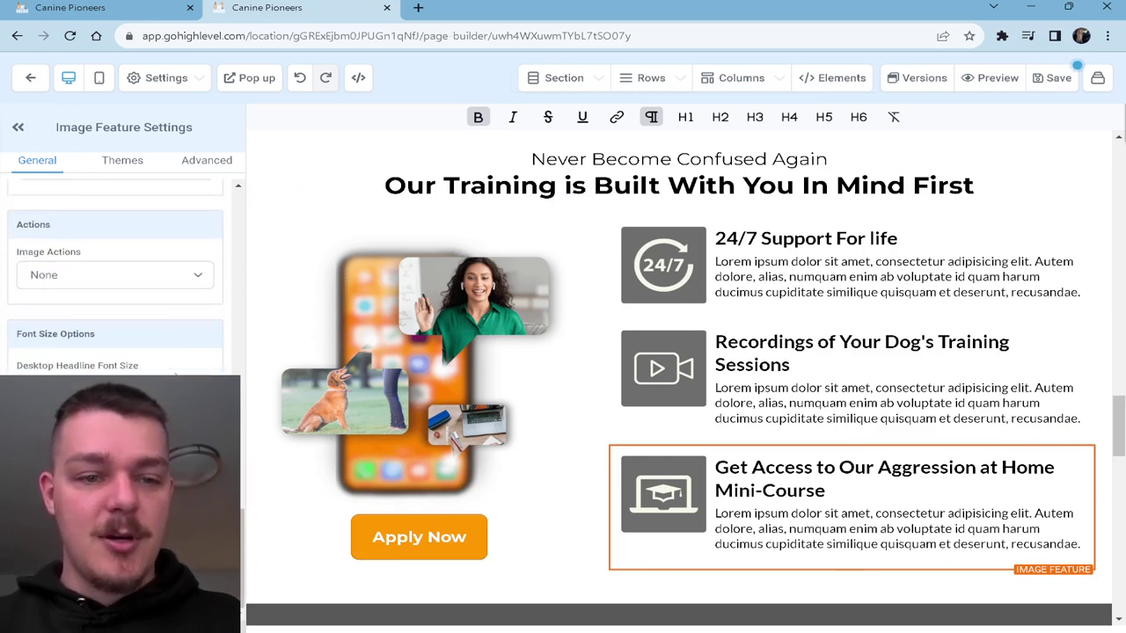
pyautogui.scroll(10, 176, 373)
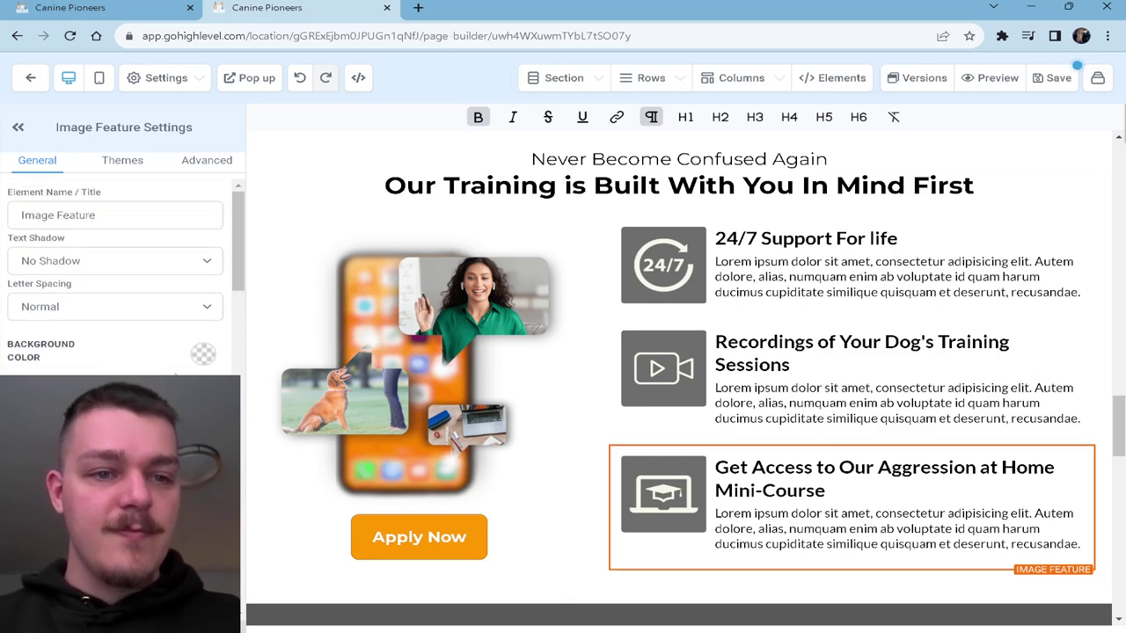
pyautogui.click(131, 167)
pyautogui.click(207, 164)
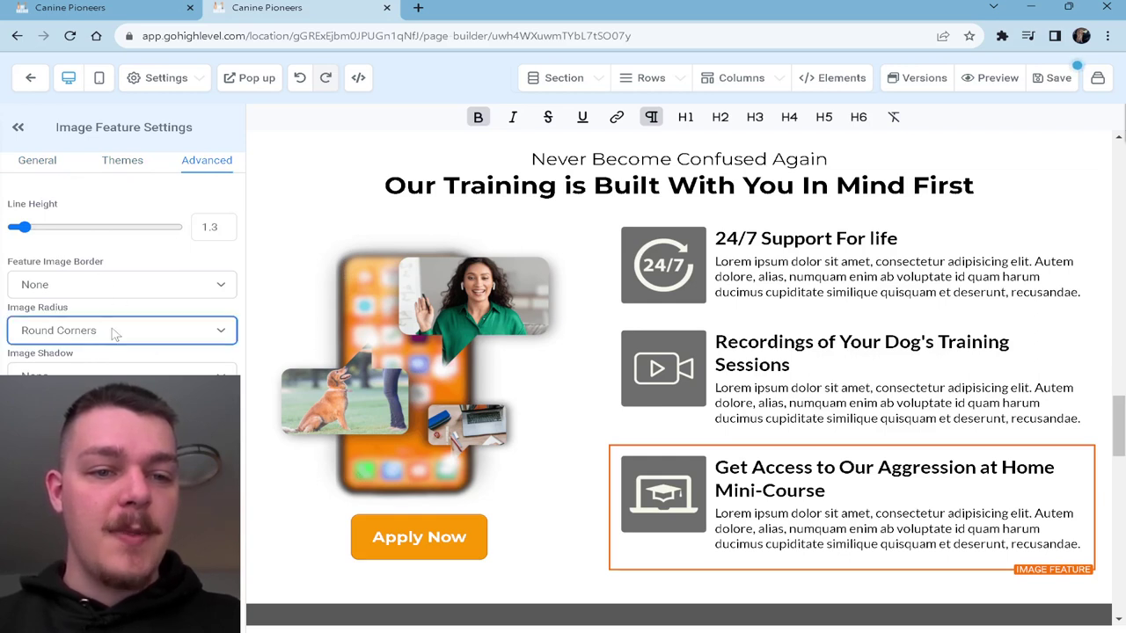
pyautogui.click(95, 370)
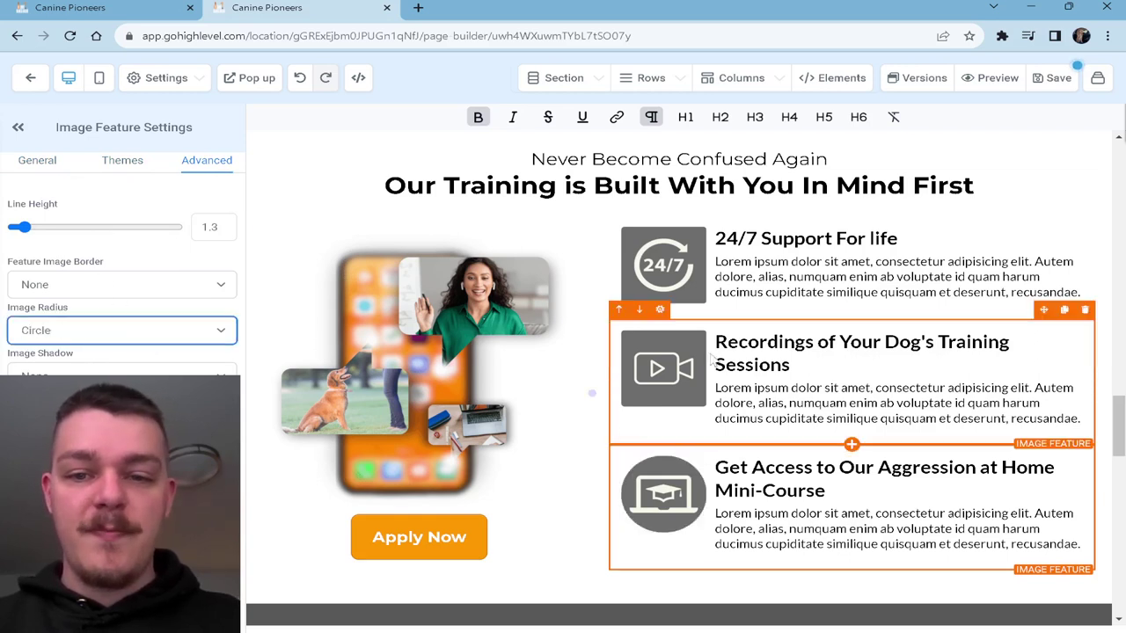
# - Set the image radius of the training recordings and 24/7 support features to Circle
pyautogui.click(670, 381)
pyautogui.click(62, 369)
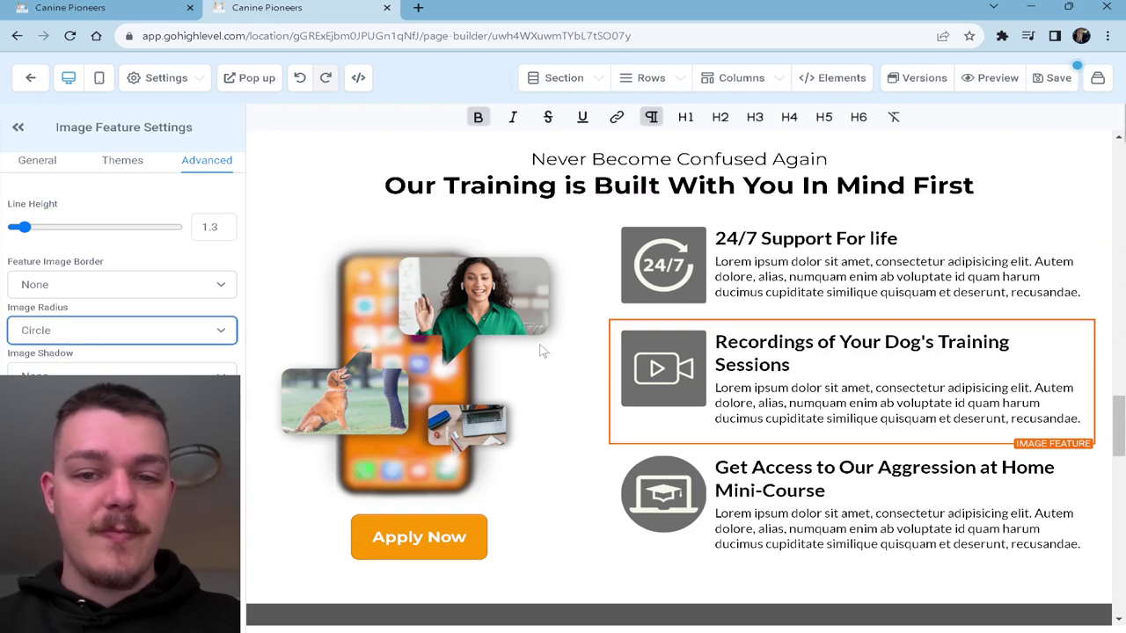
pyautogui.click(684, 299)
pyautogui.click(73, 365)
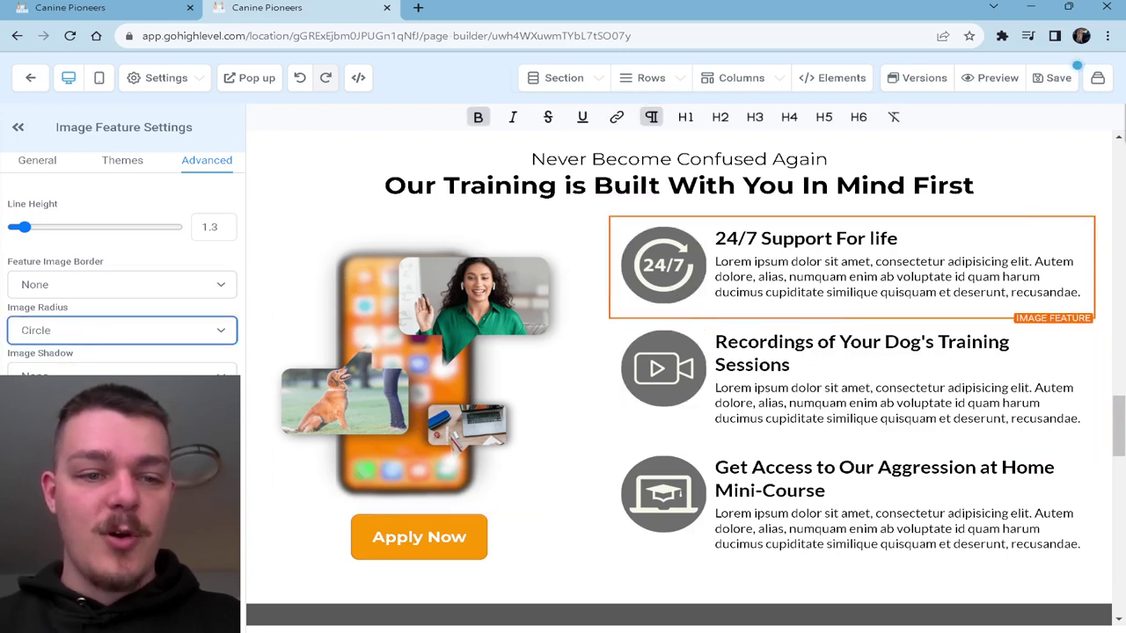
# - Slightly reduce the line height of the 24/7 support feature
pyautogui.click(121, 297)
pyautogui.moveTo(9, 227); pyautogui.dragTo(29, 231)
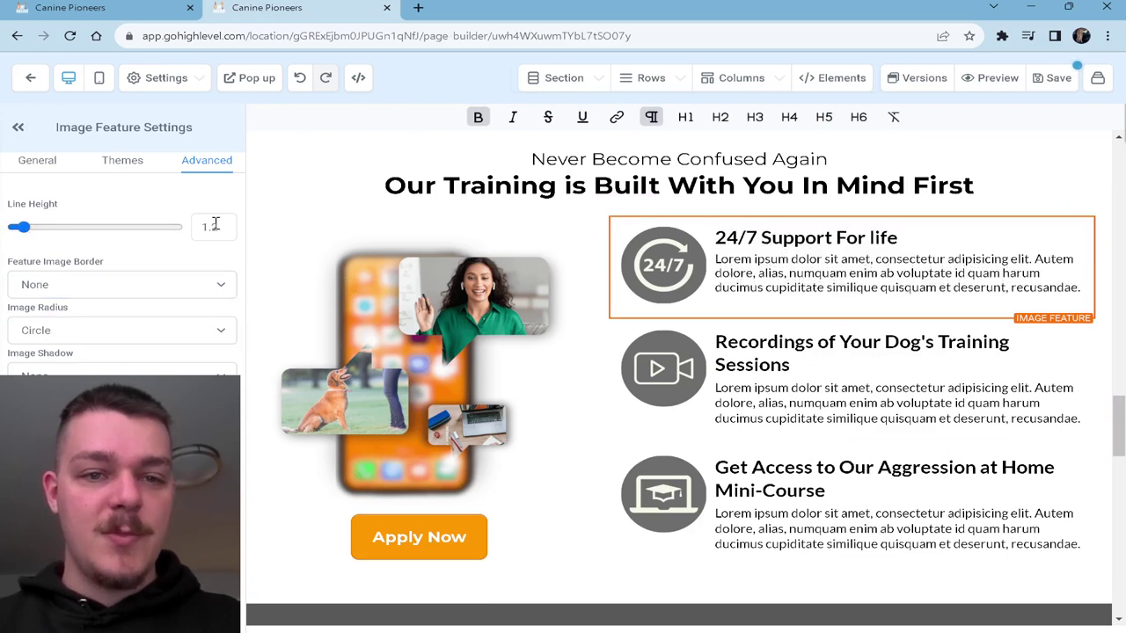
pyautogui.click(139, 170)
# - Set the 24/7 support feature's image width to 70 px
pyautogui.click(53, 167)
pyautogui.scroll(-5, 132, 316)
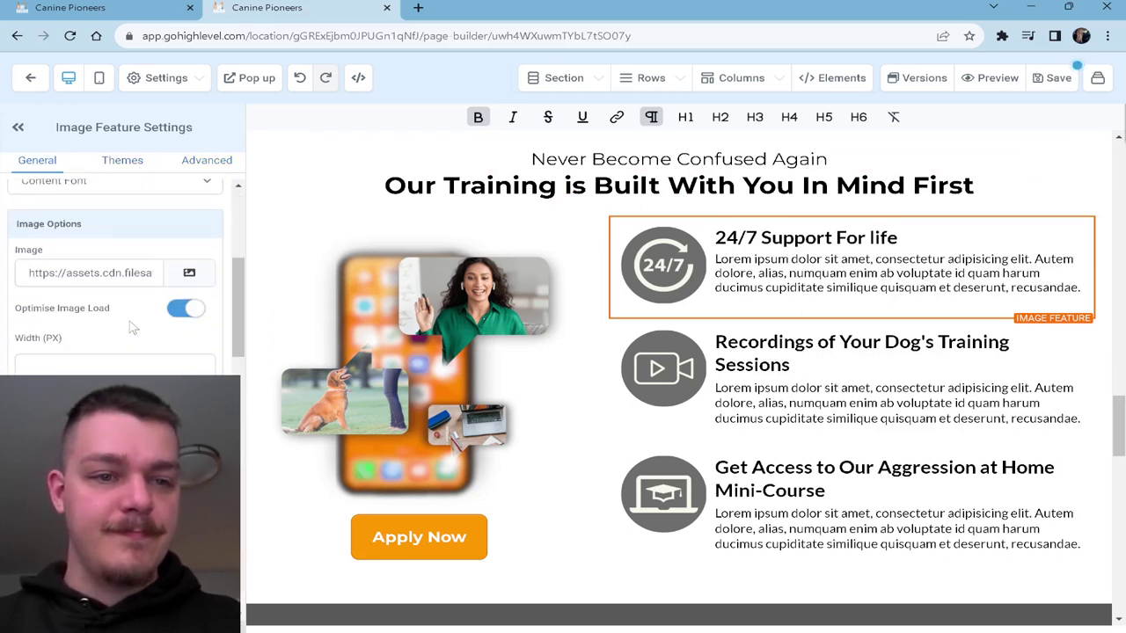
pyautogui.scroll(-4, 130, 327)
pyautogui.scroll(3, 131, 326)
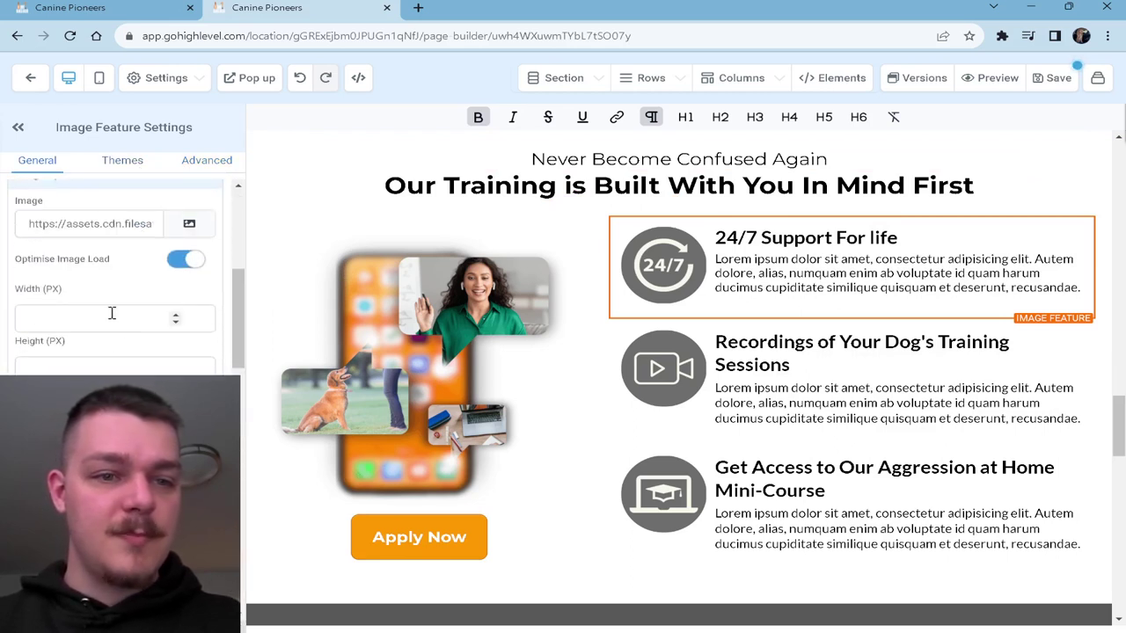
pyautogui.click(111, 313)
pyautogui.write('50')
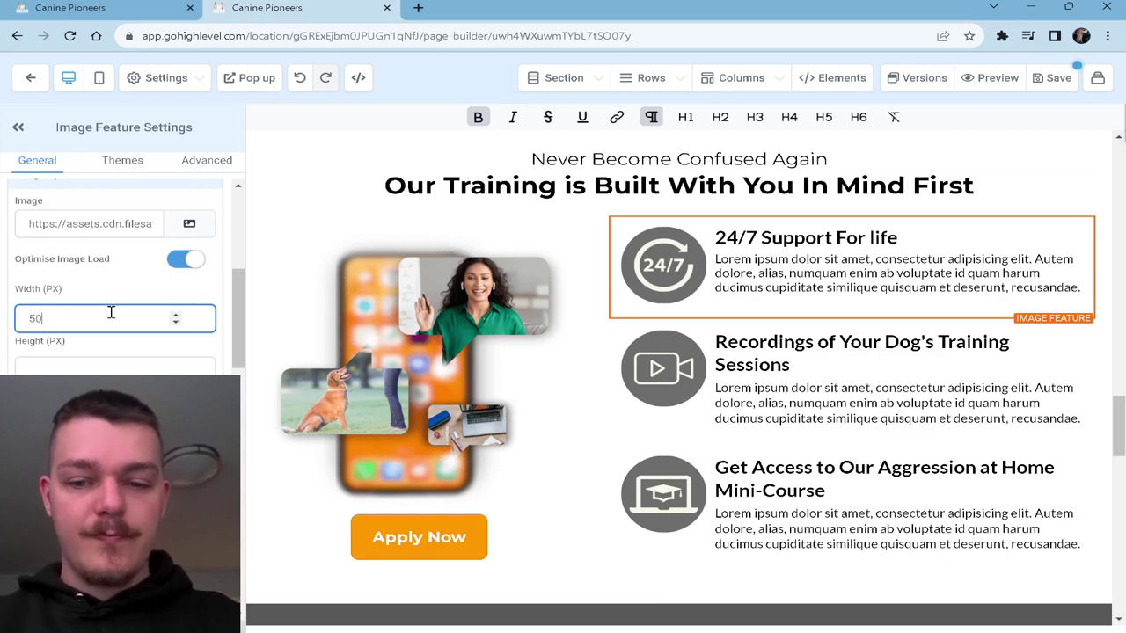
pyautogui.press('BackSpace')
pyautogui.write('70')
pyautogui.press('BackSpace')
pyautogui.write('100')
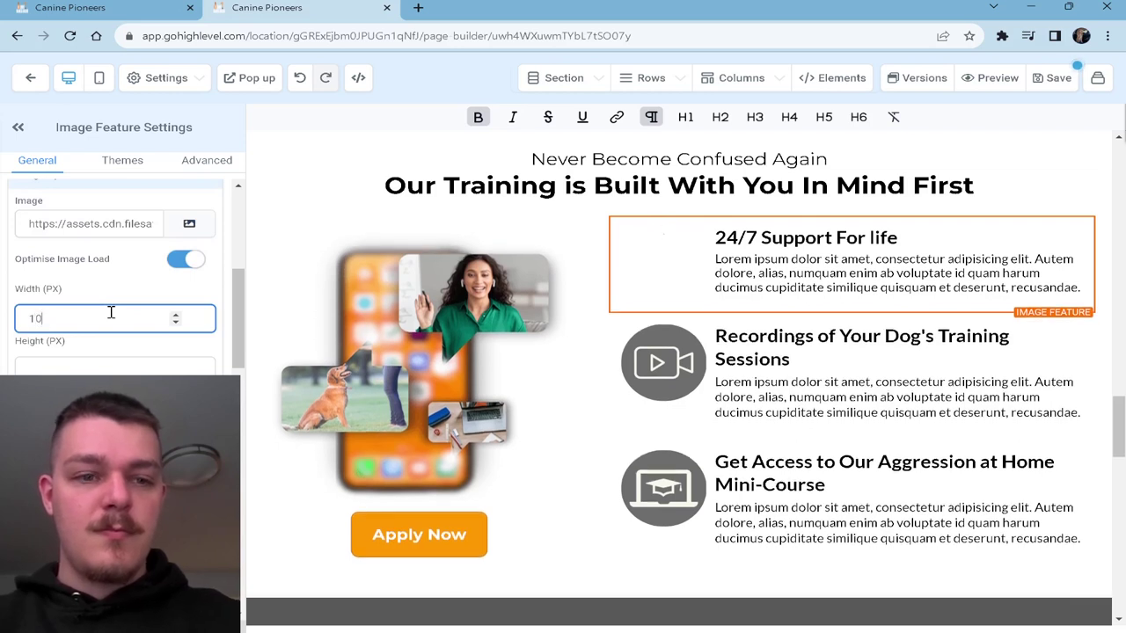
pyautogui.press('BackSpace')
pyautogui.press('BackSpace')
pyautogui.write('700')
pyautogui.press('BackSpace')
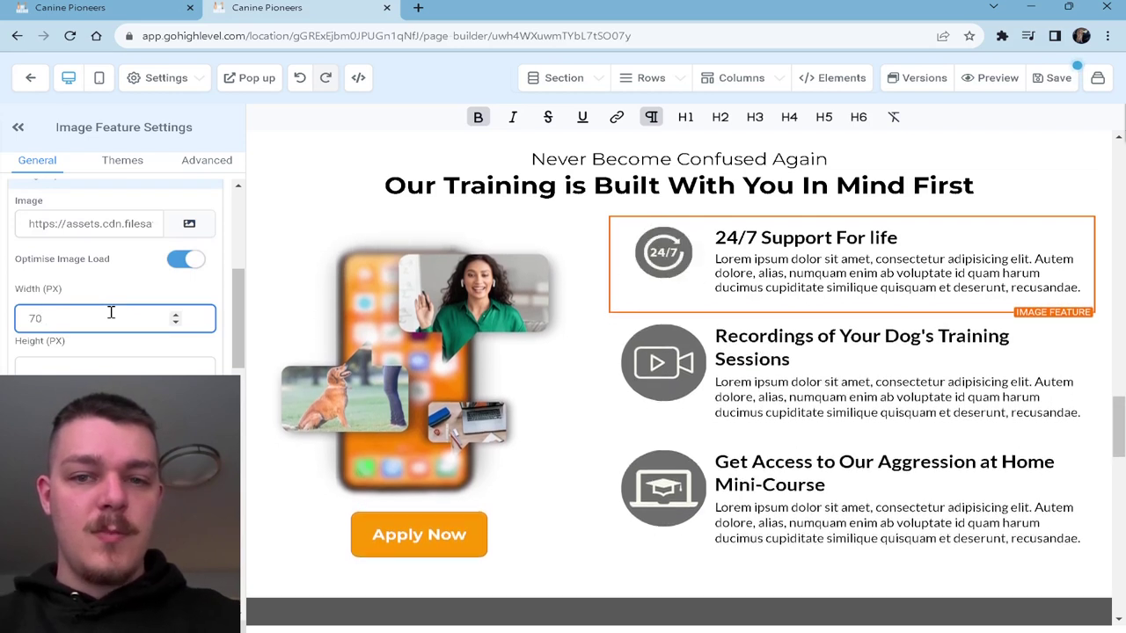
# - Set the image width of both the training recordings and Mini-Course features to 70 px
pyautogui.click(633, 368)
pyautogui.click(108, 324)
pyautogui.write('70')
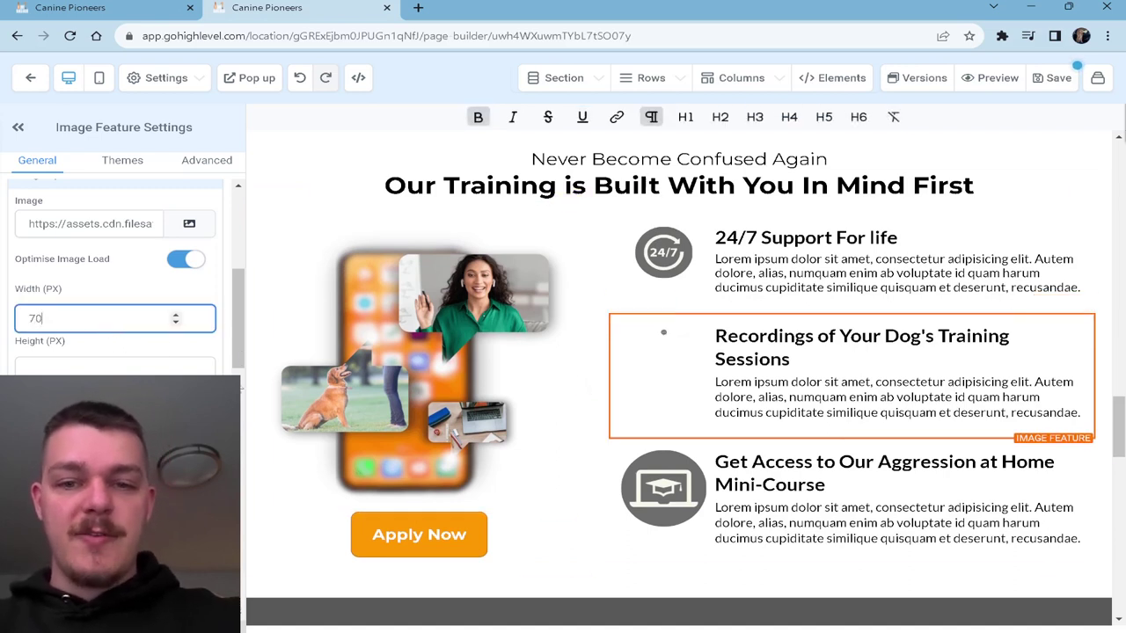
pyautogui.click(633, 501)
pyautogui.click(85, 323)
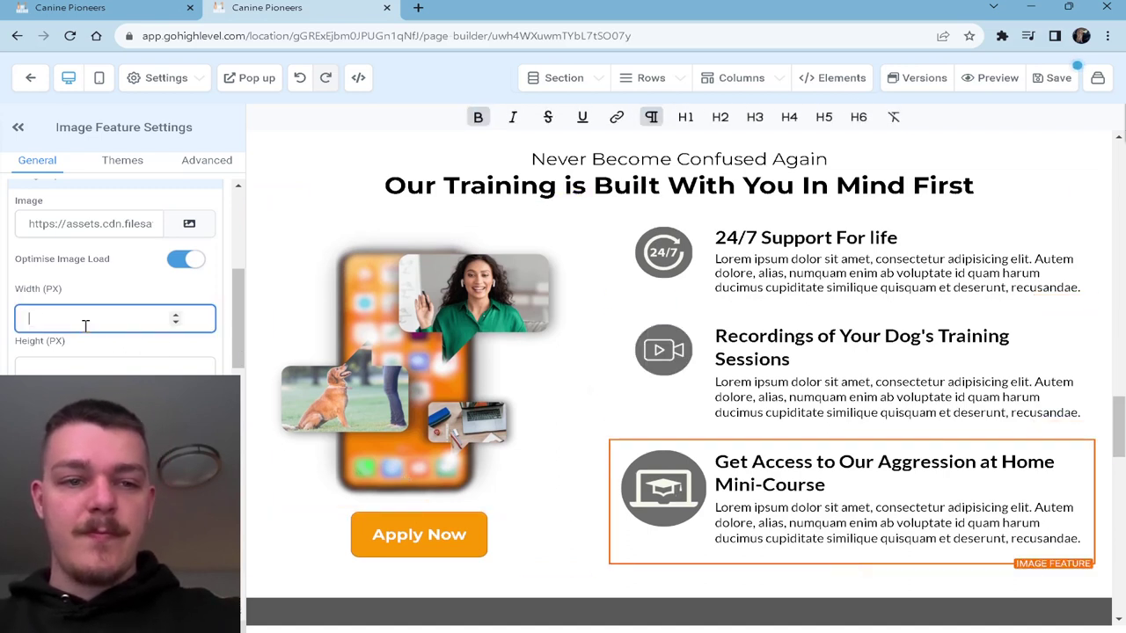
pyautogui.write('70')
# - Delete the Apply Now button beneath the phone collage
pyautogui.scroll(-2, 635, 381)
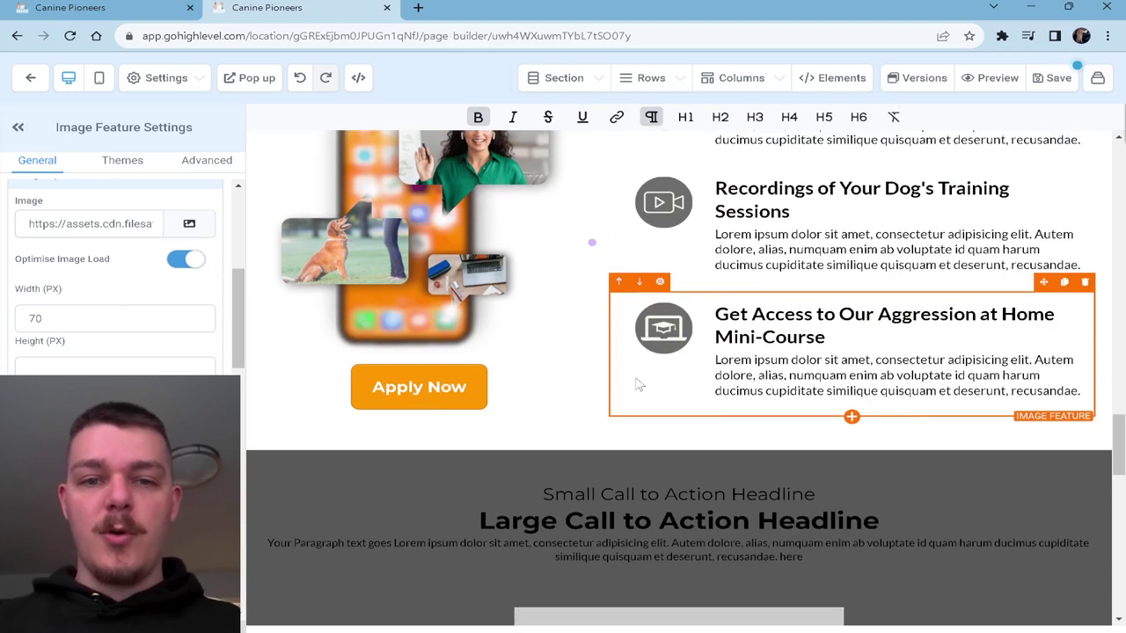
pyautogui.scroll(4, 637, 383)
pyautogui.scroll(-2, 635, 382)
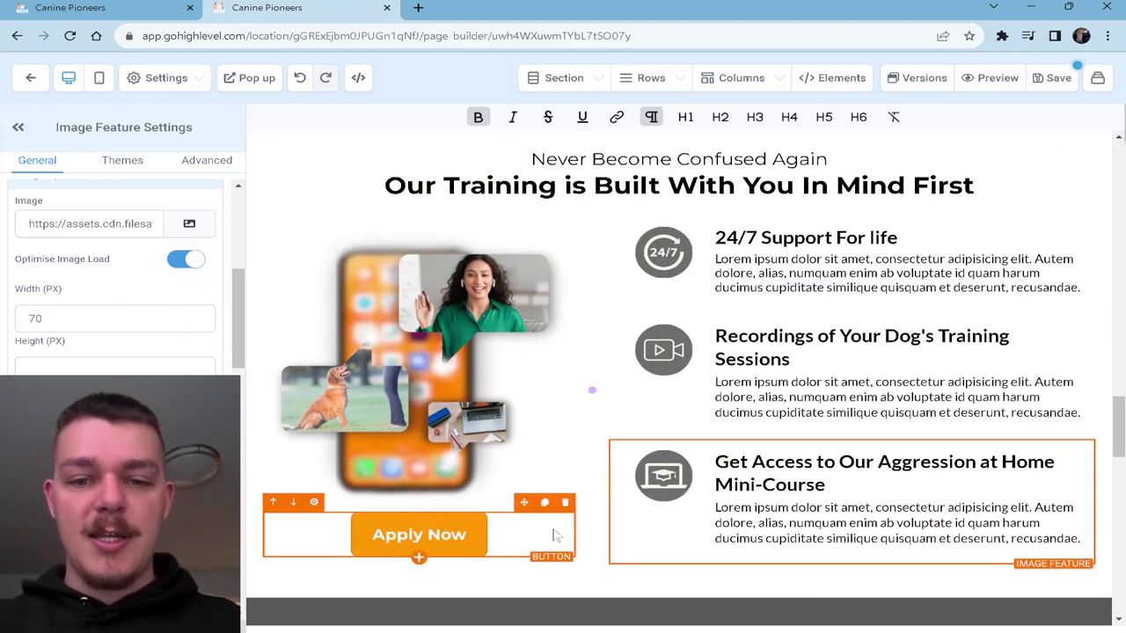
pyautogui.click(564, 502)
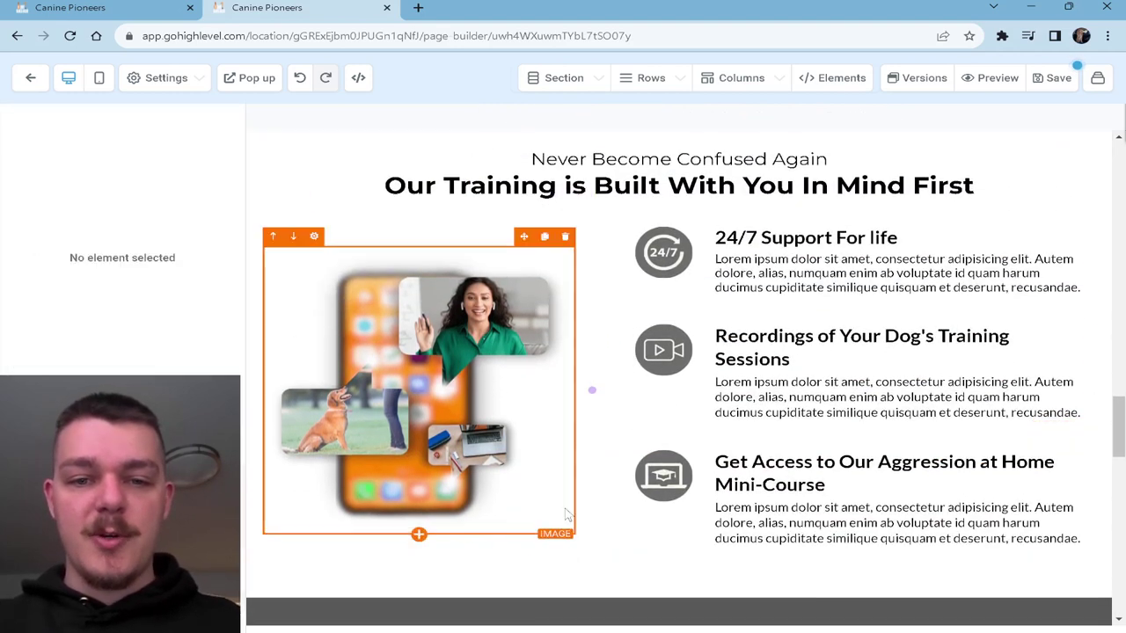
# - Widen the phone collage's column in the two-column row and collapse the settings sidebar
pyautogui.click(499, 418)
pyautogui.moveTo(592, 390); pyautogui.dragTo(598, 391)
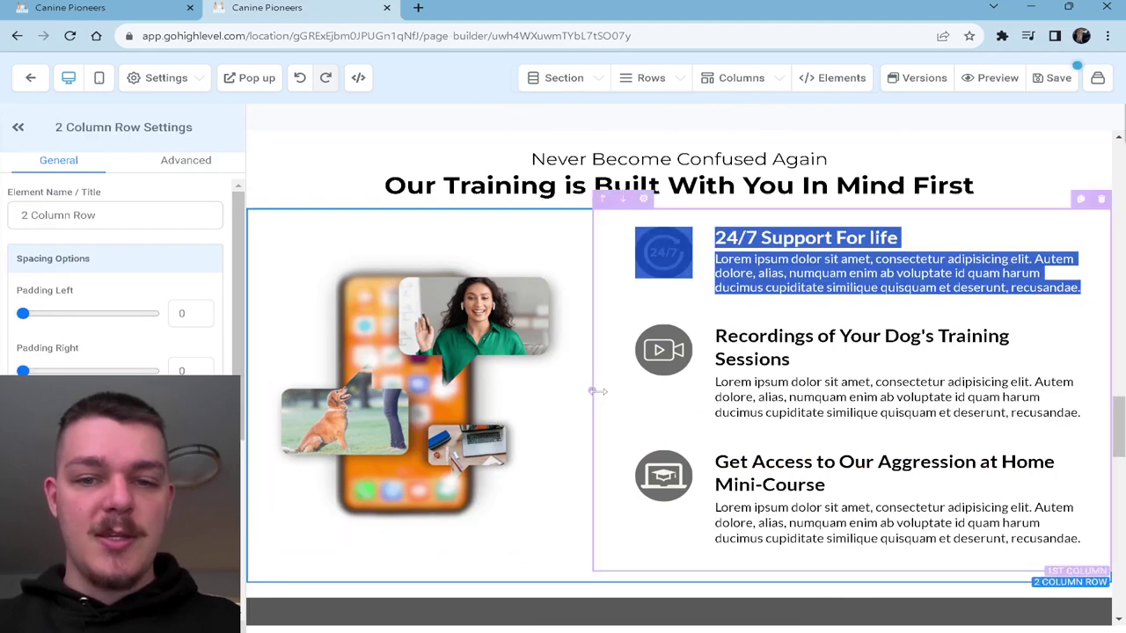
pyautogui.moveTo(625, 390)
pyautogui.mouseDown()
pyautogui.moveTo(617, 395)
pyautogui.moveTo(628, 395)
pyautogui.mouseUp()
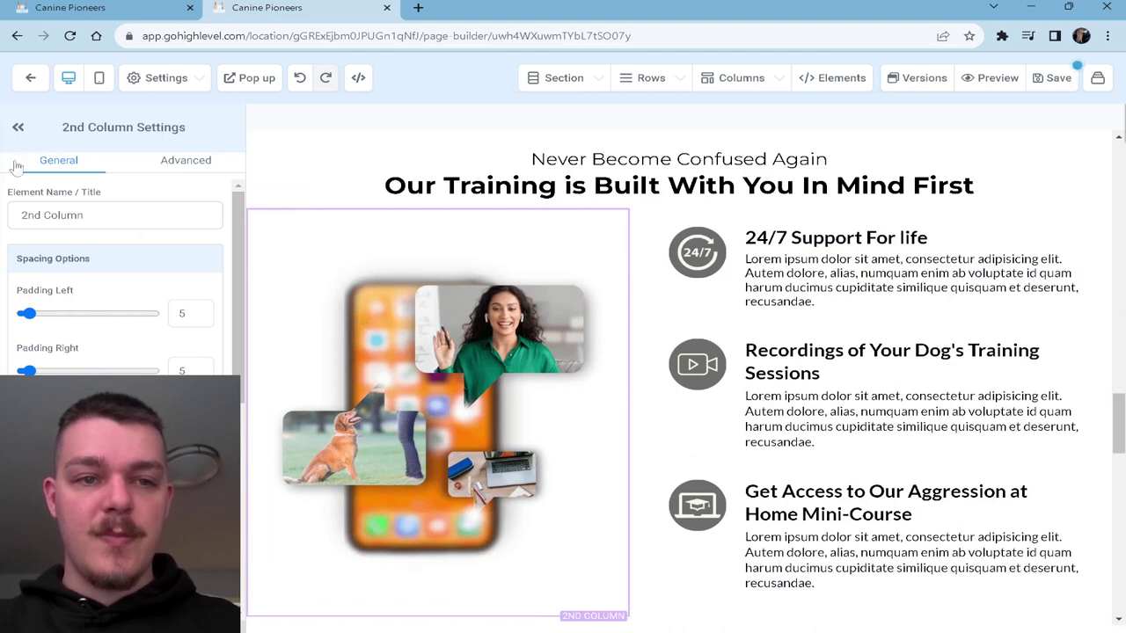
pyautogui.click(18, 127)
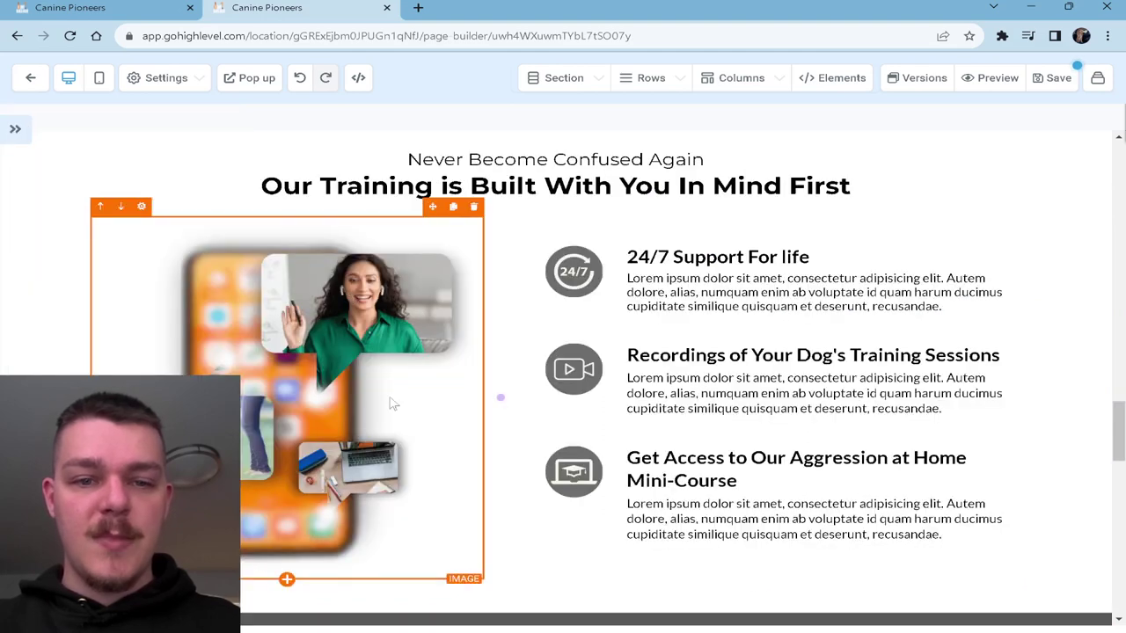
# - Change the small headline of the dark section below the phone collage to "Still Not Sure?"
pyautogui.click(15, 129)
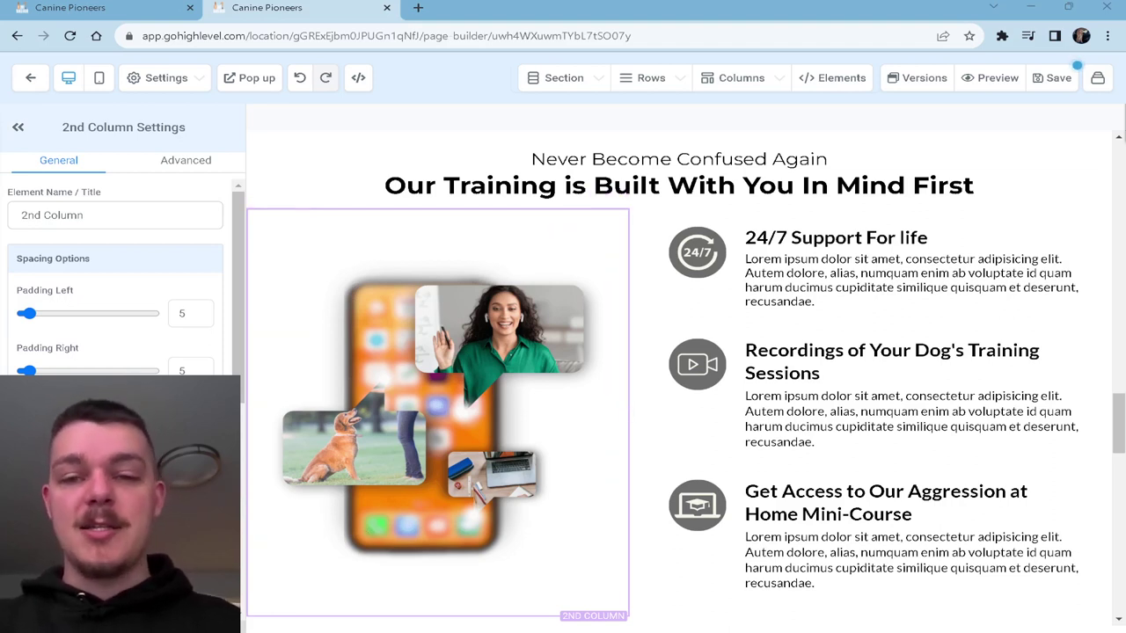
pyautogui.scroll(-4, 440, 378)
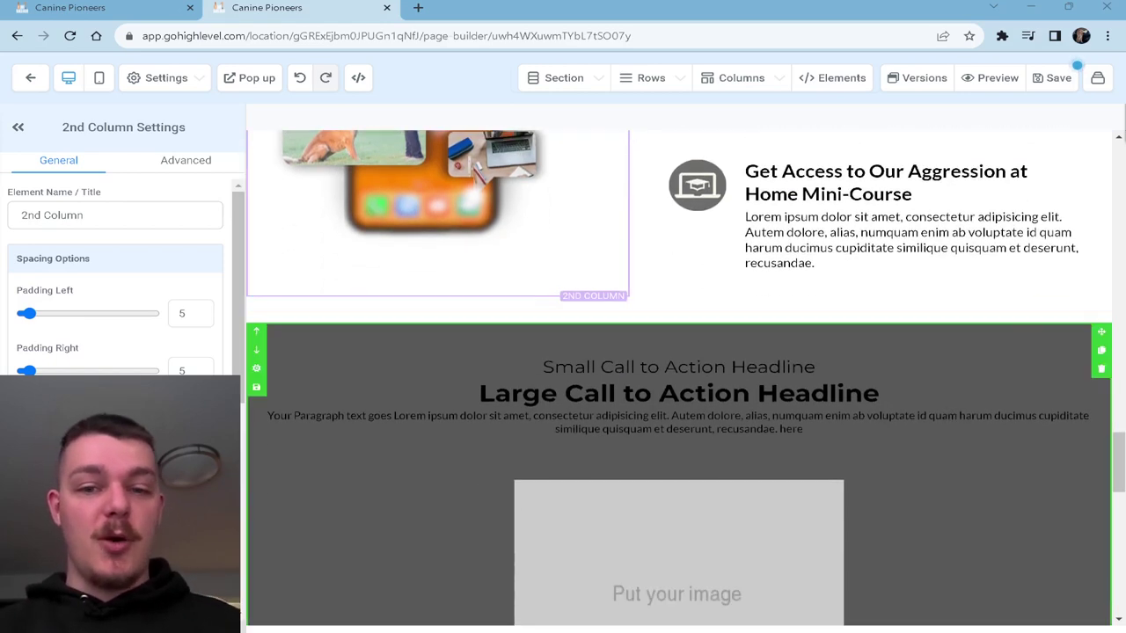
pyautogui.scroll(-1, 677, 369)
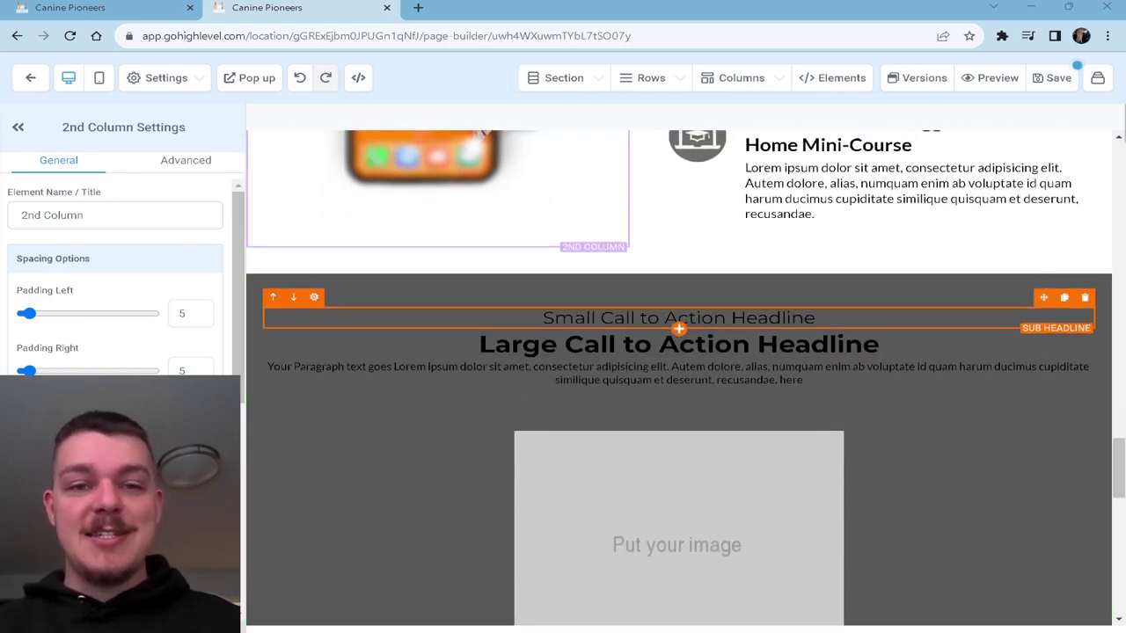
pyautogui.tripleClick(787, 318)
pyautogui.press('BackSpace')
pyautogui.write('Still Not Sure?')
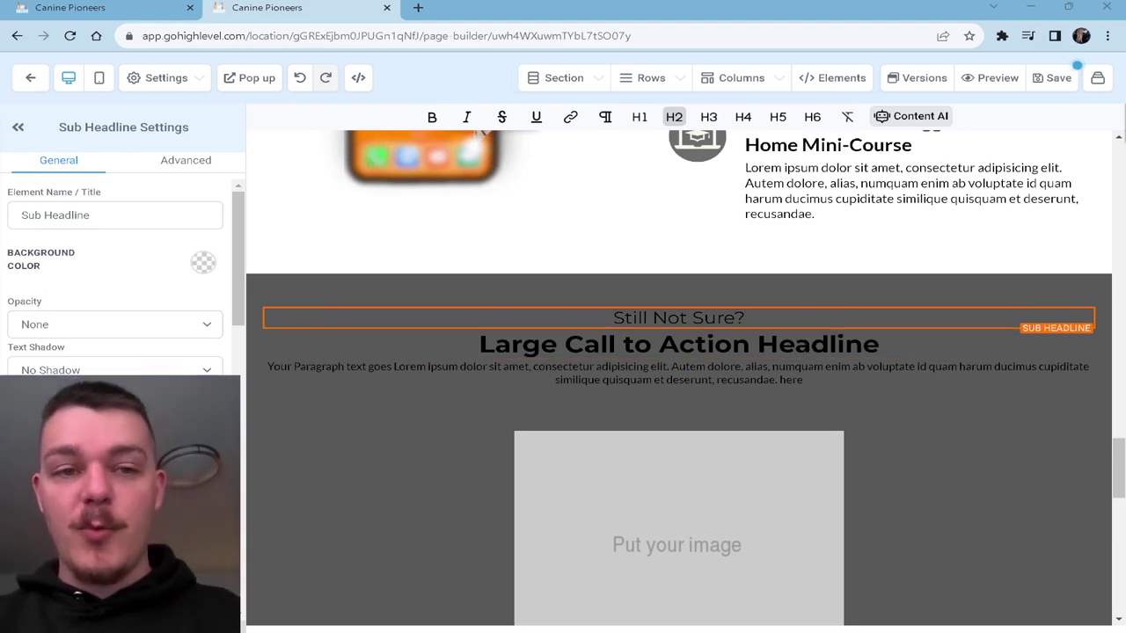
# - Change the large headline under "Still Not Sure?" to "Here is our Guarantee!" and make it italic
pyautogui.tripleClick(806, 345)
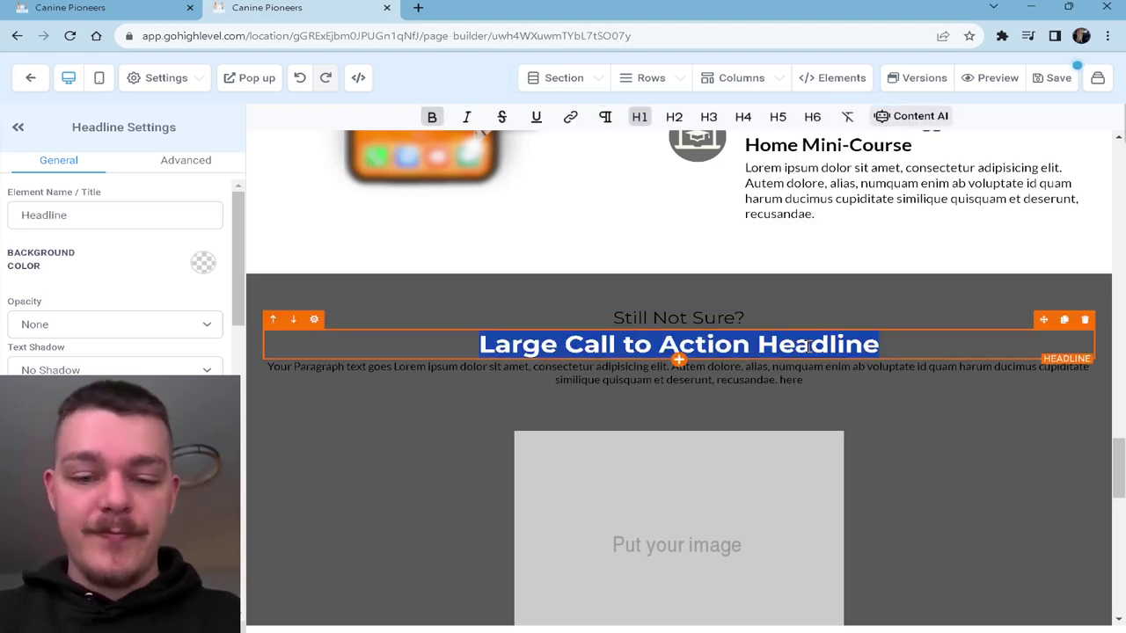
pyautogui.write('Here is ')
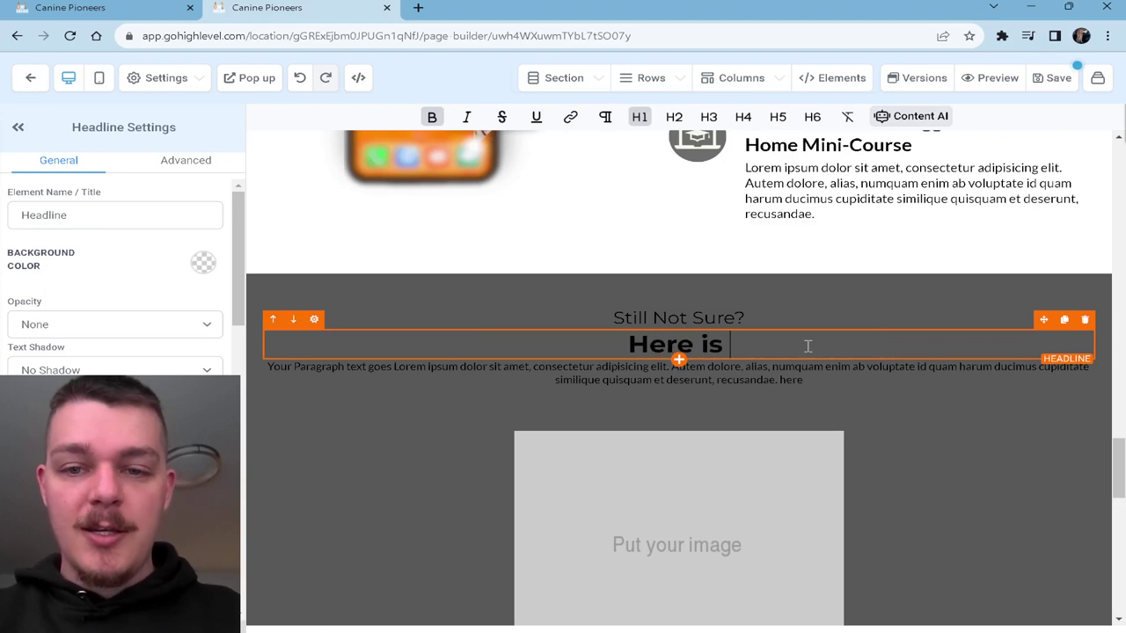
pyautogui.write('our Guarantee')
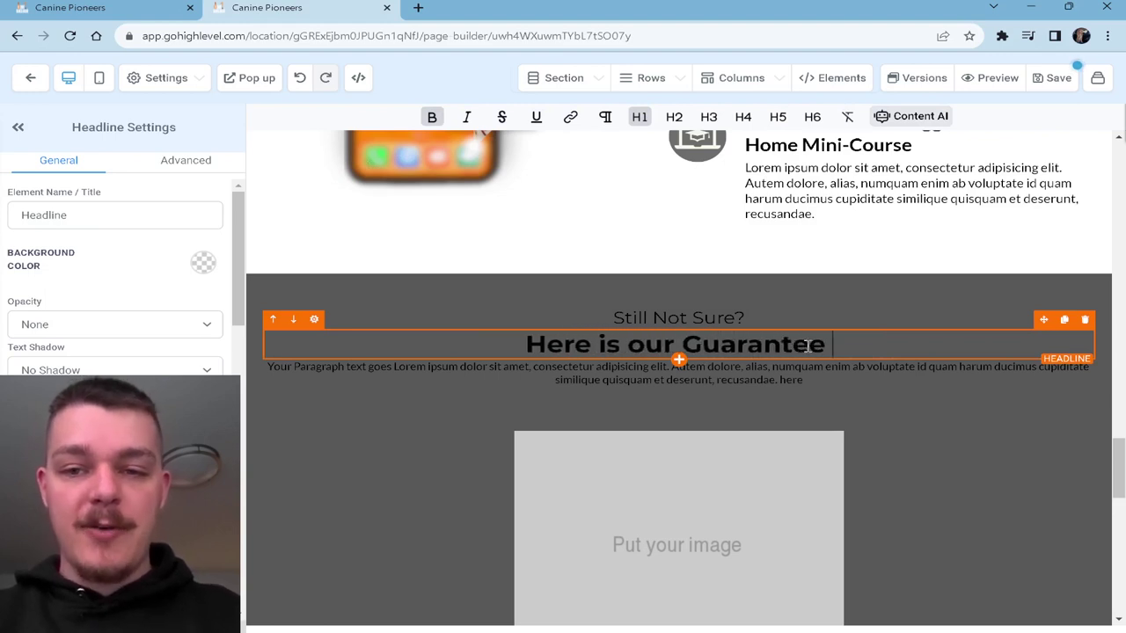
pyautogui.press('BackSpace')
pyautogui.write('!')
pyautogui.hotkey('ctrl', 'a')
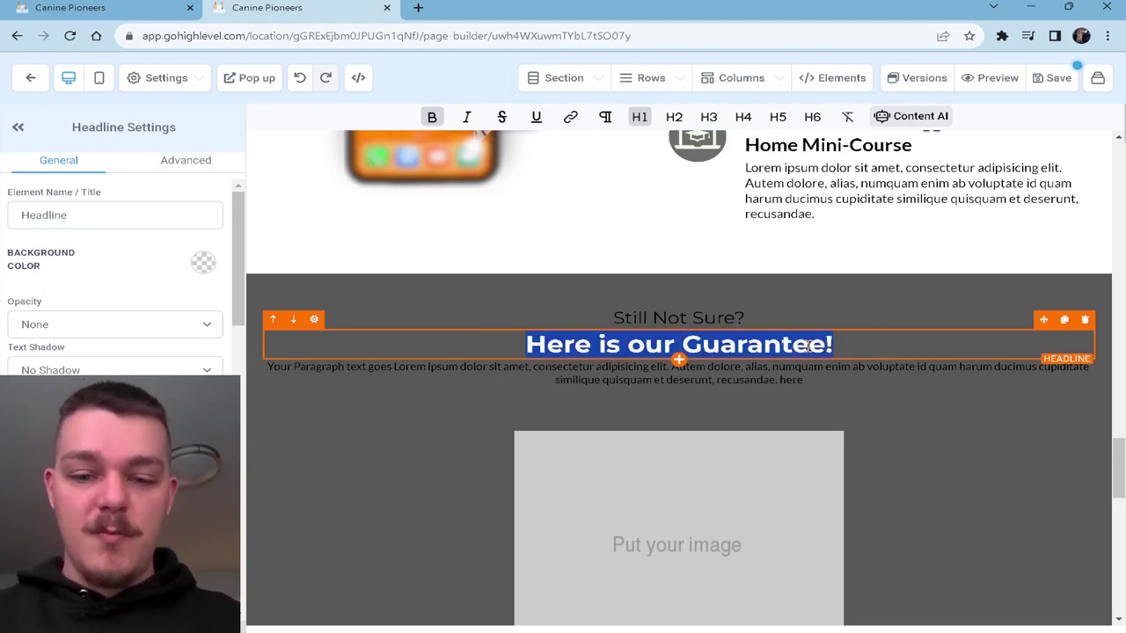
pyautogui.hotkey('ctrl', 'i')
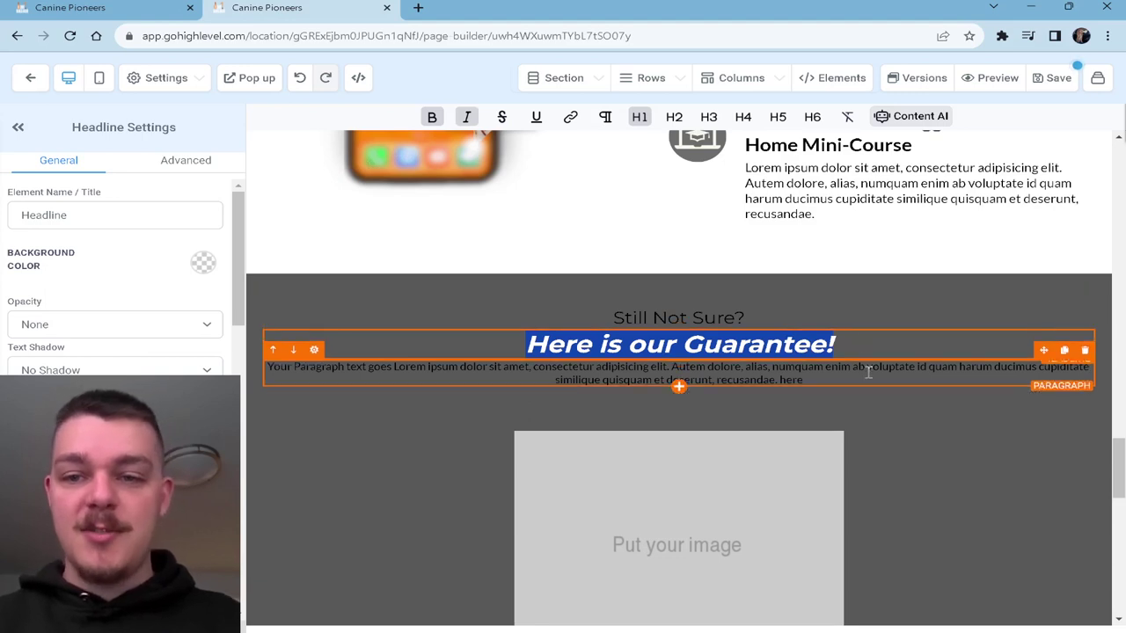
# - Replace the guarantee section's placeholder image with the 100% Guarantee badge from the 30 Funnels in 30 Days > Day 6 folder and shrink it
pyautogui.click(763, 494)
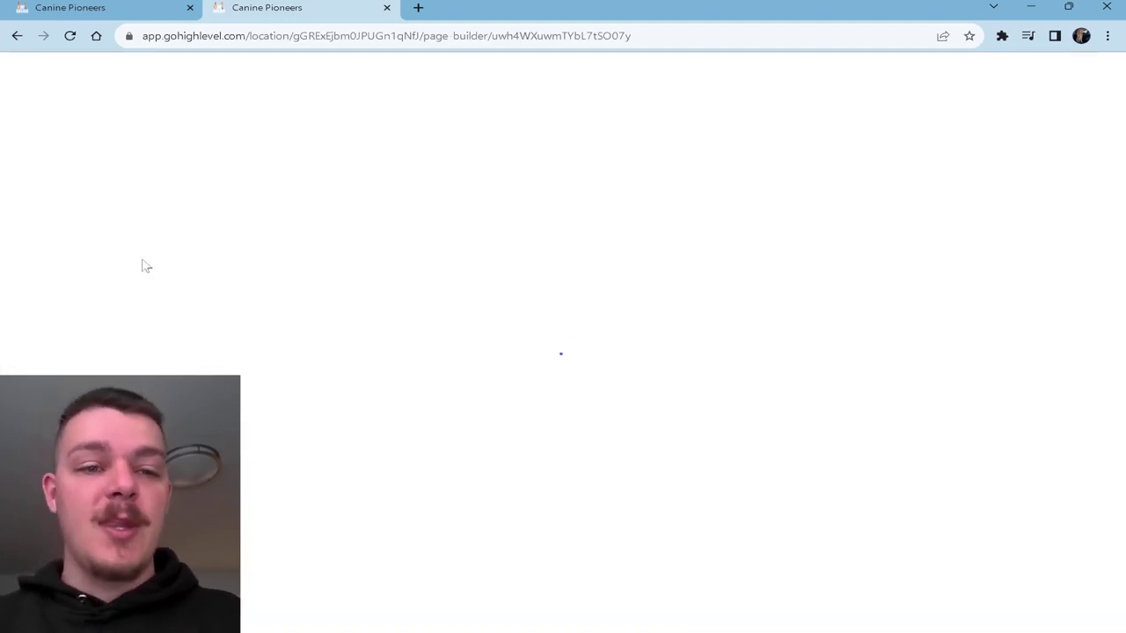
pyautogui.click(99, 294)
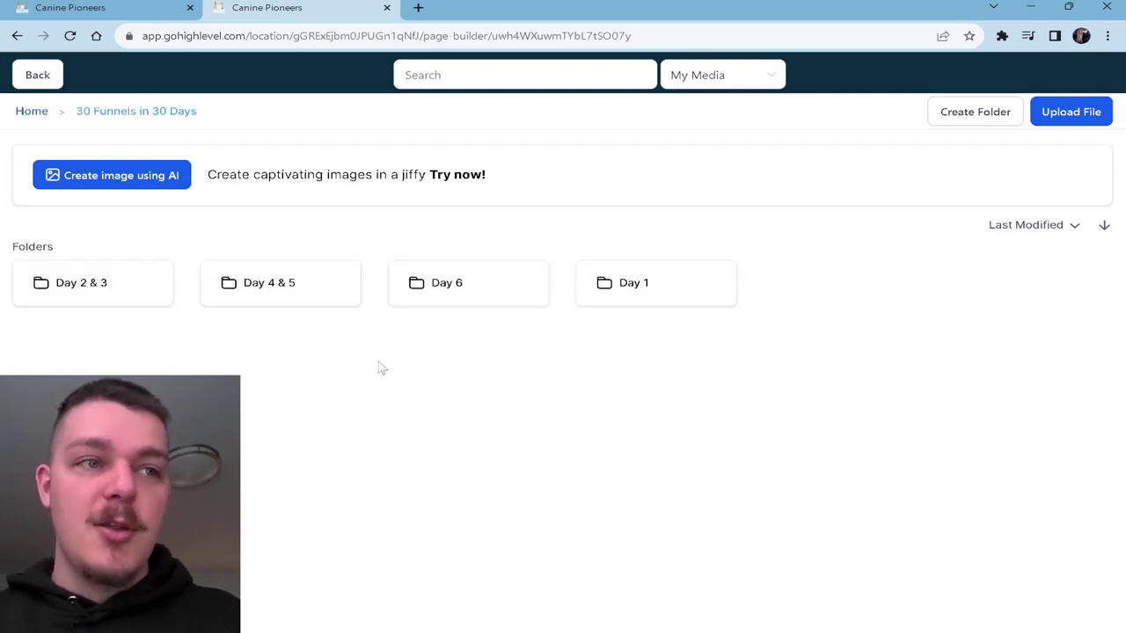
pyautogui.click(440, 298)
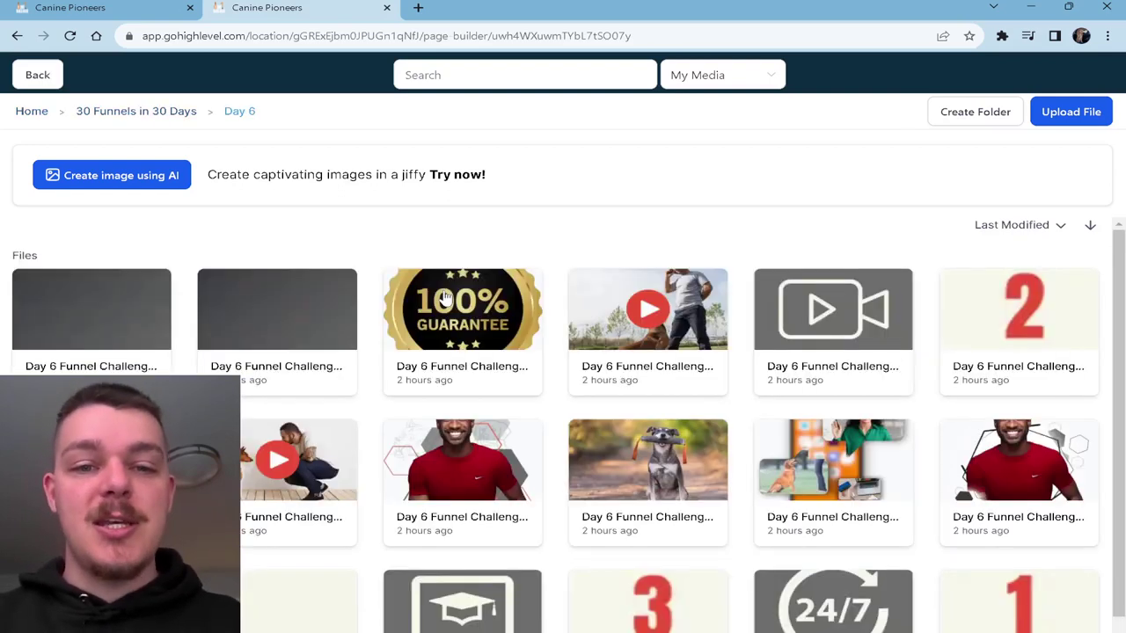
pyautogui.click(453, 313)
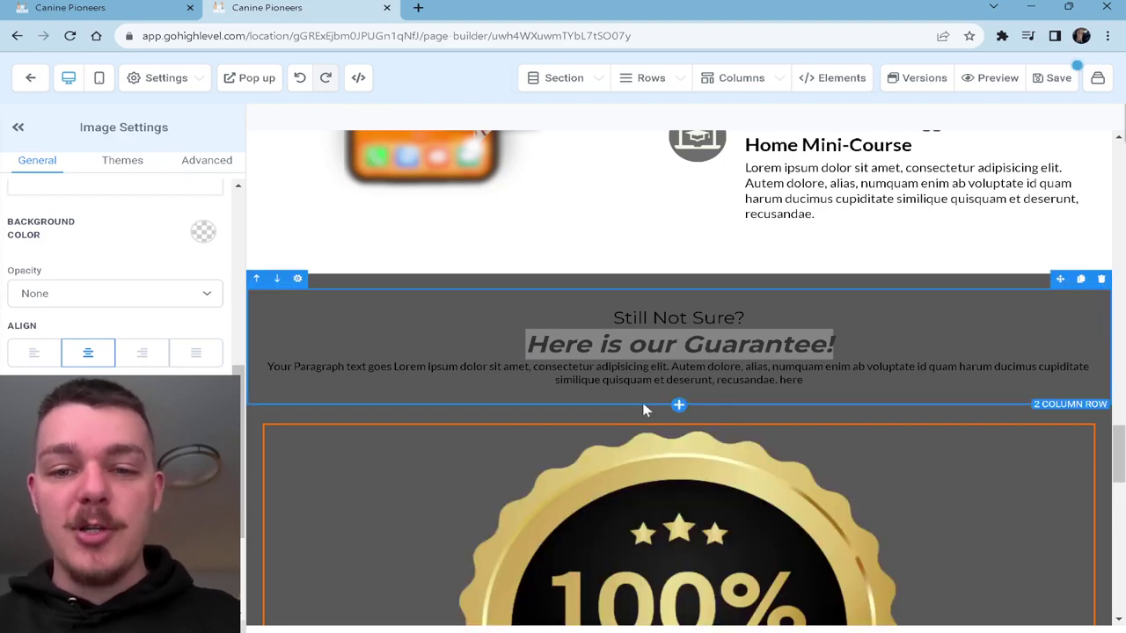
pyautogui.scroll(-1, 643, 409)
pyautogui.scroll(-1, 643, 409)
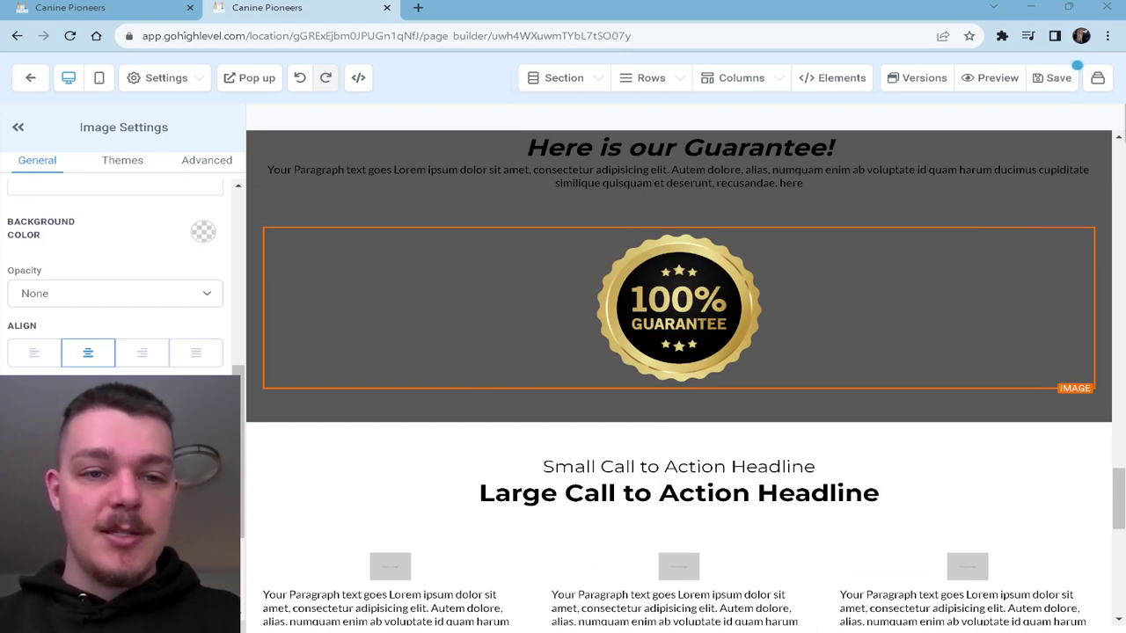
# - Change the small headline of the white section below the guarantee badge to "Testimonials"
pyautogui.scroll(-1, 678, 422)
pyautogui.tripleClick(678, 417)
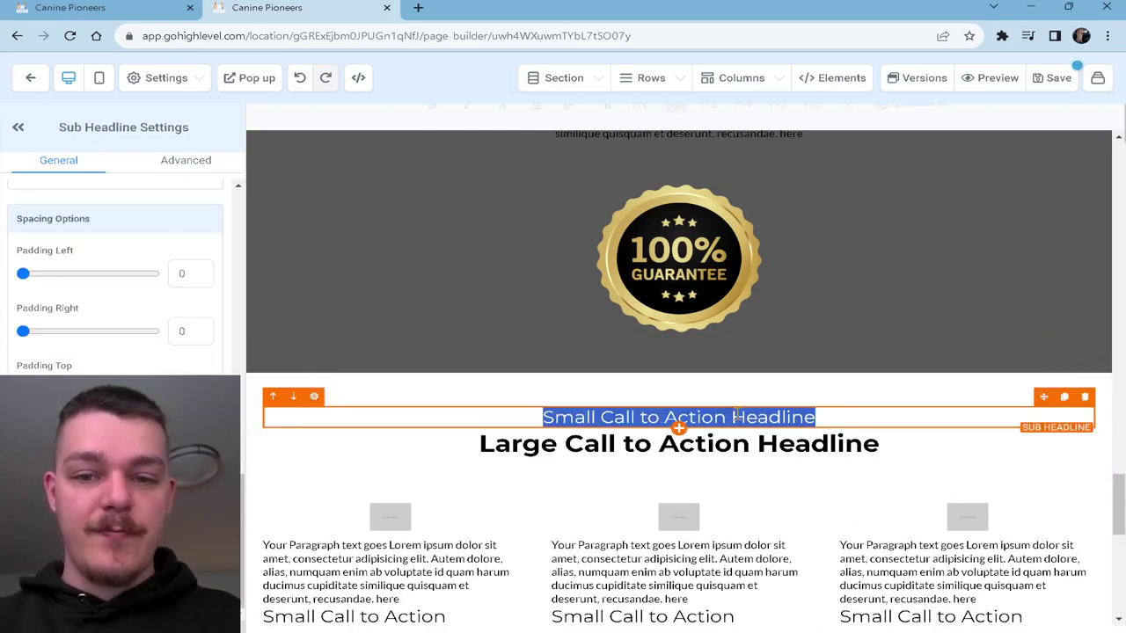
pyautogui.write('Testimonials')
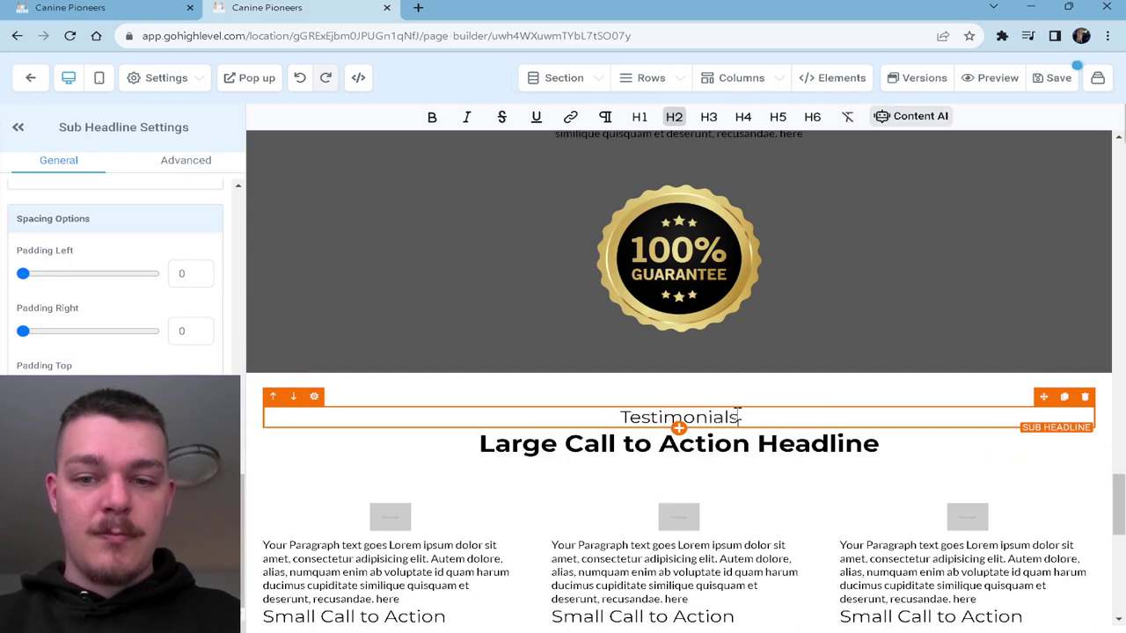
# - Change the large headline under "Testimonials" to "See What Other Had to Say"
pyautogui.tripleClick(748, 443)
pyautogui.write('See')
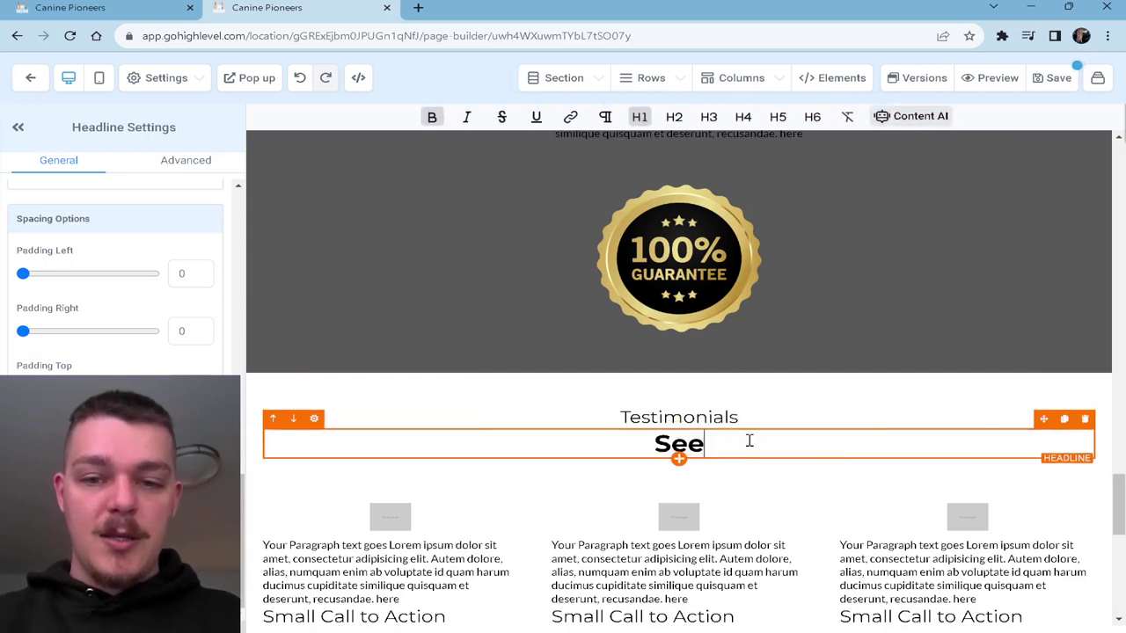
pyautogui.write(' what others')
pyautogui.tripleClick(748, 441)
pyautogui.write('See What Other ')
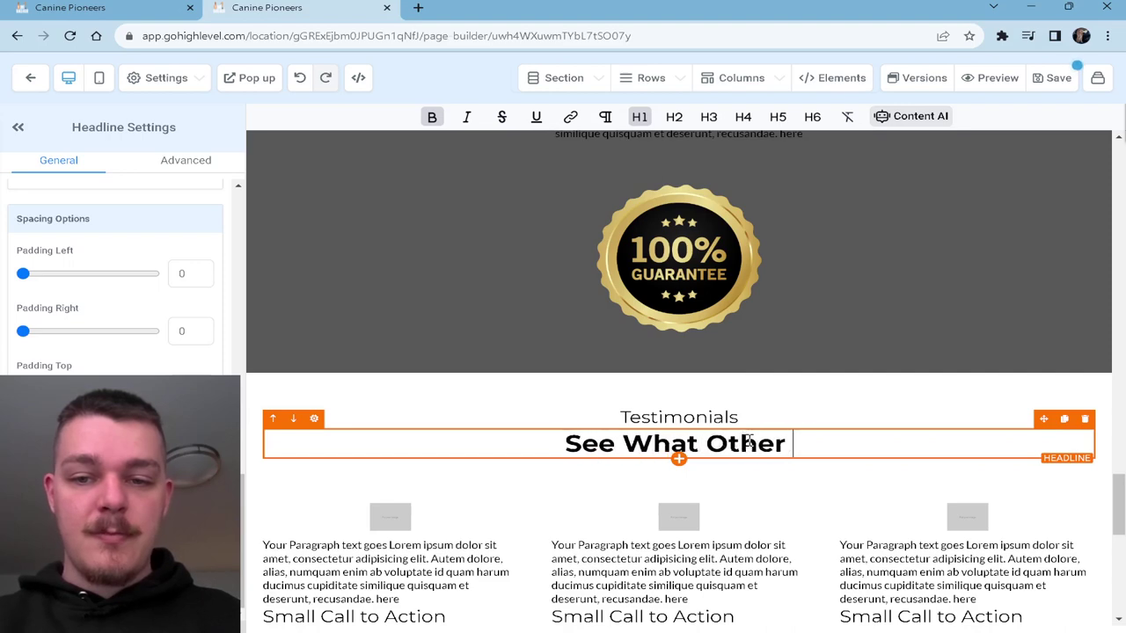
pyautogui.write('Had to Say')
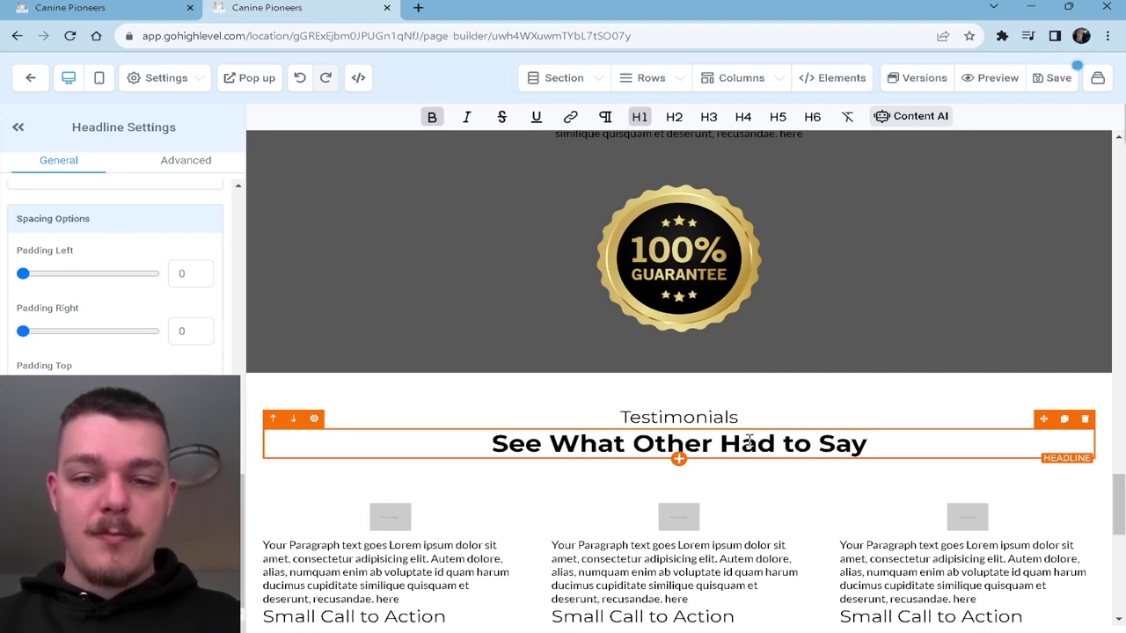
# - Replace the sub headline in the first testimonial column with the first reviewer's full name
pyautogui.scroll(-2, 748, 448)
pyautogui.tripleClick(450, 459)
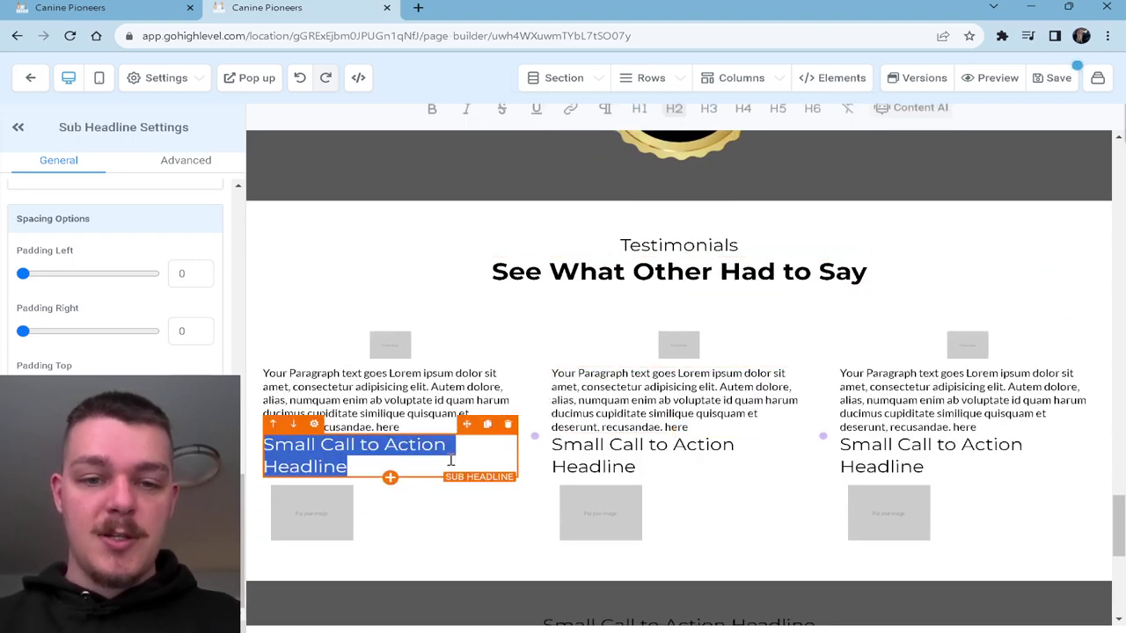
pyautogui.press('BackSpace')
pyautogui.write('ue')
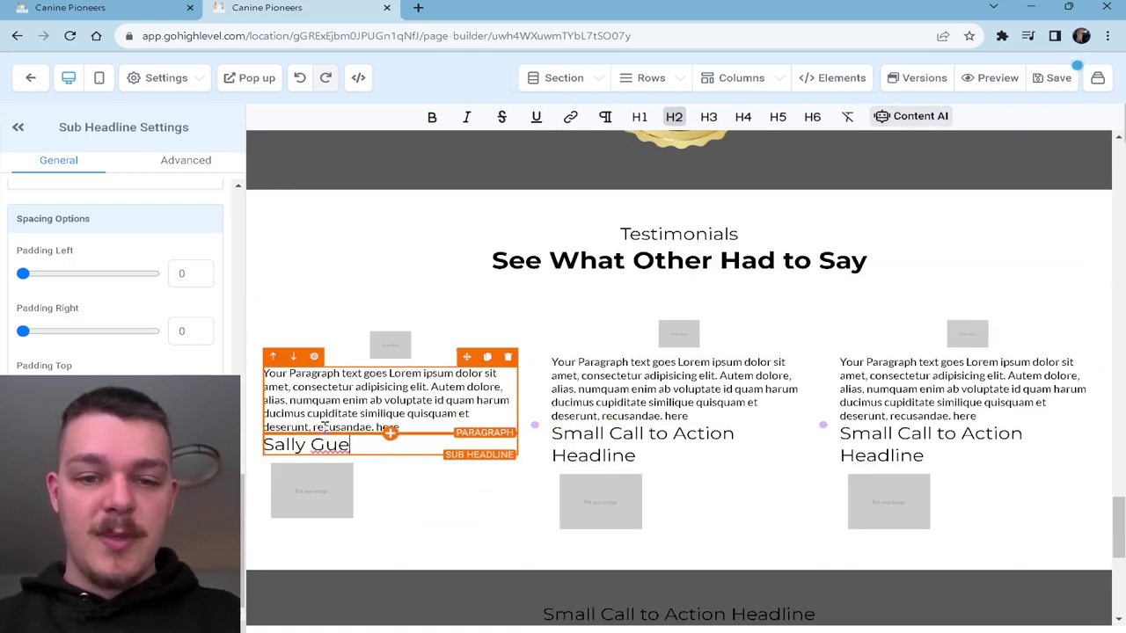
pyautogui.click(321, 444)
pyautogui.press('BackSpace')
pyautogui.write('Q')
# - Replace the sub headline in the second testimonial column with the second reviewer's first name
pyautogui.click(668, 446)
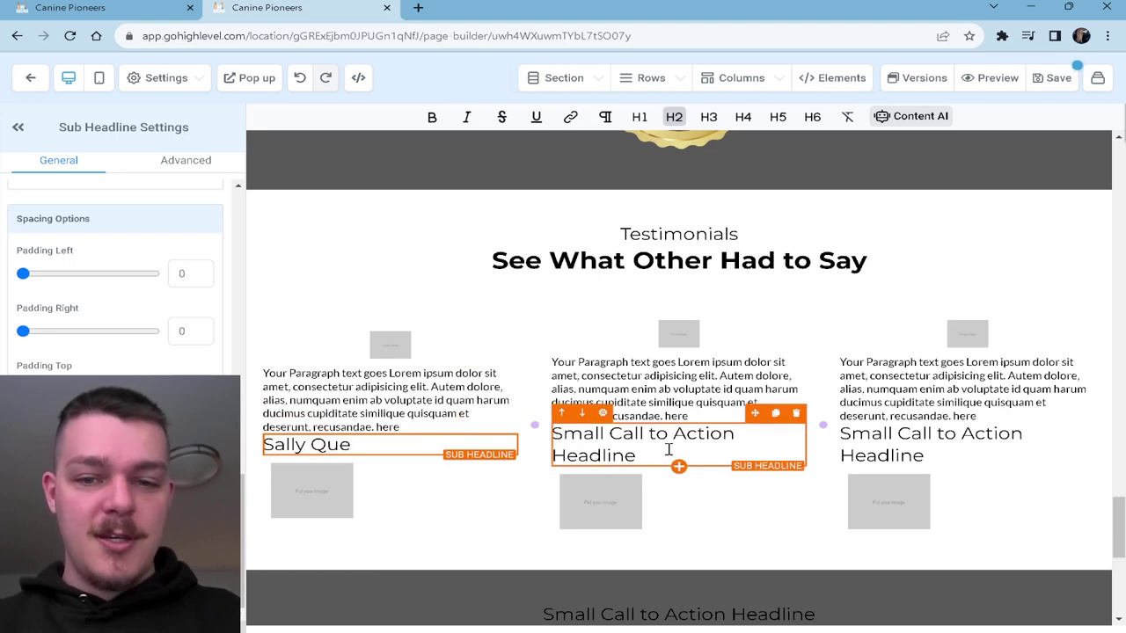
pyautogui.tripleClick(668, 447)
pyautogui.press('BackSpace')
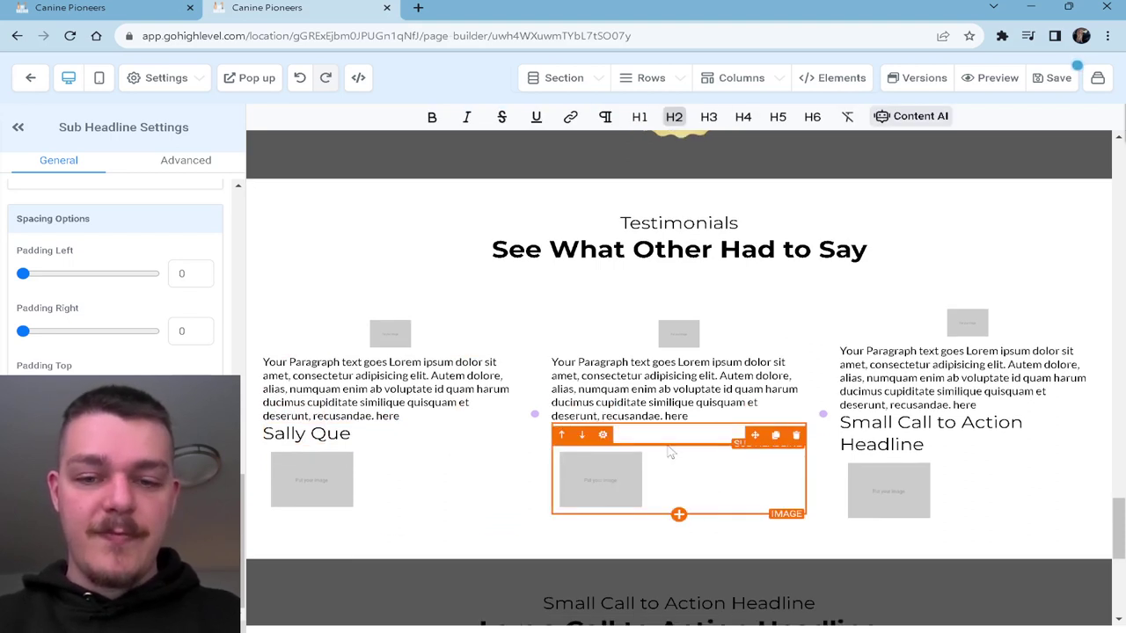
pyautogui.press('BackSpace')
pyautogui.write('Michael')
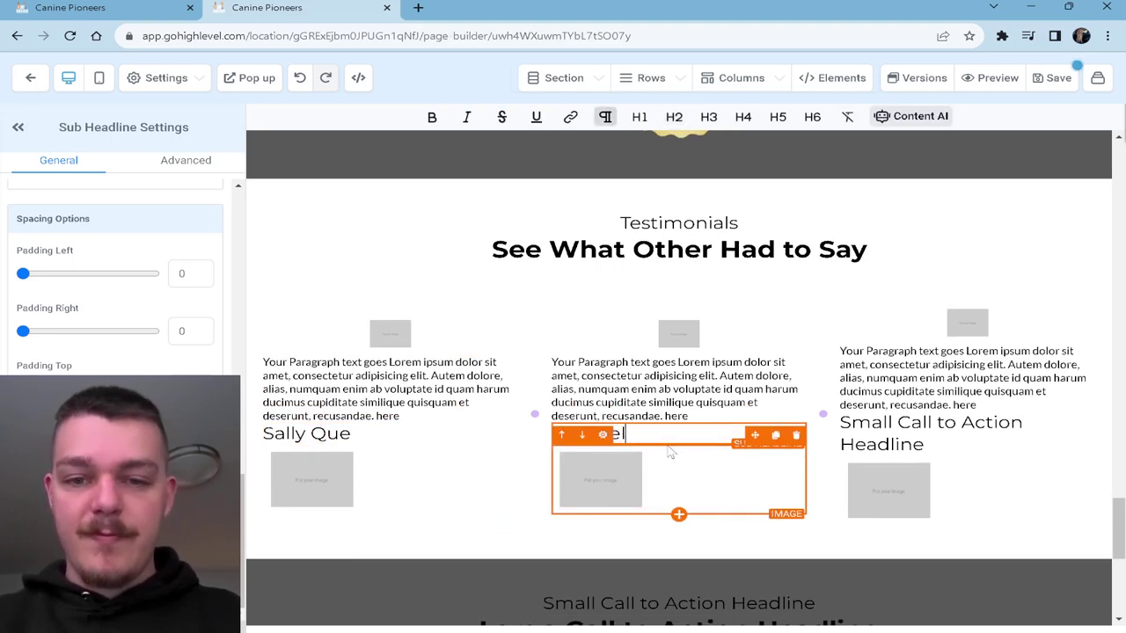
# - Replace the sub headline in the third testimonial column with the third reviewer's name, capitalising both words
pyautogui.click(925, 411)
pyautogui.click(927, 422)
pyautogui.tripleClick(927, 422)
pyautogui.write('Billy bob')
pyautogui.press('BackSpace')
pyautogui.press('BackSpace')
pyautogui.press('BackSpace')
pyautogui.write('Bob')
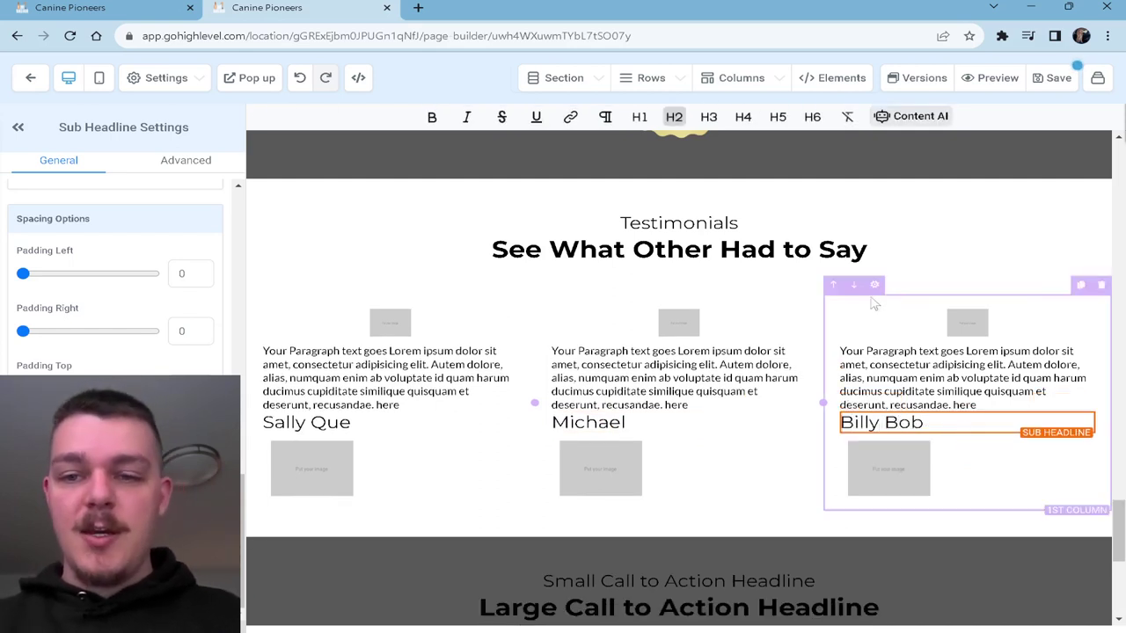
# - Replace the first testimonial's top placeholder image with the five-star rating graphic from the Day 6 folder and enlarge it
pyautogui.scroll(-1, 677, 378)
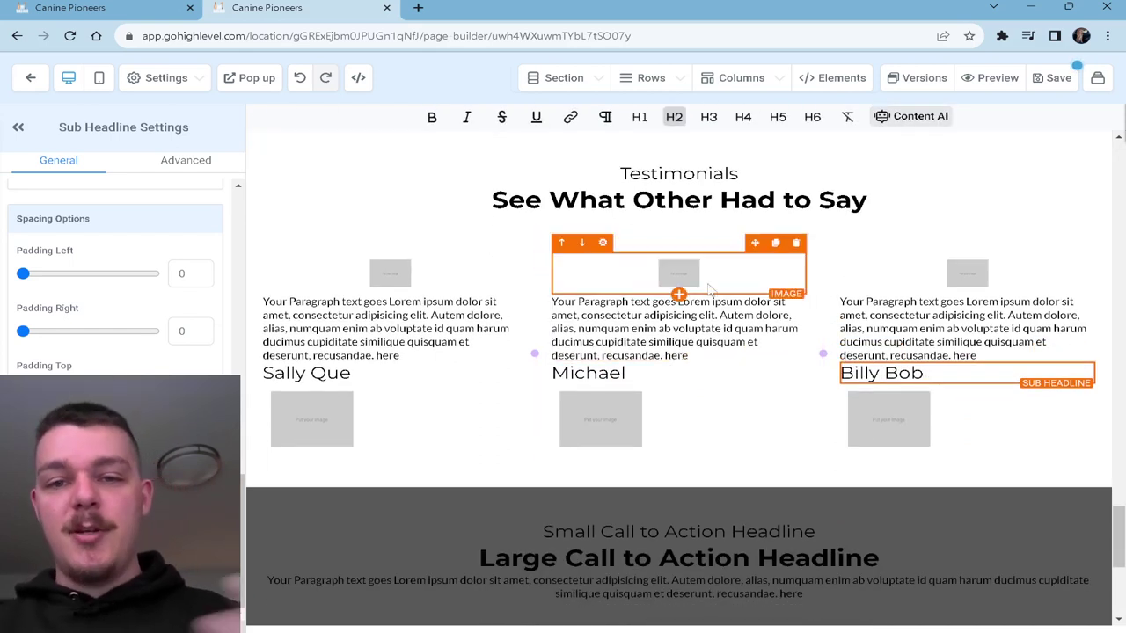
pyautogui.click(439, 288)
pyautogui.scroll(3, 115, 281)
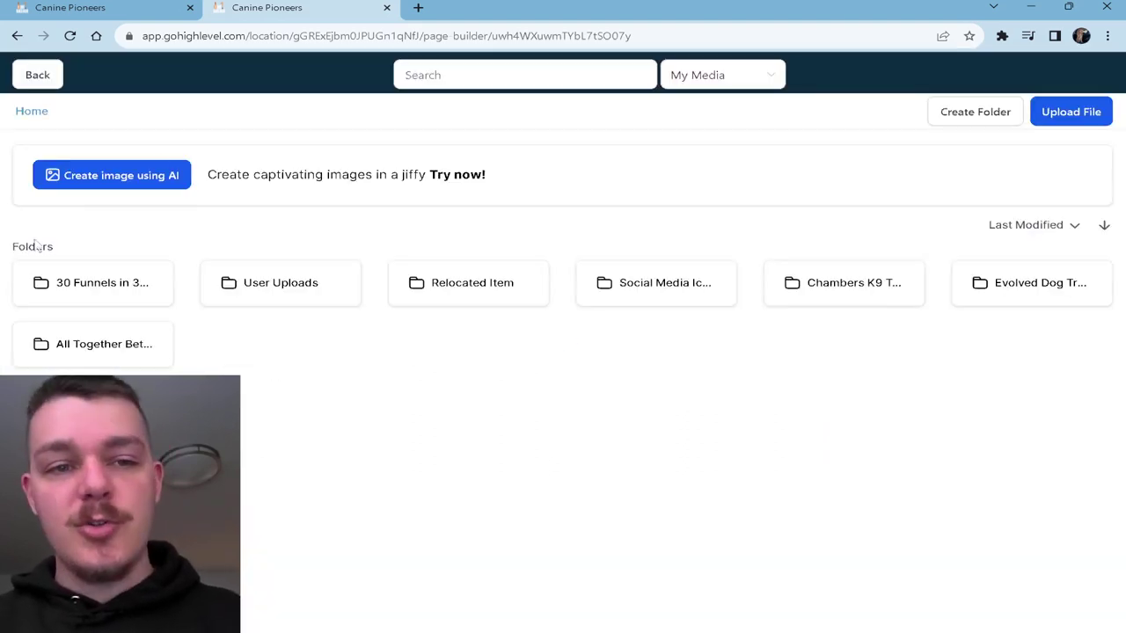
pyautogui.click(110, 292)
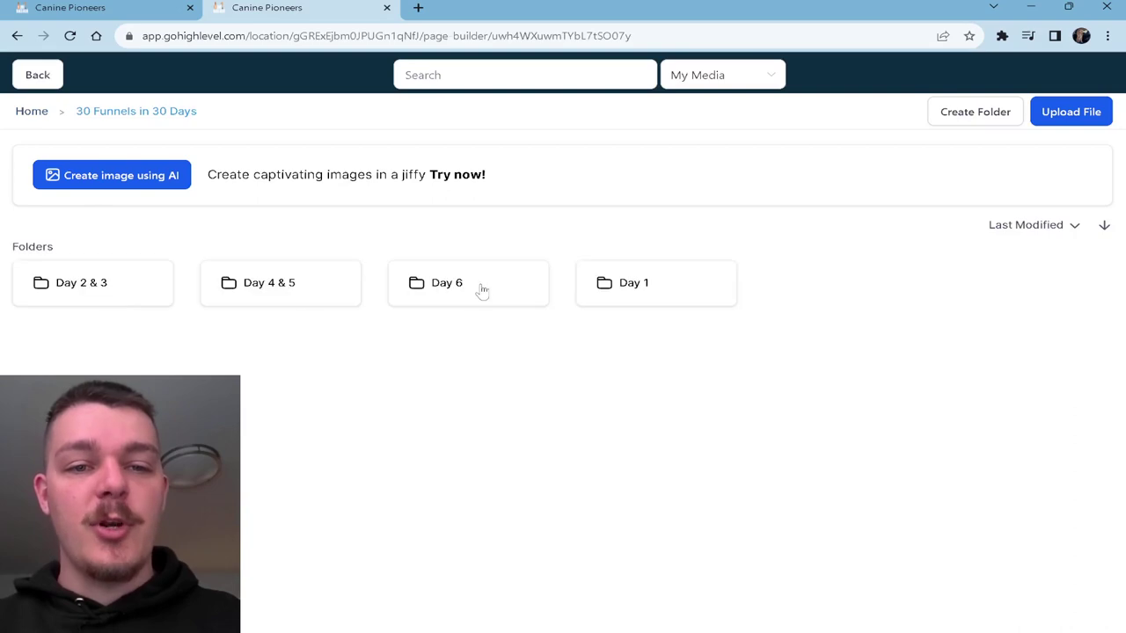
pyautogui.click(482, 290)
pyautogui.scroll(-1, 387, 351)
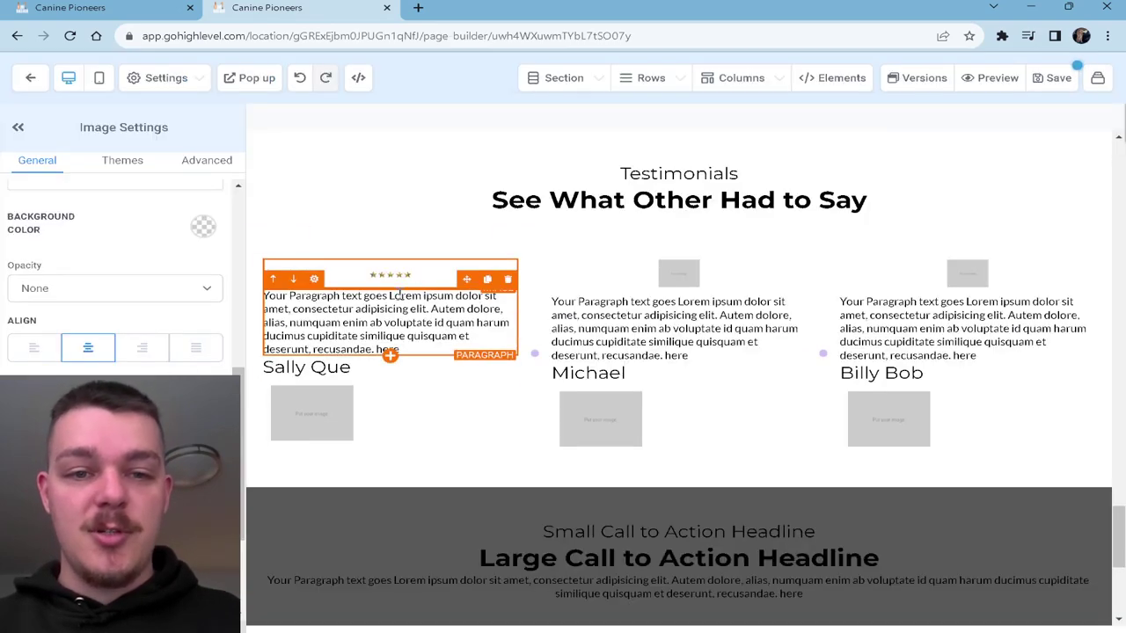
pyautogui.scroll(-1, 115, 264)
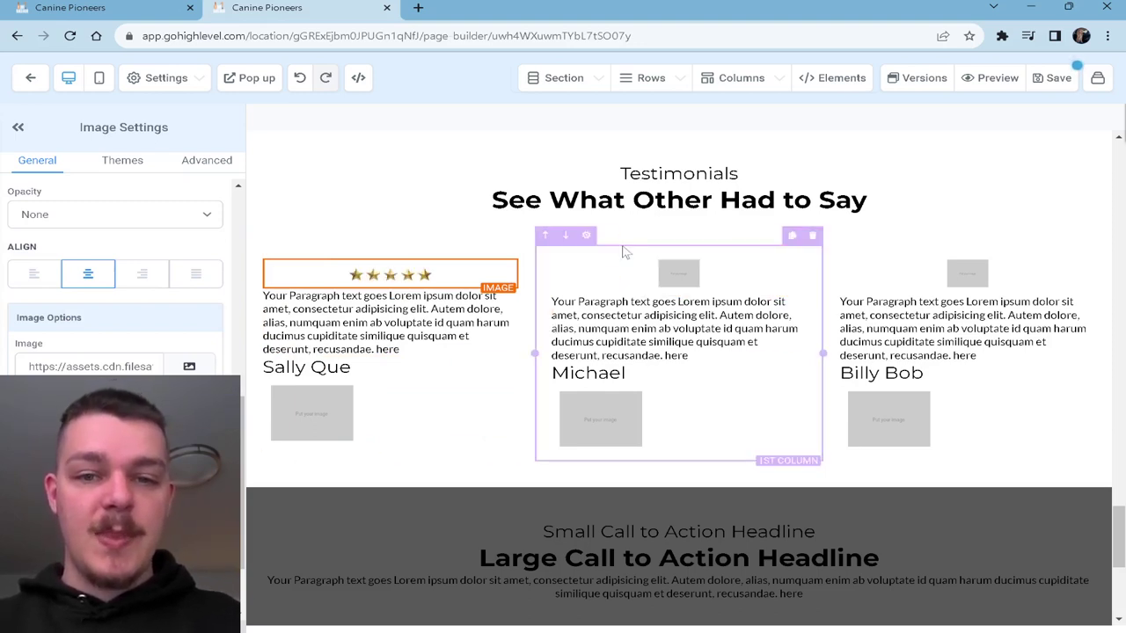
# - Put copies of the five-star rating image above the second and third testimonials in place of their placeholder images
pyautogui.moveTo(589, 275); pyautogui.dragTo(721, 281)
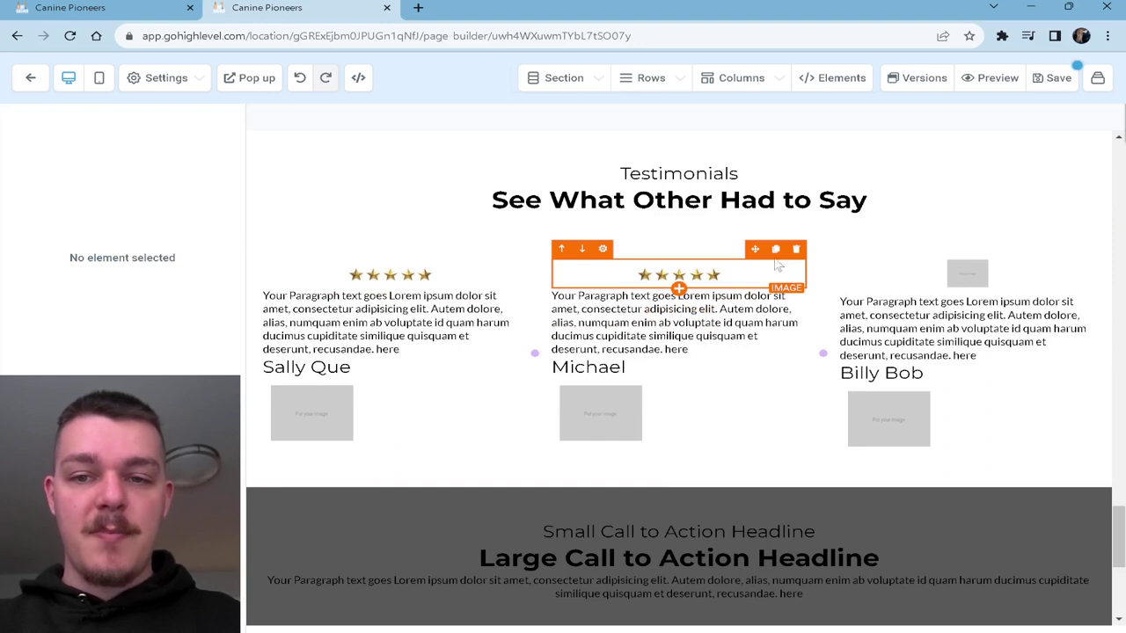
pyautogui.click(774, 249)
pyautogui.moveTo(754, 273); pyautogui.dragTo(1071, 304)
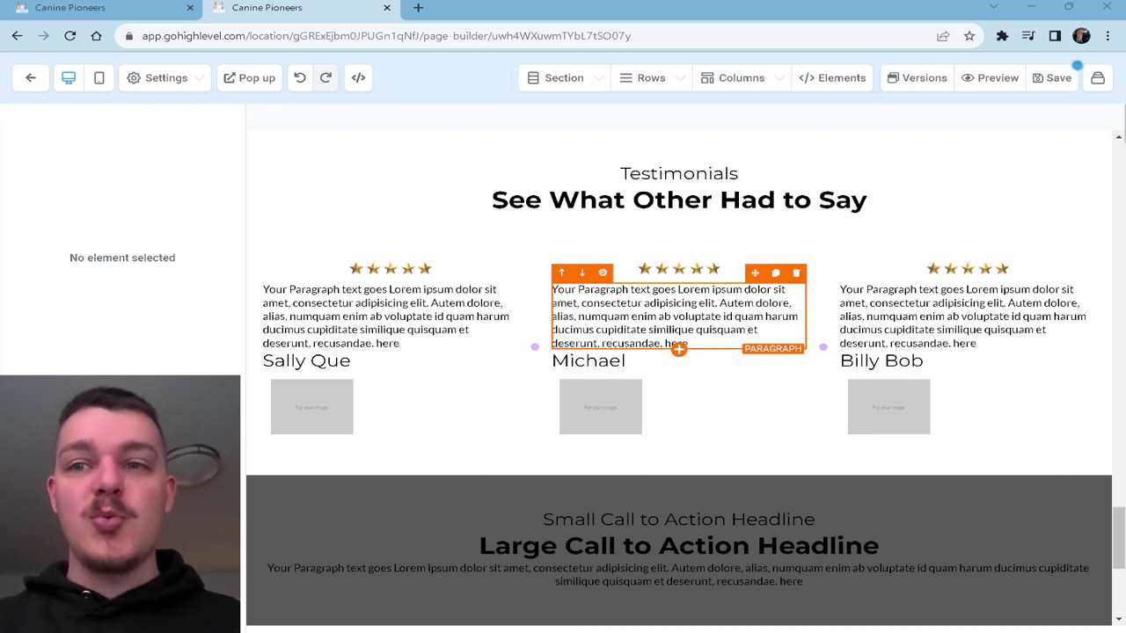
# - Replace the headline in the orange call-to-action box with "Transform Your Dog From Fighter to Friend in 21 Days" and enlarge its text
pyautogui.scroll(-3, 678, 352)
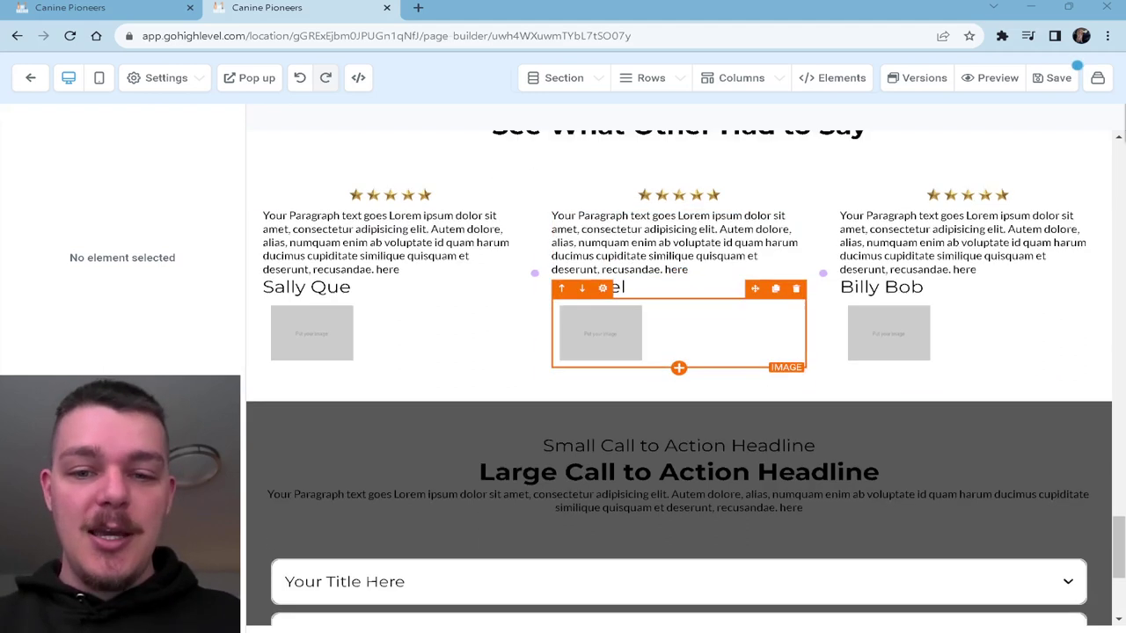
pyautogui.scroll(-1, 679, 534)
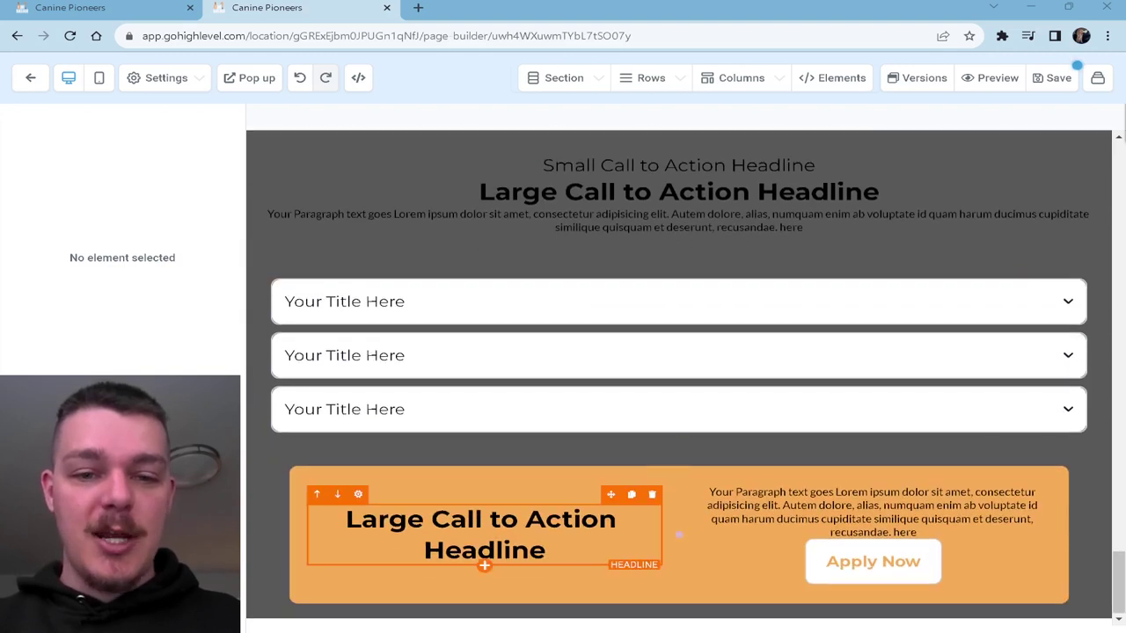
pyautogui.tripleClick(490, 533)
pyautogui.write('Transf')
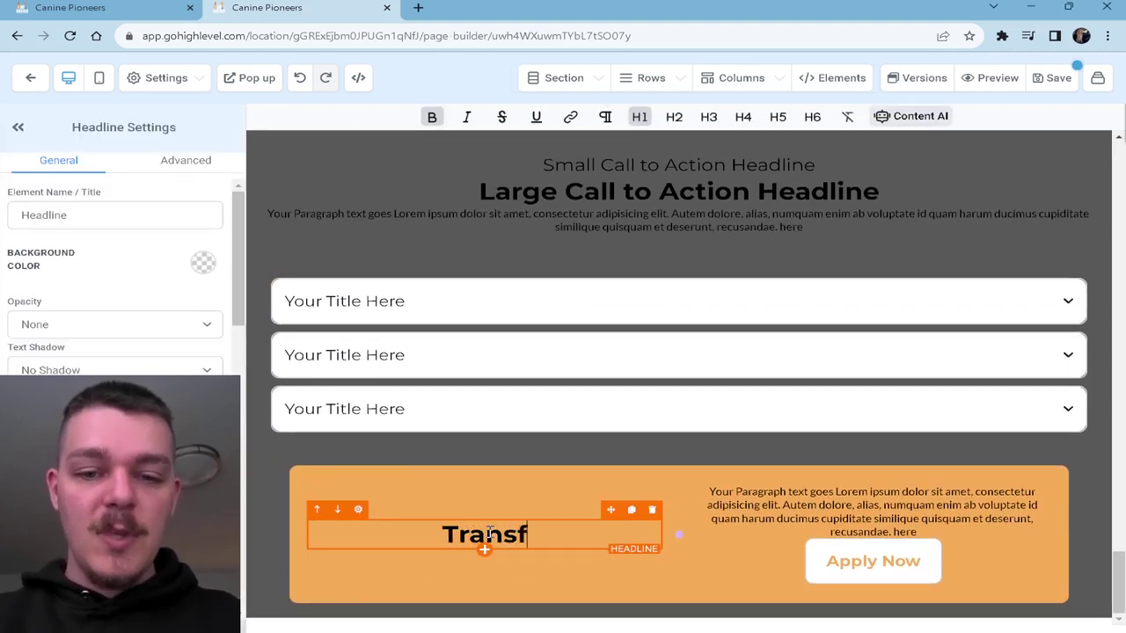
pyautogui.write('orm Your Dog F')
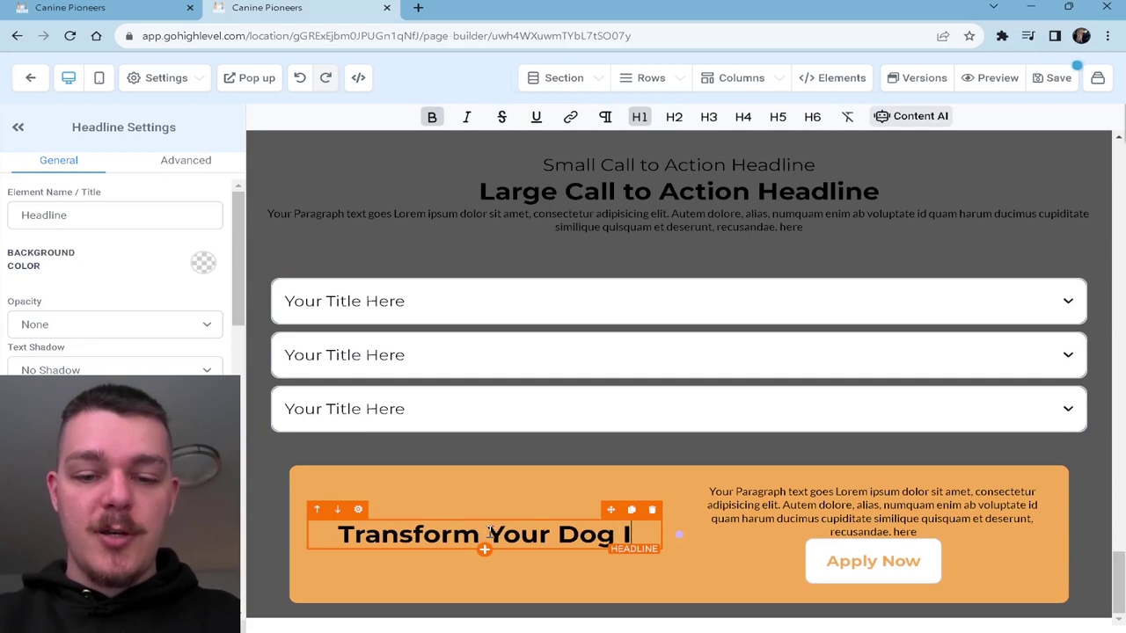
pyautogui.write('rom Firhgter')
pyautogui.press('BackSpace')
pyautogui.press('BackSpace')
pyautogui.press('BackSpace')
pyautogui.press('BackSpace')
pyautogui.press('BackSpace')
pyautogui.press('BackSpace')
pyautogui.write('gh')
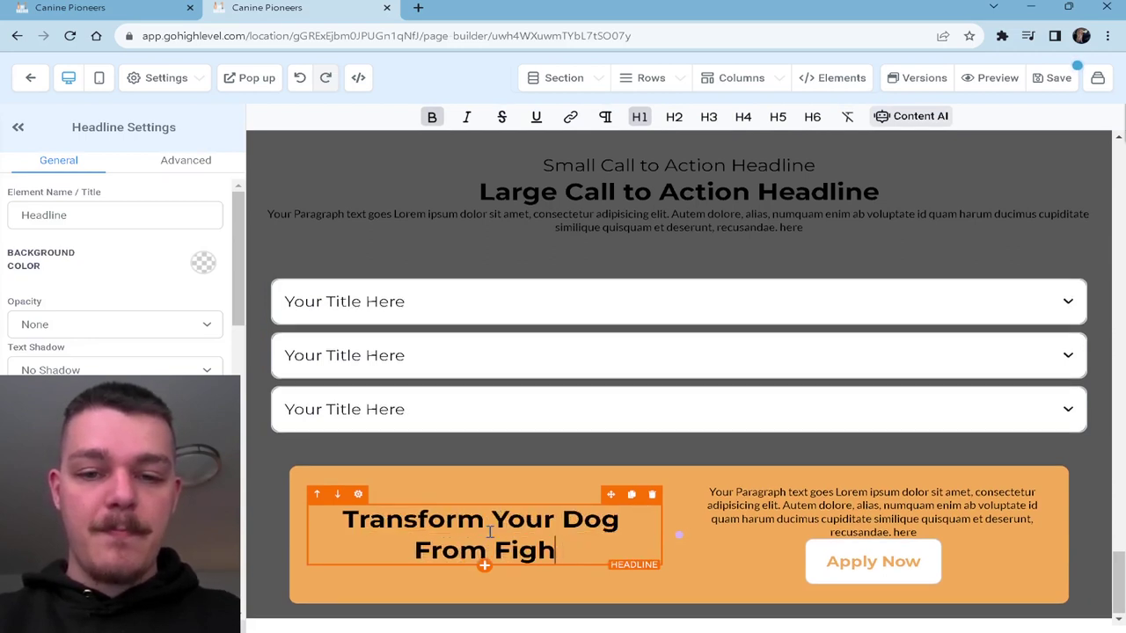
pyautogui.write('ter to Friend ')
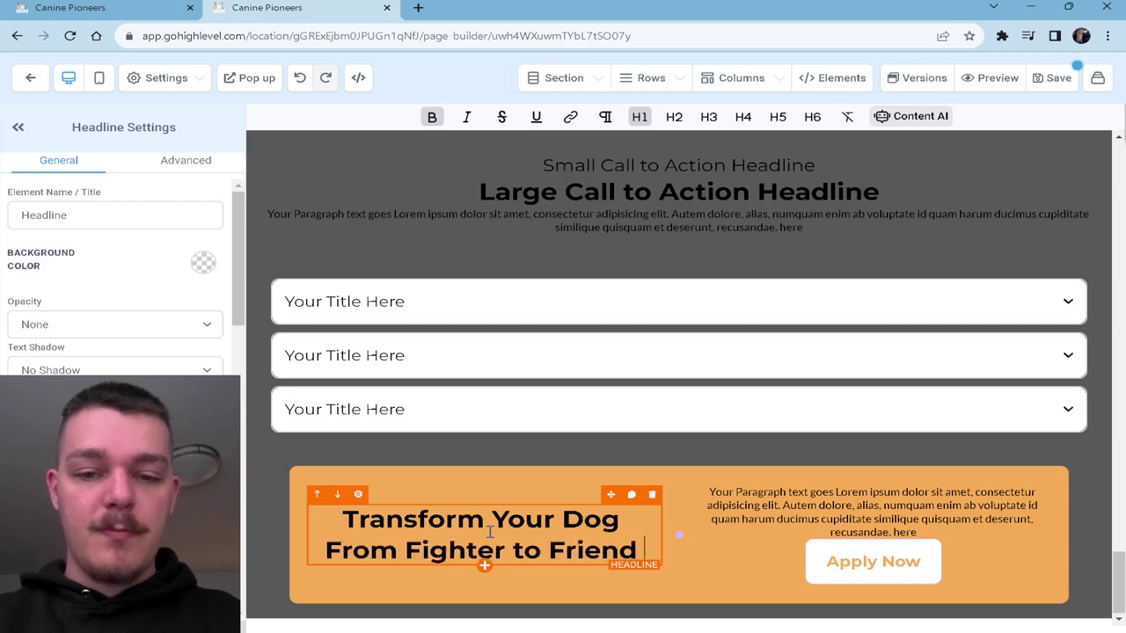
pyautogui.write('in 21 Days')
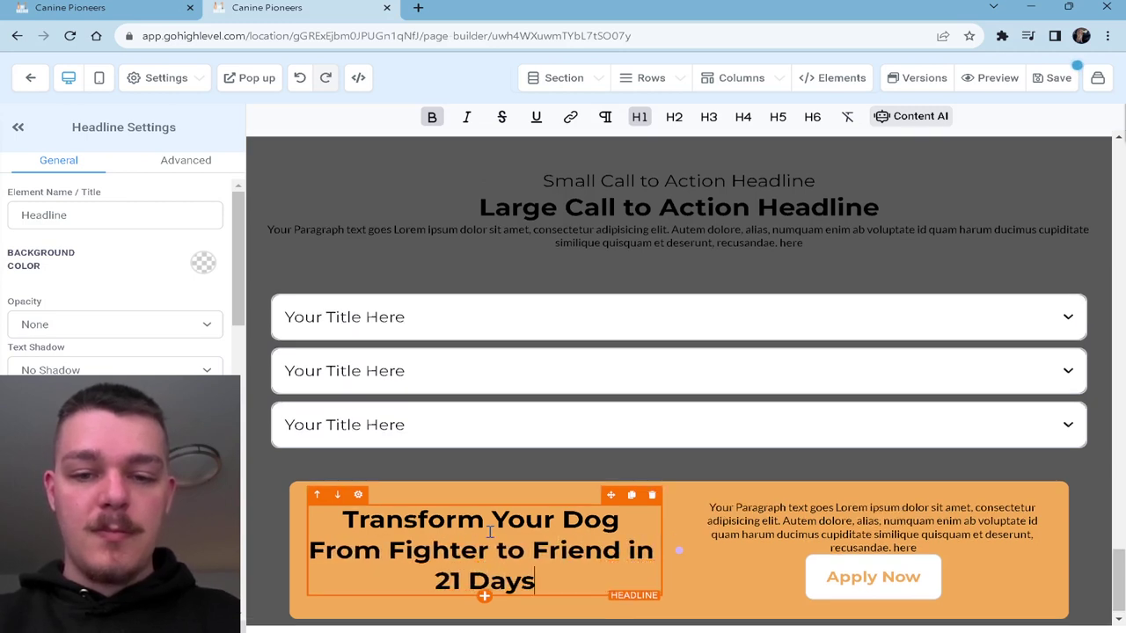
pyautogui.scroll(-3, 114, 273)
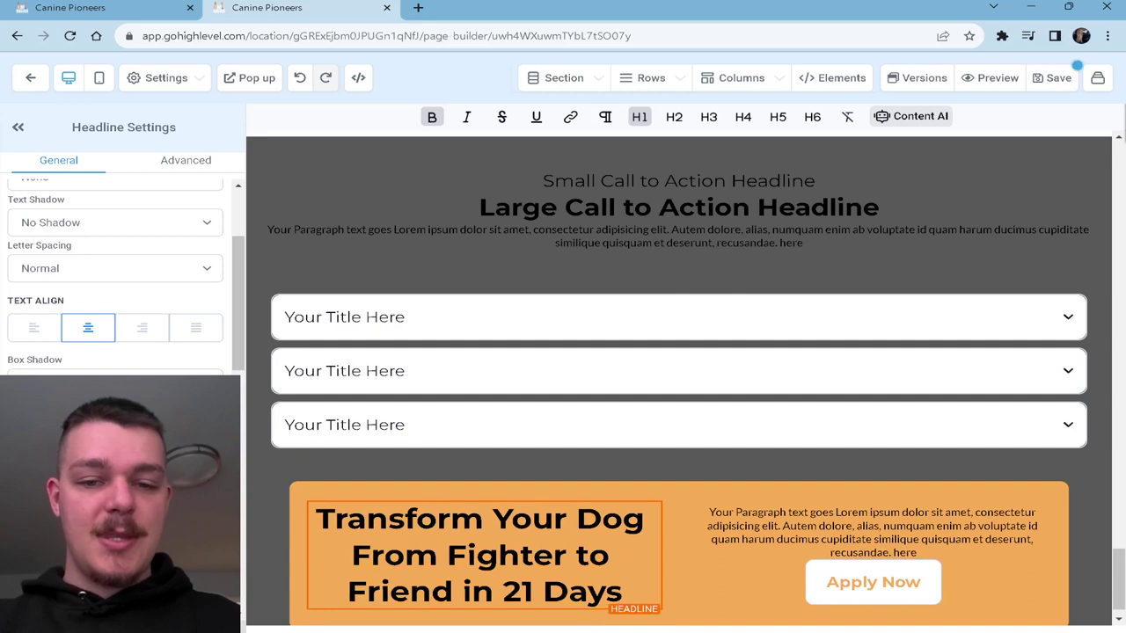
# - Make the Apply Now button in the orange call-to-action box fill the full column width
pyautogui.click(914, 583)
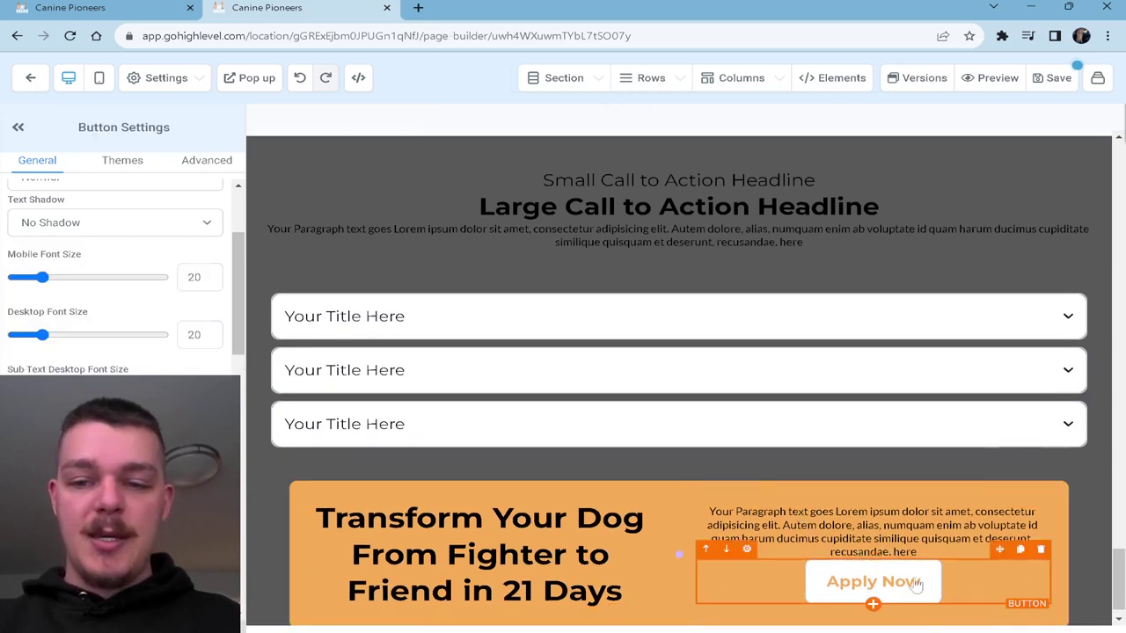
pyautogui.click(207, 160)
pyautogui.click(54, 271)
pyautogui.click(58, 299)
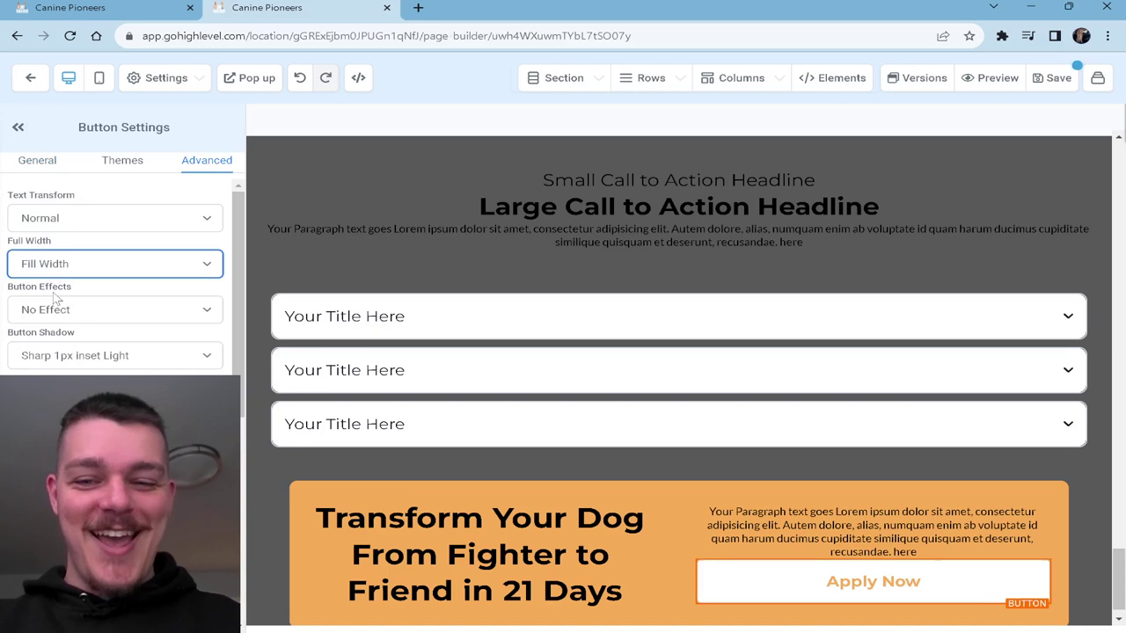
# - Set the Apply Now button's top margin to 15 to separate it from the paragraph above
pyautogui.click(127, 167)
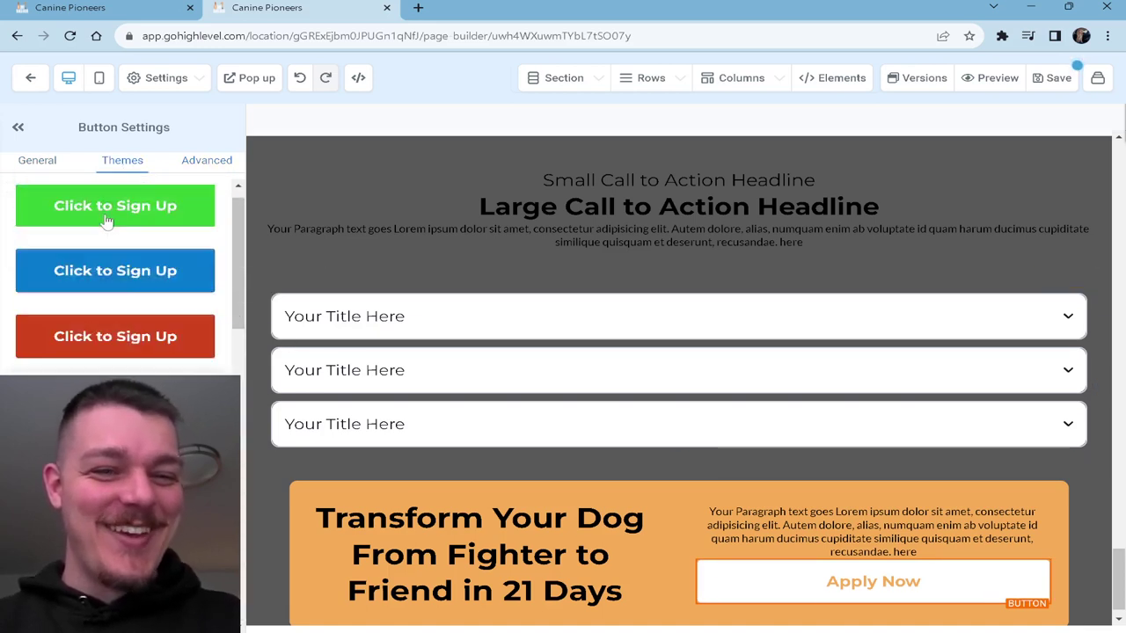
pyautogui.click(37, 160)
pyautogui.scroll(-5, 115, 281)
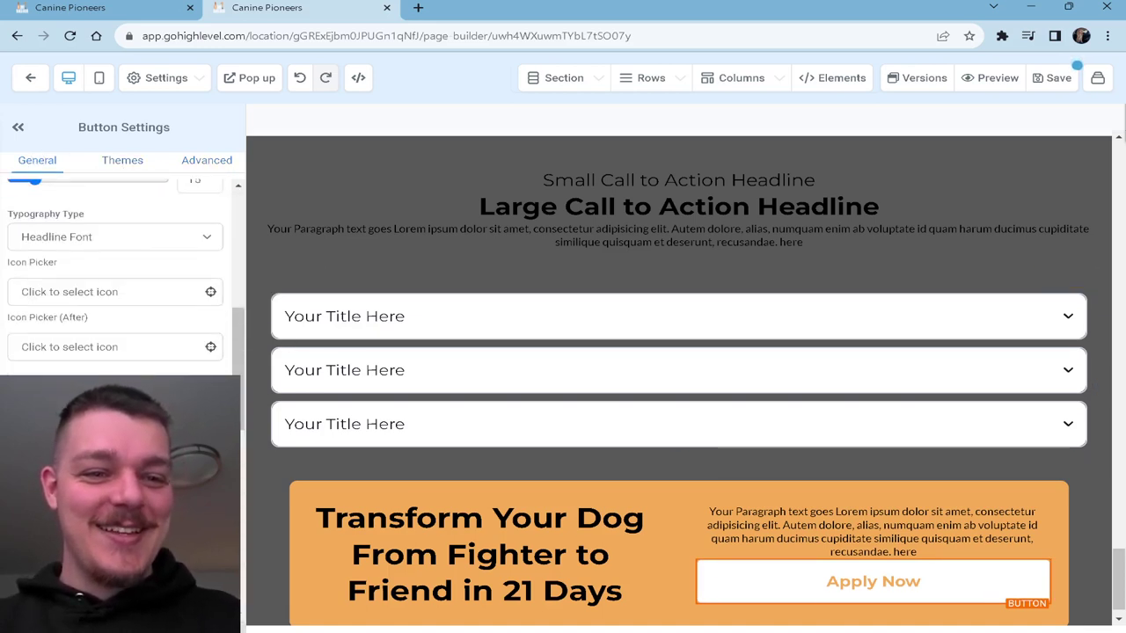
pyautogui.scroll(2, 172, 276)
pyautogui.scroll(-3, 163, 325)
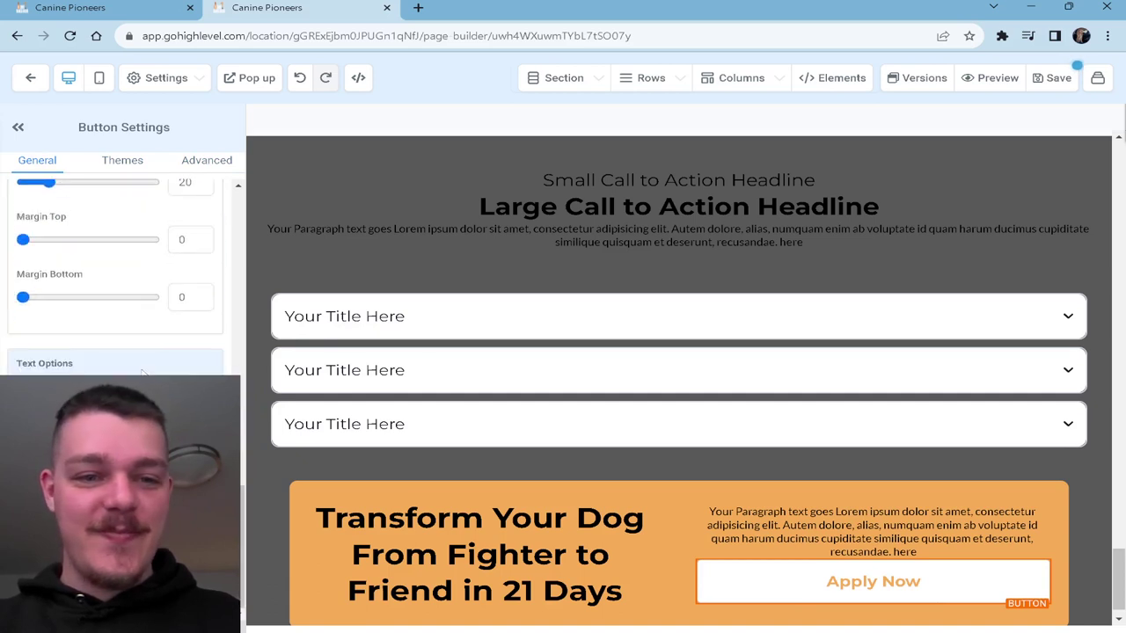
pyautogui.click(181, 239)
pyautogui.write('15')
pyautogui.click(149, 267)
# - Change the "Transform Your Dog" headline's text, including its bold text, to white
pyautogui.tripleClick(851, 534)
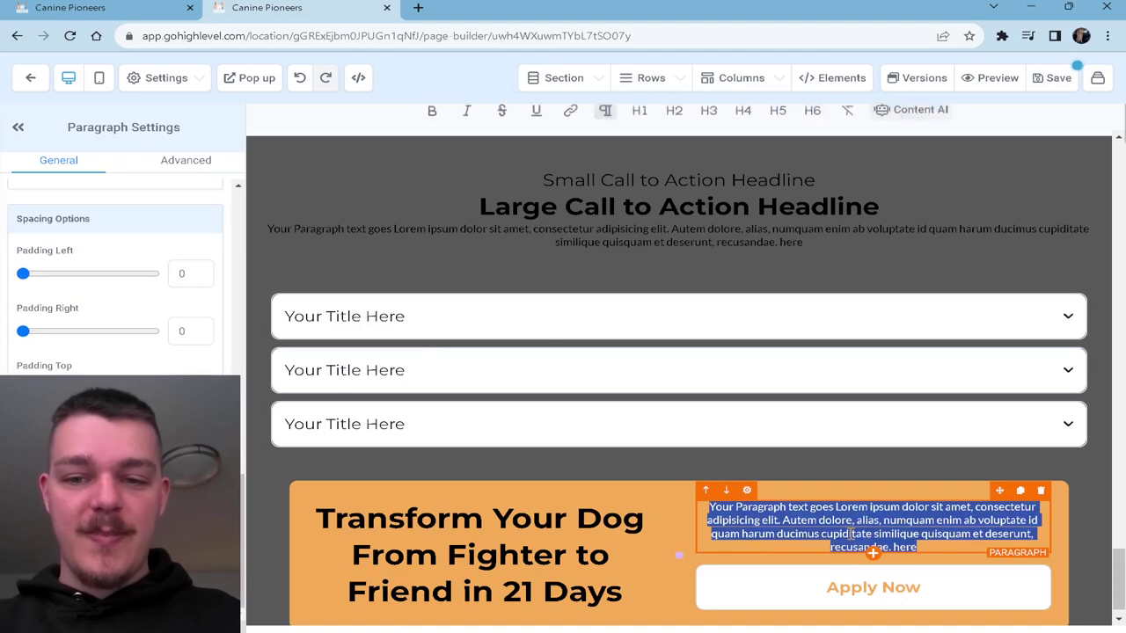
pyautogui.click(588, 555)
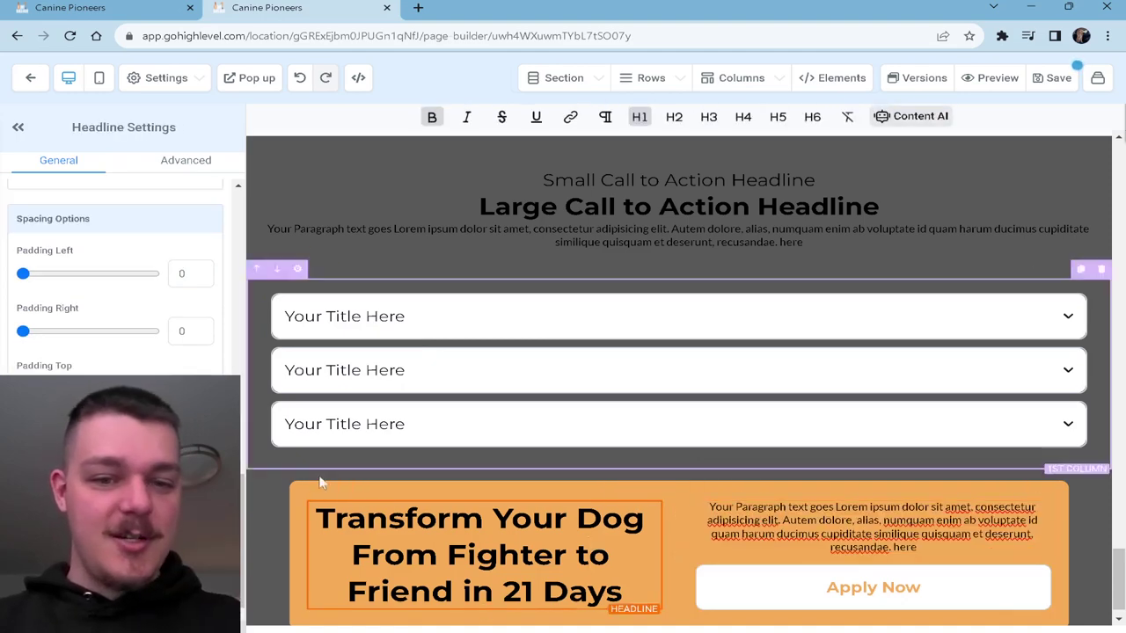
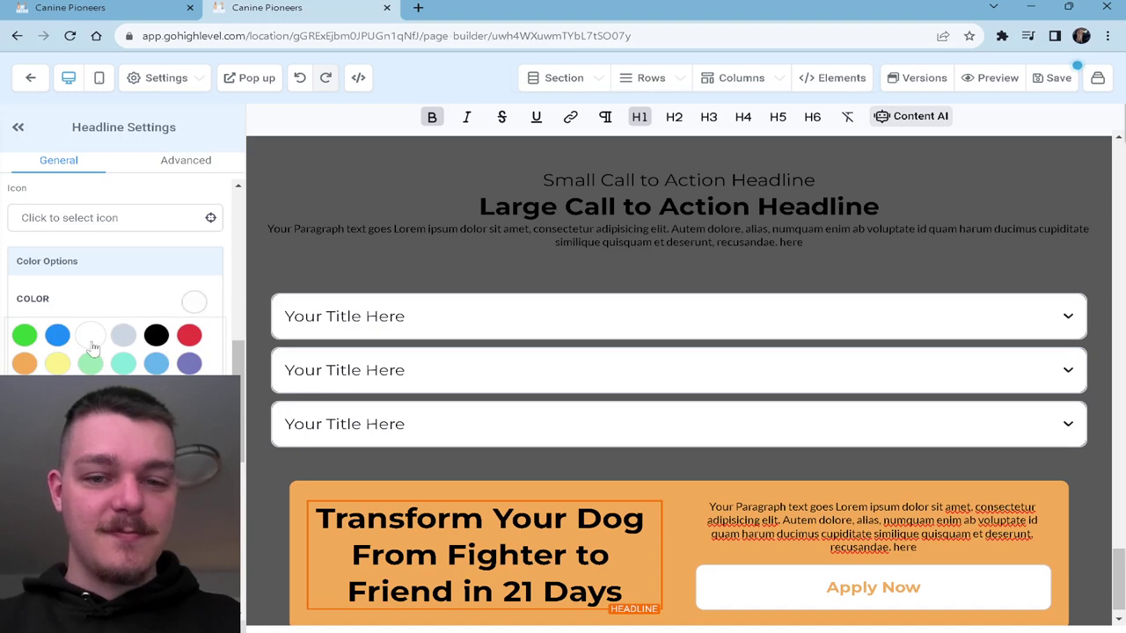
pyautogui.click(193, 302)
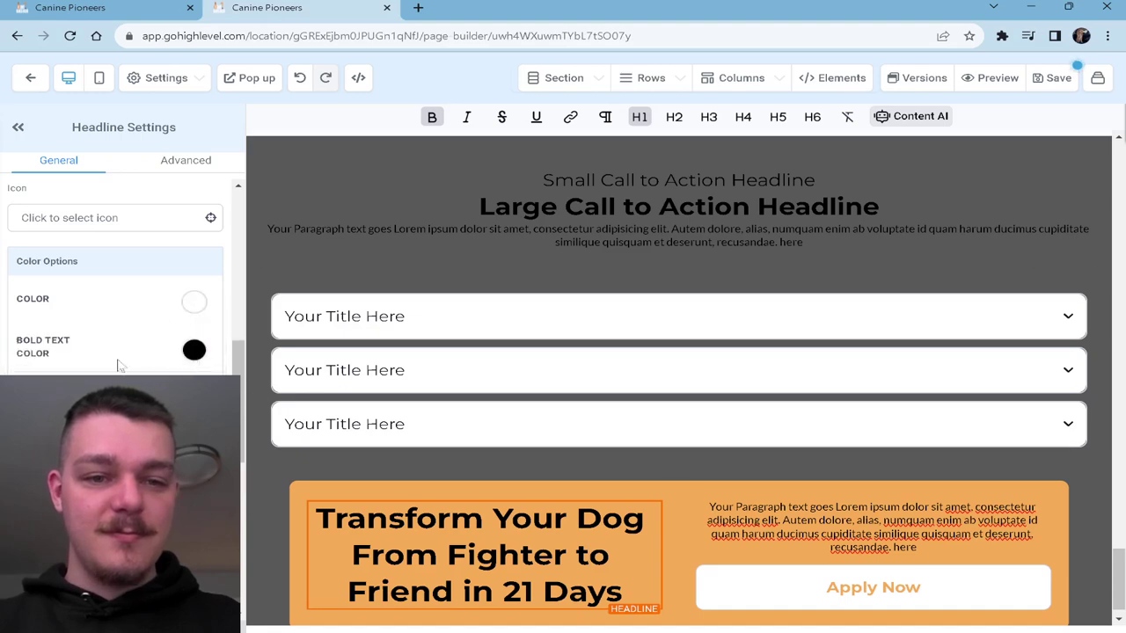
# - Color the paragraph in the orange call-to-action box white and align it left
pyautogui.click(853, 519)
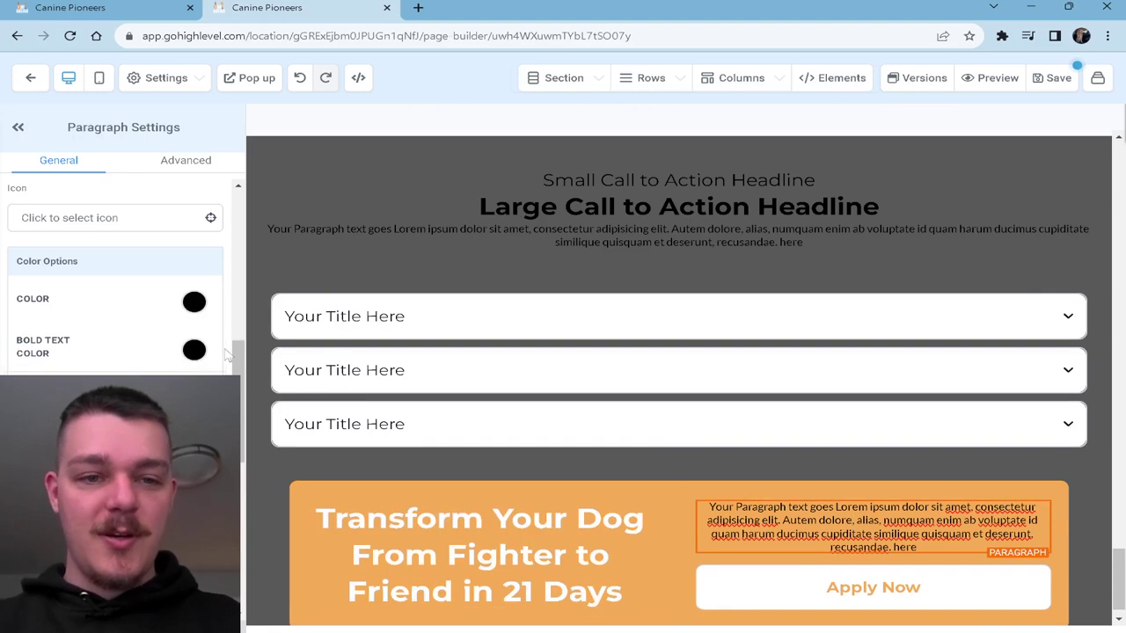
pyautogui.click(196, 302)
pyautogui.click(91, 335)
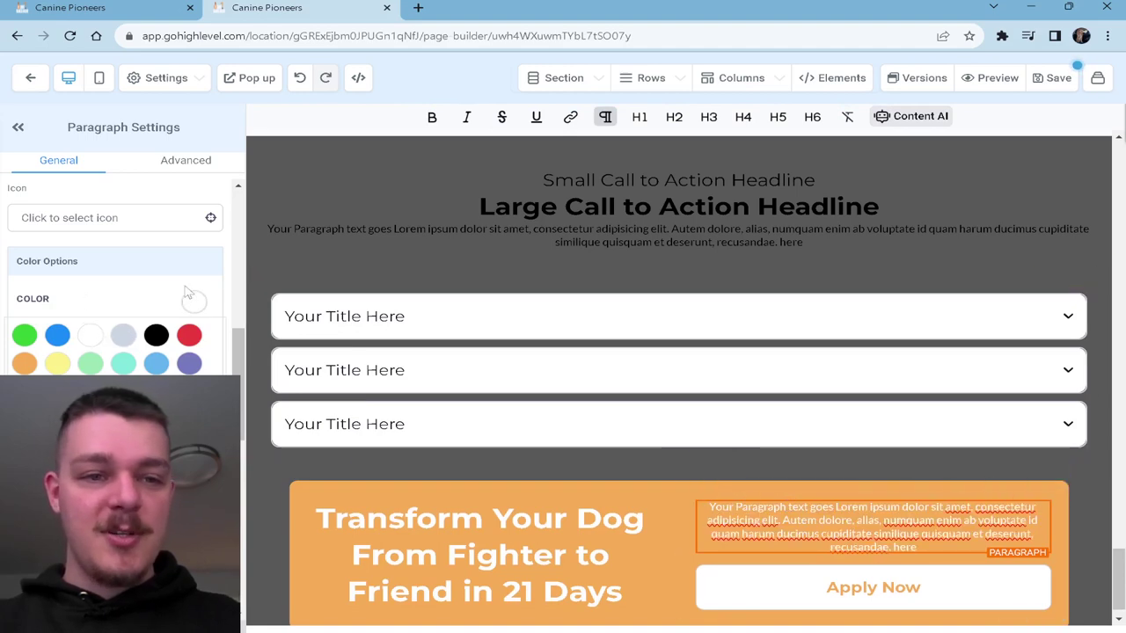
pyautogui.scroll(1, 188, 289)
pyautogui.scroll(-5, 150, 319)
pyautogui.scroll(1, 44, 342)
pyautogui.click(33, 332)
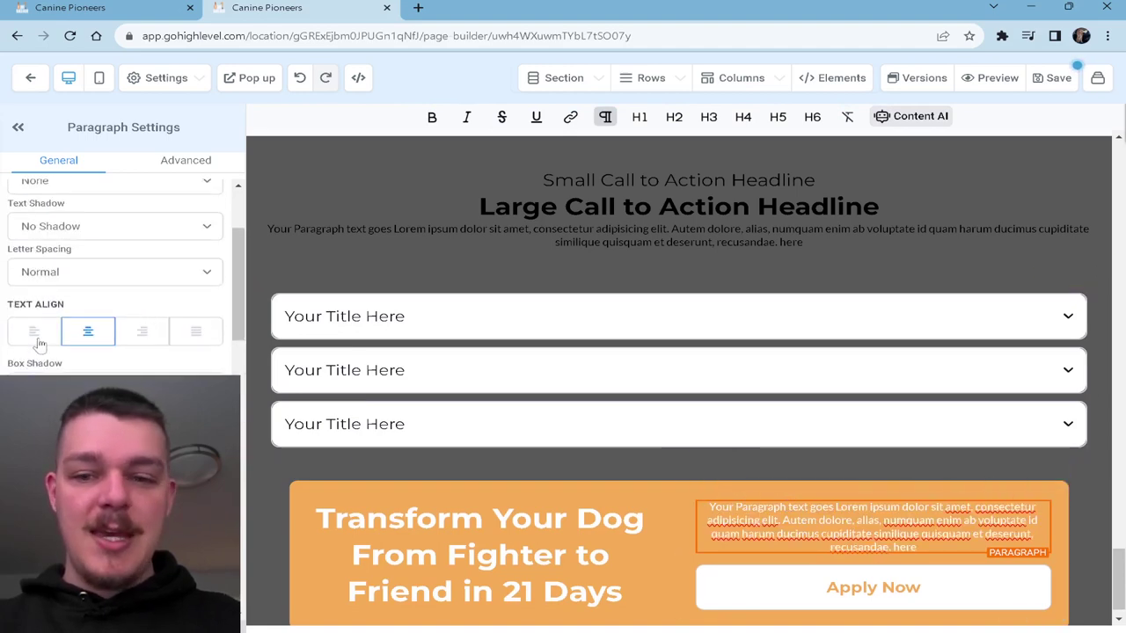
pyautogui.scroll(1, 658, 427)
# - Replace the large headline above the FAQ element with "Frequently Asked Questions"
pyautogui.click(598, 364)
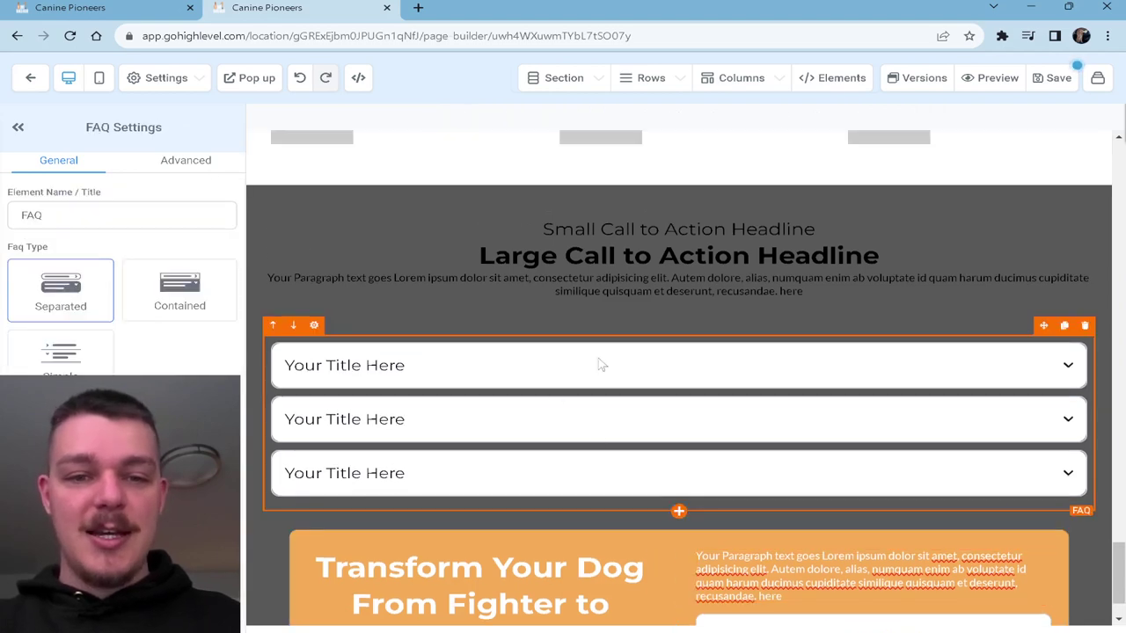
pyautogui.click(651, 255)
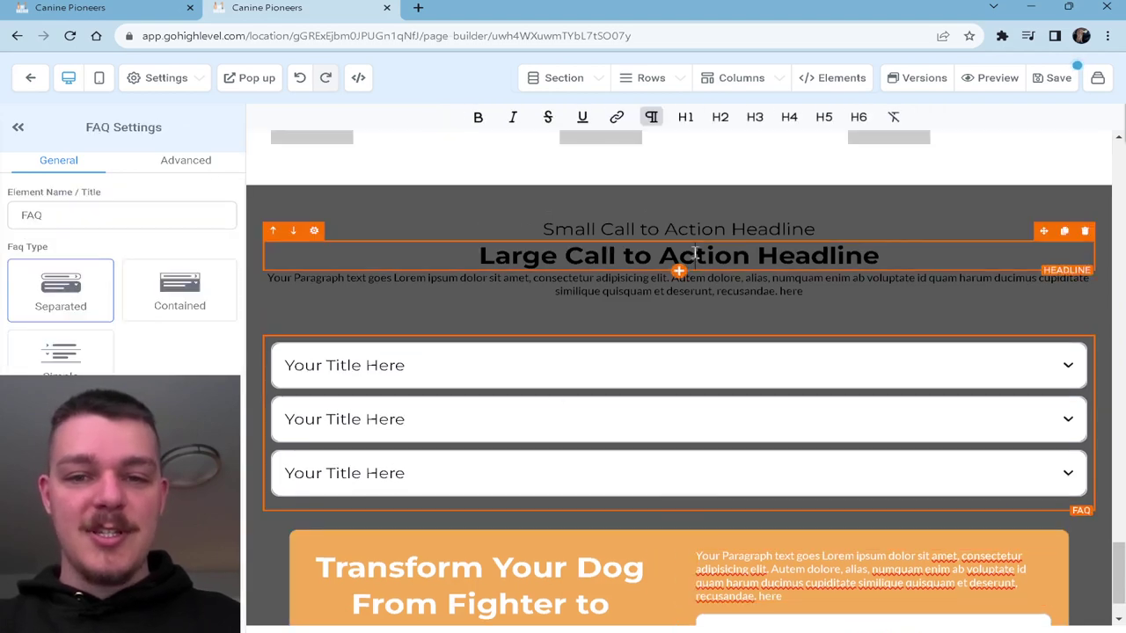
pyautogui.tripleClick(744, 260)
pyautogui.write('Fre')
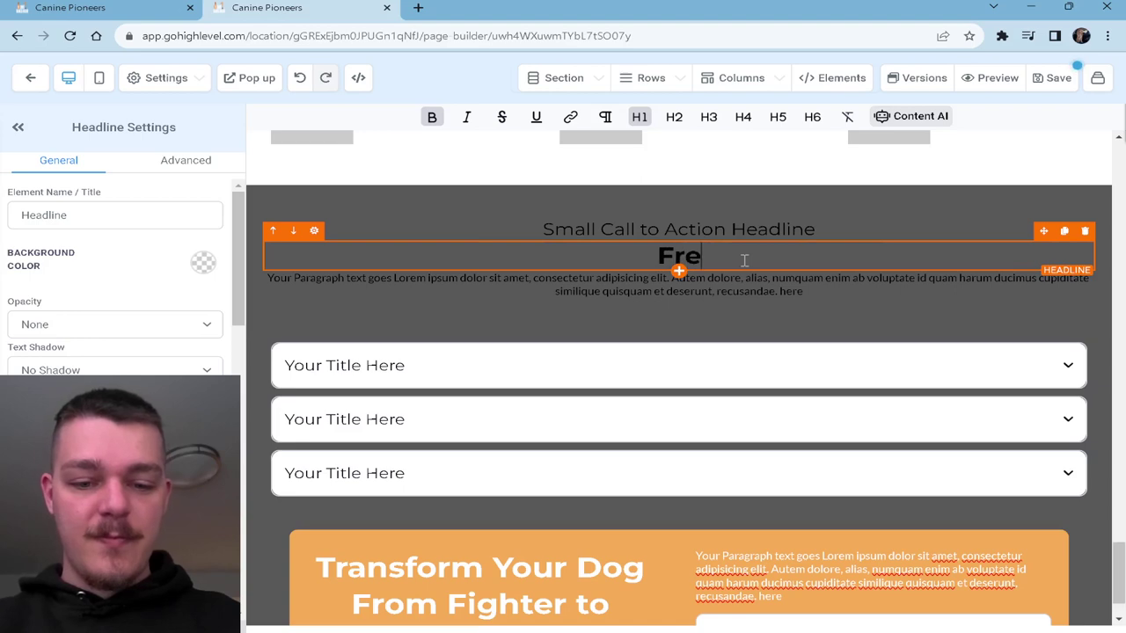
pyautogui.write('quently Asked')
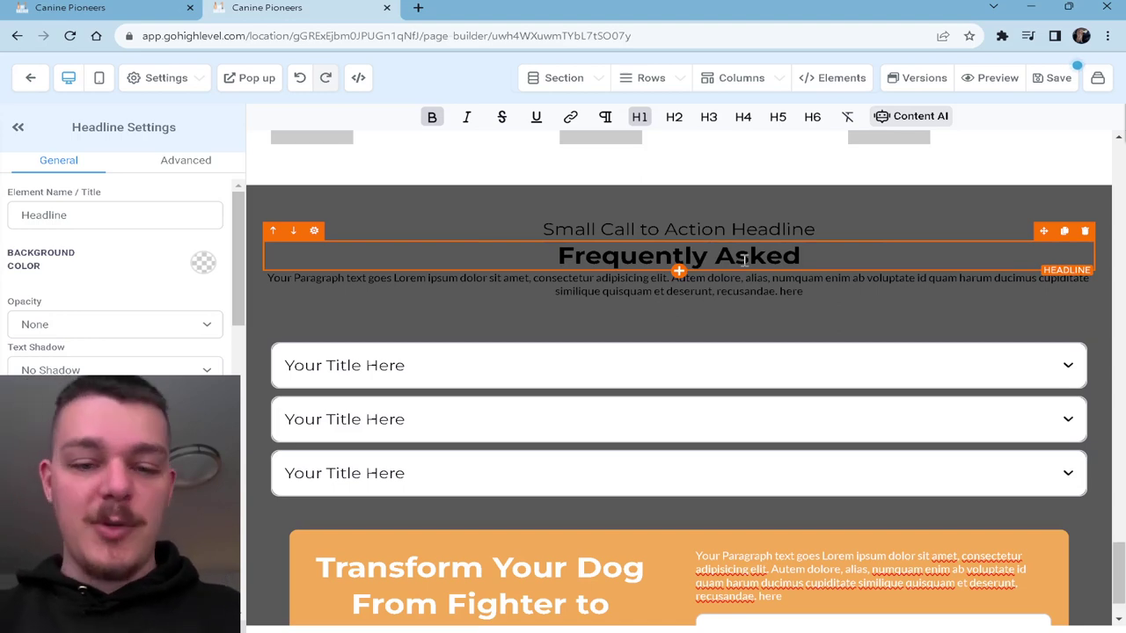
pyautogui.write(' Questions')
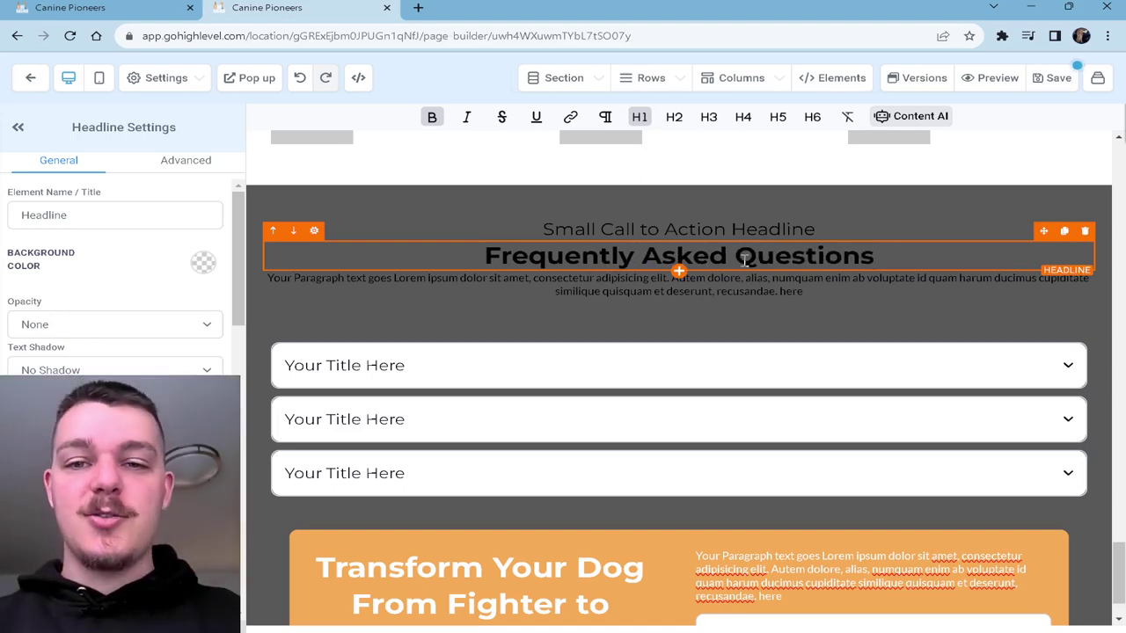
# - Replace the small headline above "Frequently Asked Questions" with "Still Not Sure?"
pyautogui.tripleClick(677, 228)
pyautogui.write('Stil')
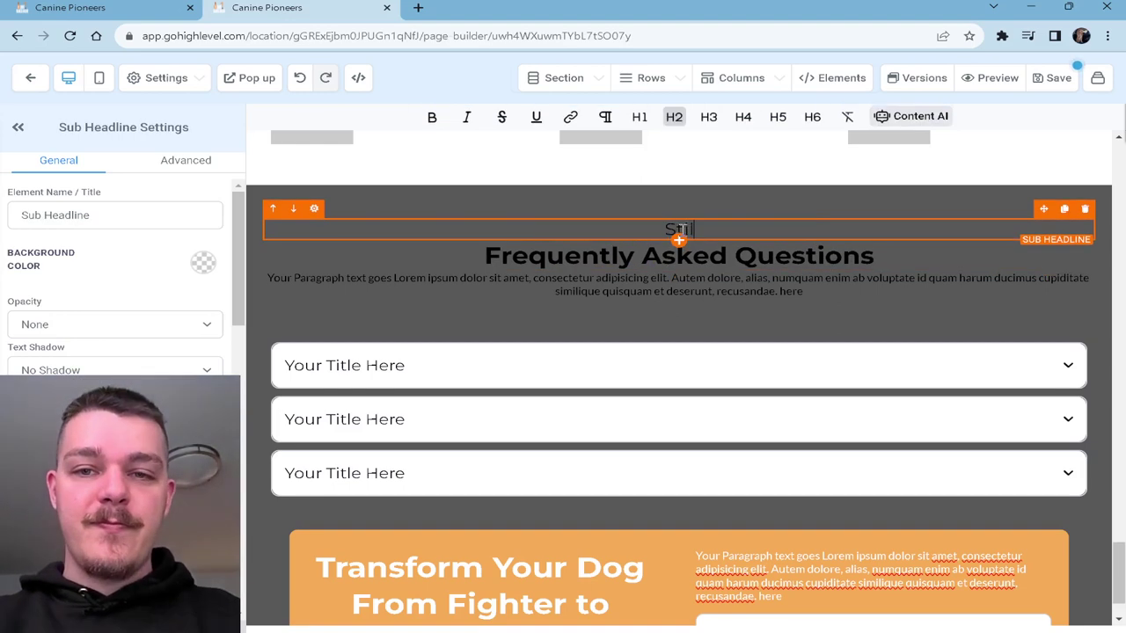
pyautogui.write('l Not Sure?')
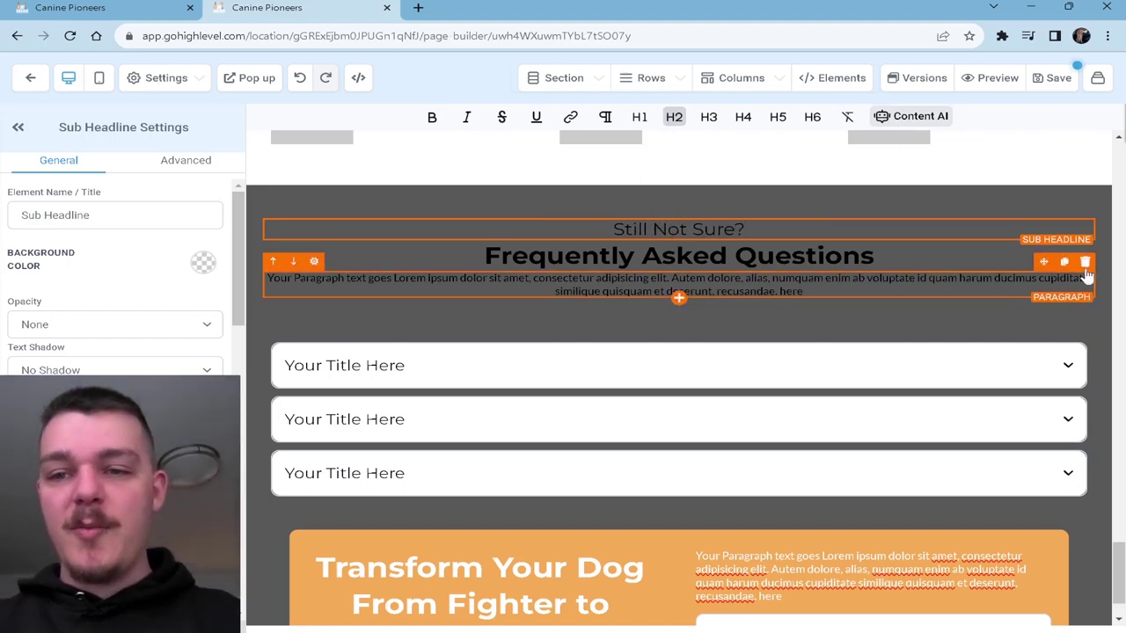
# - Delete the paragraph below "Frequently Asked Questions" and reduce the top spacing of the heading row and the FAQ row
pyautogui.click(1085, 263)
pyautogui.click(774, 296)
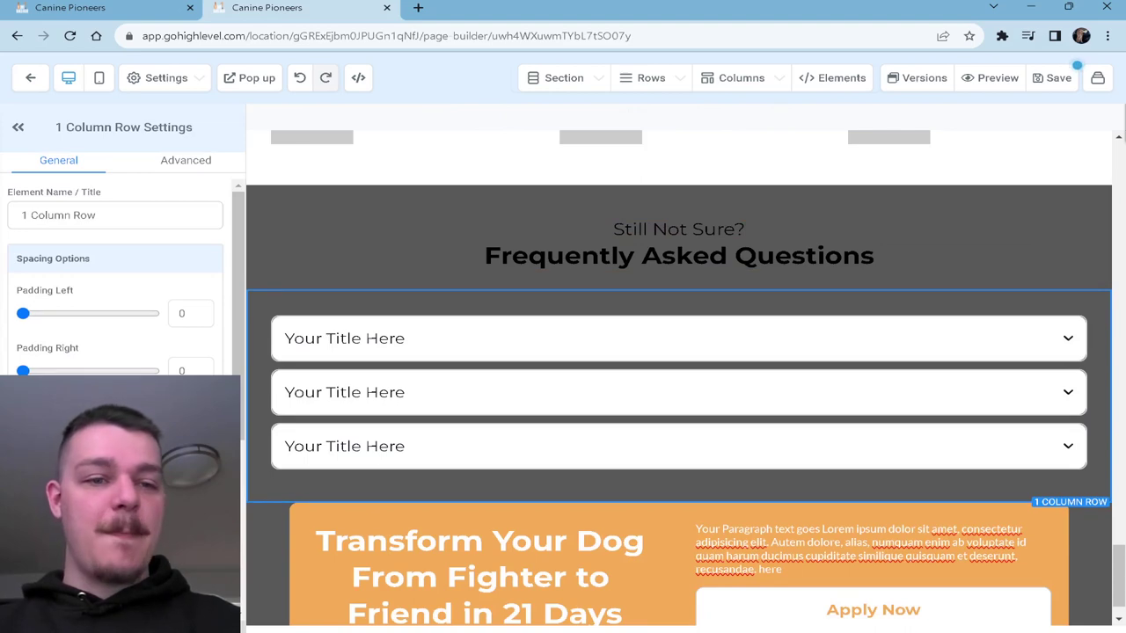
pyautogui.click(583, 282)
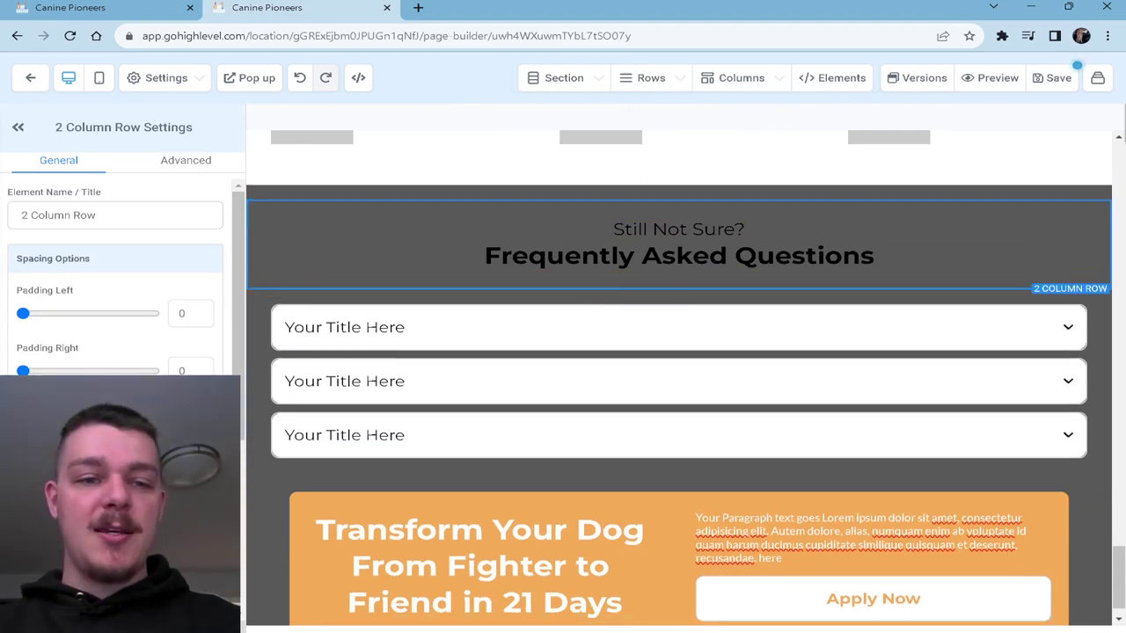
# - Try the Simple type on the FAQ element and switch it back to Separated
pyautogui.click(656, 321)
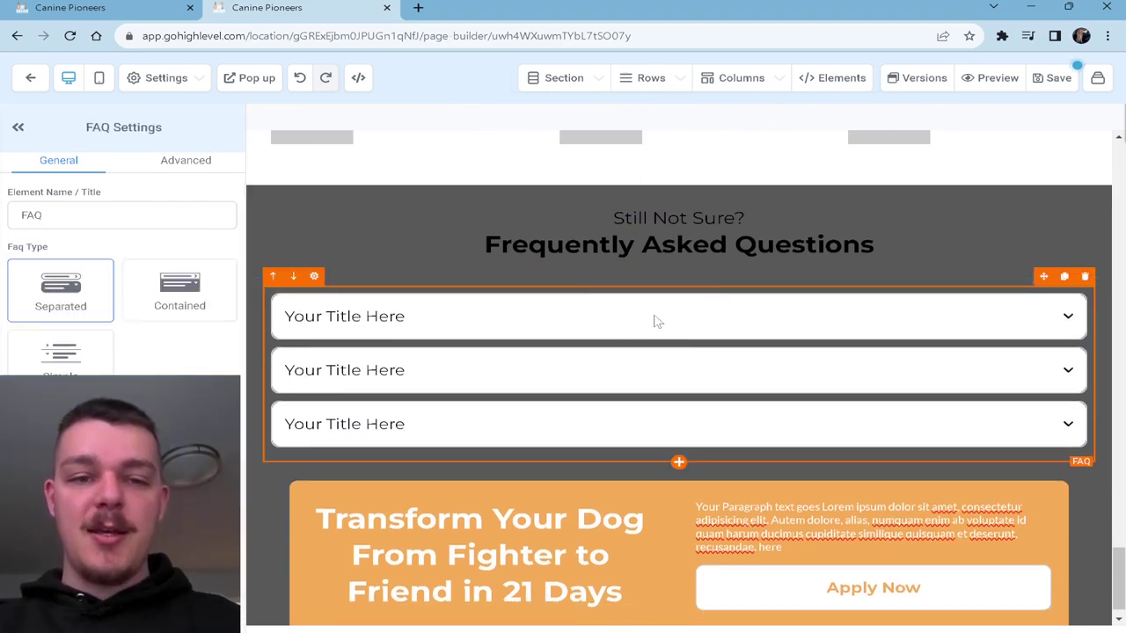
pyautogui.click(61, 354)
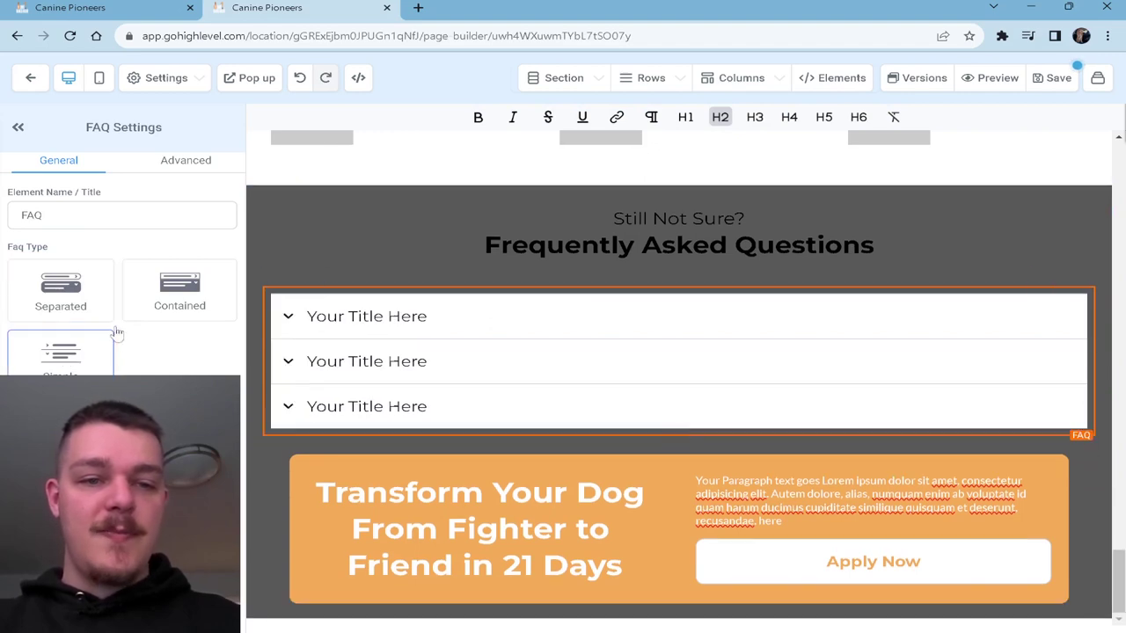
pyautogui.click(61, 310)
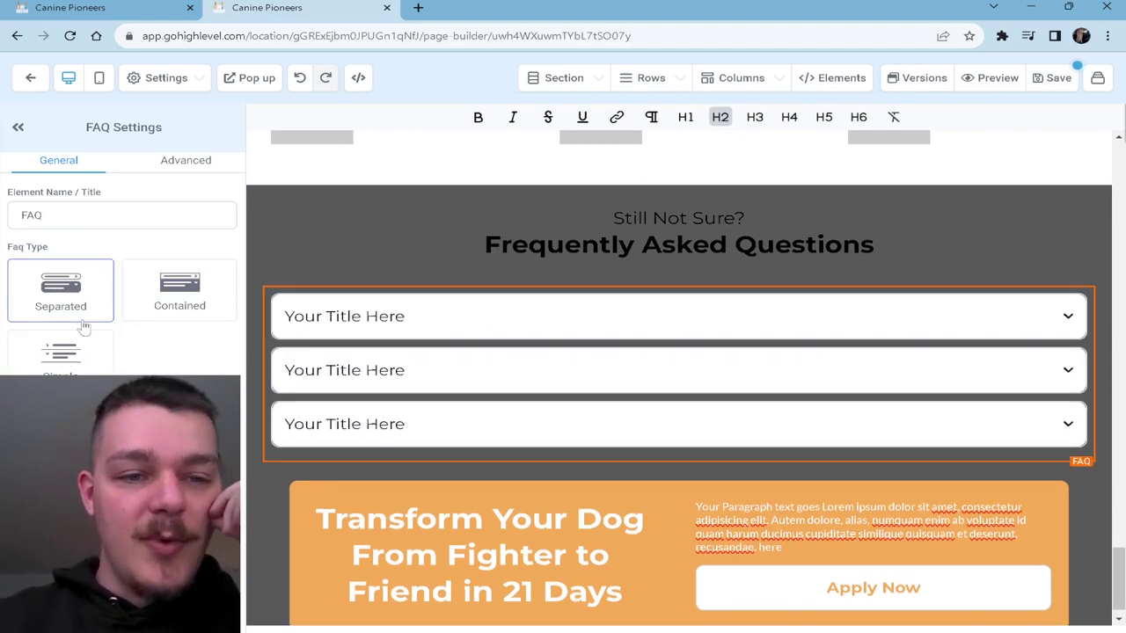
# - Make the closed title background of the FAQ element transparent in its advanced color options
pyautogui.click(195, 167)
pyautogui.click(161, 221)
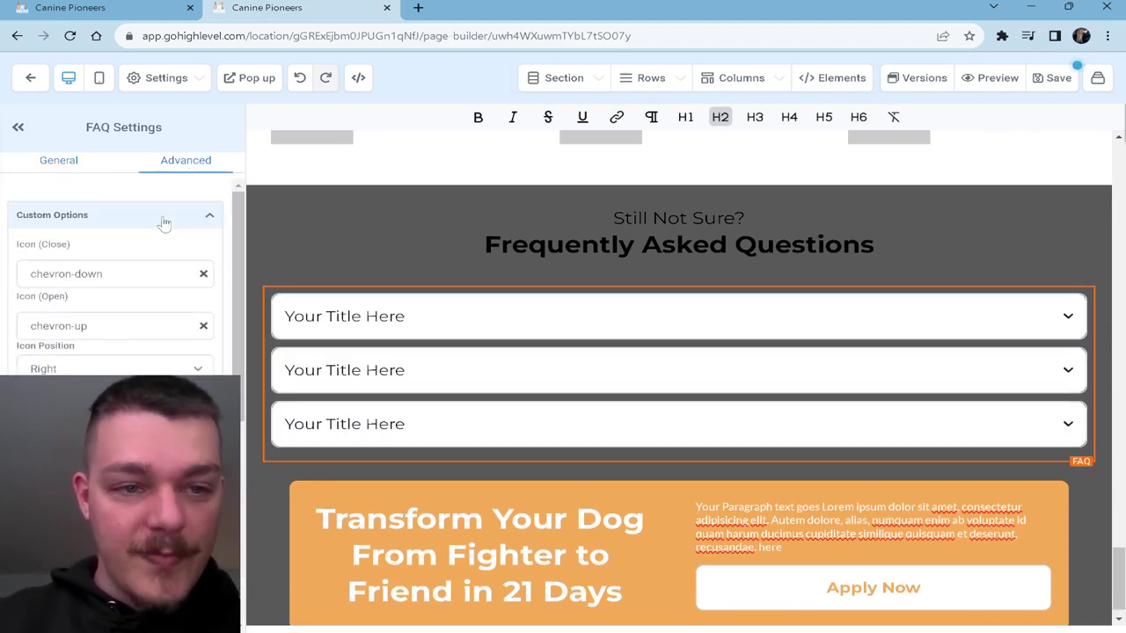
pyautogui.click(161, 220)
pyautogui.click(112, 258)
pyautogui.scroll(-1, 132, 352)
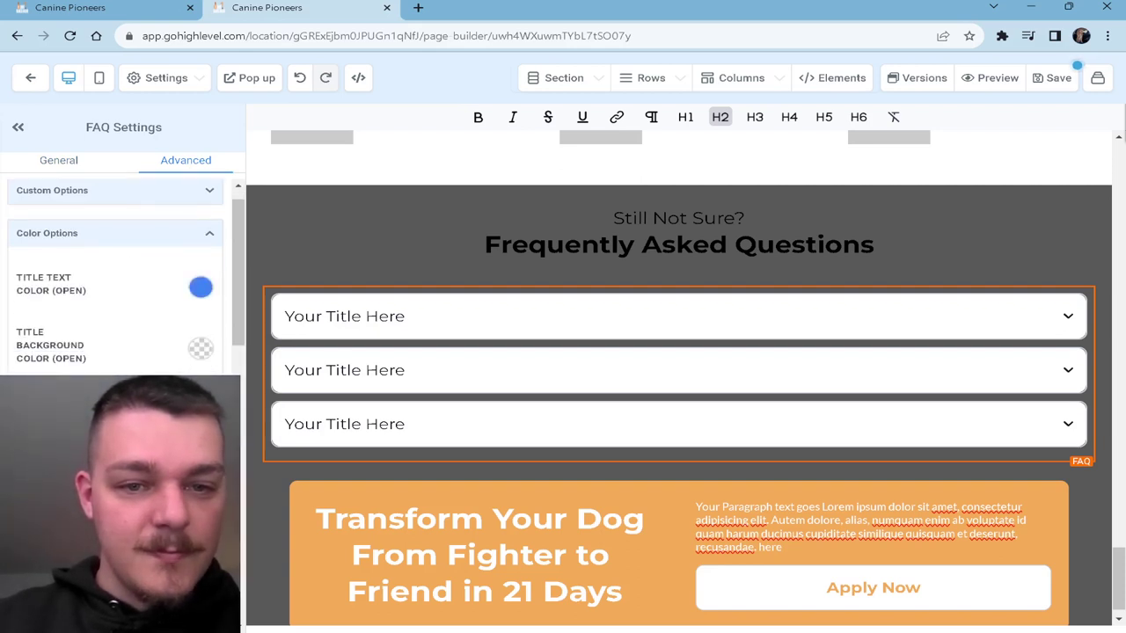
pyautogui.scroll(-2, 163, 356)
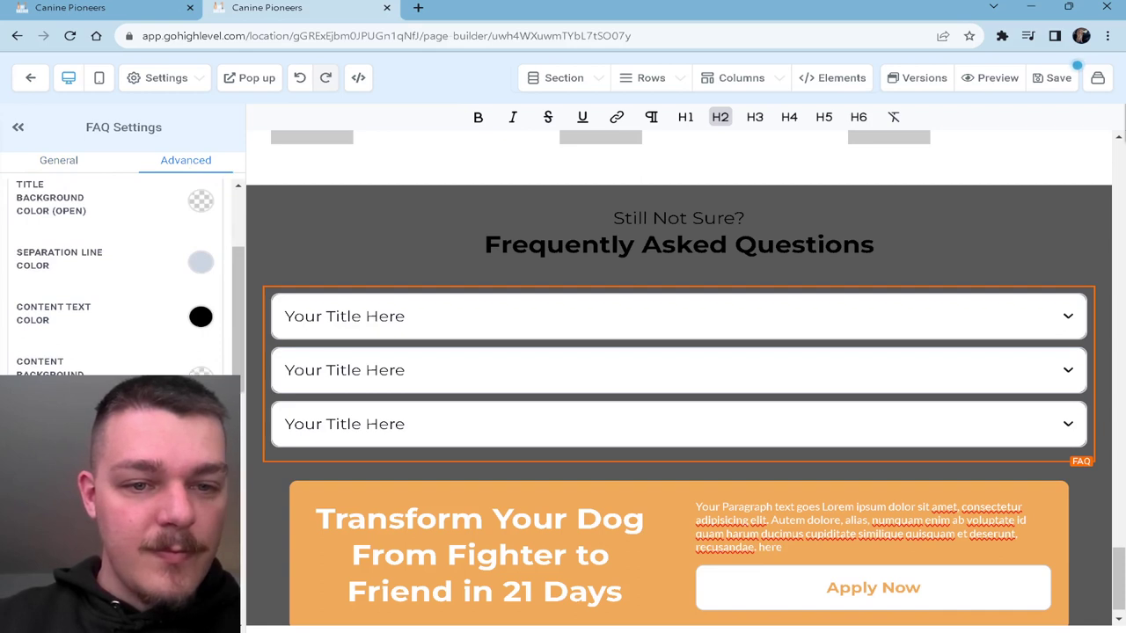
pyautogui.scroll(-2, 123, 273)
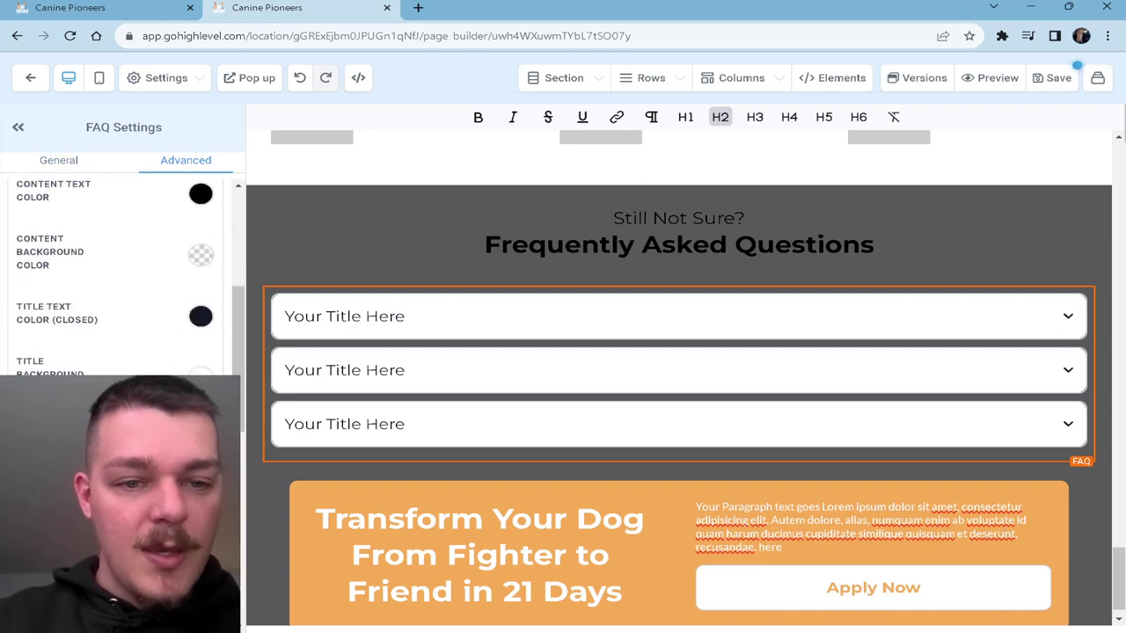
pyautogui.scroll(-1, 202, 356)
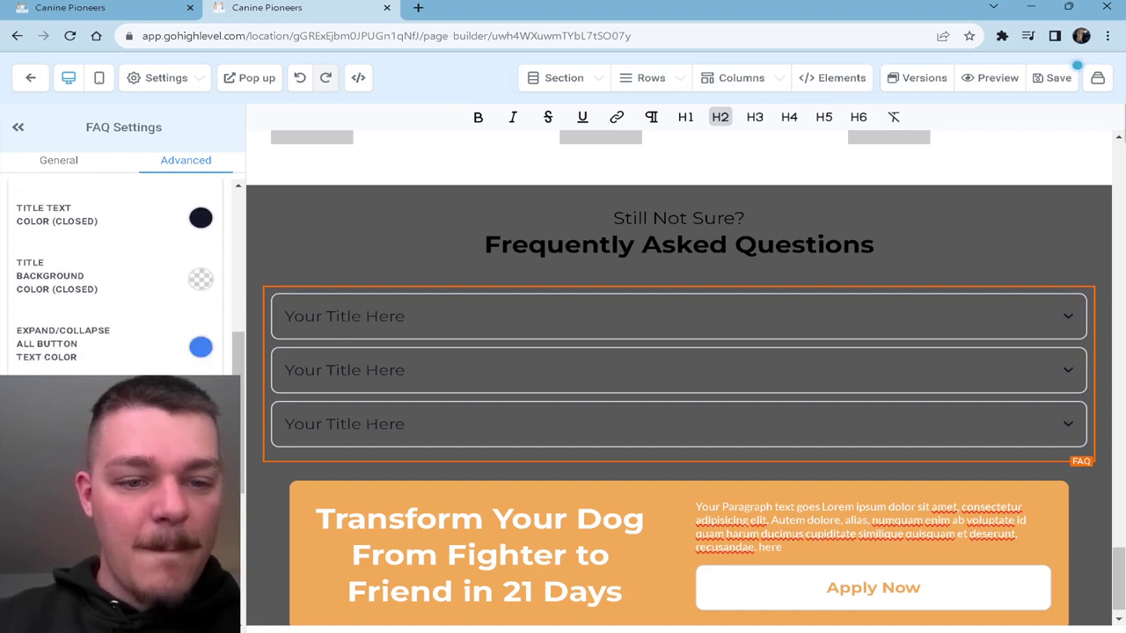
# - Make the separation line color of the FAQ element transparent
pyautogui.scroll(-3, 114, 282)
pyautogui.scroll(6, 114, 281)
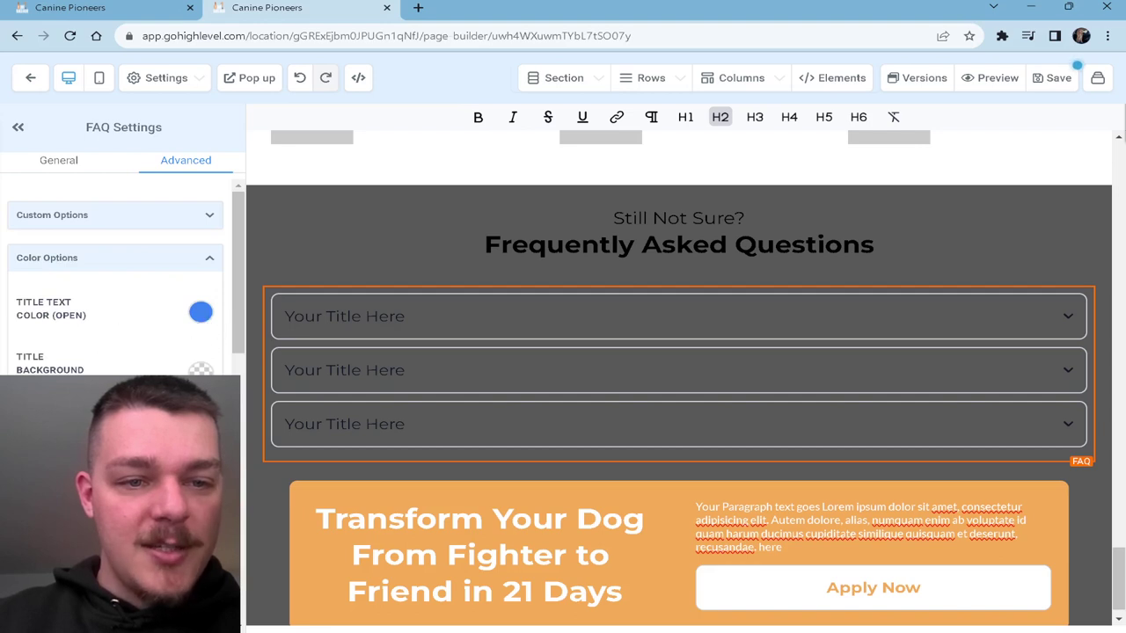
pyautogui.scroll(-1, 204, 368)
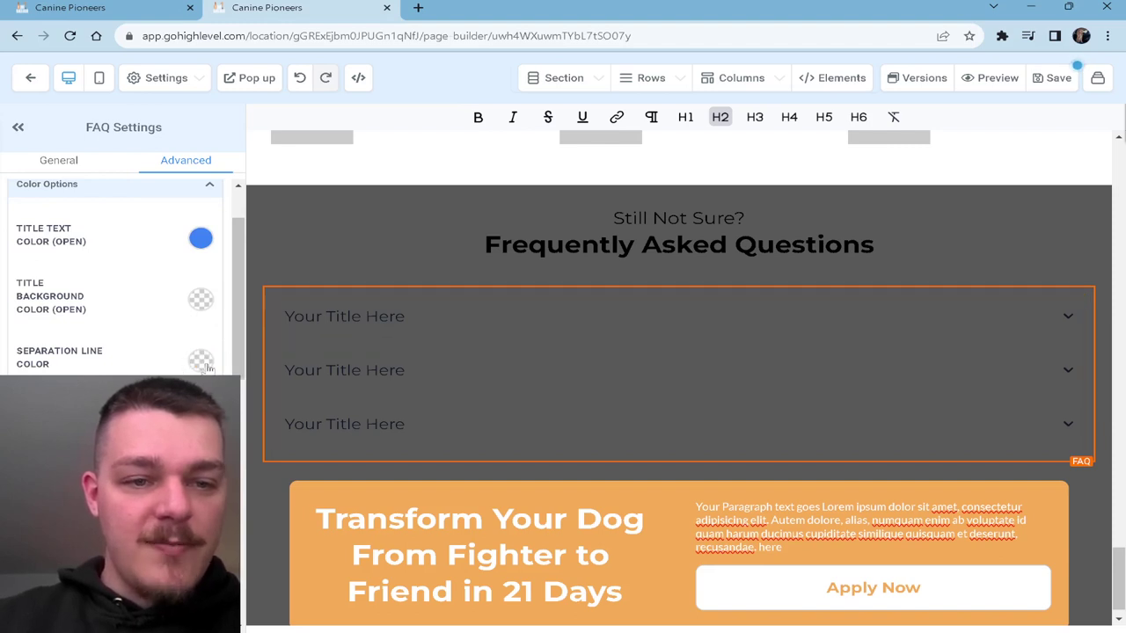
# - Set the FAQ content text color to white and the closed title text color to orange
pyautogui.scroll(-1, 113, 362)
pyautogui.click(200, 341)
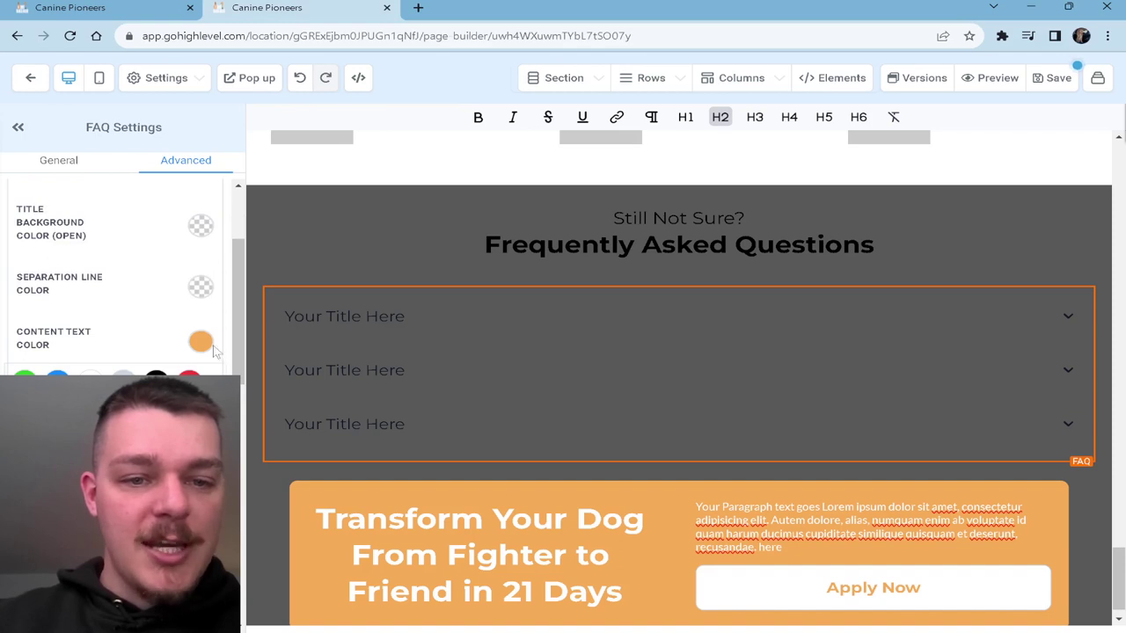
pyautogui.click(91, 378)
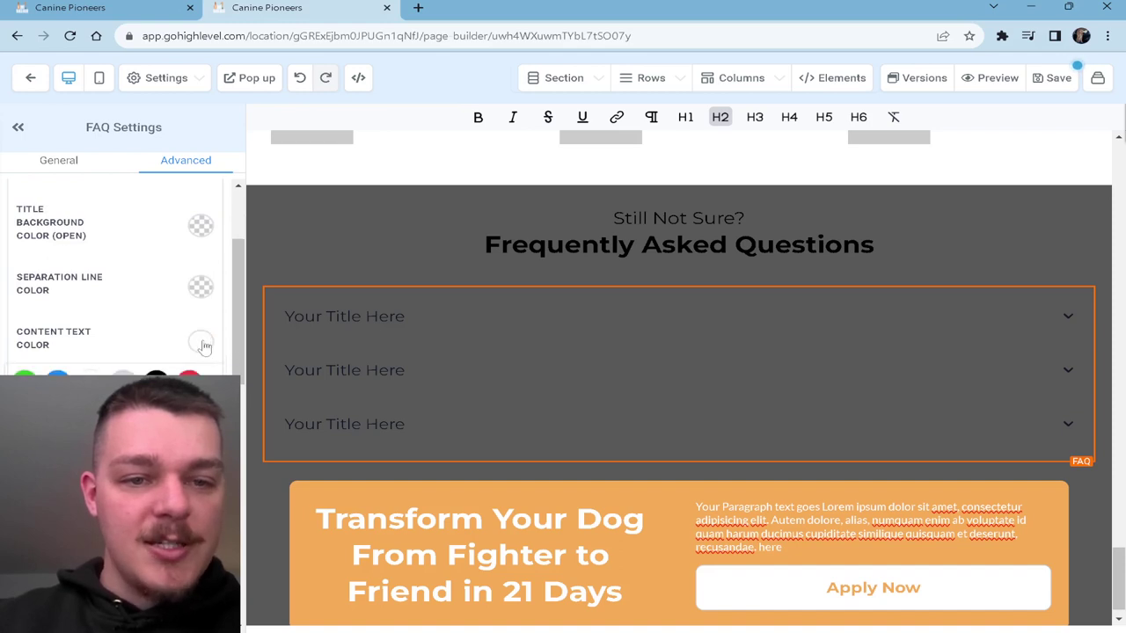
pyautogui.scroll(-1, 165, 329)
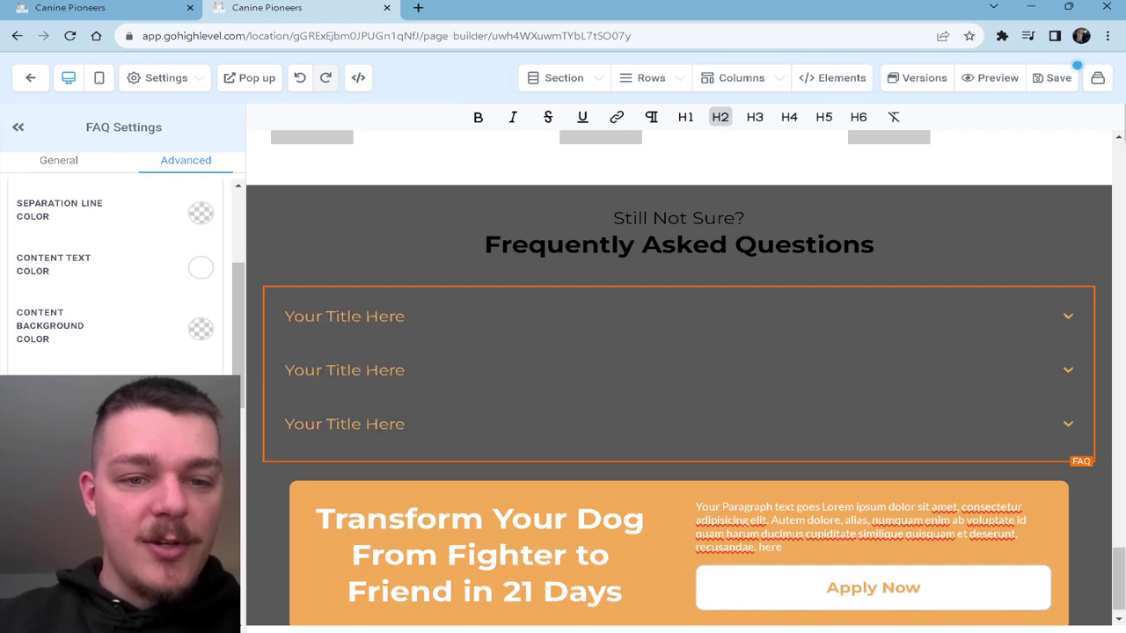
pyautogui.scroll(-2, 138, 352)
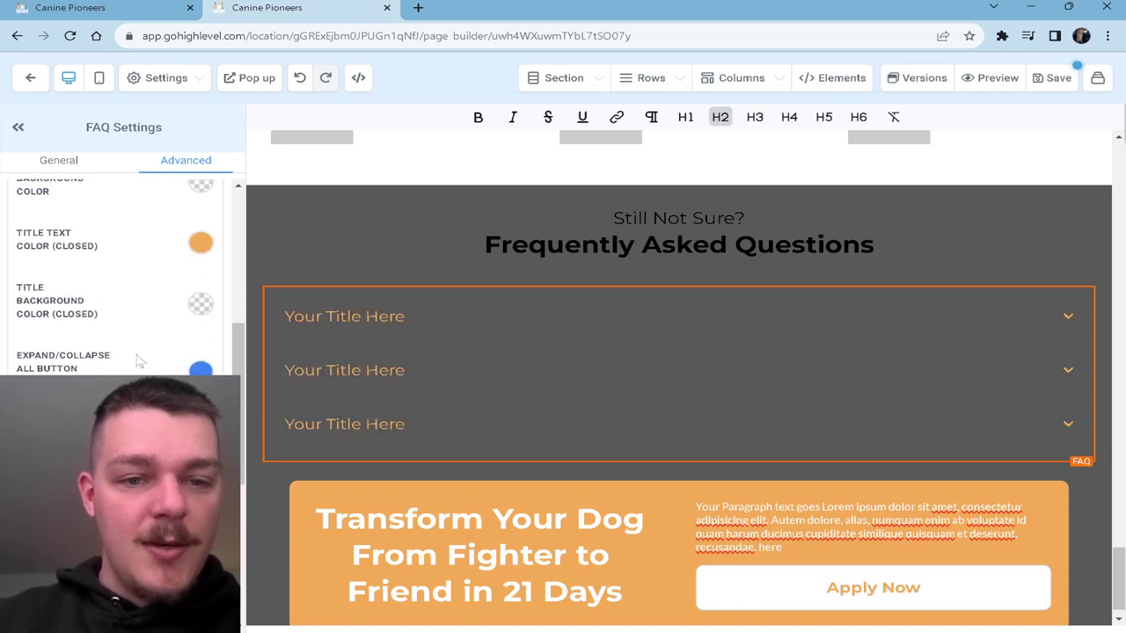
# - Remove the placeholder image from the first FAQ item's content
pyautogui.click(55, 160)
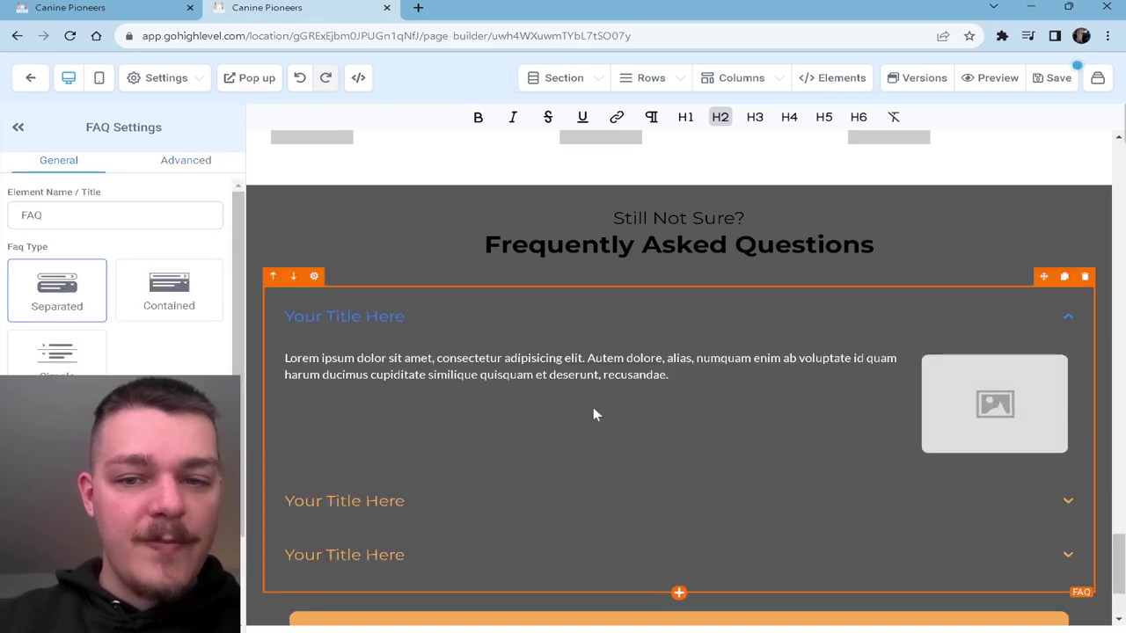
pyautogui.scroll(-1, 878, 384)
pyautogui.scroll(-2, 114, 264)
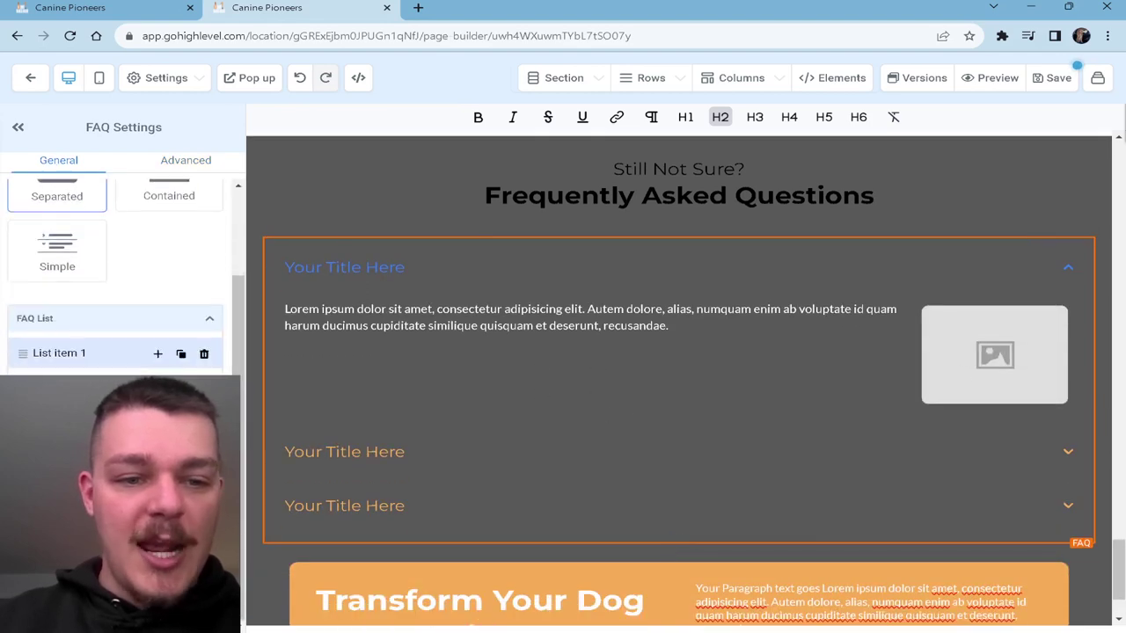
pyautogui.scroll(1, 114, 263)
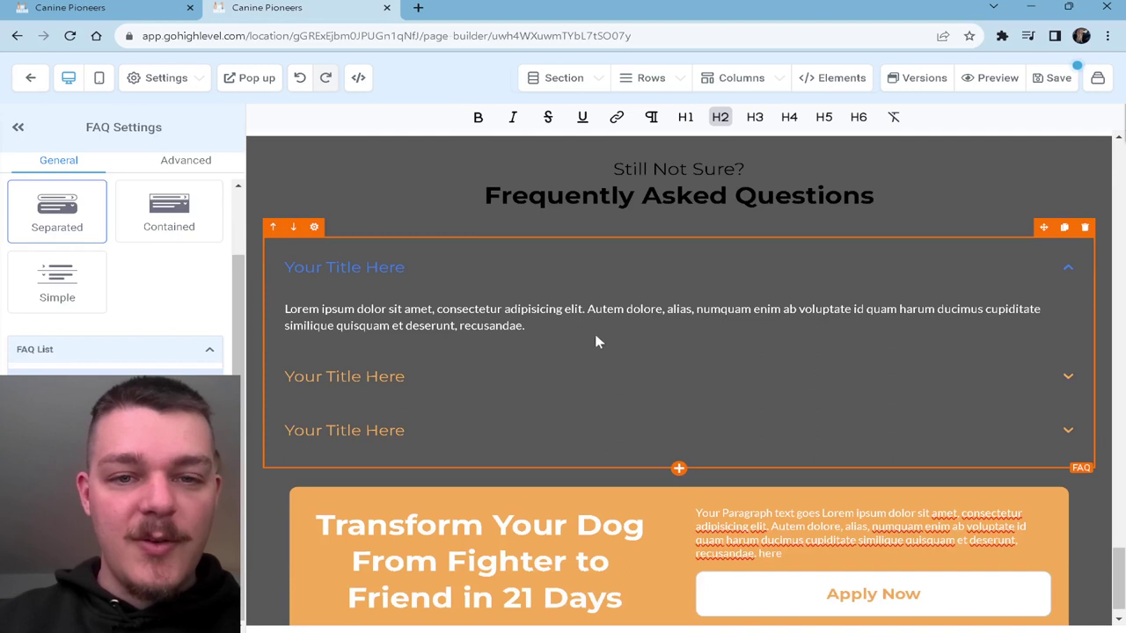
# - Try orange for the FAQ's open title text color and settle on white
pyautogui.click(183, 160)
pyautogui.scroll(1, 170, 296)
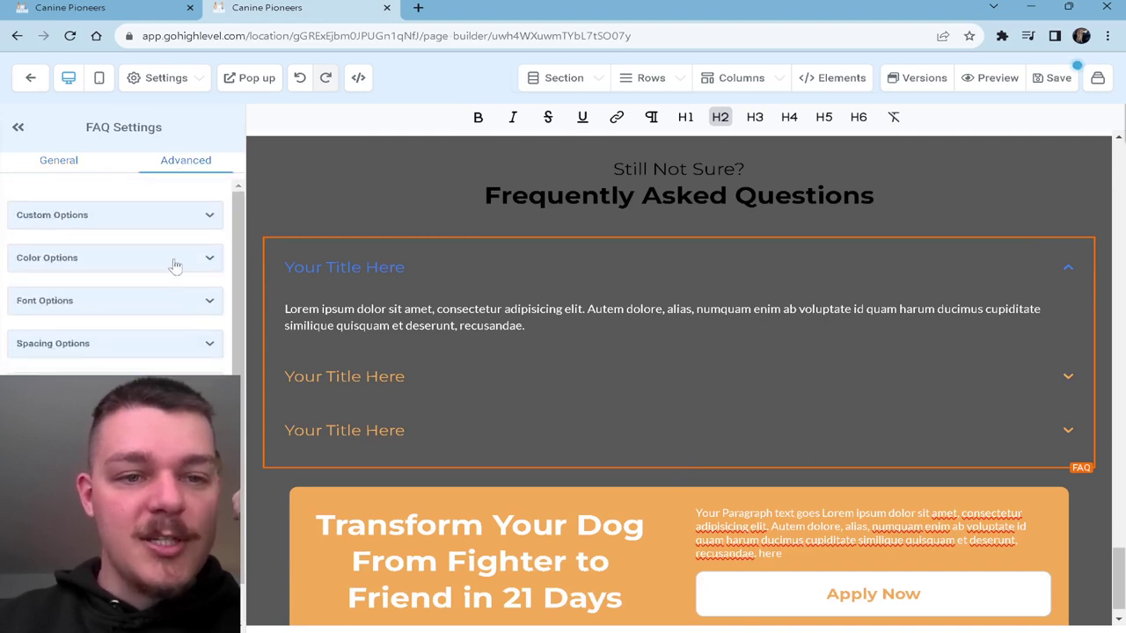
pyautogui.click(172, 258)
pyautogui.click(201, 314)
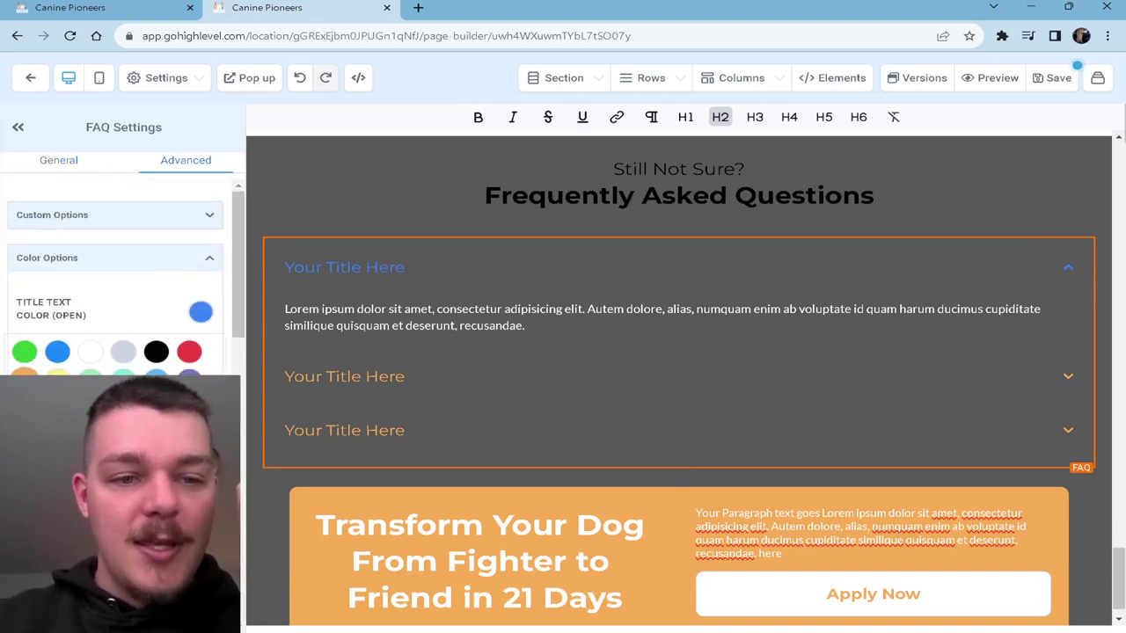
pyautogui.click(25, 380)
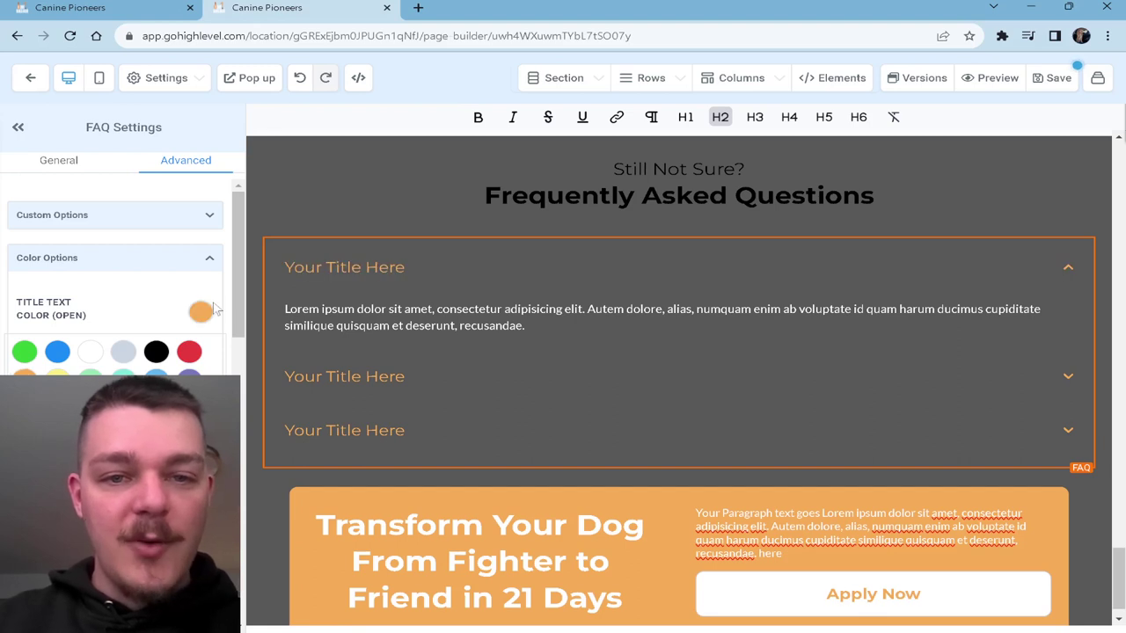
pyautogui.click(90, 352)
pyautogui.click(200, 314)
# - Try orange for the FAQ's expand/collapse all button text color and switch it back to blue
pyautogui.scroll(-5, 157, 307)
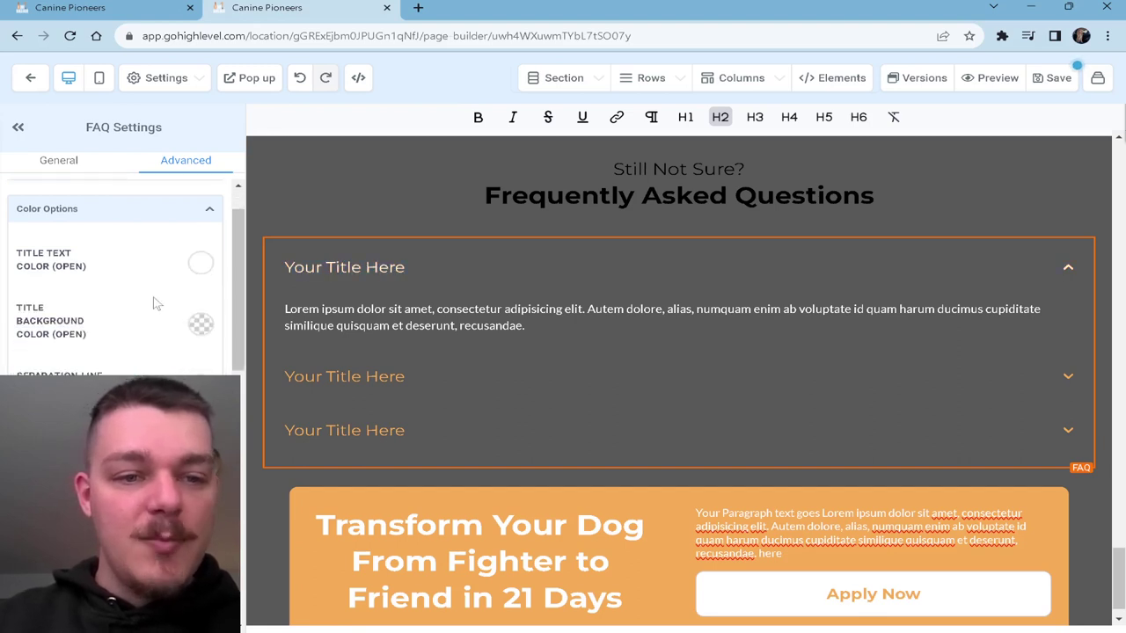
pyautogui.scroll(-2, 156, 317)
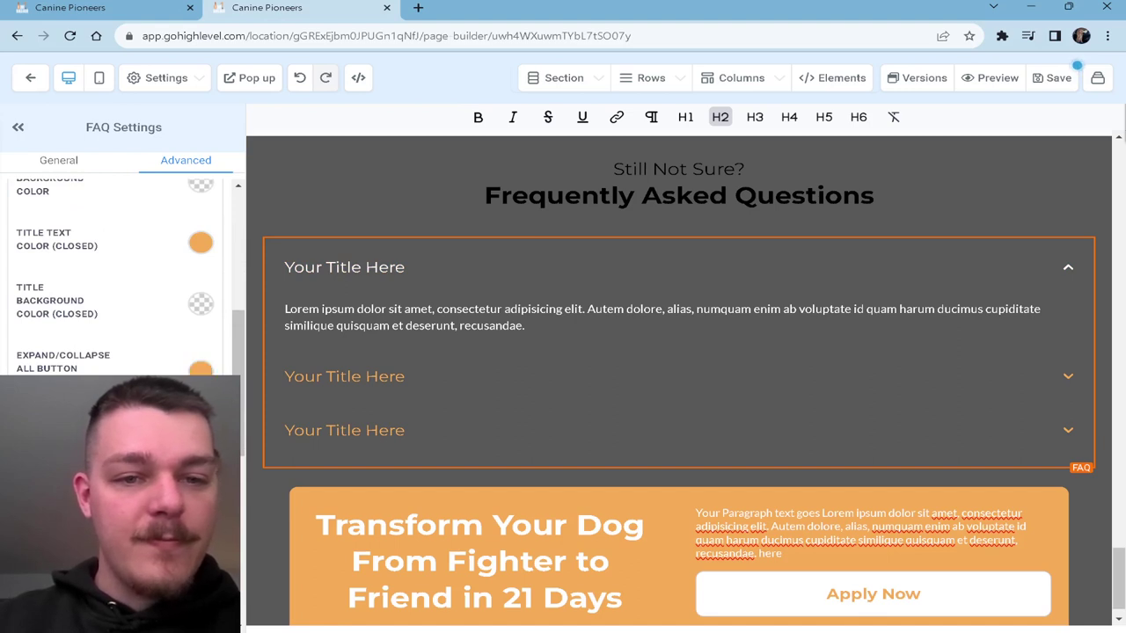
pyautogui.scroll(-3, 156, 370)
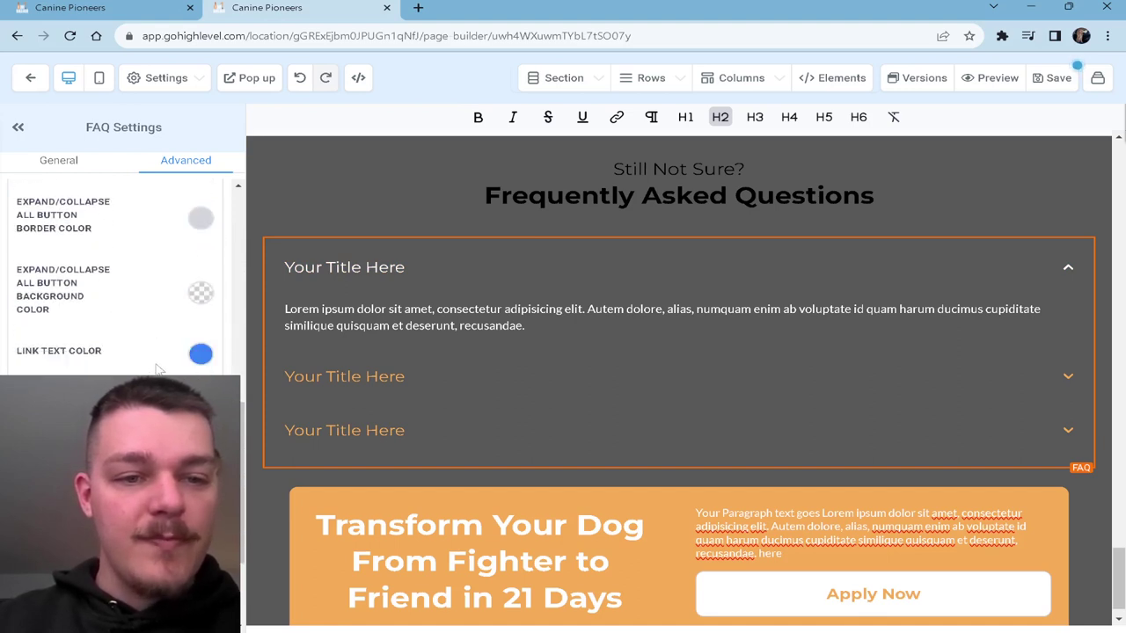
pyautogui.scroll(2, 198, 365)
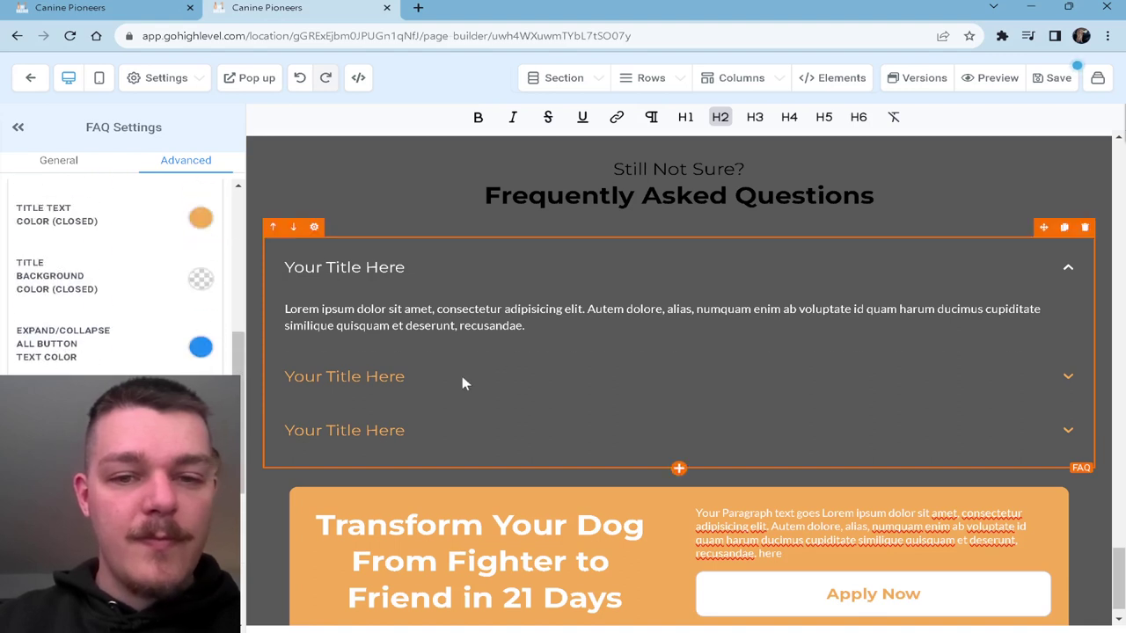
# - Replace the placeholder title of the first FAQ item with "Who would be my trainer?"
pyautogui.click(379, 376)
pyautogui.tripleClick(390, 268)
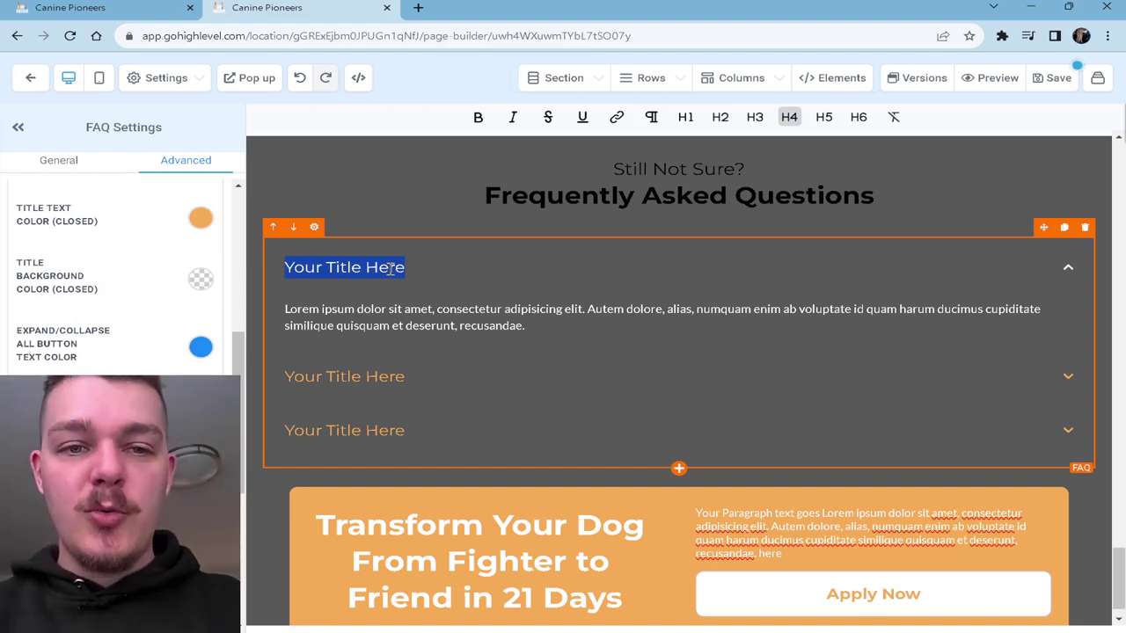
pyautogui.write('Who wou')
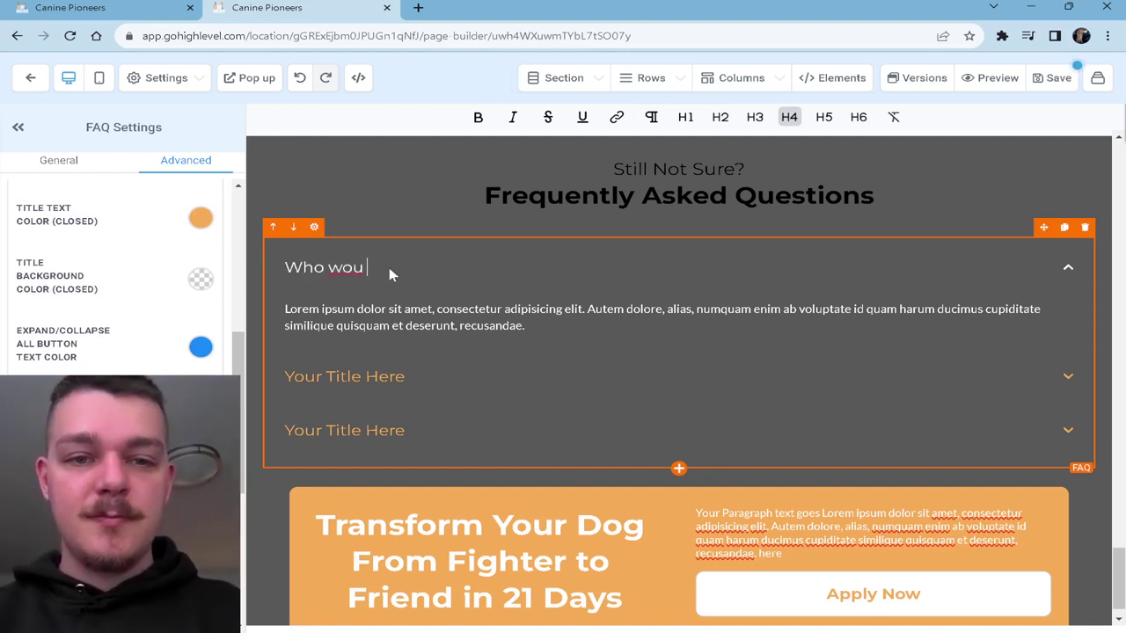
pyautogui.write('l')
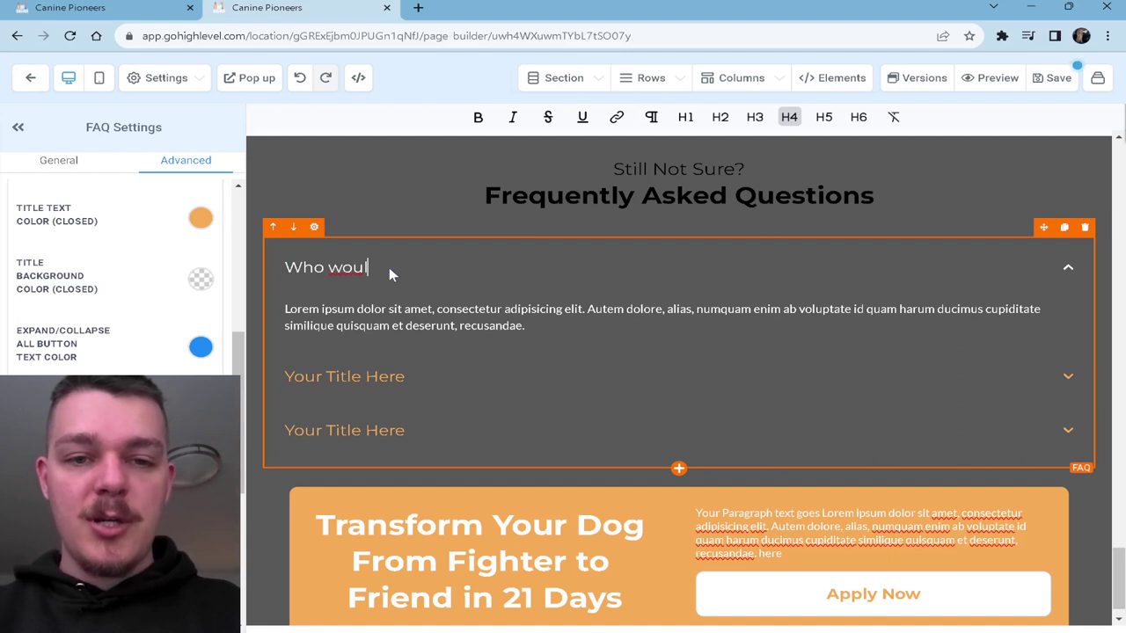
pyautogui.write('d be my')
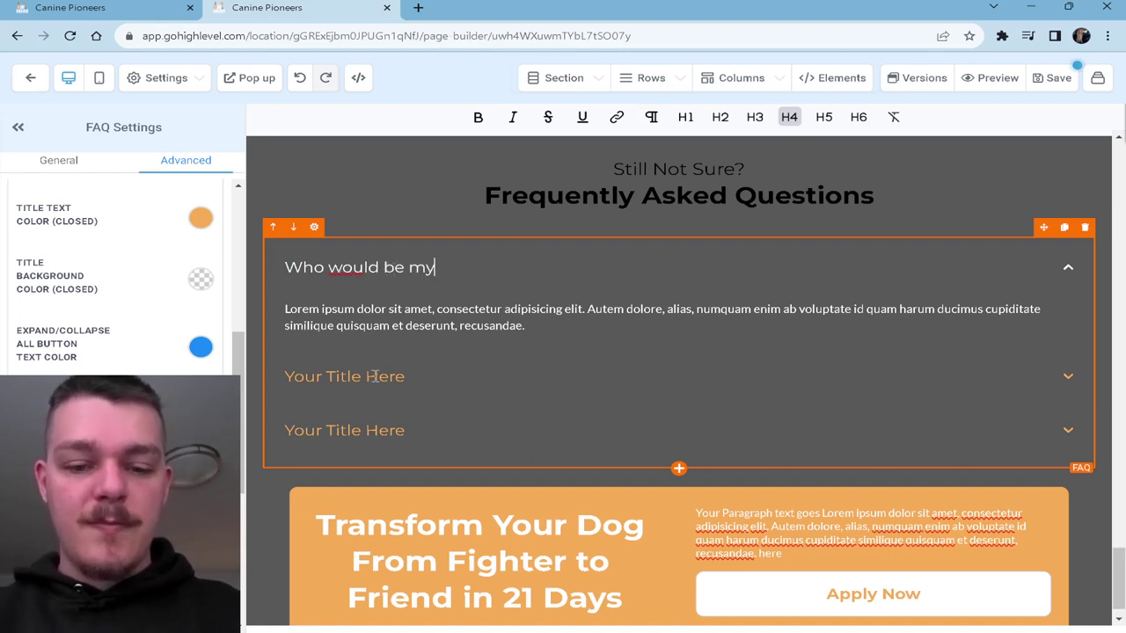
pyautogui.write(' trainer?')
# - Replace the second FAQ item's title with "What if I have problems?" and save the page
pyautogui.tripleClick(375, 376)
pyautogui.write('What if')
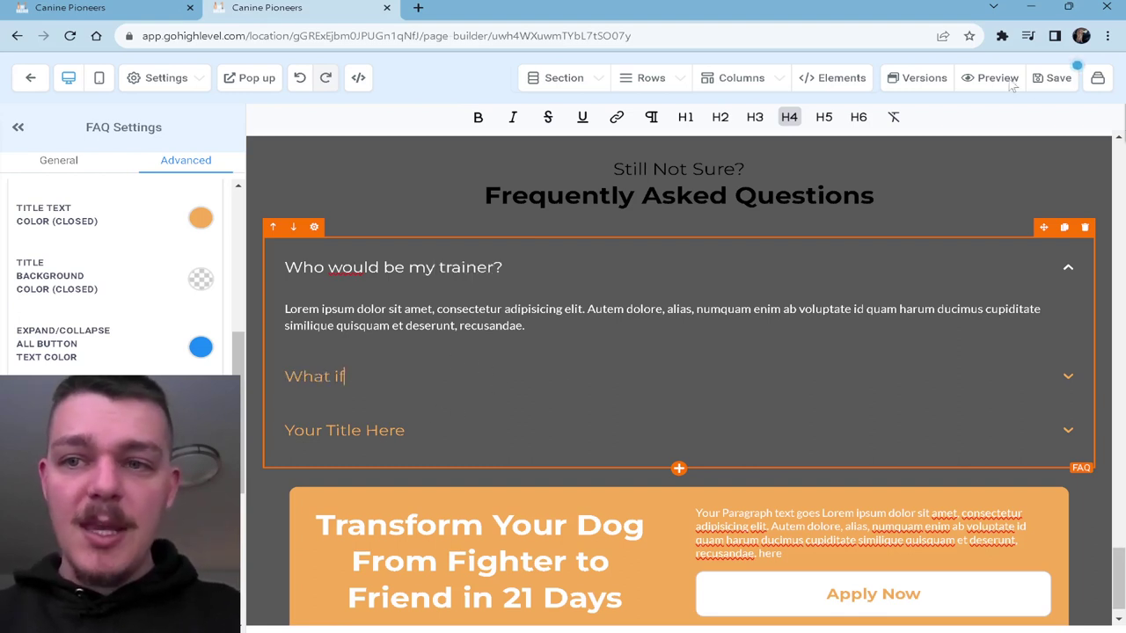
pyautogui.write('I have progblems')
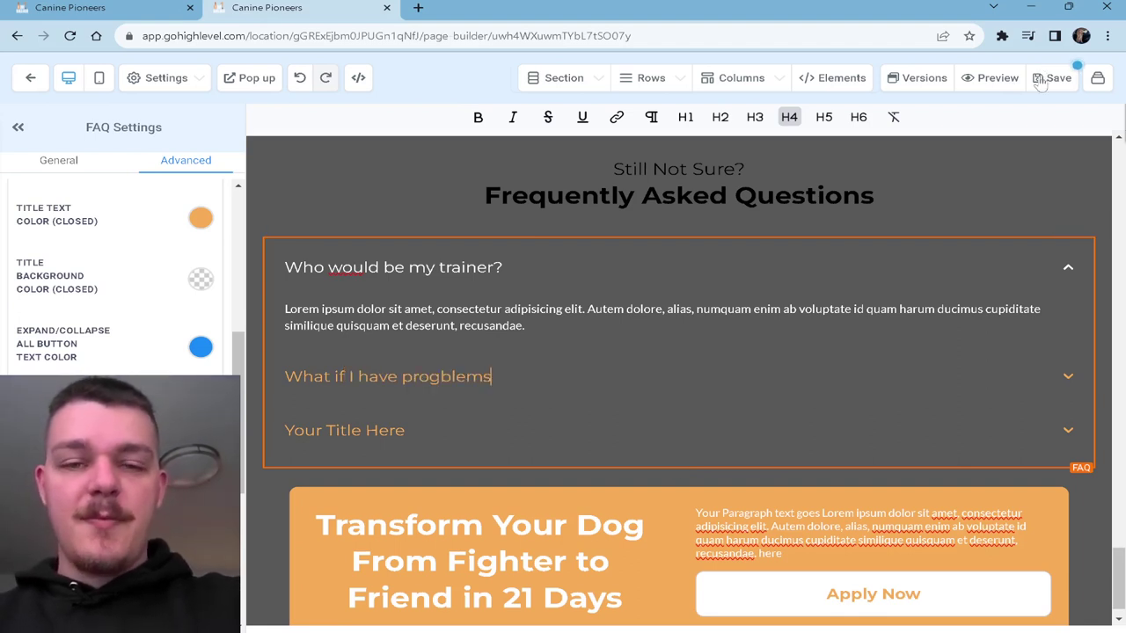
pyautogui.click(1049, 79)
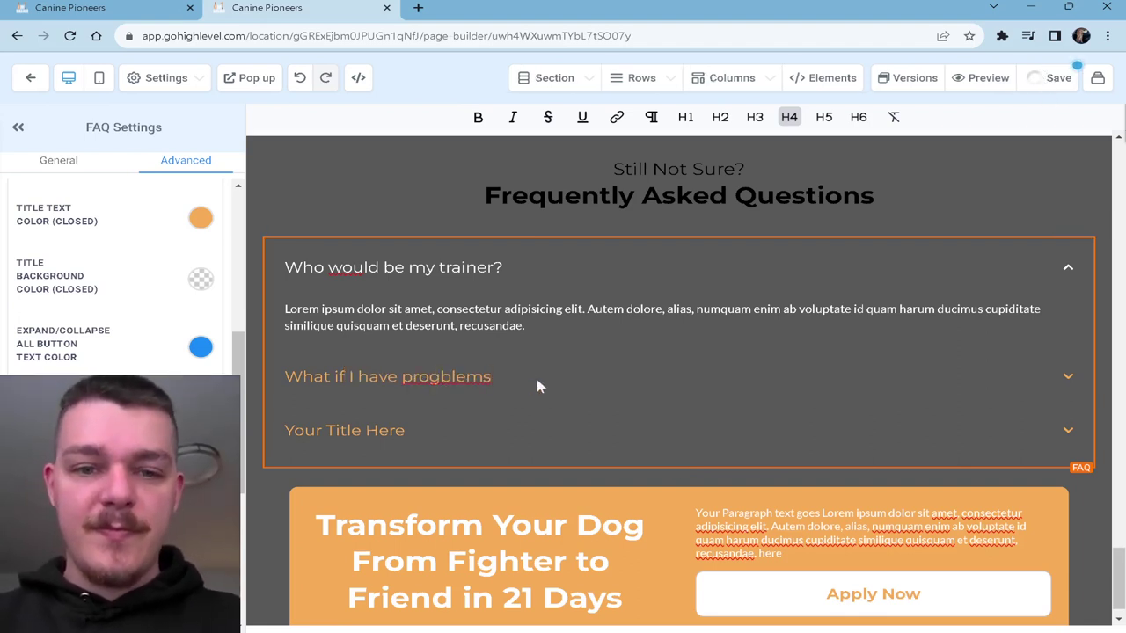
pyautogui.click(442, 376)
pyautogui.press('BackSpace')
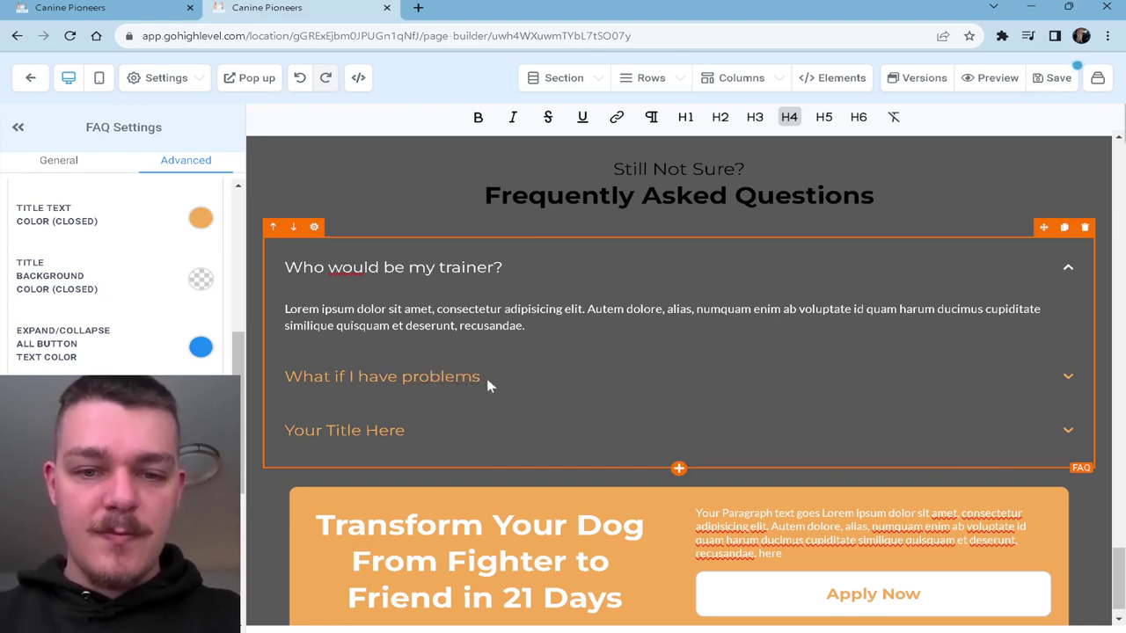
pyautogui.write('?')
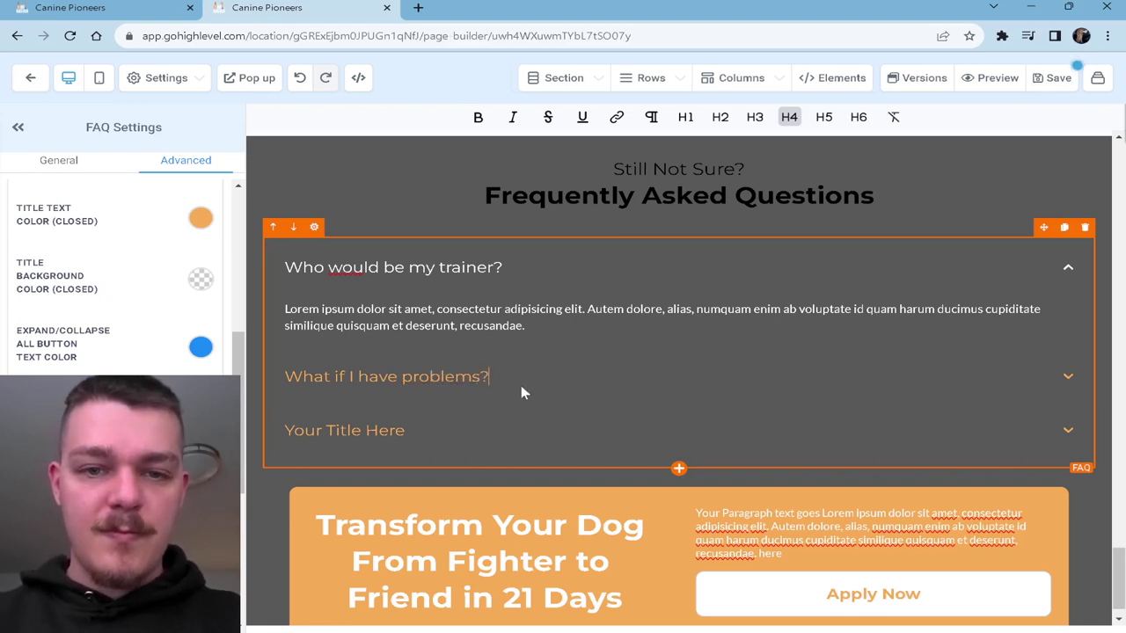
# - Retype the flagged word "would" in the first FAQ item's title
pyautogui.doubleClick(347, 269)
pyautogui.write('woe')
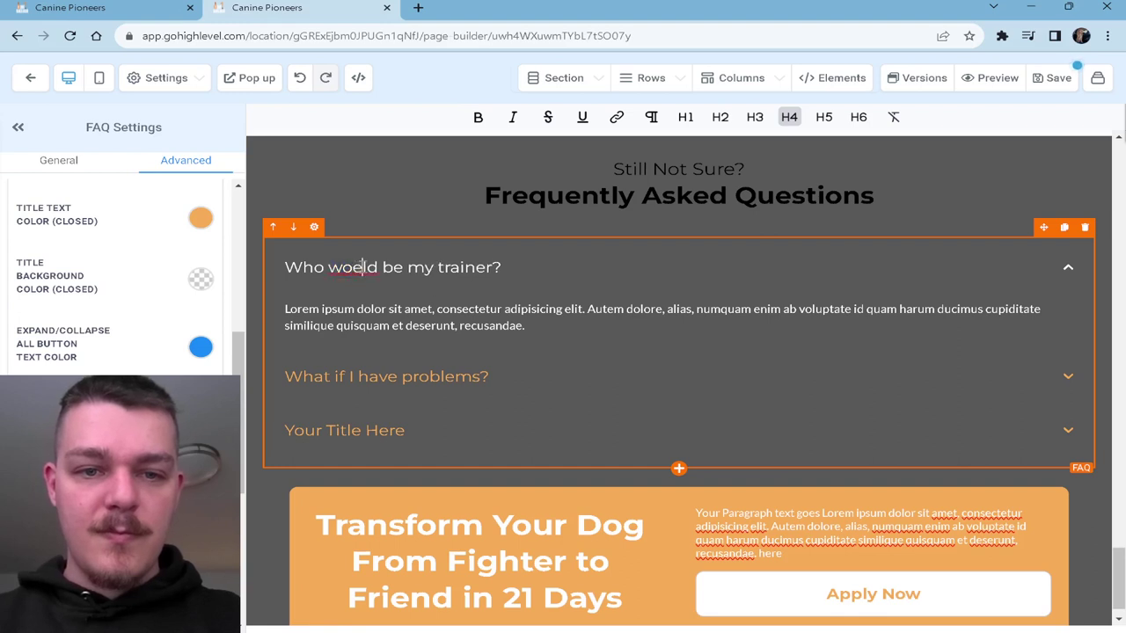
pyautogui.press('BackSpace')
pyautogui.write('u')
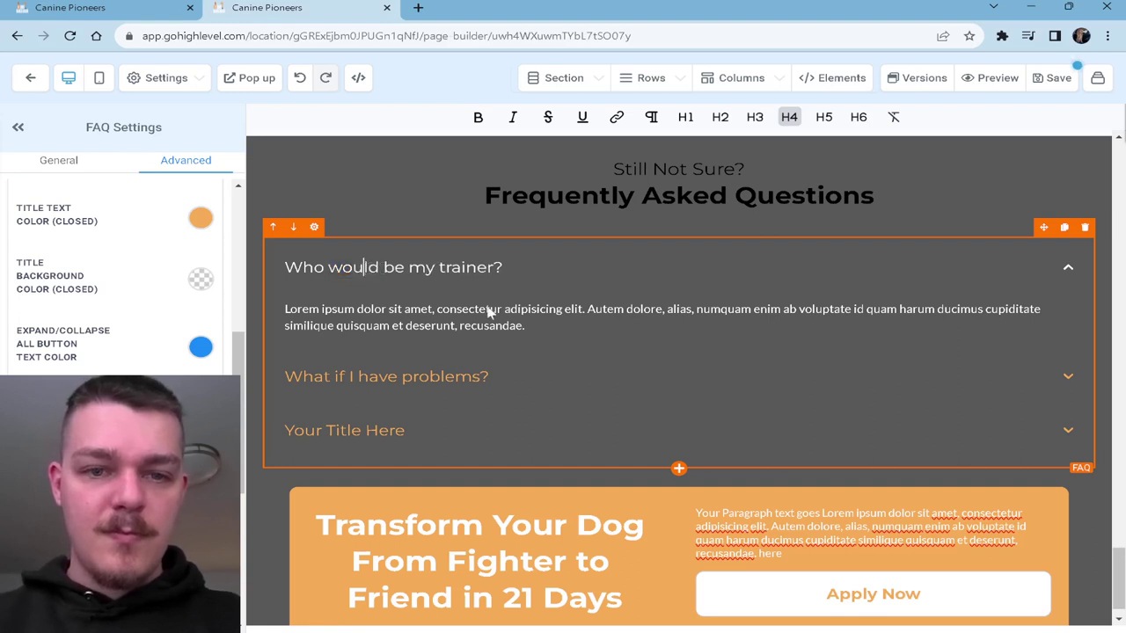
# - Replace the placeholder title of the third FAQ item with "How Much does it cos?"
pyautogui.doubleClick(396, 430)
pyautogui.tripleClick(400, 429)
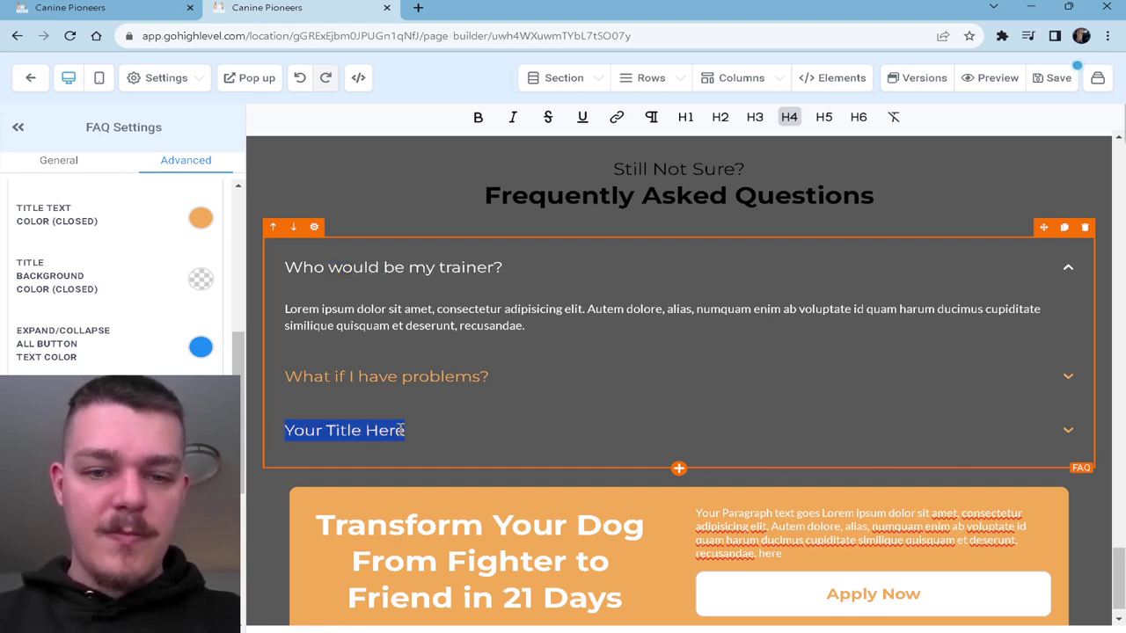
pyautogui.write('How ')
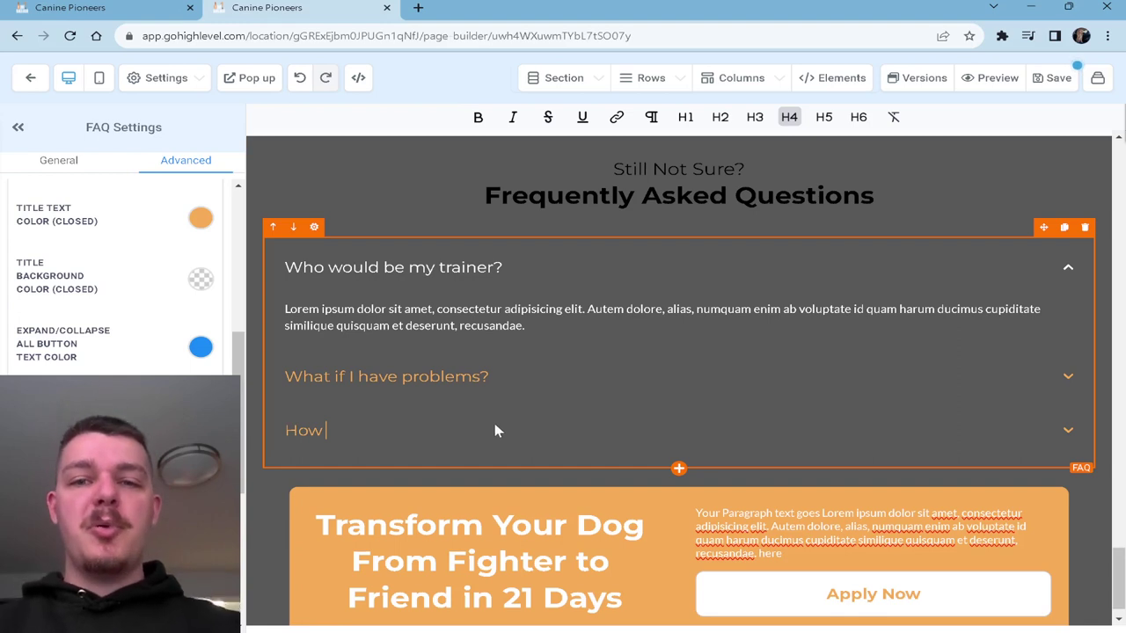
pyautogui.write('Much does it cos?')
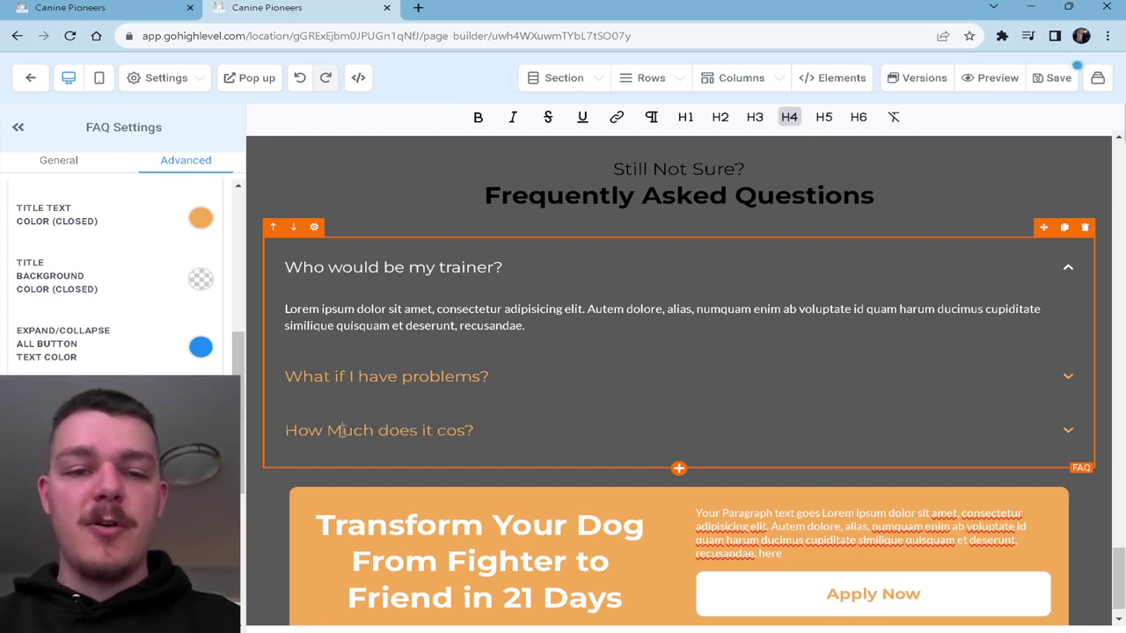
# - Correct the third FAQ item's title to "How much does it cost?" and save the page
pyautogui.click(342, 430)
pyautogui.press('BackSpace')
pyautogui.write('m')
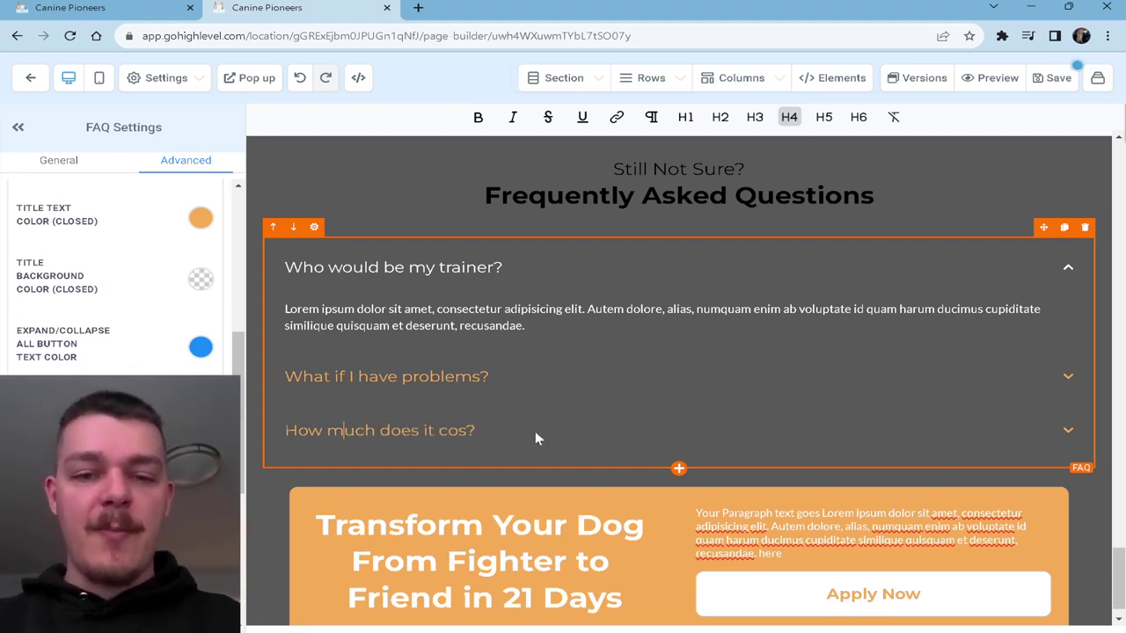
pyautogui.click(468, 432)
pyautogui.write('t')
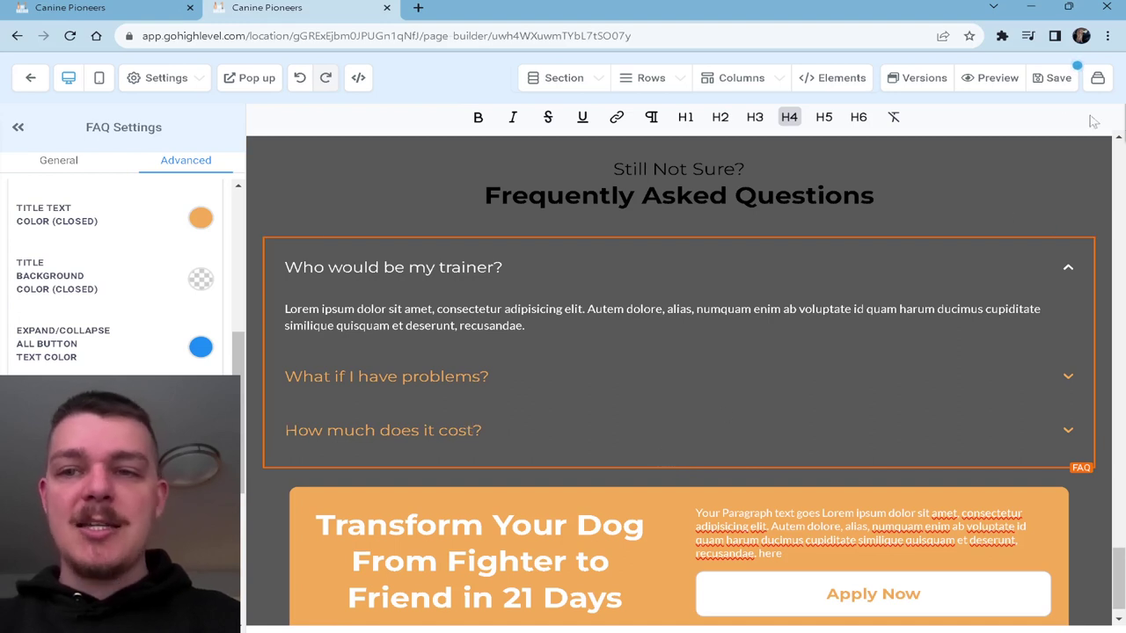
pyautogui.click(1045, 86)
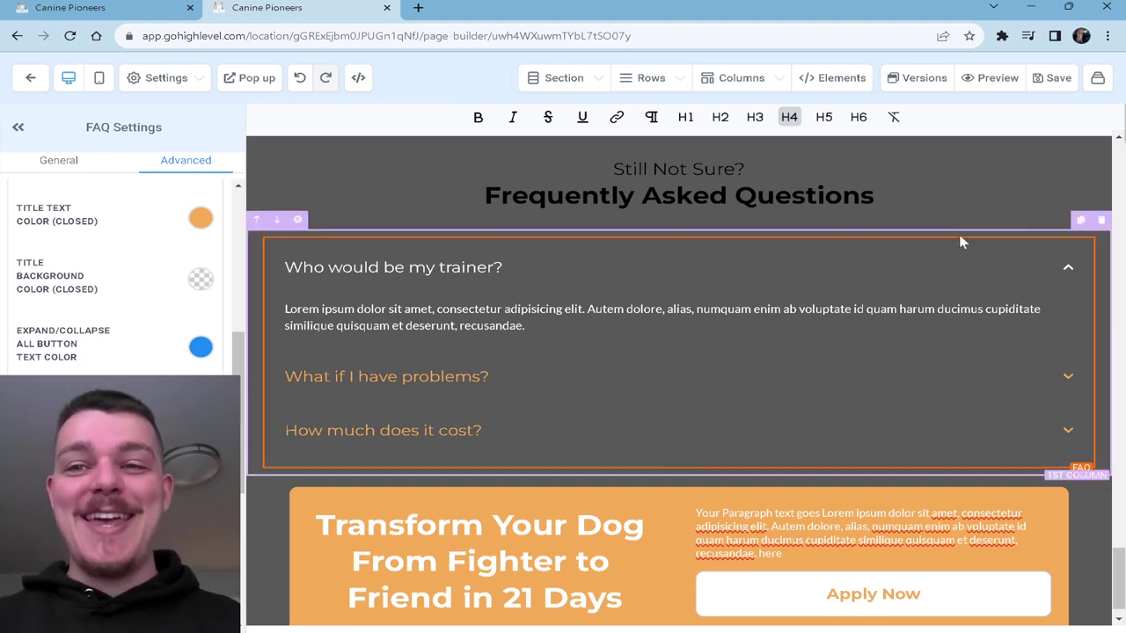
pyautogui.click(1048, 81)
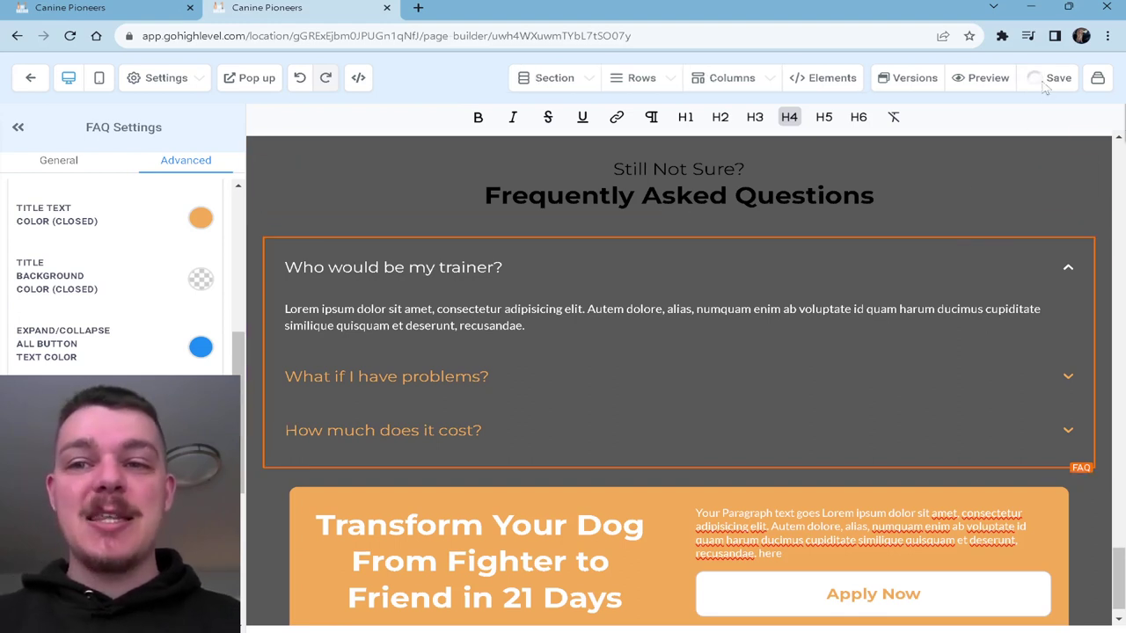
# - Set the bold text color of the "Frequently Asked Questions" headline to white
pyautogui.click(882, 192)
pyautogui.scroll(3, 88, 367)
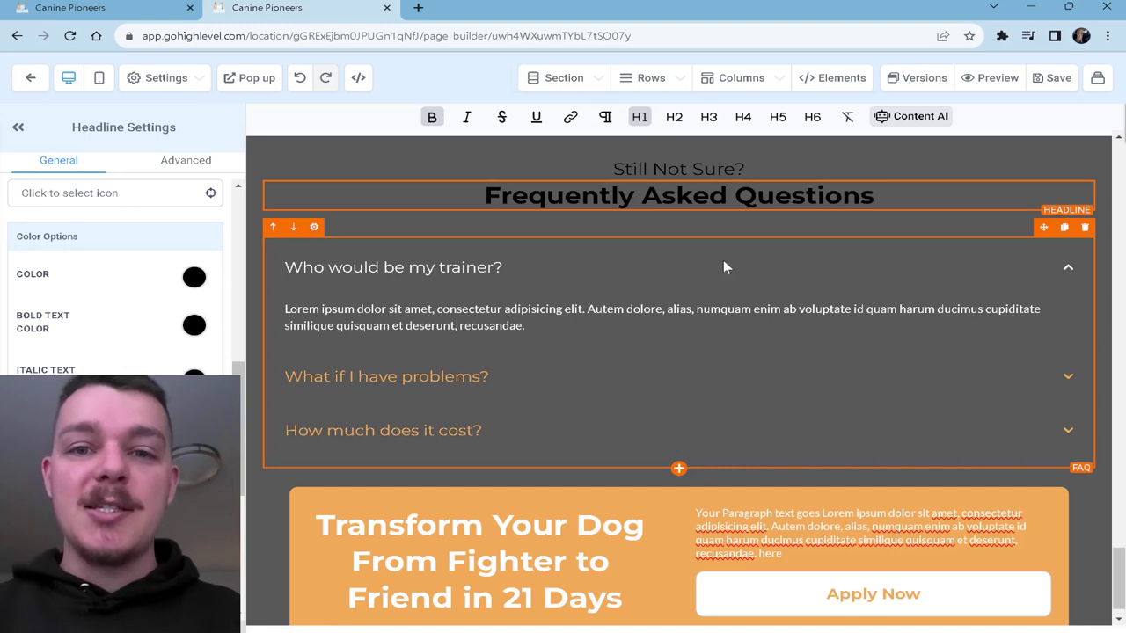
pyautogui.click(195, 328)
pyautogui.click(91, 364)
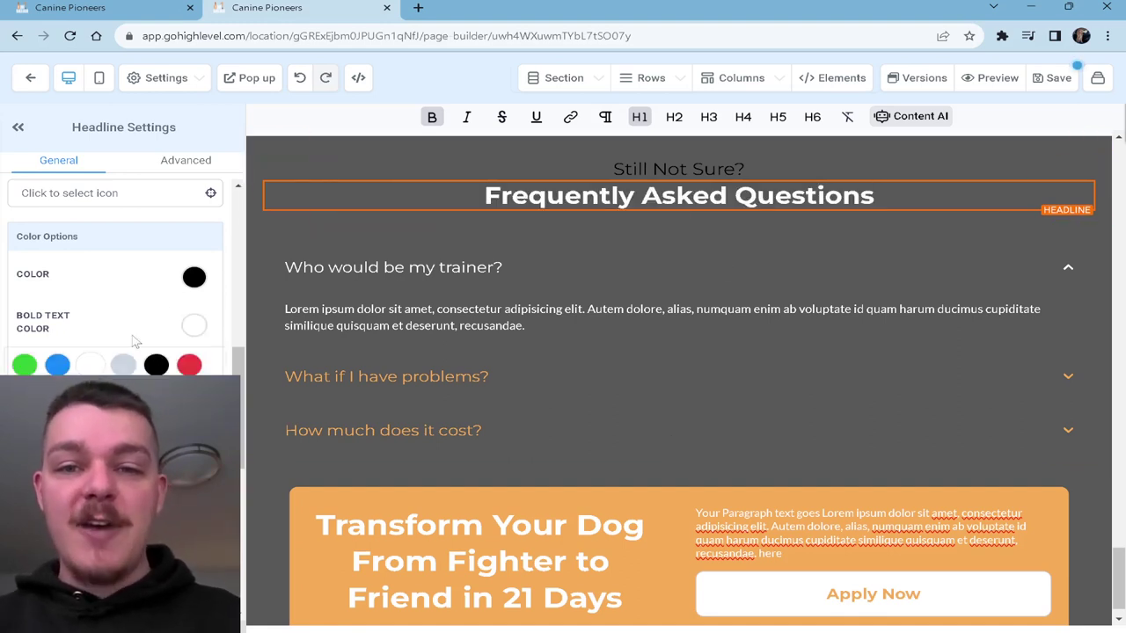
# - Set the text color of the "Still Not Sure?" sub-headline to white, collapse its settings and save the page
pyautogui.click(194, 278)
pyautogui.click(652, 169)
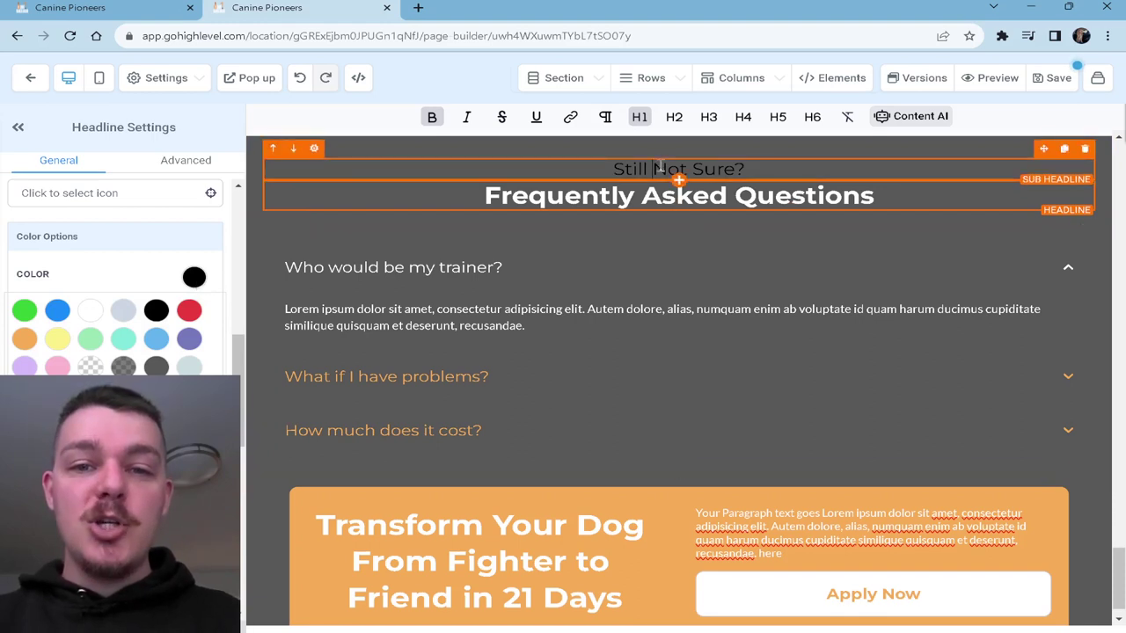
pyautogui.click(91, 311)
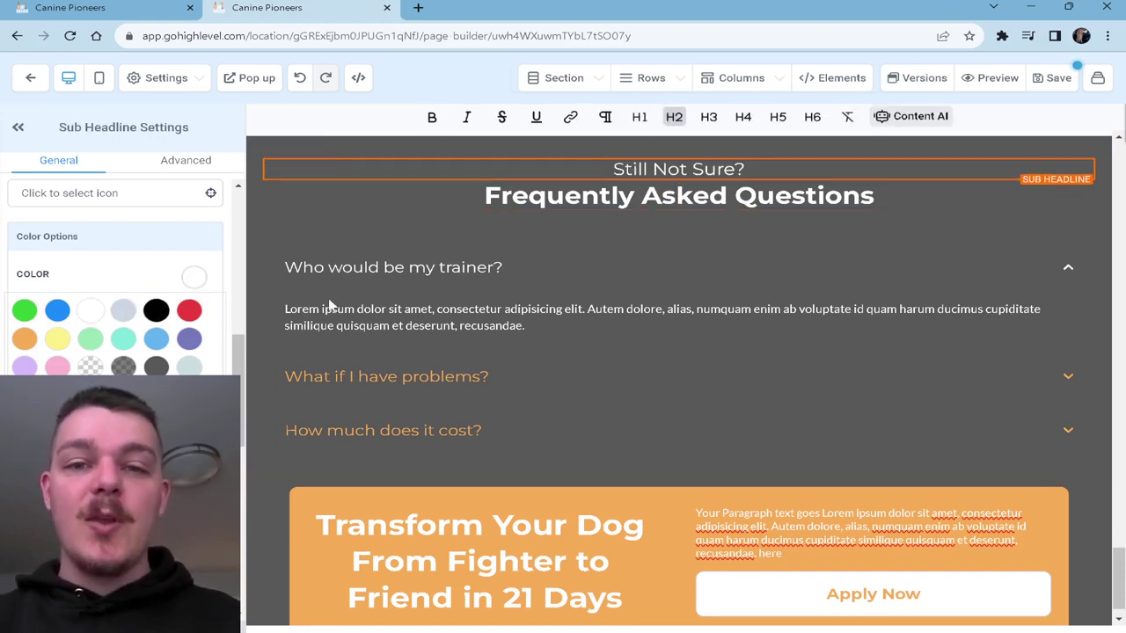
pyautogui.click(17, 126)
pyautogui.click(1066, 83)
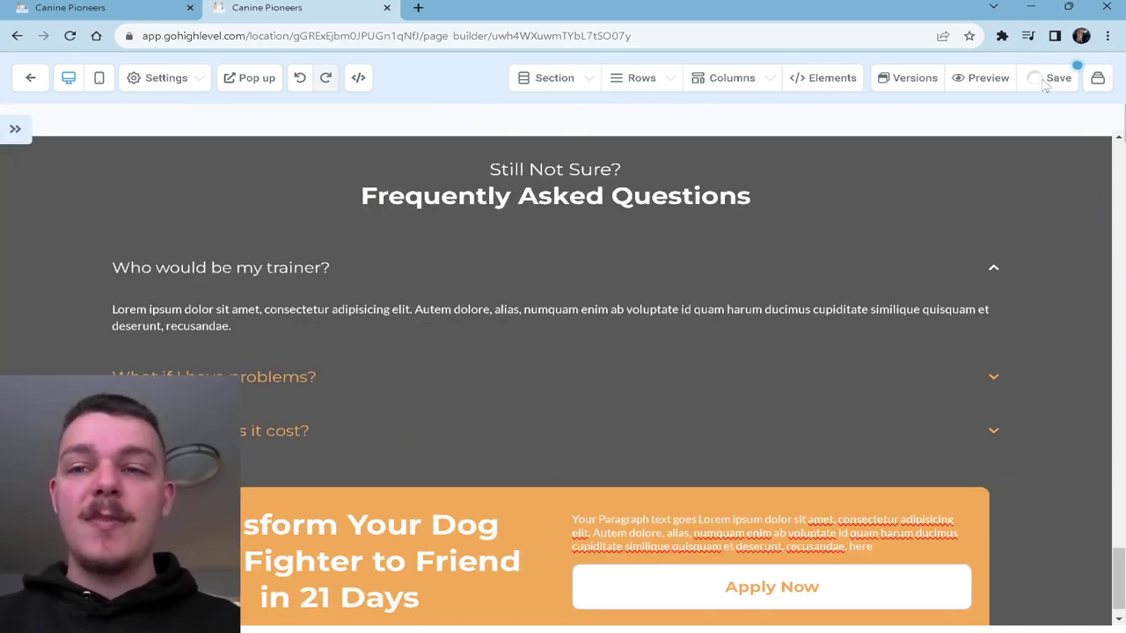
# - Give the hero section the cream background image from the Day 6 folder of 30 Funnels in 30 Days
pyautogui.scroll(3, 1011, 290)
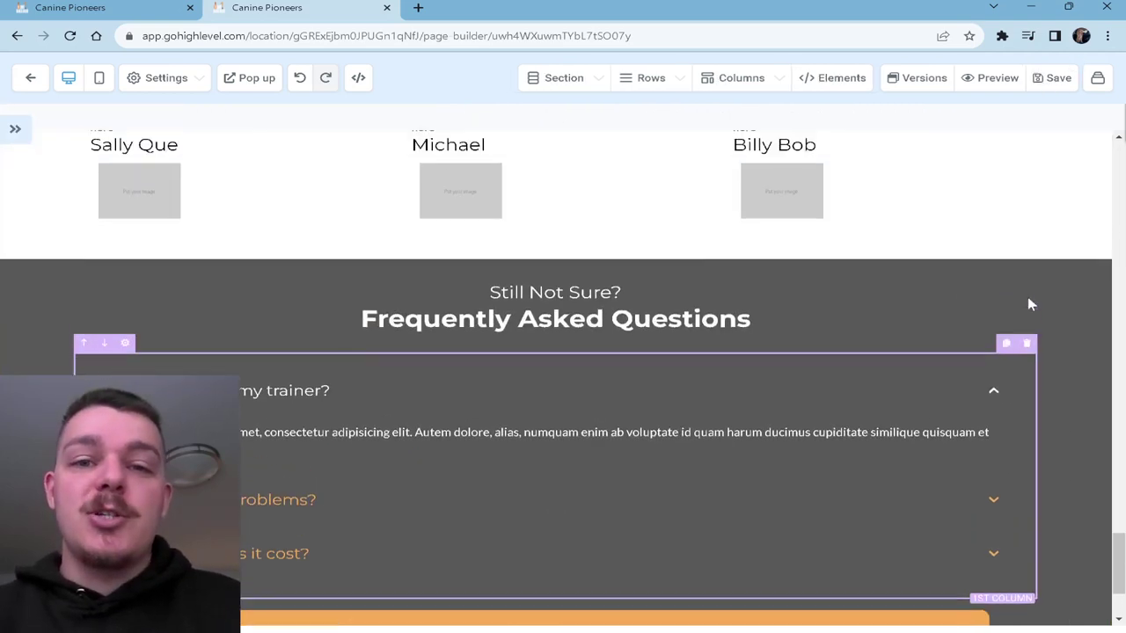
pyautogui.scroll(20, 796, 387)
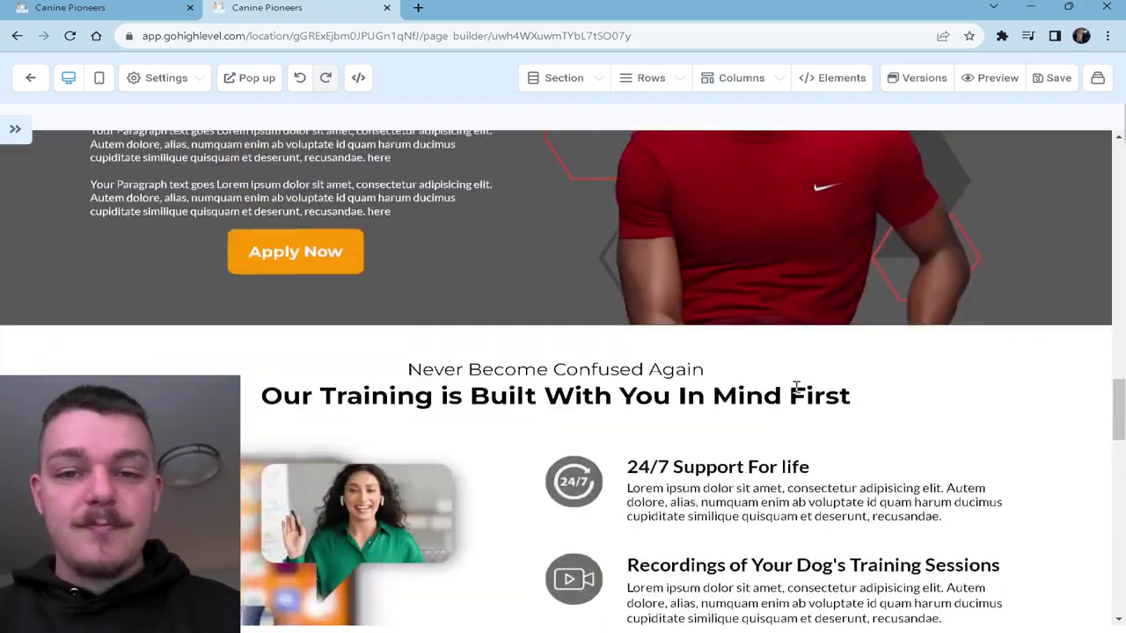
pyautogui.scroll(-20, 796, 387)
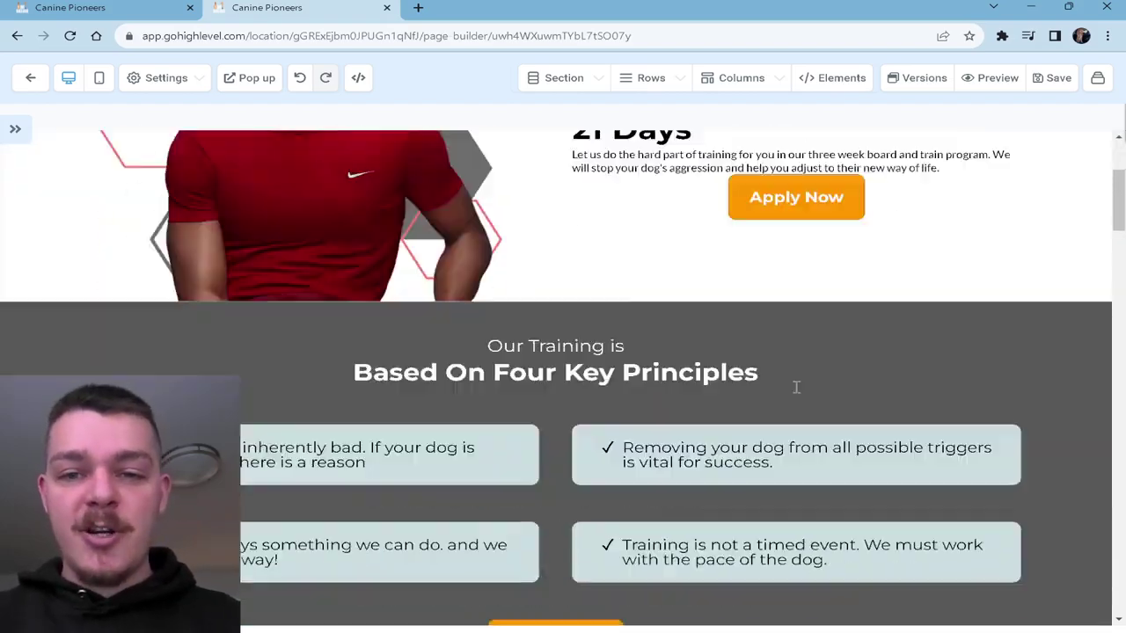
pyautogui.scroll(-5, 796, 387)
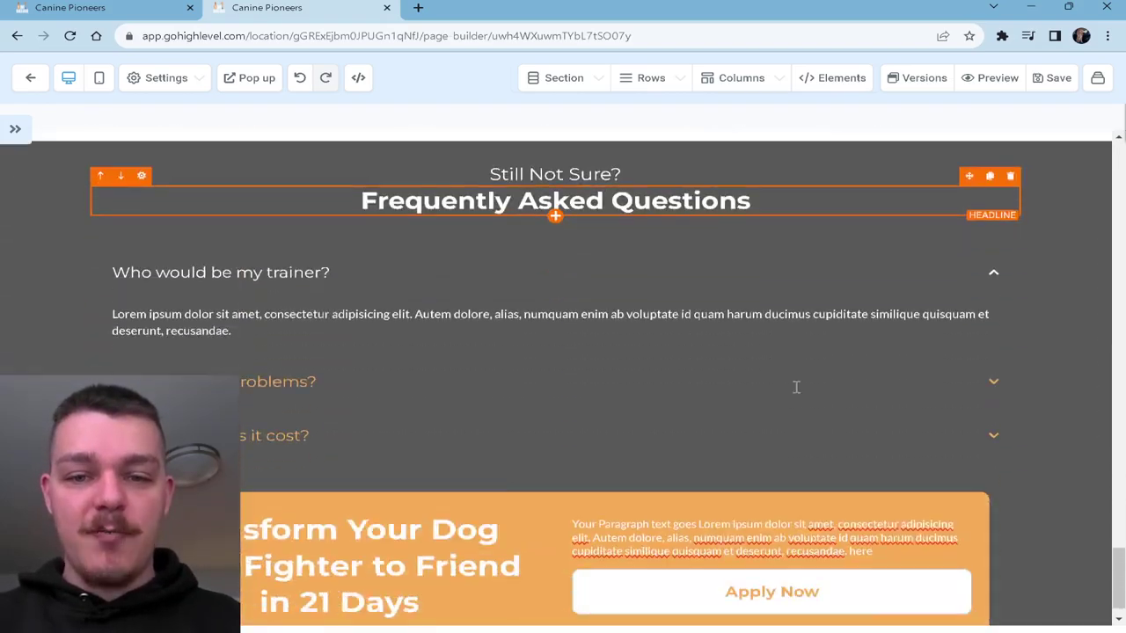
pyautogui.scroll(20, 795, 387)
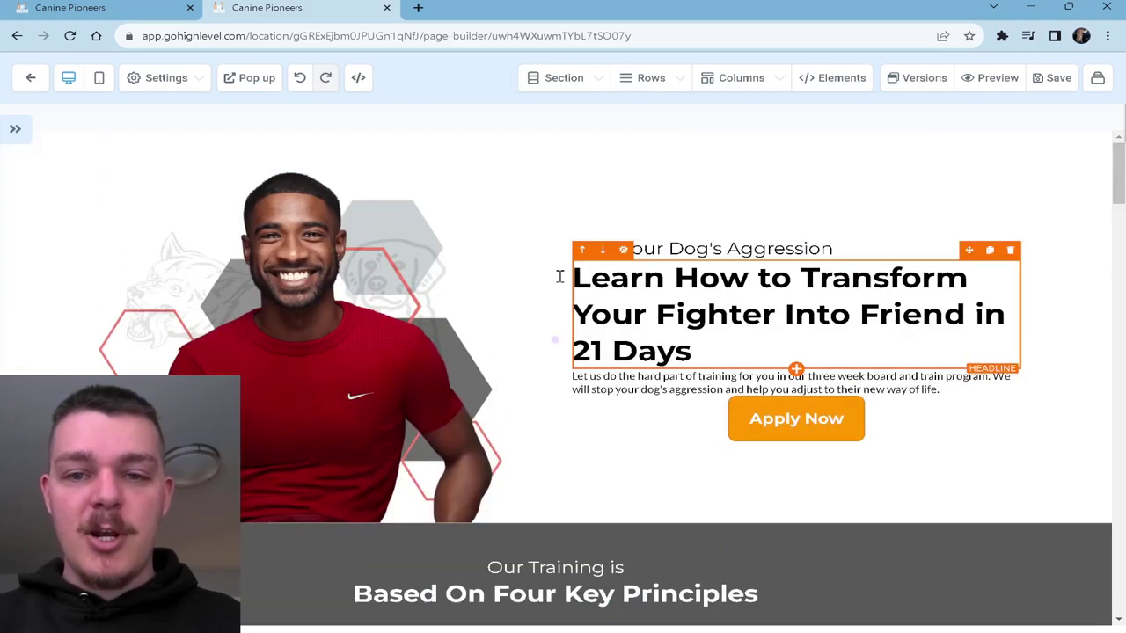
pyautogui.click(759, 144)
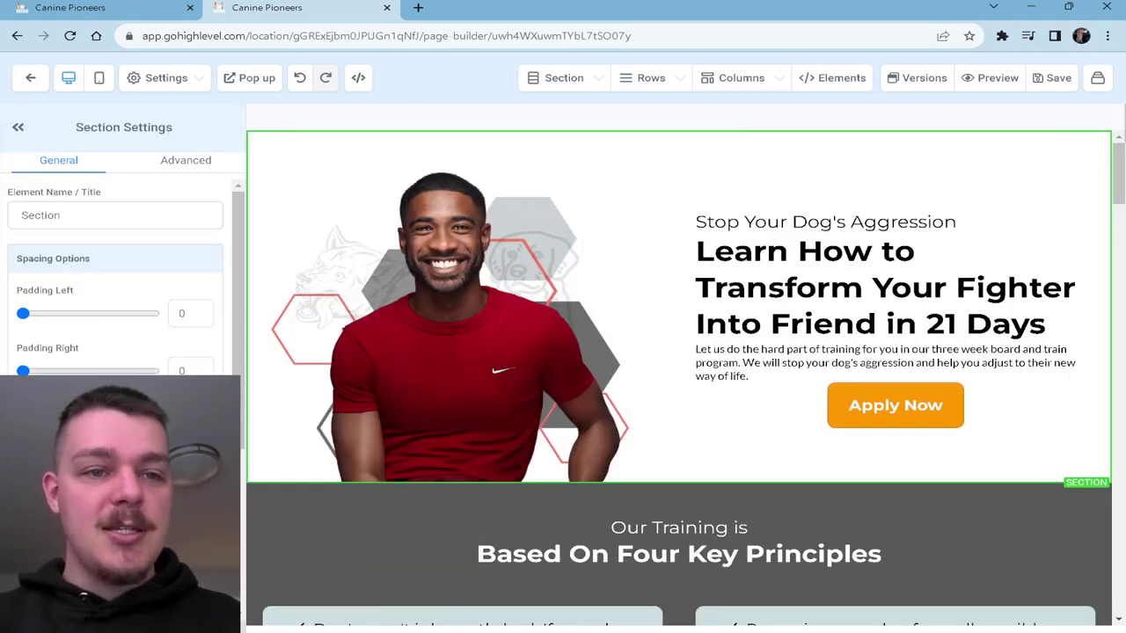
pyautogui.scroll(-5, 114, 263)
pyautogui.press('F5')
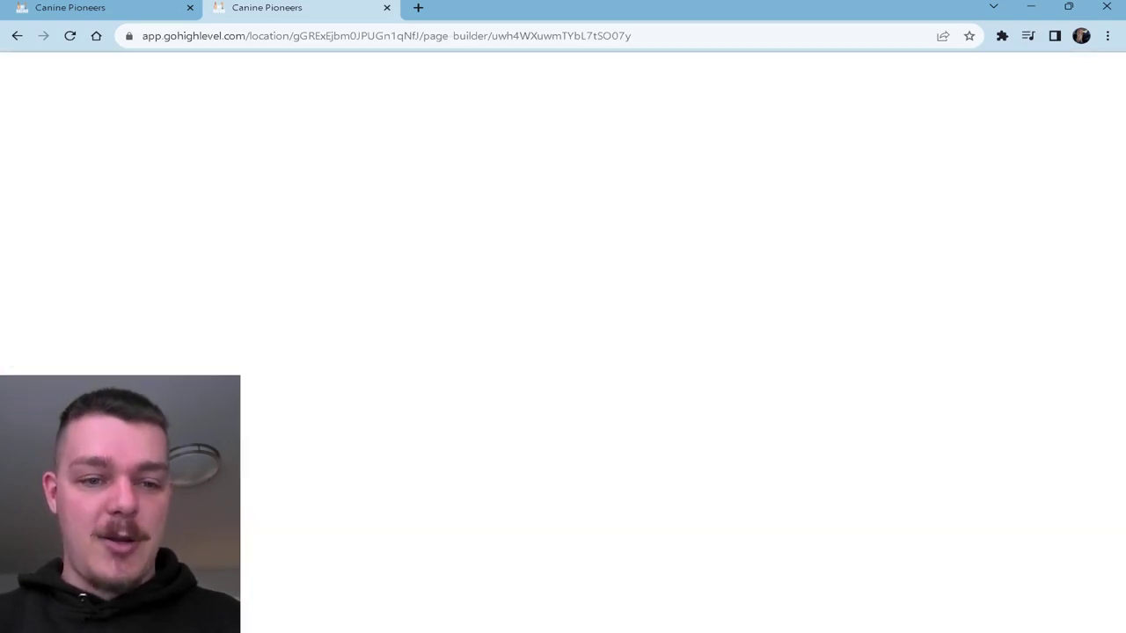
pyautogui.click(89, 284)
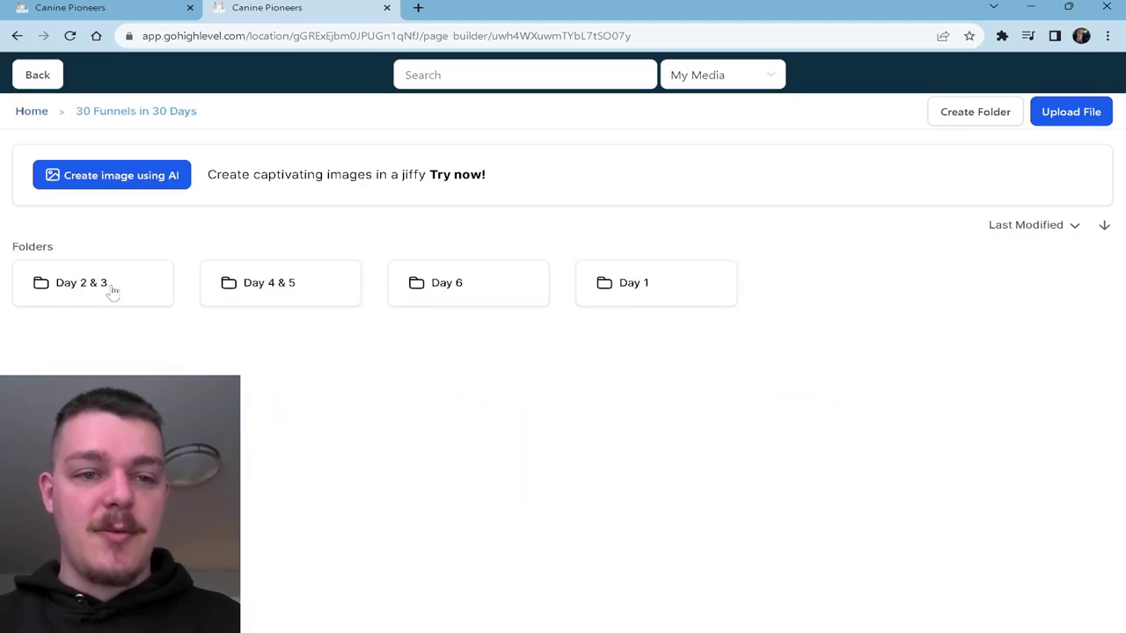
pyautogui.click(459, 286)
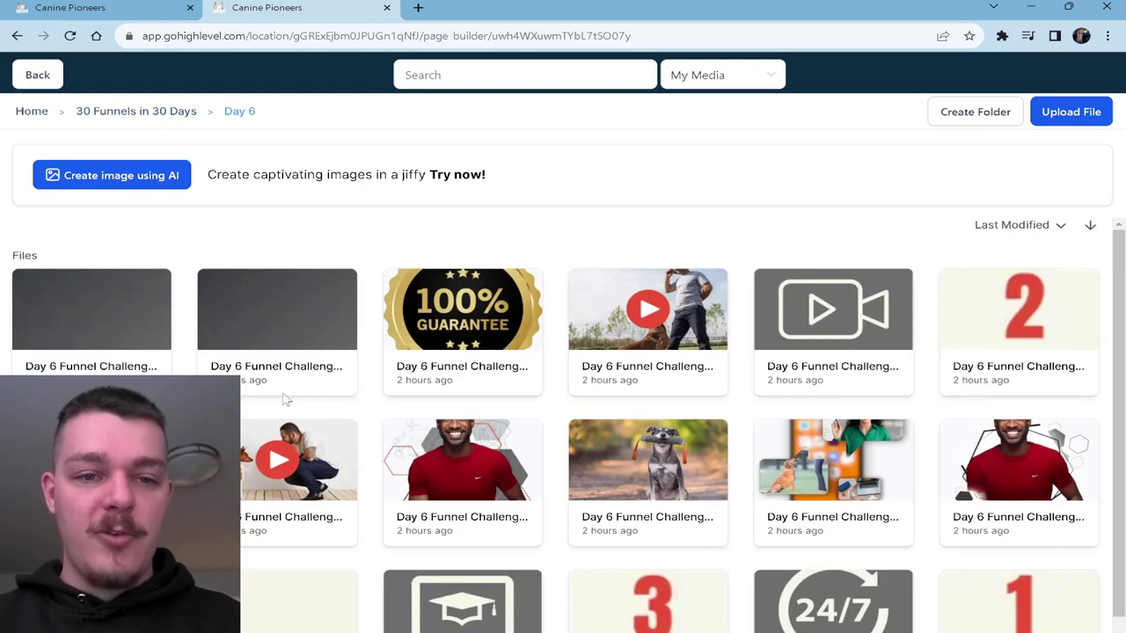
pyautogui.scroll(-1, 286, 400)
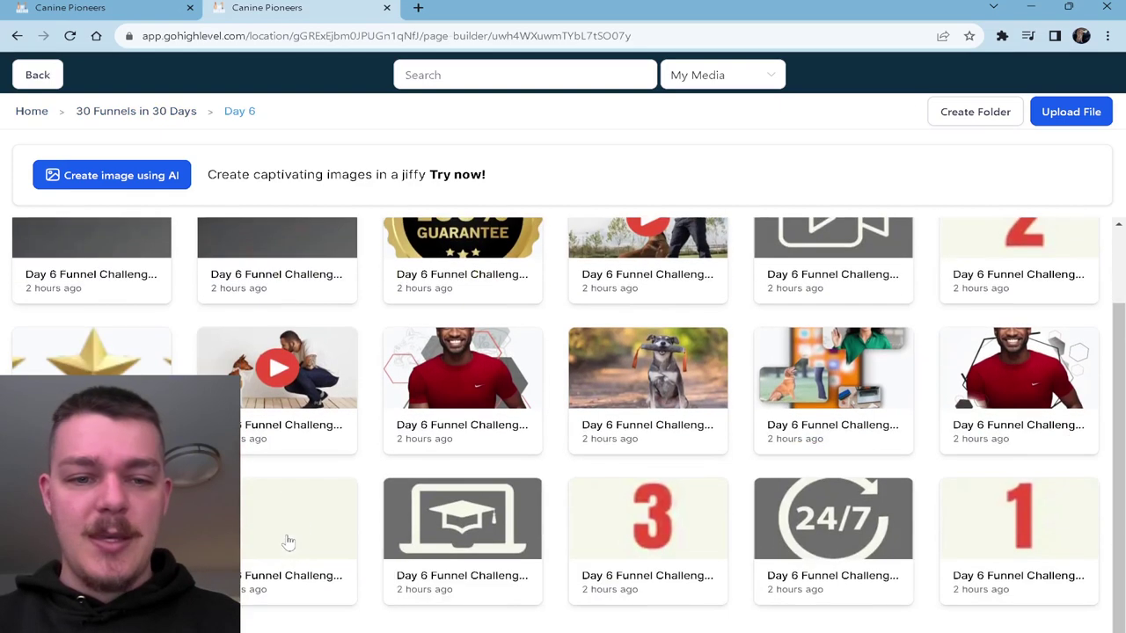
pyautogui.click(289, 541)
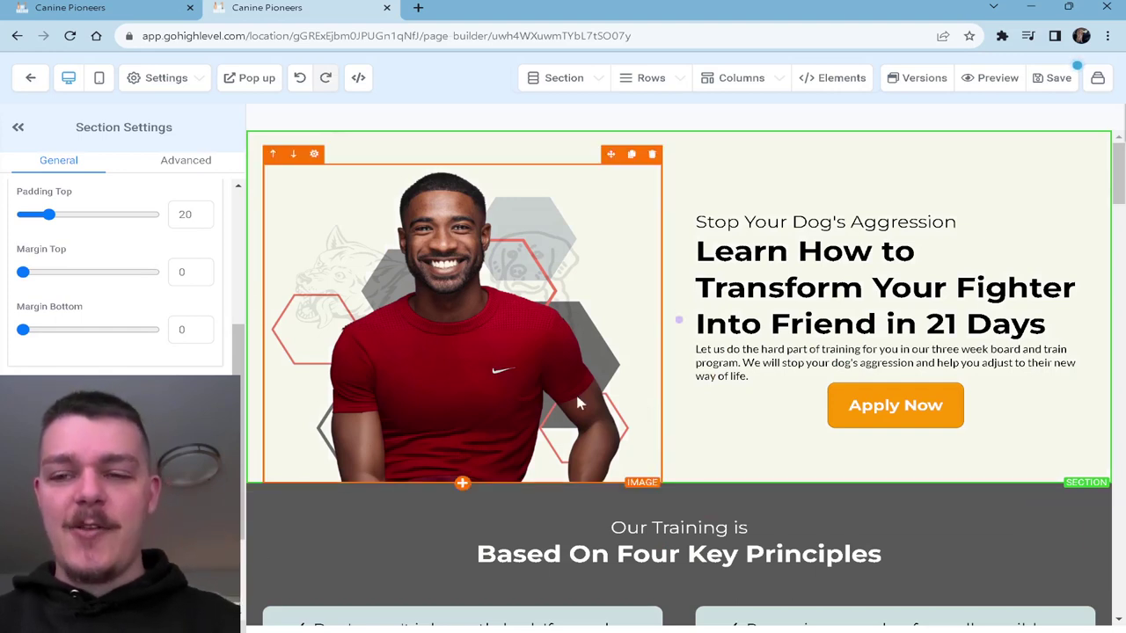
# - Give the "Based On Four Key Principles" section a dark background image from the Day 6 folder of 30 Funnels in 30 Days
pyautogui.scroll(-2, 114, 281)
pyautogui.scroll(1, 114, 281)
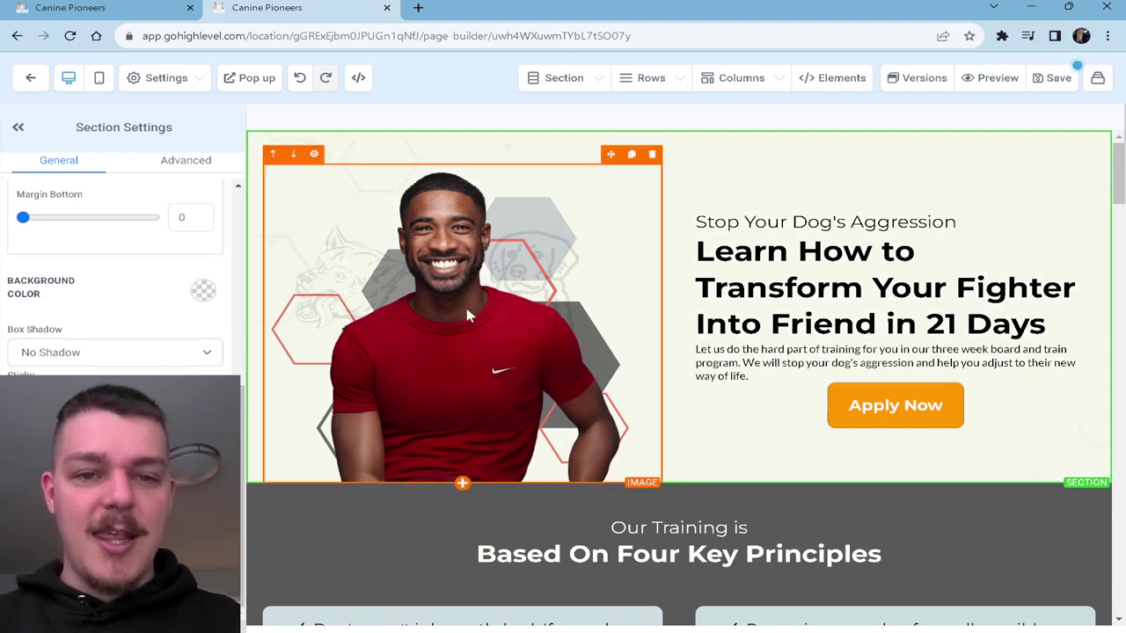
pyautogui.scroll(-4, 559, 349)
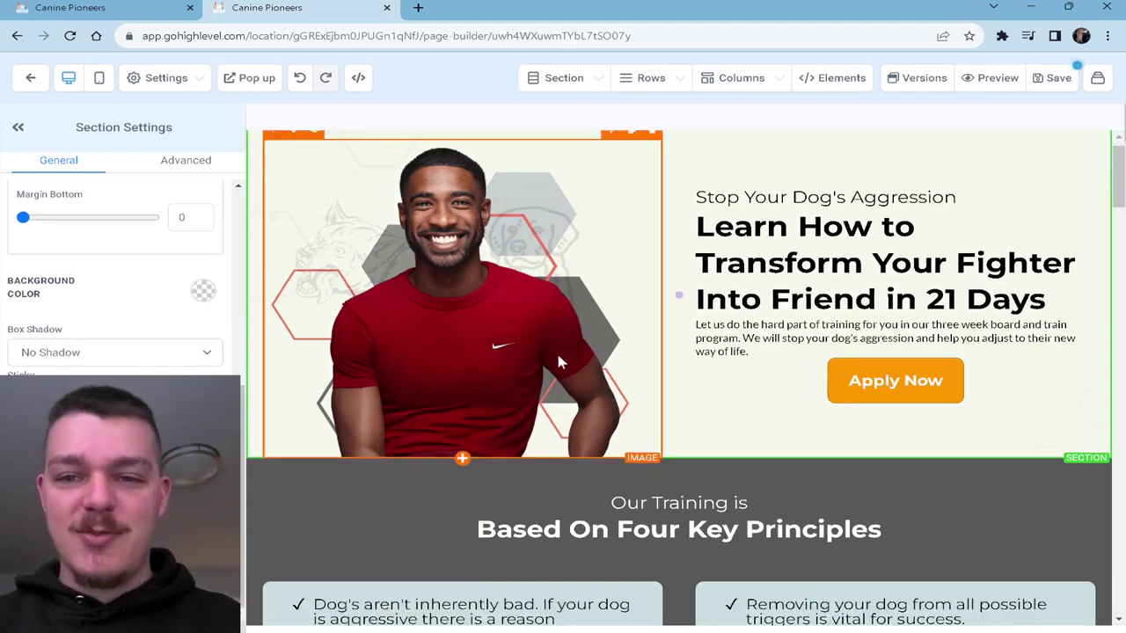
pyautogui.scroll(1, 310, 273)
pyautogui.click(410, 221)
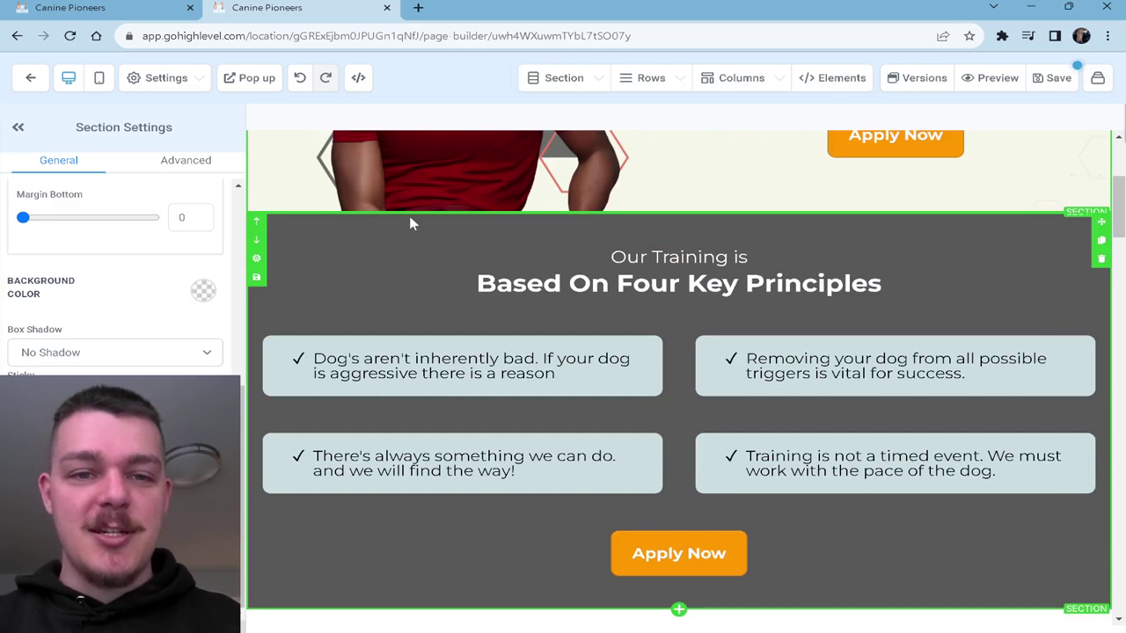
pyautogui.scroll(3, 51, 345)
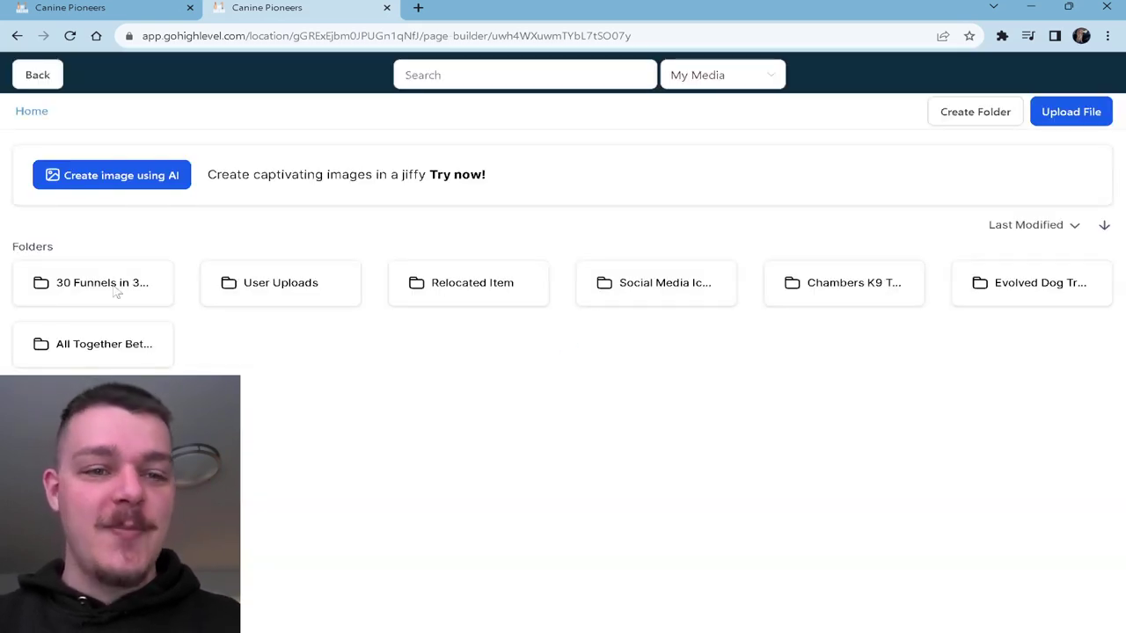
pyautogui.doubleClick(116, 293)
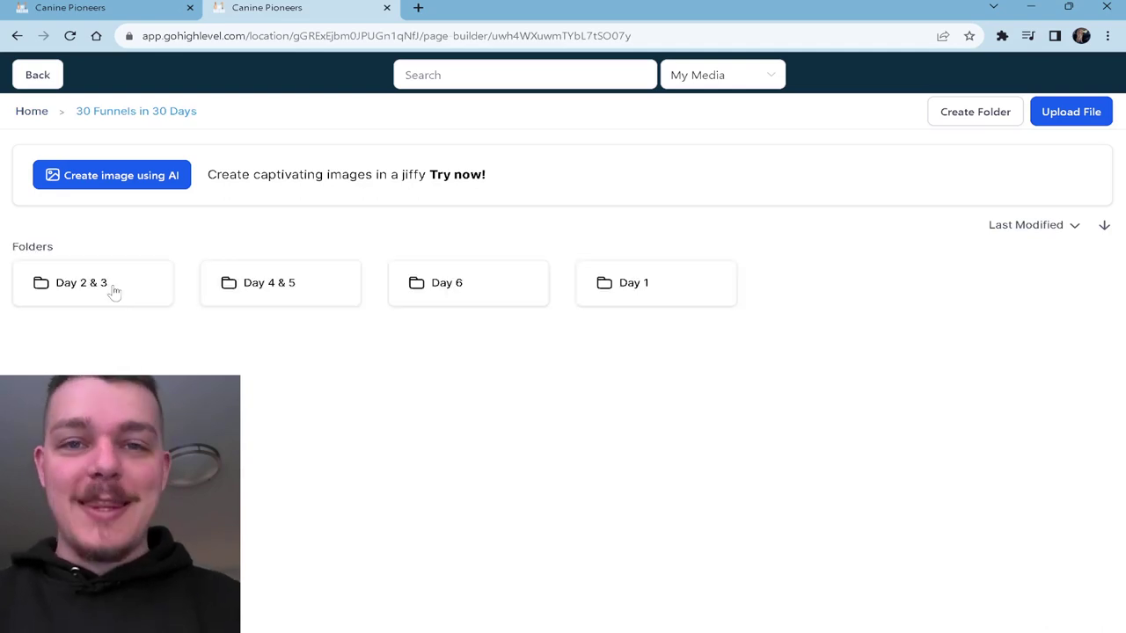
pyautogui.doubleClick(489, 287)
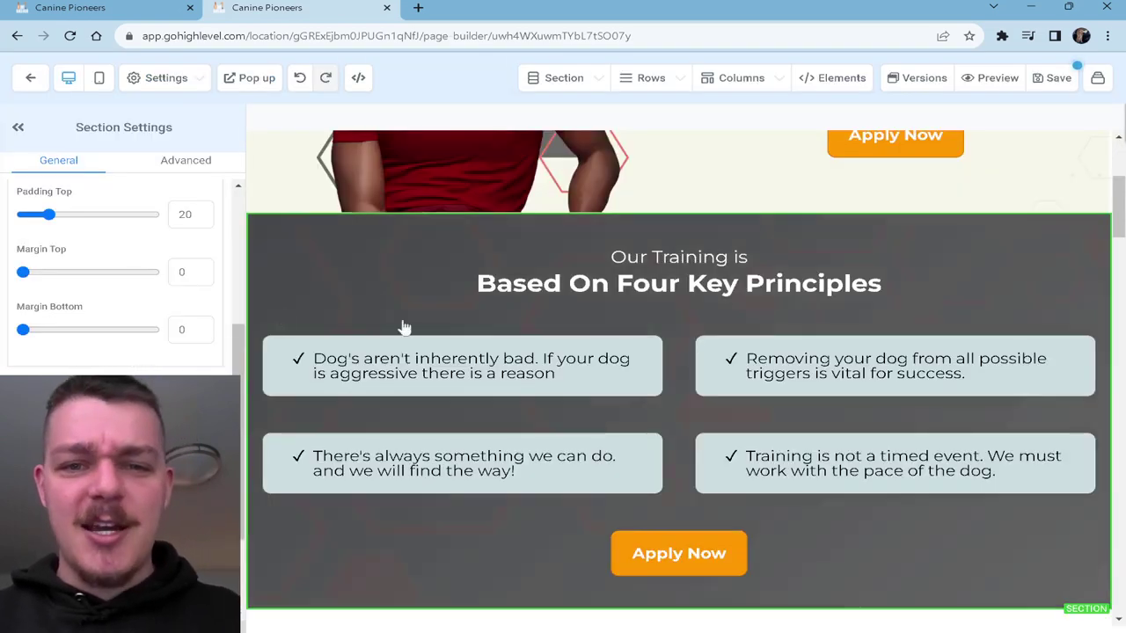
# - Apply the cream background image from the Day 6 media folder to the "What to Expect In Our Training" section
pyautogui.scroll(-1, 114, 264)
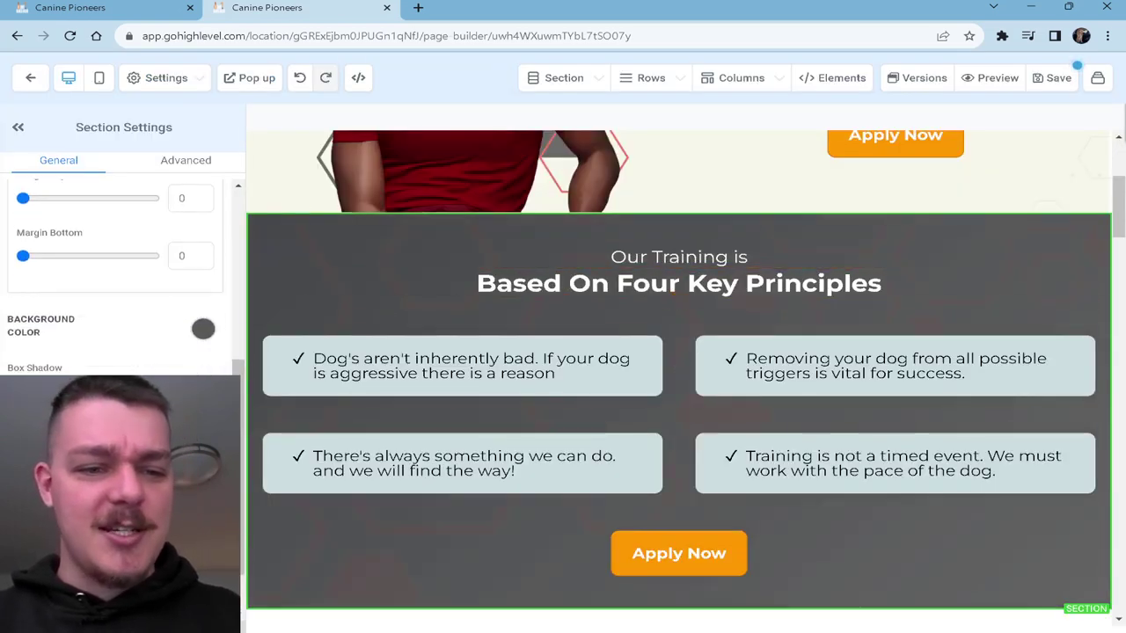
pyautogui.scroll(-3, 411, 340)
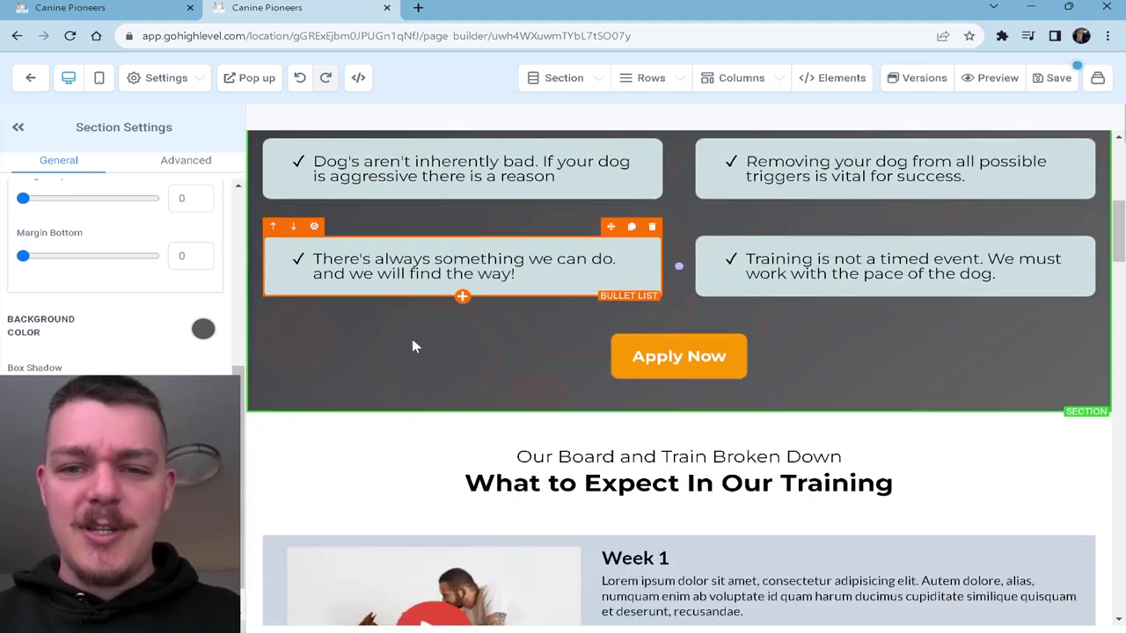
pyautogui.scroll(-1, 412, 339)
pyautogui.click(415, 330)
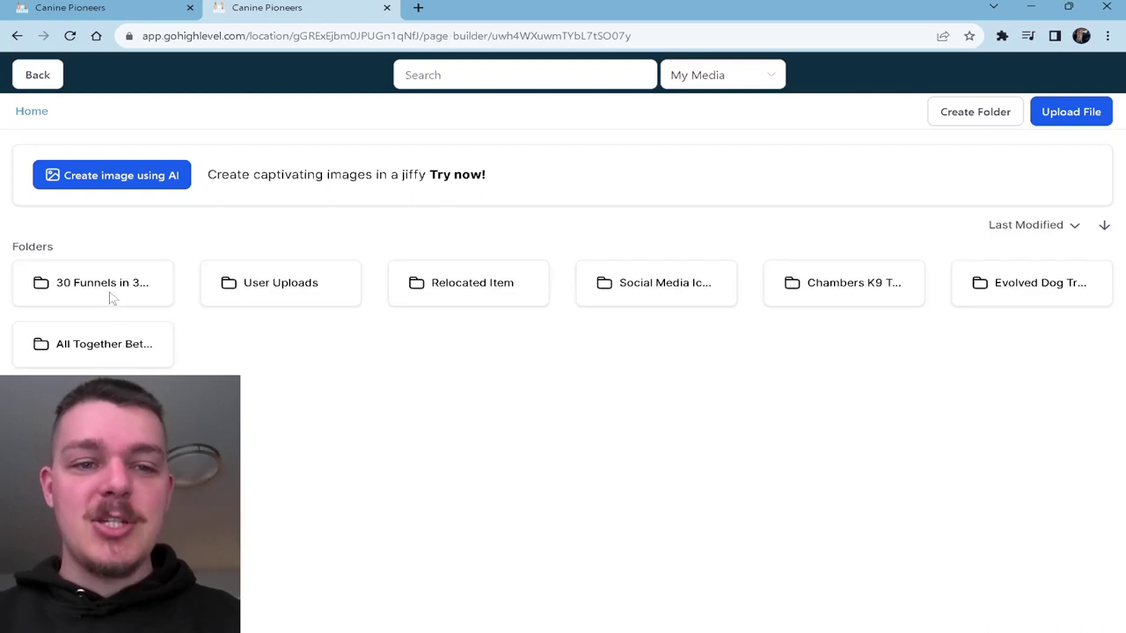
pyautogui.click(112, 300)
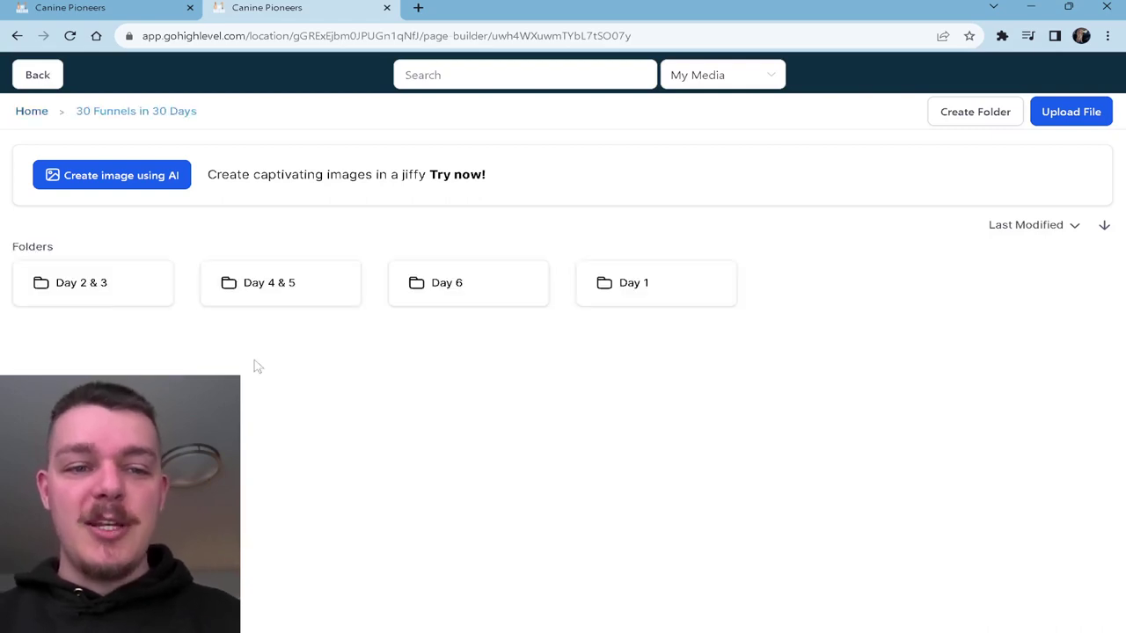
pyautogui.click(457, 285)
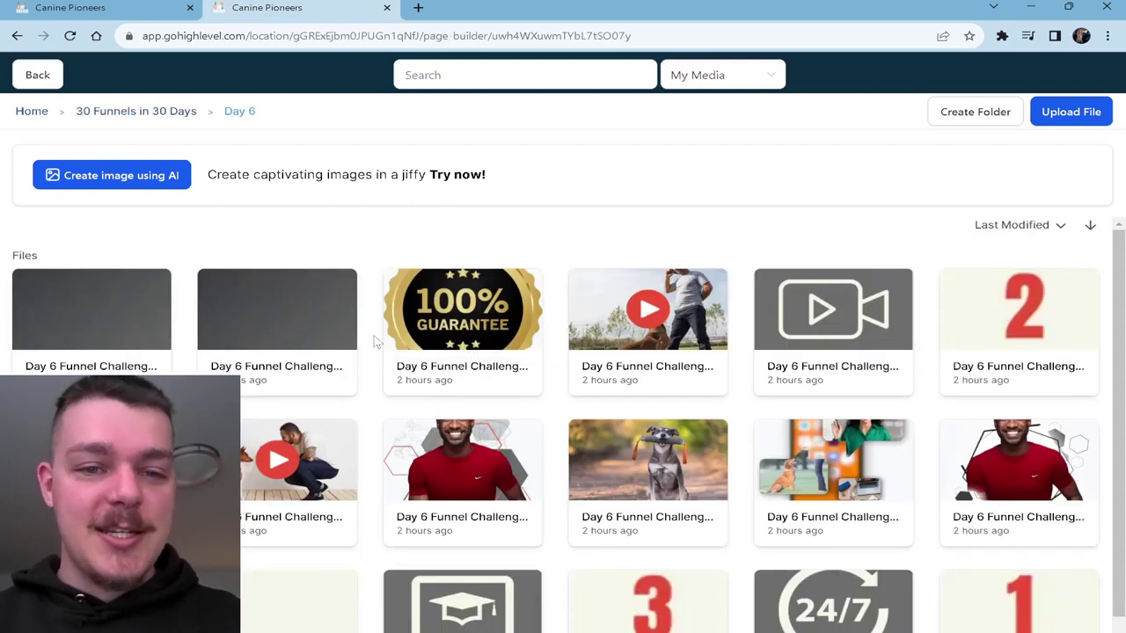
pyautogui.scroll(-2, 375, 341)
pyautogui.click(302, 502)
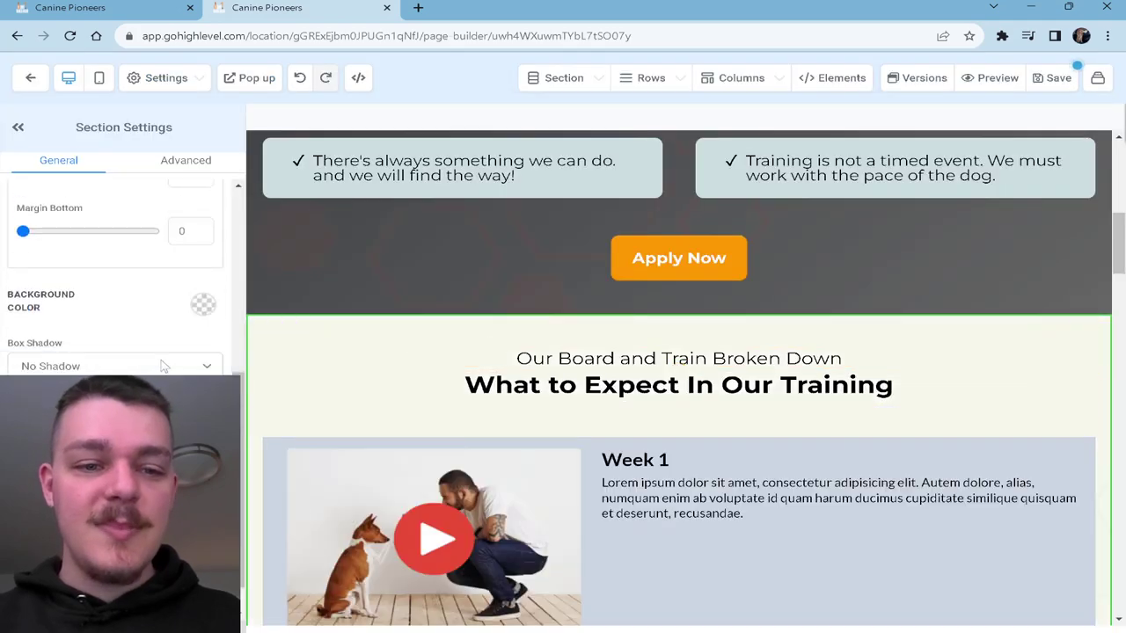
# - Check the new background through the weekly training breakdown down to the "From Fighting to Friendship" section
pyautogui.scroll(-1, 163, 366)
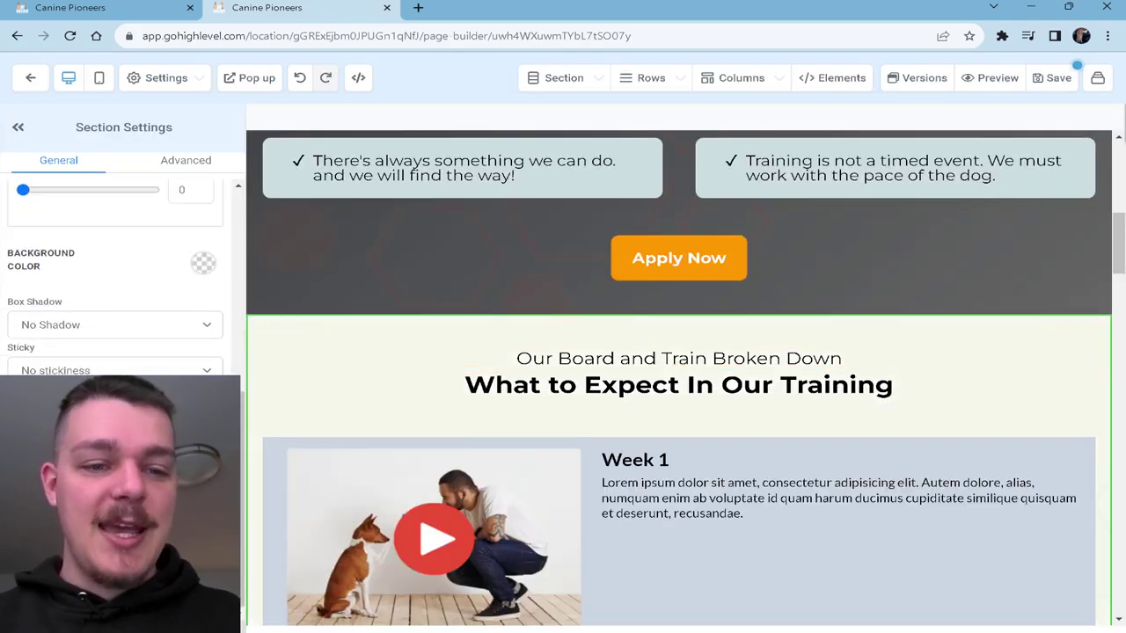
pyautogui.scroll(-10, 523, 359)
pyautogui.scroll(3, 524, 360)
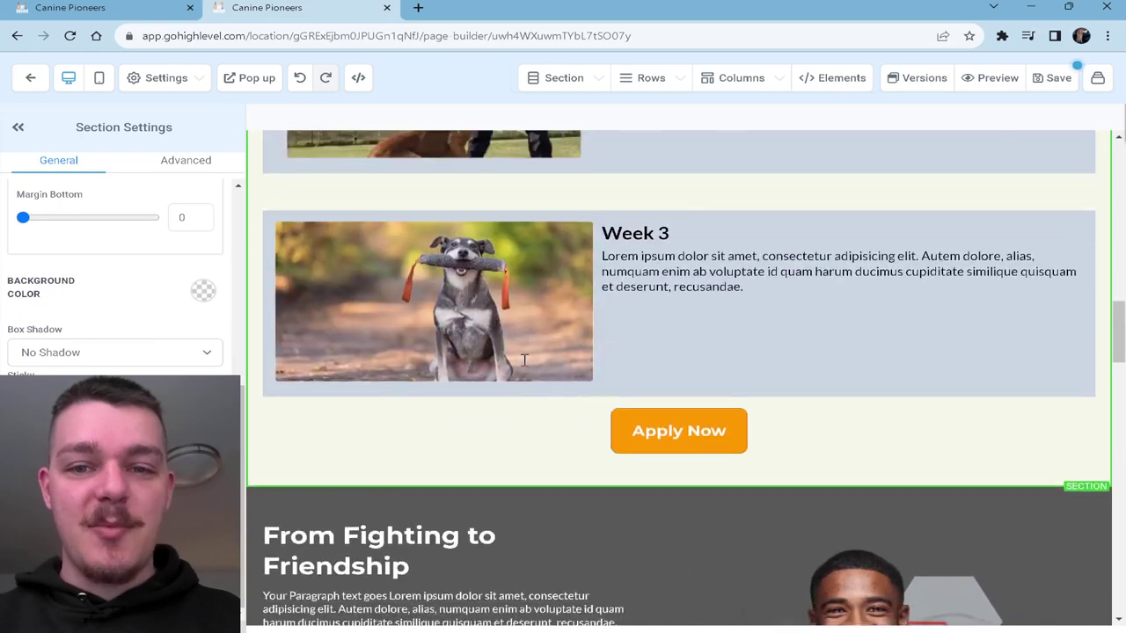
pyautogui.scroll(-2, 523, 360)
pyautogui.scroll(2, 525, 360)
pyautogui.scroll(-4, 525, 359)
pyautogui.scroll(2, 524, 359)
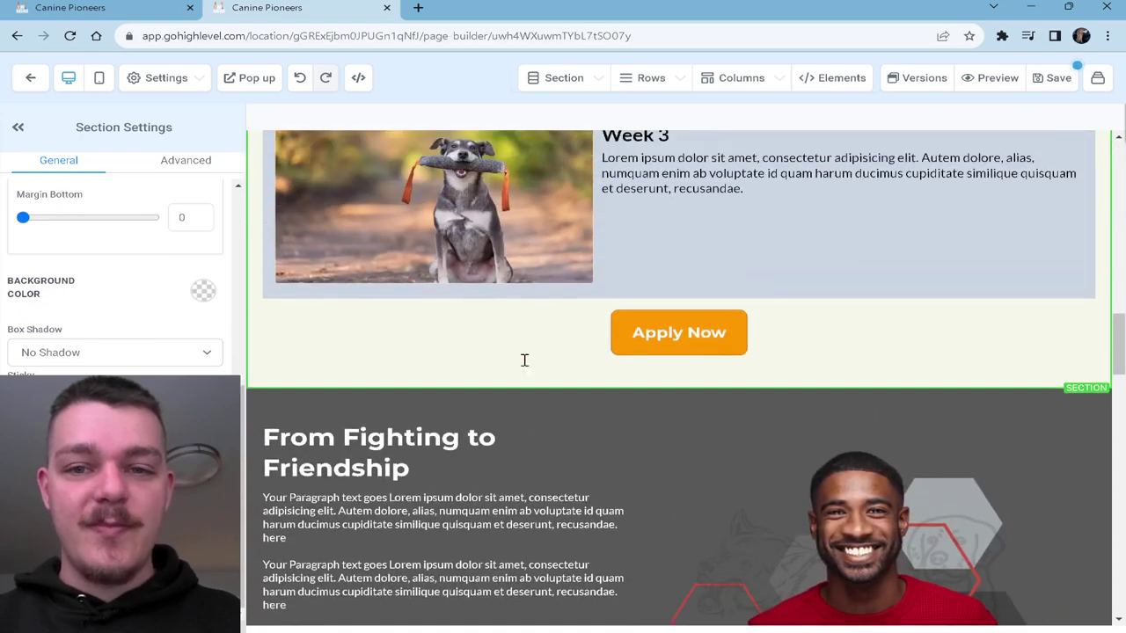
# - Set the image radius of the Week 1 image feature to Round Corners
pyautogui.scroll(8, 750, 370)
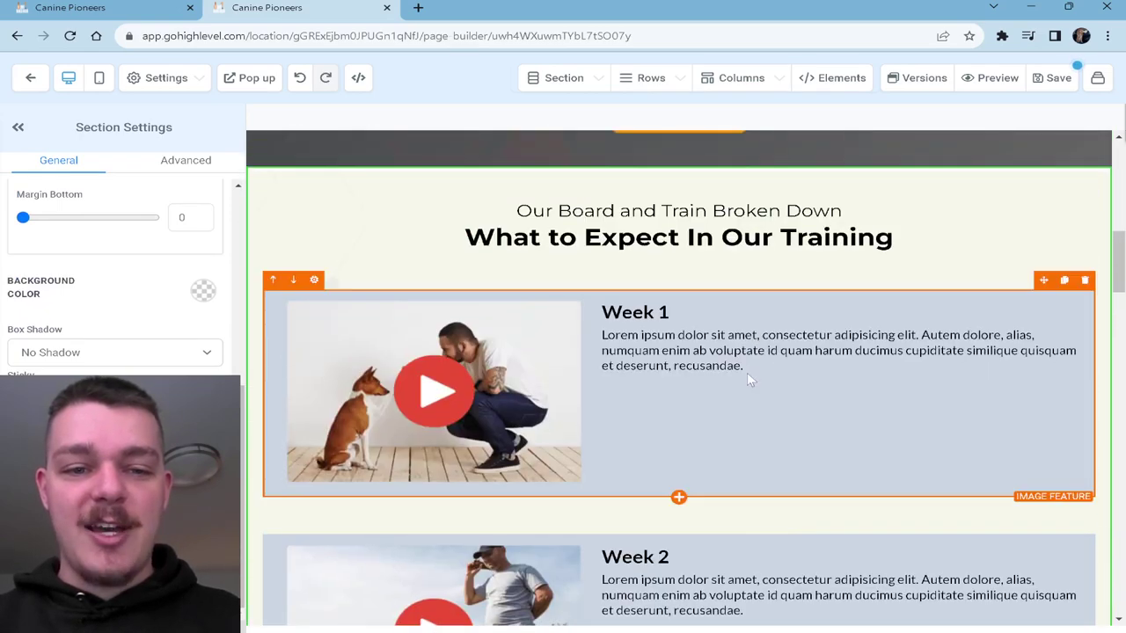
pyautogui.click(276, 335)
pyautogui.scroll(-5, 180, 362)
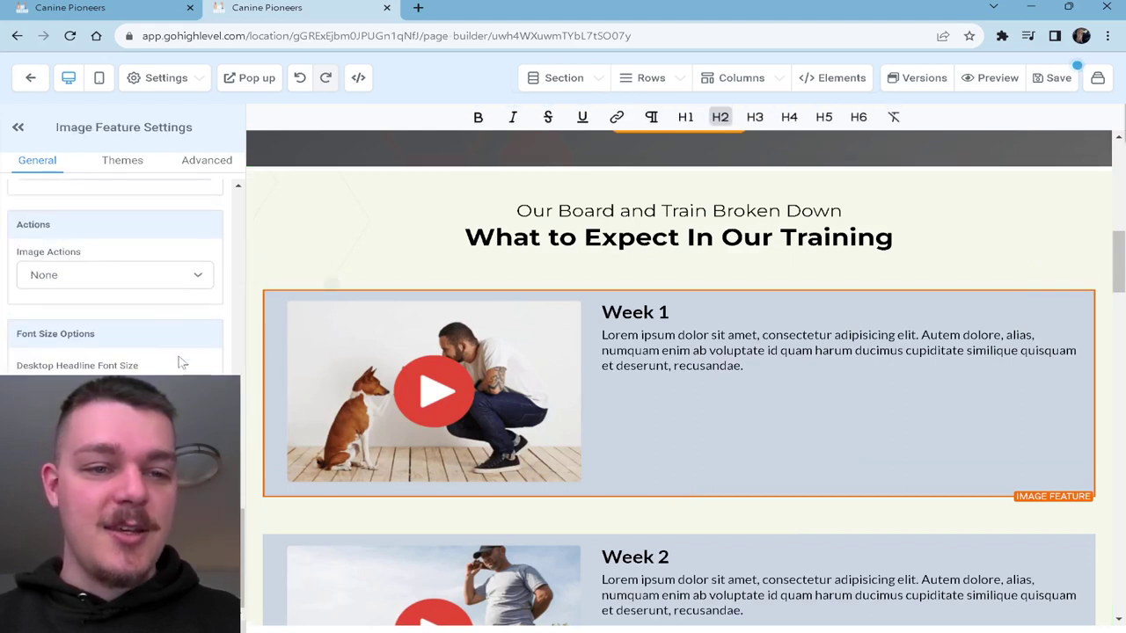
pyautogui.scroll(-3, 180, 362)
pyautogui.click(207, 160)
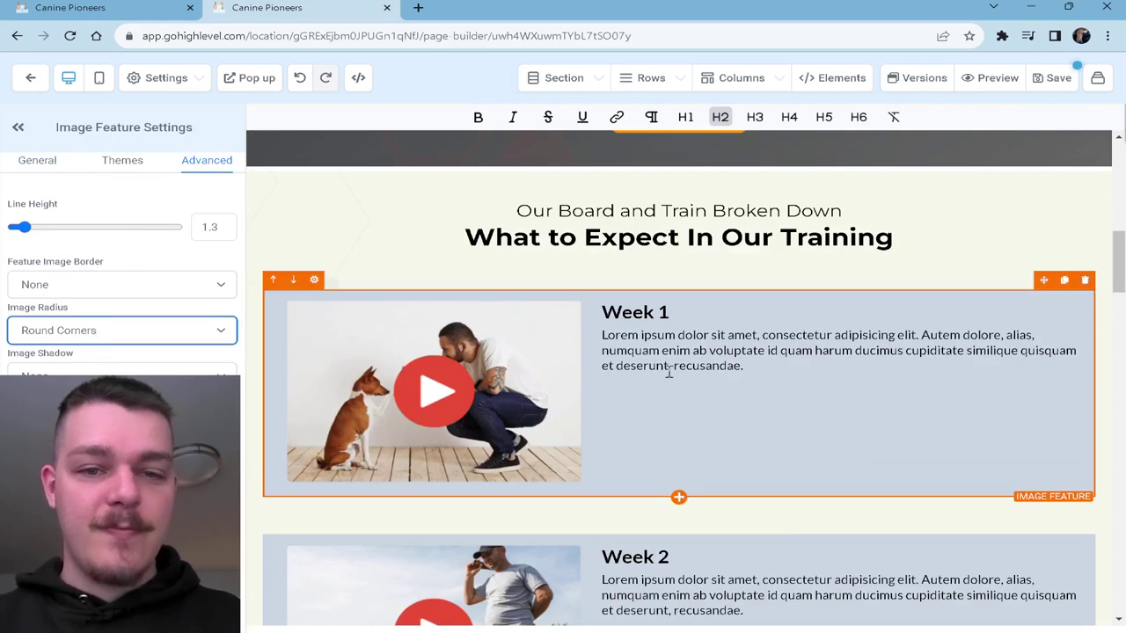
# - Give the "From Fighting to Friendship" section the dark red-hexagon background image from the Day 6 folder of 30 Funnels in 30 Days
pyautogui.scroll(-15, 694, 363)
pyautogui.scroll(10, 695, 362)
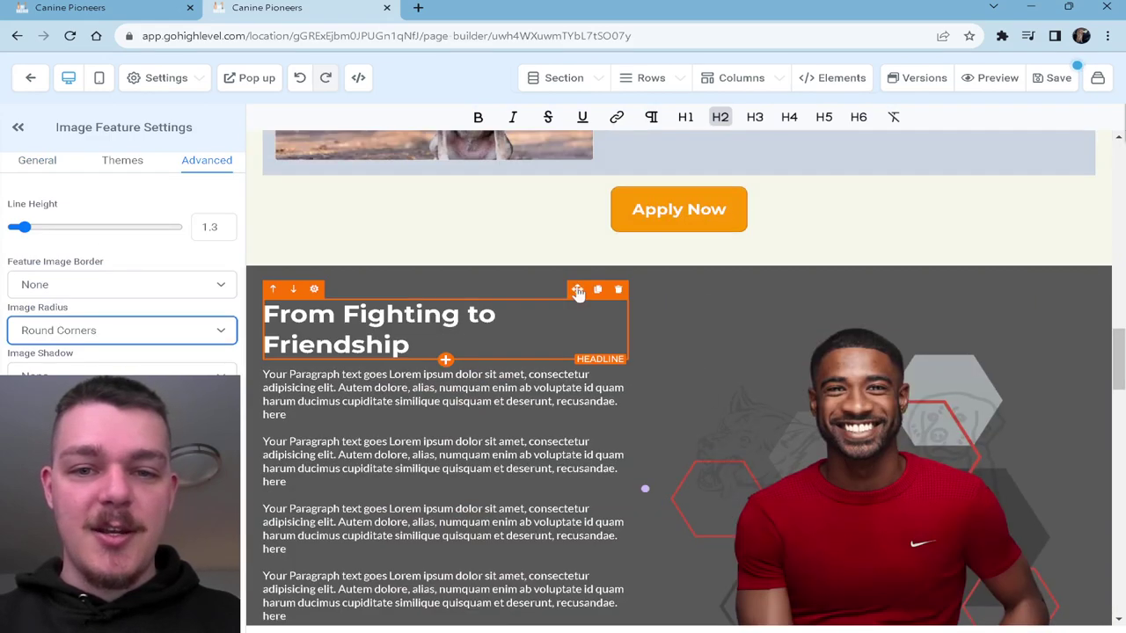
pyautogui.click(678, 277)
pyautogui.scroll(-3, 88, 318)
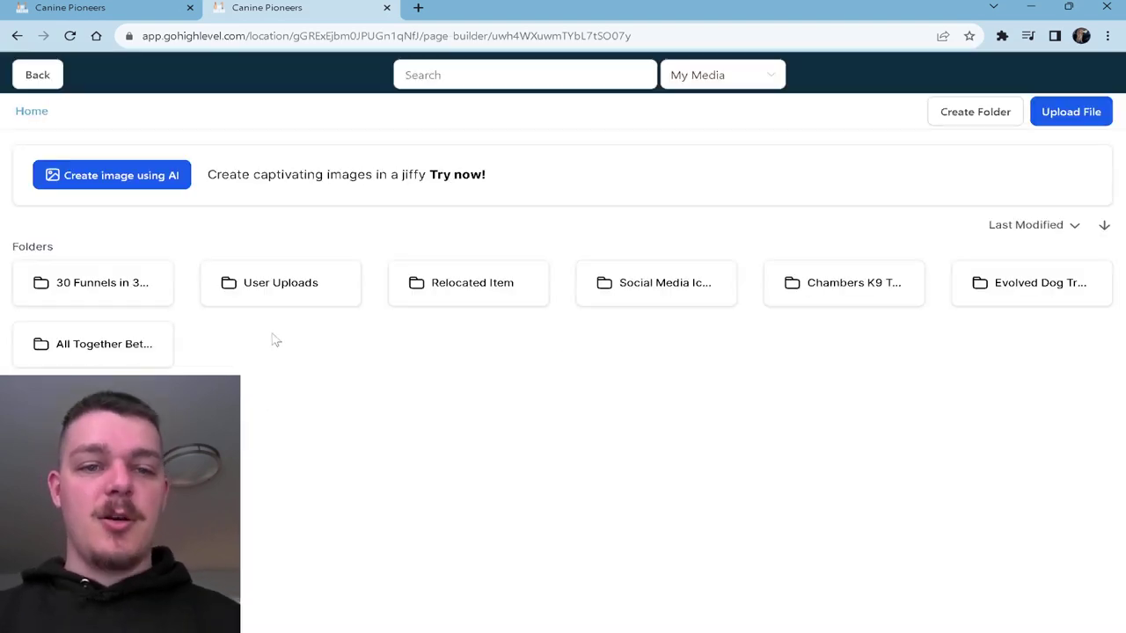
pyautogui.click(94, 283)
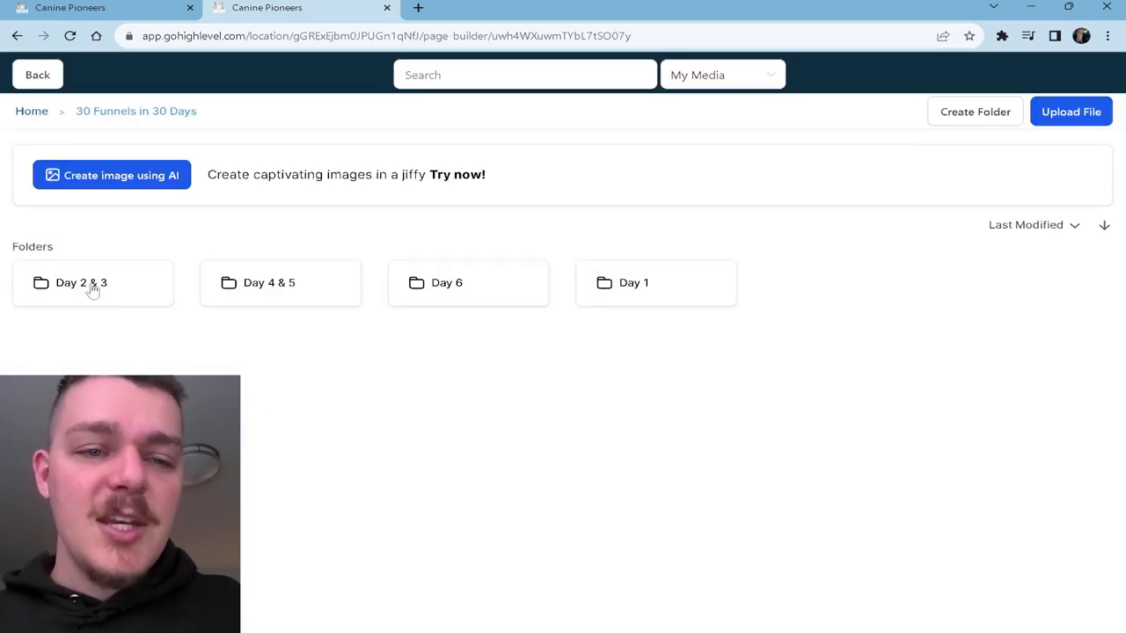
pyautogui.click(430, 291)
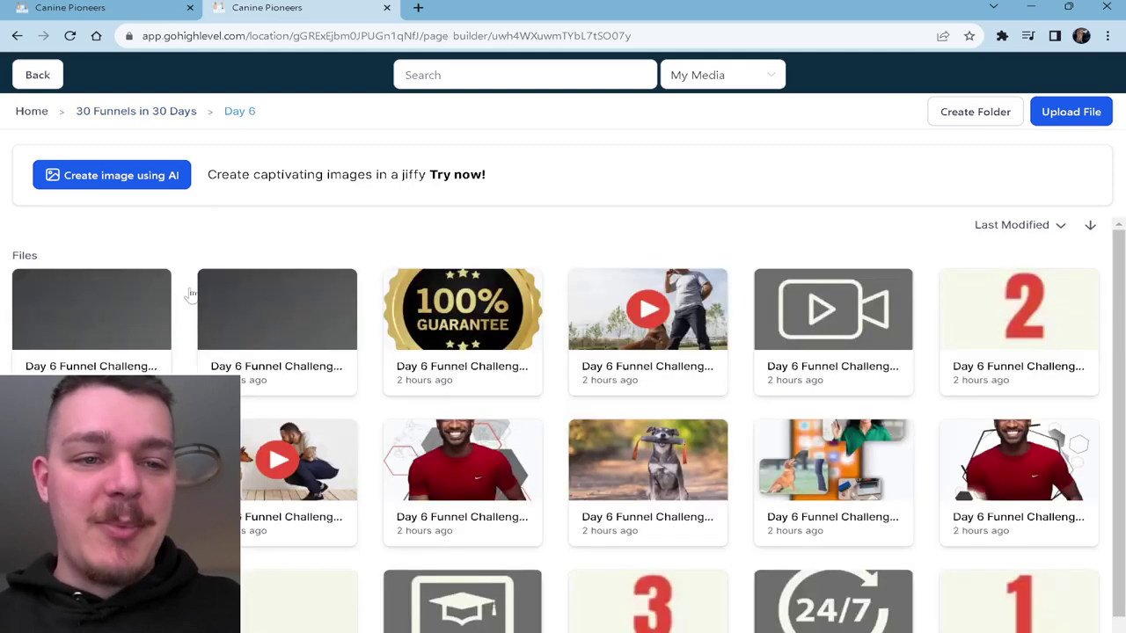
pyautogui.click(290, 315)
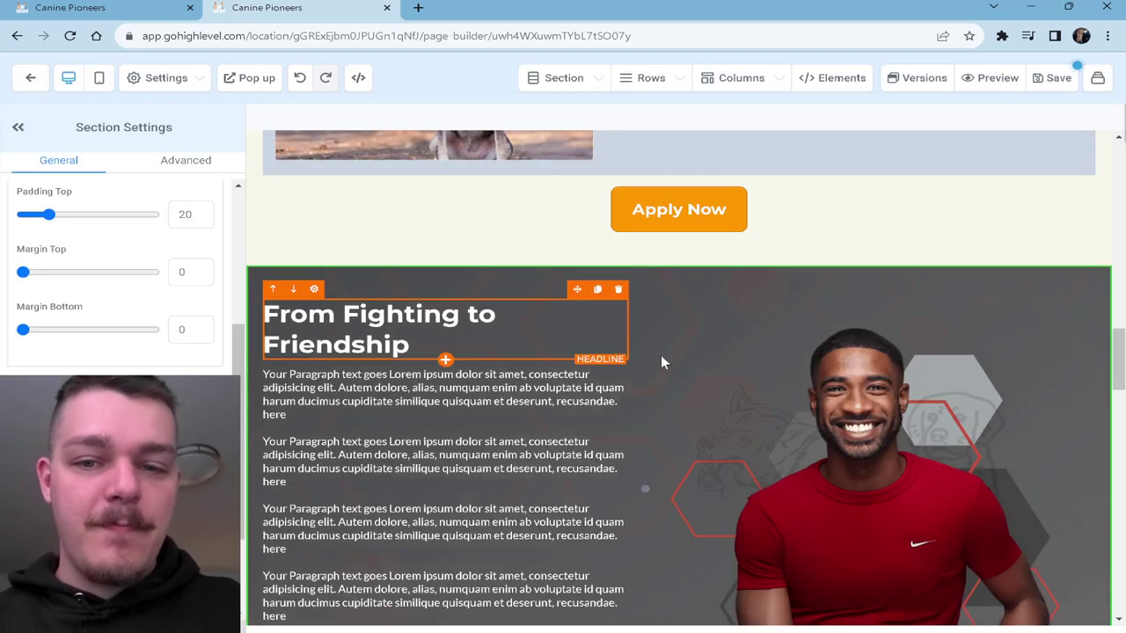
pyautogui.scroll(-2, 661, 354)
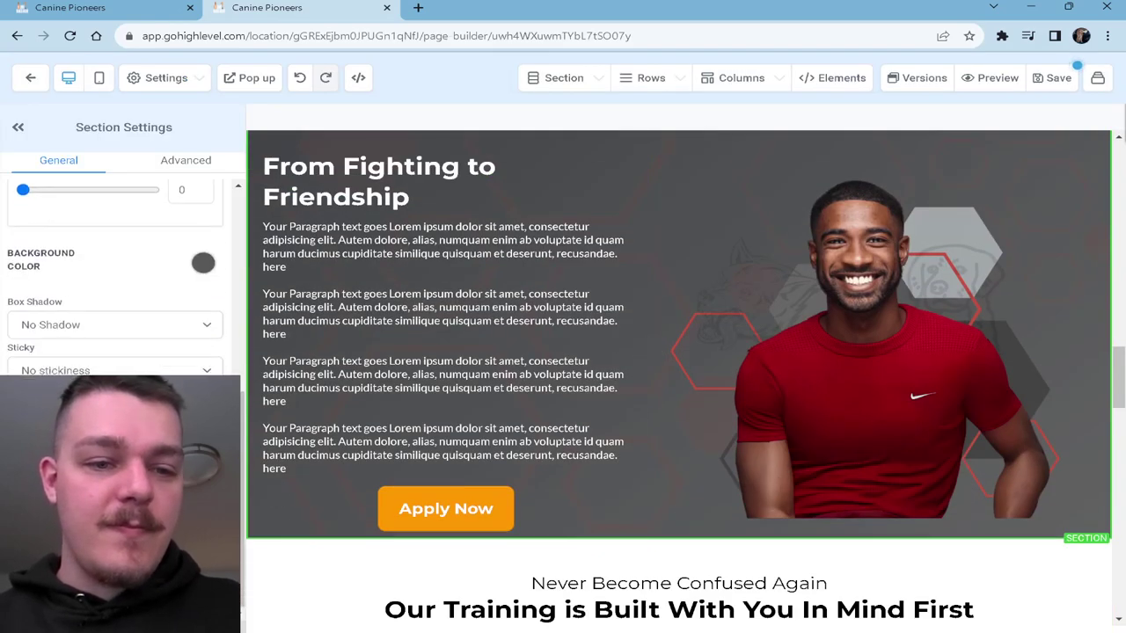
# - Apply the cream background image from the Day 6 folder to the "Our Training is Built With You In Mind First" section
pyautogui.scroll(-5, 752, 167)
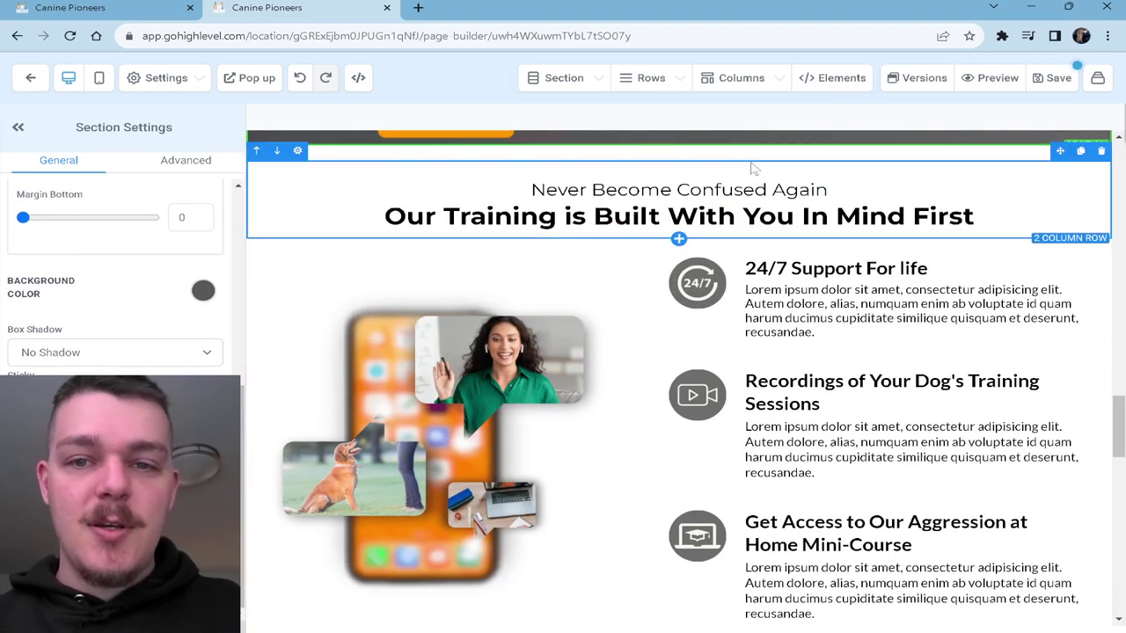
pyautogui.click(752, 167)
pyautogui.click(372, 246)
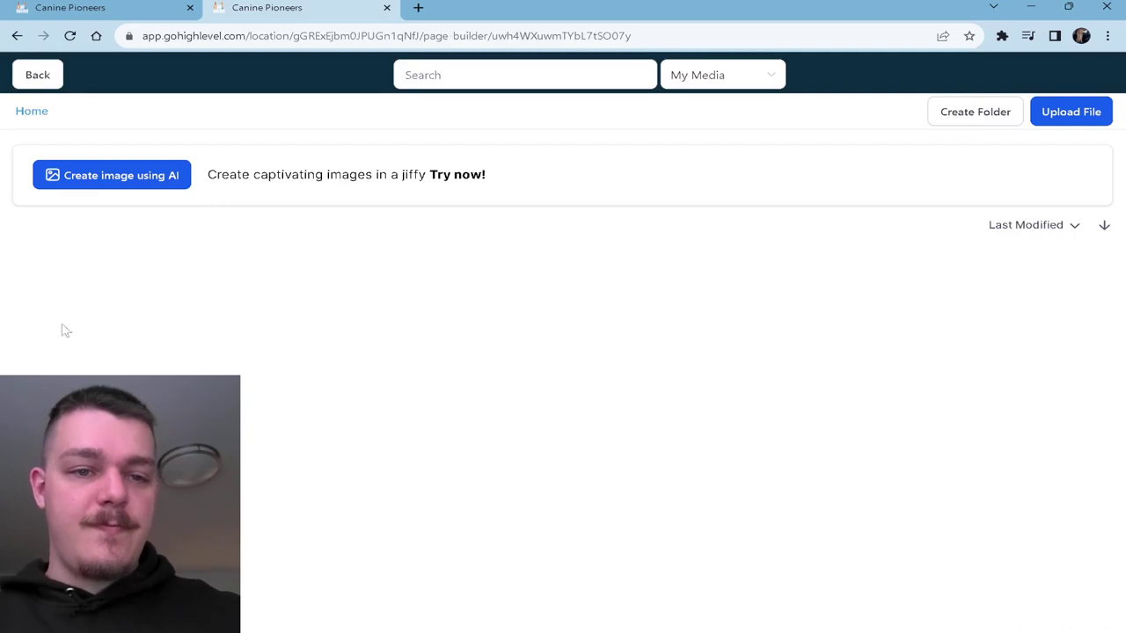
pyautogui.click(99, 278)
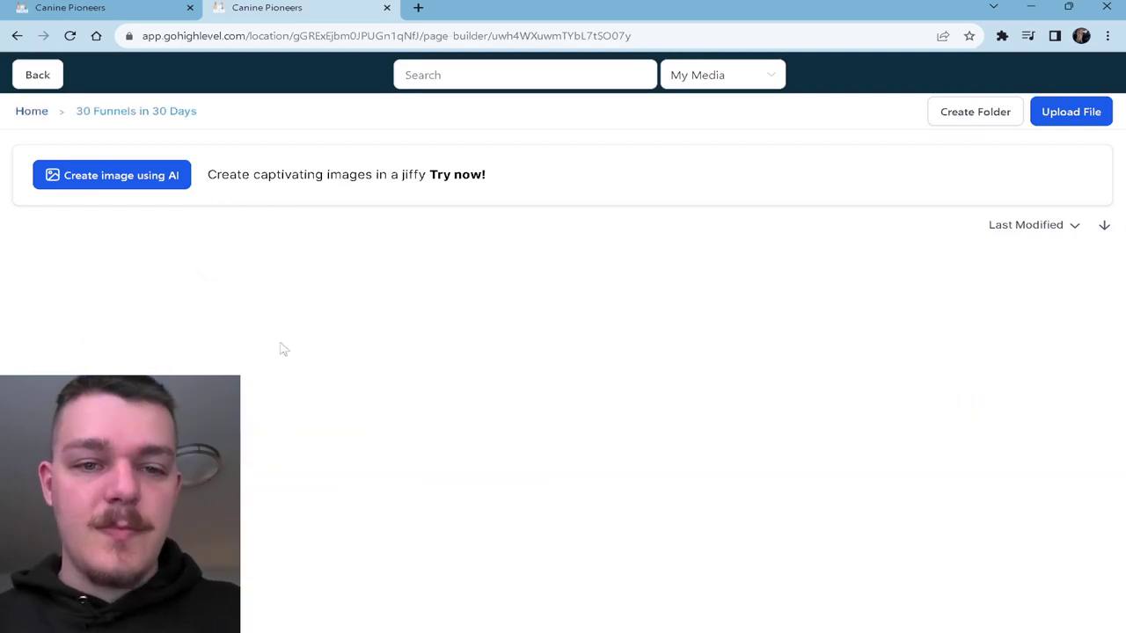
pyautogui.click(429, 280)
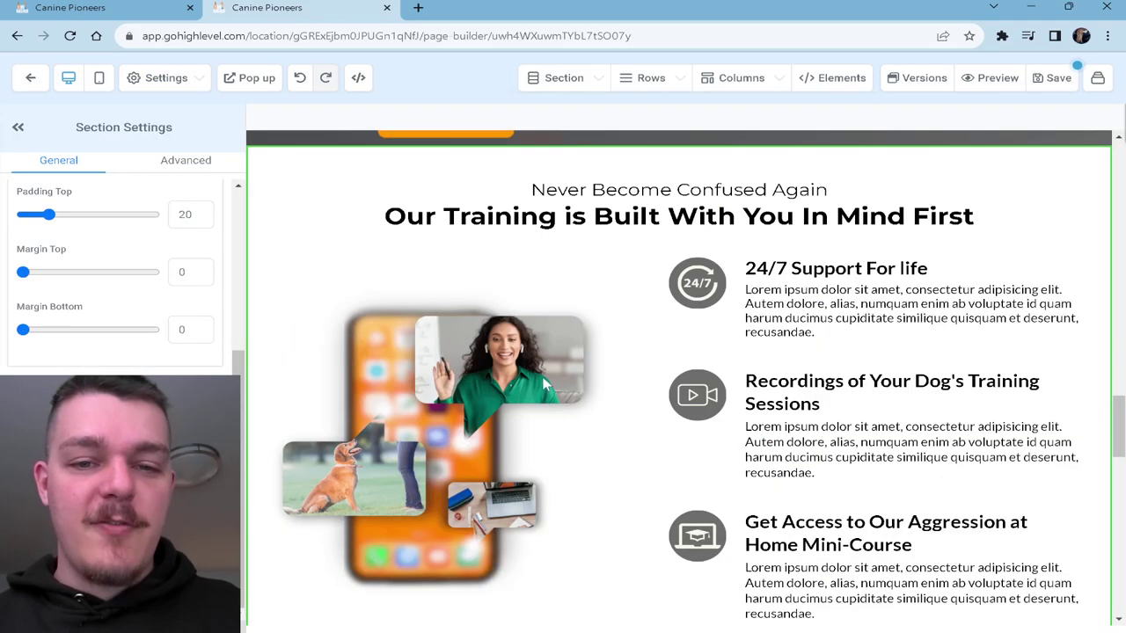
pyautogui.scroll(-1, 545, 385)
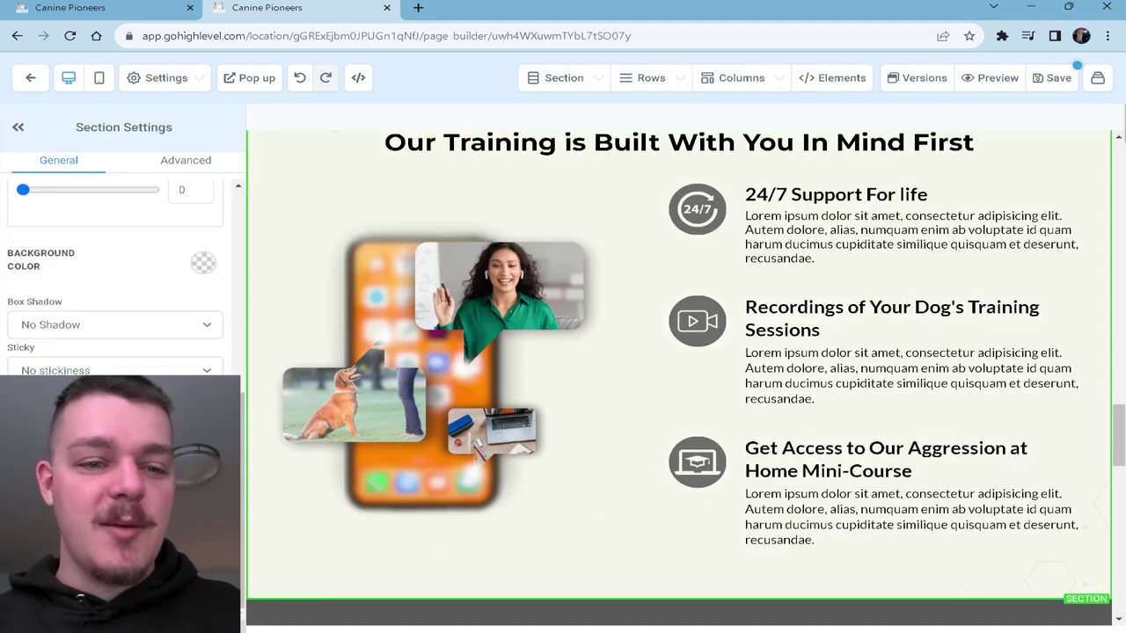
# - Delete the "Still Not Sure?" sub headline above the "Here is our Guarantee!" headline
pyautogui.scroll(-4, 628, 369)
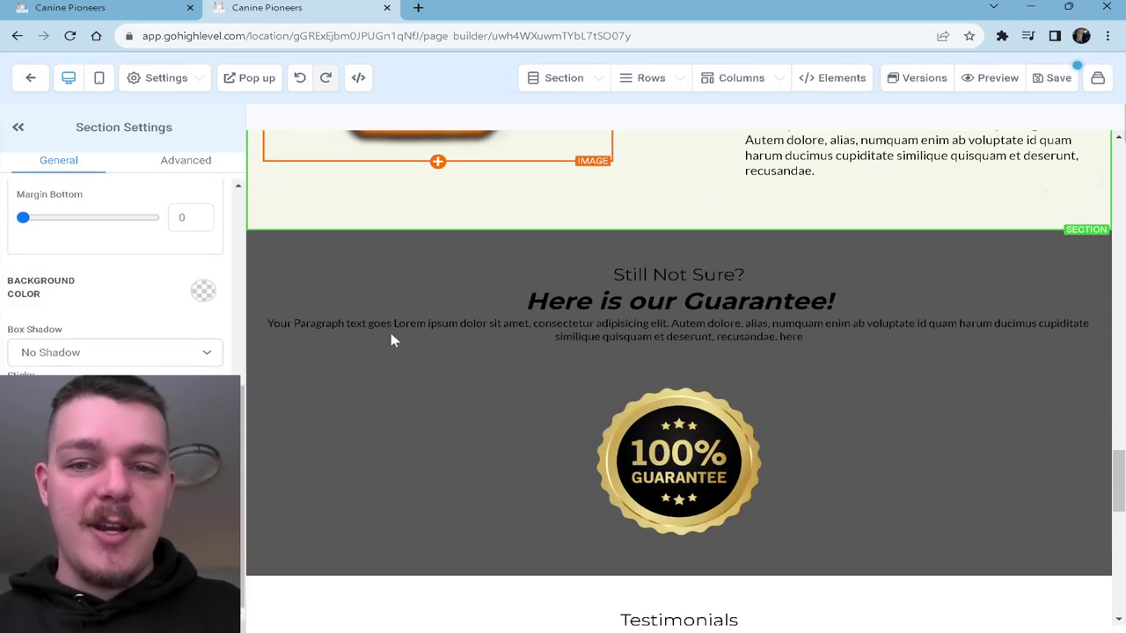
pyautogui.click(667, 275)
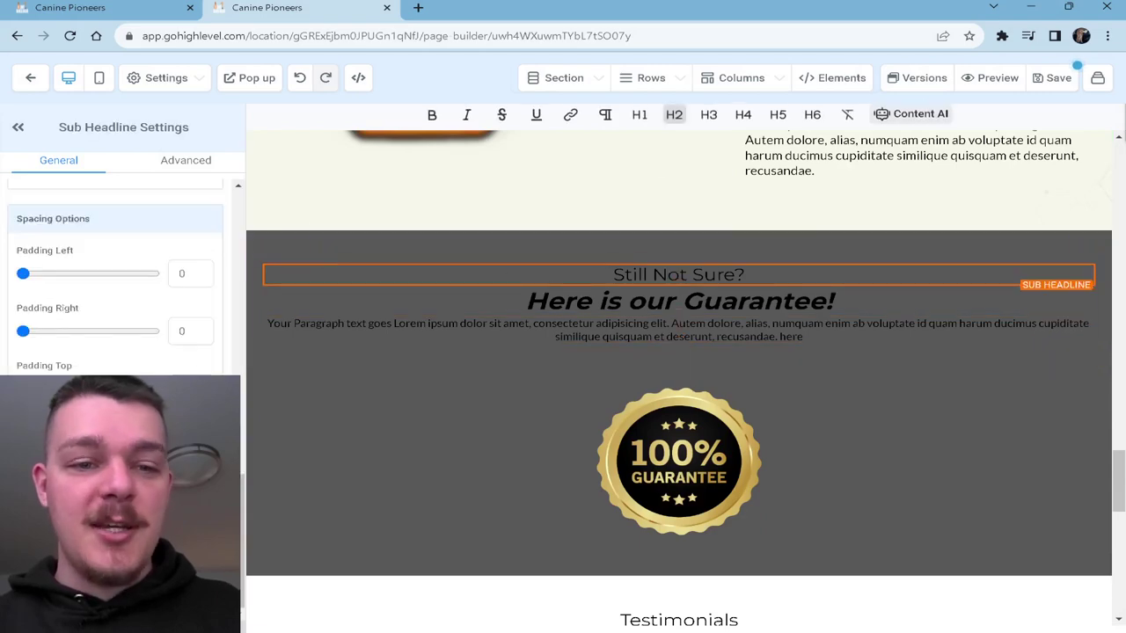
pyautogui.scroll(-8, 725, 364)
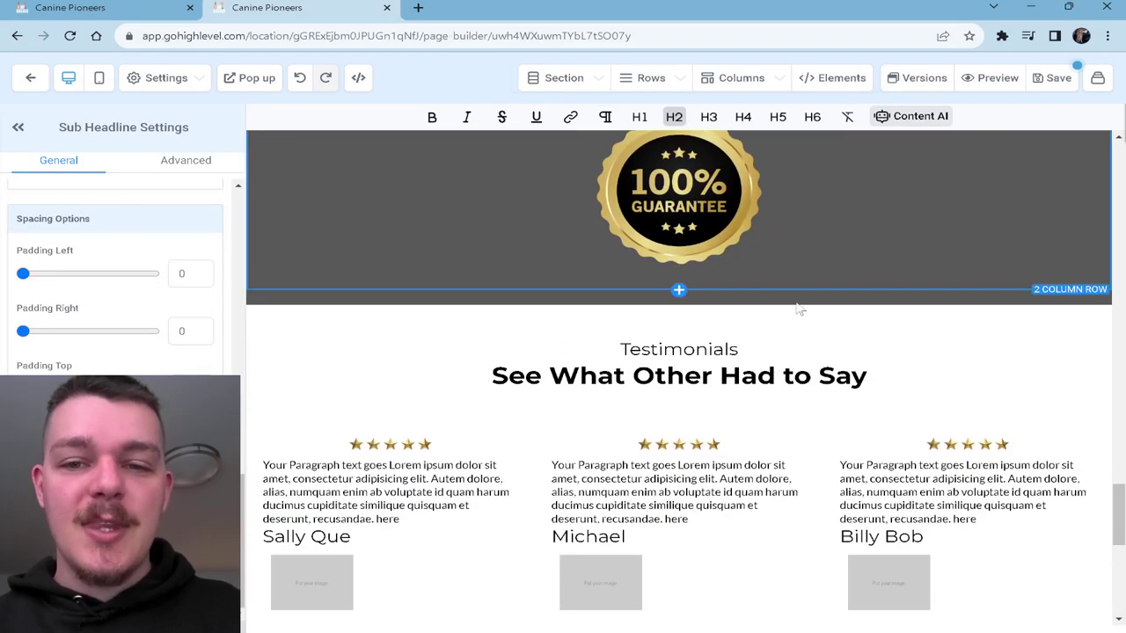
pyautogui.scroll(1, 724, 356)
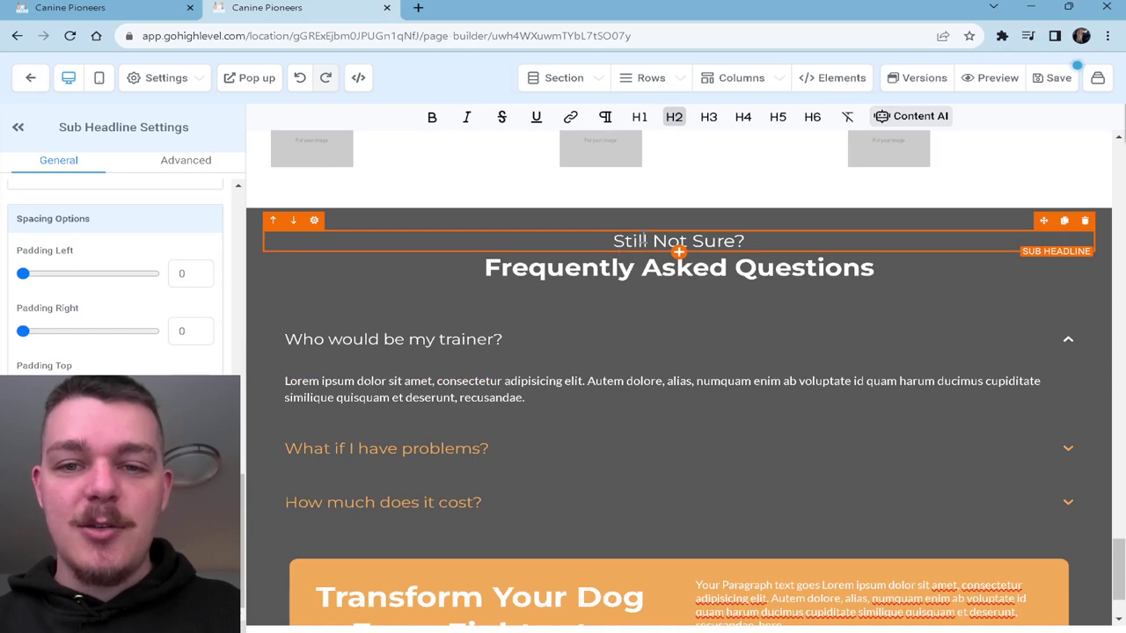
pyautogui.scroll(7, 756, 244)
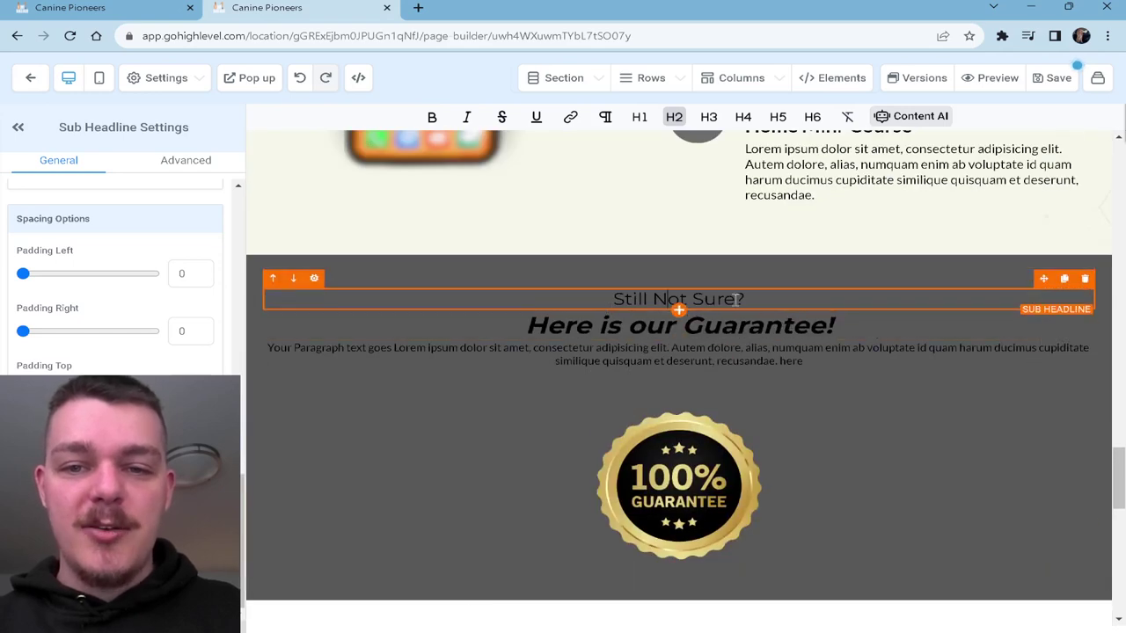
pyautogui.click(1085, 280)
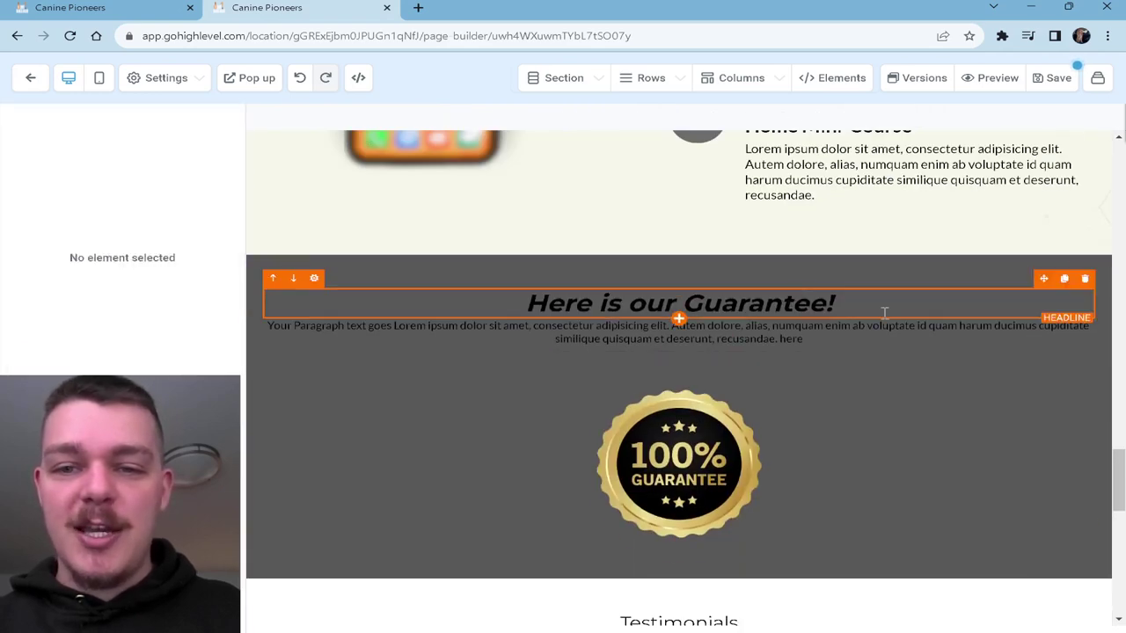
pyautogui.scroll(5, 489, 322)
pyautogui.scroll(1, 489, 322)
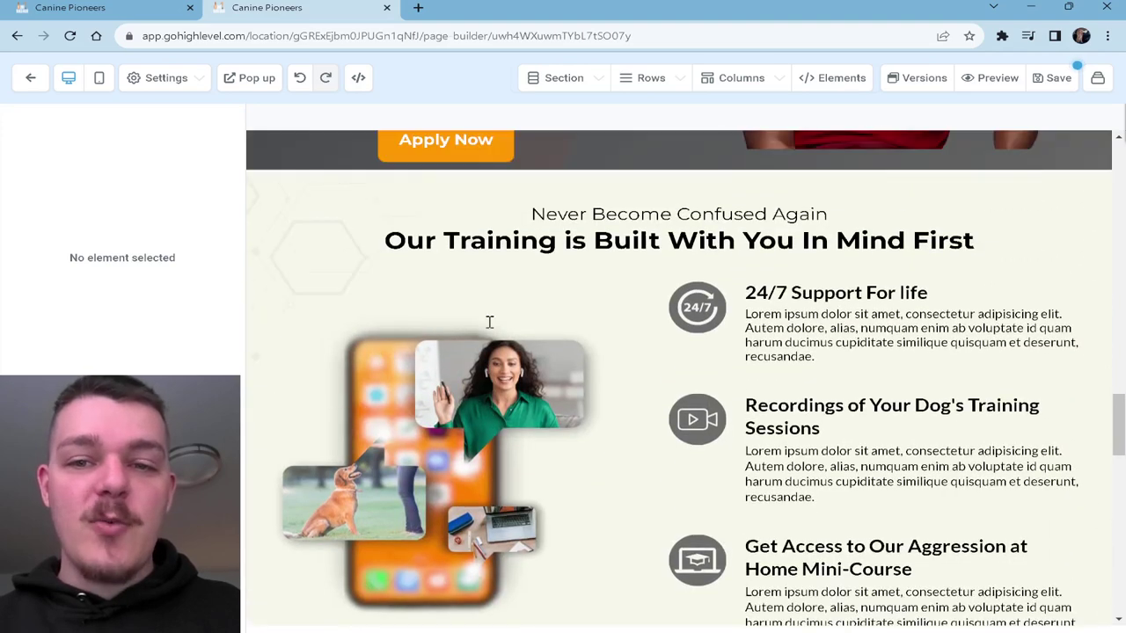
pyautogui.scroll(-7, 475, 273)
pyautogui.scroll(2, 474, 276)
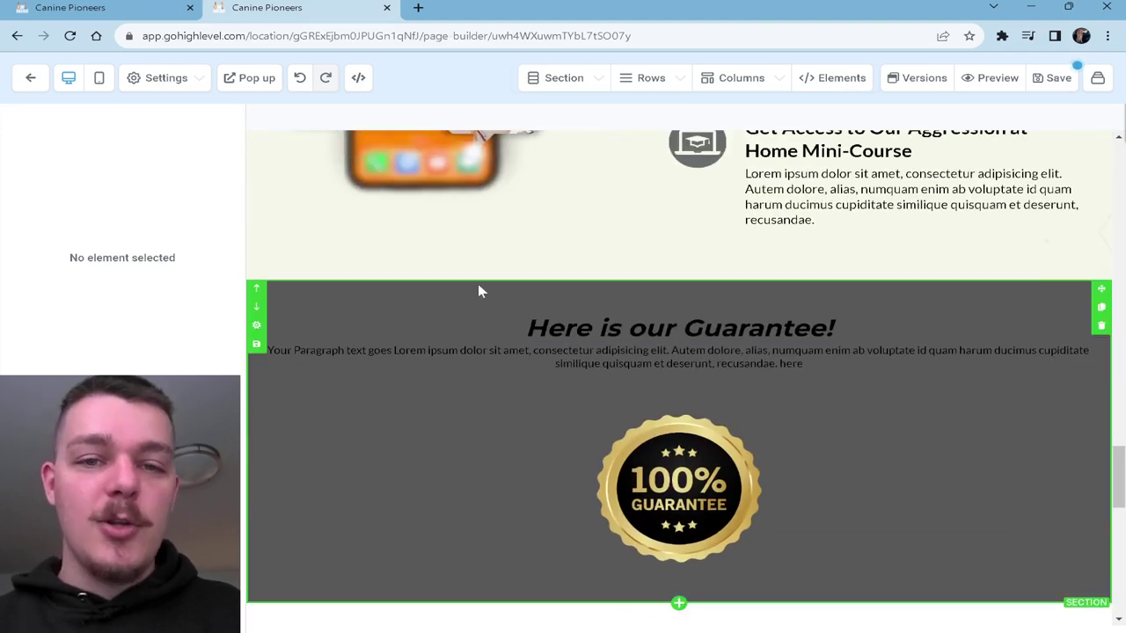
pyautogui.click(477, 283)
pyautogui.scroll(-3, 123, 334)
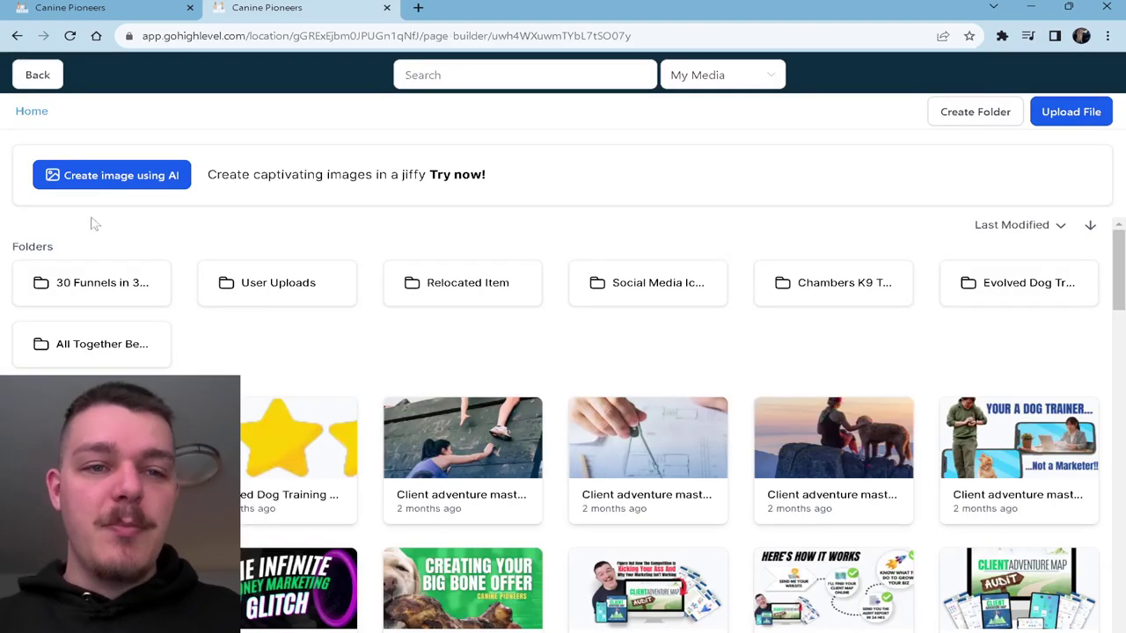
pyautogui.click(35, 77)
pyautogui.scroll(5, 439, 334)
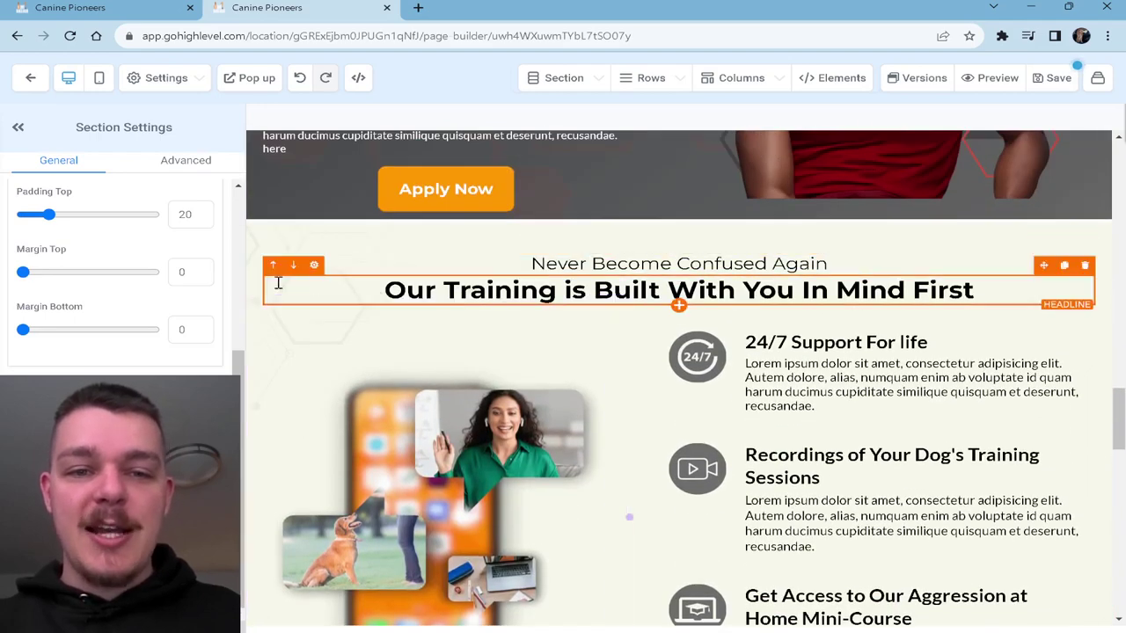
# - Give the "Here is our Guarantee!" section the dark gold-hexagon background image from the Day 6 folder of 30 Funnels in 30 Days
pyautogui.scroll(-2, 738, 376)
pyautogui.scroll(-5, 637, 384)
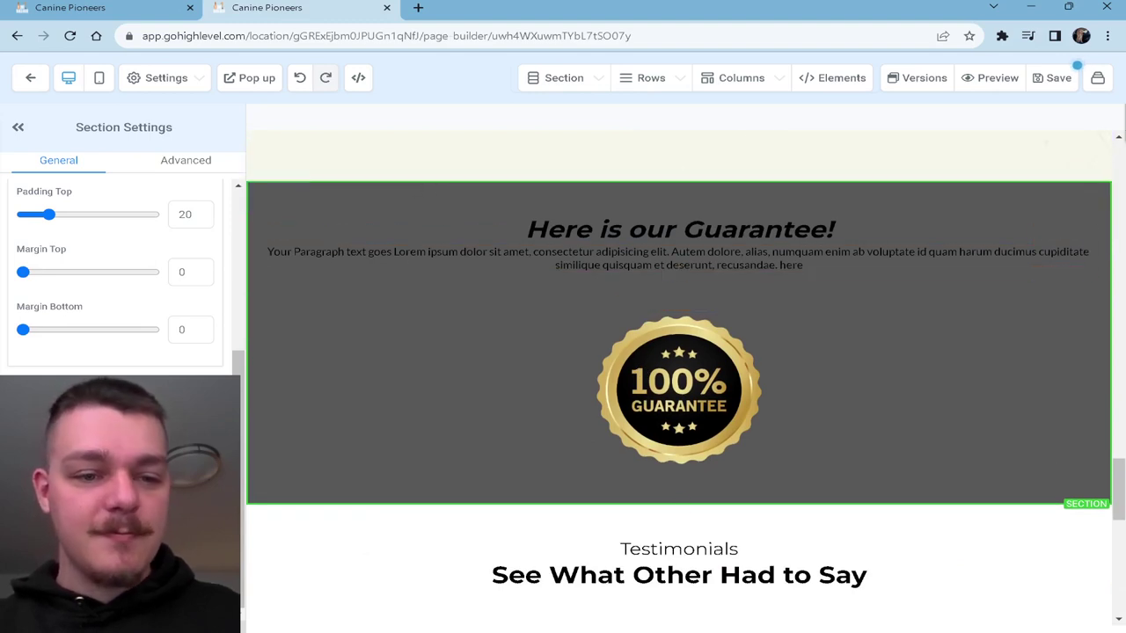
pyautogui.press('F5')
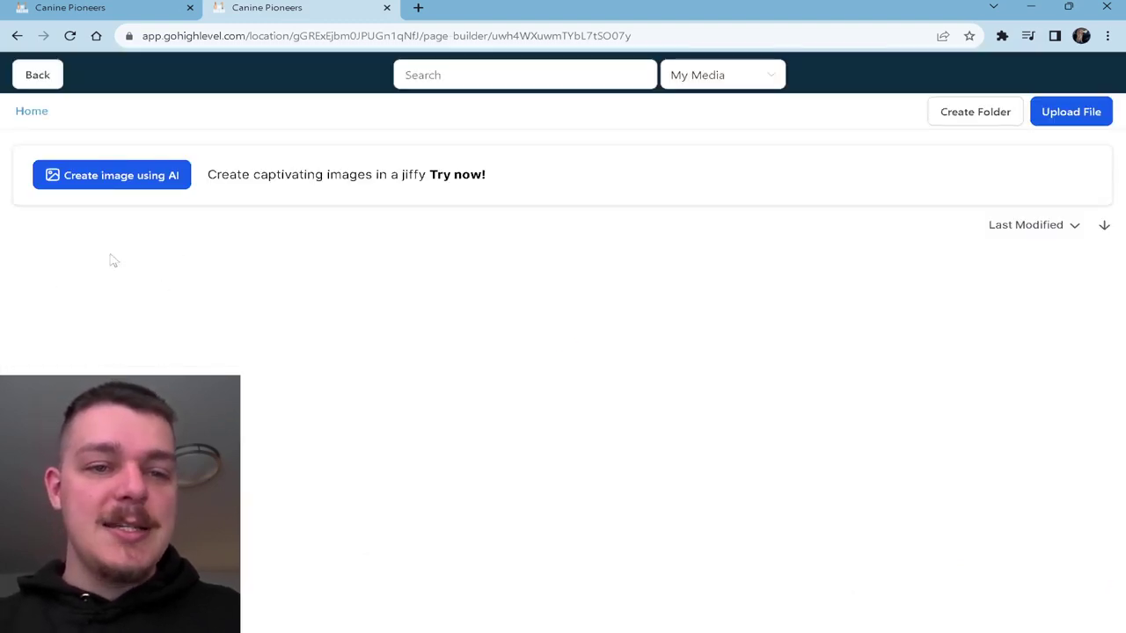
pyautogui.click(97, 283)
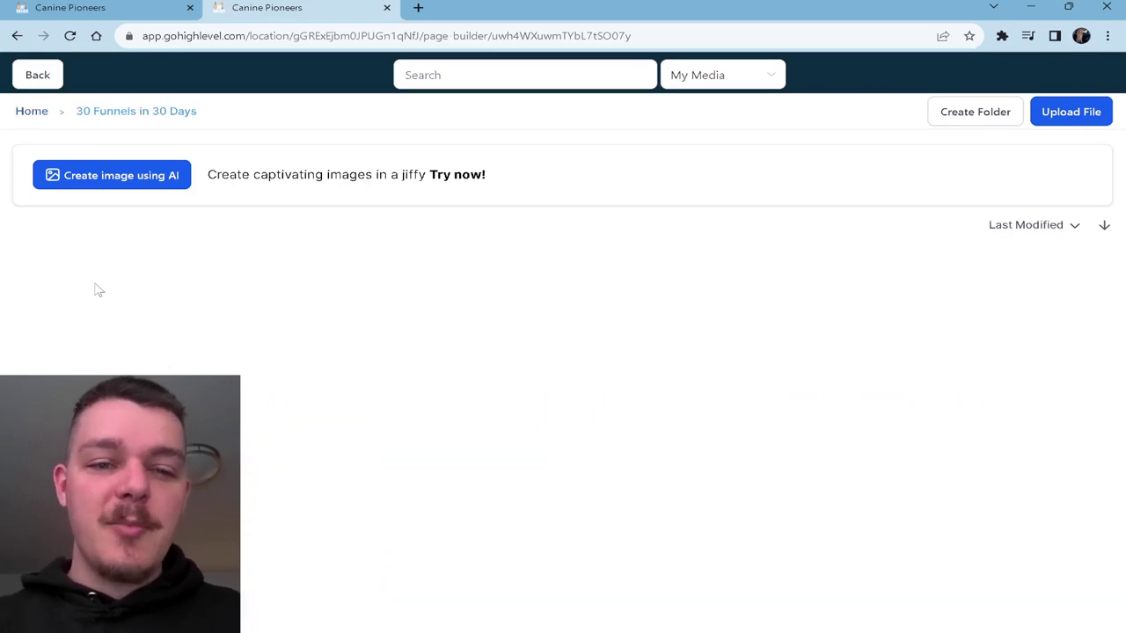
pyautogui.click(464, 301)
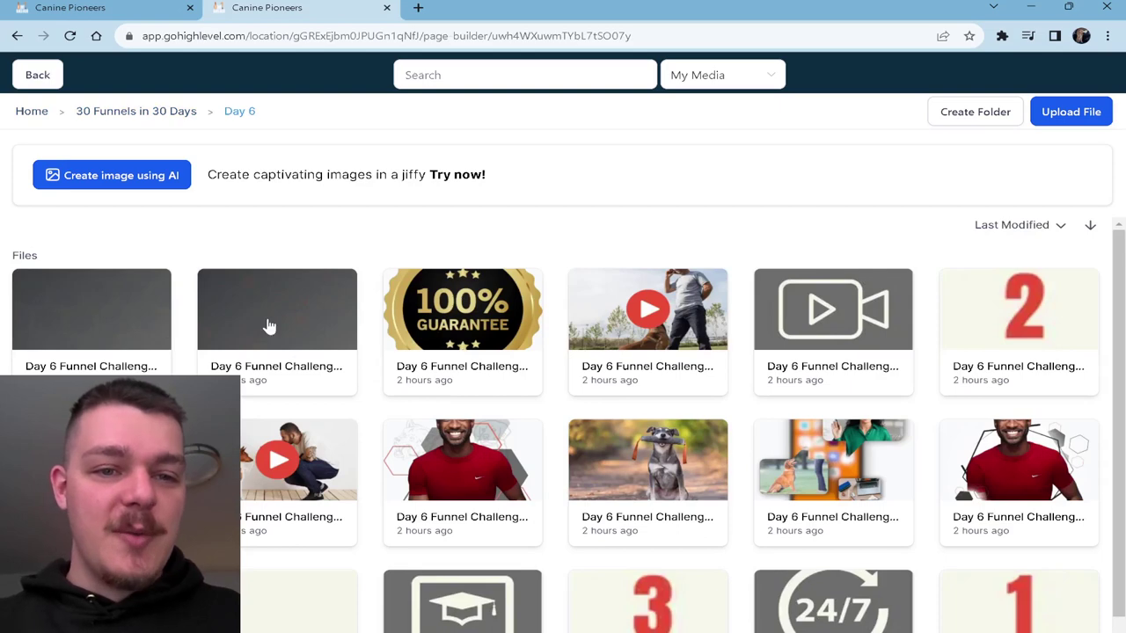
pyautogui.click(110, 327)
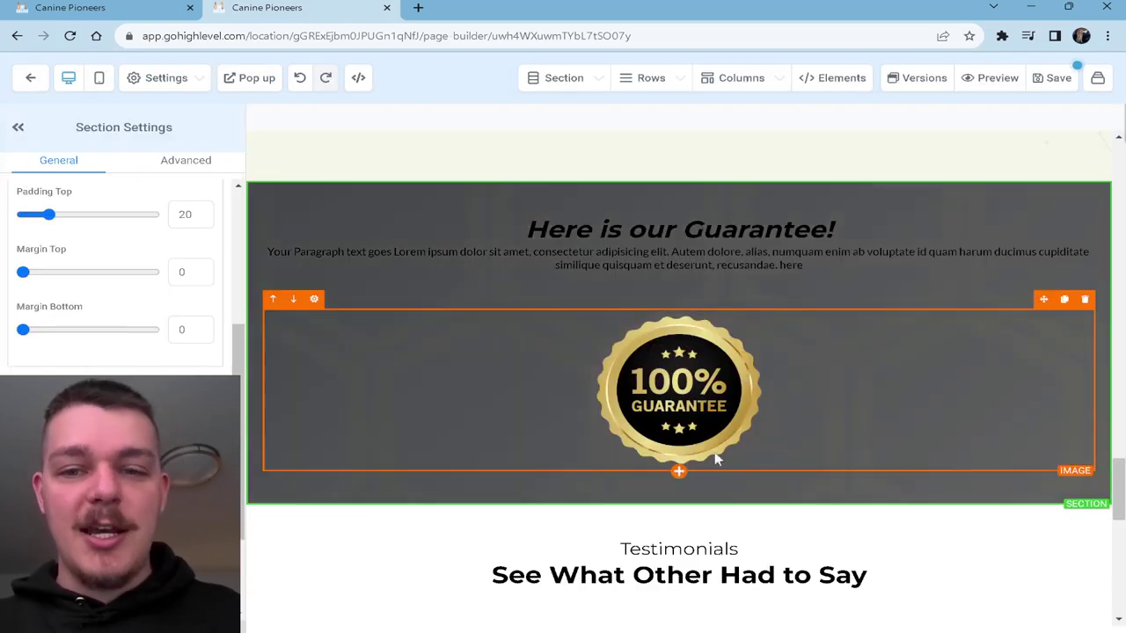
pyautogui.scroll(-1, 114, 273)
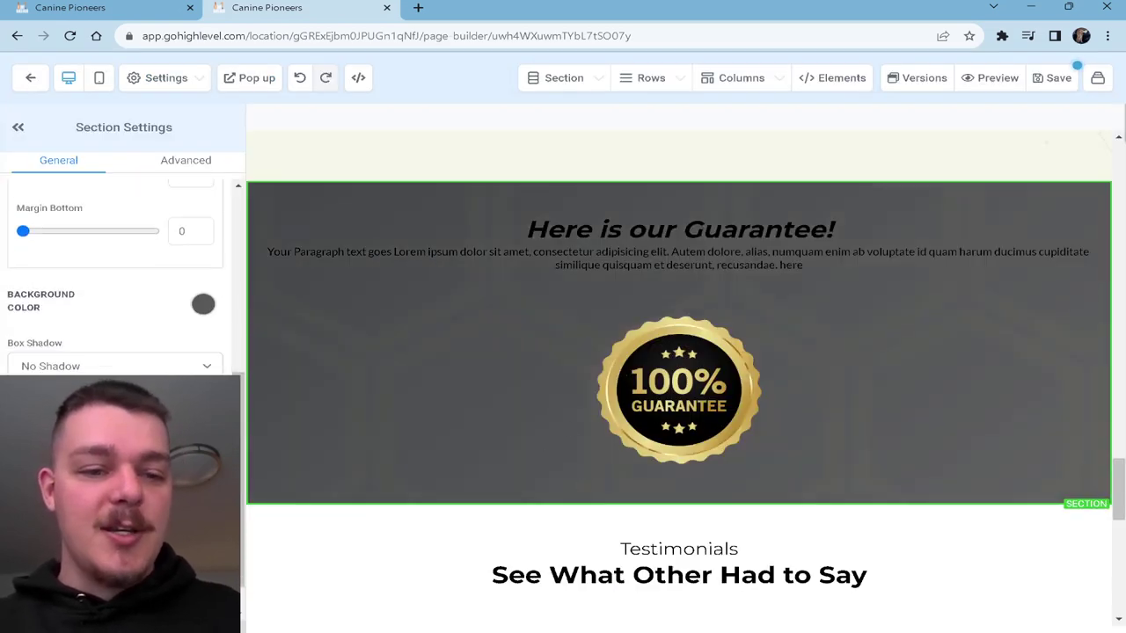
# - Make the "Here is our Guarantee!" headline text white and select the paragraph beneath it
pyautogui.click(762, 229)
pyautogui.scroll(15, 114, 281)
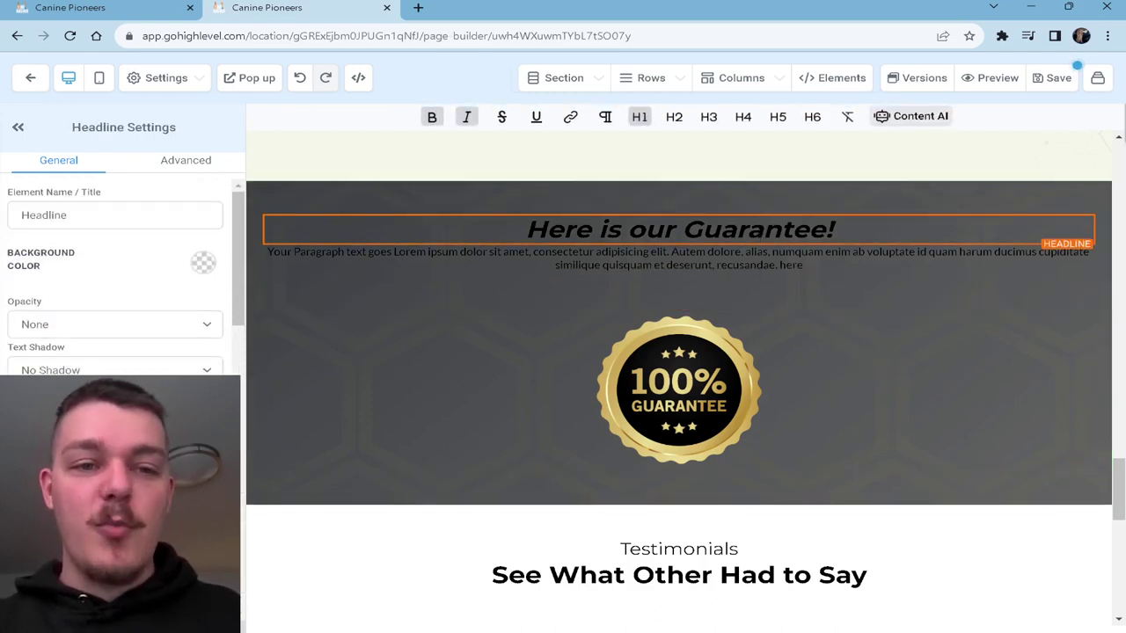
pyautogui.scroll(-5, 115, 273)
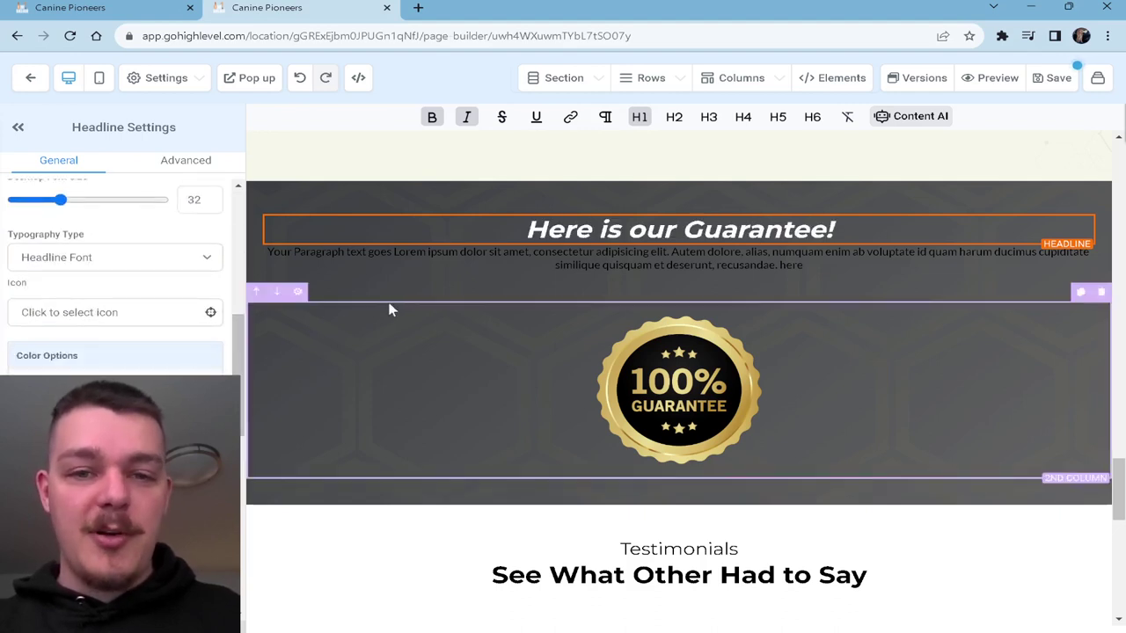
pyautogui.click(433, 267)
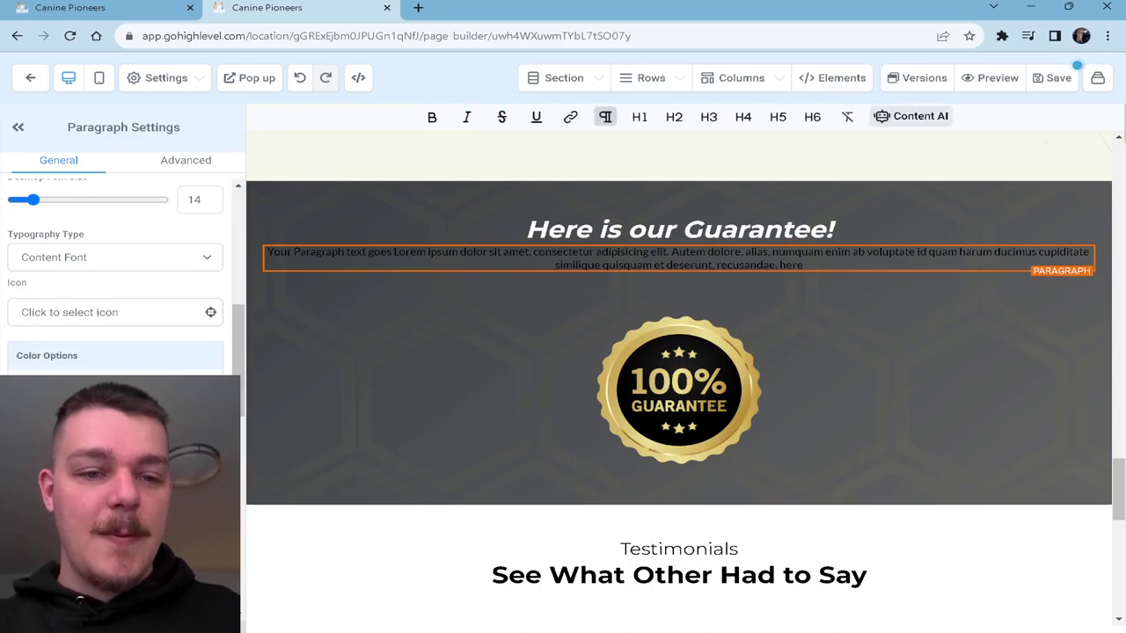
# - Apply the cream patterned background image from the Day 6 folder to the "See What Other Had to Say" testimonials section and save the page
pyautogui.scroll(-4, 747, 350)
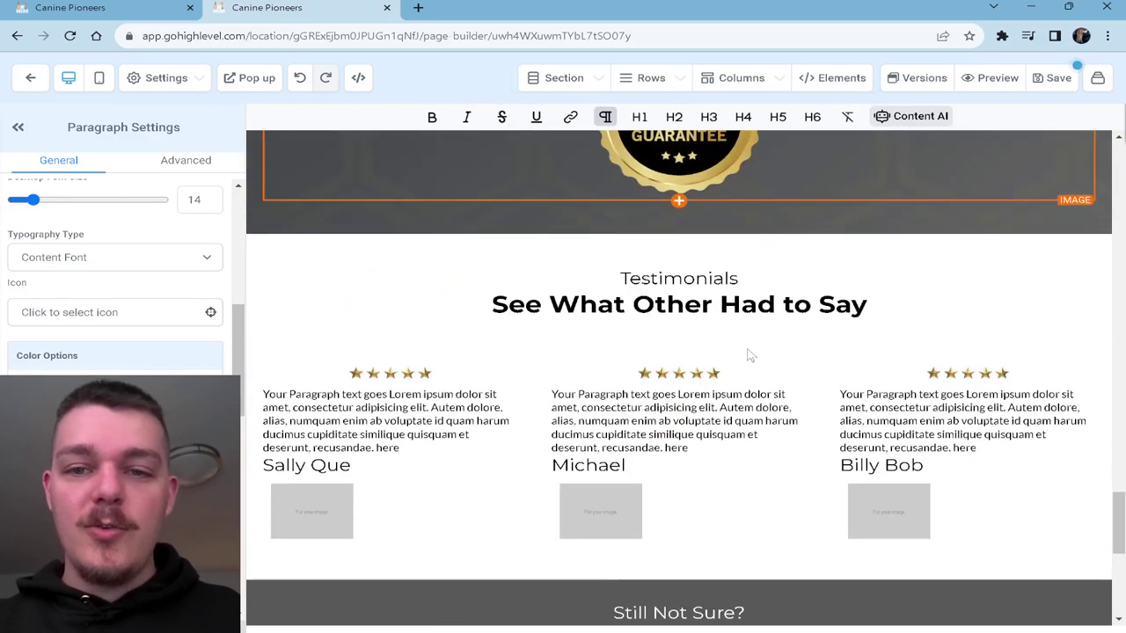
pyautogui.scroll(2, 747, 350)
pyautogui.scroll(-2, 747, 350)
pyautogui.scroll(1, 746, 355)
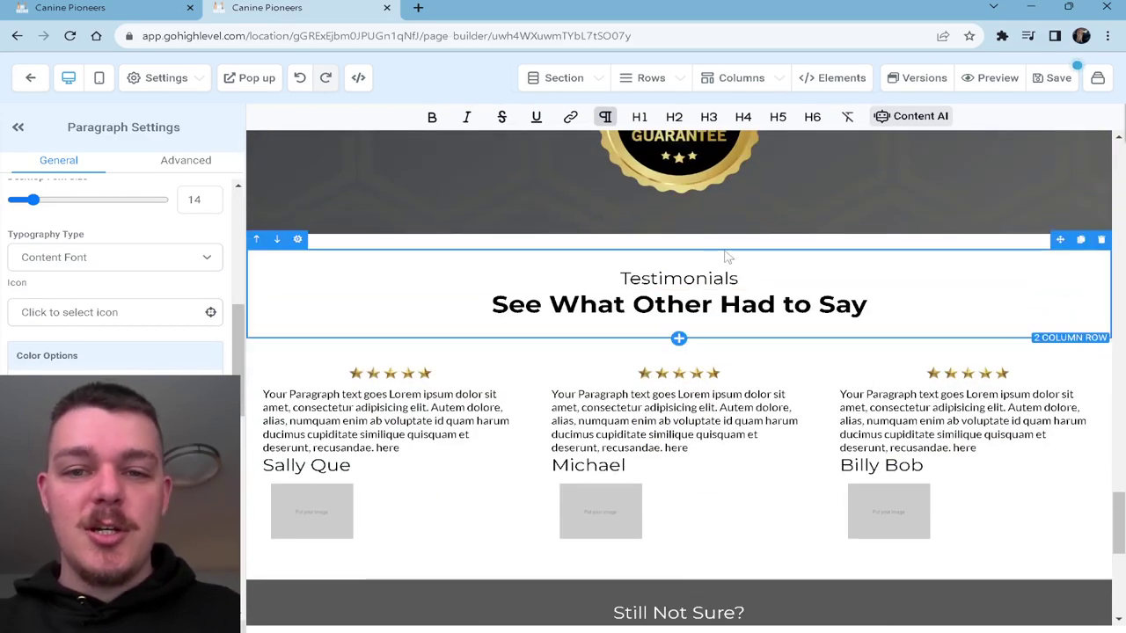
pyautogui.click(728, 255)
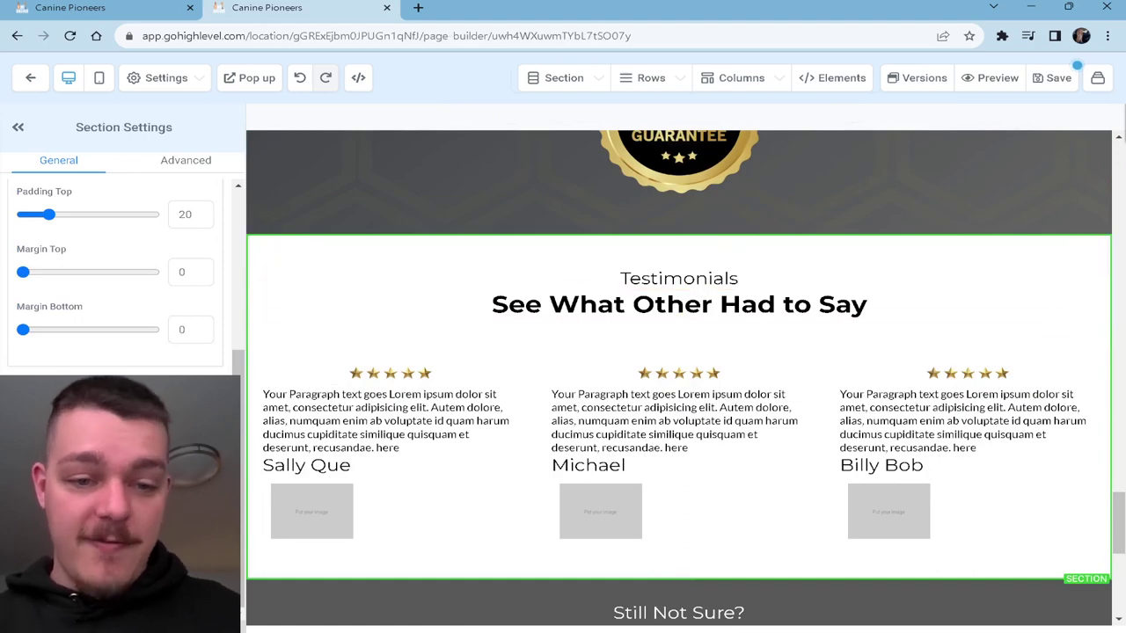
pyautogui.press('F5')
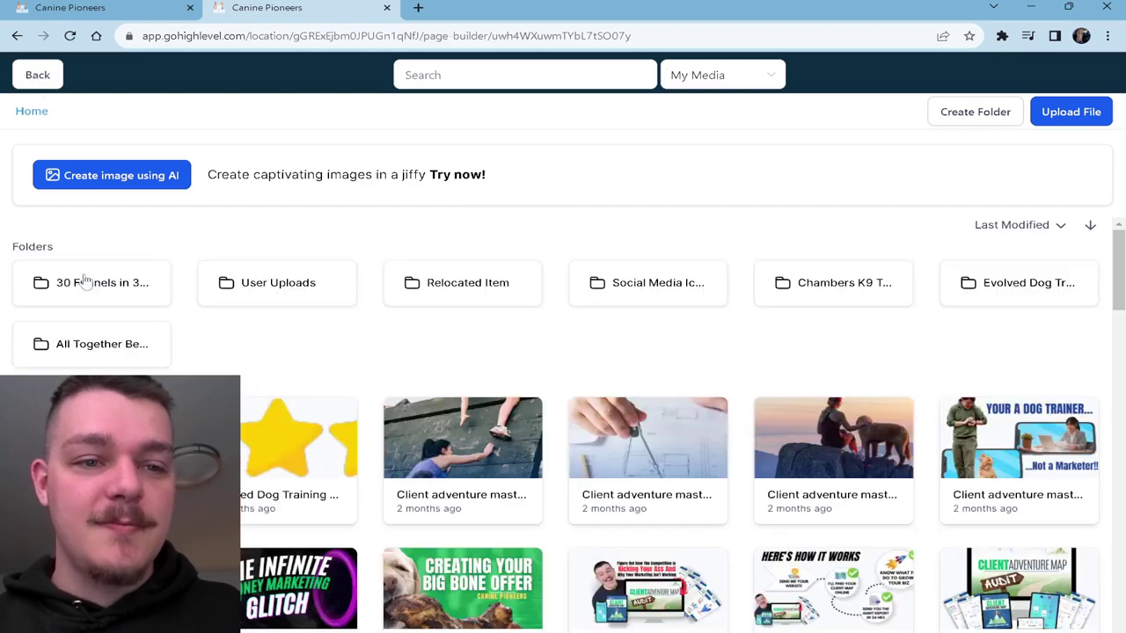
pyautogui.doubleClick(86, 280)
pyautogui.doubleClick(447, 300)
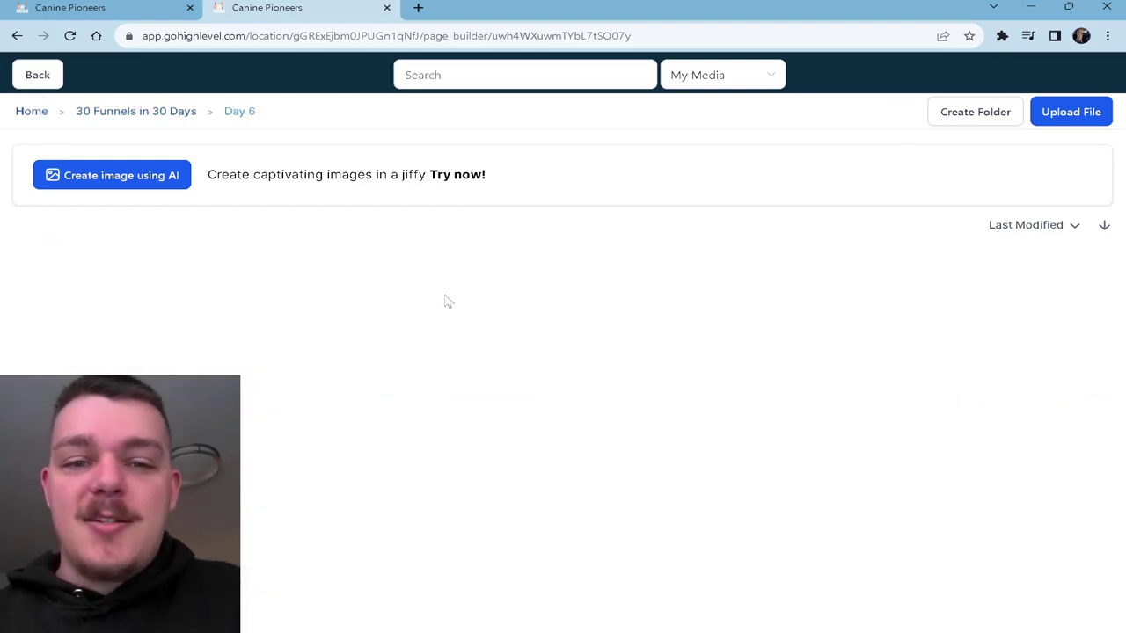
pyautogui.scroll(-1, 326, 520)
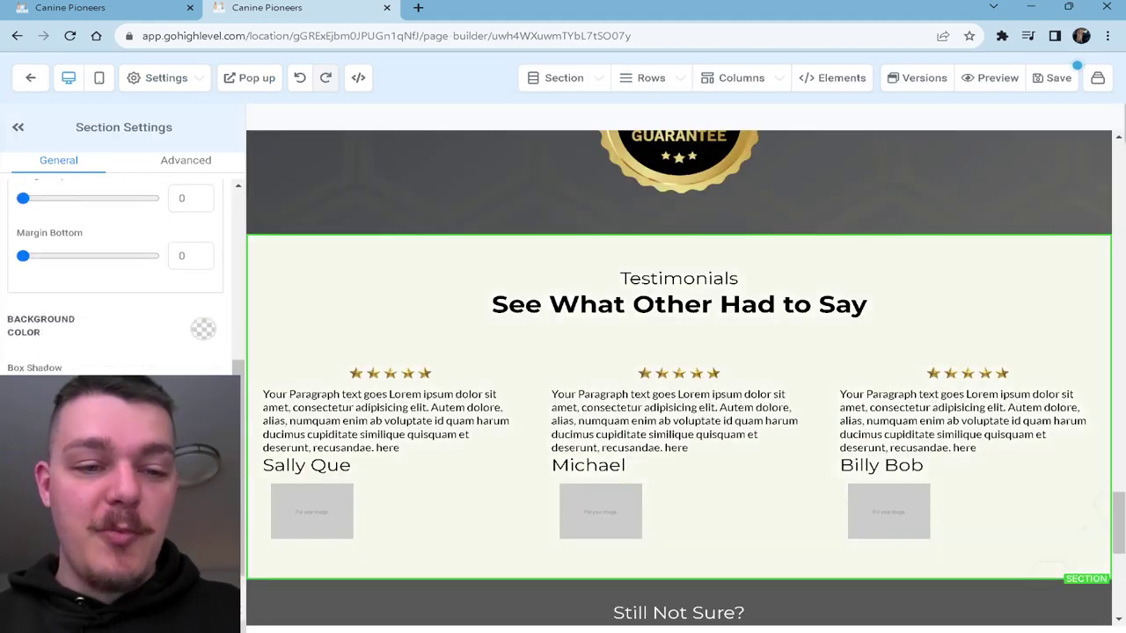
pyautogui.scroll(-1, 115, 263)
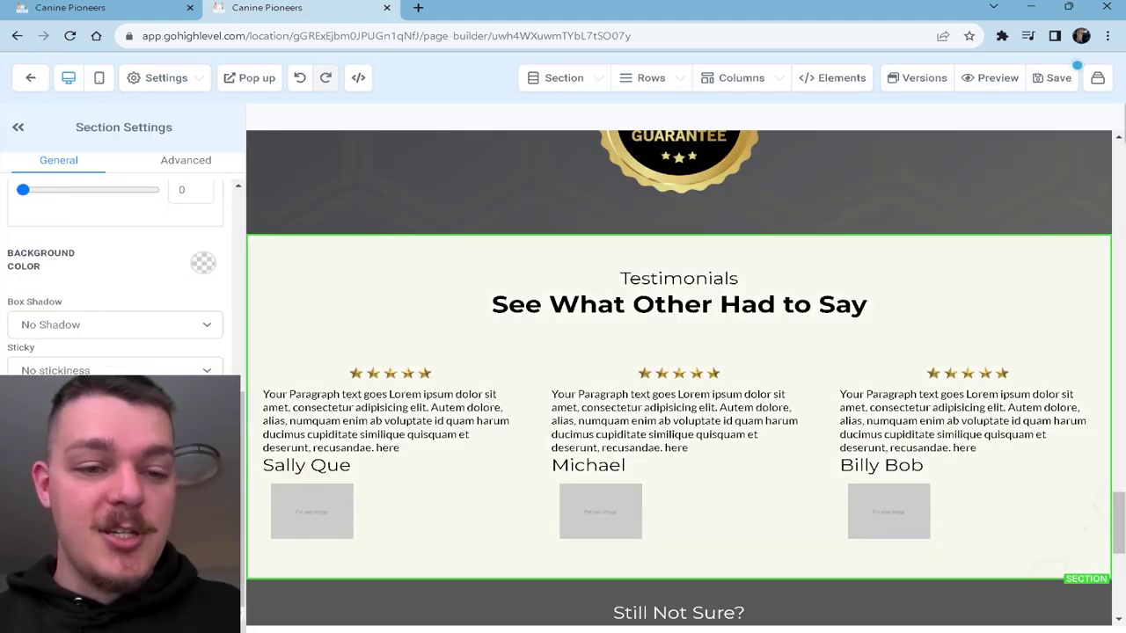
pyautogui.scroll(-1, 680, 361)
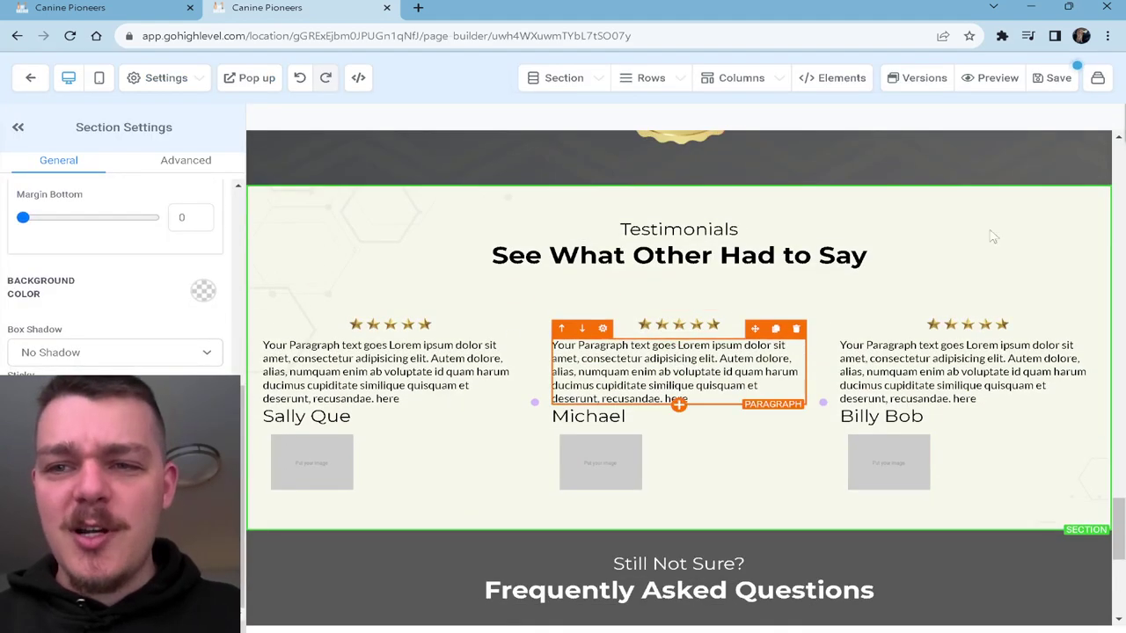
pyautogui.click(1048, 88)
# - Give the "Frequently Asked Questions" section the dark red-hexagon background image from the Day 6 folder and save the page
pyautogui.scroll(-5, 414, 308)
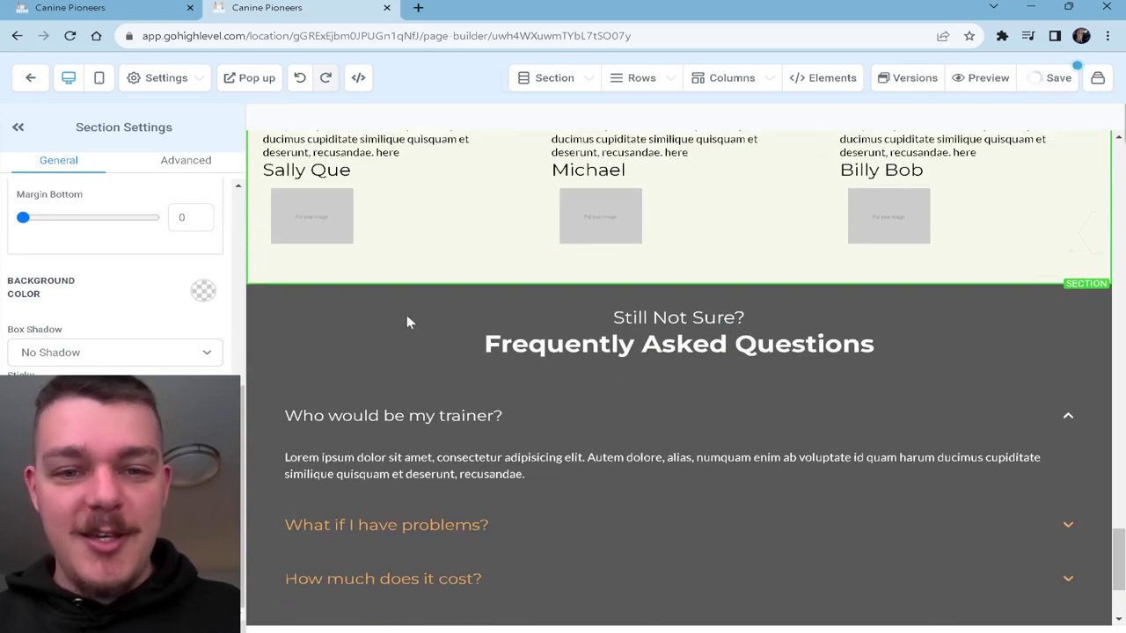
pyautogui.click(417, 301)
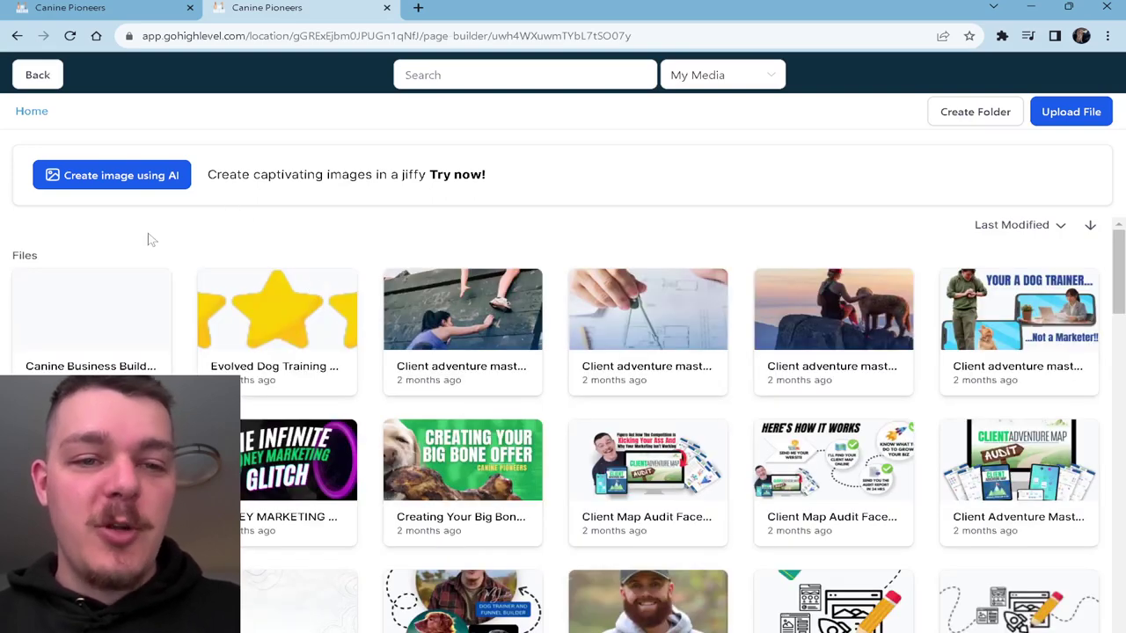
pyautogui.click(114, 283)
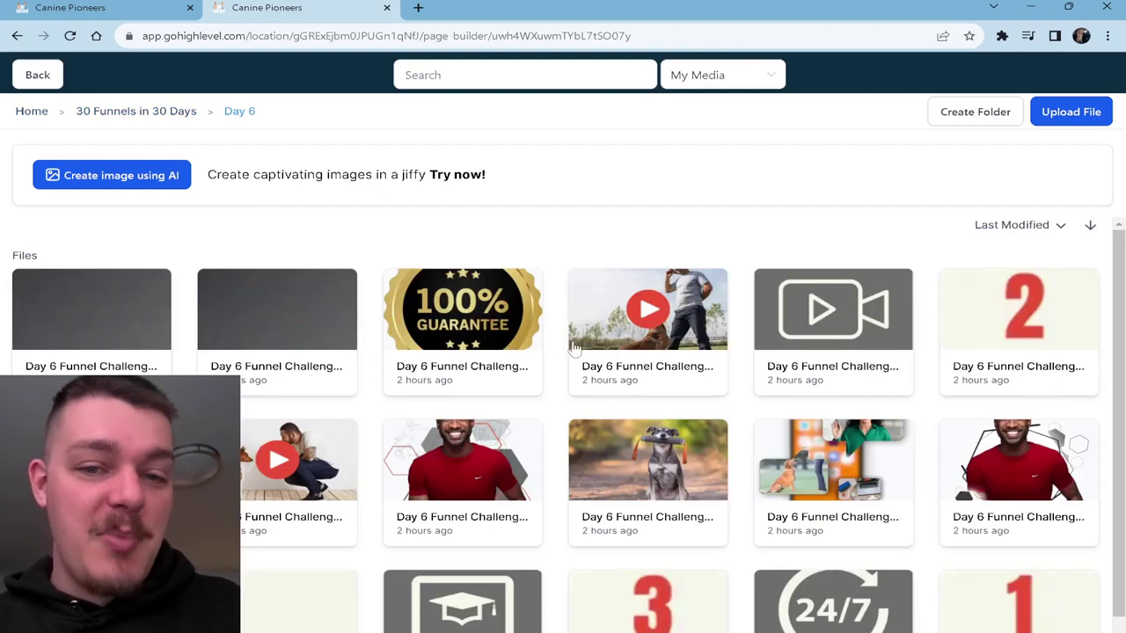
pyautogui.scroll(-2, 447, 290)
pyautogui.scroll(2, 447, 290)
pyautogui.click(256, 345)
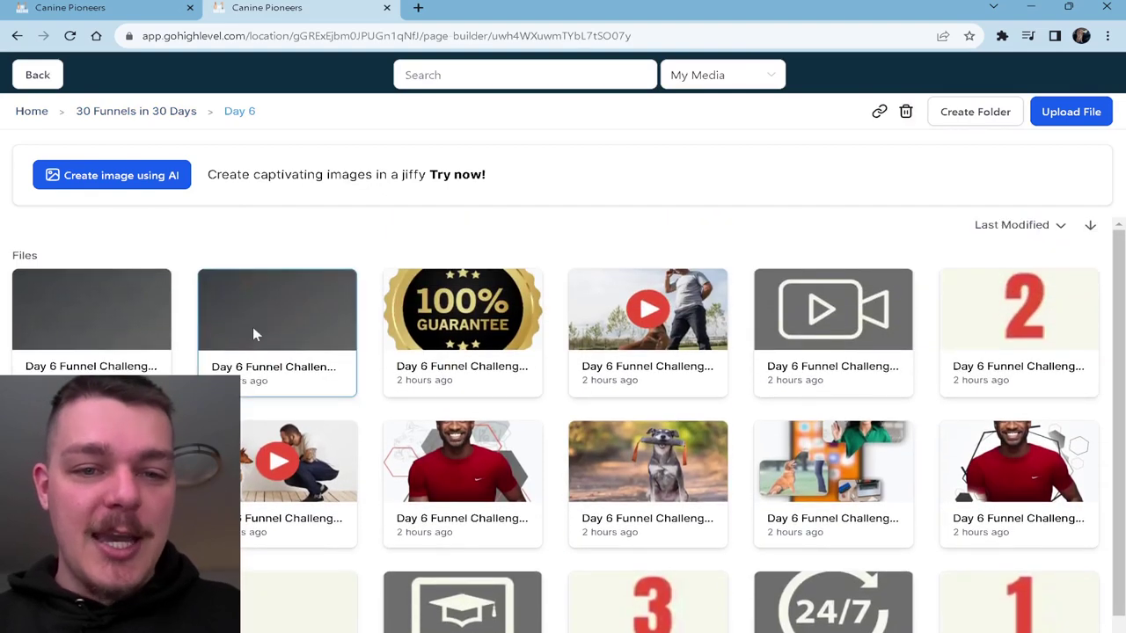
pyautogui.scroll(-1, 115, 273)
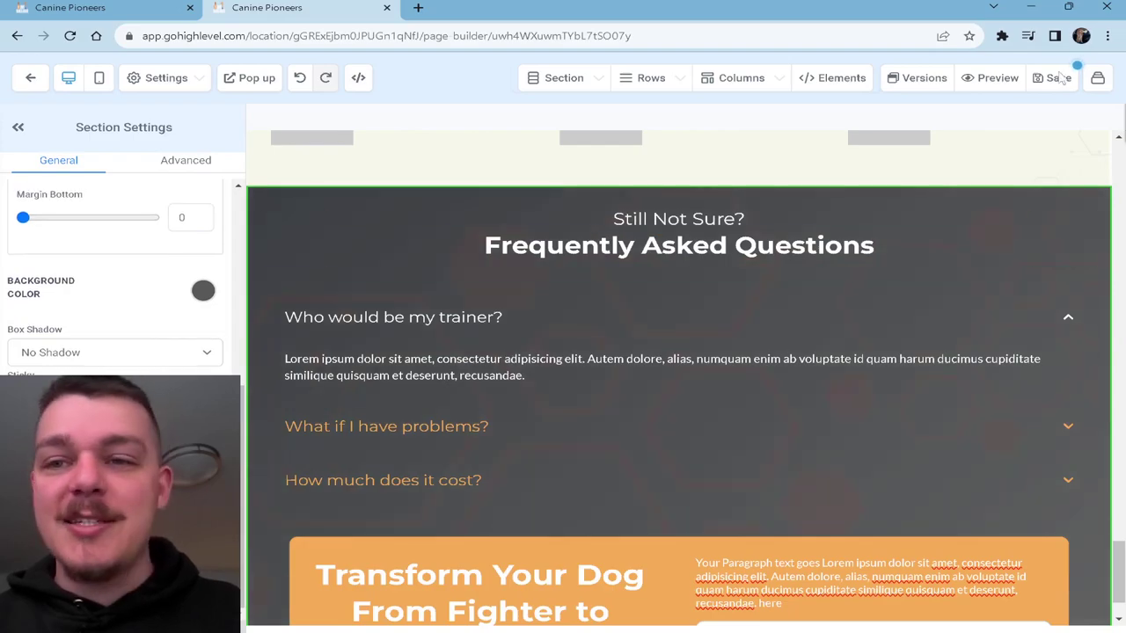
pyautogui.scroll(-1, 935, 285)
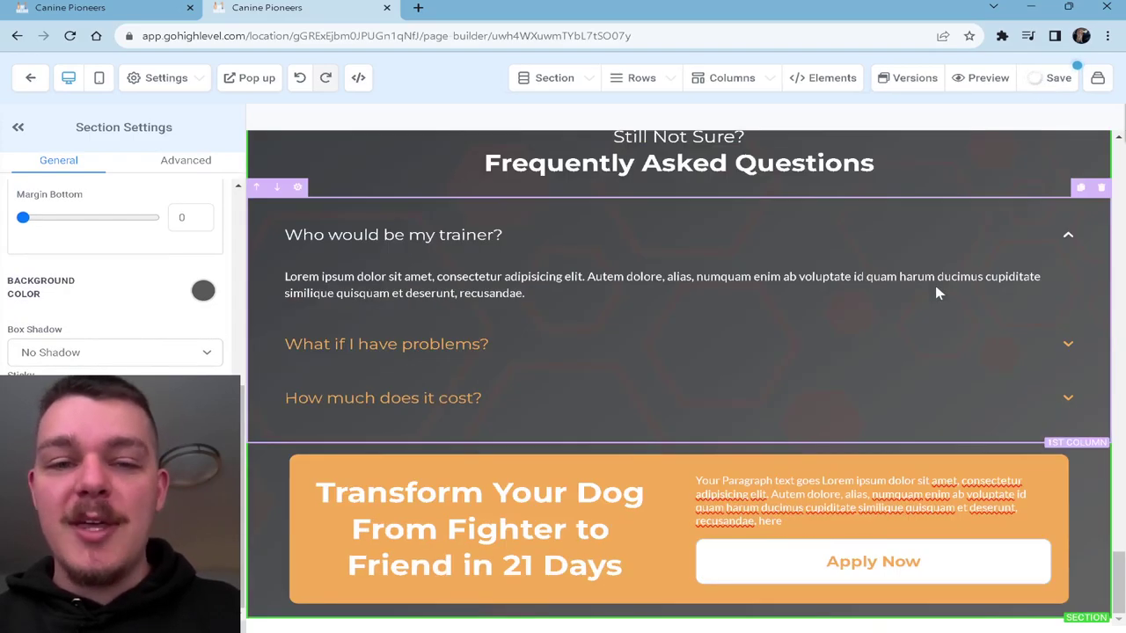
# - Check the hero headline's font size and set the "Based On Four Key Principles" headline's desktop font size to 38
pyautogui.scroll(8, 935, 285)
pyautogui.scroll(15, 936, 286)
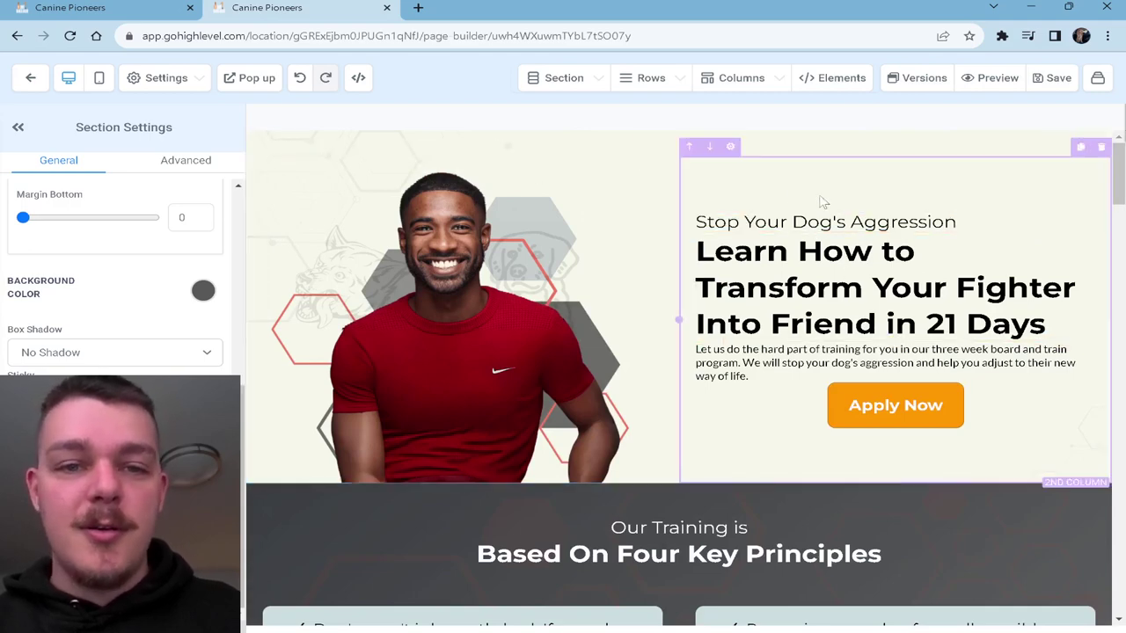
pyautogui.scroll(-4, 819, 202)
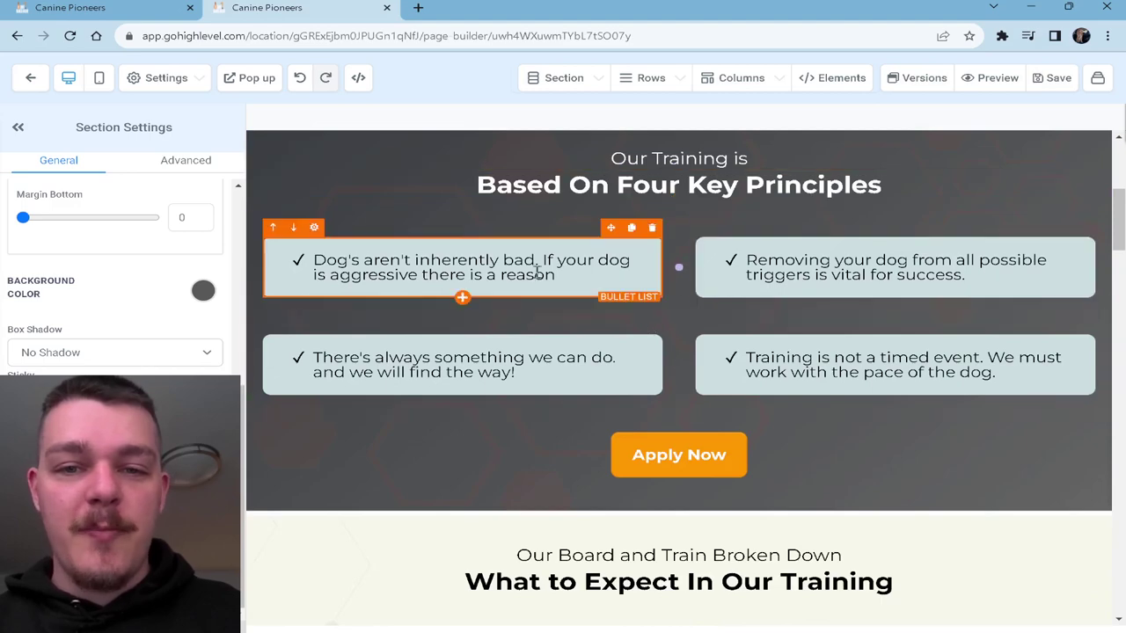
pyautogui.scroll(4, 736, 352)
pyautogui.click(871, 294)
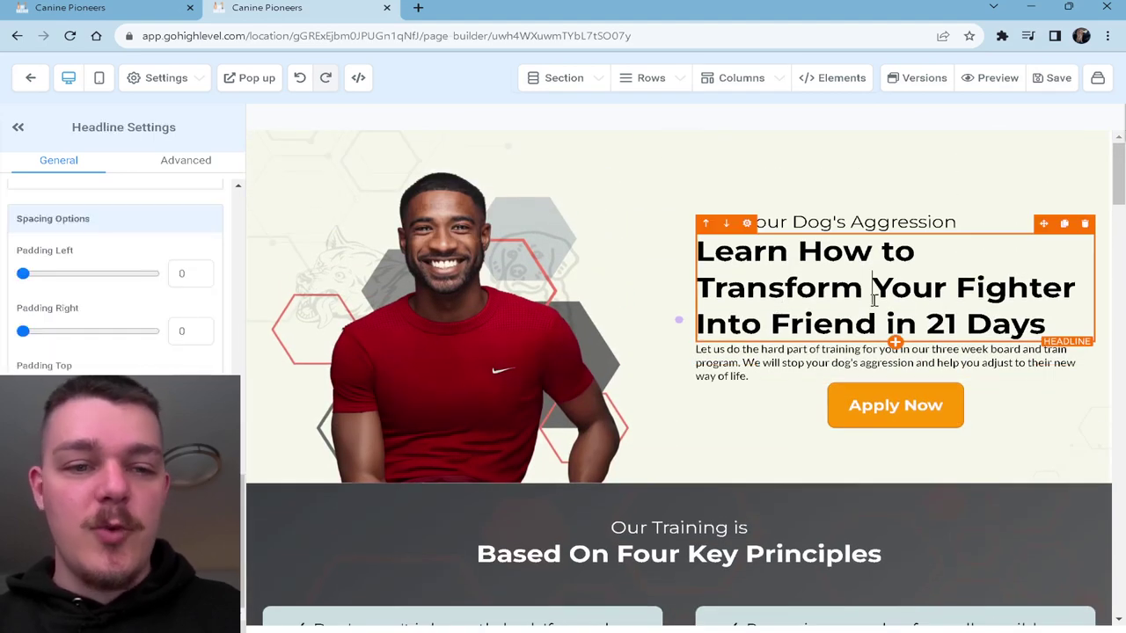
pyautogui.scroll(5, 172, 371)
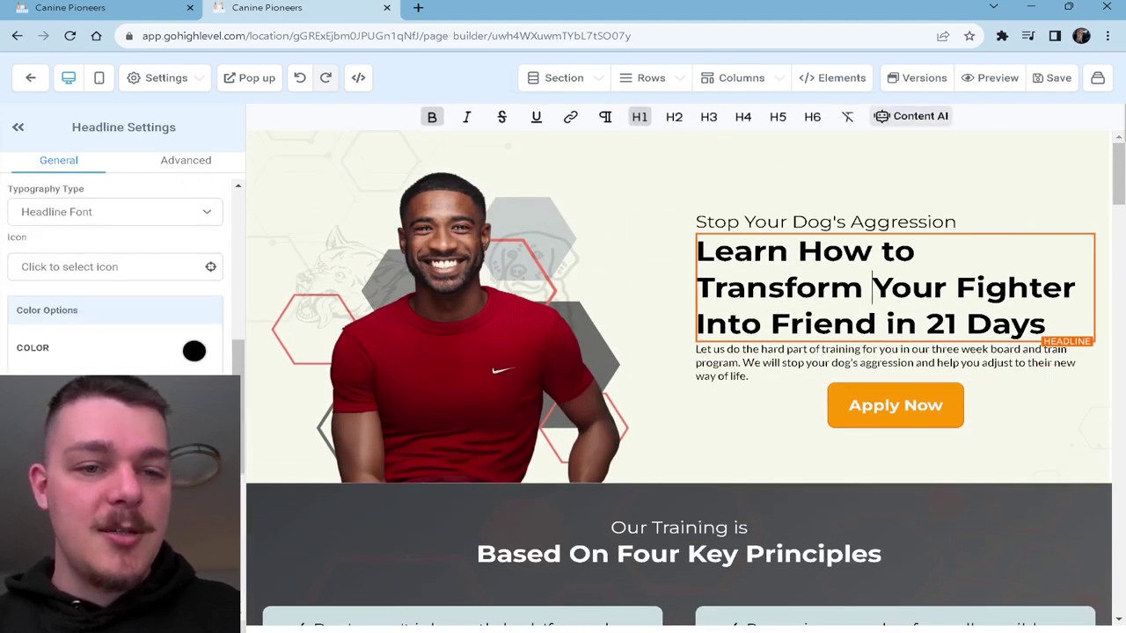
pyautogui.scroll(-3, 418, 370)
pyautogui.click(422, 332)
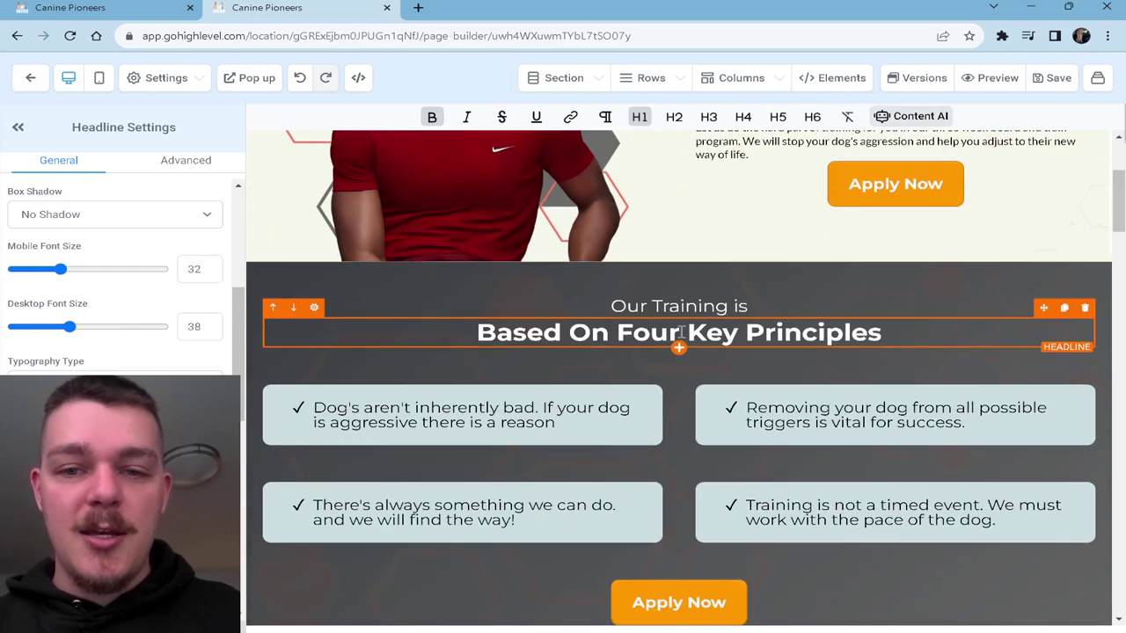
pyautogui.doubleClick(187, 327)
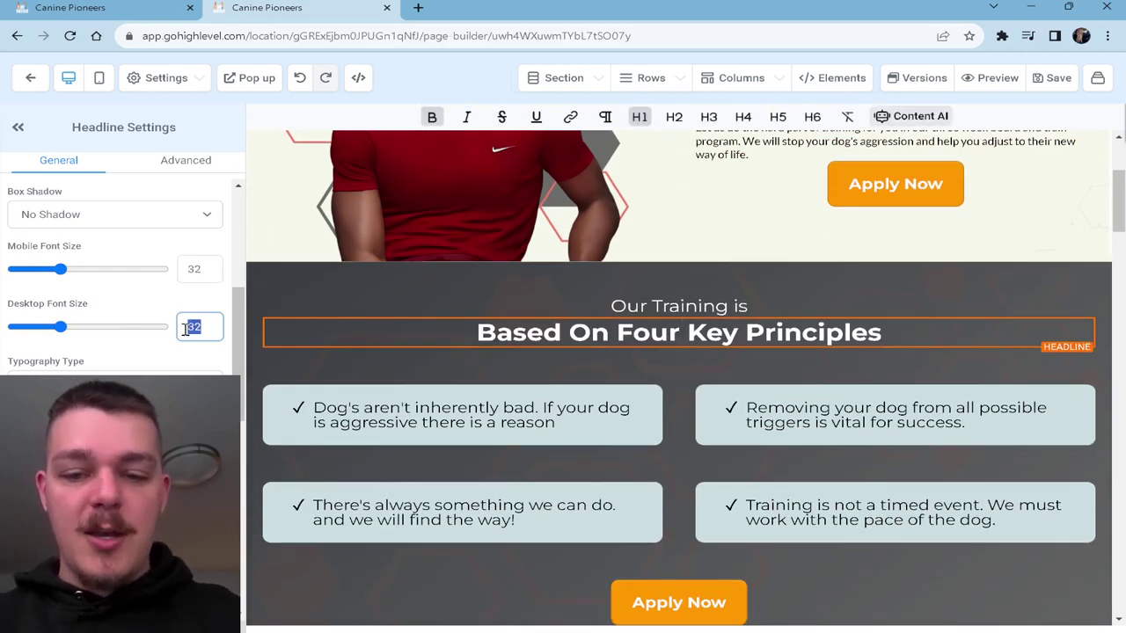
# - Set the desktop font size of the "What to Expect In Our Training" headline to 38
pyautogui.scroll(-5, 484, 291)
pyautogui.click(335, 302)
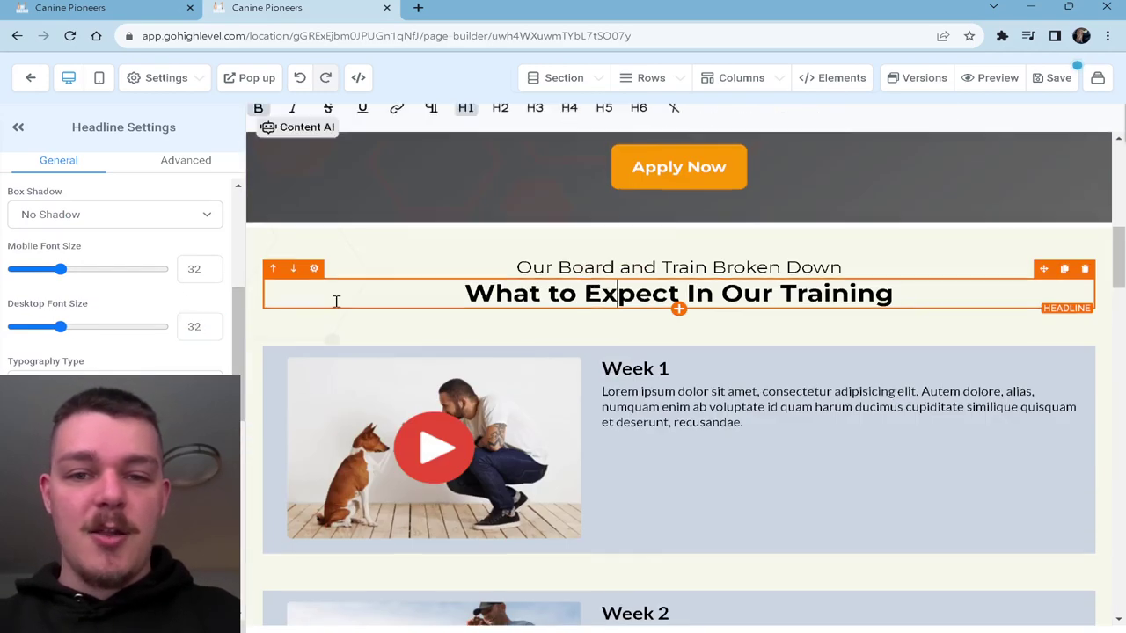
pyautogui.doubleClick(192, 326)
pyautogui.write('38')
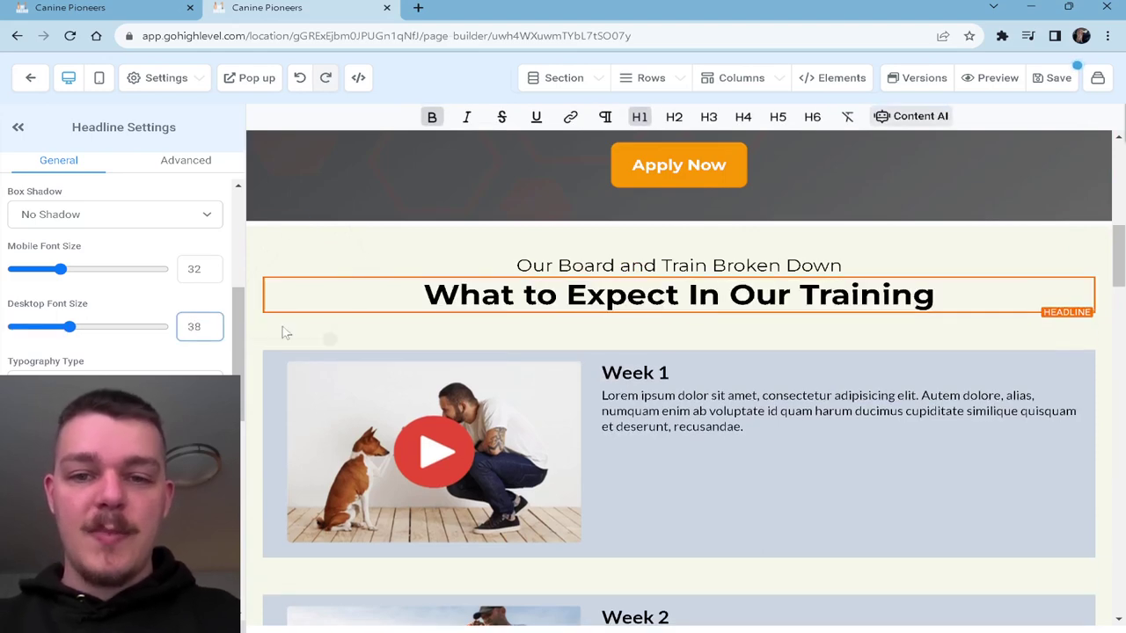
# - Set the desktop font size of the "From Fighting to Friendship" headline to 38
pyautogui.scroll(-10, 553, 321)
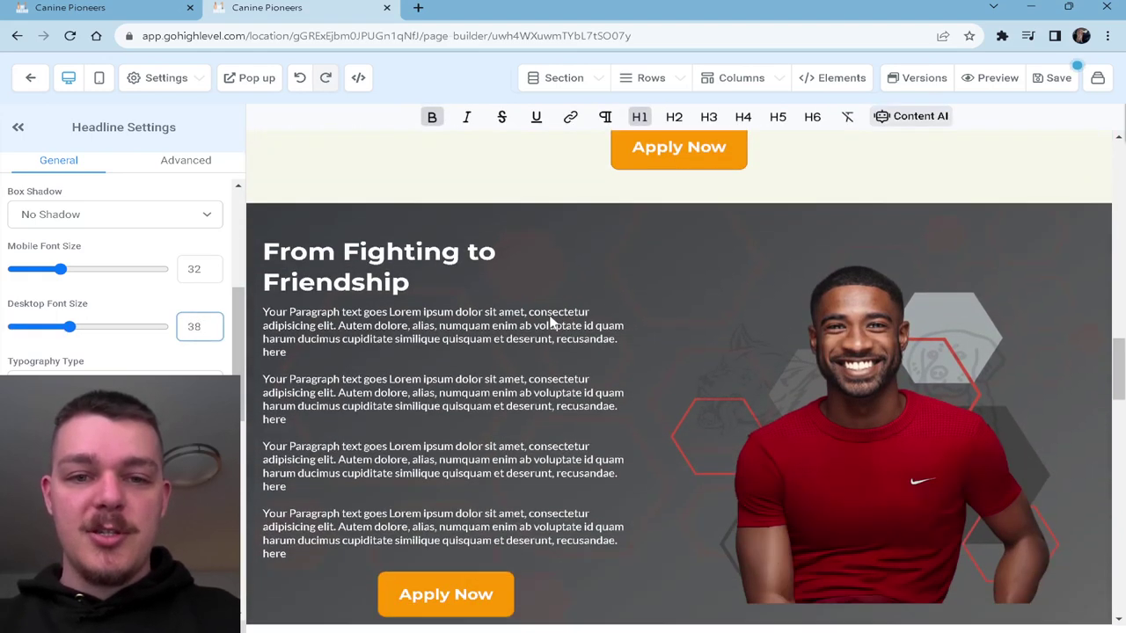
pyautogui.click(396, 253)
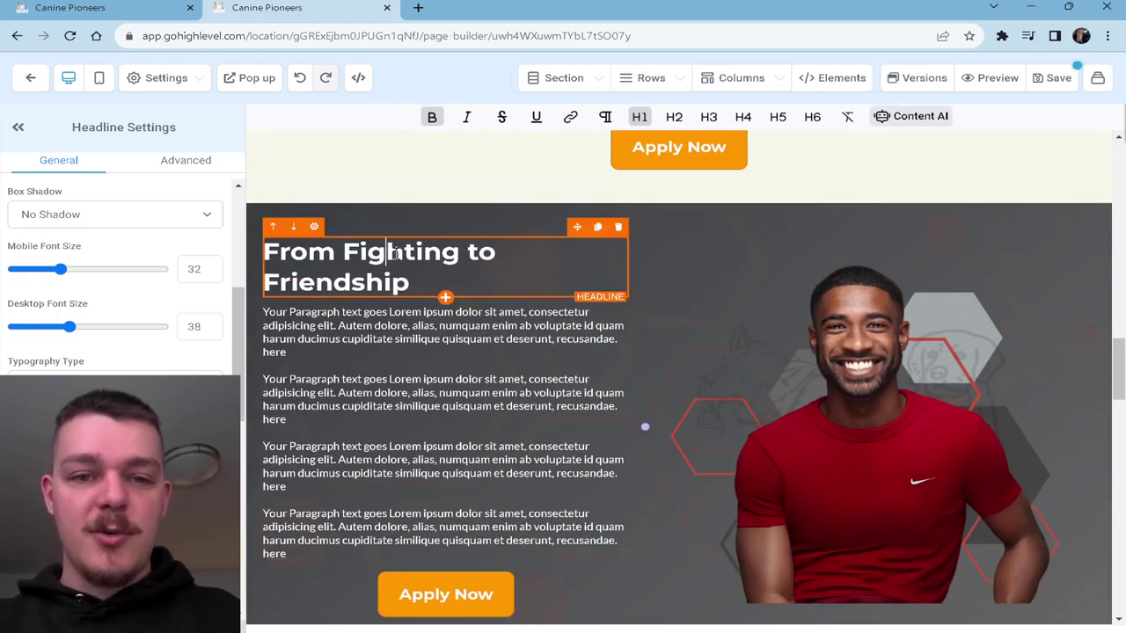
pyautogui.doubleClick(192, 326)
pyautogui.write('38')
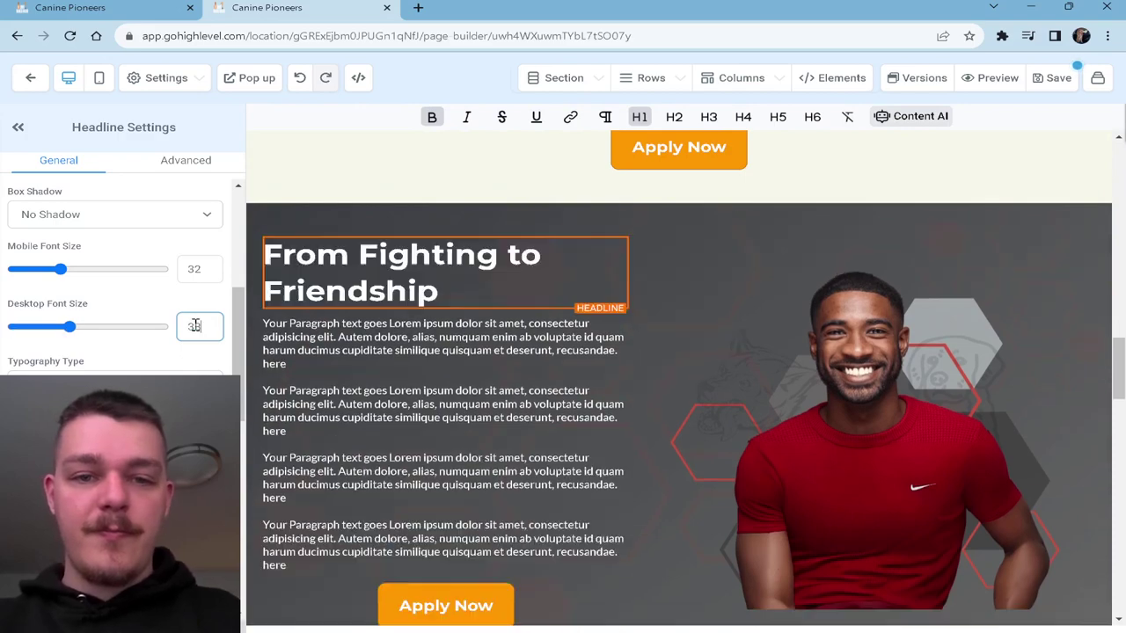
# - Set the desktop font size of the "Our Training is Built With You In Mind First" headline to 38
pyautogui.scroll(-5, 728, 339)
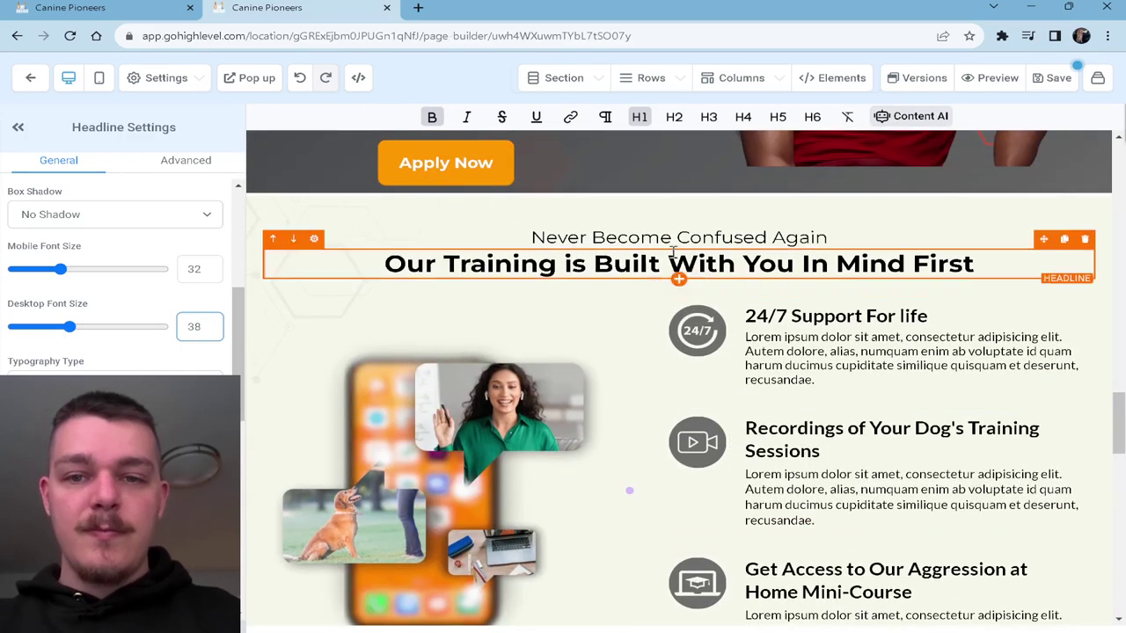
pyautogui.click(672, 251)
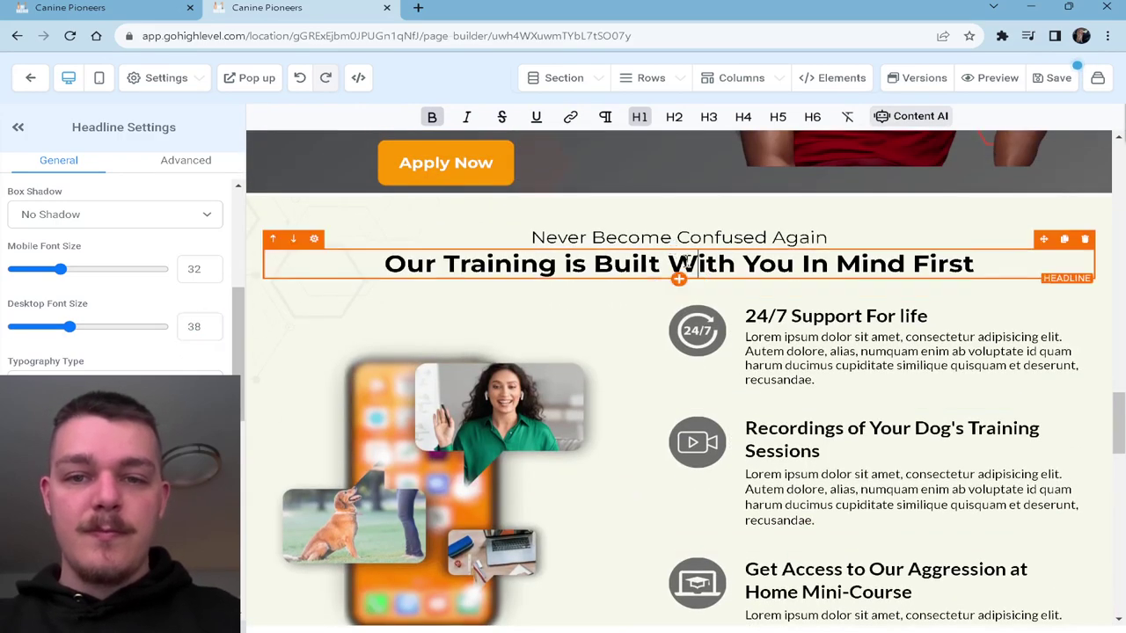
pyautogui.doubleClick(183, 328)
pyautogui.write('38')
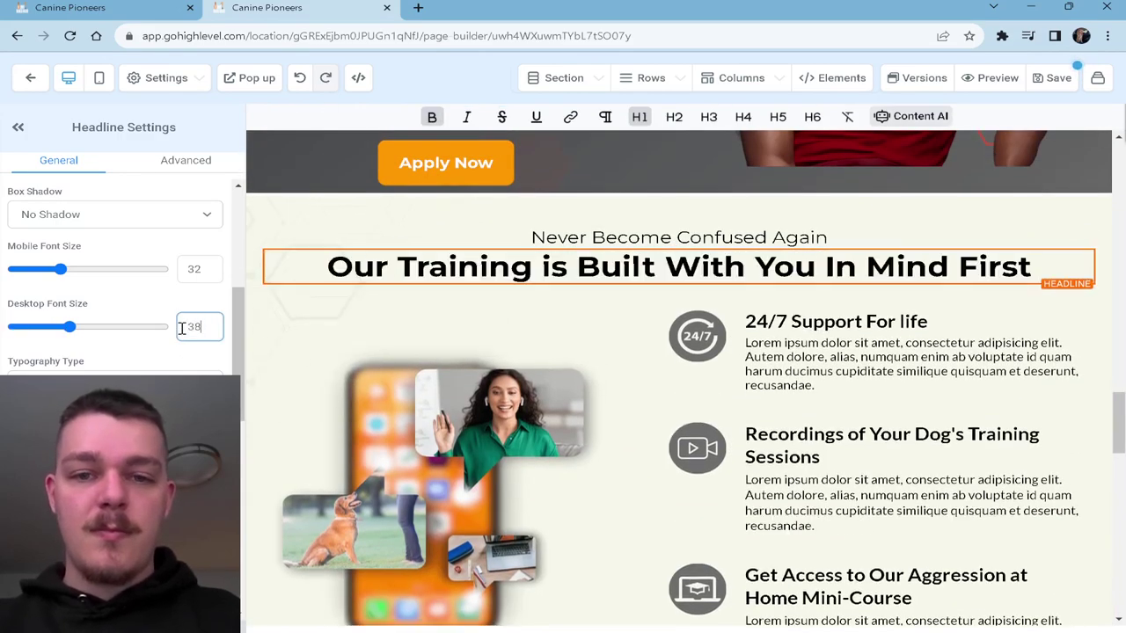
# - Set the desktop font size of the "Here is our Guarantee!" headline to 38
pyautogui.scroll(-5, 695, 291)
pyautogui.doubleClick(695, 331)
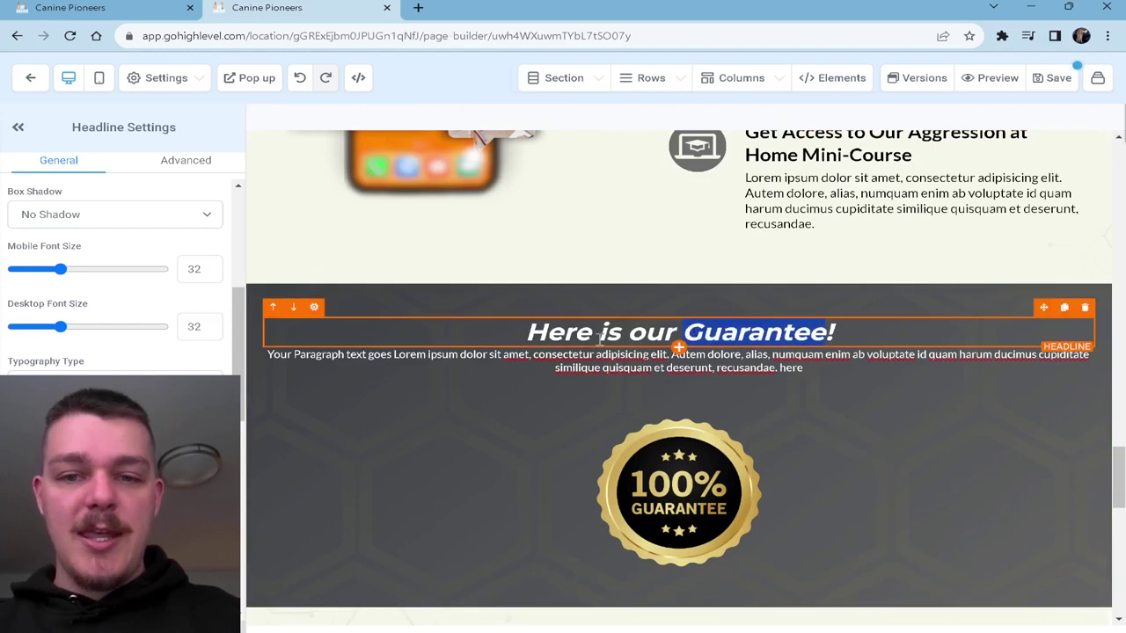
pyautogui.tripleClick(640, 331)
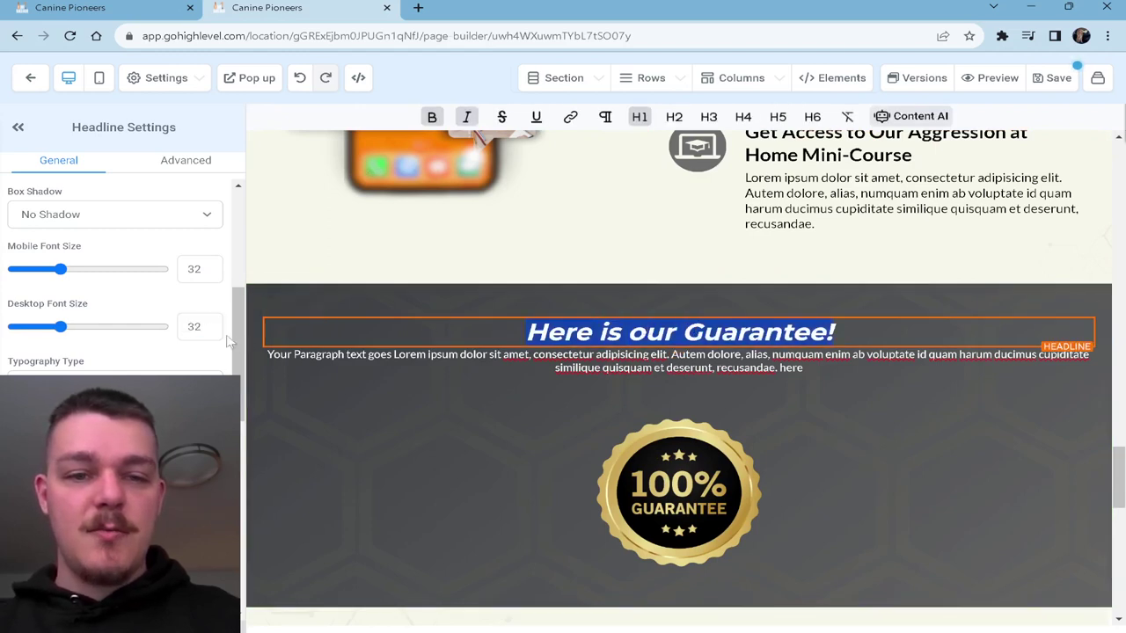
pyautogui.doubleClick(201, 327)
pyautogui.write('38')
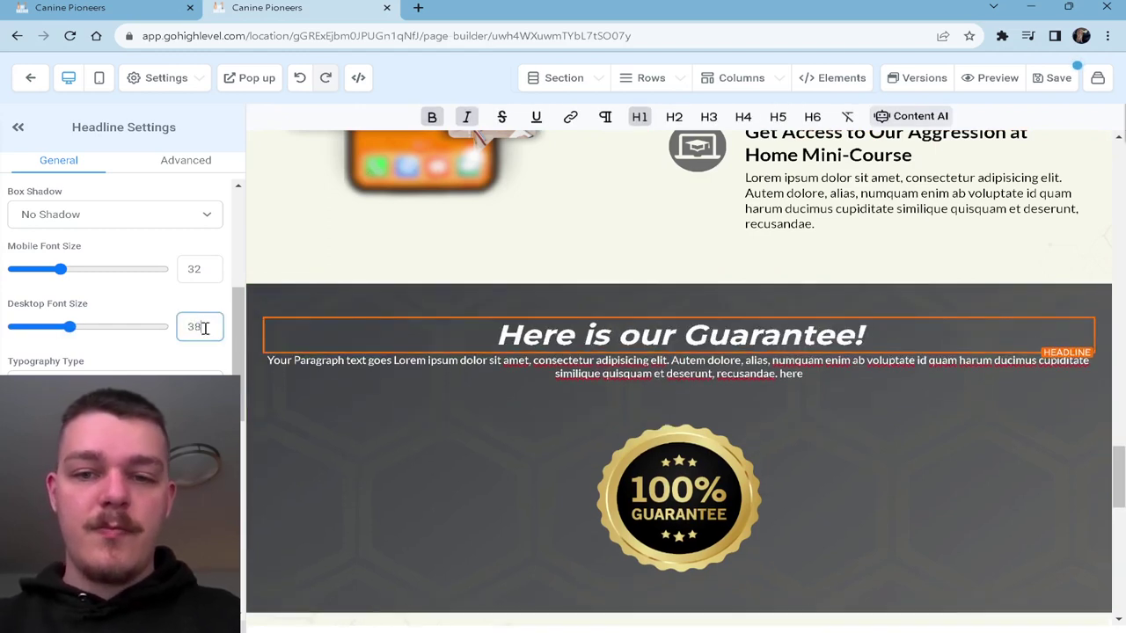
# - Set the desktop font size of the "See What Other Had to Say" testimonials headline to 38
pyautogui.scroll(-5, 605, 281)
pyautogui.click(605, 243)
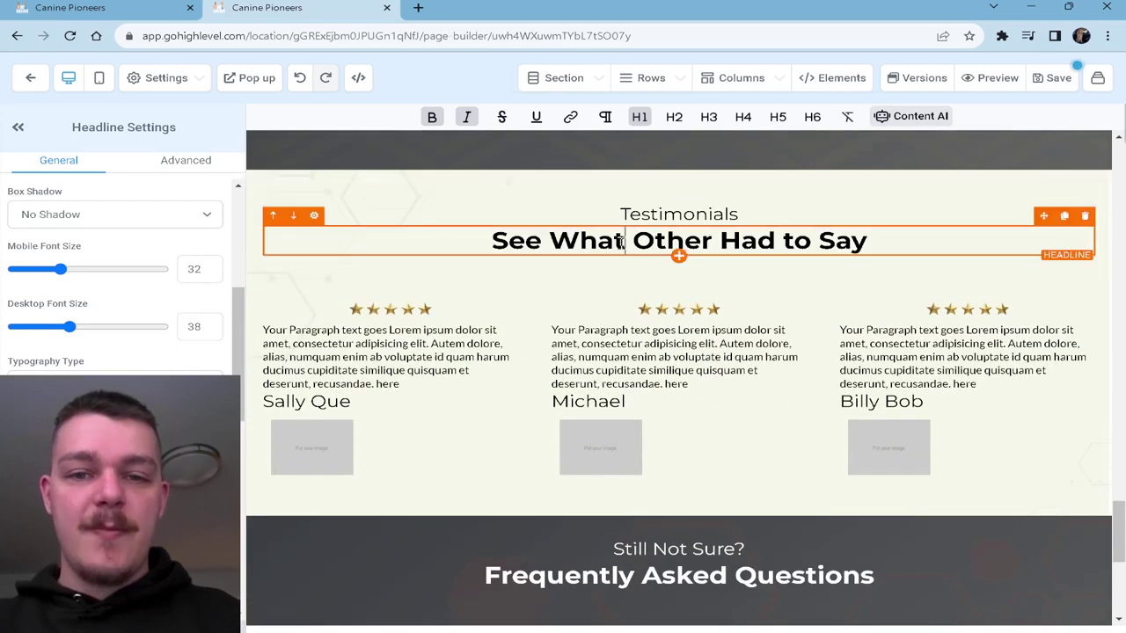
pyautogui.doubleClick(193, 326)
pyautogui.write('38')
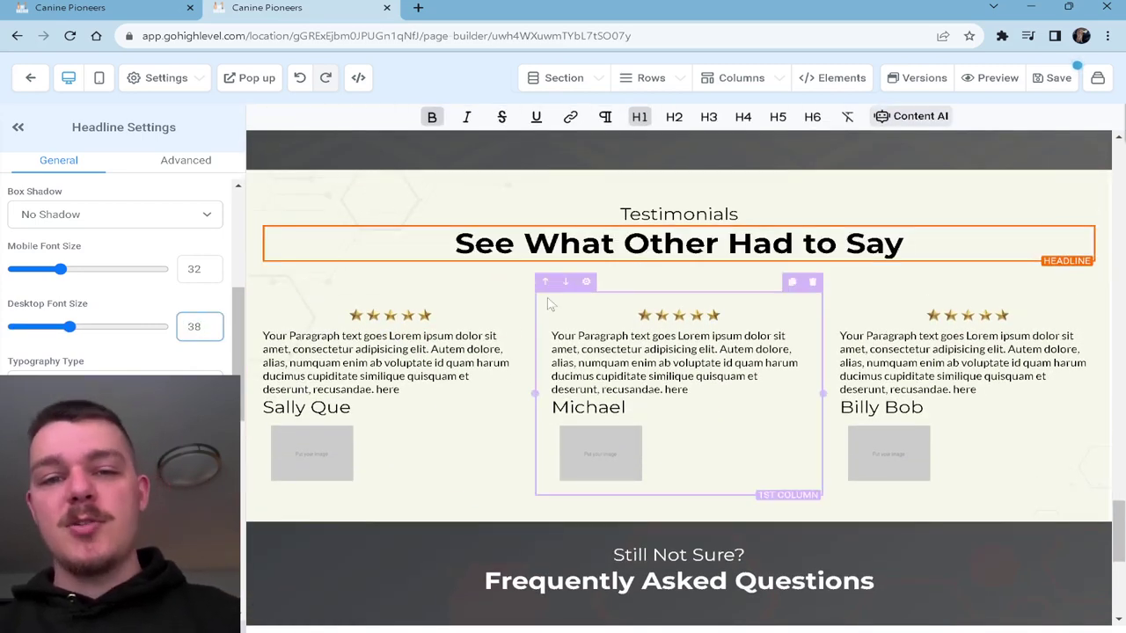
# - Set the desktop font size of the "Frequently Asked Questions" headline to 38 and return to the hero section
pyautogui.scroll(-4, 547, 296)
pyautogui.click(615, 237)
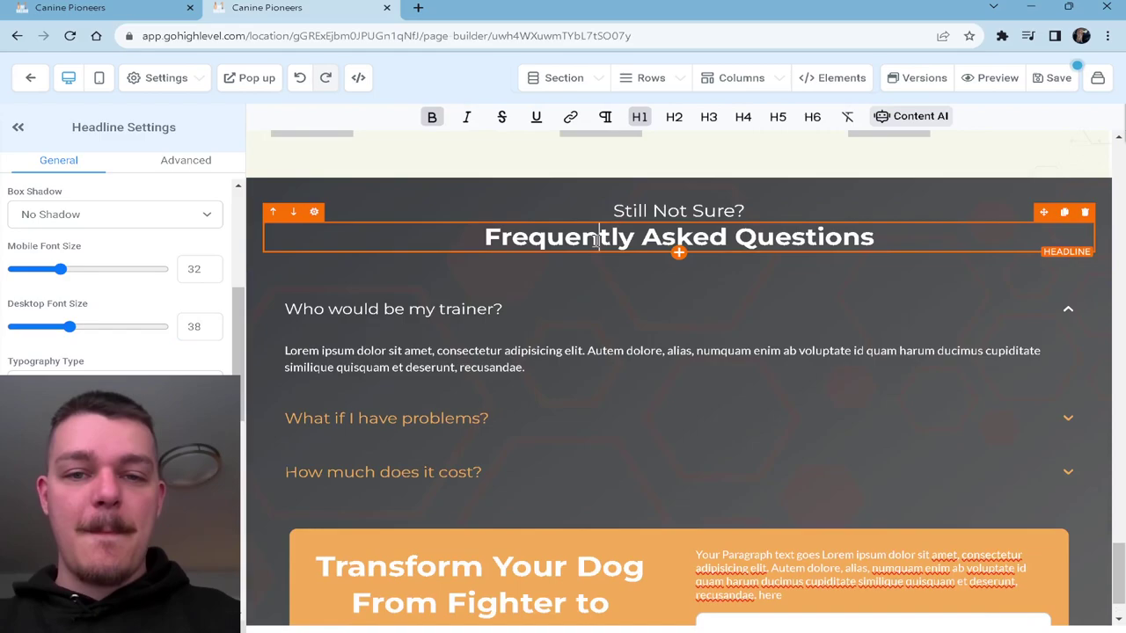
pyautogui.doubleClick(194, 326)
pyautogui.write('38')
pyautogui.scroll(10, 552, 298)
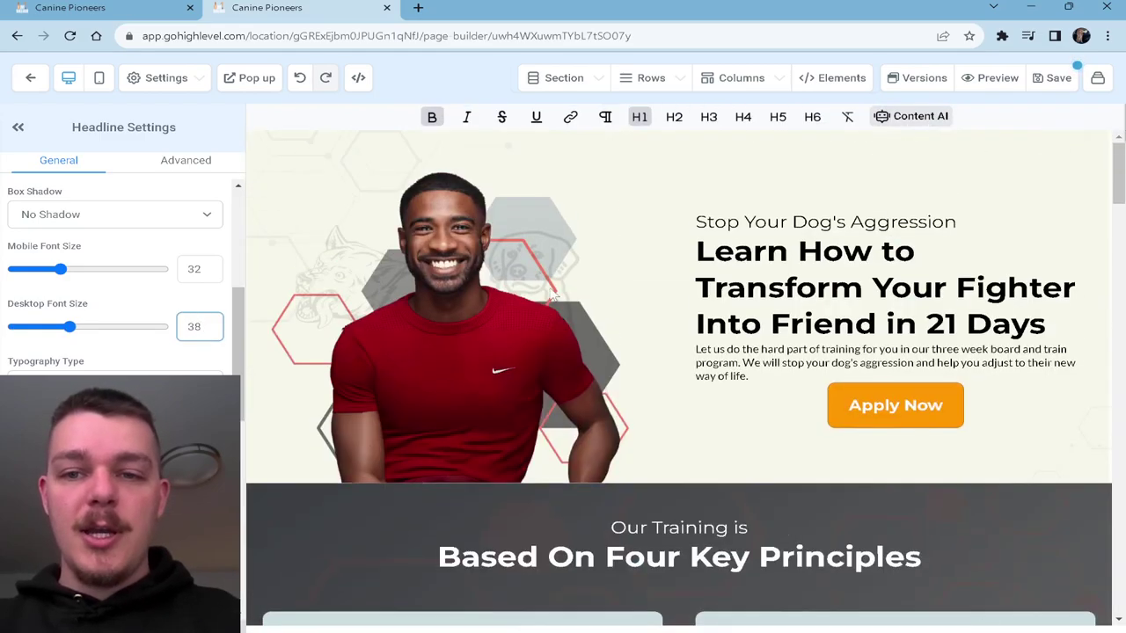
# - Set the desktop font size of the hero sub headline "Stop Your Dog's Aggression" to 26
pyautogui.click(837, 225)
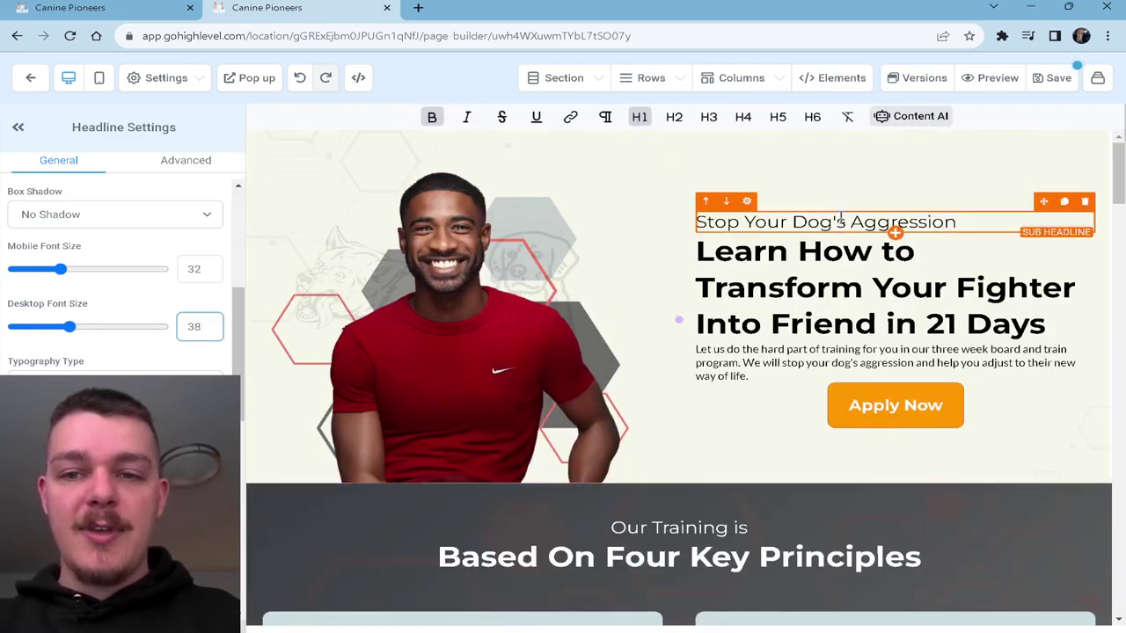
pyautogui.click(195, 326)
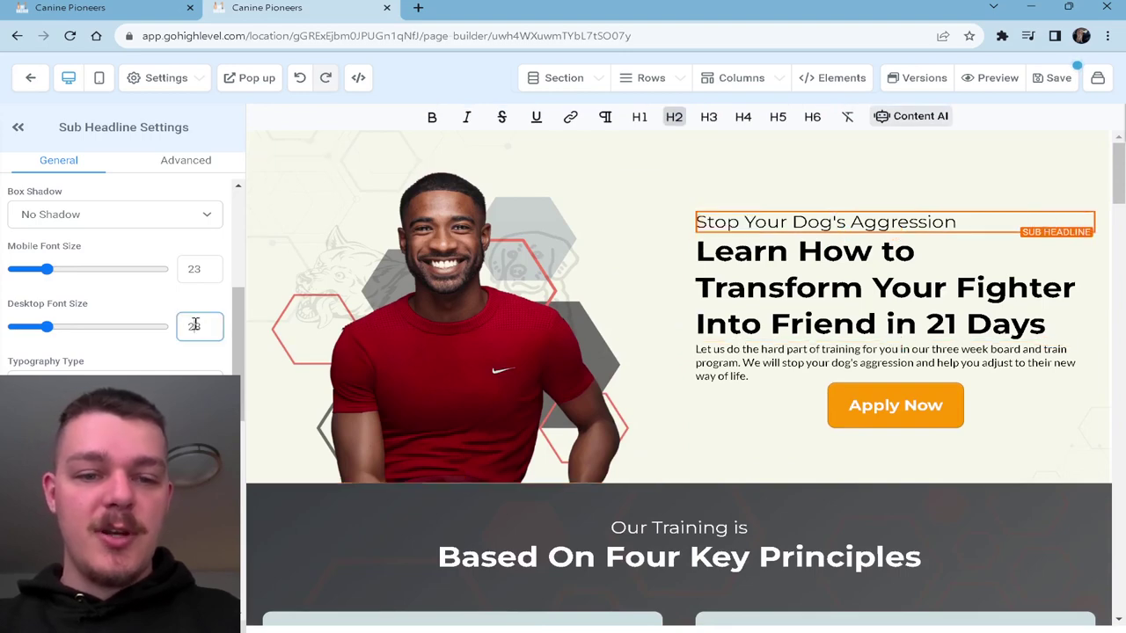
pyautogui.press('BackSpace')
pyautogui.write('5')
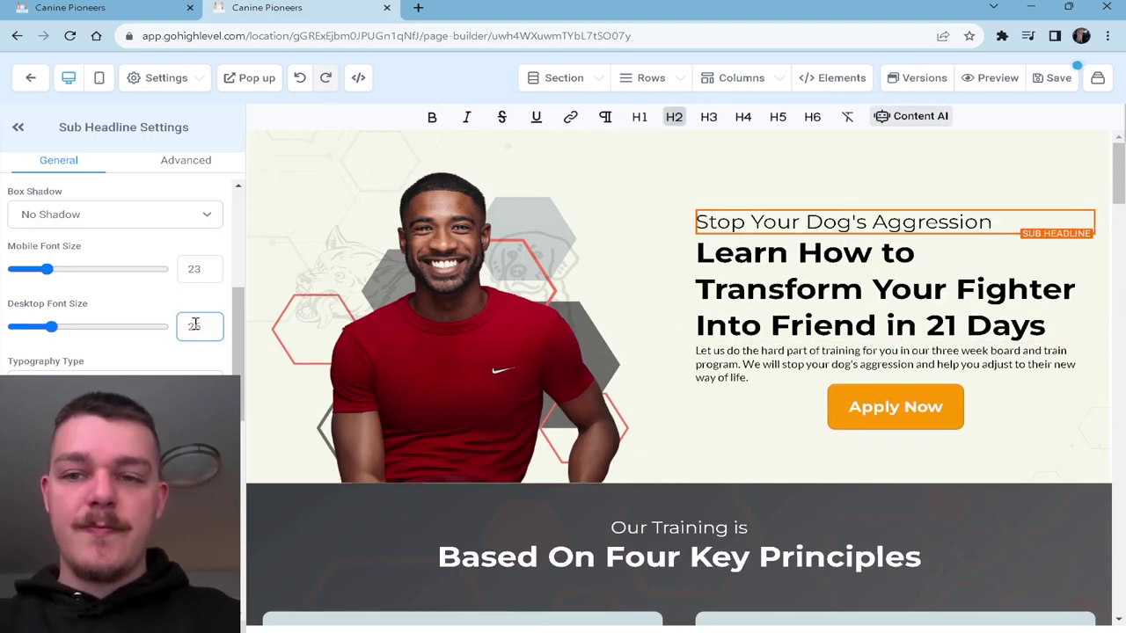
# - Set the desktop font size of the "Our Training is" sub headline to 26
pyautogui.scroll(-3, 575, 281)
pyautogui.click(753, 304)
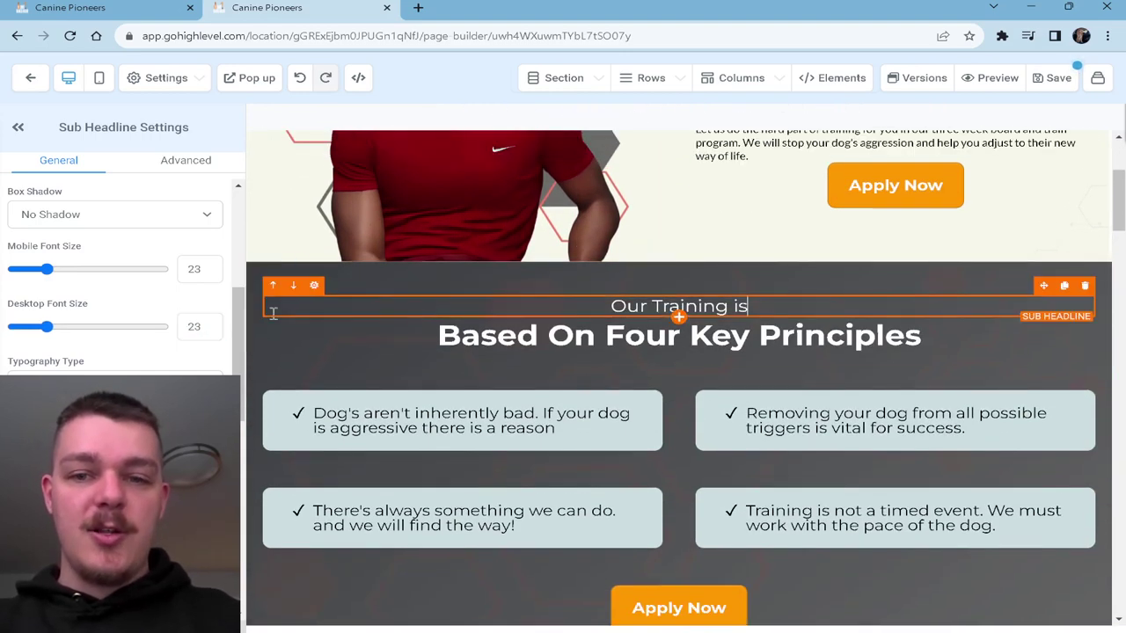
pyautogui.doubleClick(205, 326)
pyautogui.write('26')
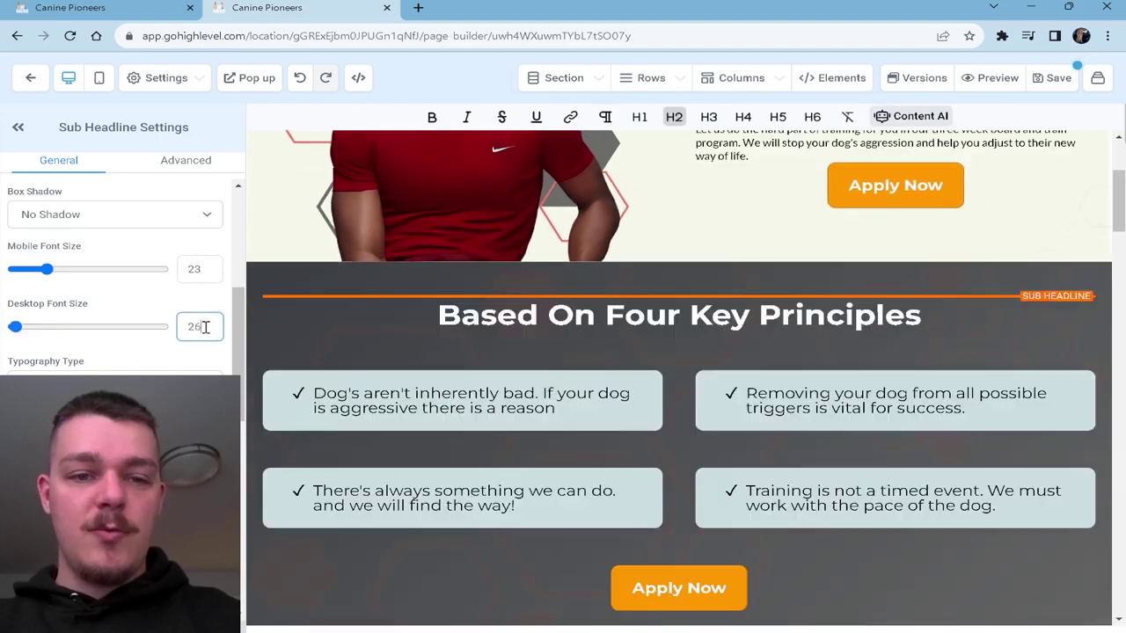
# - Set the desktop font size of the "Our Board and Train Broken Down" sub headline to 26
pyautogui.scroll(-5, 693, 338)
pyautogui.click(701, 368)
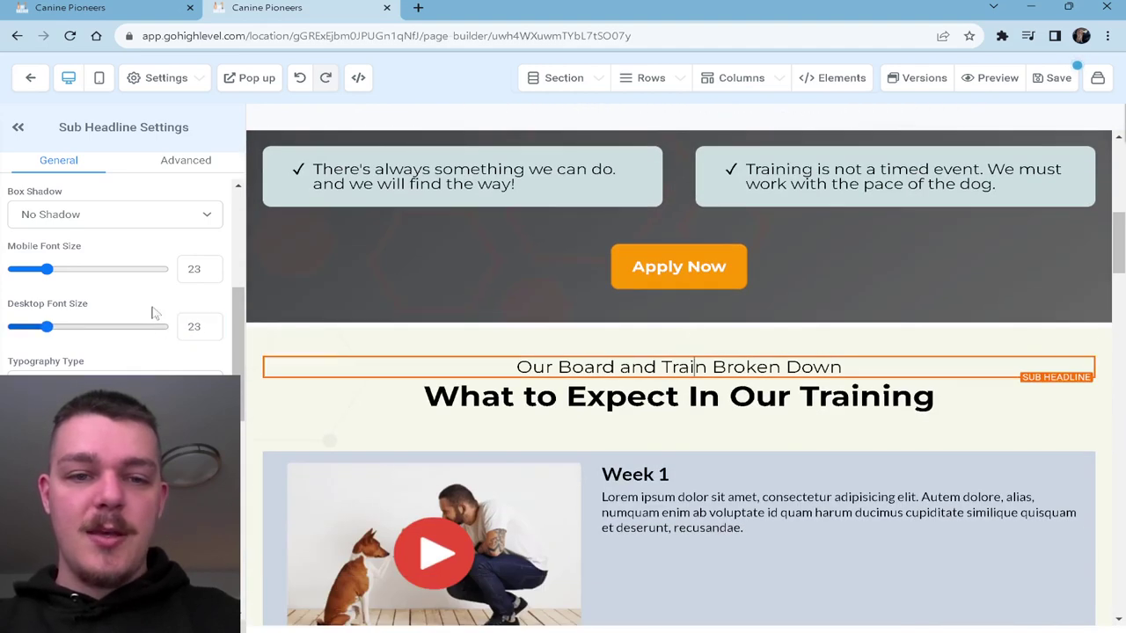
pyautogui.click(187, 326)
pyautogui.write('26')
pyautogui.doubleClick(191, 323)
pyautogui.write('26')
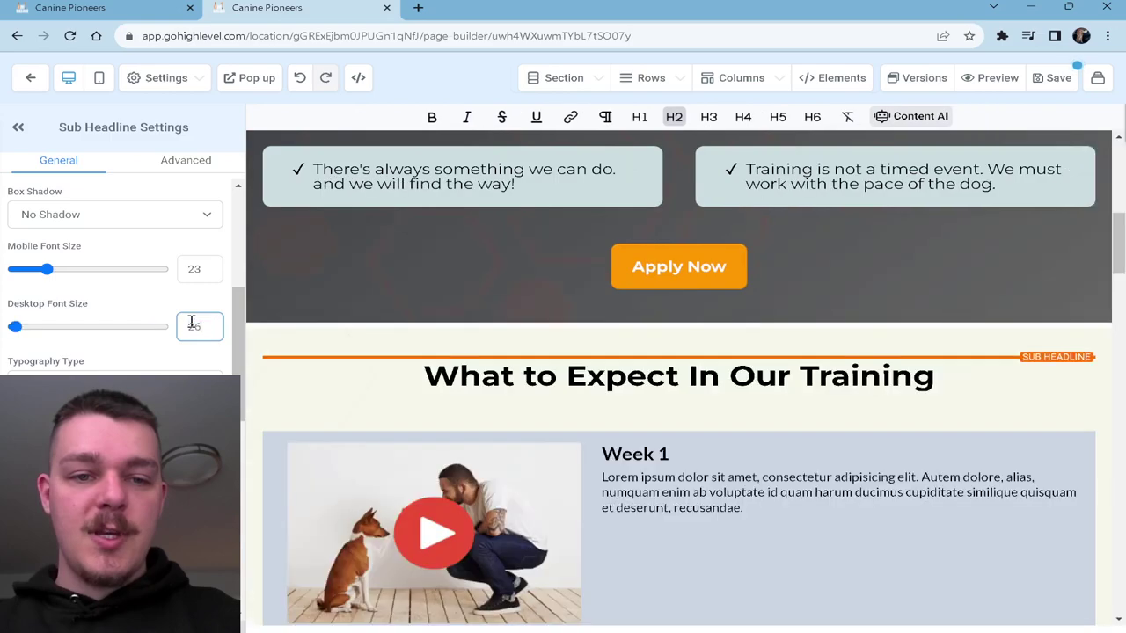
# - Set the desktop font size of the "Never Become Confused Again" sub headline to 26
pyautogui.scroll(-6, 597, 343)
pyautogui.scroll(-4, 597, 343)
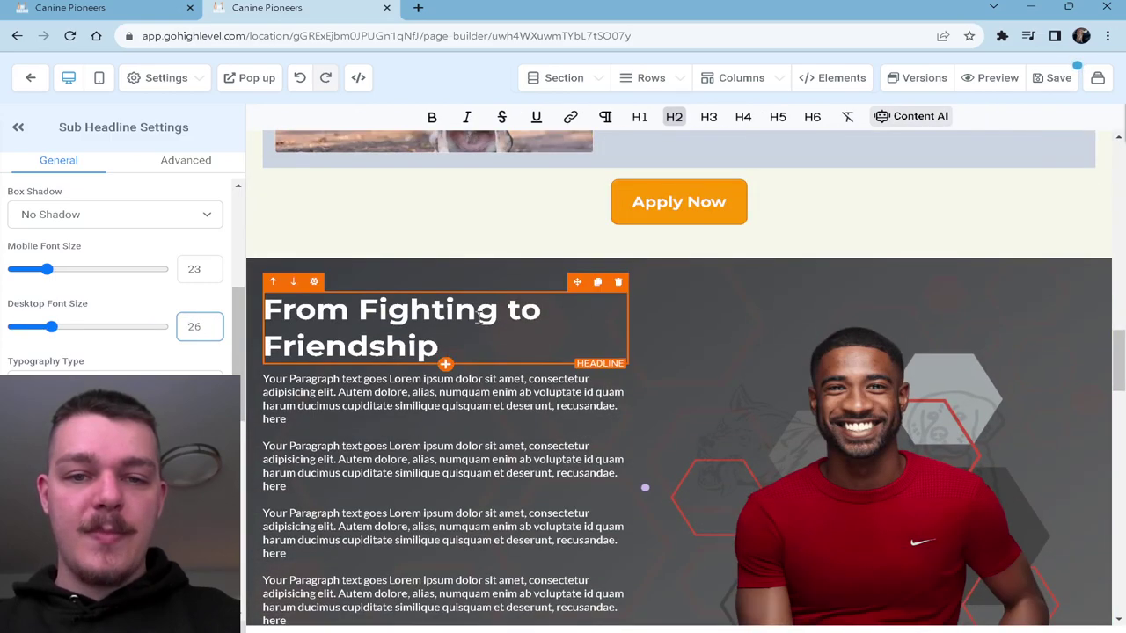
pyautogui.scroll(-5, 479, 317)
pyautogui.click(721, 264)
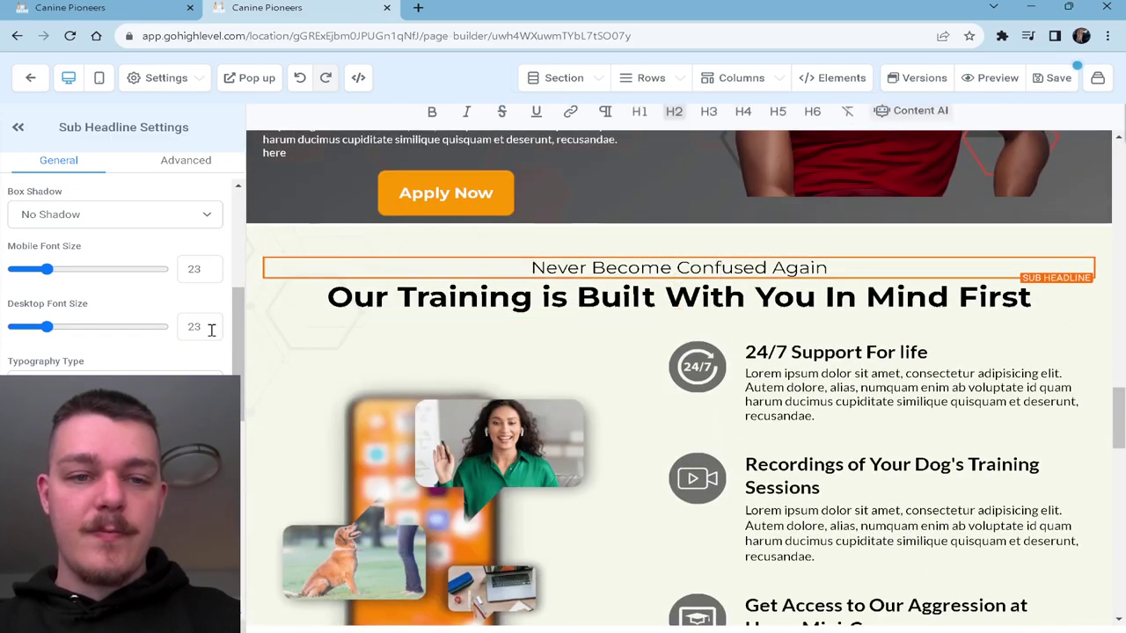
pyautogui.doubleClick(194, 326)
pyautogui.write('26')
# - Set the desktop font size of the "Testimonials" sub headline to 26
pyautogui.scroll(-6, 639, 340)
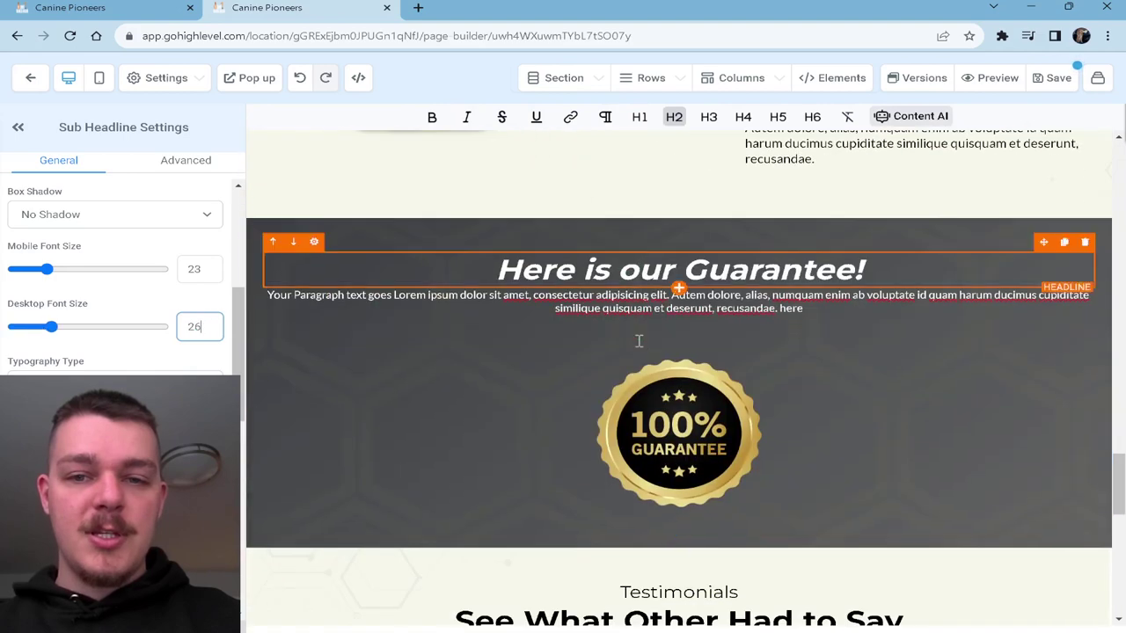
pyautogui.scroll(-4, 639, 340)
pyautogui.click(695, 248)
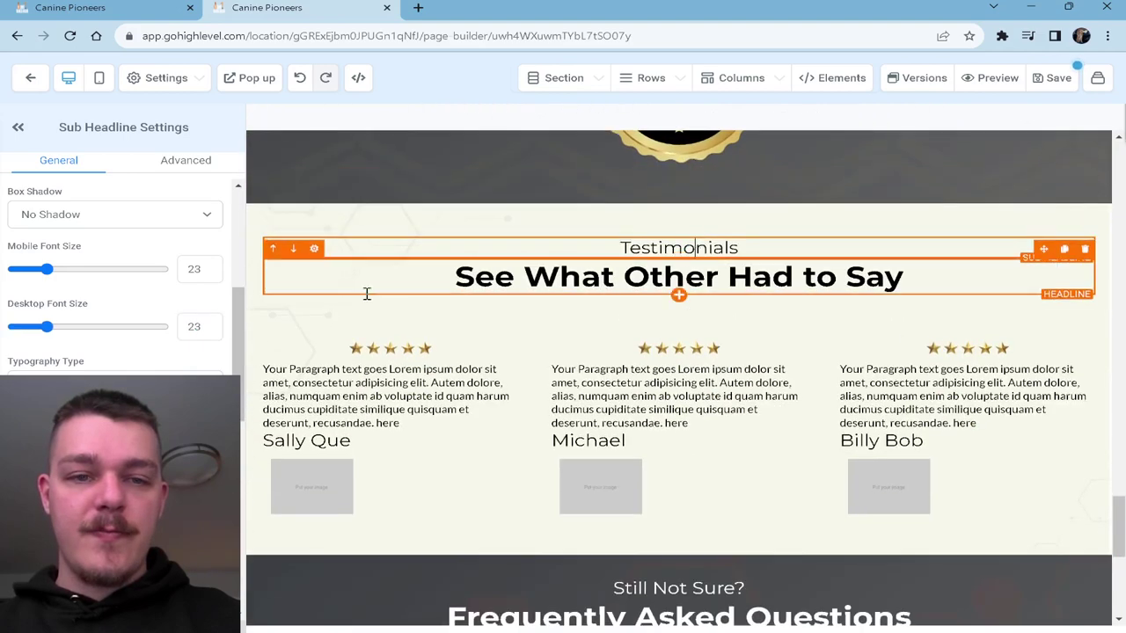
pyautogui.scroll(-5, 665, 329)
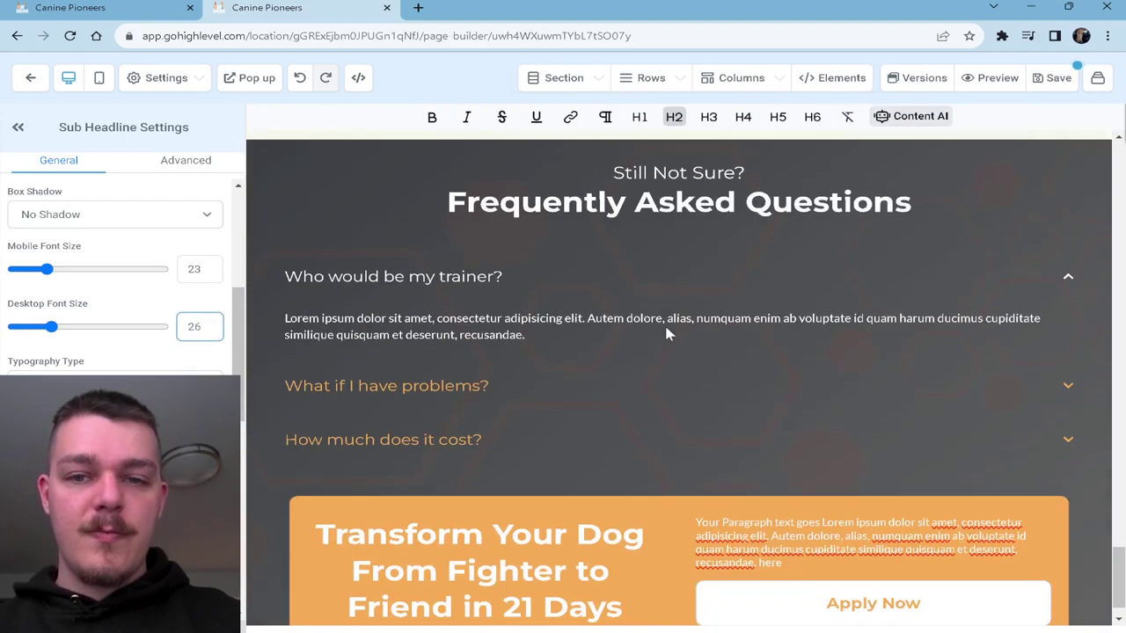
# - Match the desktop font size of the "Still Not Sure?" sub headline to the other sub headlines at 26 and save the page
pyautogui.click(691, 173)
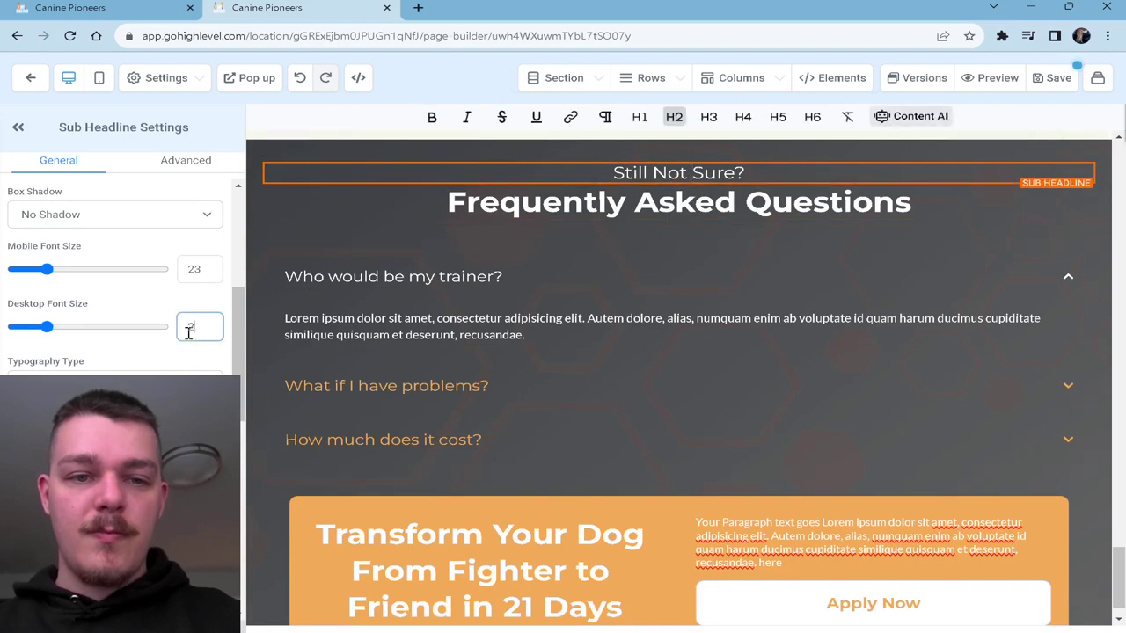
pyautogui.click(783, 348)
pyautogui.click(1048, 81)
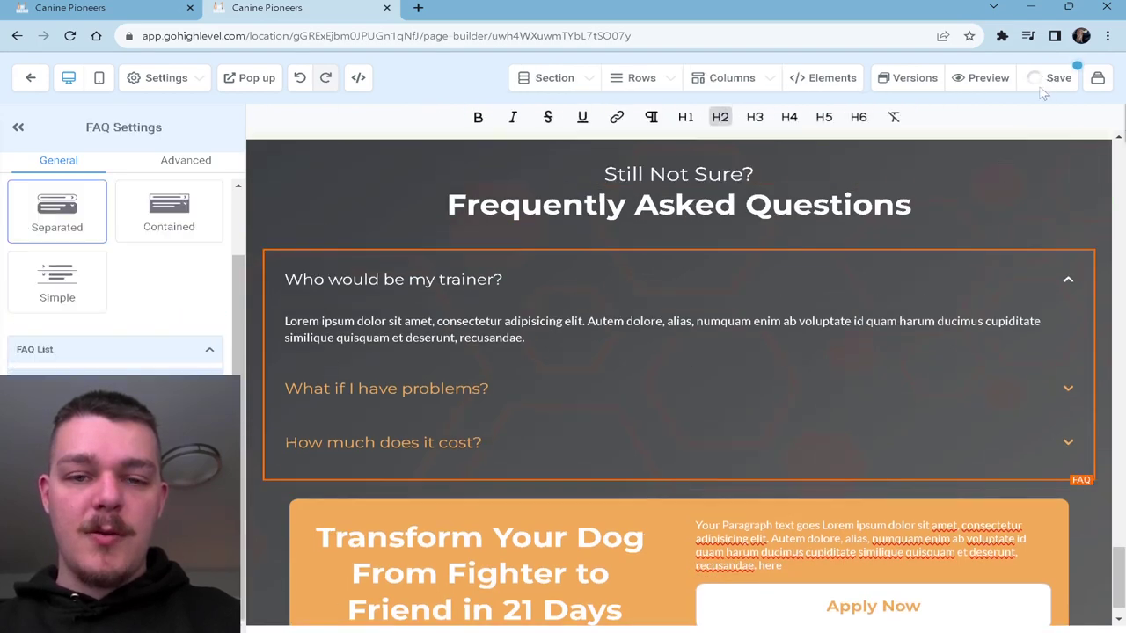
# - Change the hero button's text to "Get Started Now!" and give it the sub text "Click here to apply for training"
pyautogui.scroll(10, 707, 297)
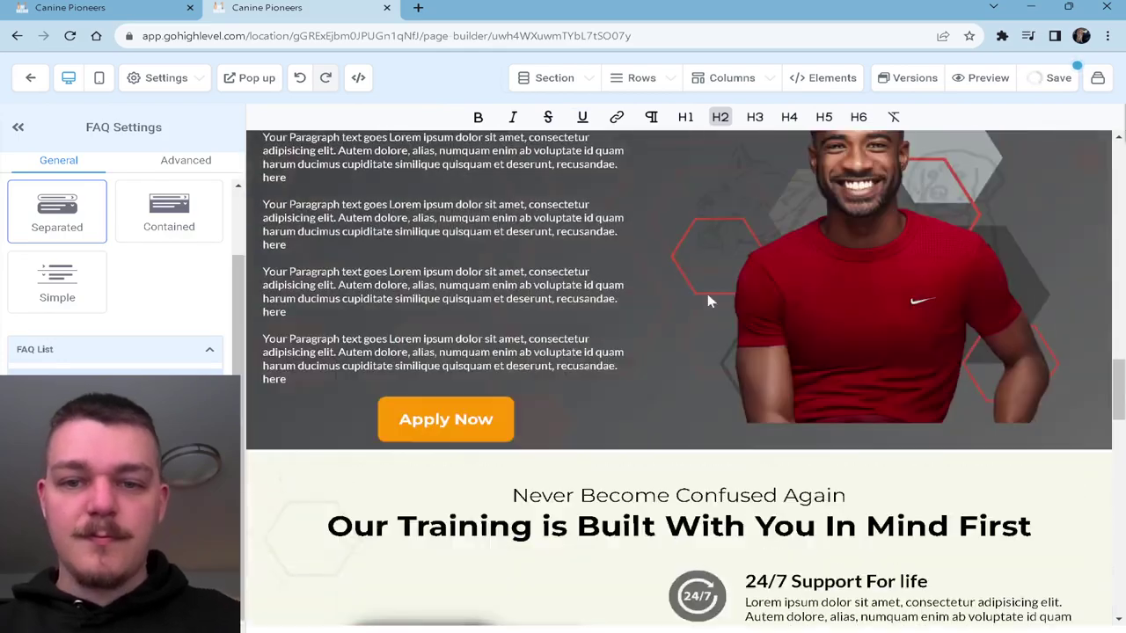
pyautogui.scroll(10, 707, 294)
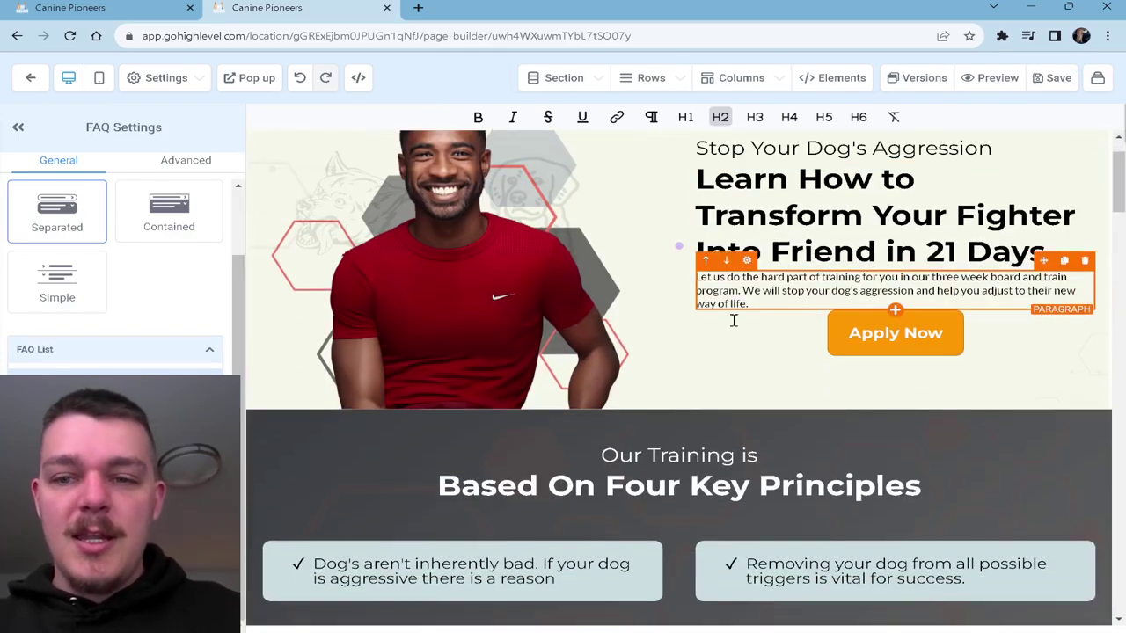
pyautogui.scroll(2, 733, 321)
pyautogui.click(894, 387)
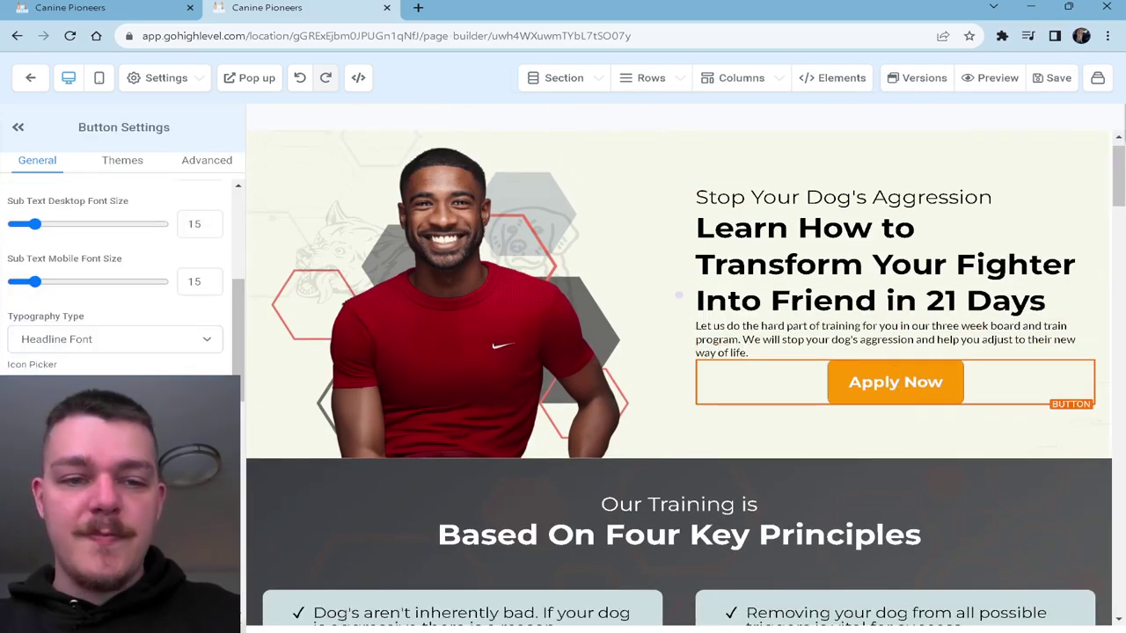
pyautogui.scroll(-5, 115, 264)
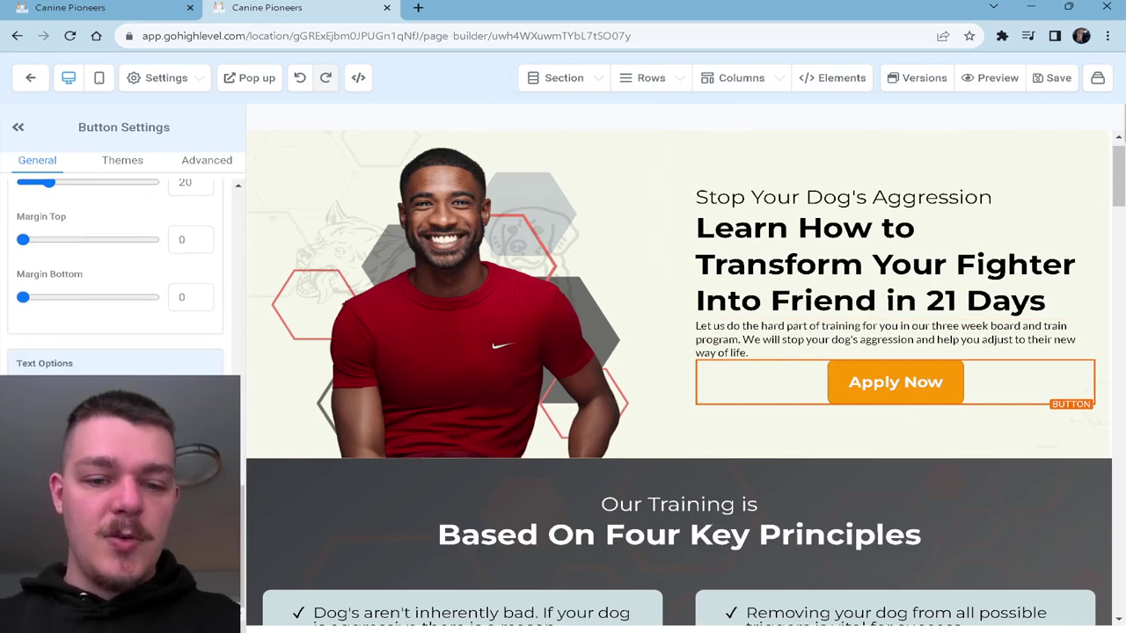
pyautogui.write('Get St')
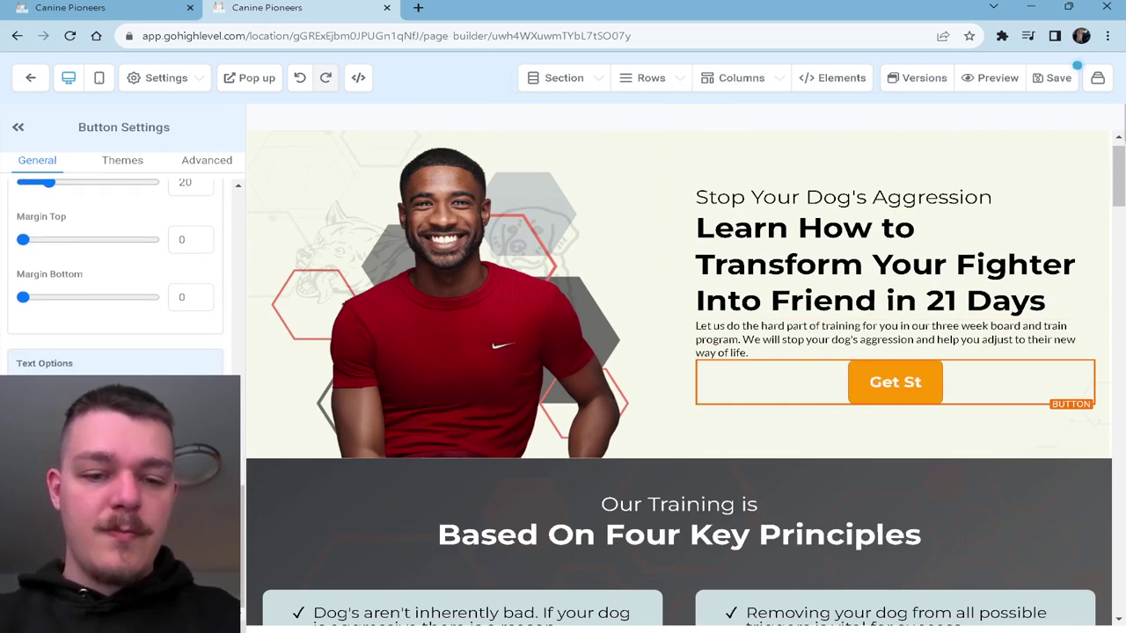
pyautogui.write('arted now')
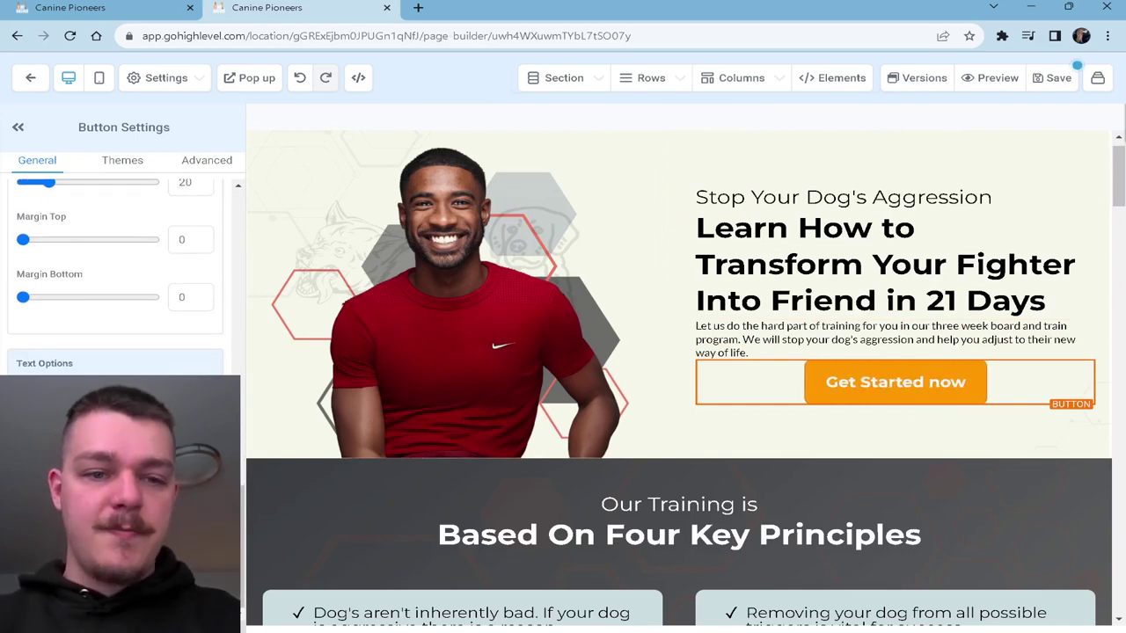
pyautogui.press('BackSpace')
pyautogui.press('BackSpace')
pyautogui.write('ow! ')
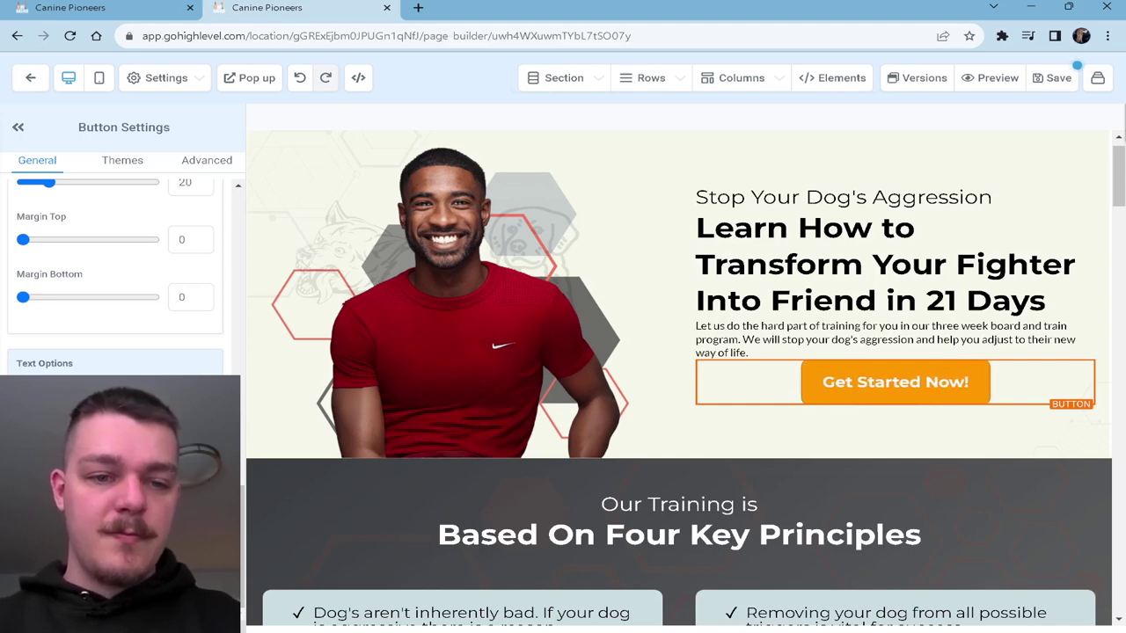
pyautogui.write('Click')
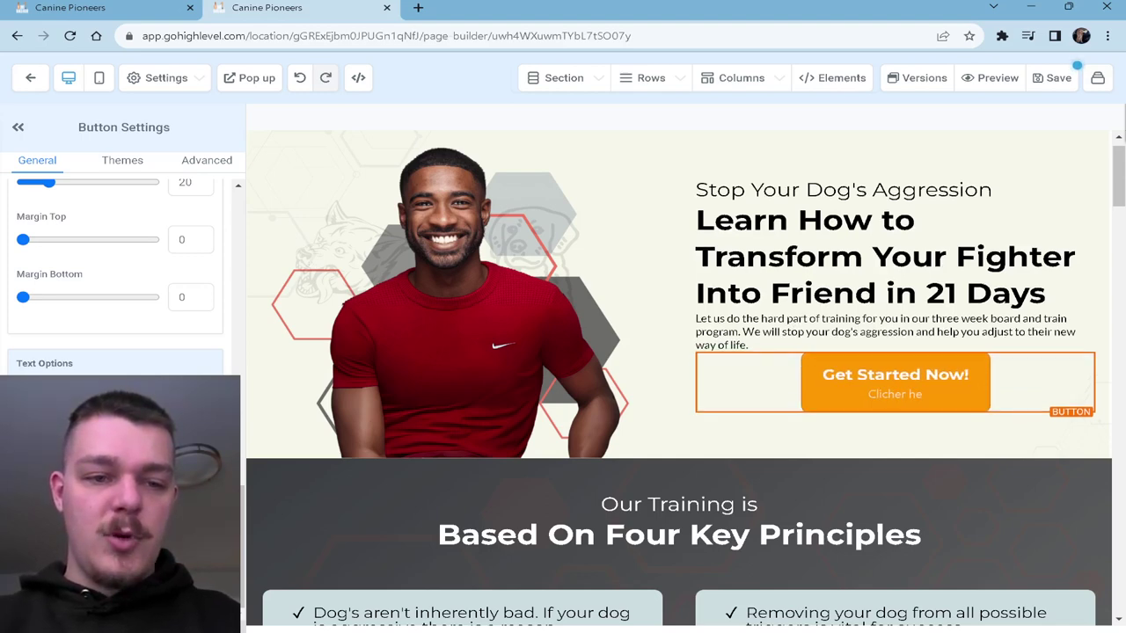
pyautogui.press('BackSpace')
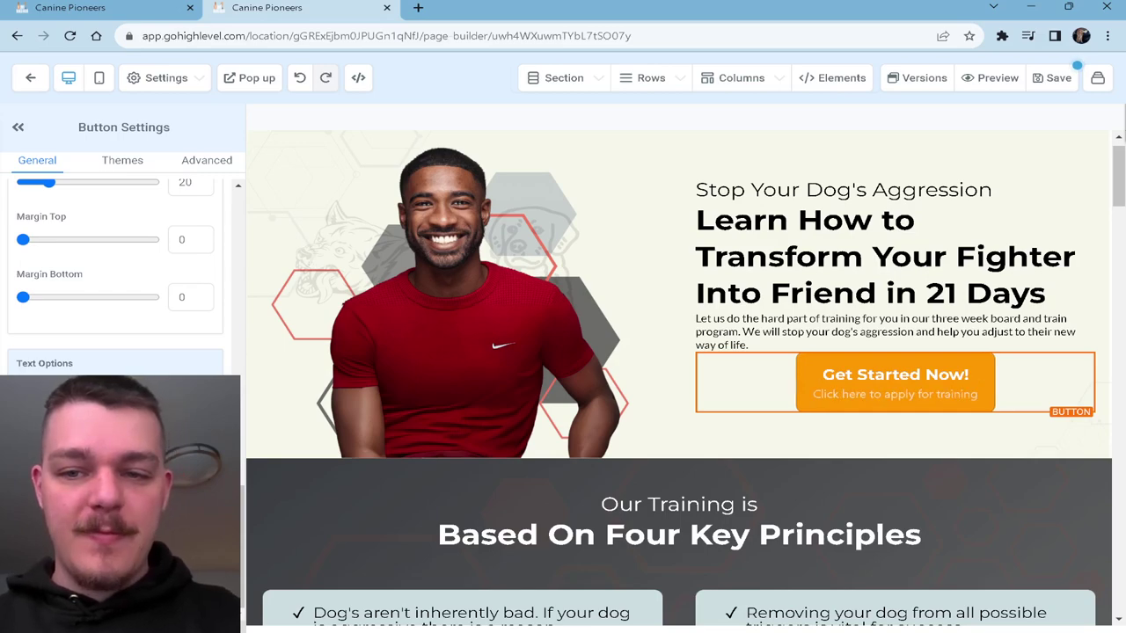
# - Duplicate the hero button, move the copy into the "Based On Four Key Principles" section and delete the old "Apply Now" button there
pyautogui.scroll(-5, 851, 363)
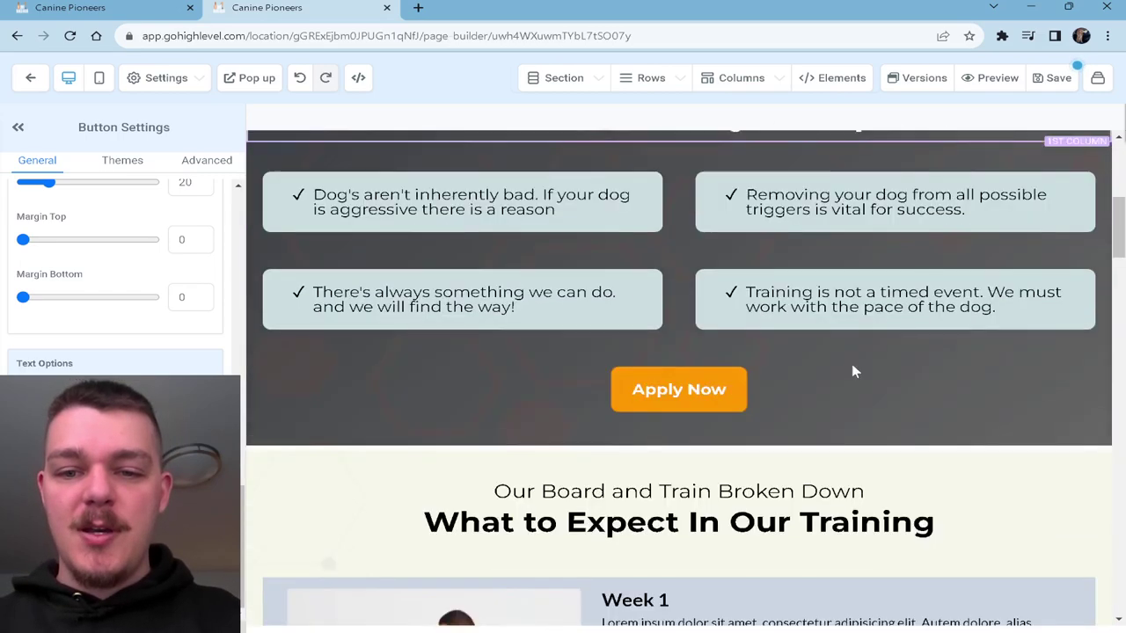
pyautogui.scroll(5, 851, 363)
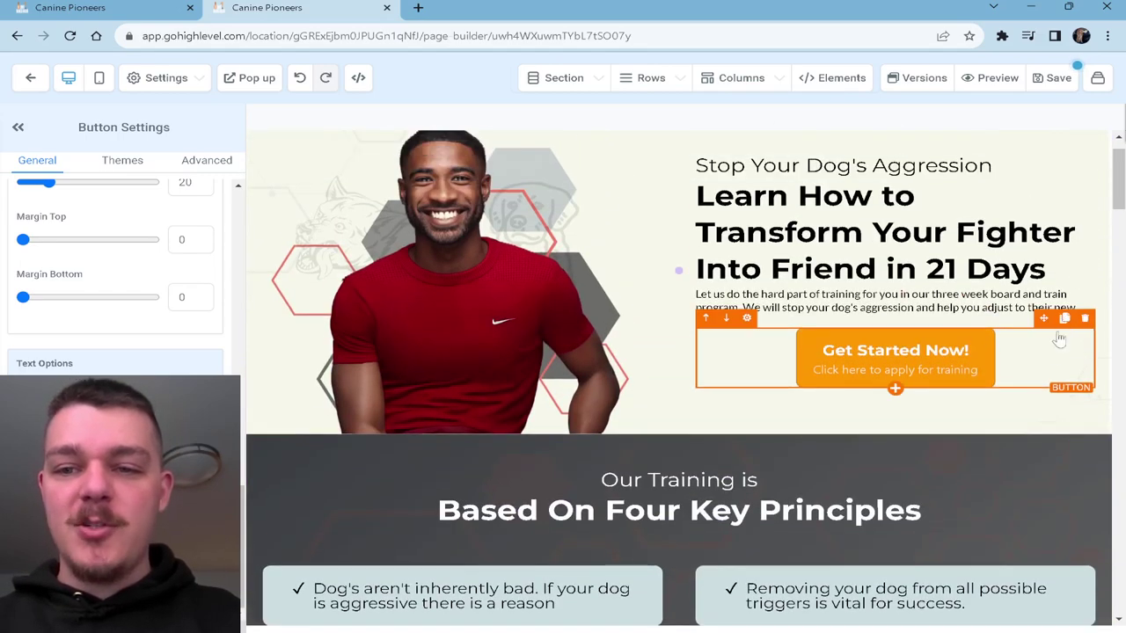
pyautogui.click(1064, 318)
pyautogui.scroll(-1, 1035, 303)
pyautogui.moveTo(1044, 253); pyautogui.dragTo(884, 418)
pyautogui.moveTo(1078, 252); pyautogui.dragTo(1071, 458)
pyautogui.click(1085, 433)
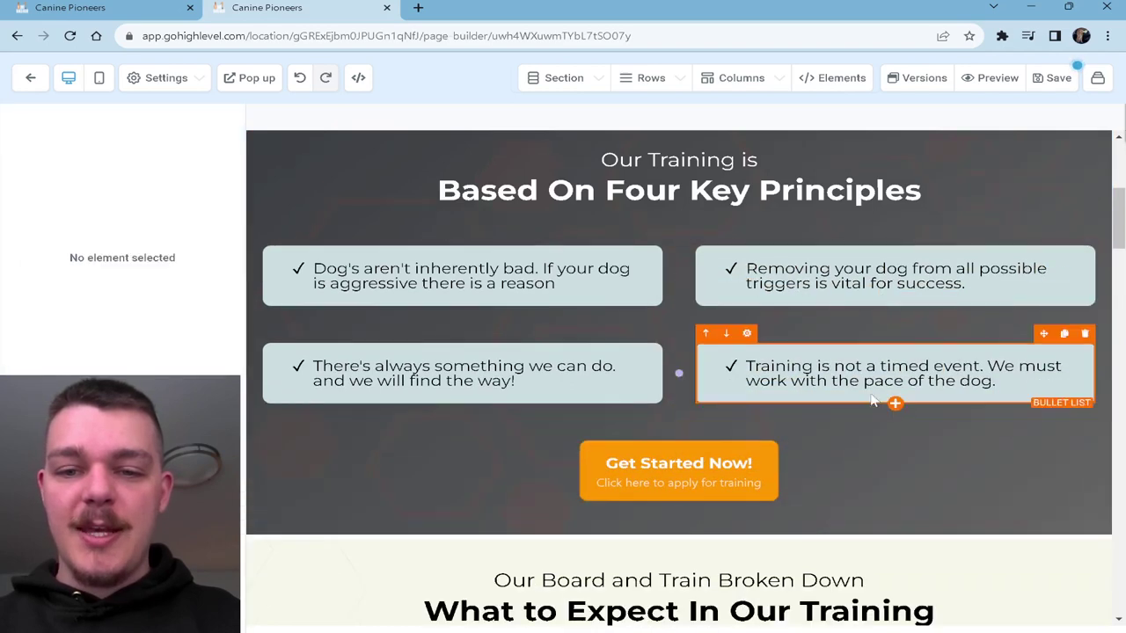
# - Narrow the one-column row that holds the "Get Started Now!" button in the "Based On Four Key Principles" section
pyautogui.scroll(-2, 873, 400)
pyautogui.click(853, 334)
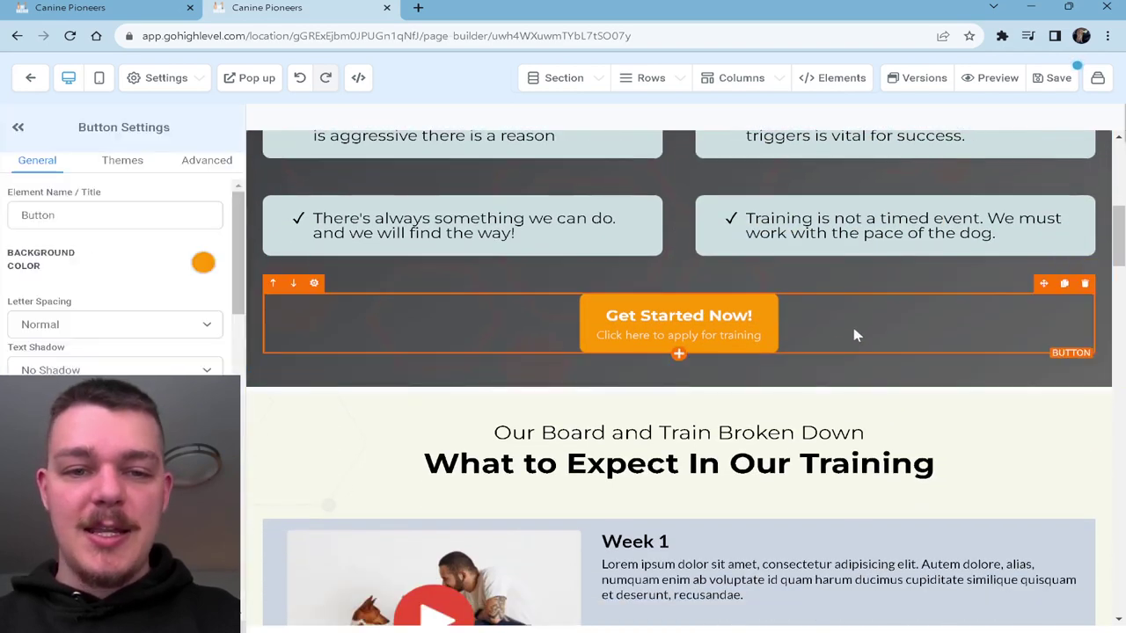
pyautogui.click(818, 288)
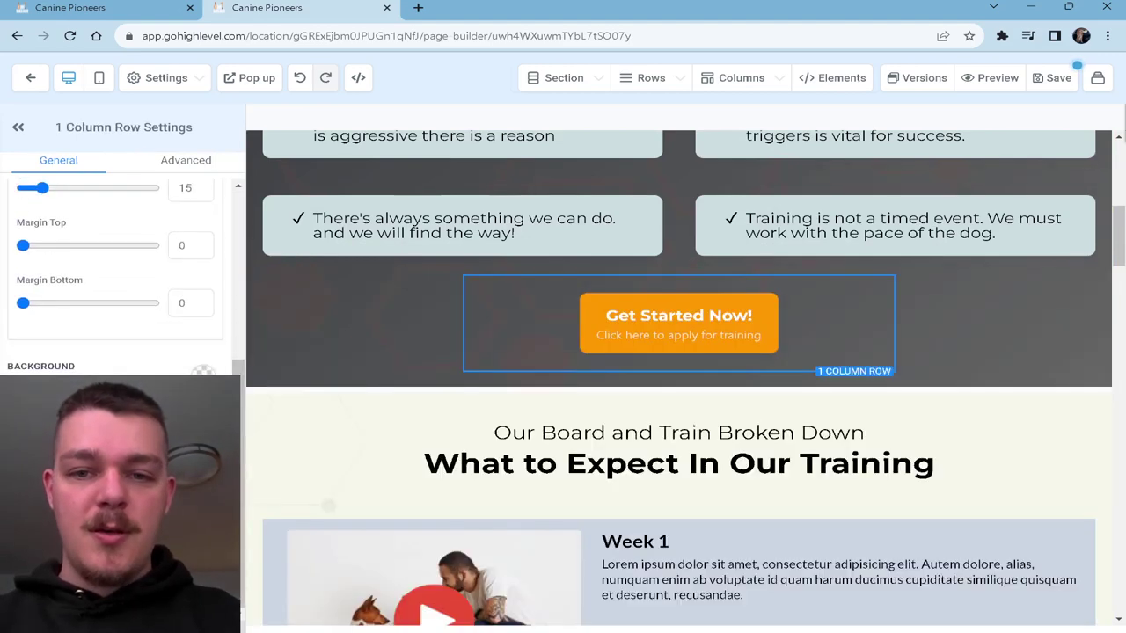
# - Set the Full Width option of the button in the "Based On Four Key Principles" section to Fill Width
pyautogui.click(633, 335)
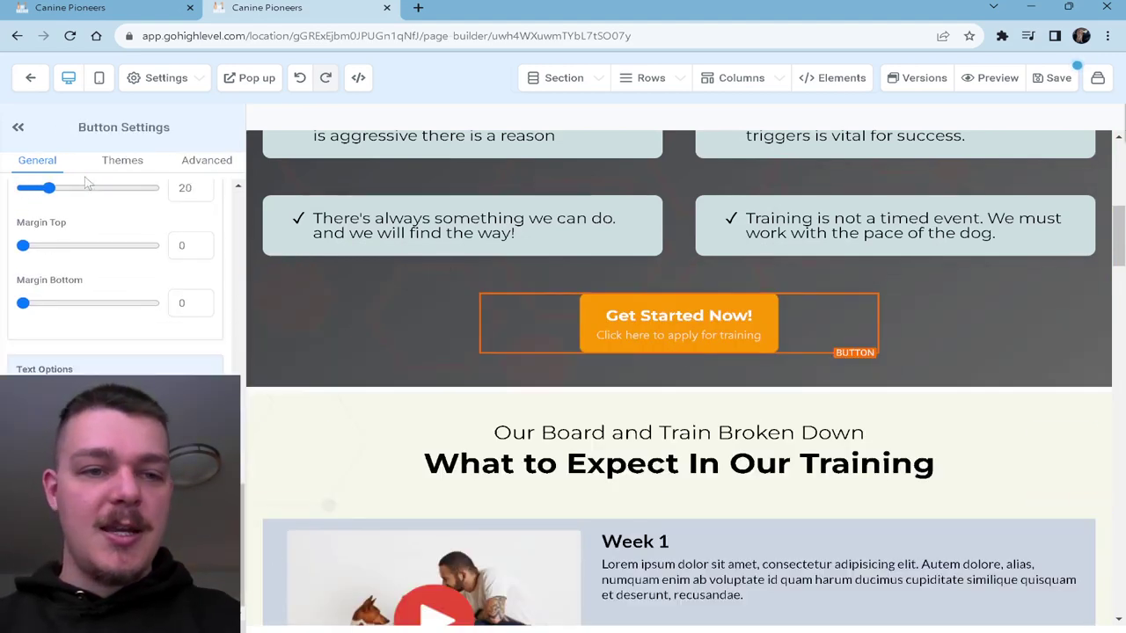
pyautogui.click(211, 161)
pyautogui.scroll(1, 85, 352)
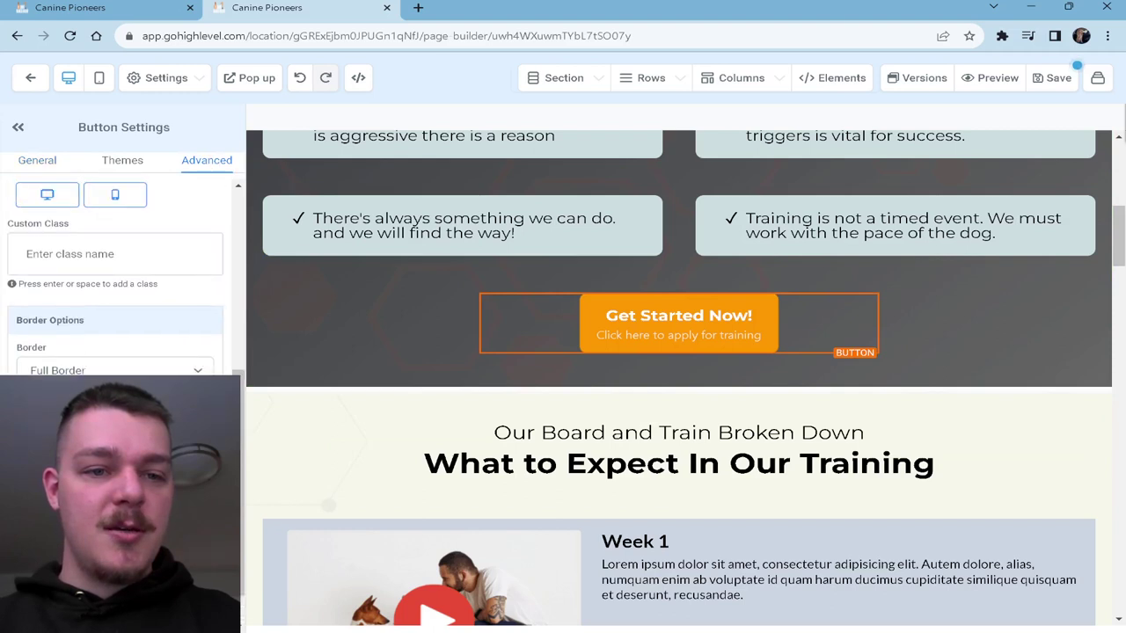
pyautogui.scroll(-5, 79, 239)
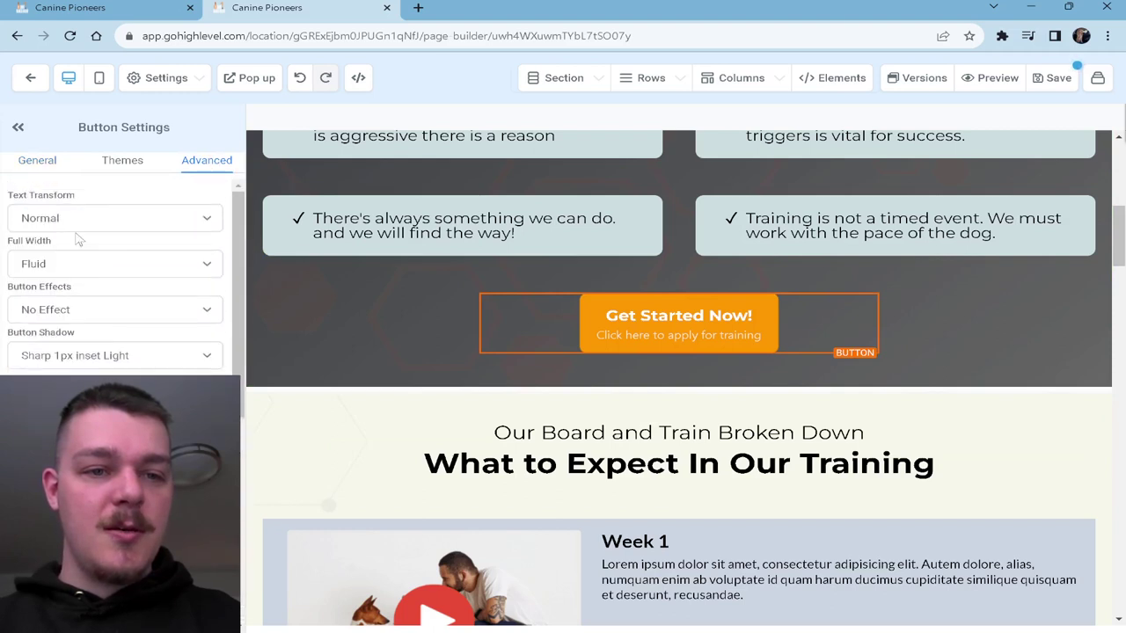
pyautogui.click(50, 298)
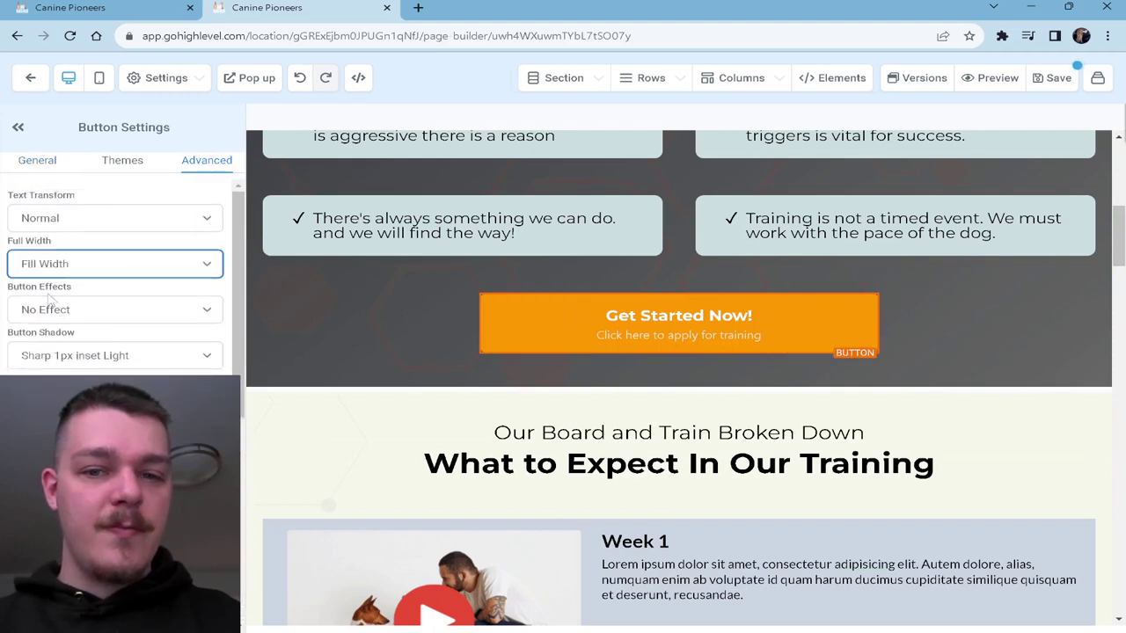
pyautogui.click(984, 332)
# - Set the Full Width option of the hero section's "Get Started Now!" button to Fill Width
pyautogui.scroll(1, 862, 396)
pyautogui.scroll(3, 773, 405)
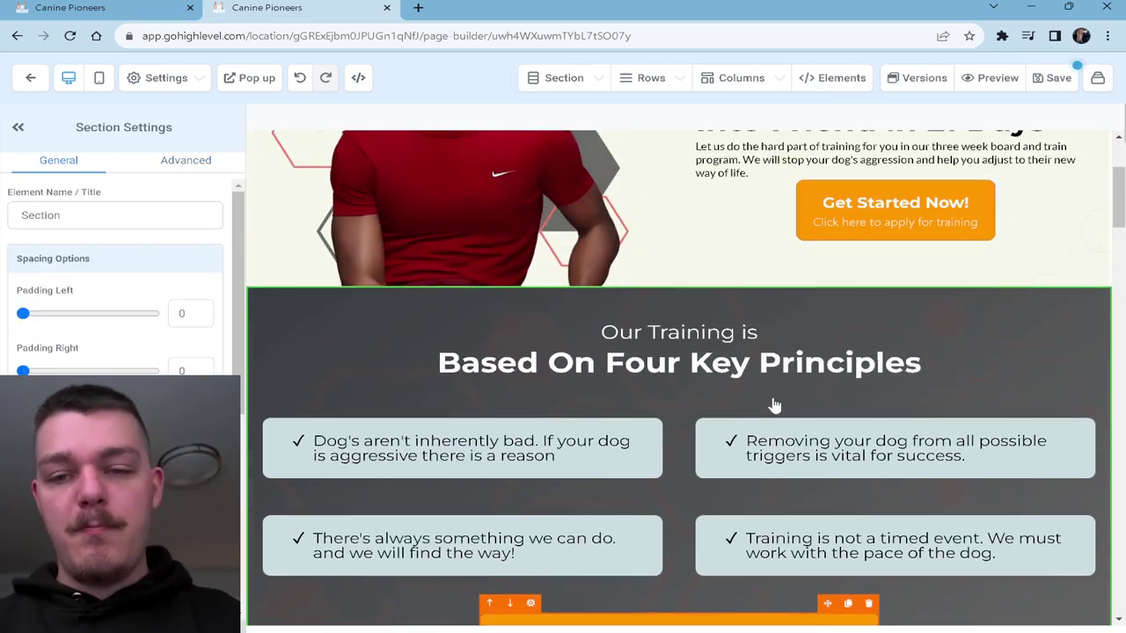
pyautogui.scroll(2, 774, 405)
pyautogui.click(773, 400)
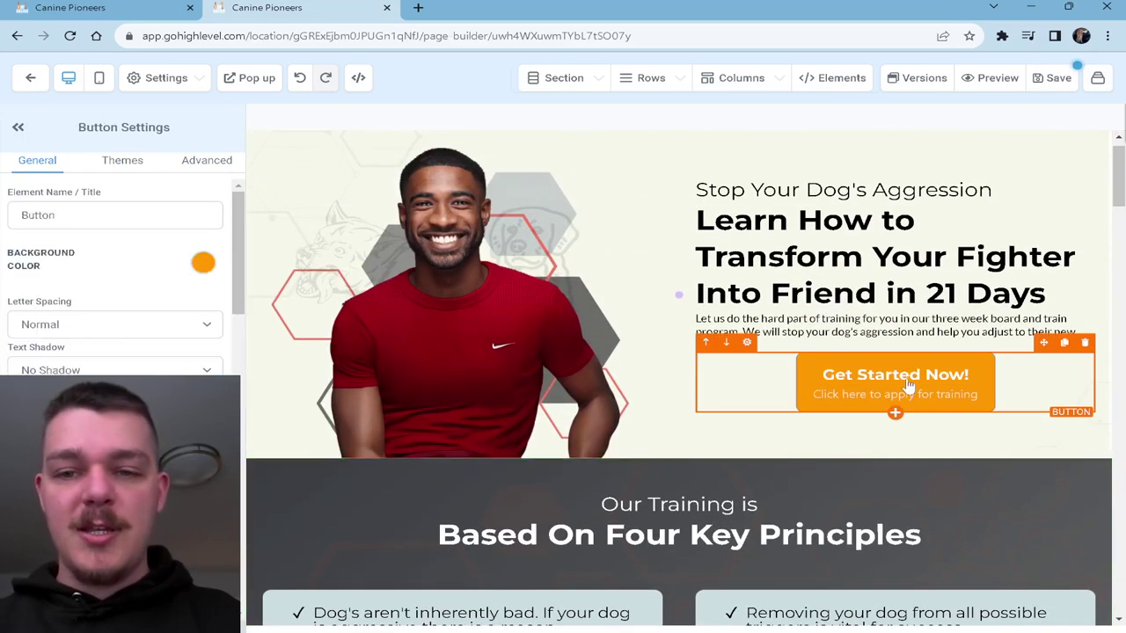
pyautogui.click(194, 165)
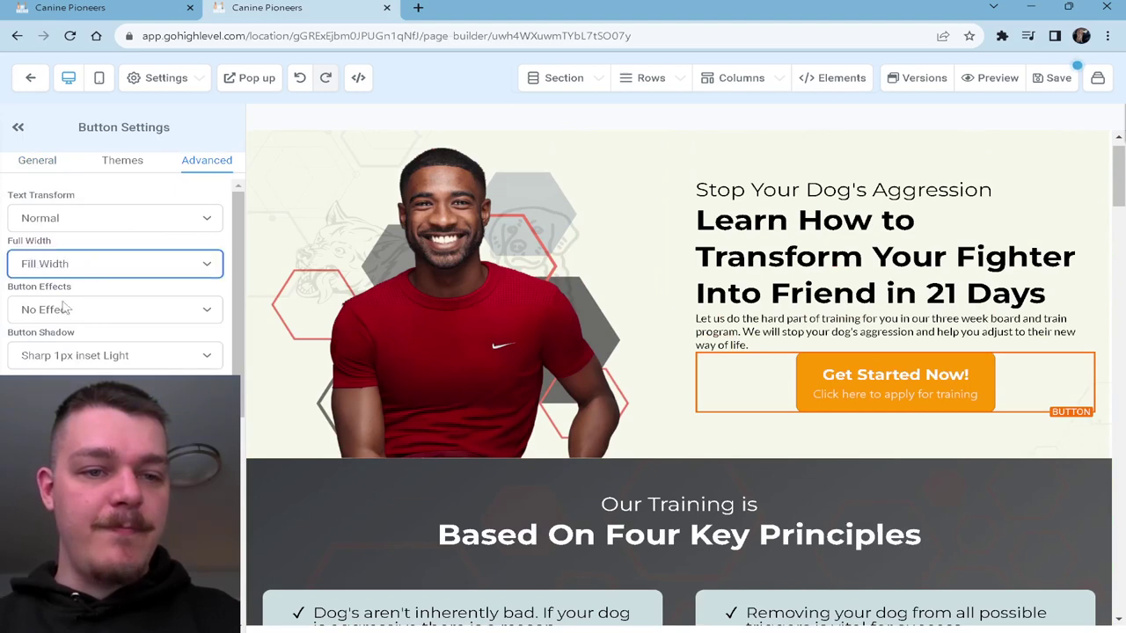
# - Set the top and bottom padding of the hero section's "Get Started Now!" button to 5
pyautogui.click(122, 160)
pyautogui.click(37, 160)
pyautogui.scroll(-5, 114, 282)
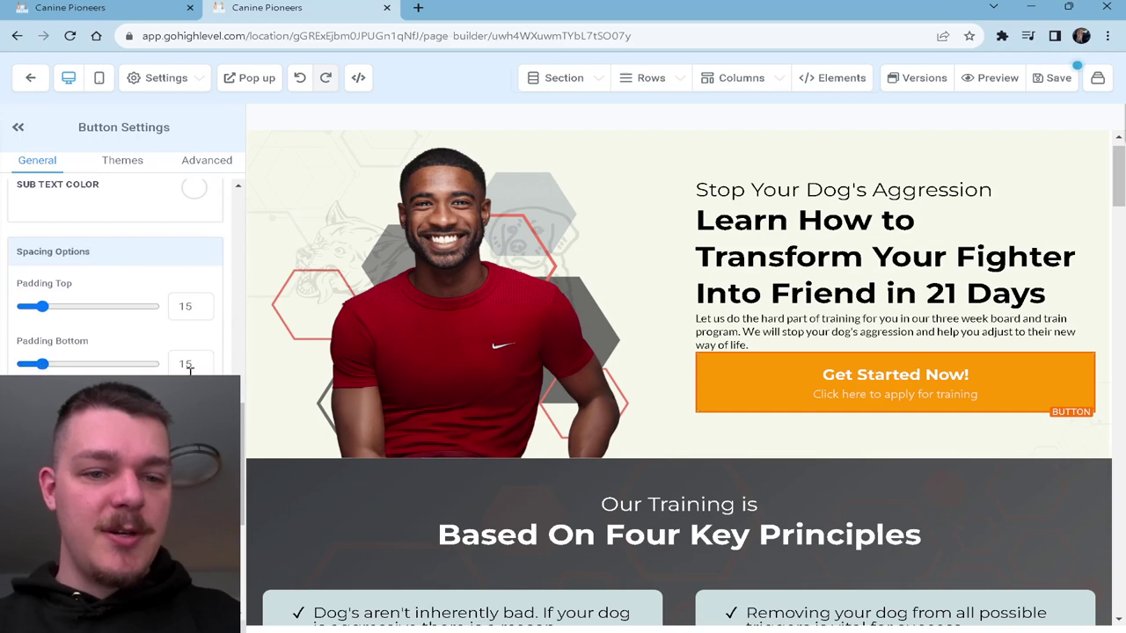
pyautogui.write('5')
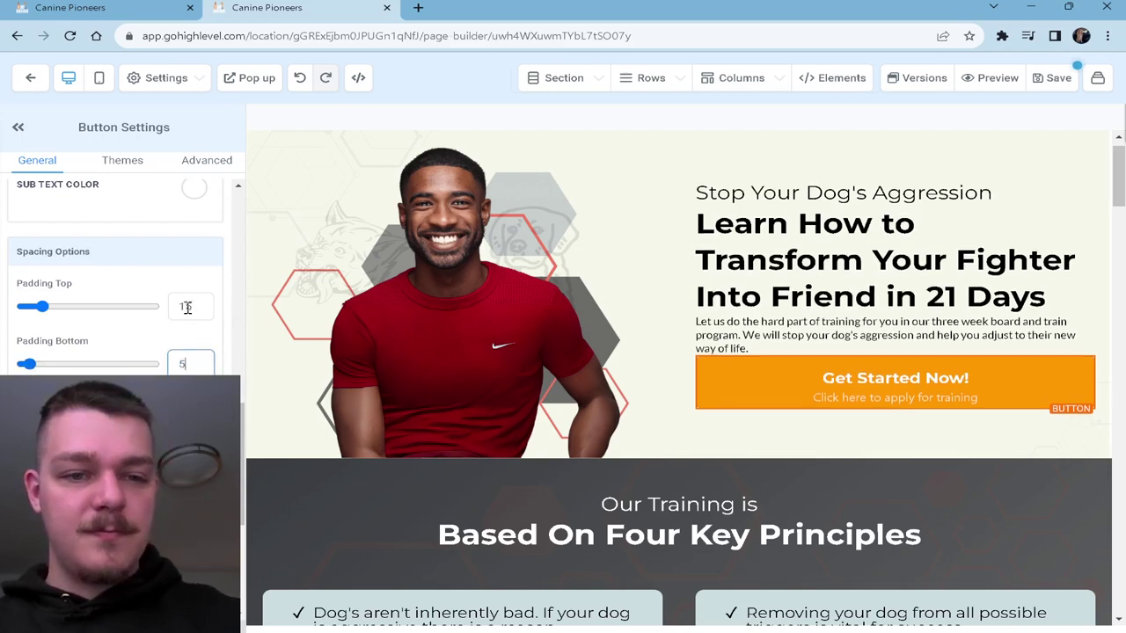
pyautogui.doubleClick(184, 306)
pyautogui.write('5')
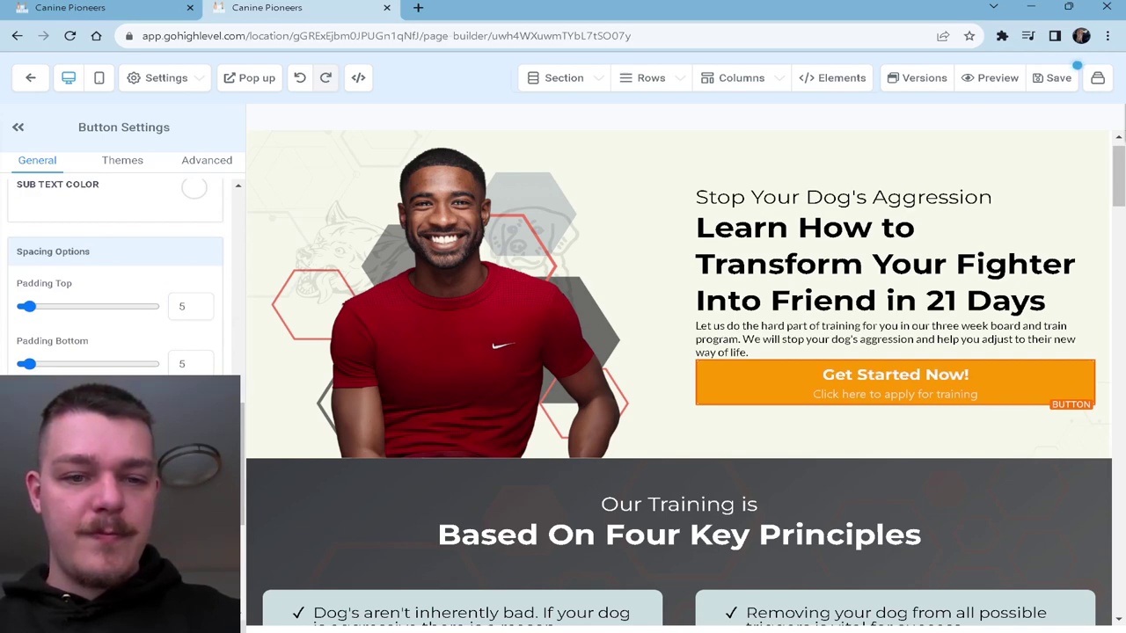
# - Set the top margin of the hero section's "Get Started Now!" button to 10
pyautogui.click(1025, 421)
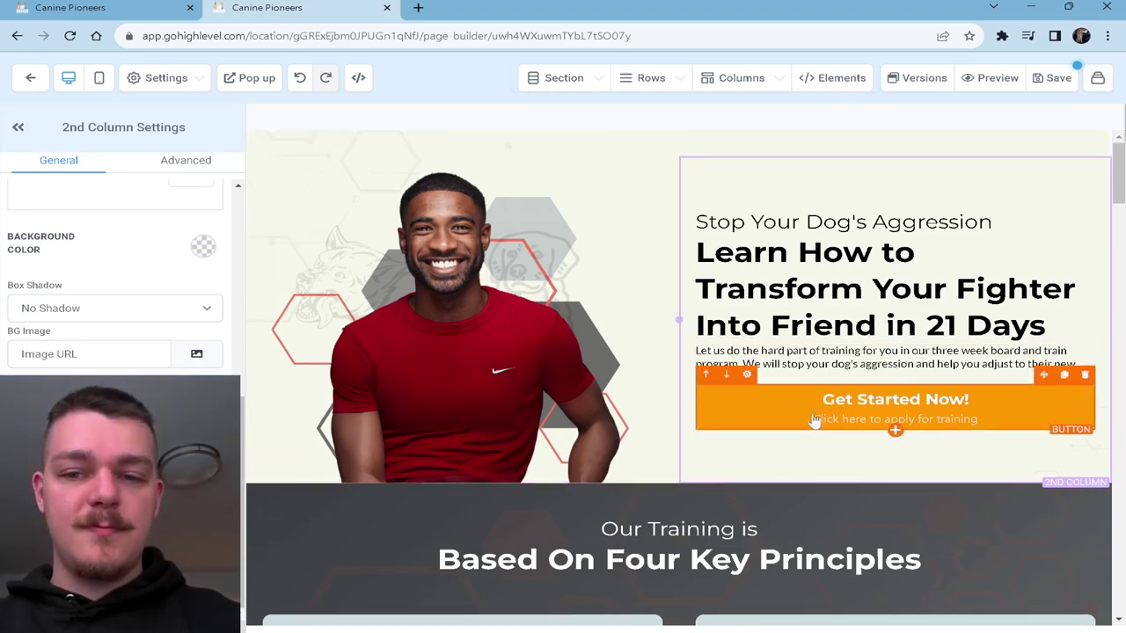
pyautogui.click(811, 419)
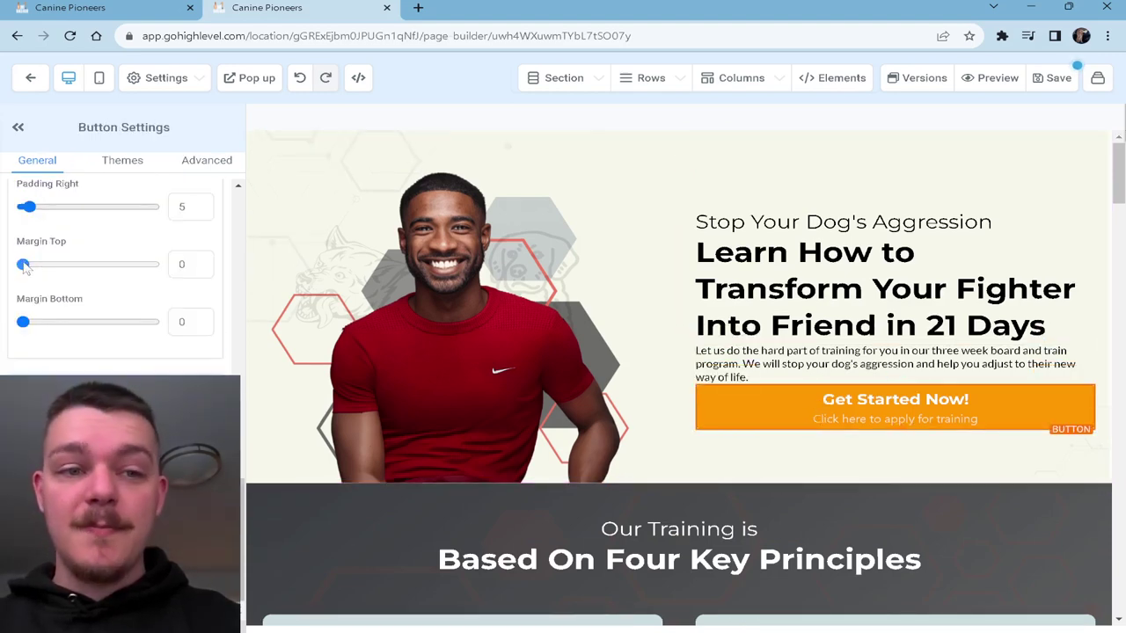
pyautogui.moveTo(24, 265); pyautogui.dragTo(38, 269)
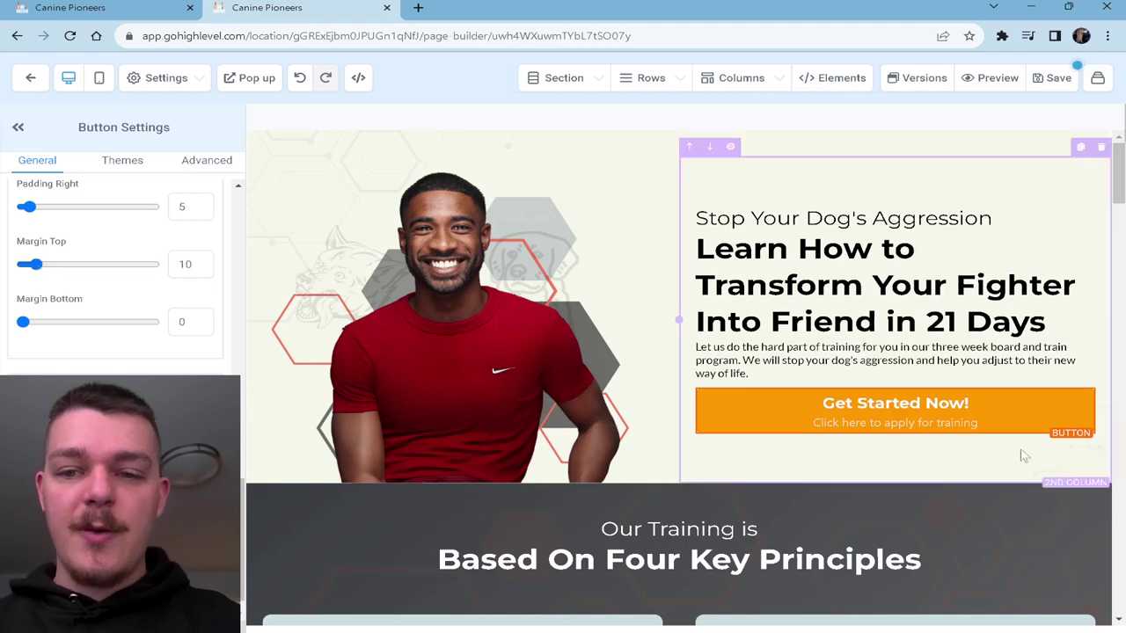
# - Duplicate the hero button, move the copy into the narrow row under the four key principles and delete the older "Get Started Now!" button there
pyautogui.click(1064, 379)
pyautogui.scroll(-1, 1047, 331)
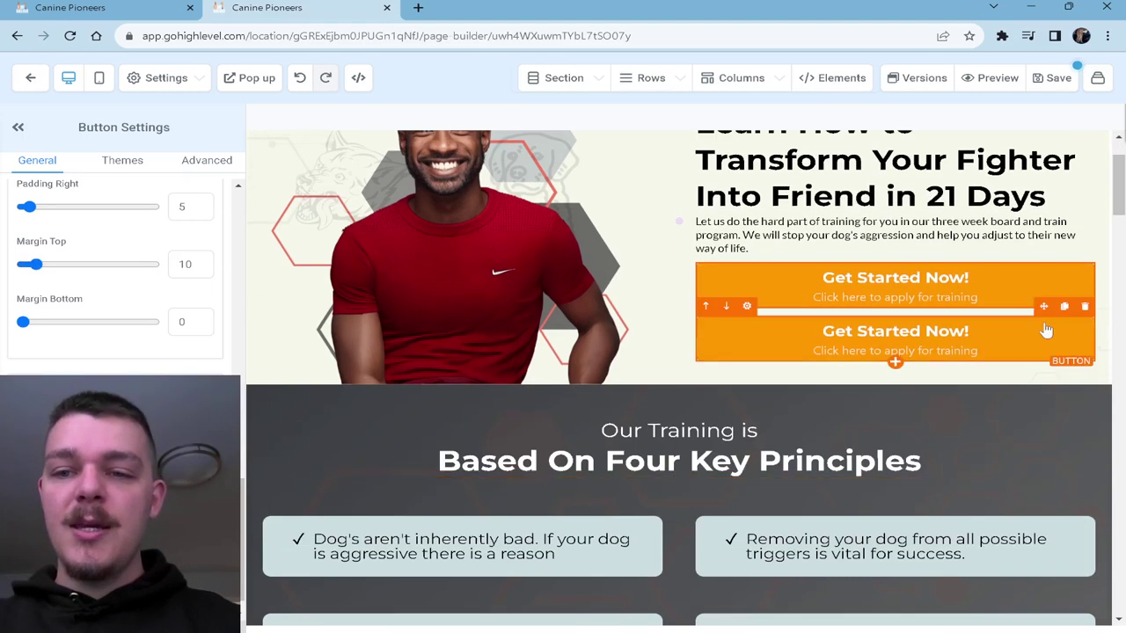
pyautogui.moveTo(1049, 316); pyautogui.dragTo(1042, 198)
pyautogui.moveTo(1034, 352); pyautogui.dragTo(1019, 493)
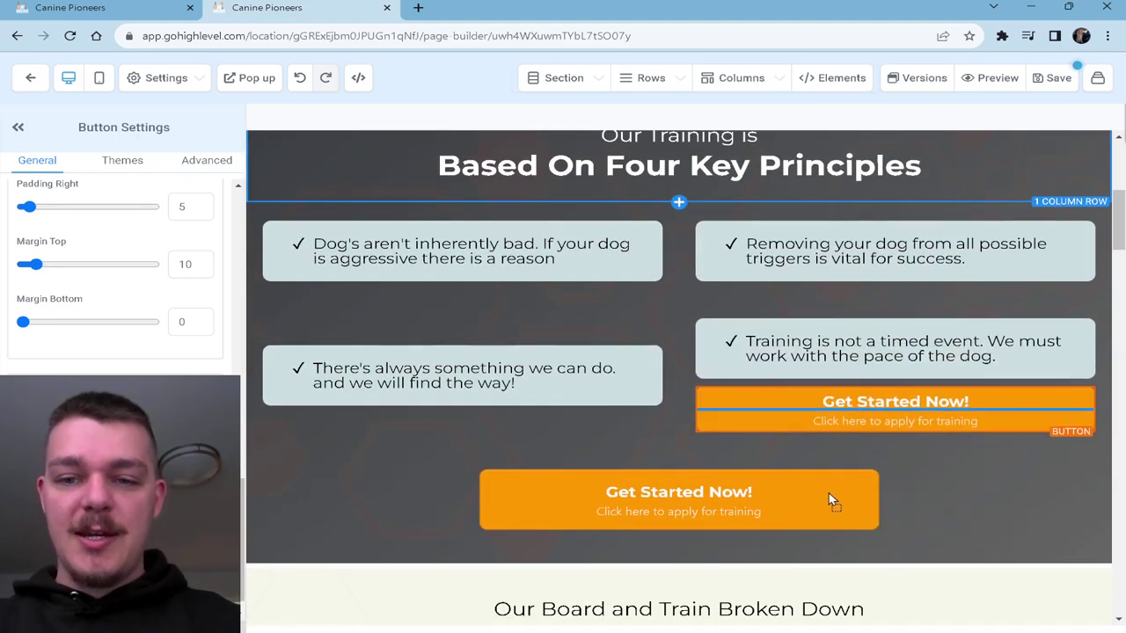
pyautogui.moveTo(831, 500); pyautogui.dragTo(818, 520)
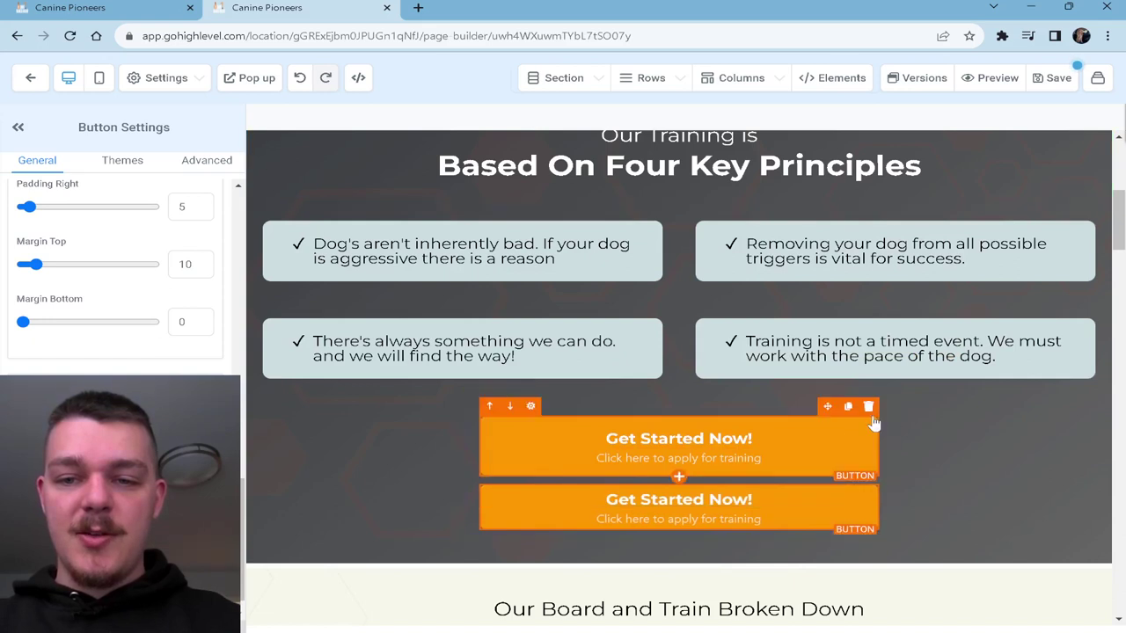
pyautogui.click(868, 410)
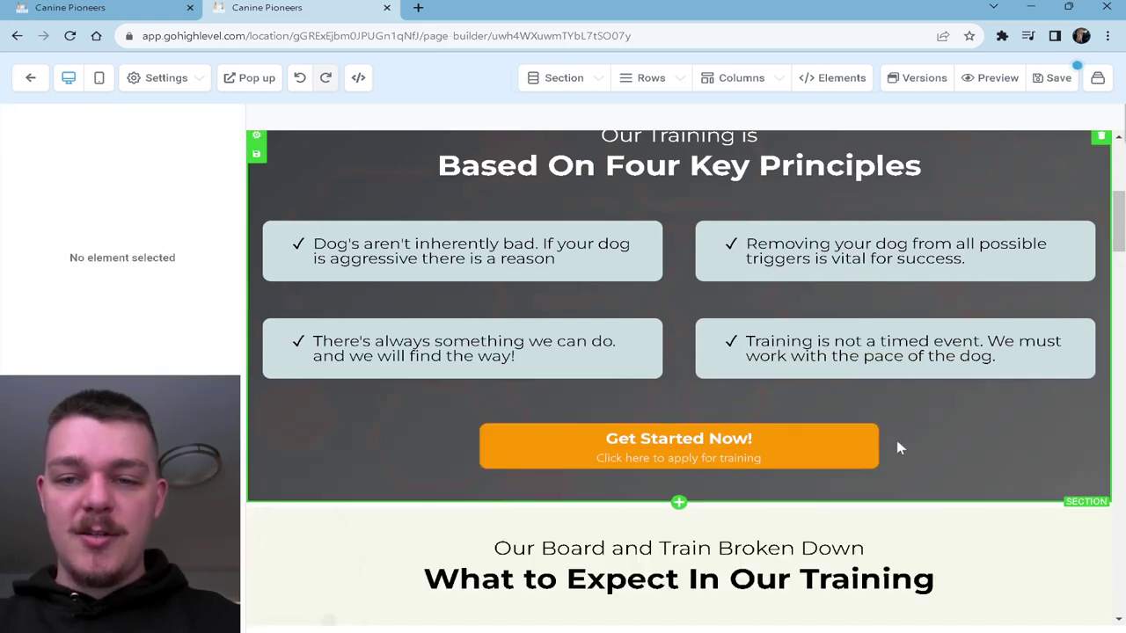
# - Reduce the top padding of the row holding the button in the "Based On Four Key Principles" section
pyautogui.scroll(-1, 940, 454)
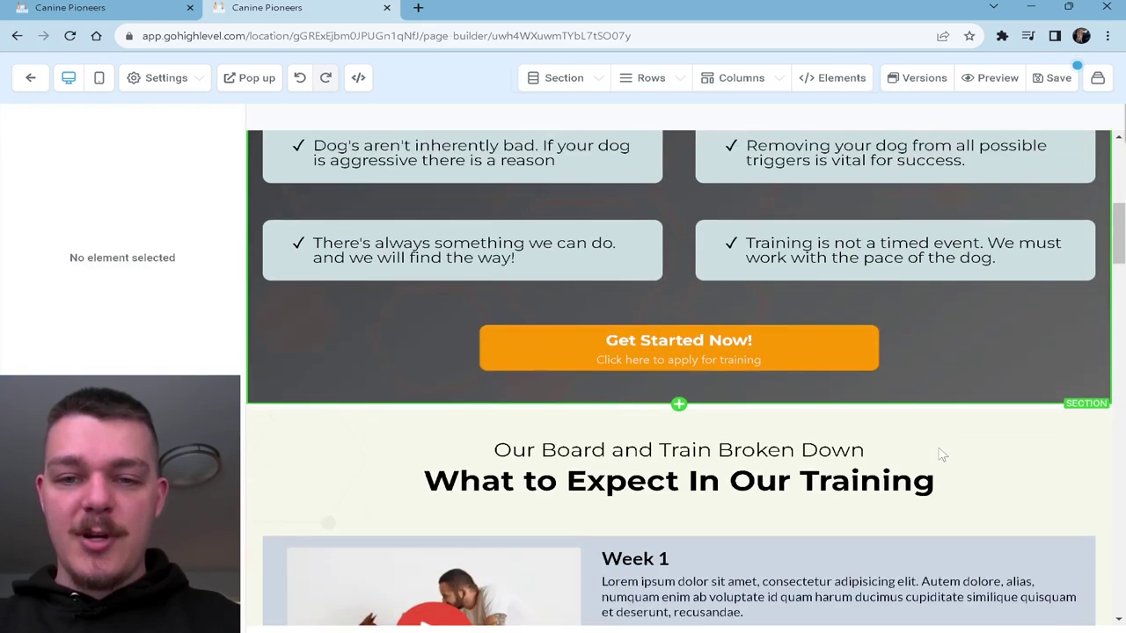
pyautogui.click(766, 304)
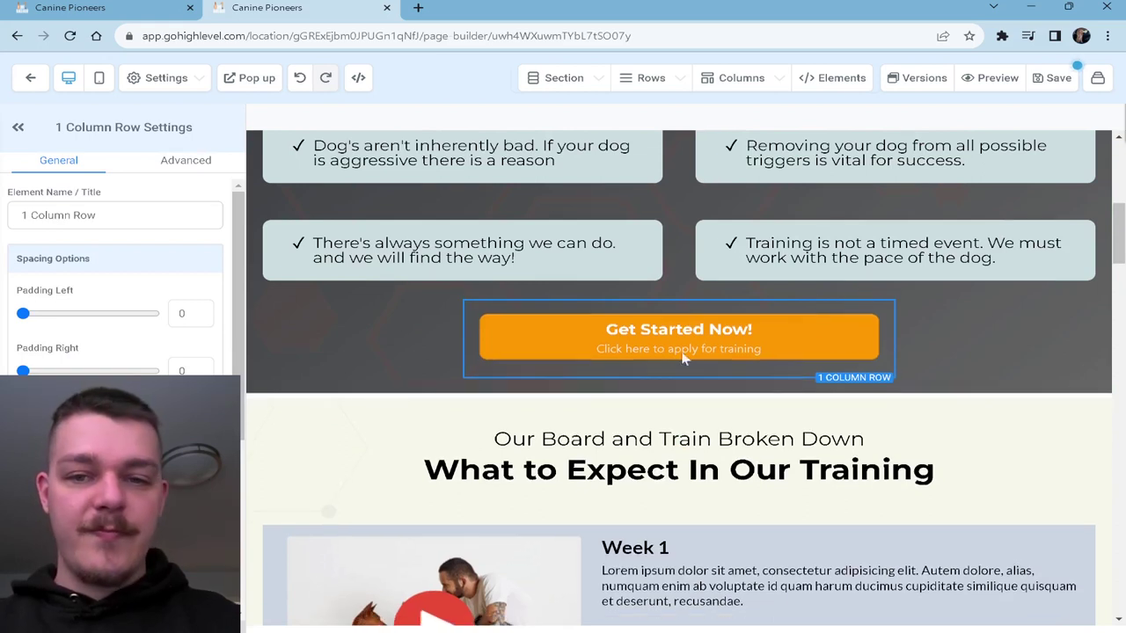
# - Duplicate the four-principles section's button, move the copy below the Week 3 block and delete the "Apply Now" button there
pyautogui.click(848, 307)
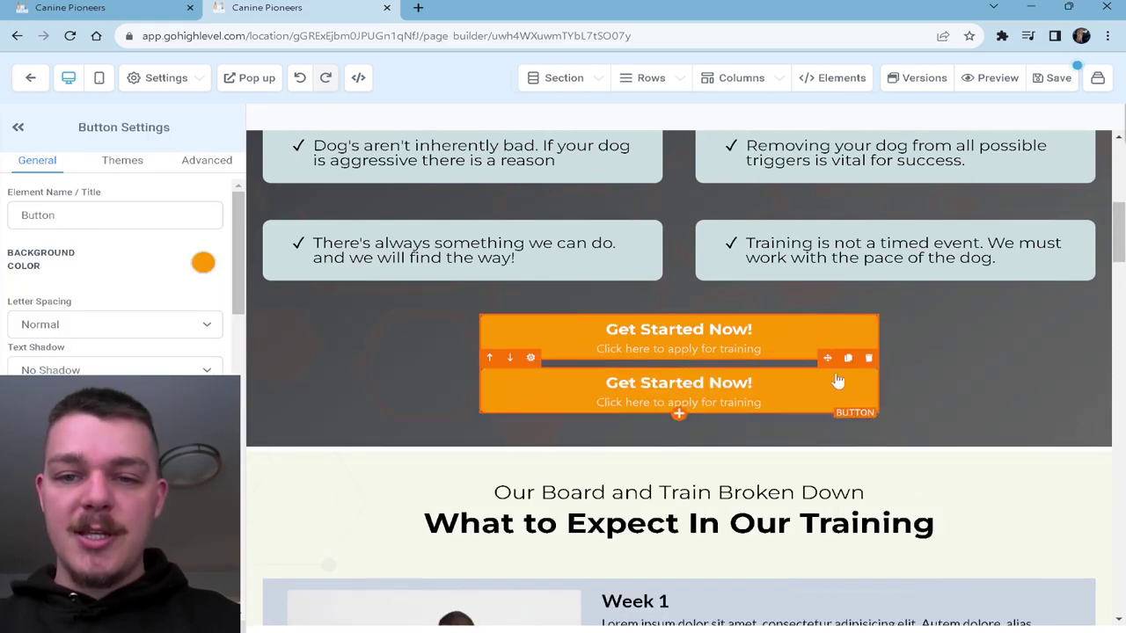
pyautogui.moveTo(830, 364); pyautogui.dragTo(920, 417)
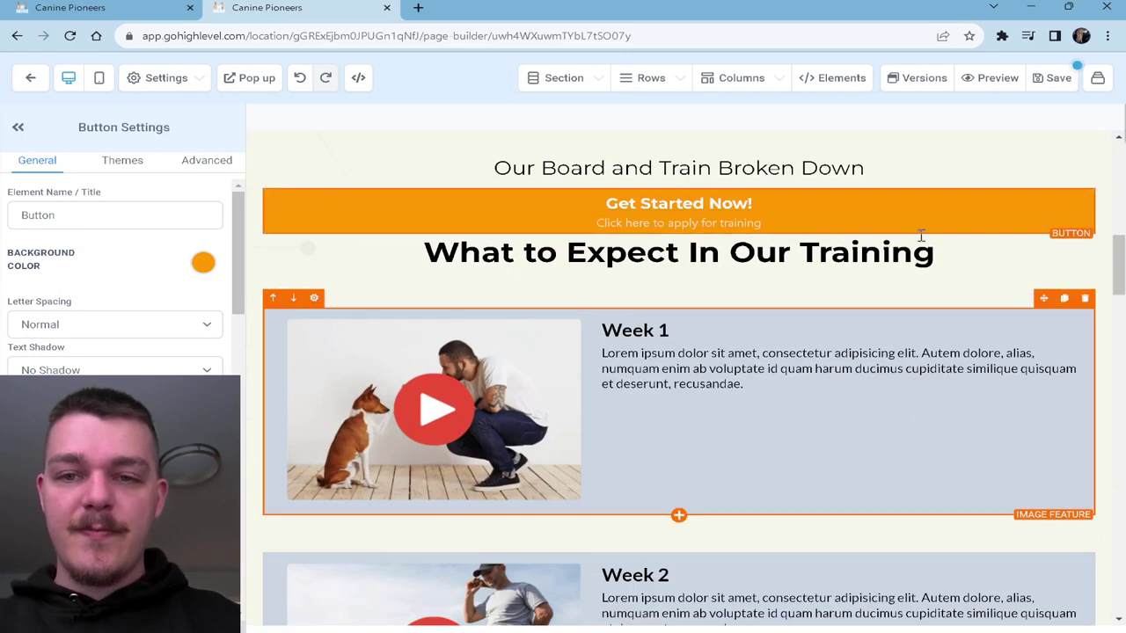
pyautogui.moveTo(1020, 341); pyautogui.dragTo(977, 457)
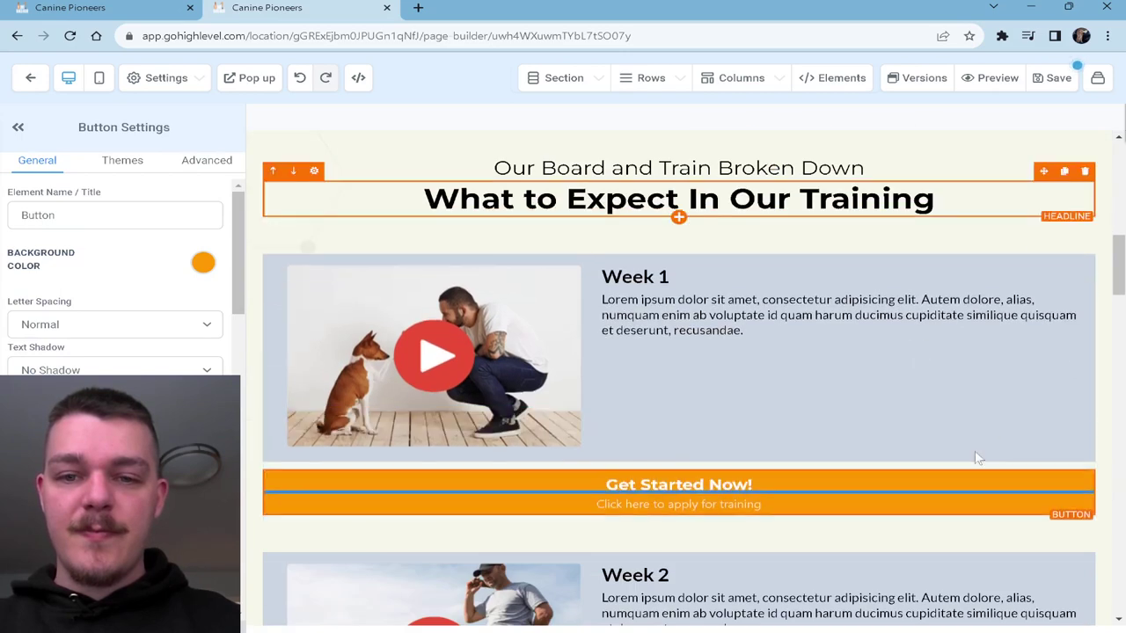
pyautogui.scroll(-3, 970, 384)
pyautogui.moveTo(1043, 171); pyautogui.dragTo(980, 332)
pyautogui.scroll(-3, 980, 331)
pyautogui.moveTo(1044, 162); pyautogui.dragTo(1029, 422)
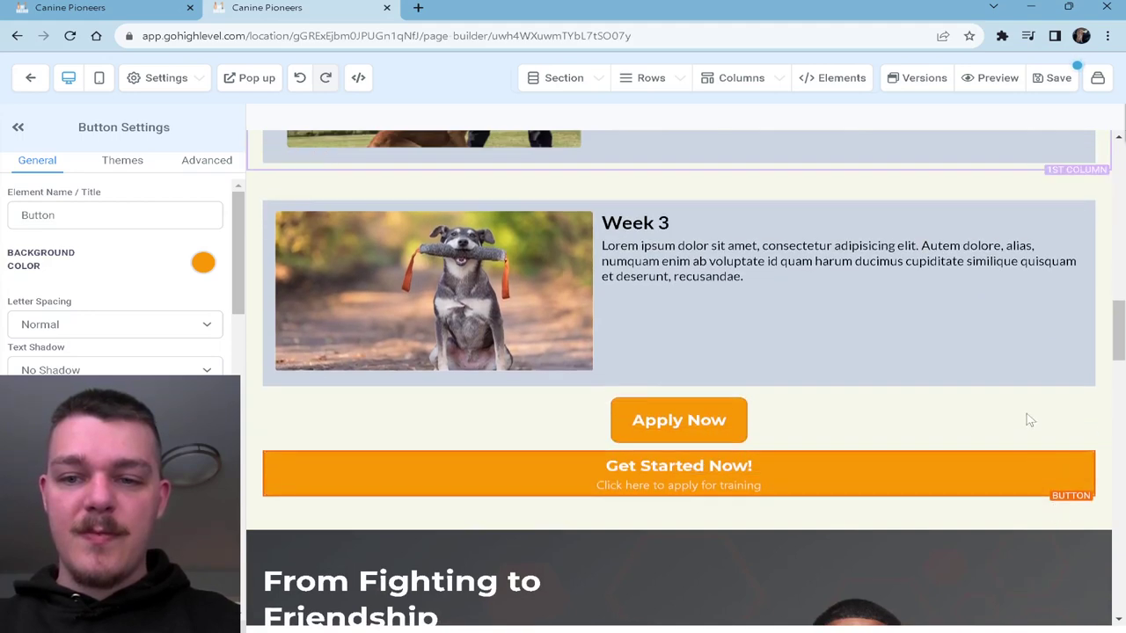
pyautogui.click(1085, 389)
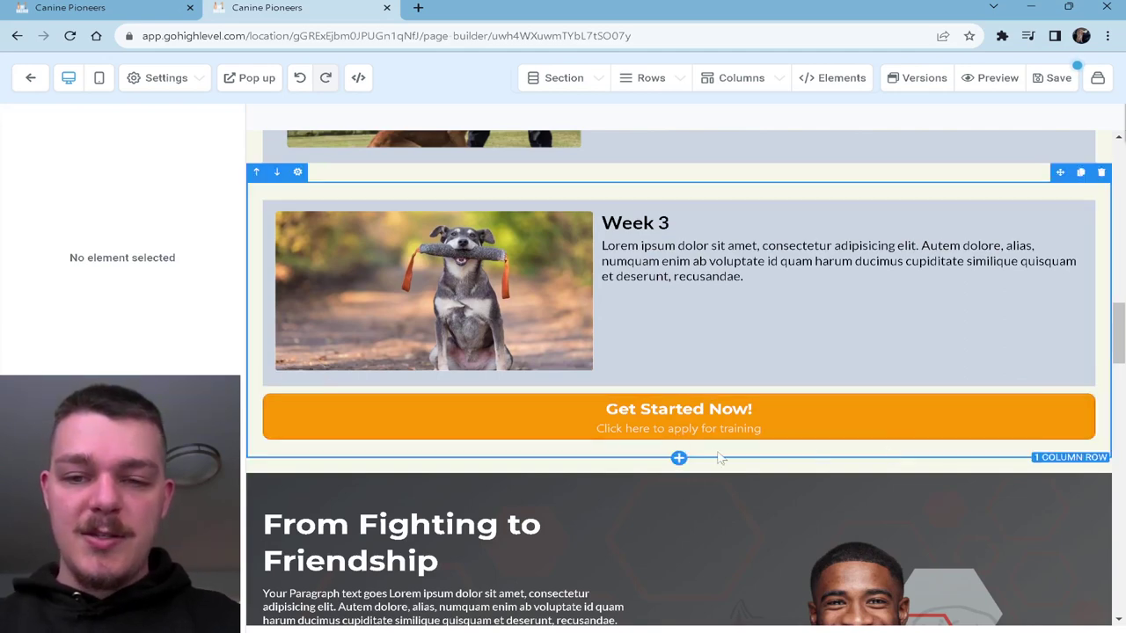
# - Add a narrowed one-column row below the Week 3 block and move the "Get Started Now!" button into it
pyautogui.click(678, 458)
pyautogui.moveTo(957, 187); pyautogui.dragTo(728, 480)
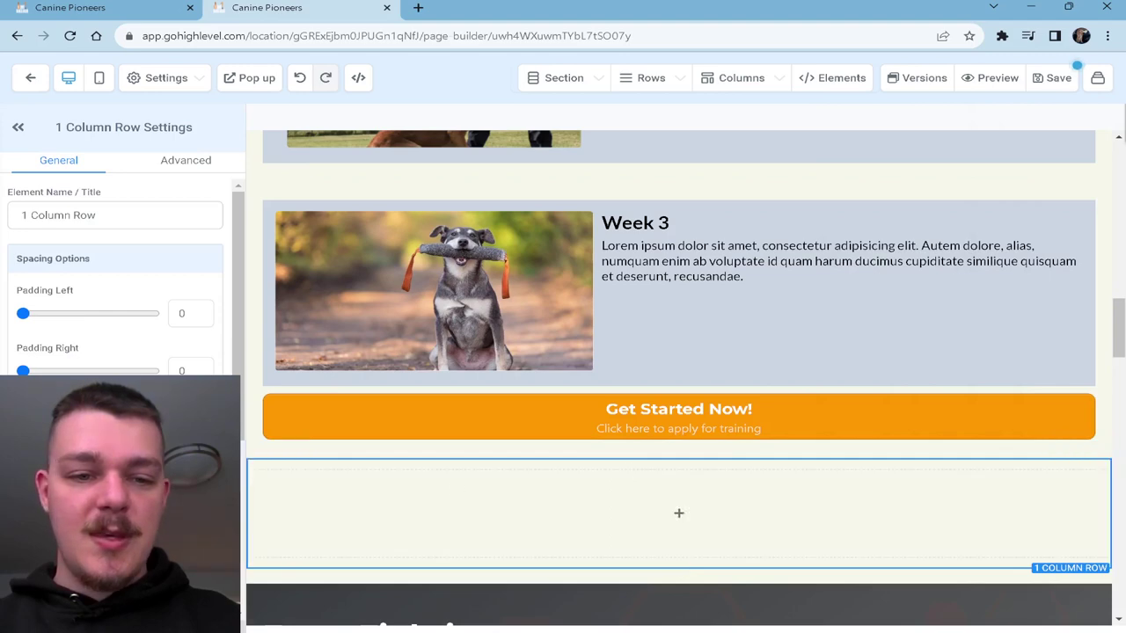
pyautogui.scroll(-3, 119, 352)
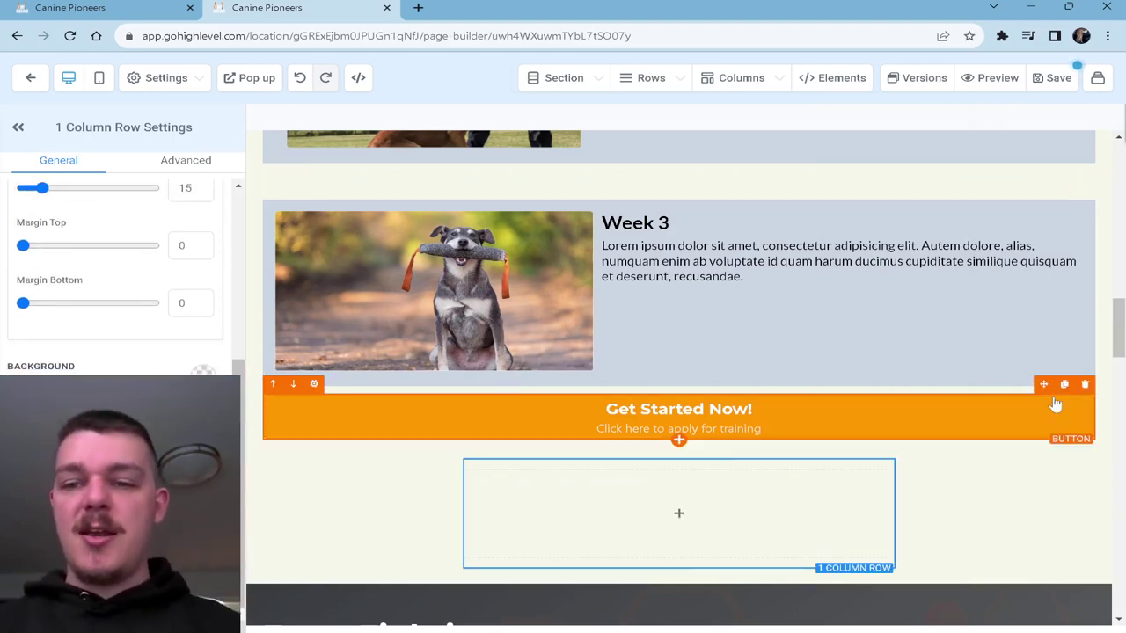
pyautogui.moveTo(1018, 435); pyautogui.dragTo(894, 497)
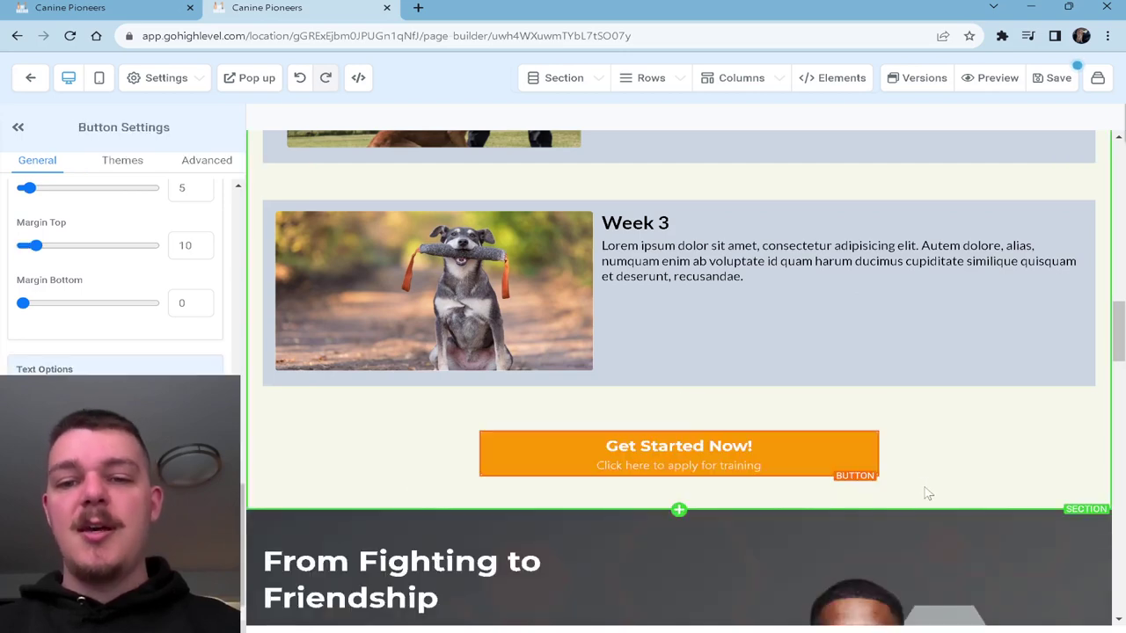
# - Reduce the top padding of the one-column row holding the button below Week 3
pyautogui.click(786, 422)
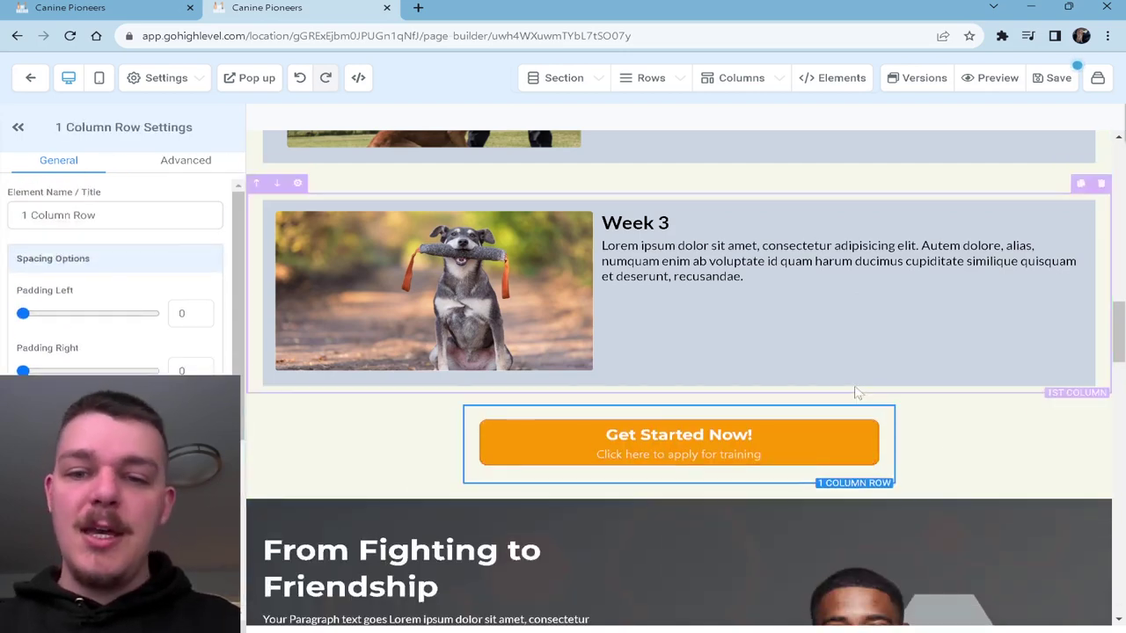
pyautogui.scroll(-5, 889, 390)
pyautogui.scroll(4, 889, 390)
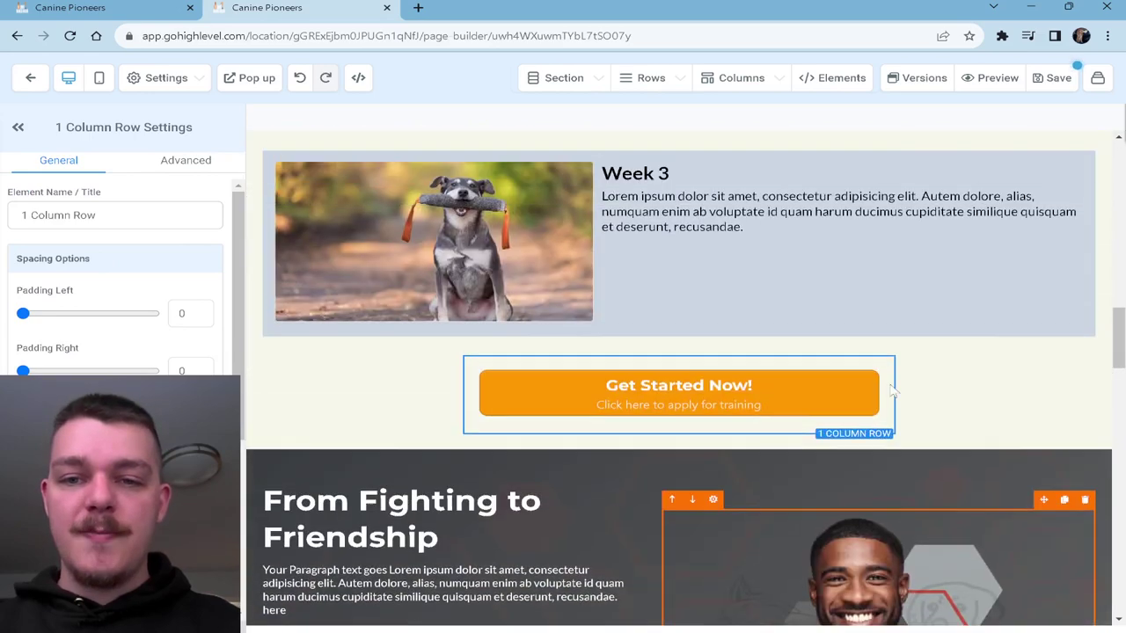
# - Duplicate the Week 3 button, move the copy below the "From Fighting to Friendship" paragraphs and delete the "Apply Now" button there
pyautogui.click(848, 362)
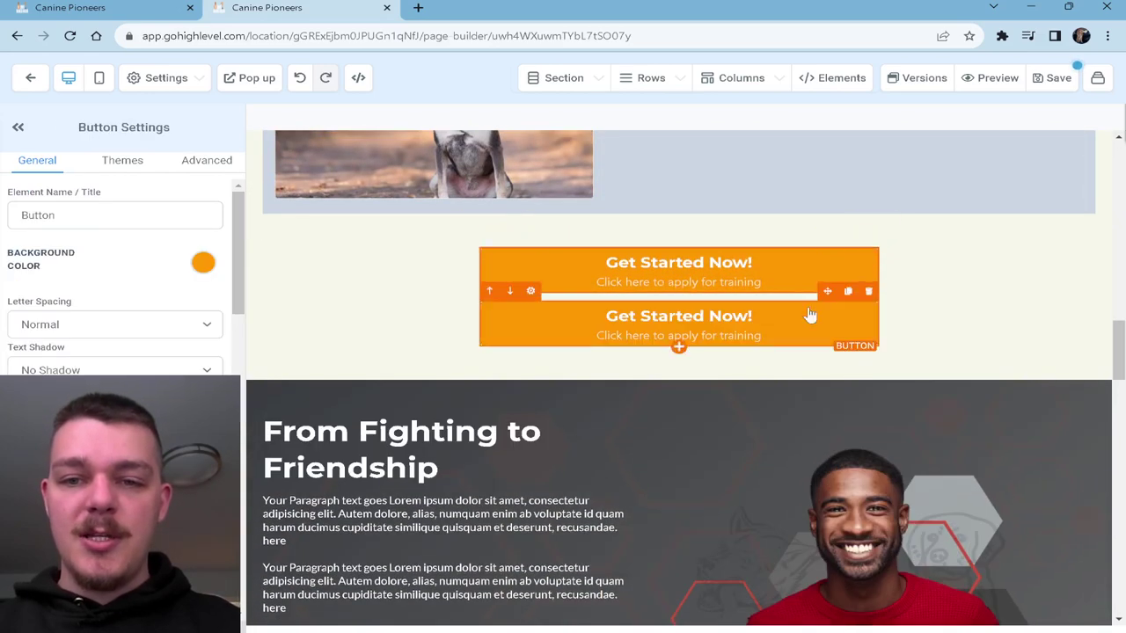
pyautogui.moveTo(811, 322); pyautogui.dragTo(618, 433)
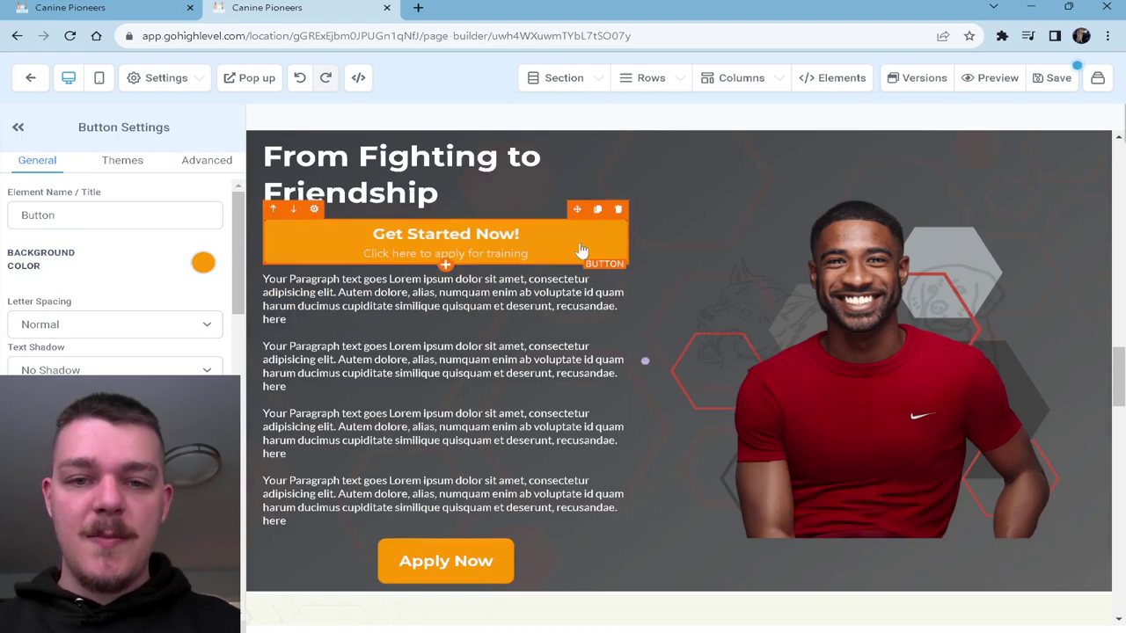
pyautogui.moveTo(578, 208); pyautogui.dragTo(544, 522)
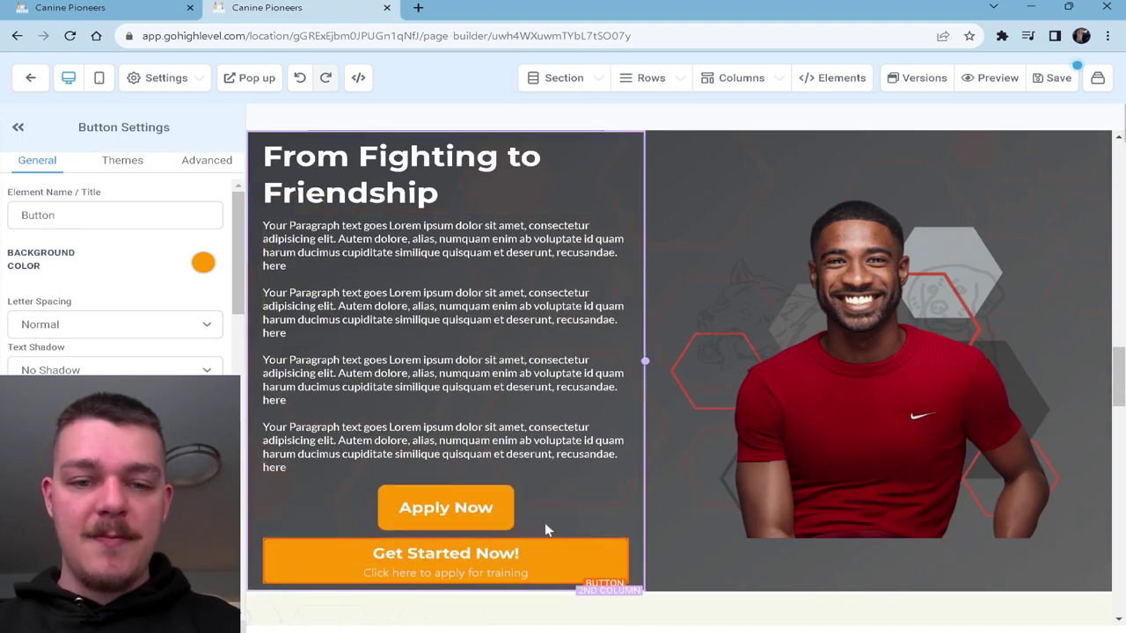
pyautogui.click(616, 476)
# - Duplicate the "From Fighting to Friendship" section's button and move the copy below the 100% Guarantee badge
pyautogui.scroll(-3, 743, 450)
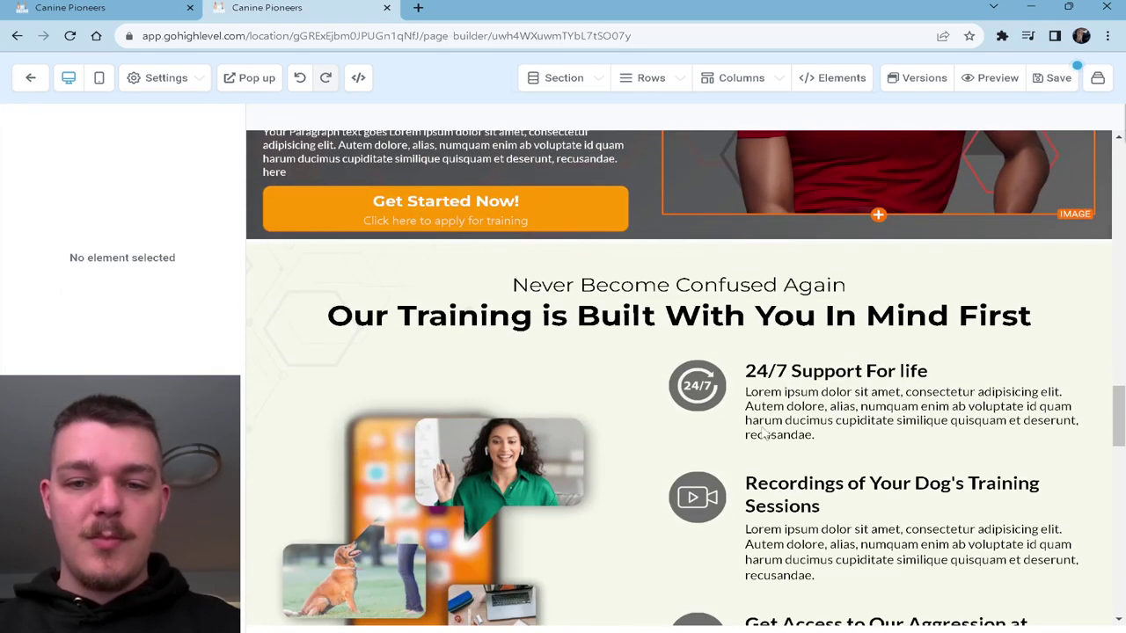
pyautogui.moveTo(556, 226); pyautogui.dragTo(932, 479)
pyautogui.scroll(-2, 932, 480)
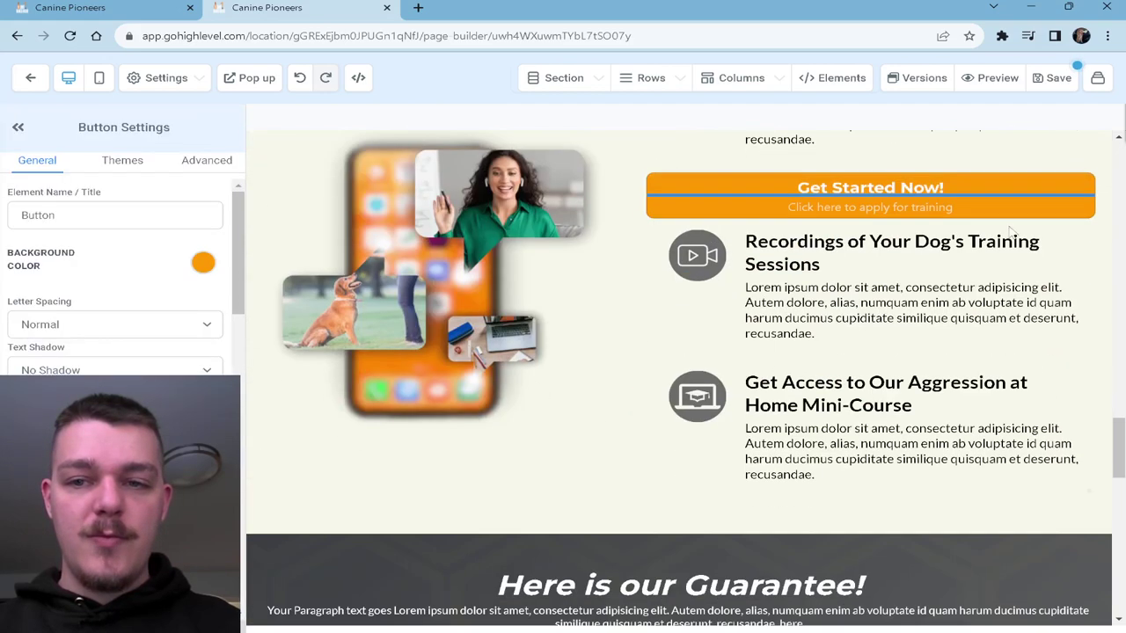
pyautogui.scroll(-3, 885, 548)
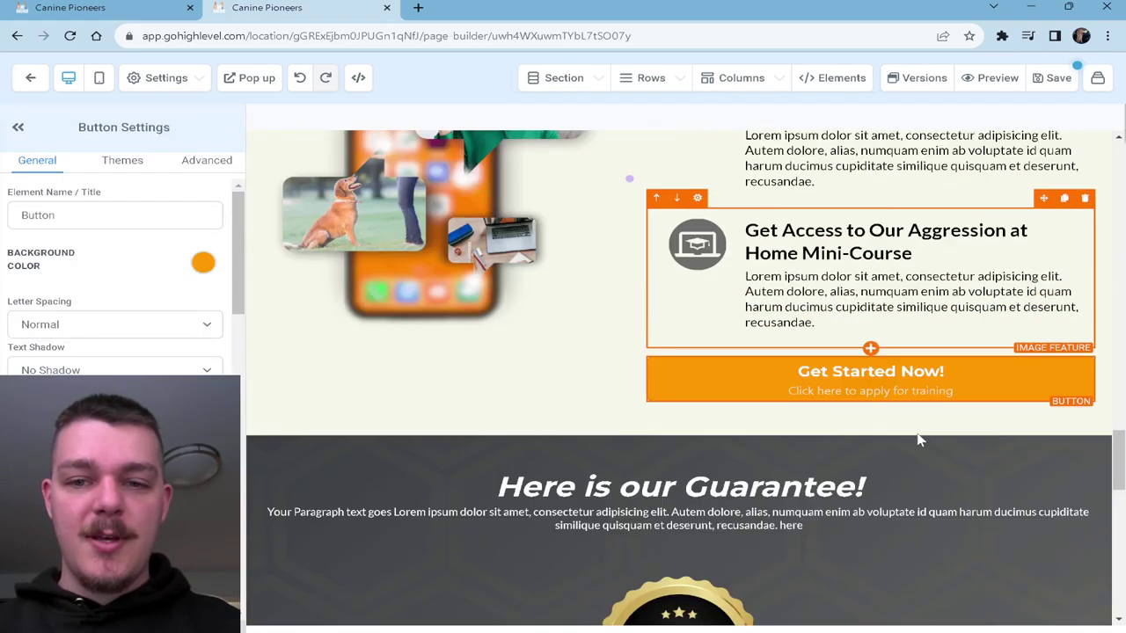
pyautogui.moveTo(1046, 204); pyautogui.dragTo(894, 542)
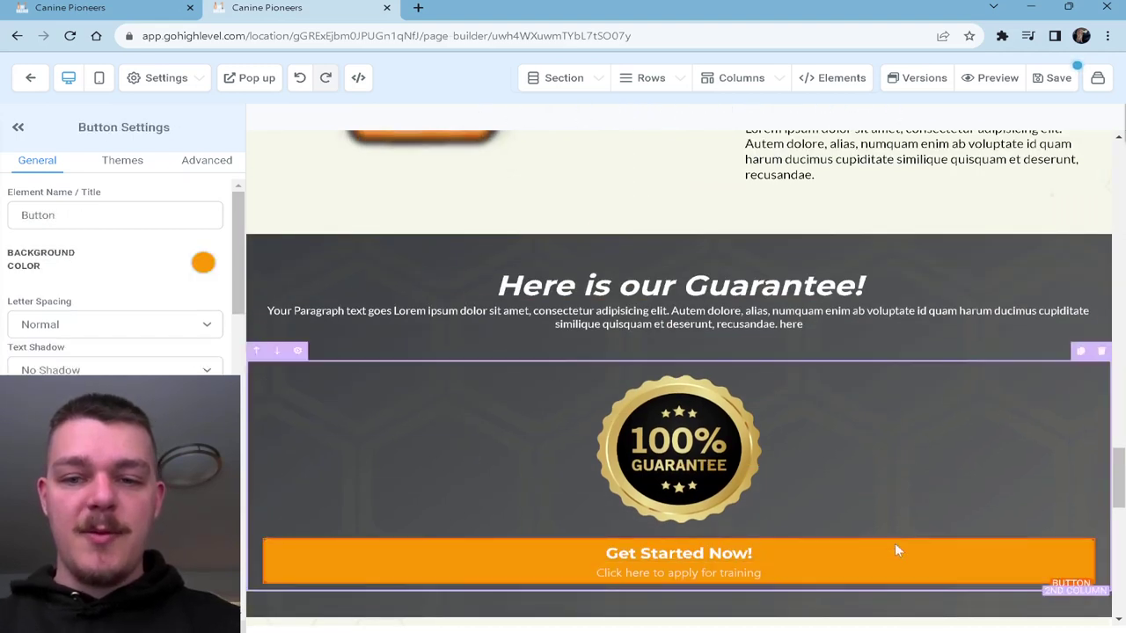
# - Add a narrowed one-column row below the guarantee badge and move the "Get Started Now!" button into it
pyautogui.click(679, 602)
pyautogui.click(915, 187)
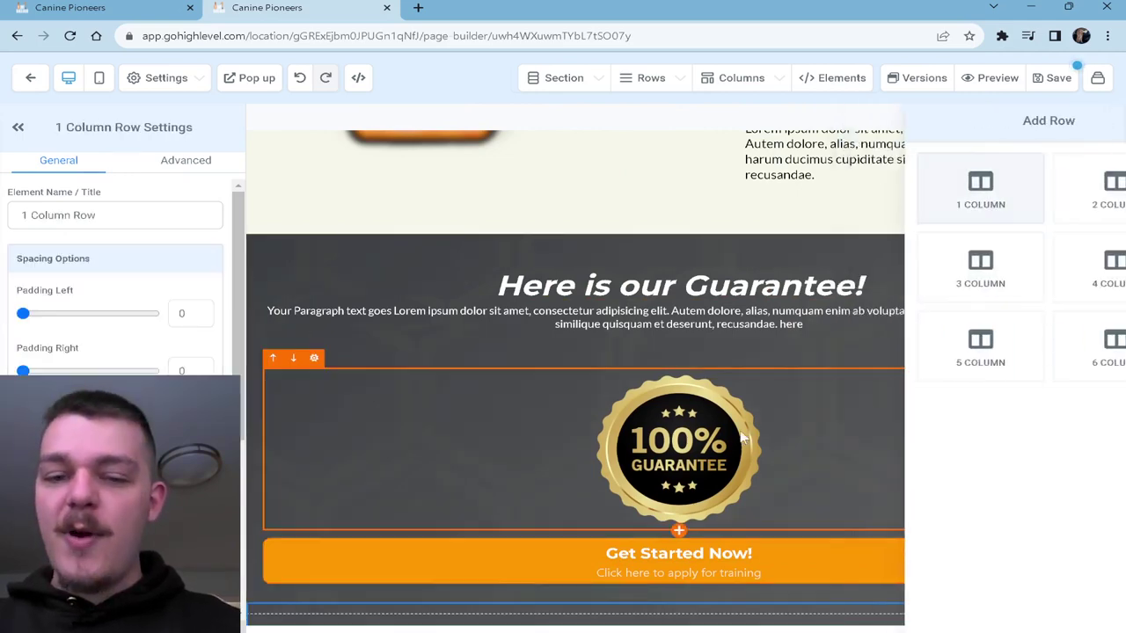
pyautogui.scroll(-2, 119, 273)
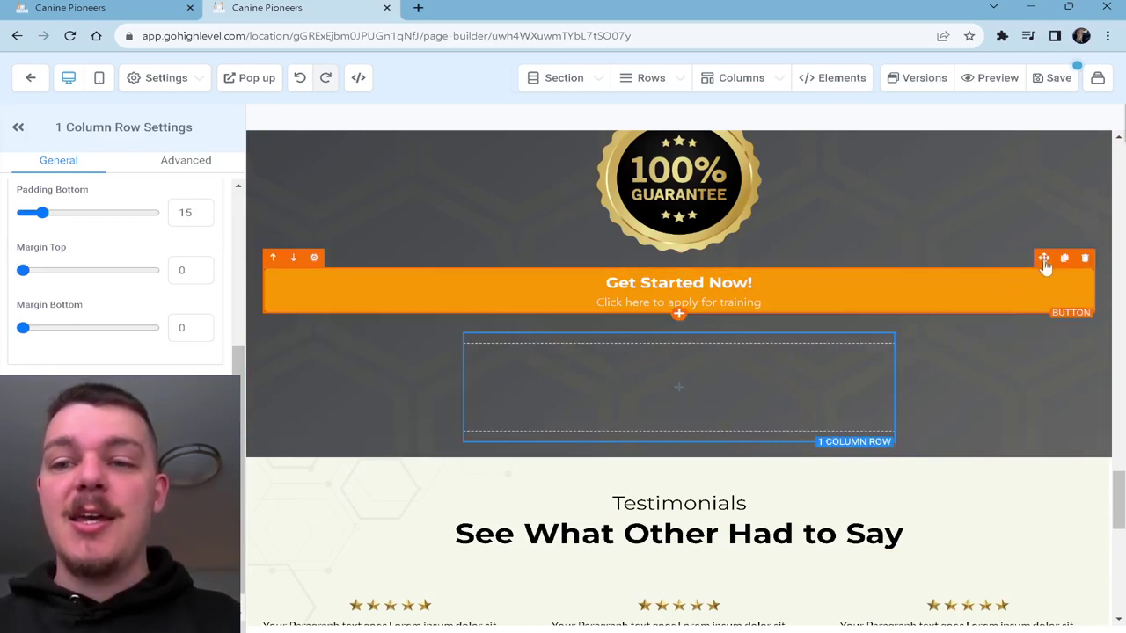
pyautogui.moveTo(1045, 261); pyautogui.dragTo(789, 345)
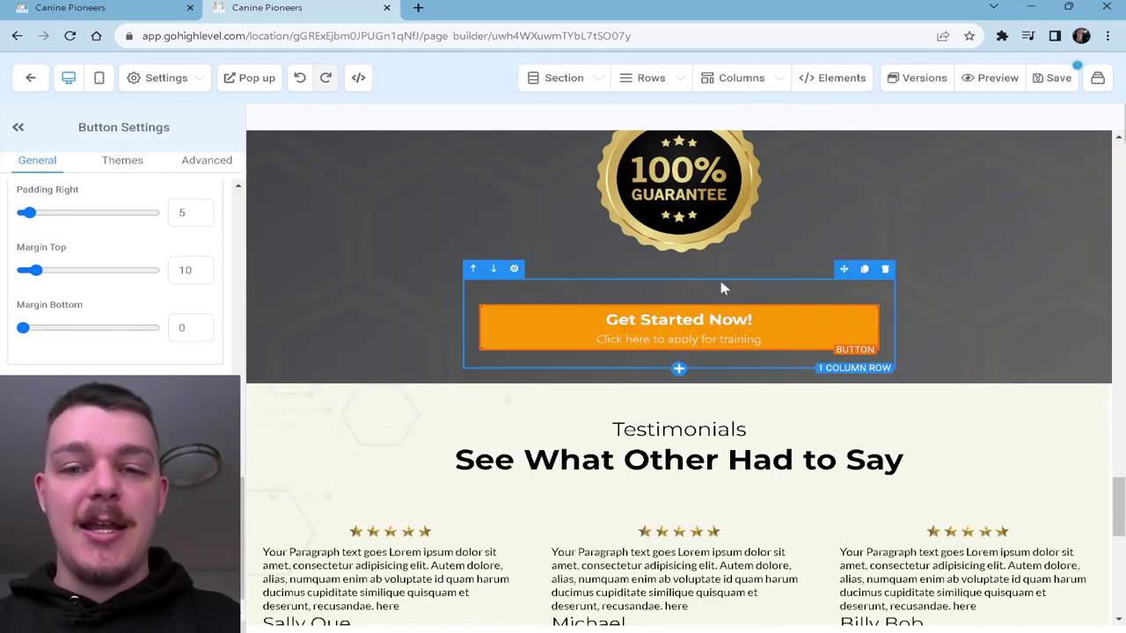
# - Reduce the top padding of the one-column row holding the button in the guarantee section
pyautogui.click(720, 289)
pyautogui.click(714, 281)
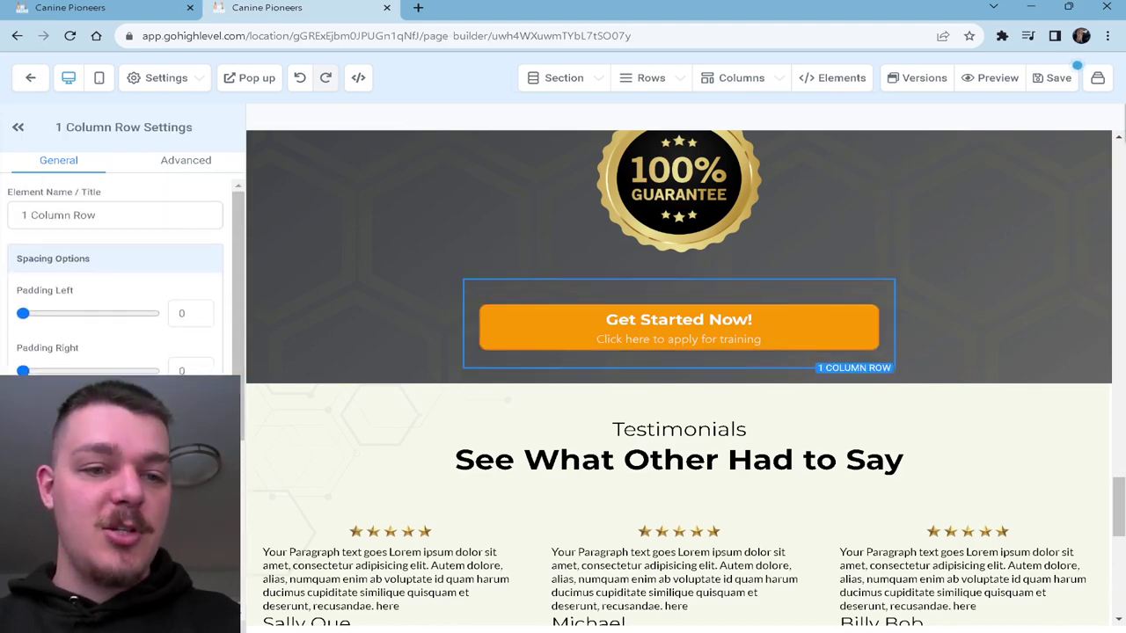
pyautogui.scroll(2, 1043, 397)
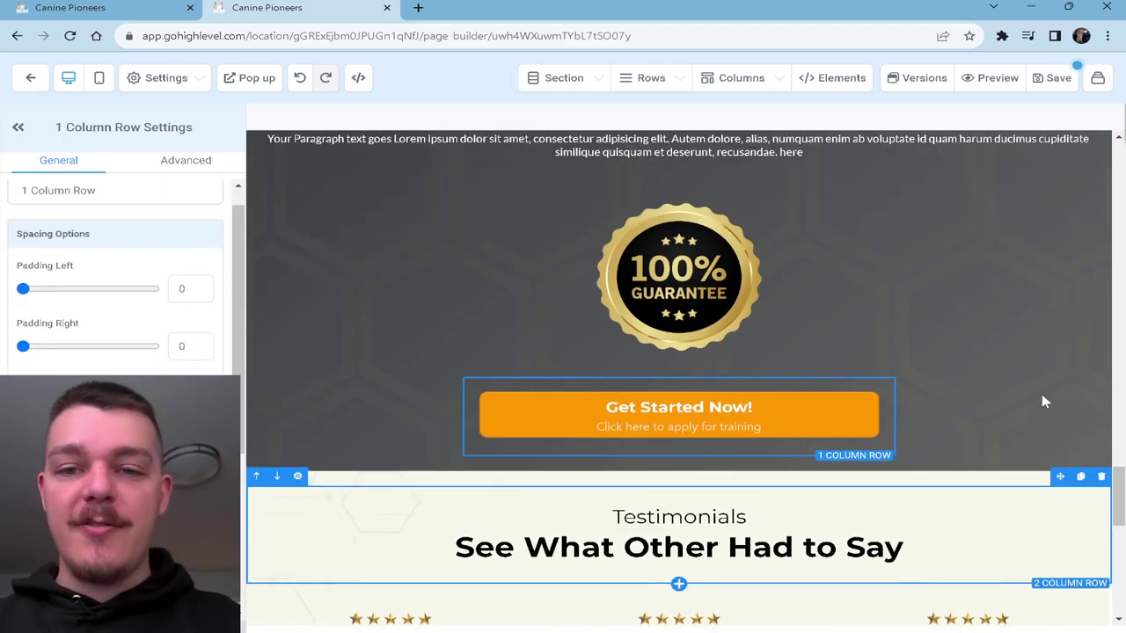
pyautogui.scroll(-10, 923, 374)
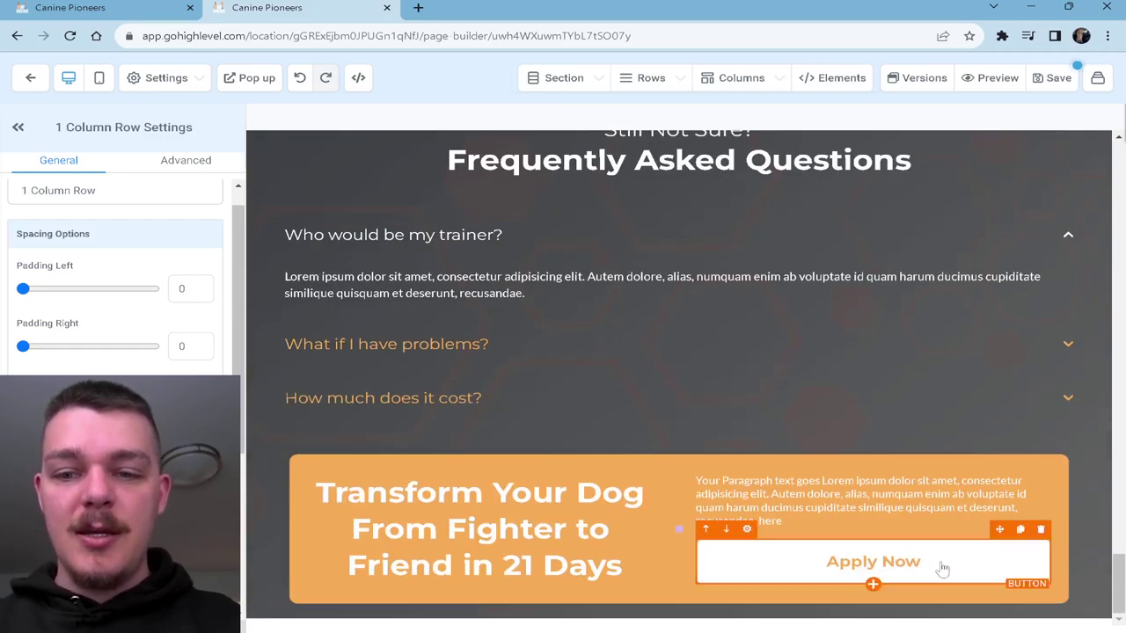
# - Save the edited funnel page in the page builder
pyautogui.scroll(7, 941, 570)
pyautogui.scroll(-8, 940, 568)
pyautogui.scroll(10, 924, 545)
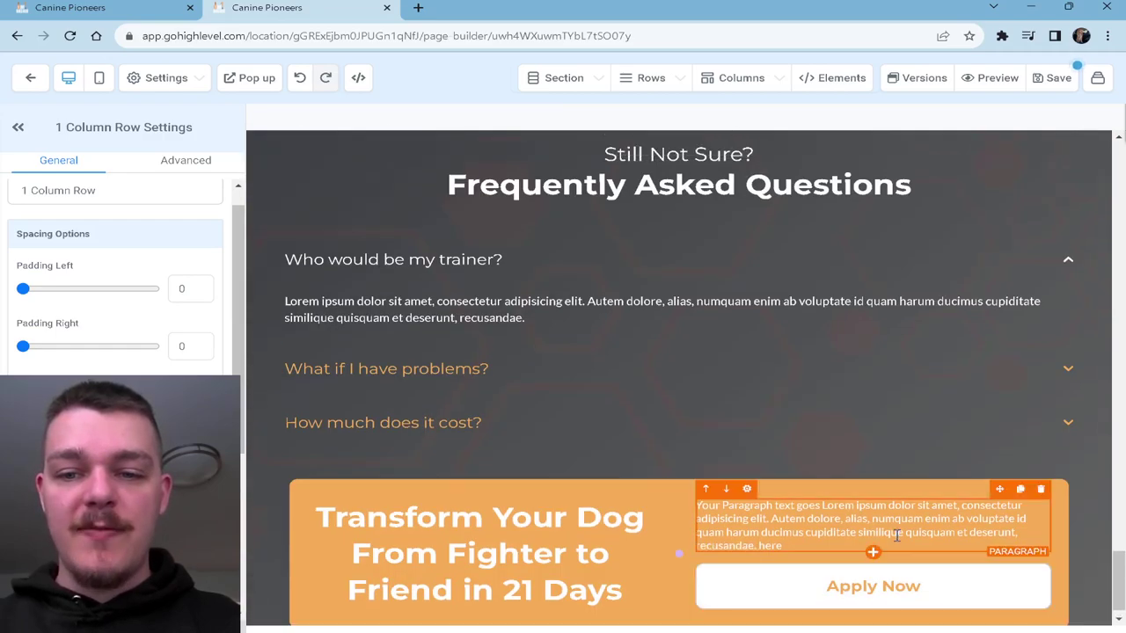
pyautogui.scroll(12, 916, 533)
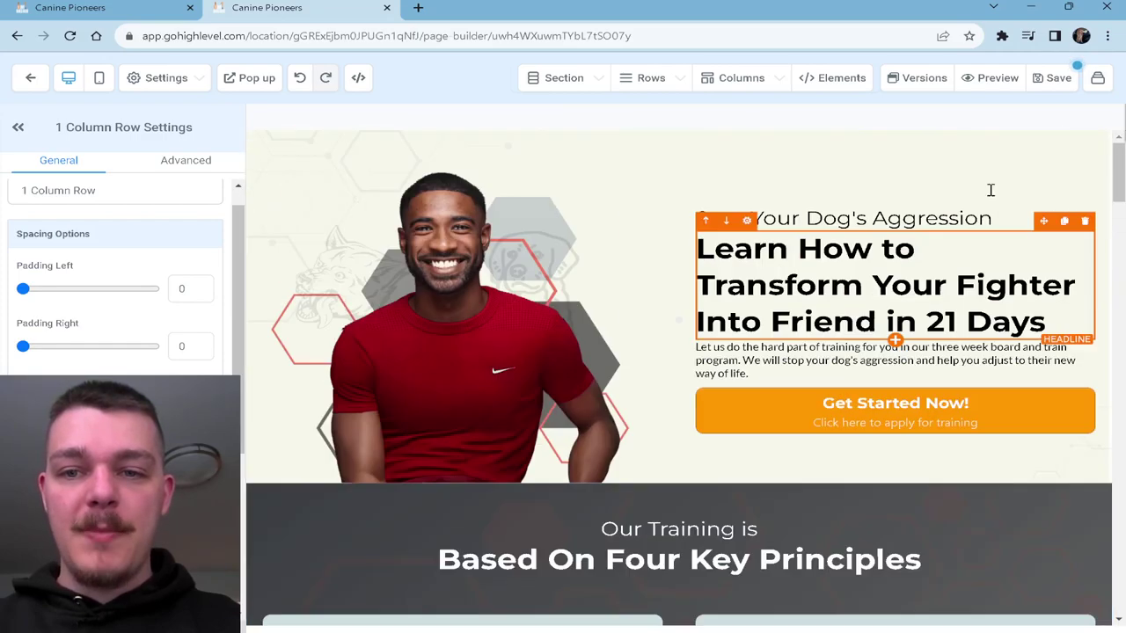
pyautogui.click(1058, 88)
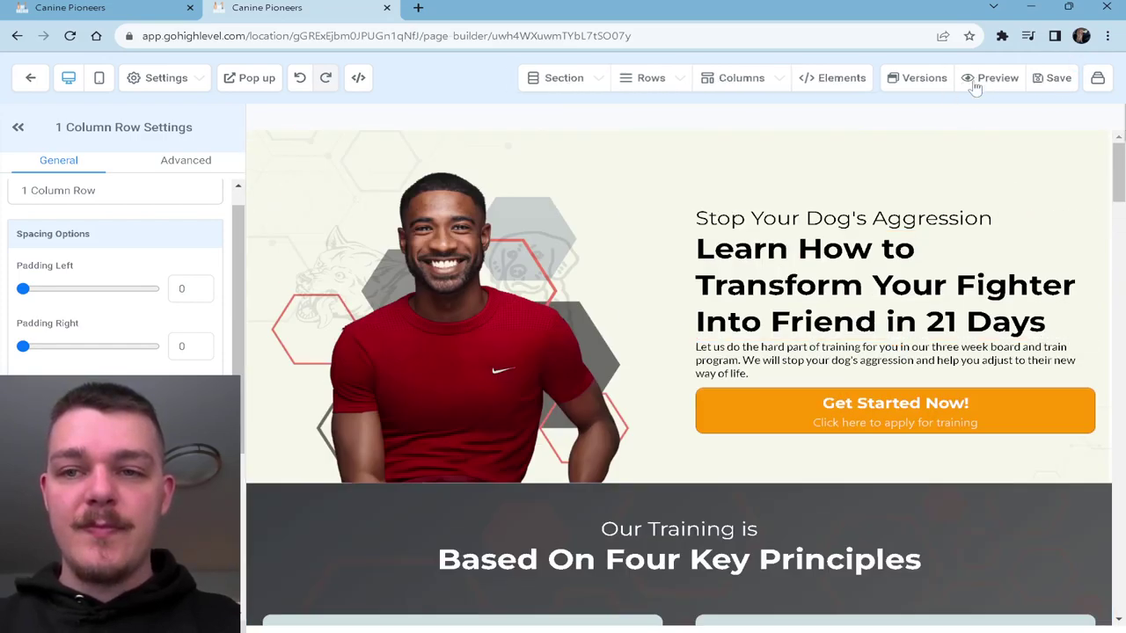
# - Open the page preview and reduce the browser zoom by two levels
pyautogui.click(976, 79)
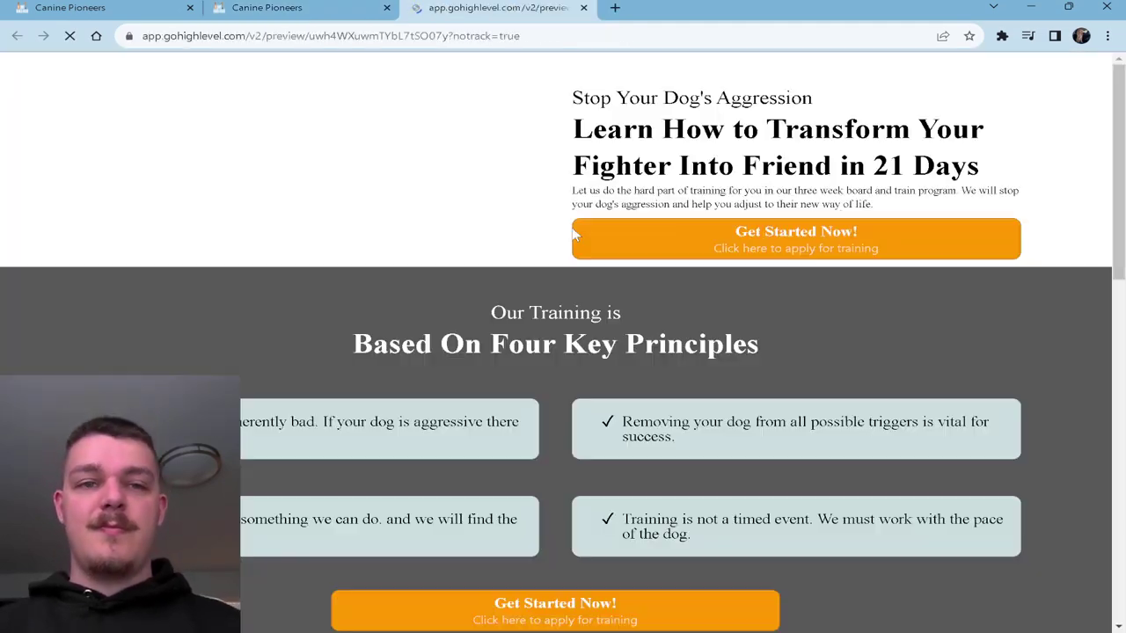
pyautogui.hotkey('ctrl', '-')
pyautogui.hotkey('ctrl', '-')
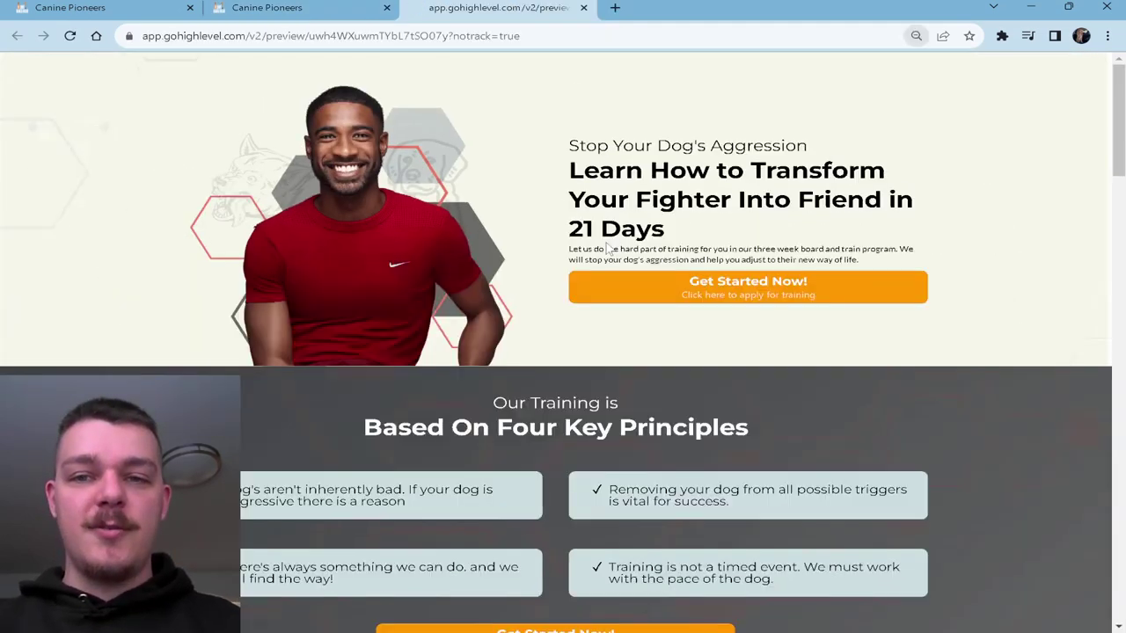
# - Review the previewed hero, four key principles, Week 1 to 3 breakdown and "From Fighting to Friendship" sections, including their "Get Started Now!" buttons
pyautogui.scroll(1, 680, 260)
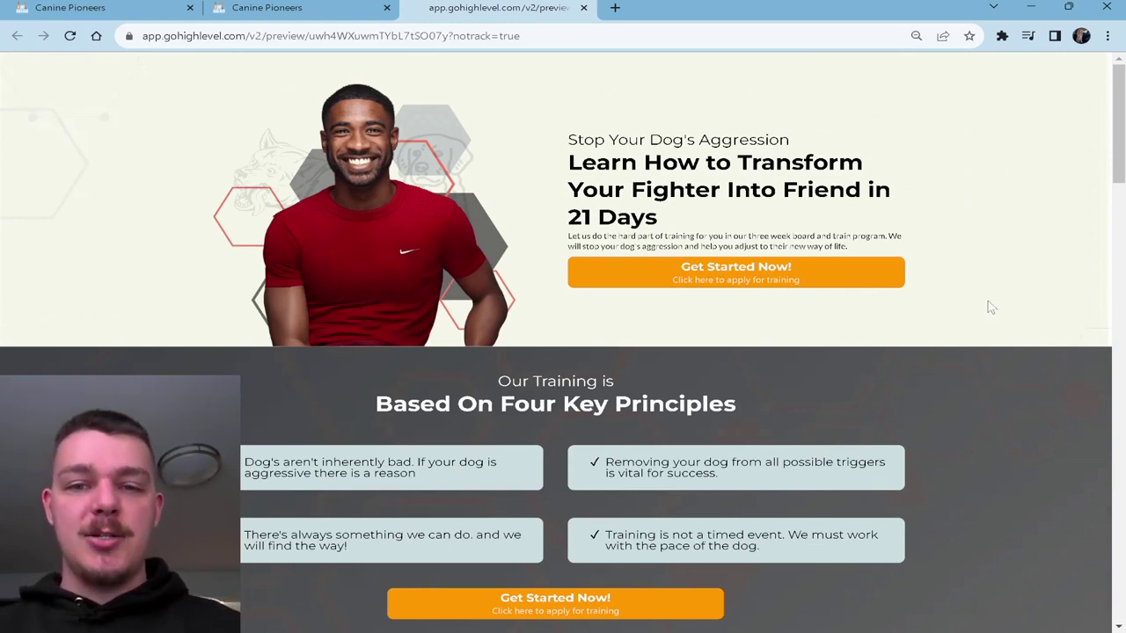
pyautogui.scroll(-1, 991, 307)
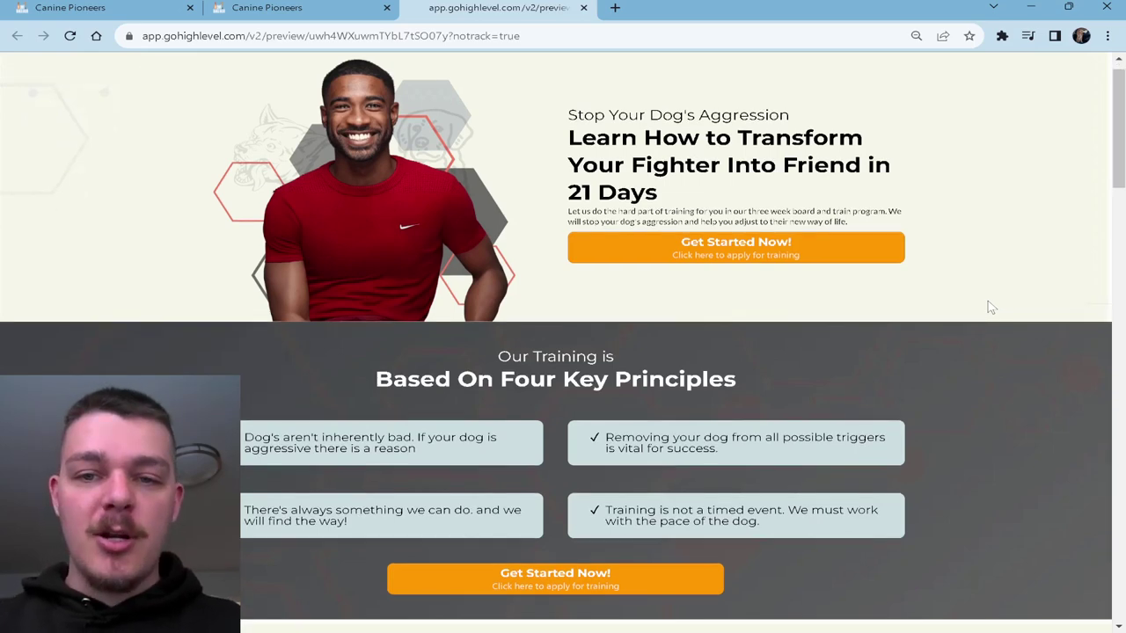
pyautogui.scroll(-3, 991, 307)
pyautogui.scroll(-4, 990, 307)
pyautogui.scroll(3, 987, 307)
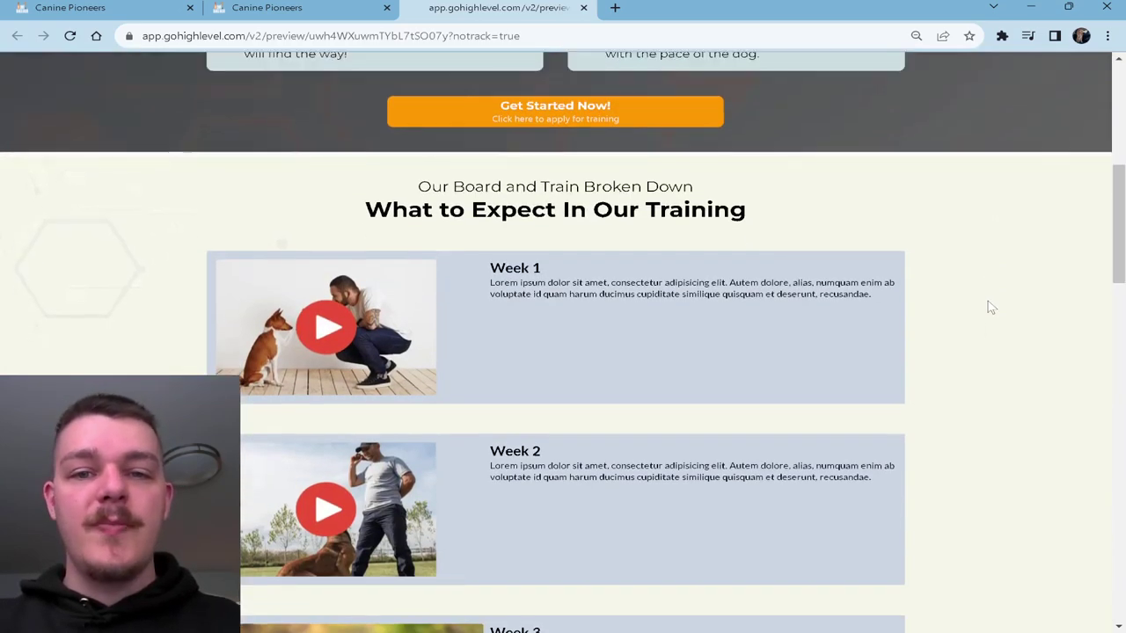
pyautogui.scroll(-3, 797, 332)
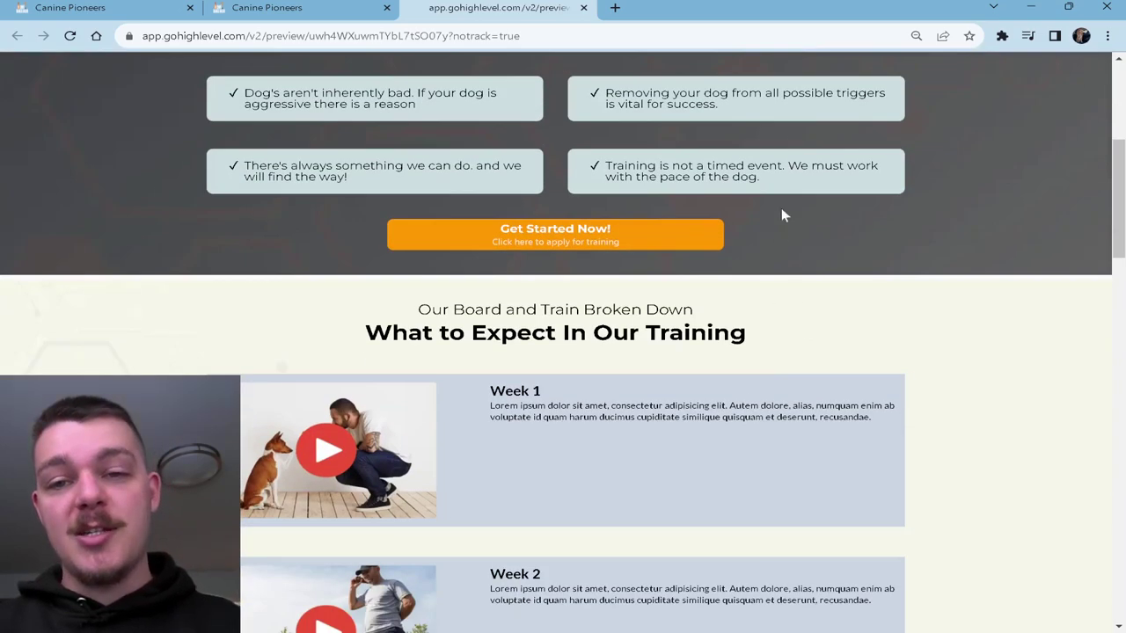
pyautogui.scroll(-2, 884, 421)
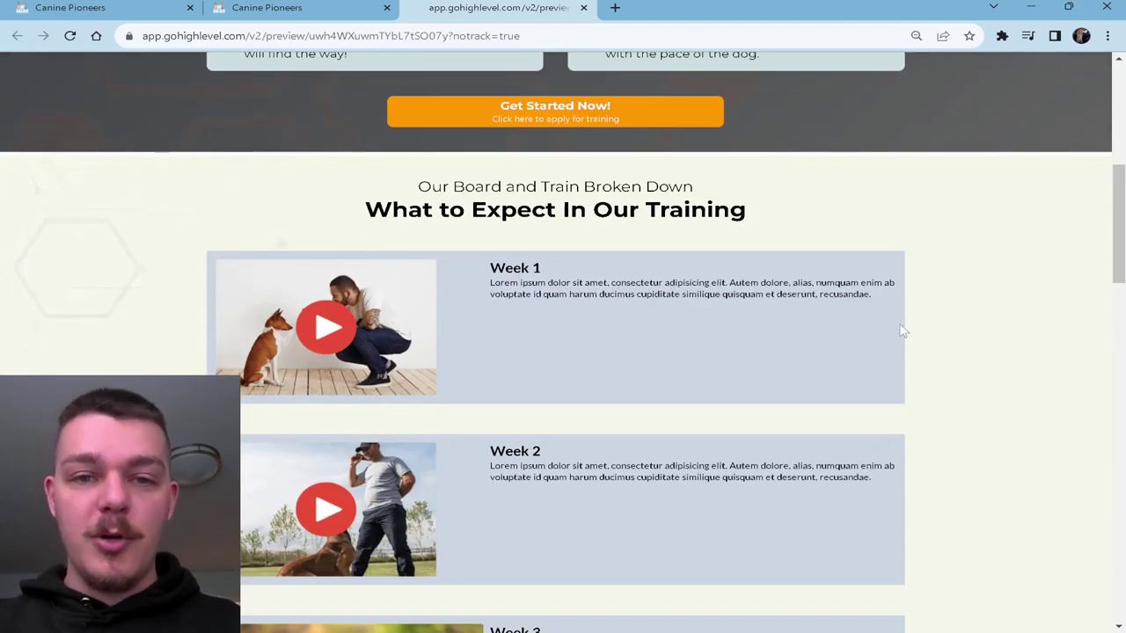
pyautogui.scroll(-2, 884, 355)
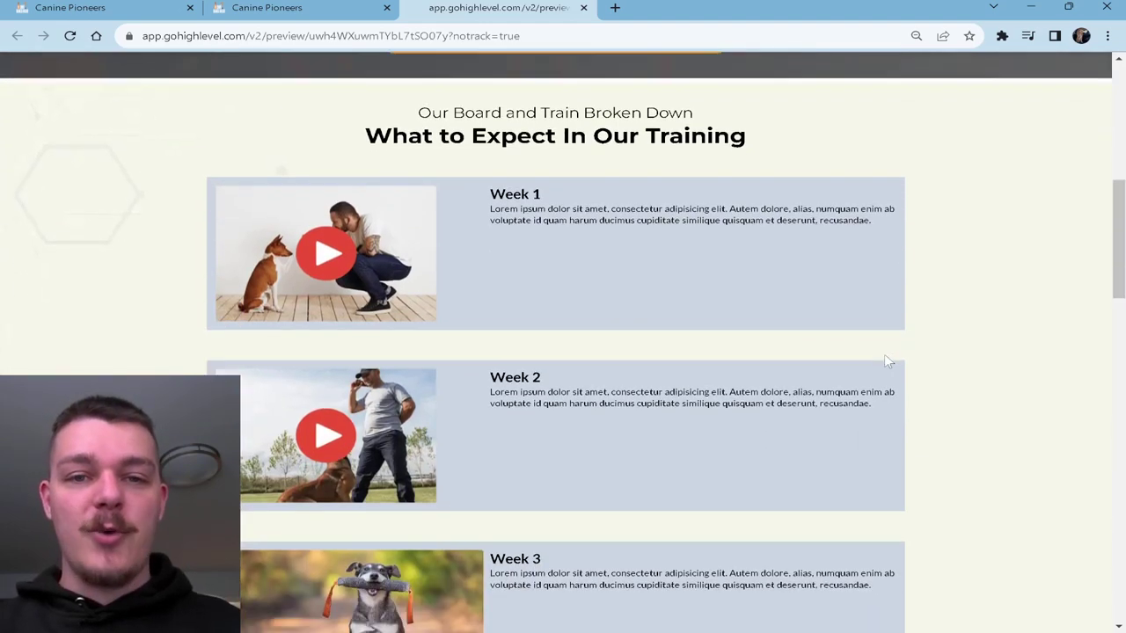
pyautogui.scroll(-4, 884, 354)
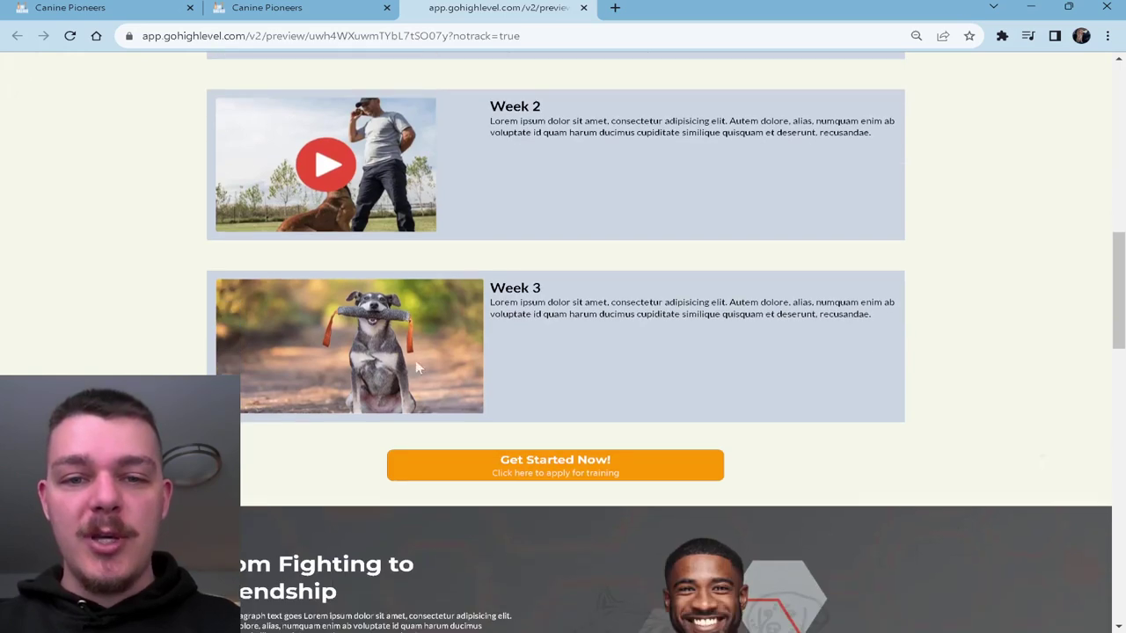
pyautogui.scroll(2, 461, 360)
pyautogui.scroll(2, 480, 379)
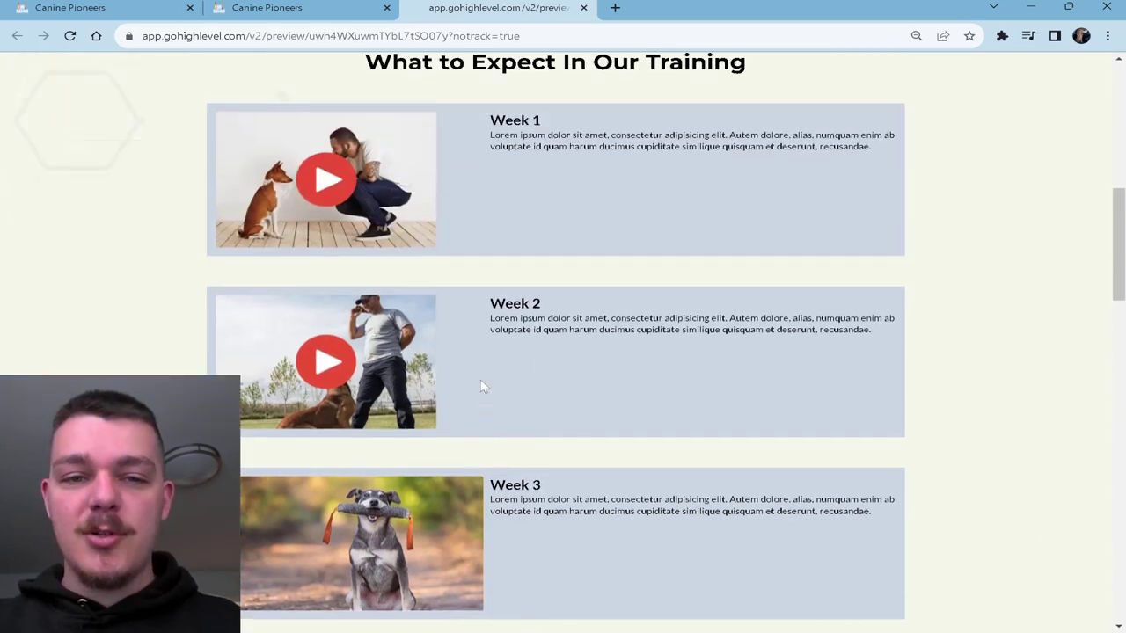
pyautogui.scroll(-3, 554, 281)
pyautogui.scroll(-4, 818, 337)
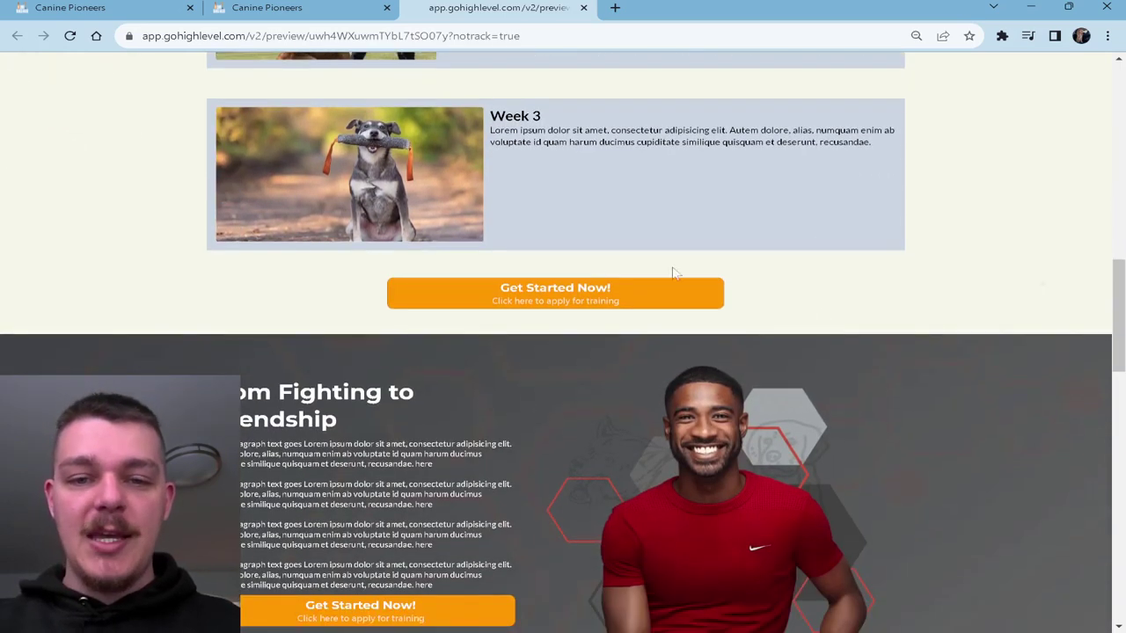
pyautogui.scroll(1, 742, 277)
pyautogui.scroll(-5, 842, 356)
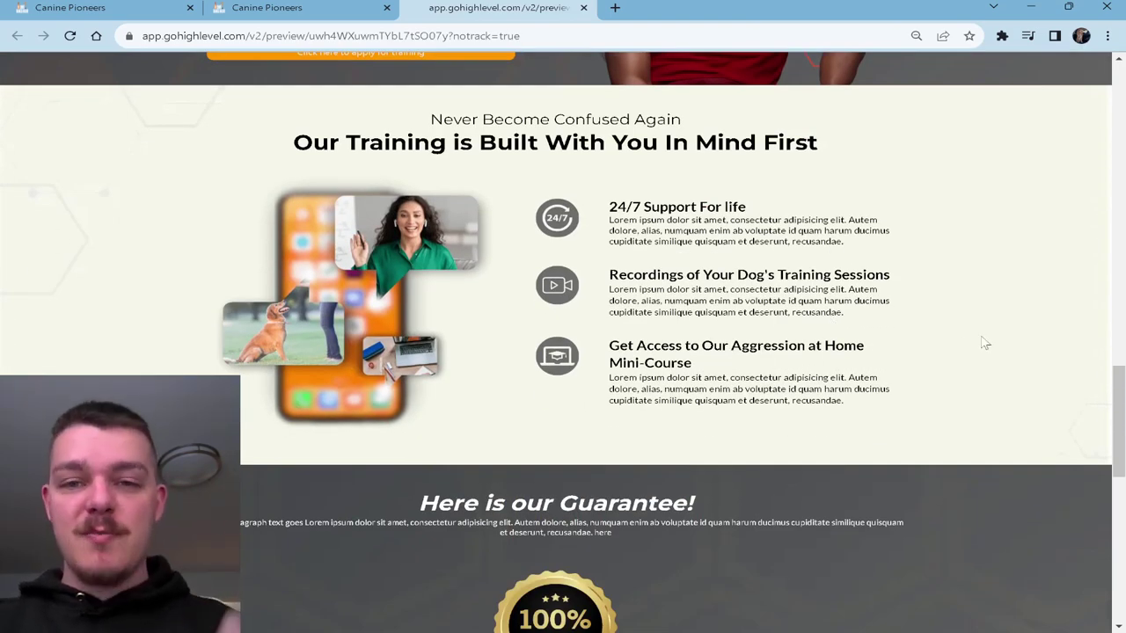
# - Check the preview's support features, guarantee, testimonials and Frequently Asked Questions sections, and return to the page builder
pyautogui.moveTo(610, 208); pyautogui.dragTo(747, 207)
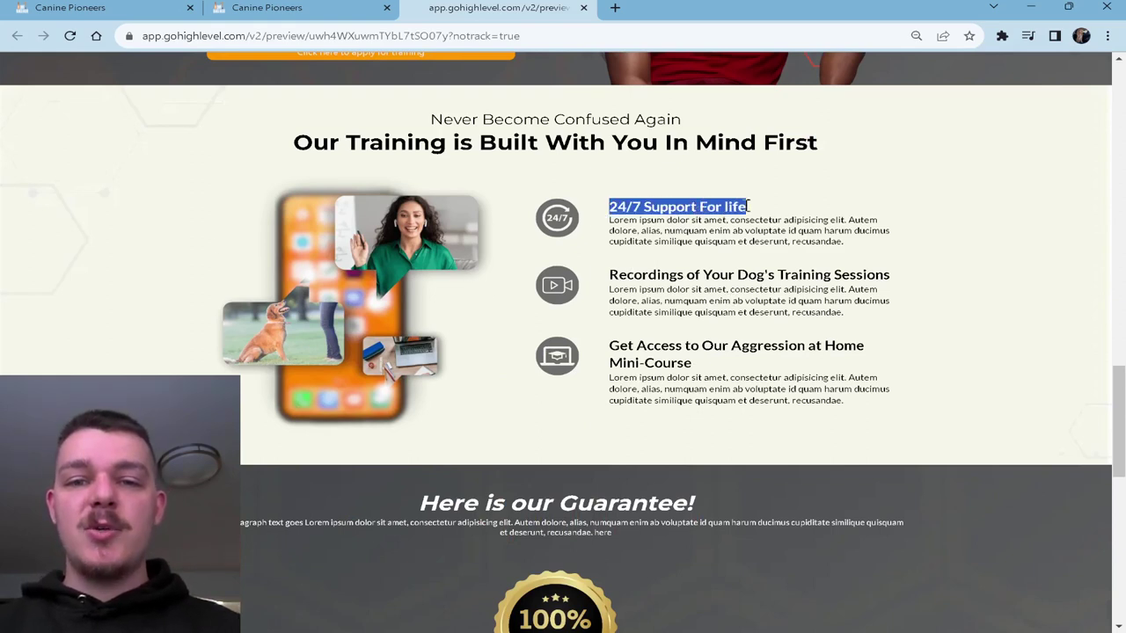
pyautogui.click(764, 211)
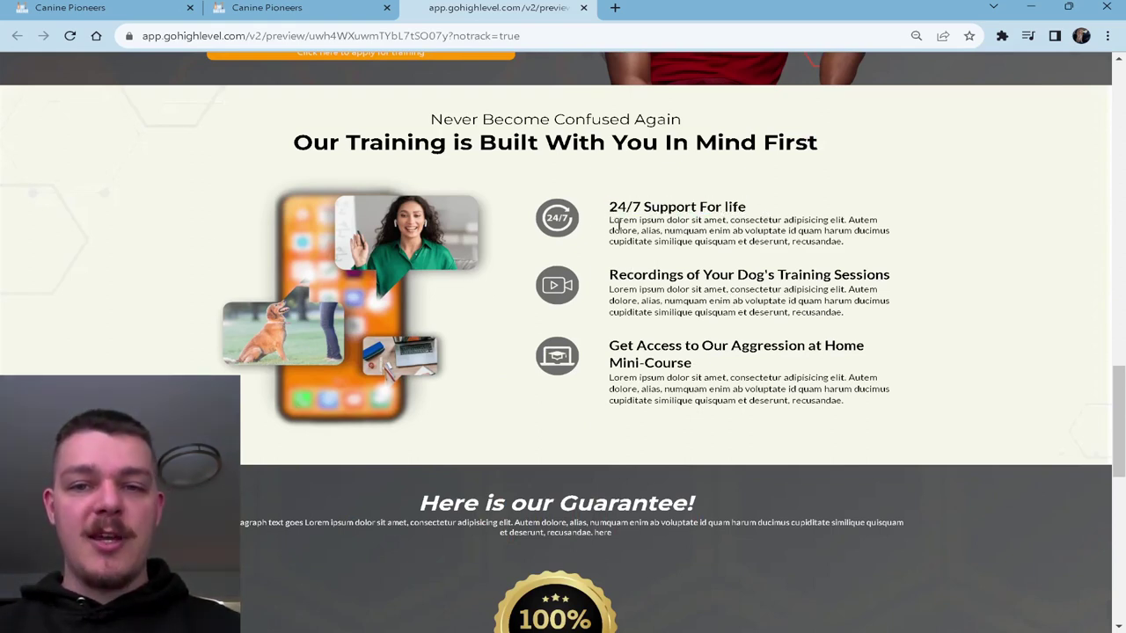
pyautogui.moveTo(610, 220); pyautogui.dragTo(853, 249)
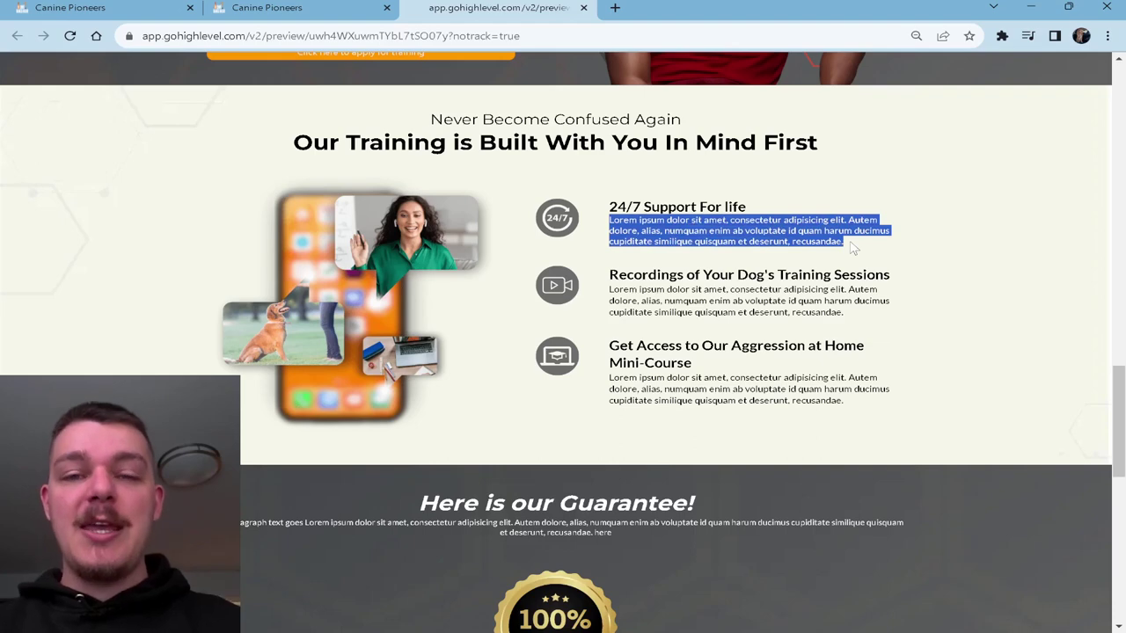
pyautogui.click(726, 202)
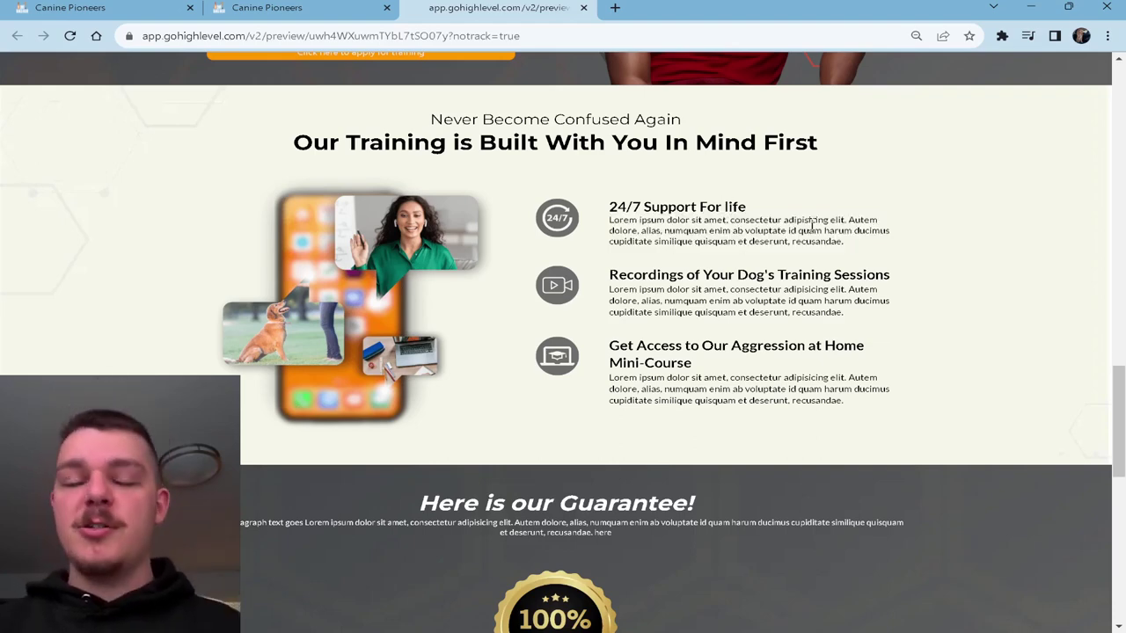
pyautogui.scroll(-1, 811, 225)
pyautogui.scroll(-3, 811, 229)
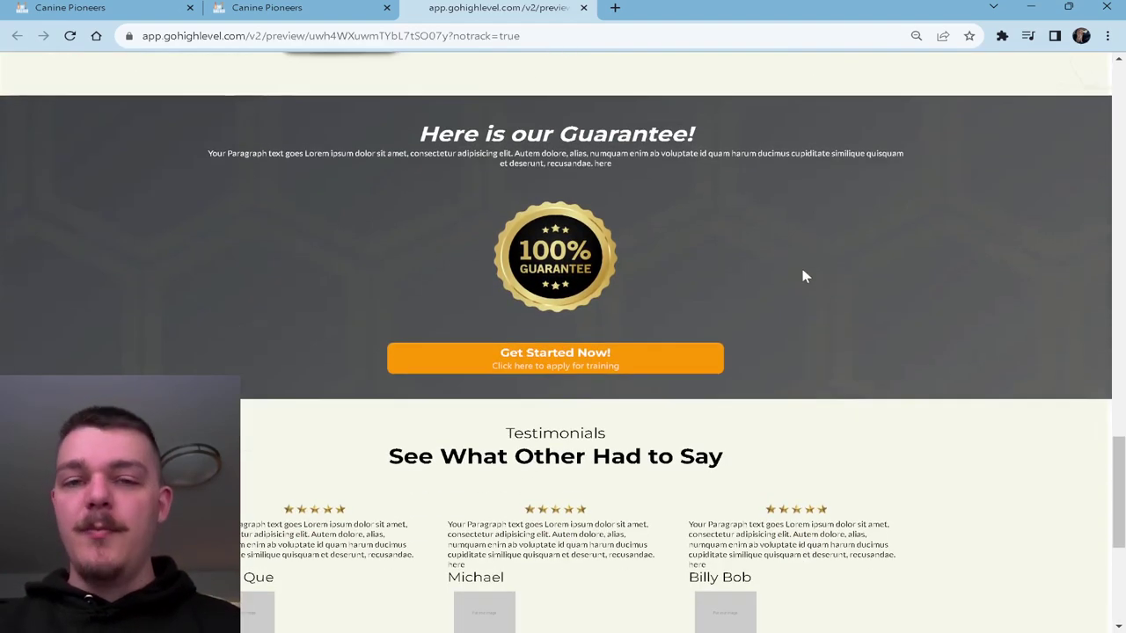
pyautogui.scroll(-1, 802, 276)
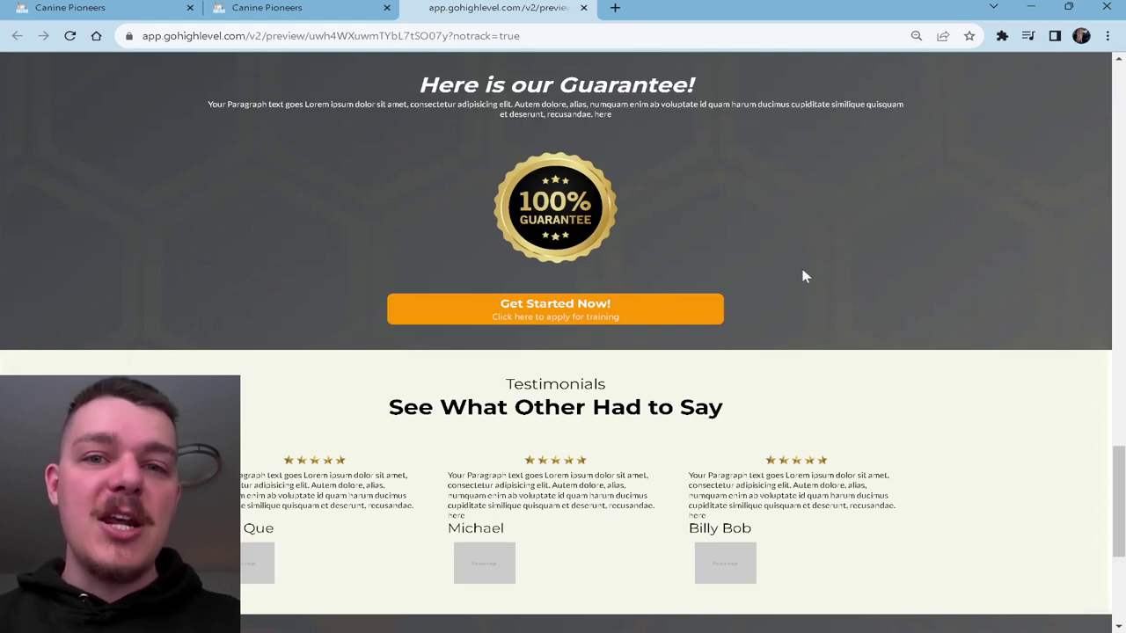
pyautogui.scroll(-3, 804, 279)
pyautogui.moveTo(483, 282); pyautogui.dragTo(623, 291)
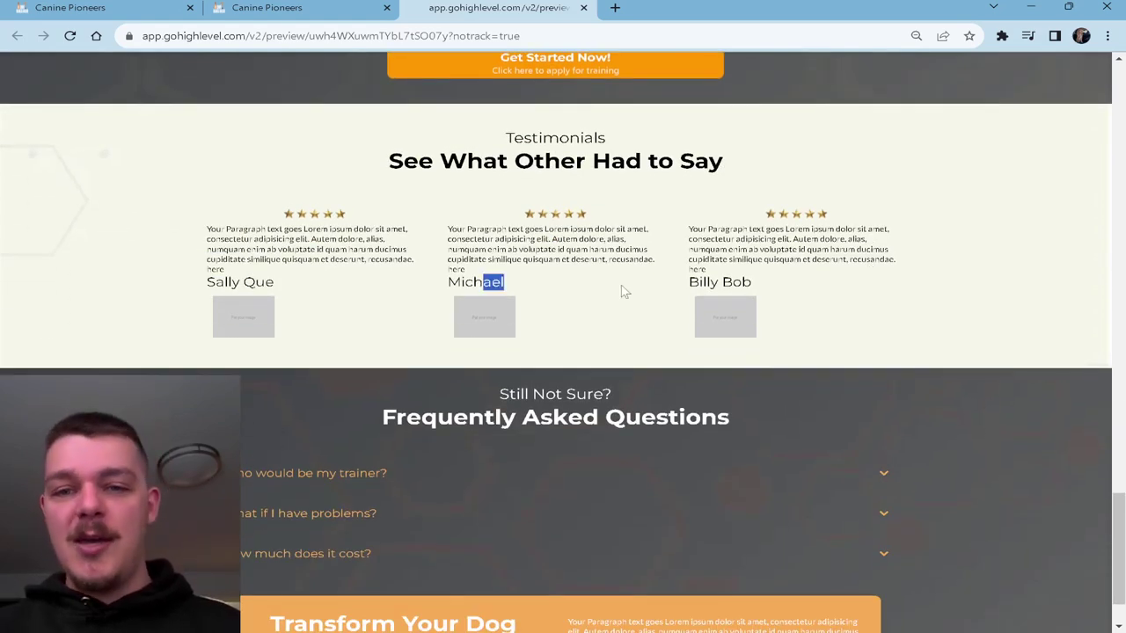
pyautogui.click(935, 292)
pyautogui.scroll(-1, 934, 293)
pyautogui.scroll(-1, 935, 293)
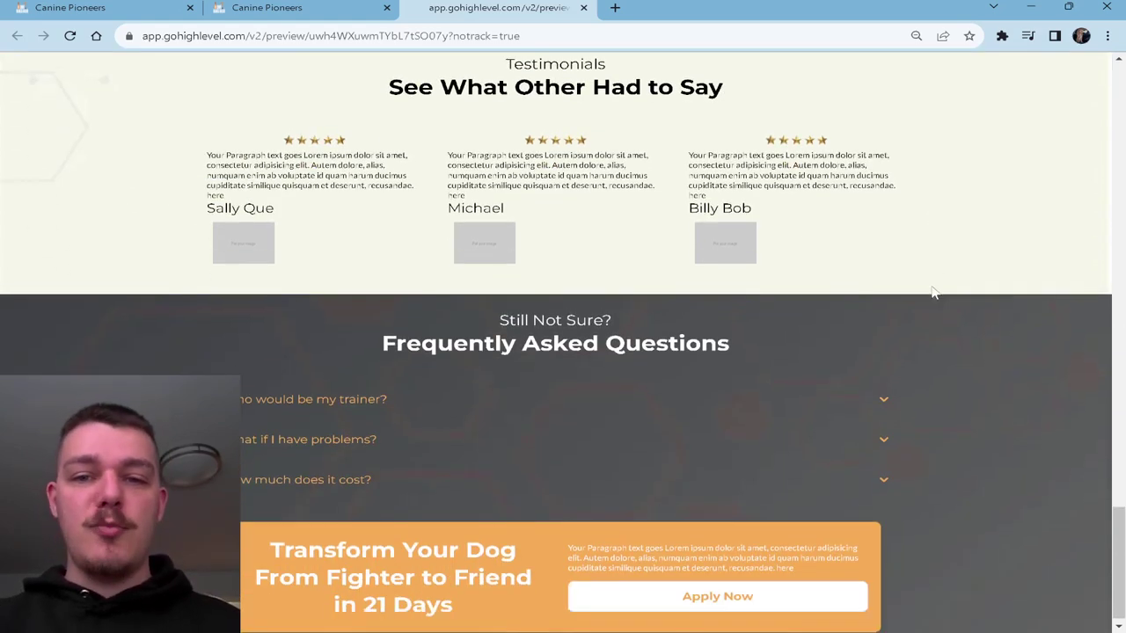
pyautogui.moveTo(409, 333); pyautogui.dragTo(996, 372)
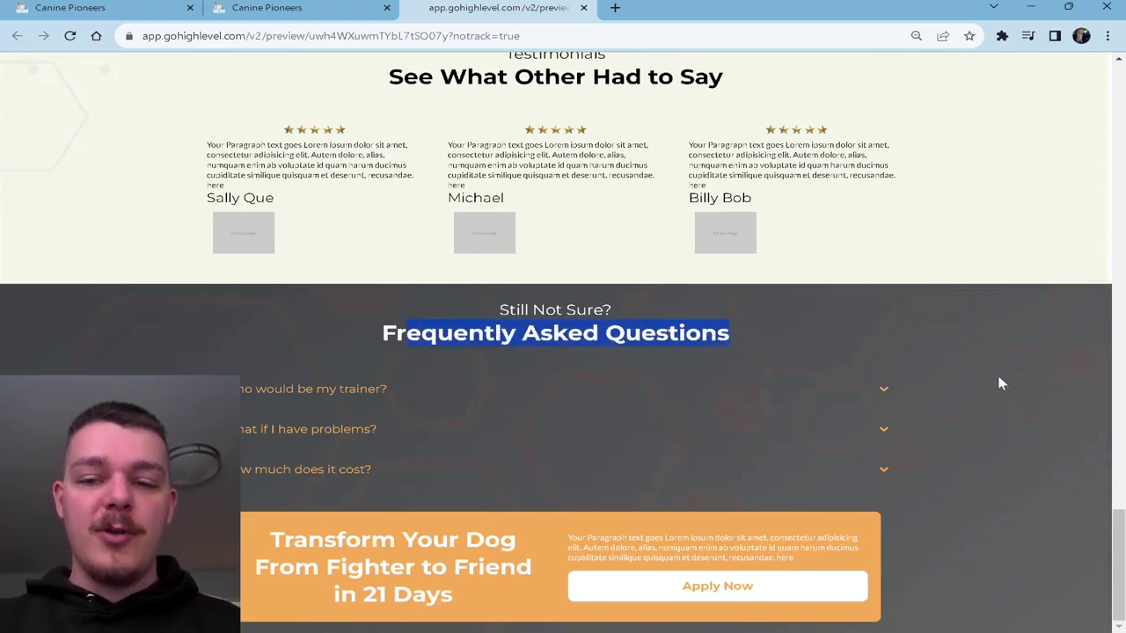
pyautogui.click(997, 372)
pyautogui.scroll(15, 997, 372)
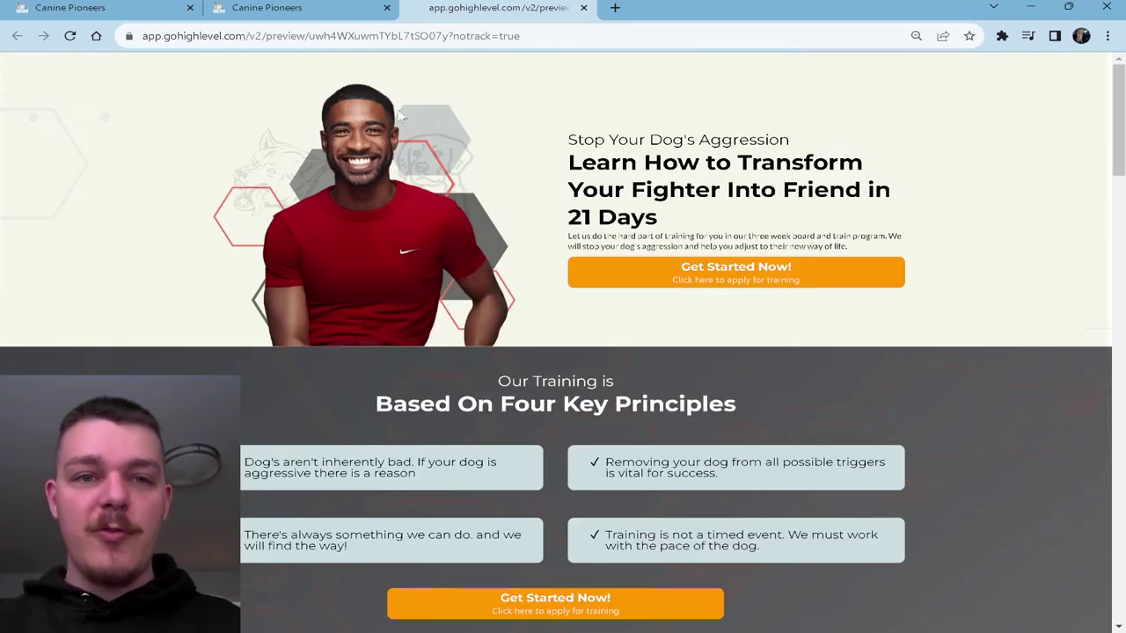
pyautogui.click(326, 9)
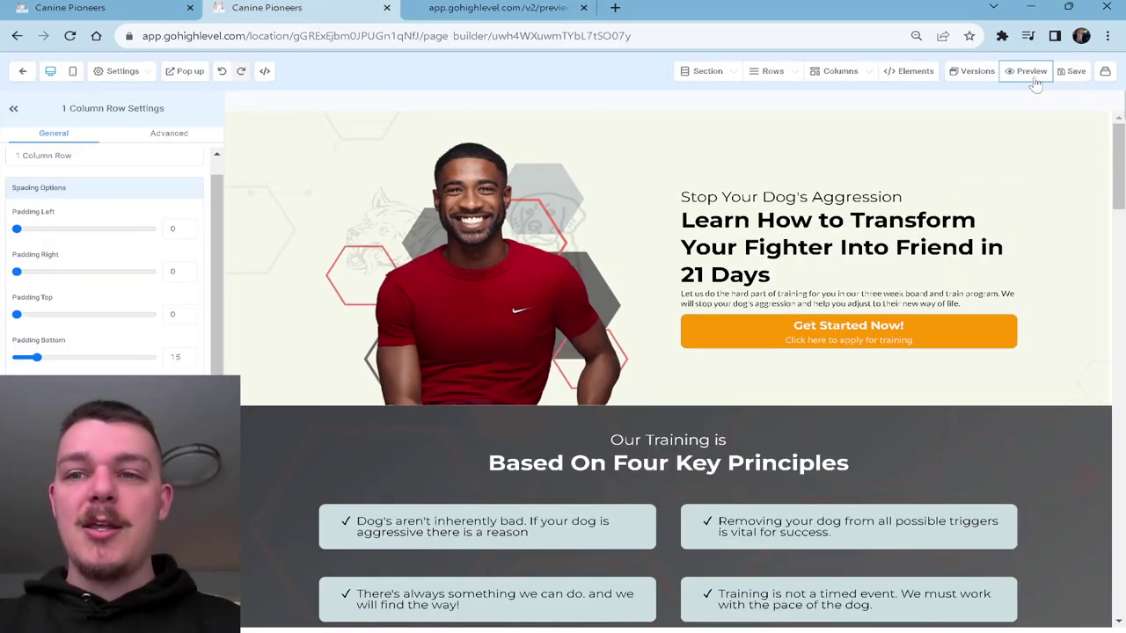